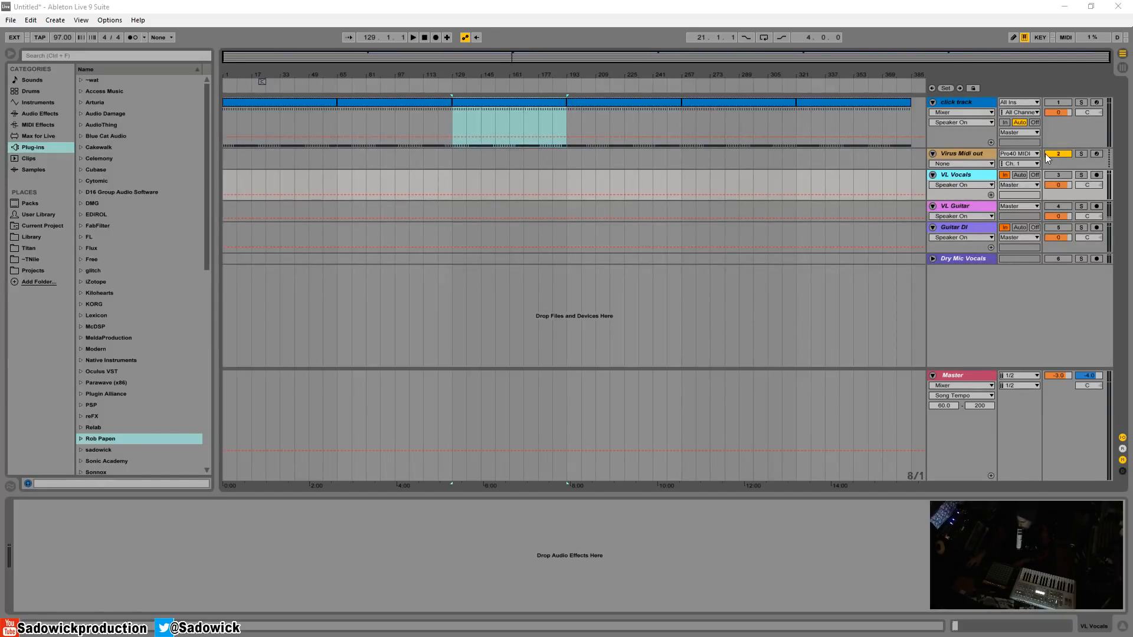
Delete the Dry Mic Vocals, Guitar DI, VL Guitar, VL Vocals and Virus Midi out tracks
click(959, 258)
key(Delete)
key(Delete)
key(Delete)
key(Delete)
key(Delete)
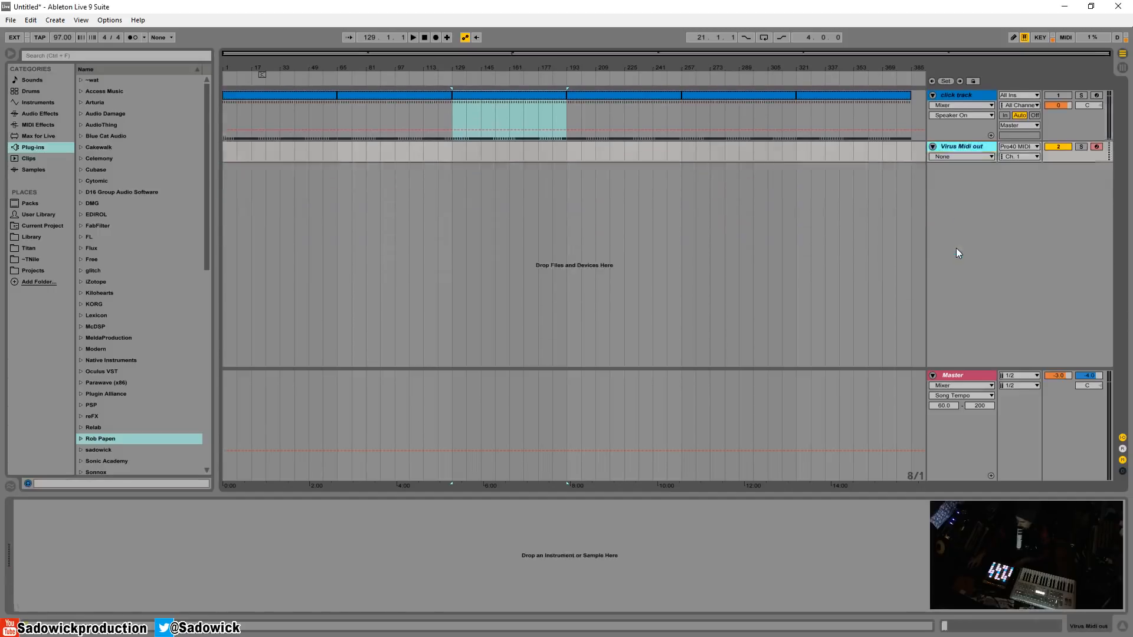
Insert a new audio track and delete the click track
key(ctrl+t)
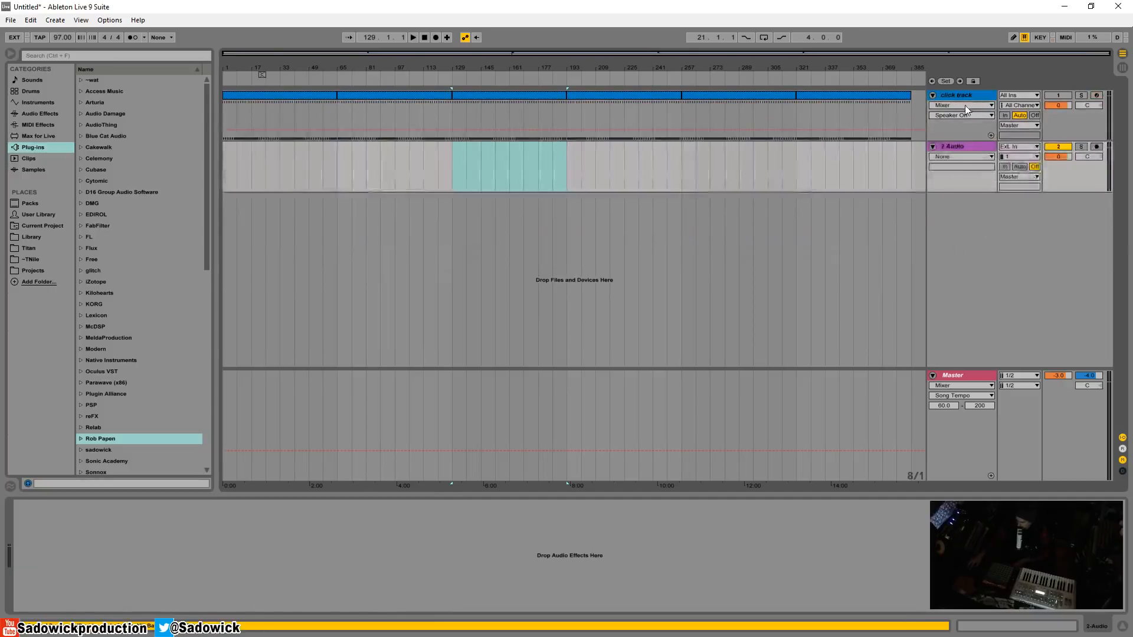
click(961, 92)
key(Delete)
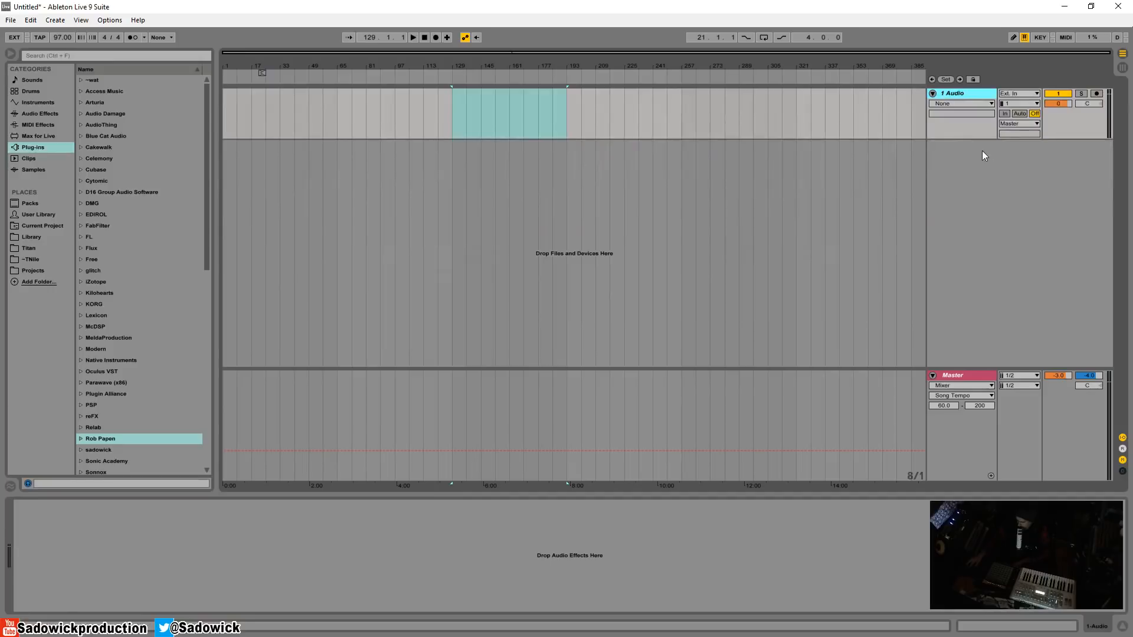
Insert a MIDI track below the audio track and reduce the height of the Master track area
right_click(982, 169)
click(991, 179)
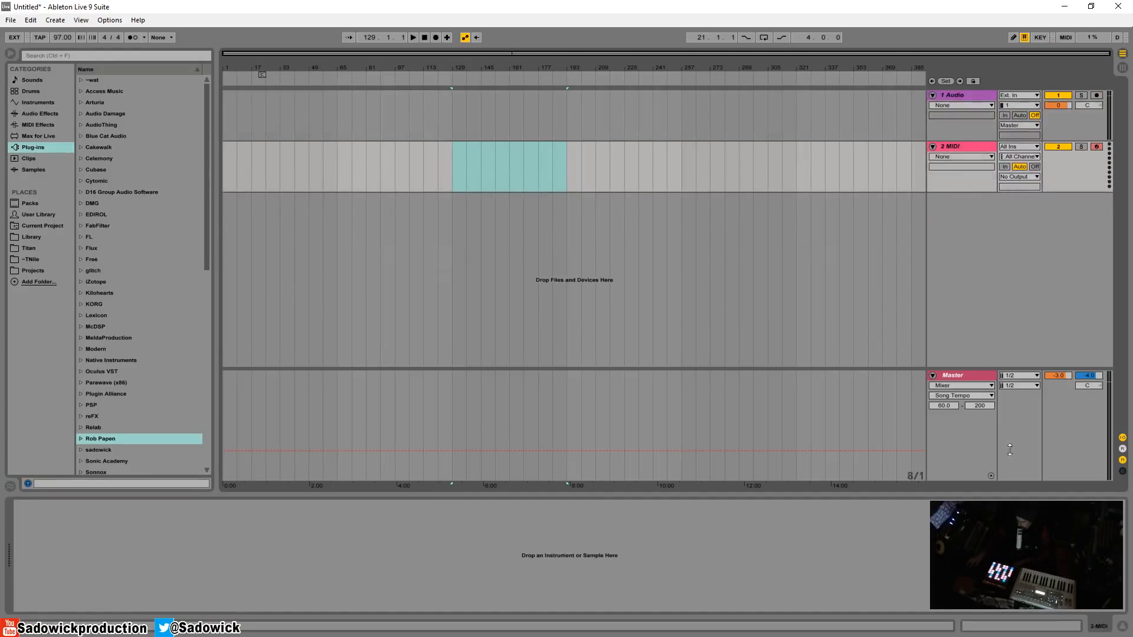
click(1067, 462)
click(966, 146)
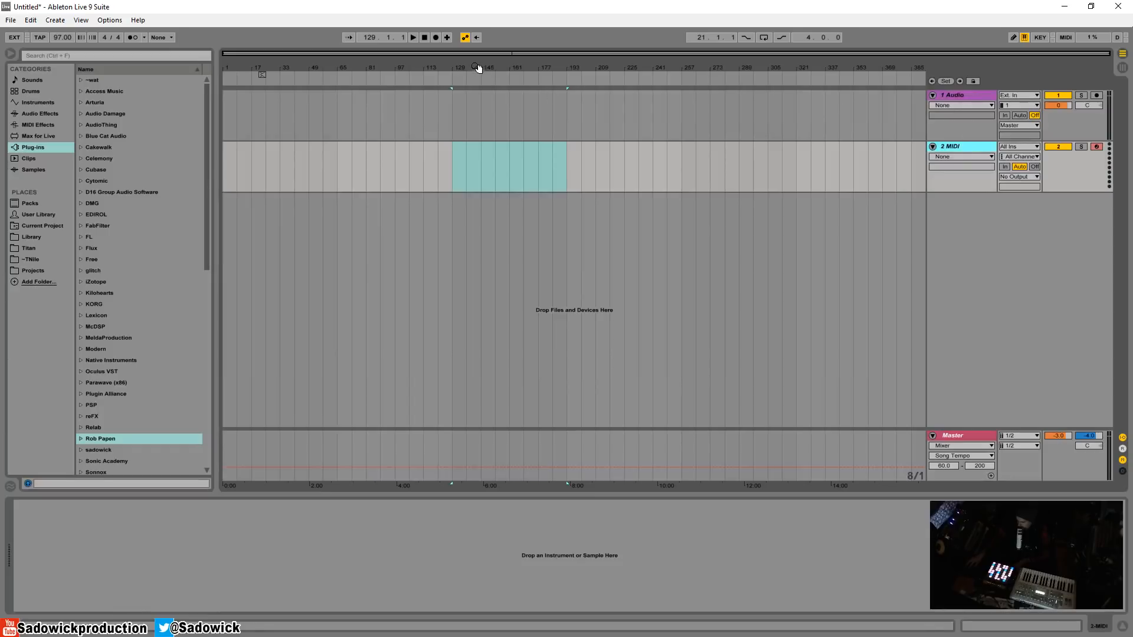
Set a fixed grid of 1 Bar and loop the one-bar selection at bar 129
right_click(504, 125)
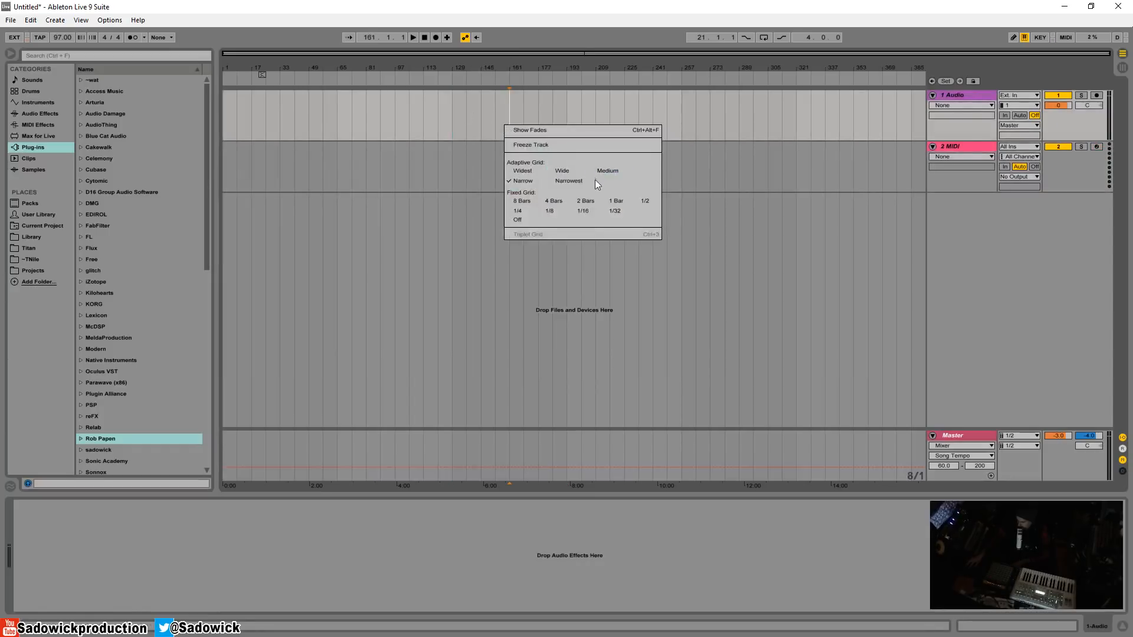
click(615, 202)
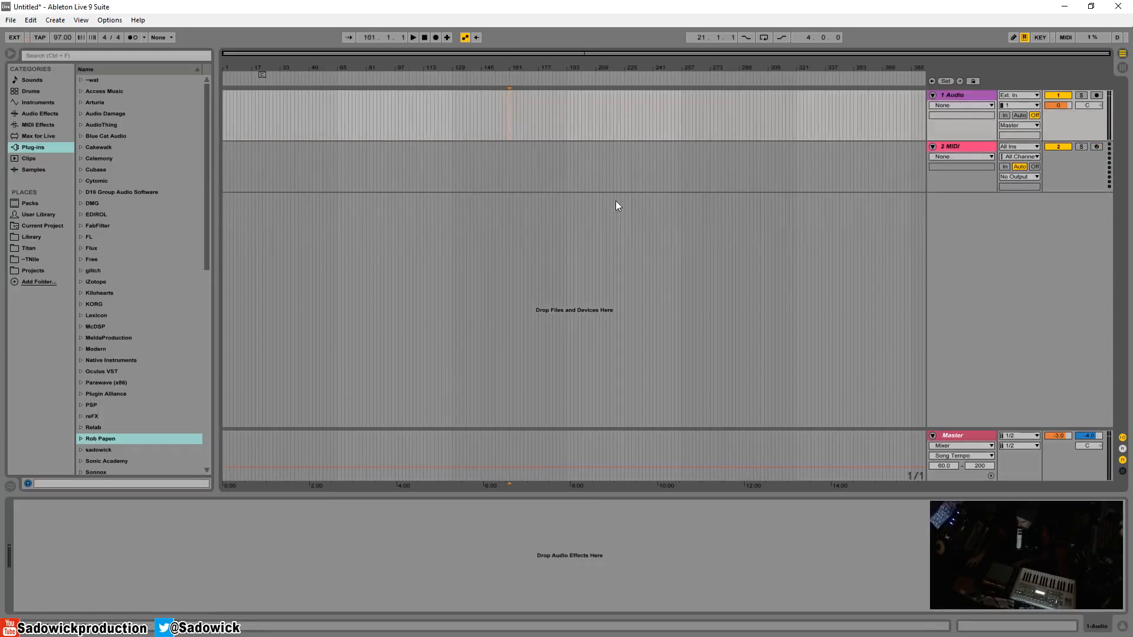
right_click(508, 122)
click(458, 64)
drag(457, 63, 430, 111)
right_click(424, 108)
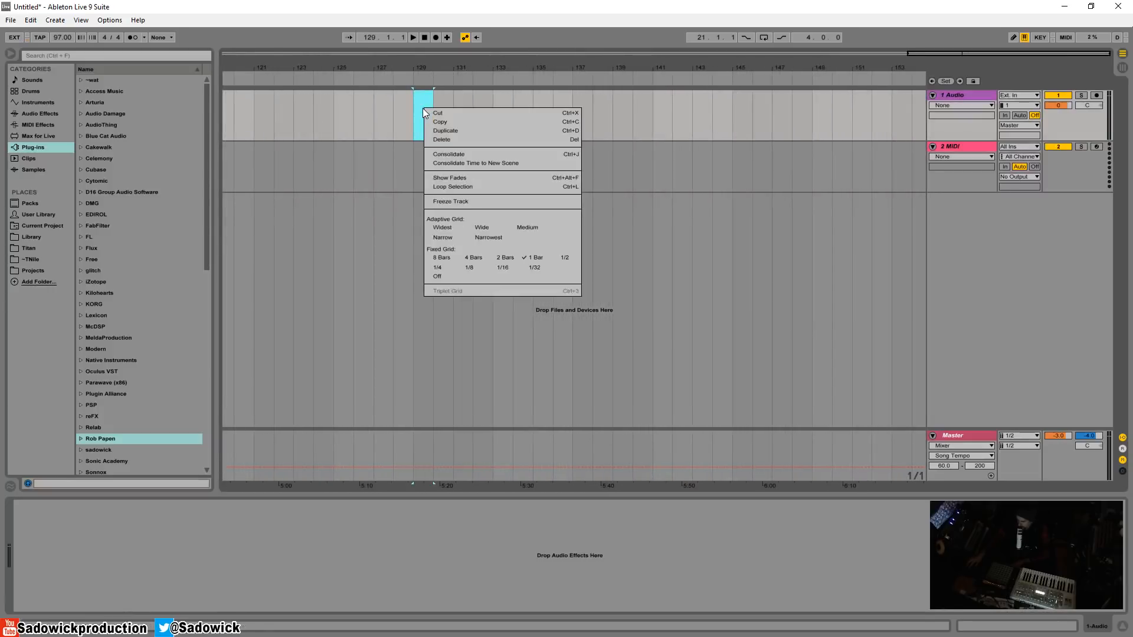
click(452, 186)
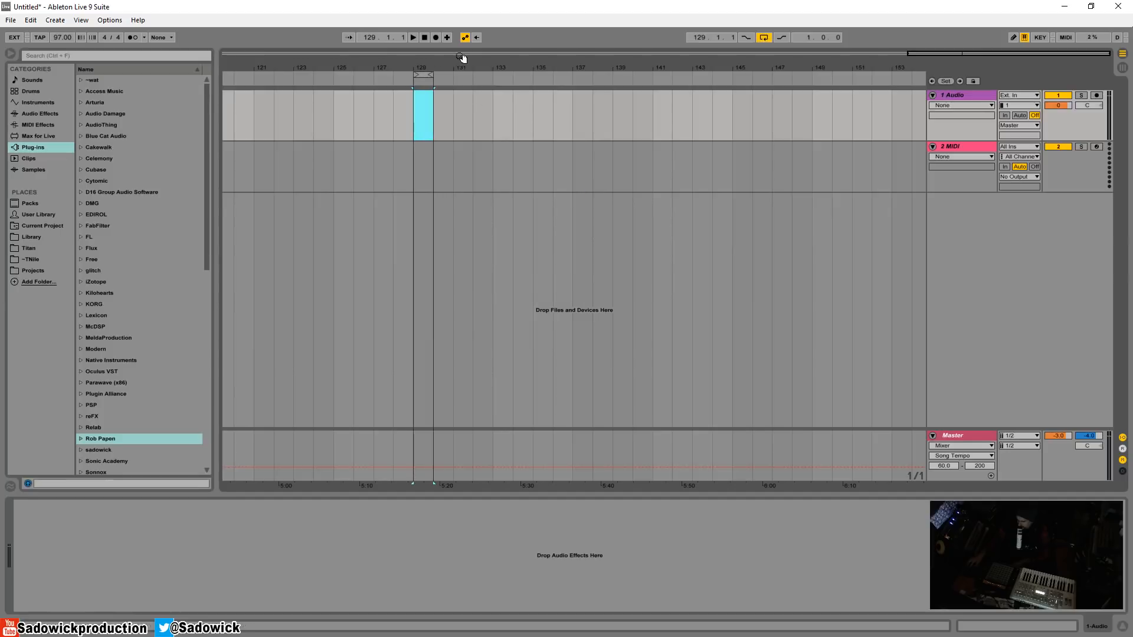
Switch the arrangement grid to the adaptive Narrow setting
drag(462, 58, 428, 130)
right_click(435, 97)
click(456, 210)
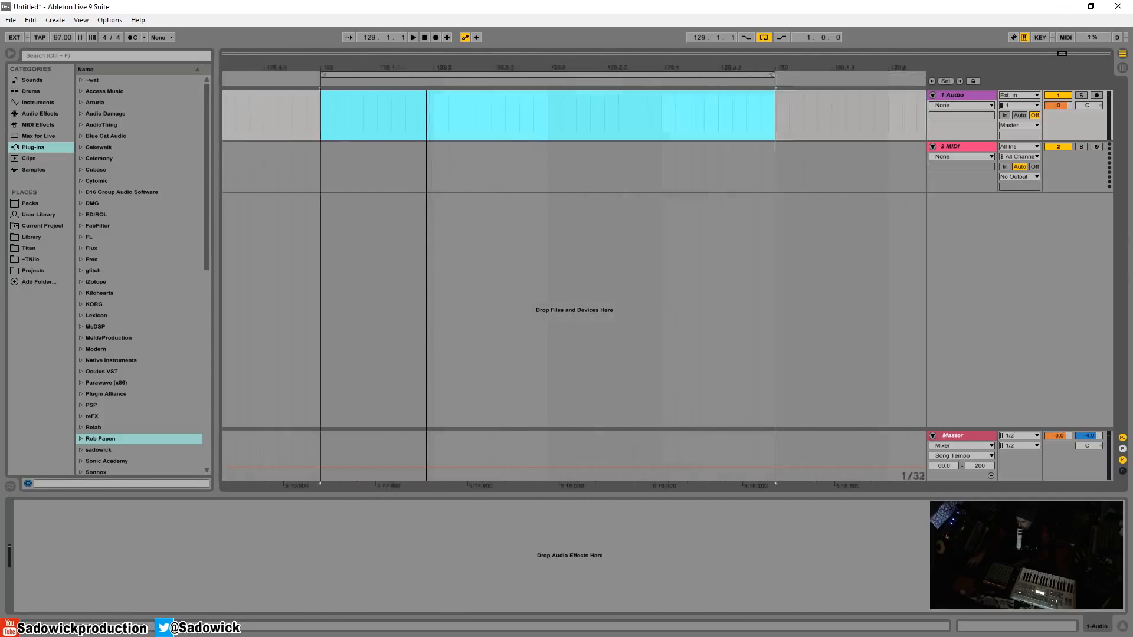
mouse_move(428, 77)
mouse_down()
mouse_move(427, 106)
mouse_move(430, 59)
mouse_move(436, 75)
mouse_up()
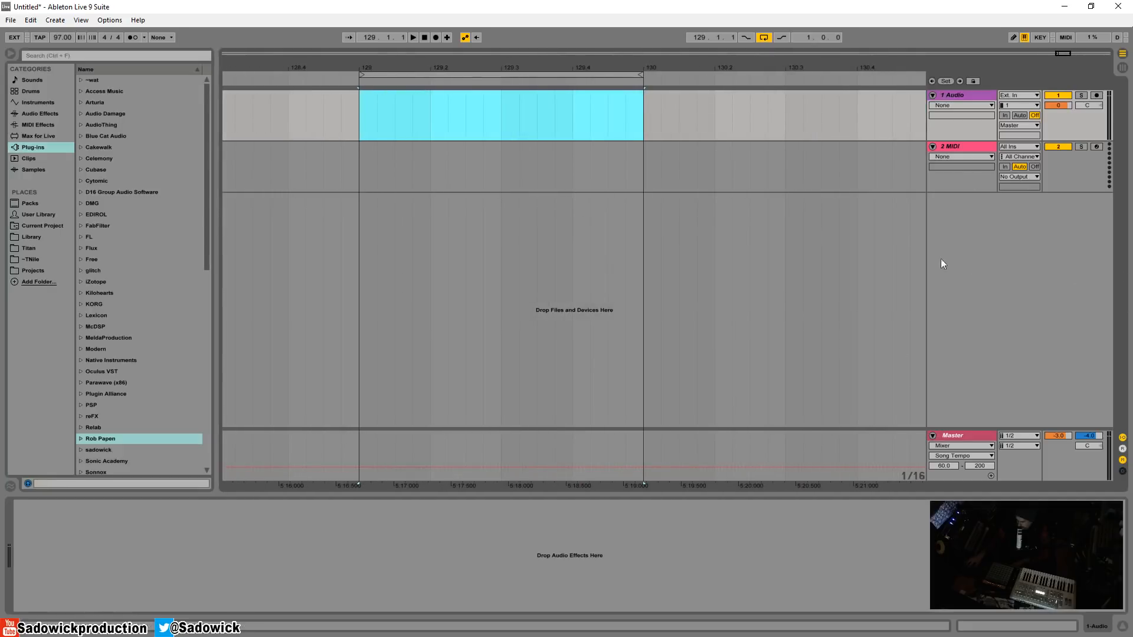
Insert another audio track below the MIDI track and increase its height
drag(360, 158, 636, 166)
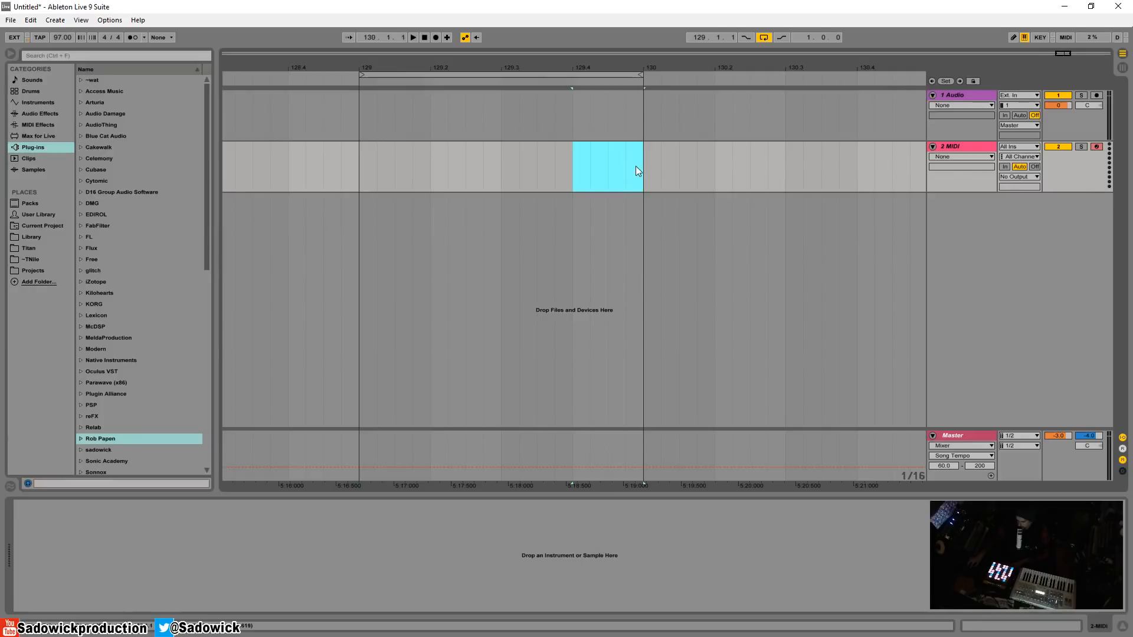
right_click(990, 250)
click(997, 255)
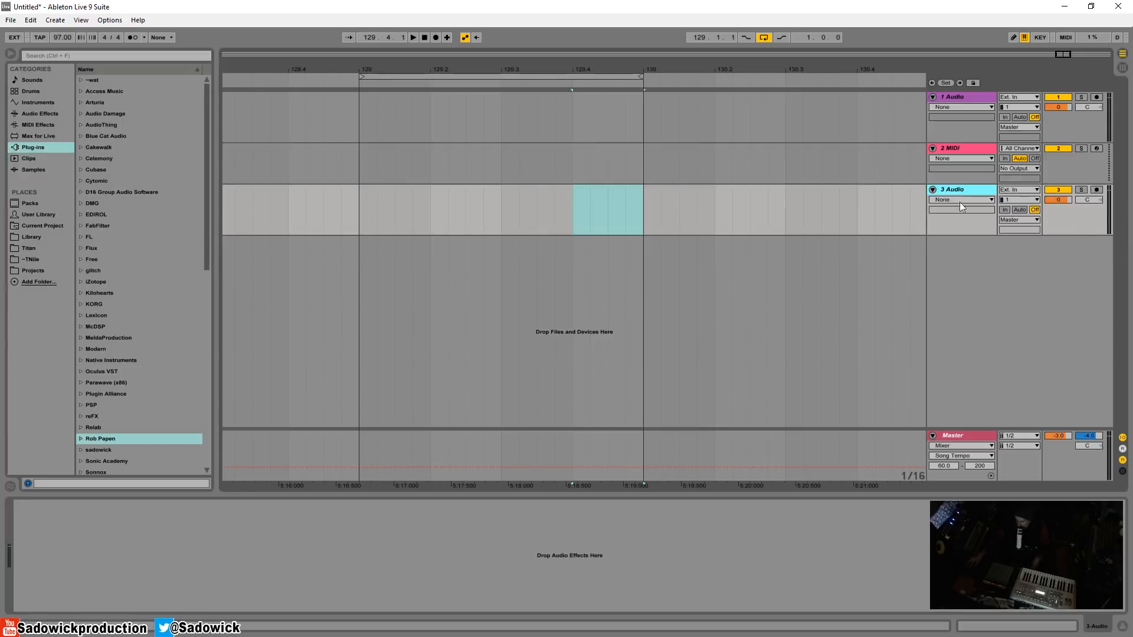
drag(1077, 221, 1085, 261)
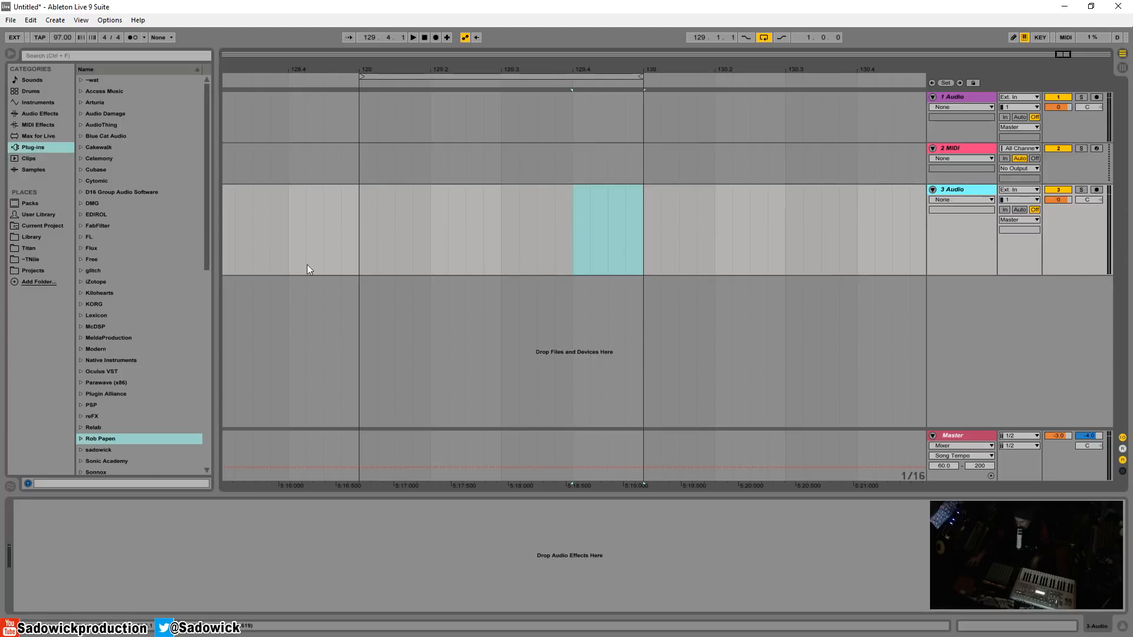
Open the AK_Kicks folder in the Library, inside AK_Drum_Hits_And_Kits of the Loopmasters axel karakasis pack's Sounds_and_FX_Wavs folder
click(29, 236)
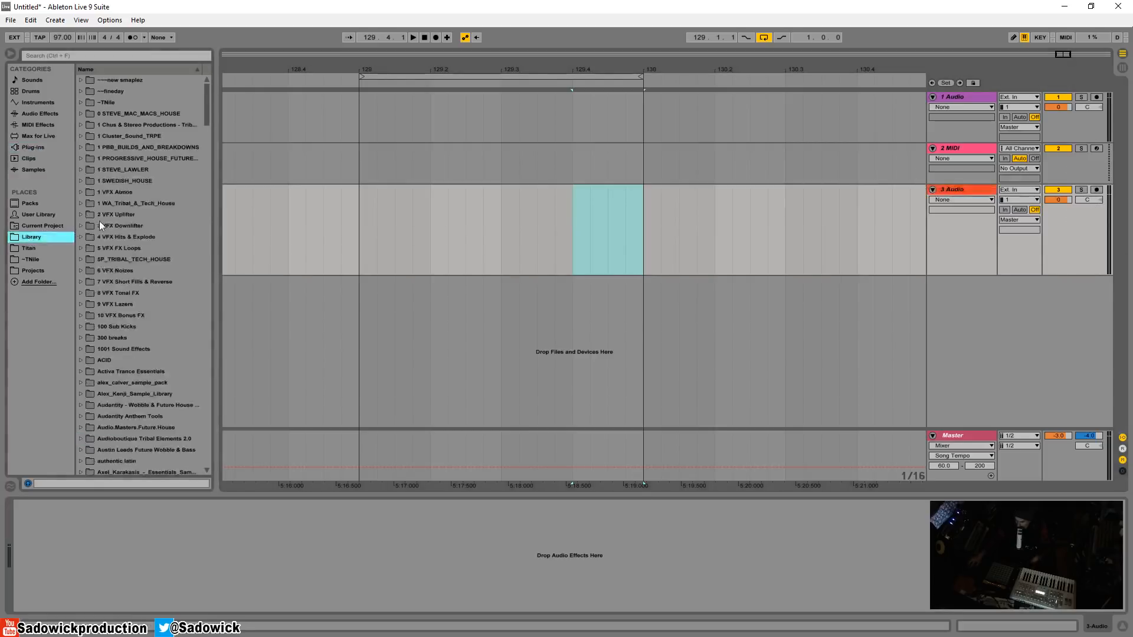
scroll(104, 250, down, 3)
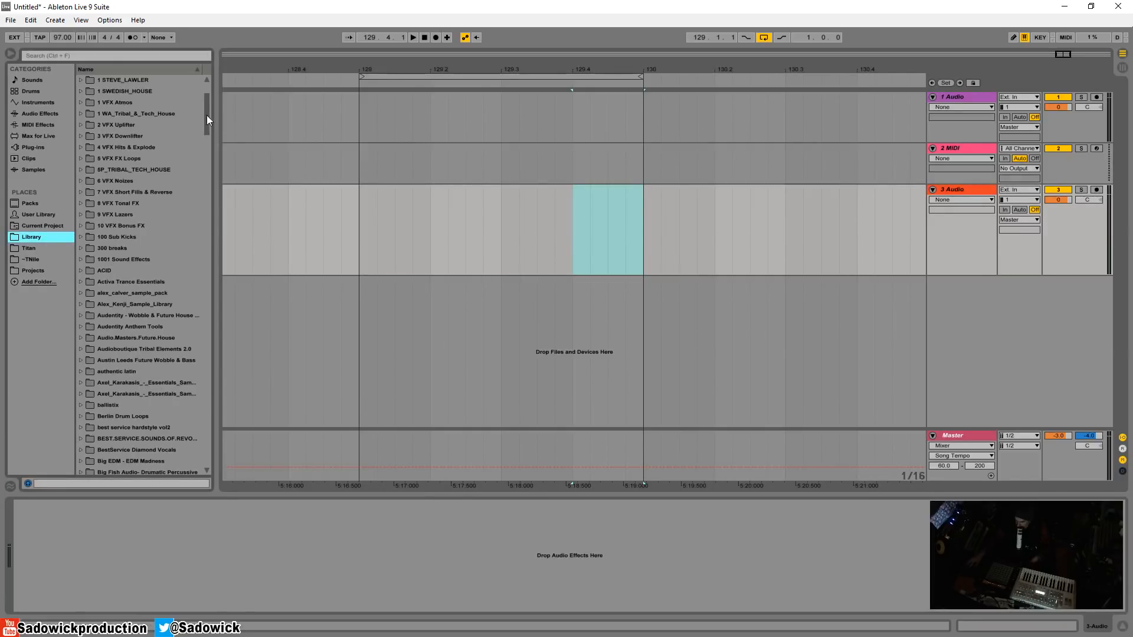
drag(207, 116, 197, 247)
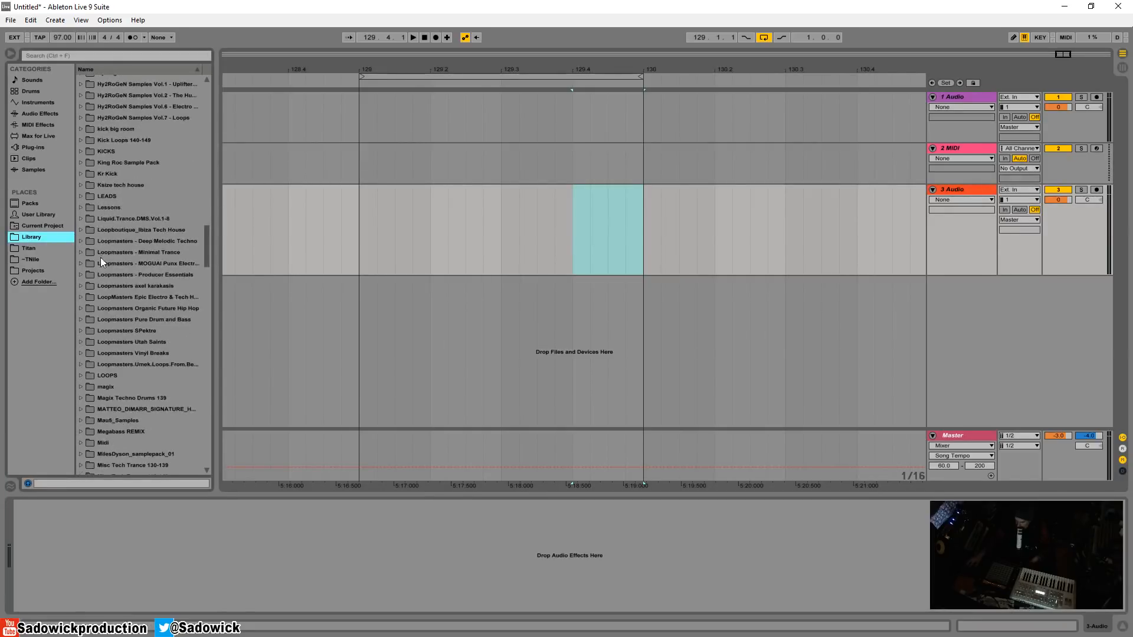
click(81, 286)
click(88, 331)
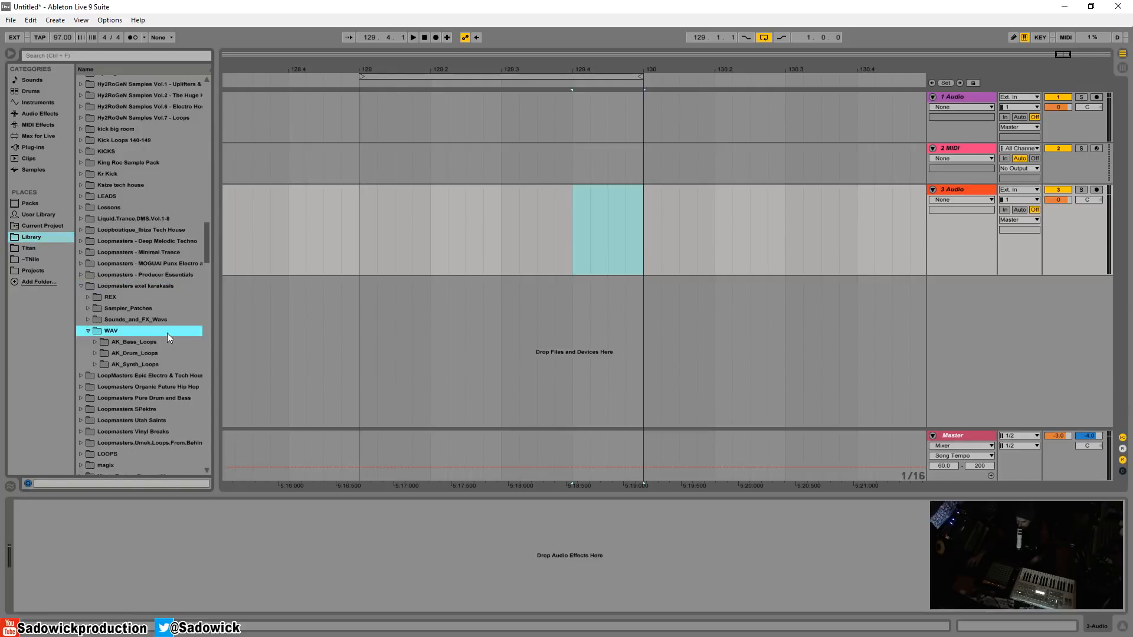
click(87, 331)
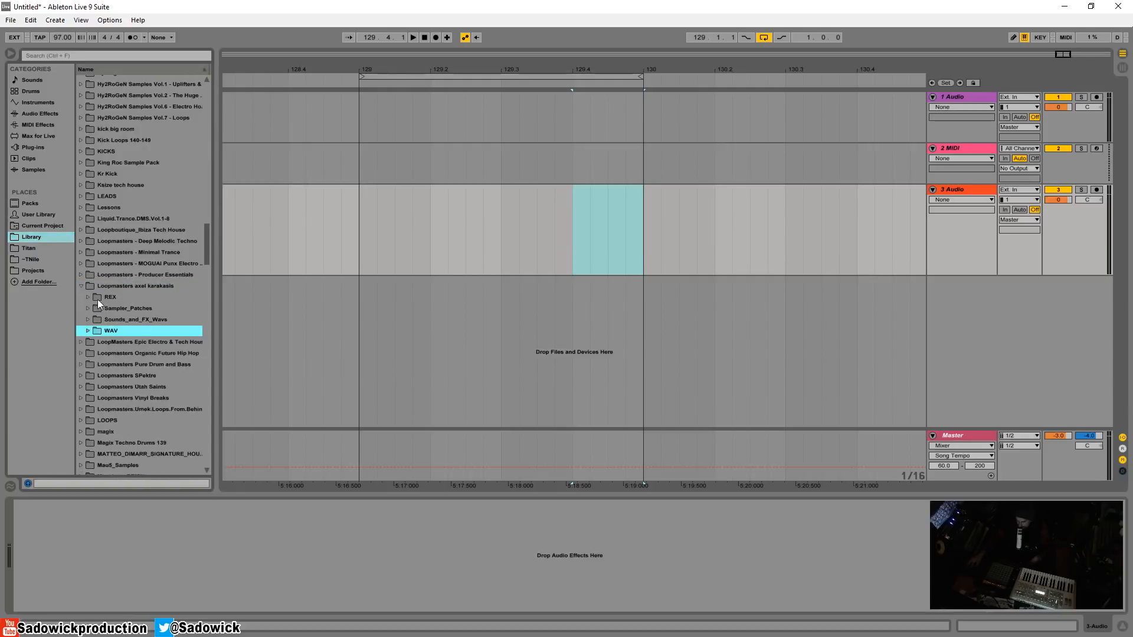
click(88, 319)
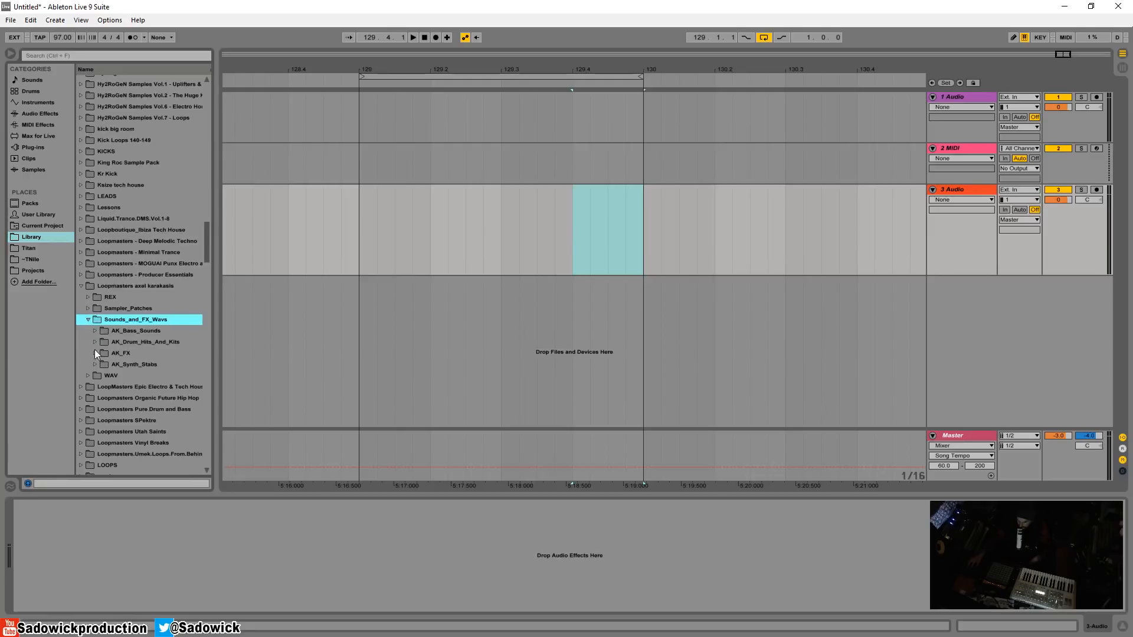
click(95, 343)
click(101, 375)
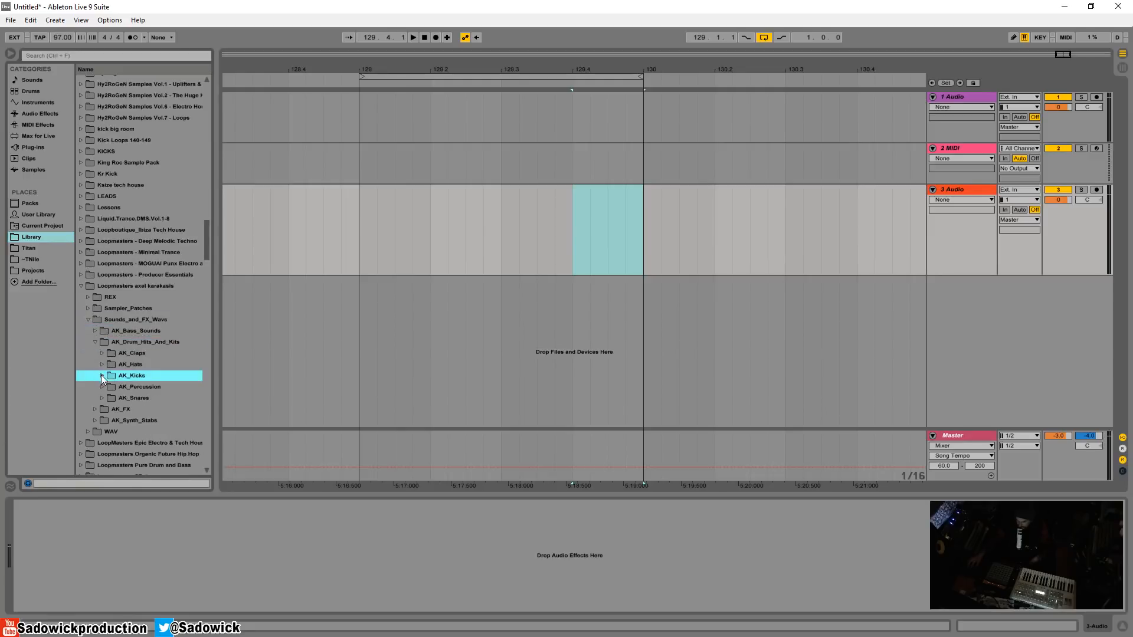
Audition the kick samples one after another from AK_Kick1.wav to AK_Kick20.wav
click(147, 388)
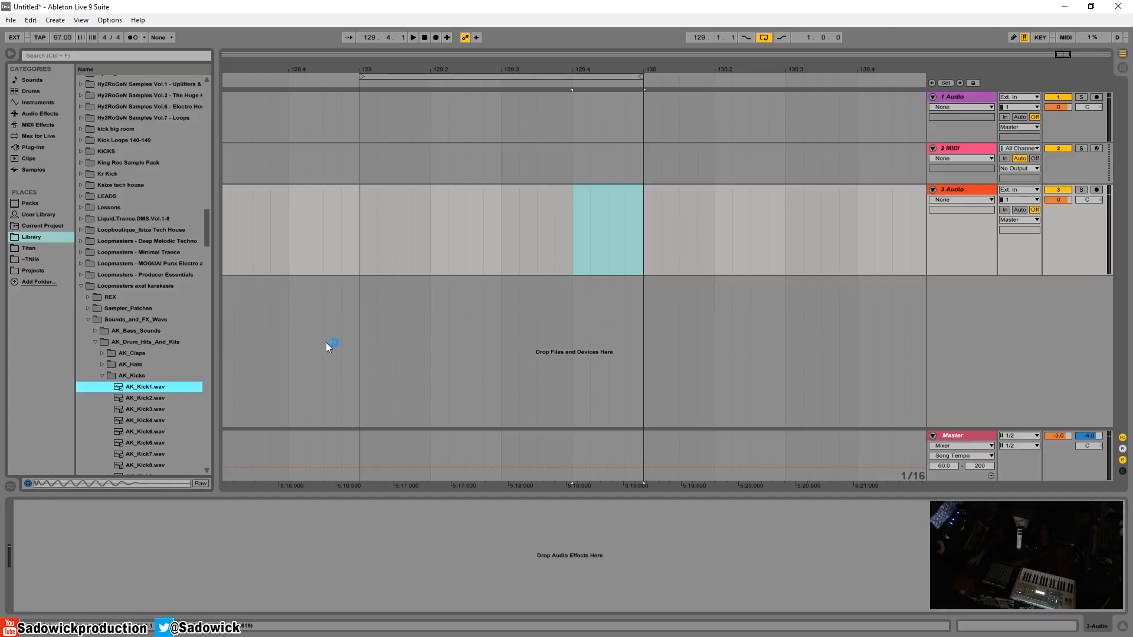
key(Down)
key(Down)
key(Down)
key(Down)
key(Down)
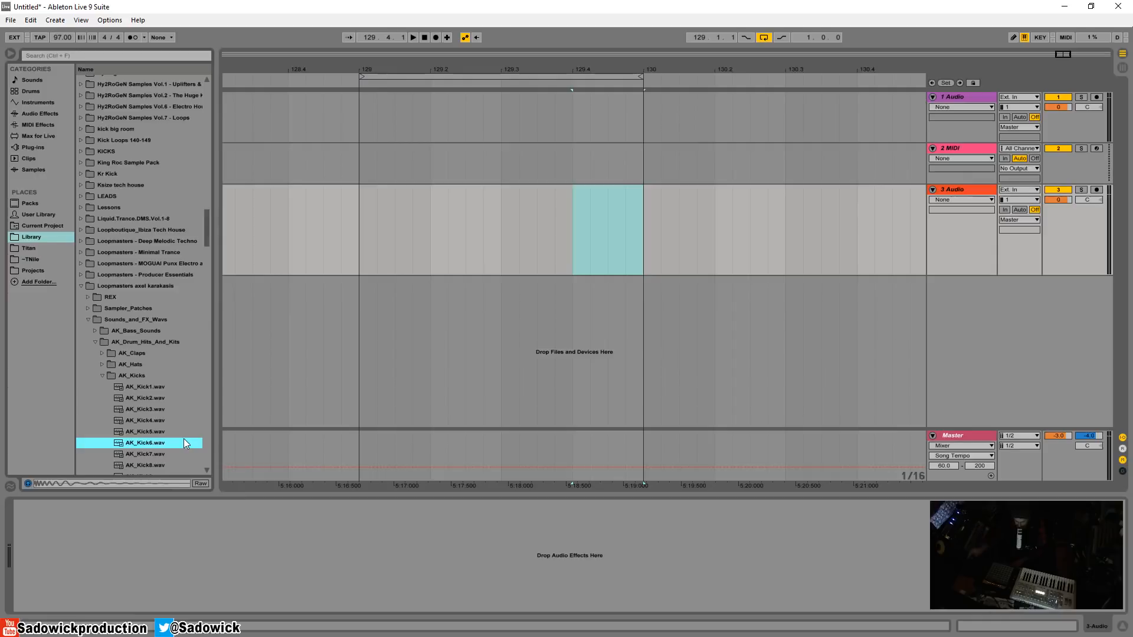
key(Down)
key(Down)
key(Down)
key(Down)
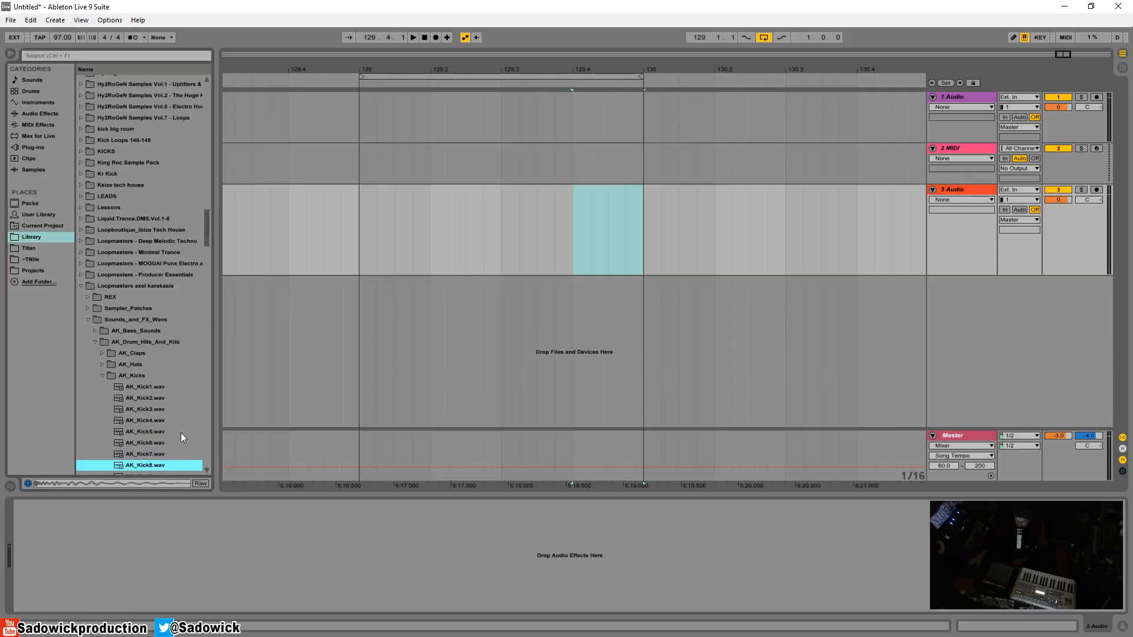
key(Down)
key(Down)
key(Down)
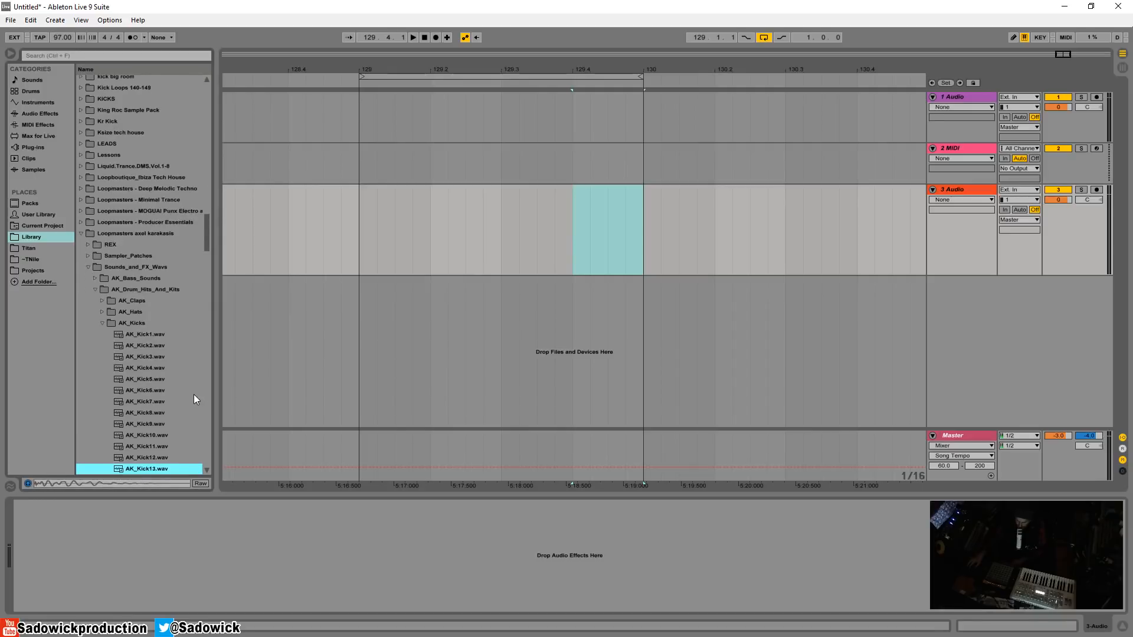
key(Down)
key(Down)
key(Down)
key(Down)
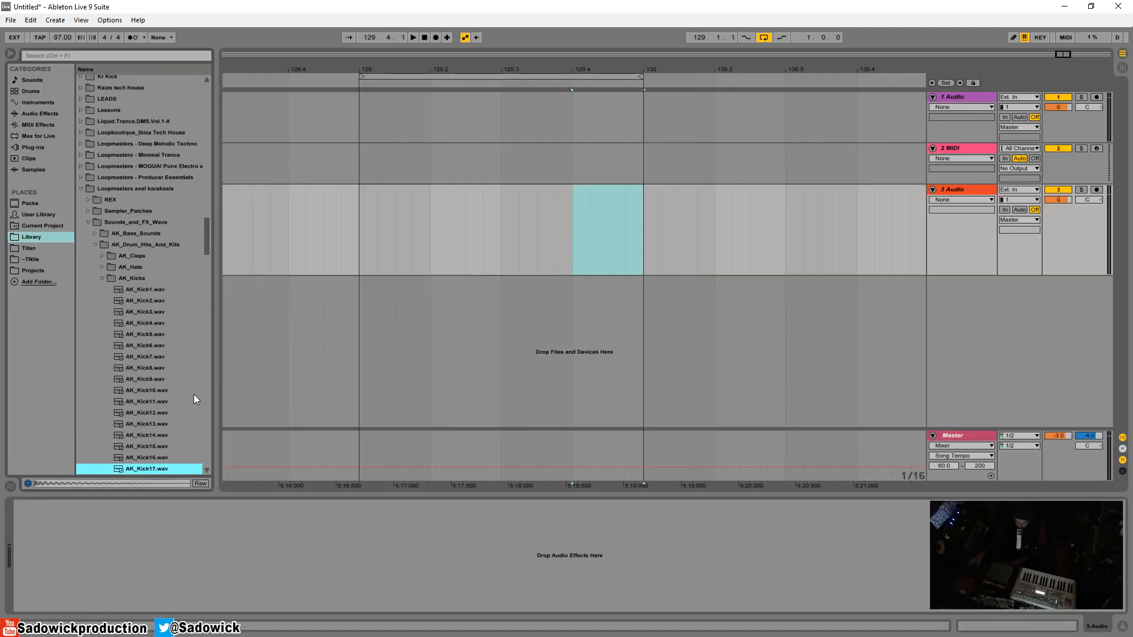
key(Down)
key(Down)
key(Down)
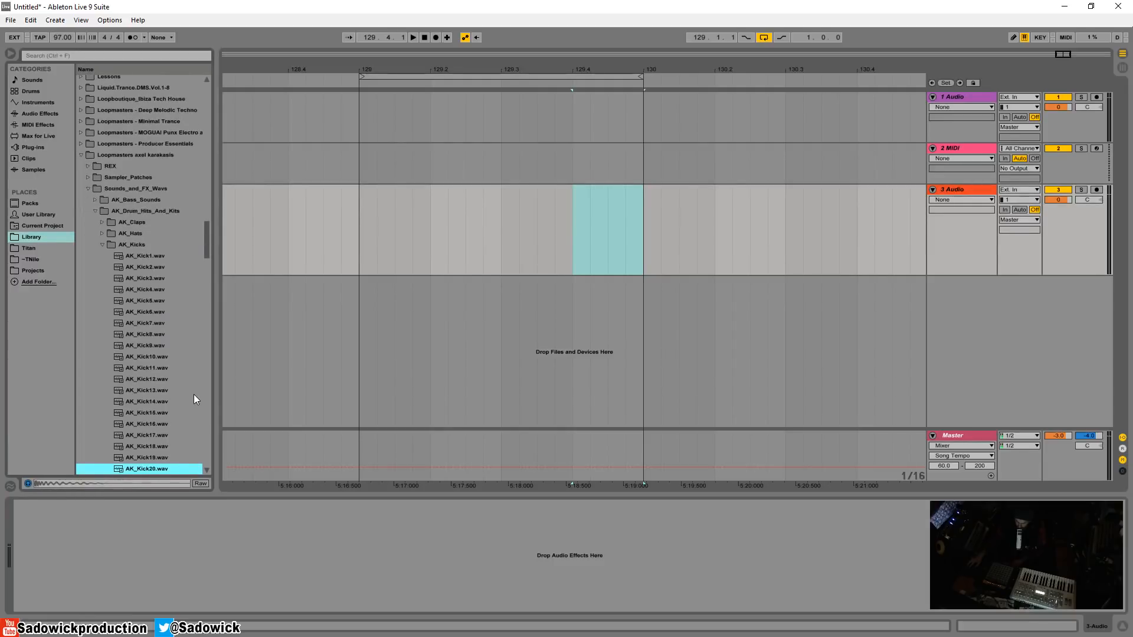
Place AK_Kick20.wav at the start of bar 129 on the 3 Audio track and show its fades
drag(143, 467, 363, 211)
click(435, 211)
right_click(377, 214)
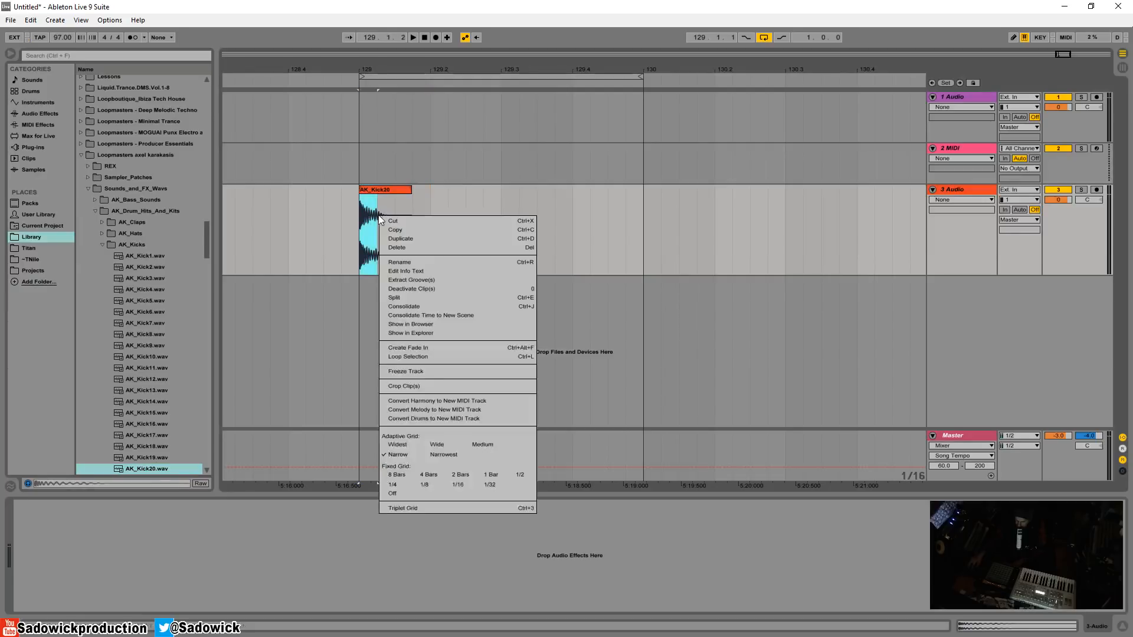
click(371, 214)
click(358, 218)
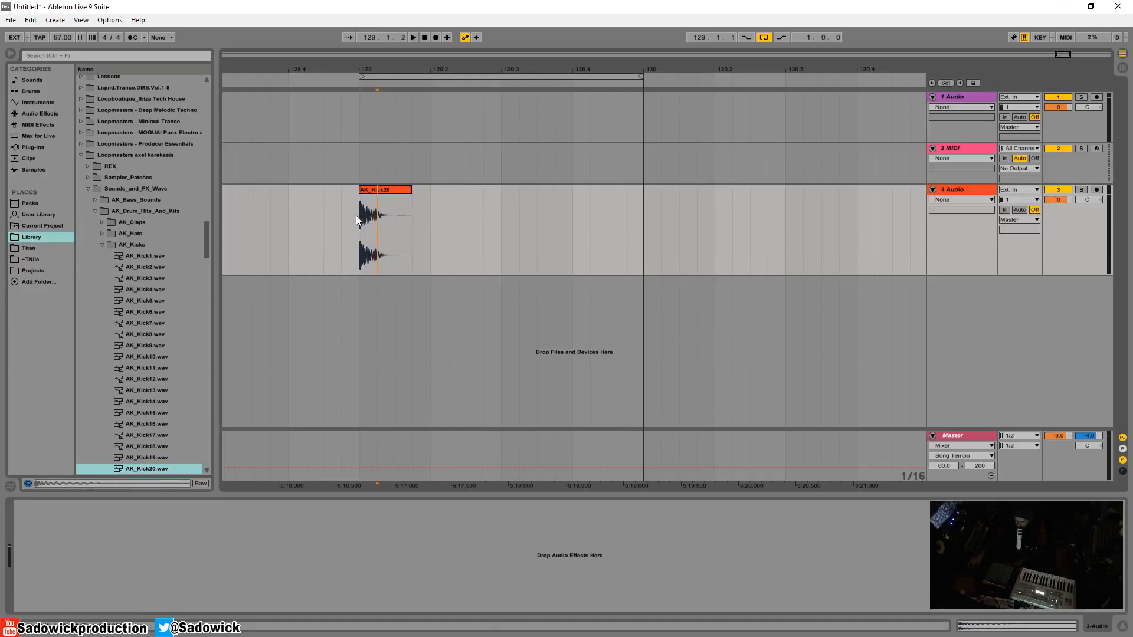
right_click(370, 216)
click(389, 261)
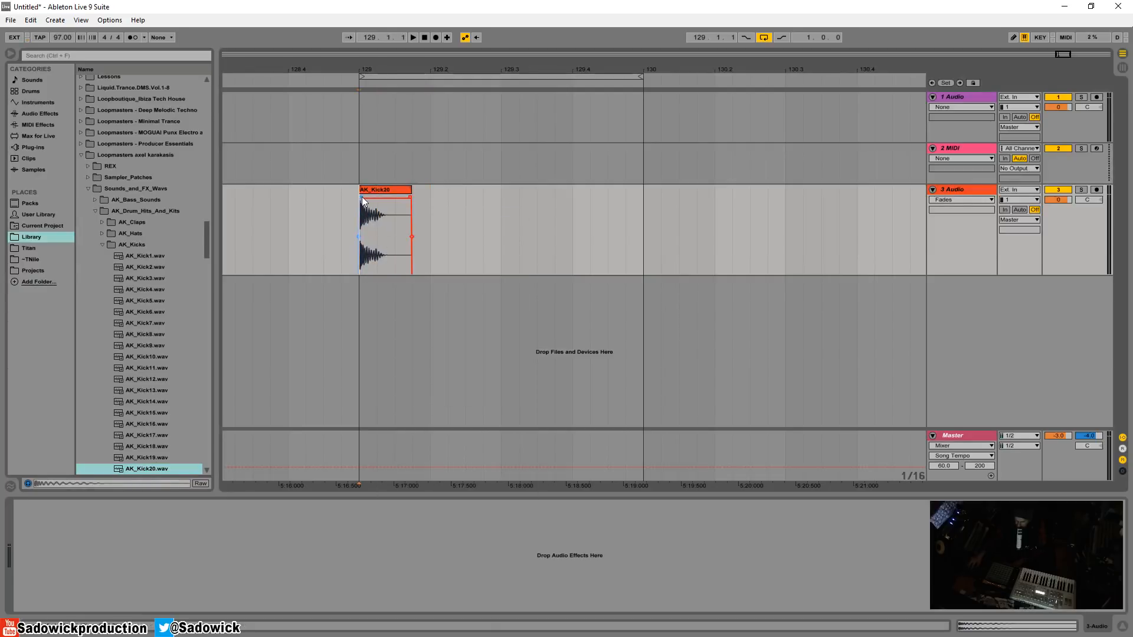
Duplicate the one-beat selection containing the kick clip three times to fill bar 129 with four kicks
click(381, 190)
key(z)
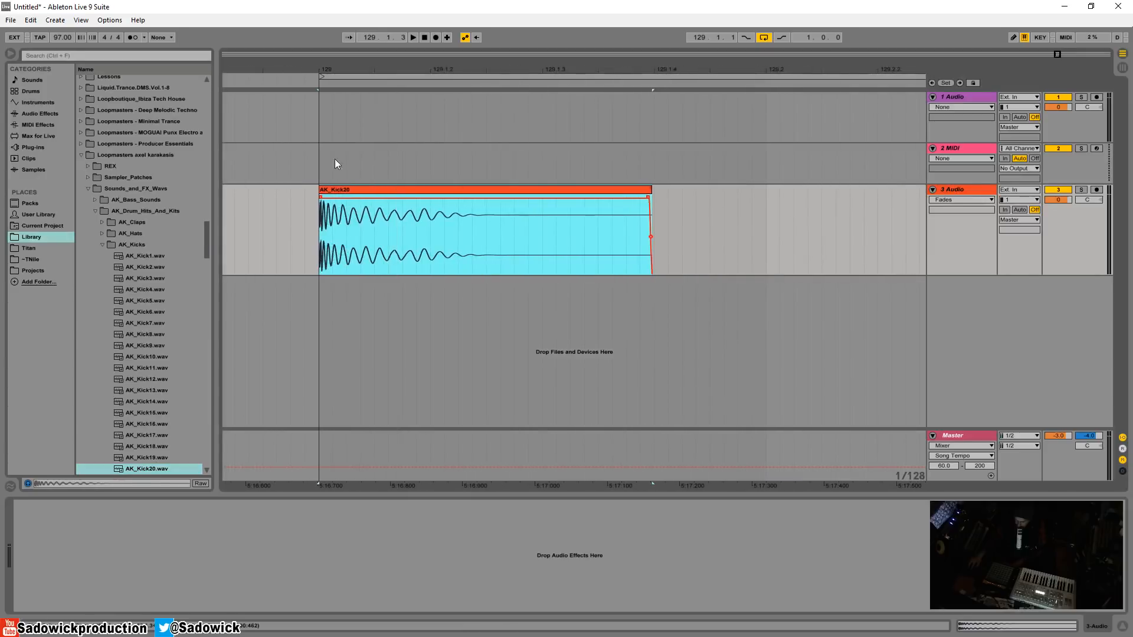
key(minus)
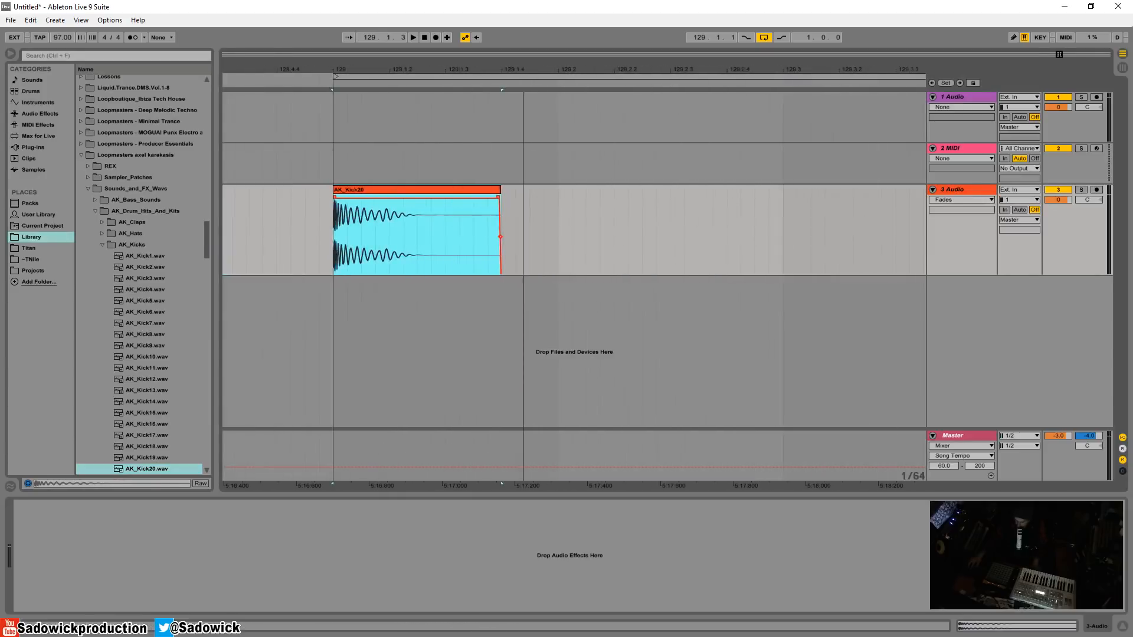
drag(561, 197, 334, 228)
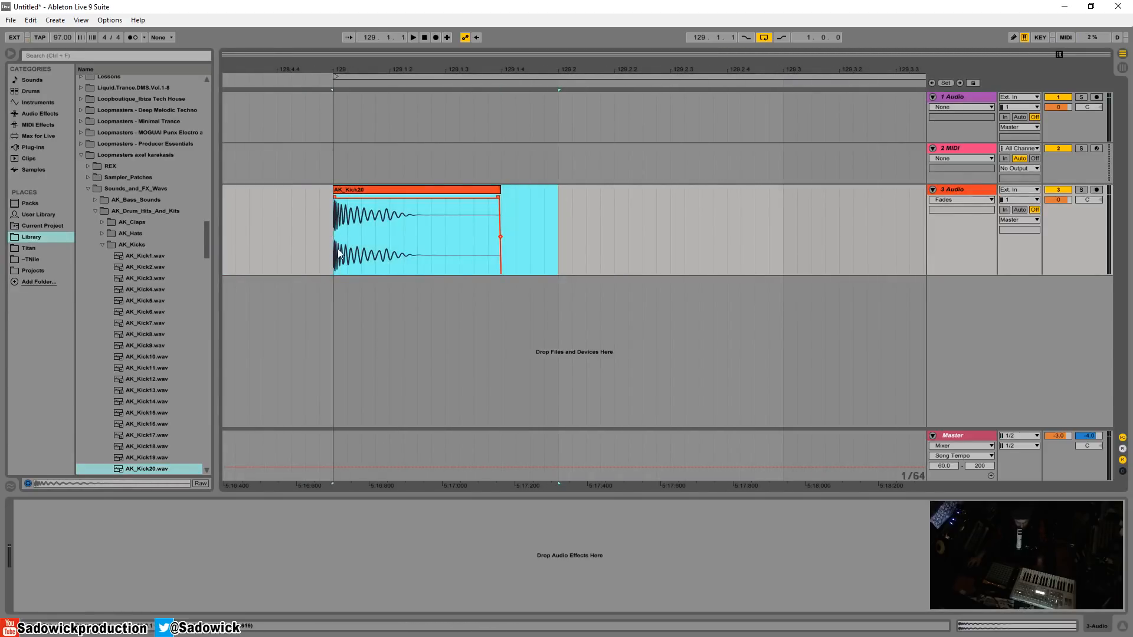
key(ctrl+d)
key(ctrl+d)
key(ctrl+d)
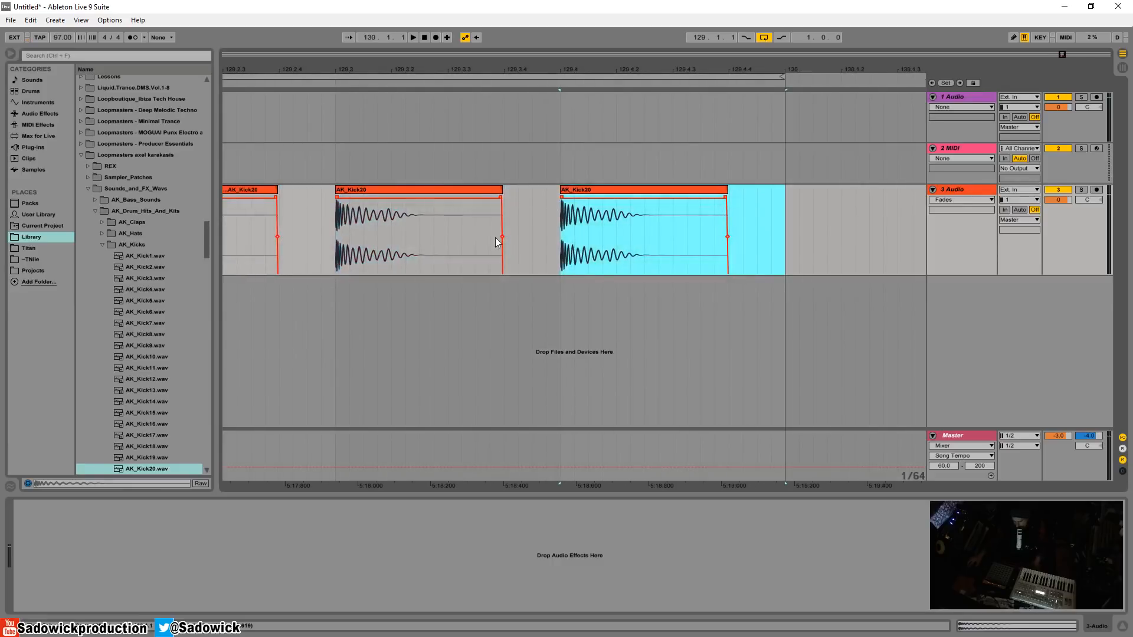
key(minus)
key(minus)
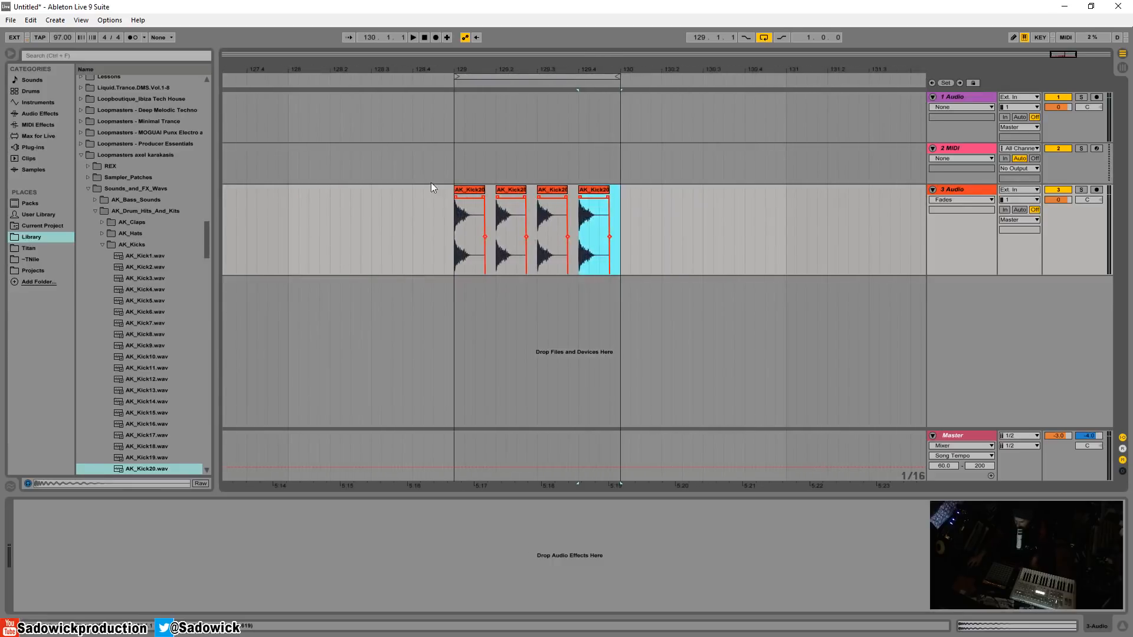
Play the kick pattern from the start of bar 129 and set the song tempo to 125 BPM
click(469, 194)
key(space)
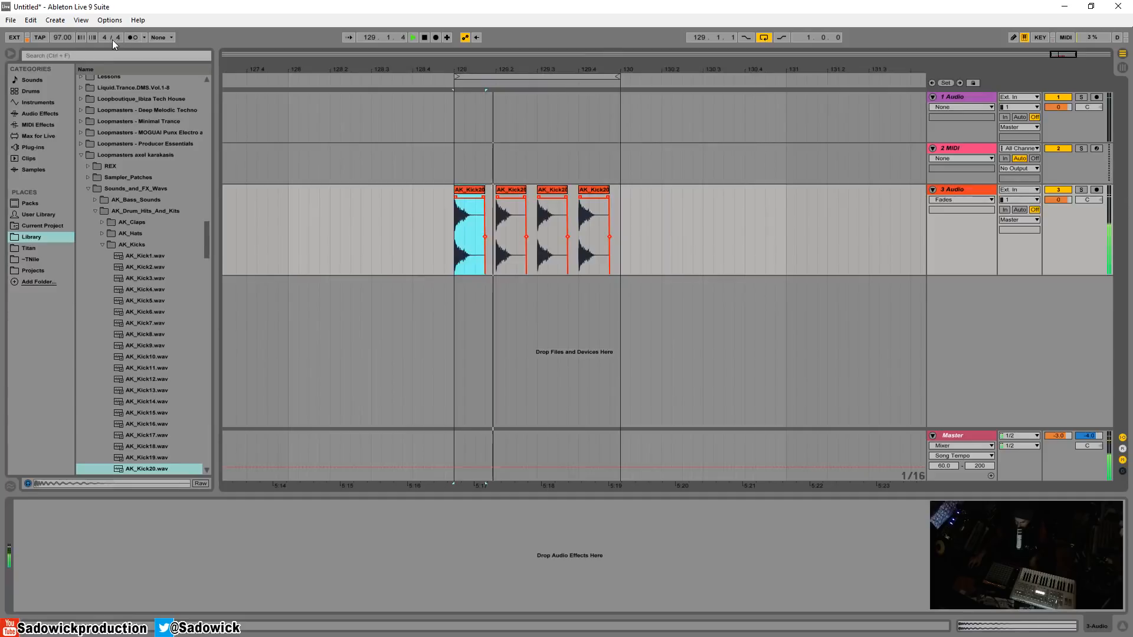
drag(60, 38, 60, 21)
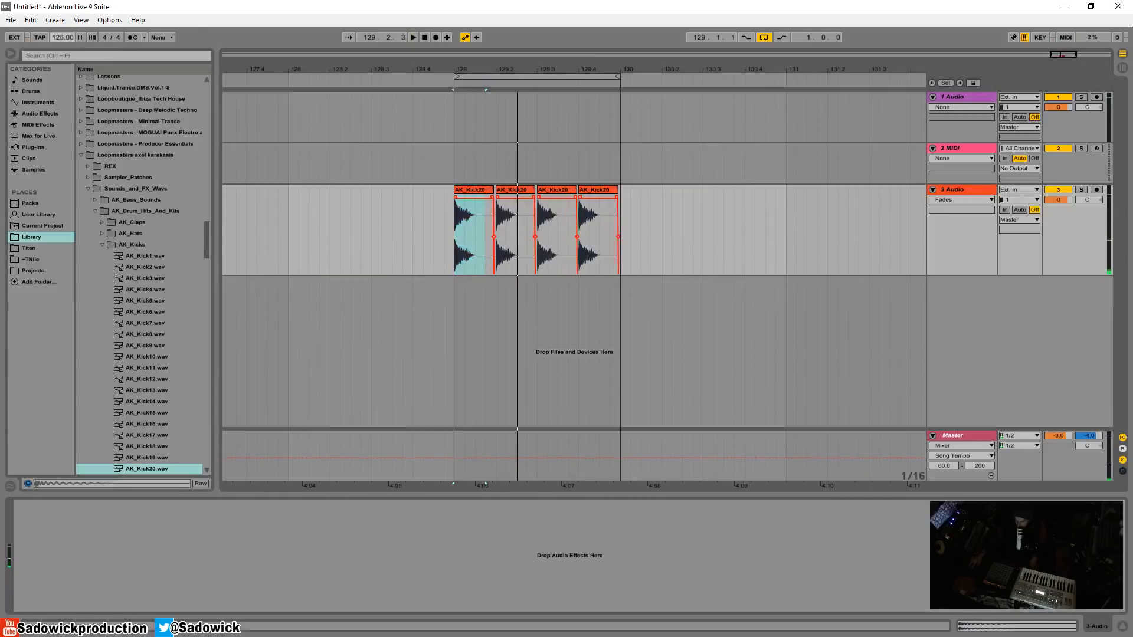
key(space)
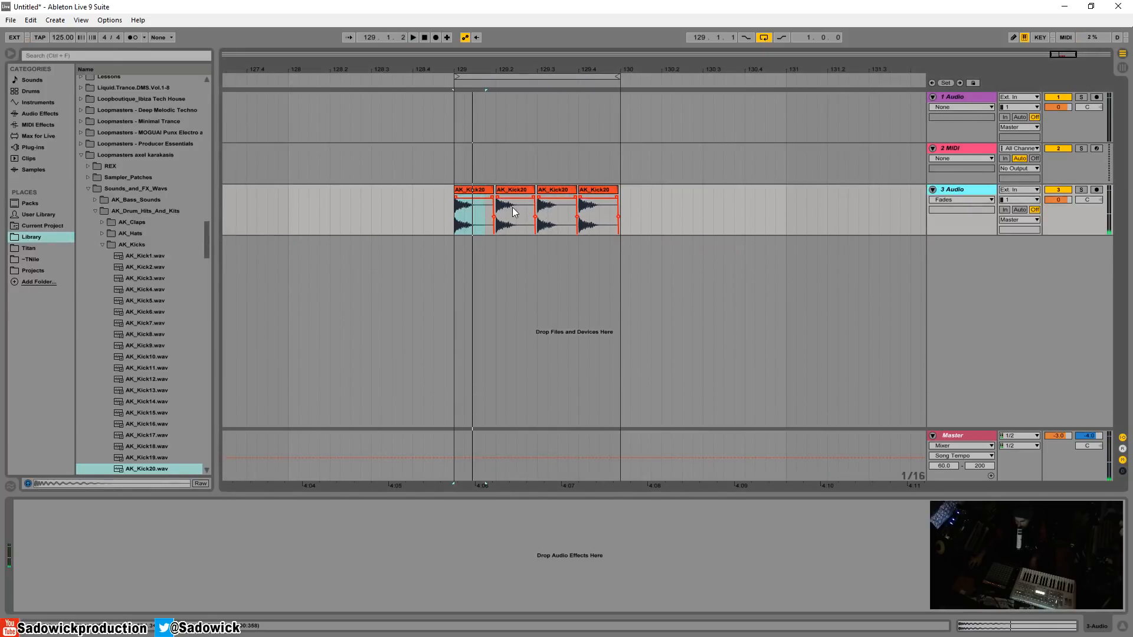
Insert a new audio track below 3 Audio, close the AK_Kicks folder and open the AK_Hats folder
right_click(1033, 277)
click(1011, 281)
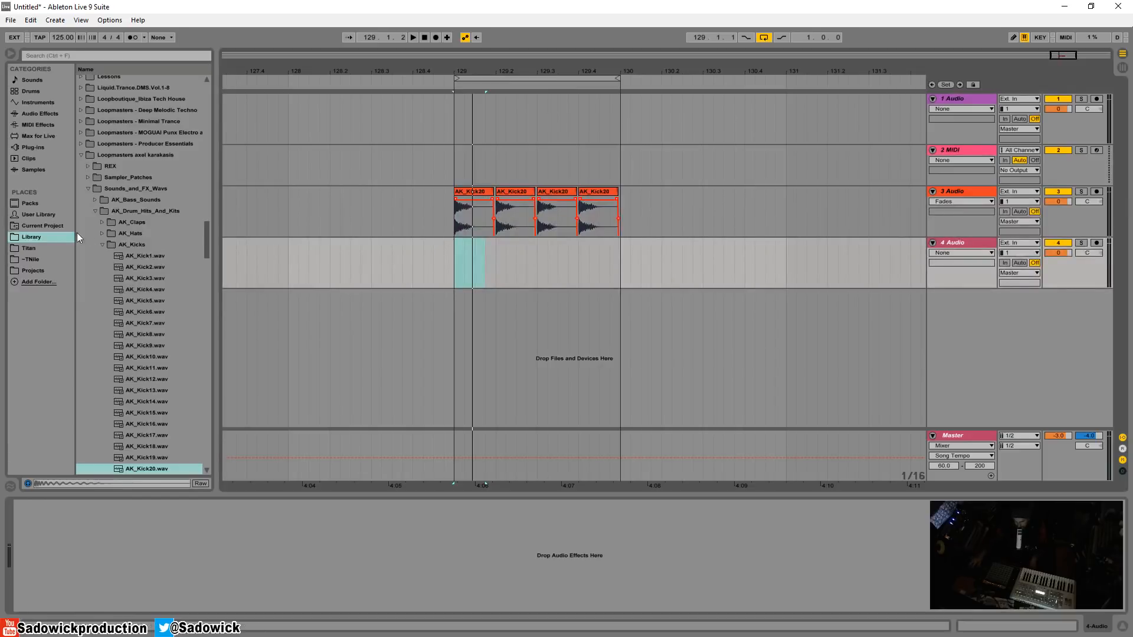
click(103, 244)
click(102, 234)
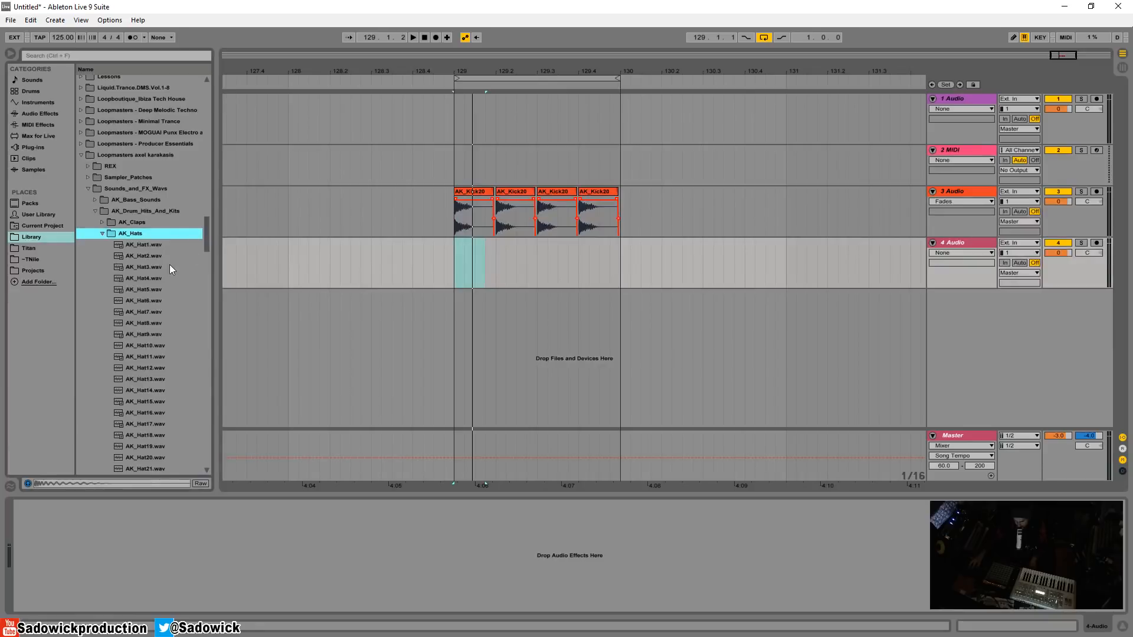
Audition AK_Hat1.wav, AK_Hat2.wav and AK_Hat6.wav, and place AK_Hat6.wav on the first off-beat at 129.1.3 on the 4 Audio track
click(132, 246)
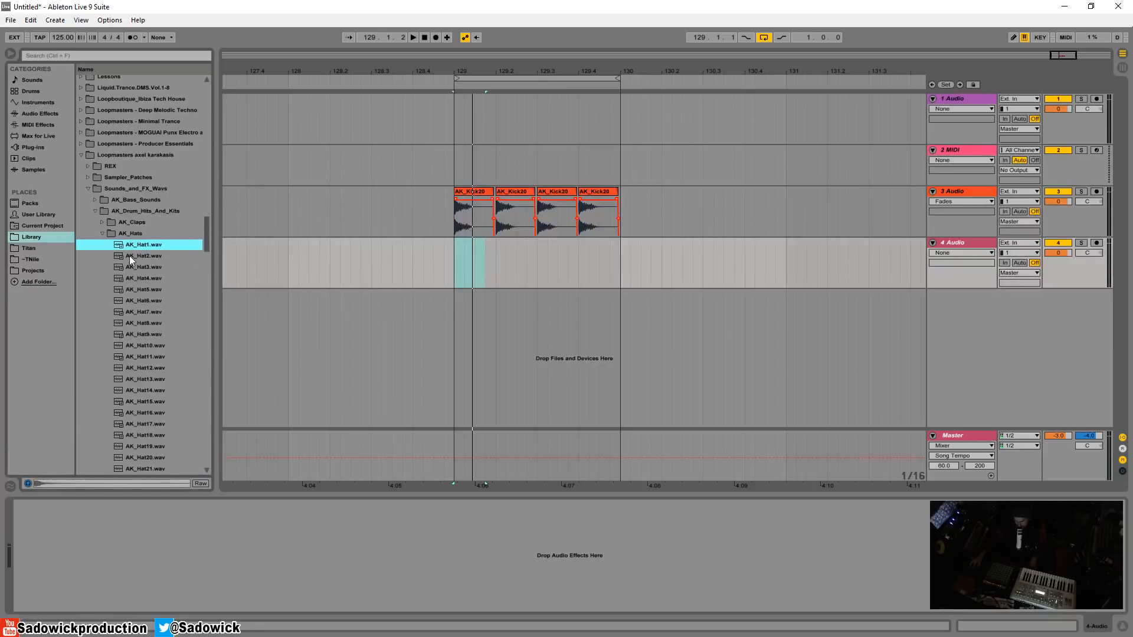
click(129, 256)
click(138, 302)
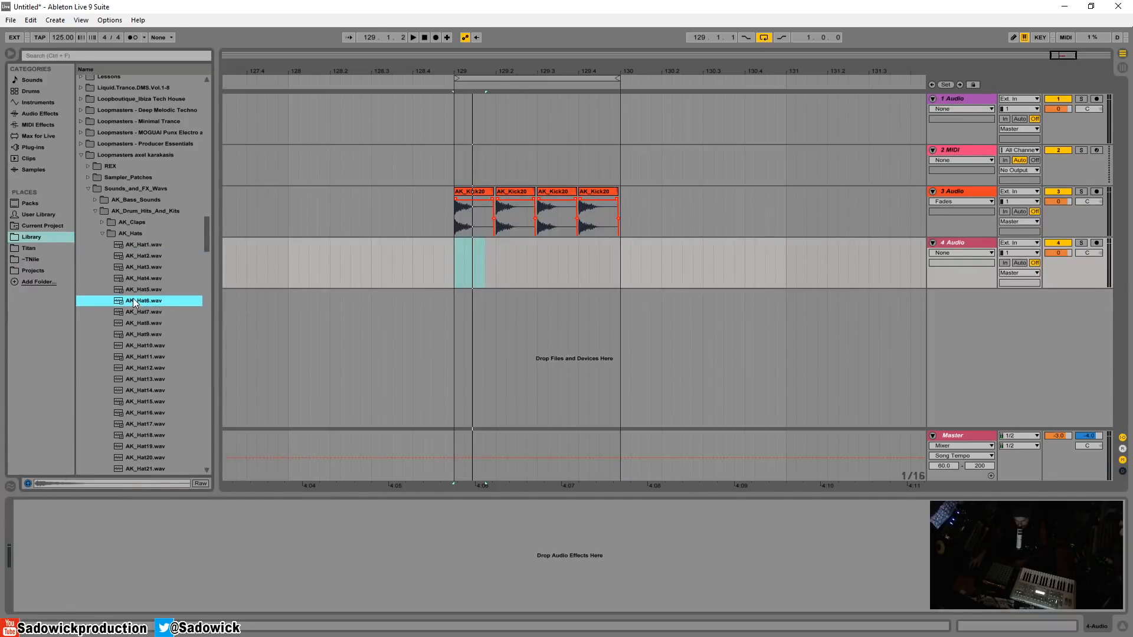
drag(133, 299, 482, 269)
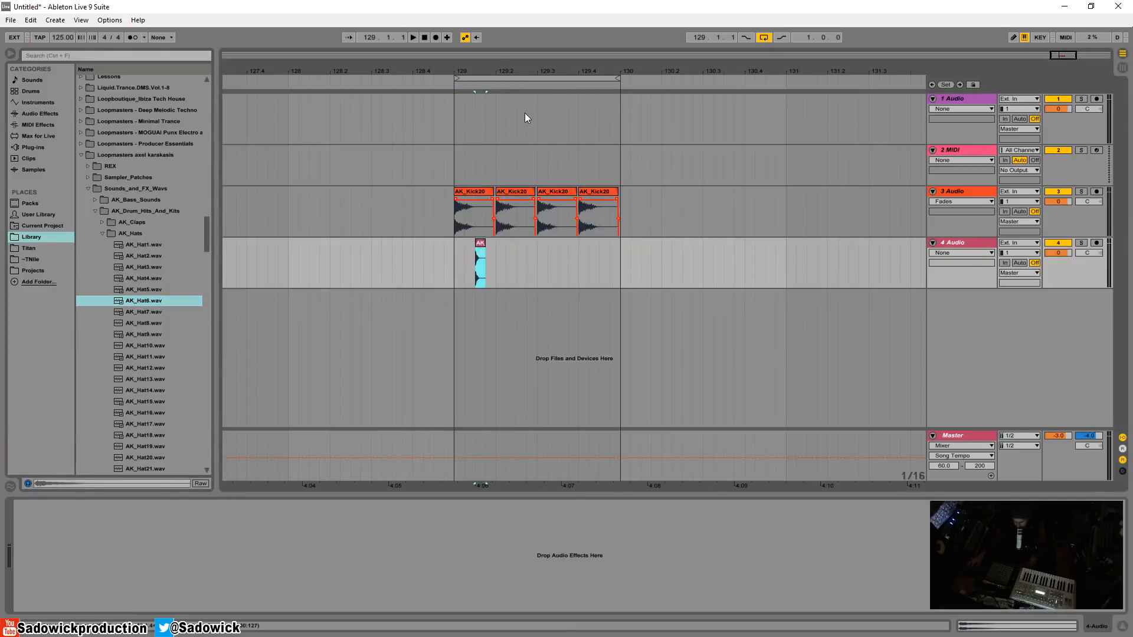
Play bar 129 from its start to hear the kick together with the off-beat hat
drag(497, 61, 499, 71)
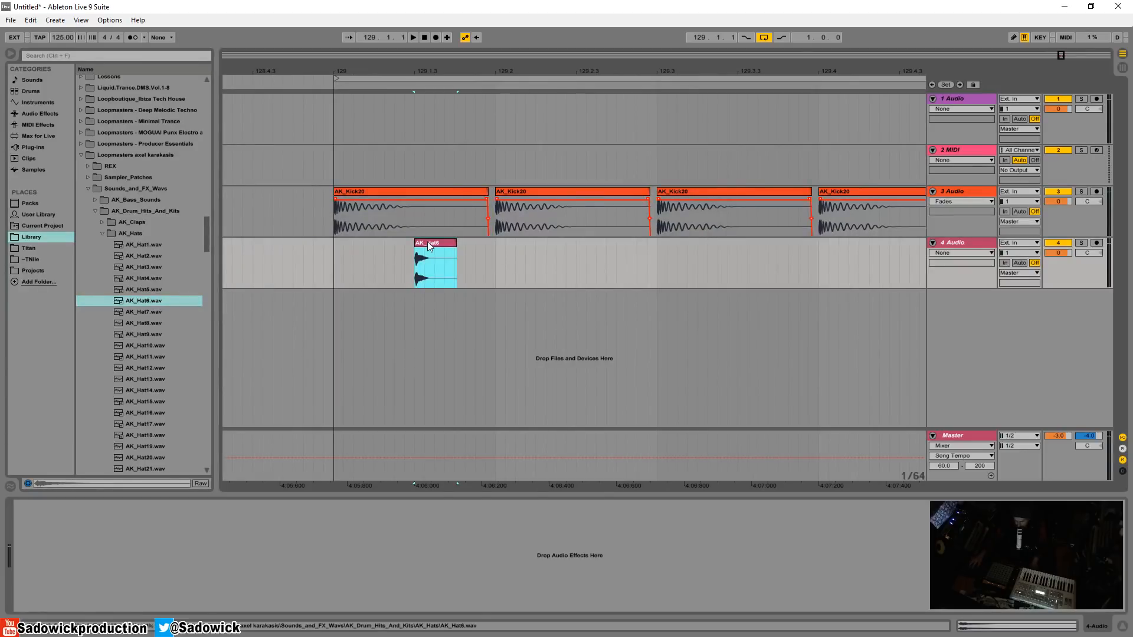
click(334, 253)
key(space)
key(space)
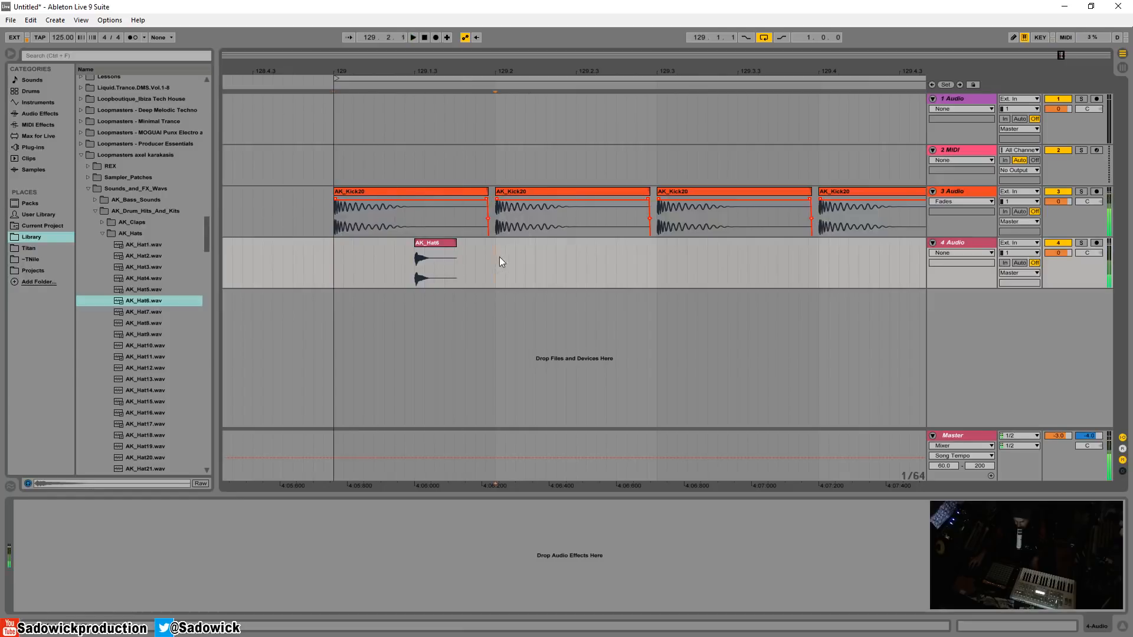
Duplicate the one-beat selection containing the hat clip three times to fill bar 129 on the 4 Audio track
drag(498, 256, 334, 256)
key(ctrl+d)
key(ctrl+d)
key(ctrl+d)
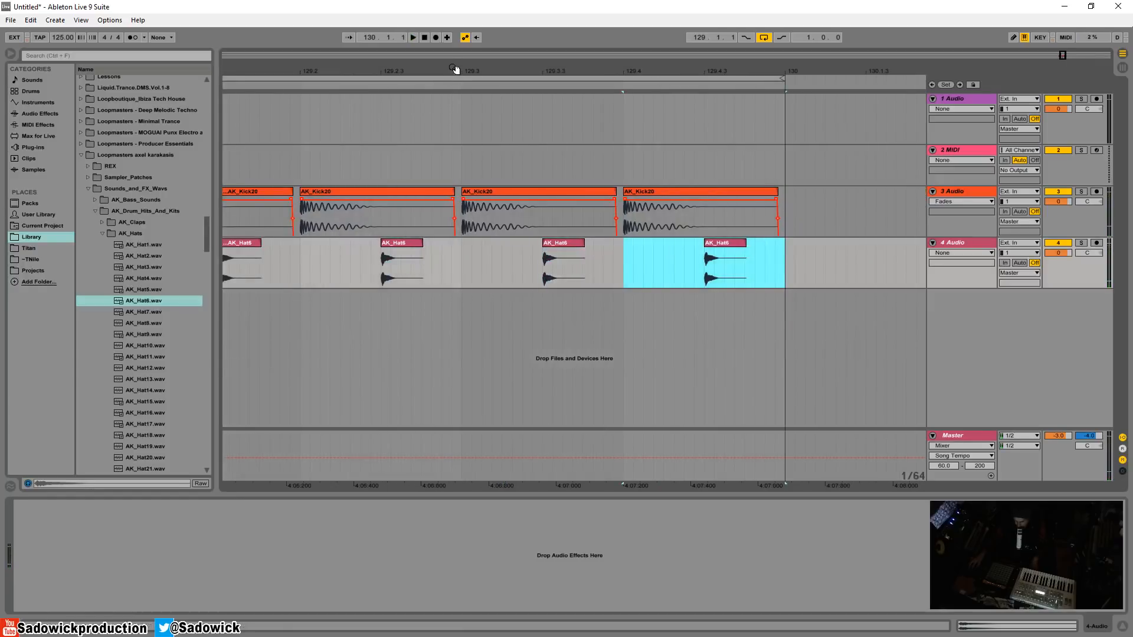
Delete the three duplicated hat clips from beats two to four, keeping only the first
drag(455, 70, 538, 65)
drag(431, 254, 336, 259)
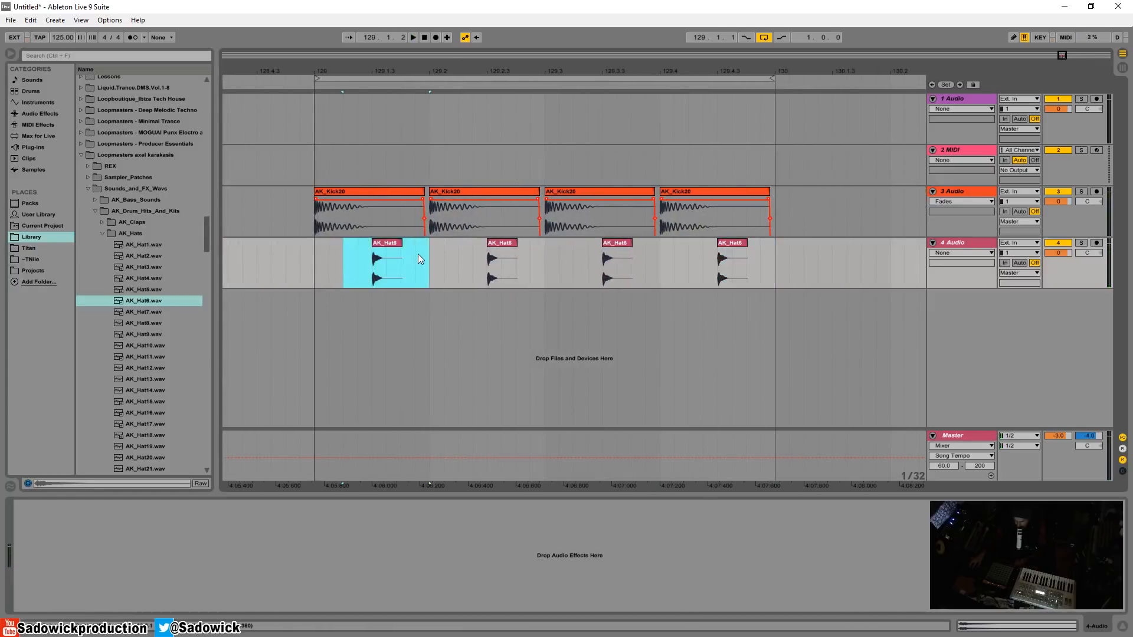
drag(444, 260, 768, 267)
key(Delete)
Copy the AK_Hat6 clip and paste it on the second off-beat at 129.2.3 of the 4 Audio track
drag(430, 260, 359, 262)
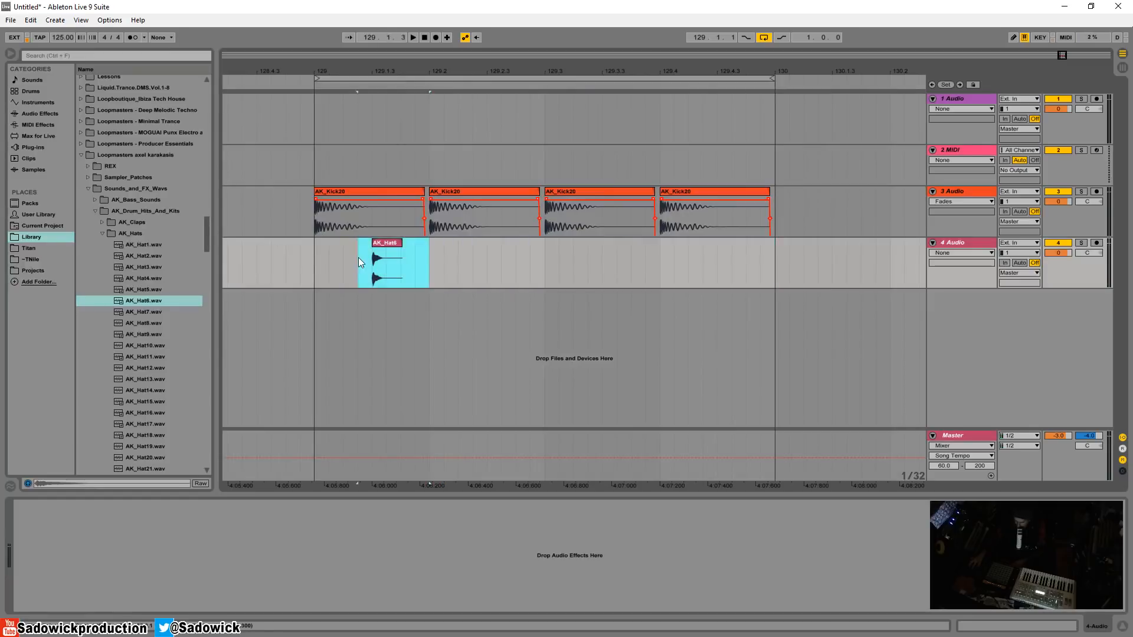
right_click(380, 244)
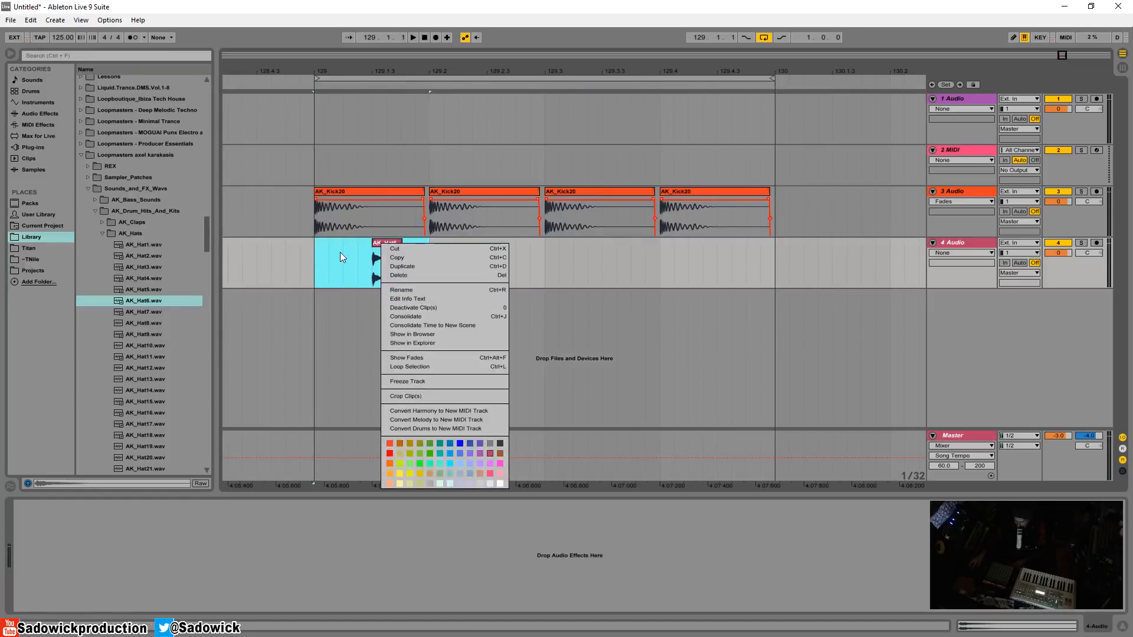
click(394, 247)
right_click(394, 247)
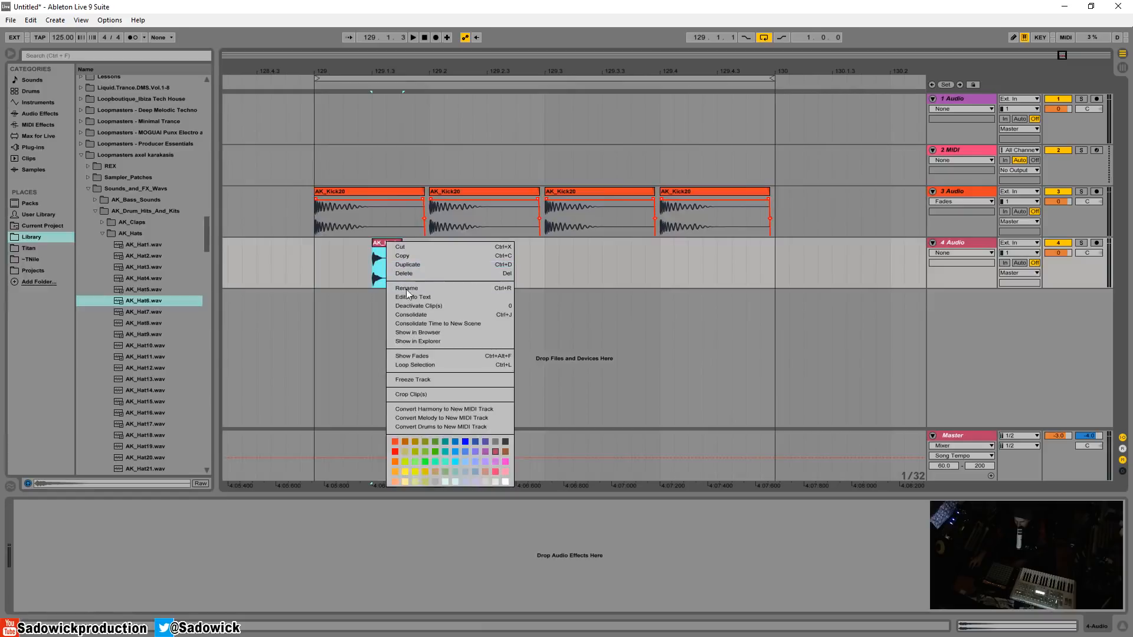
click(409, 255)
right_click(488, 255)
click(501, 276)
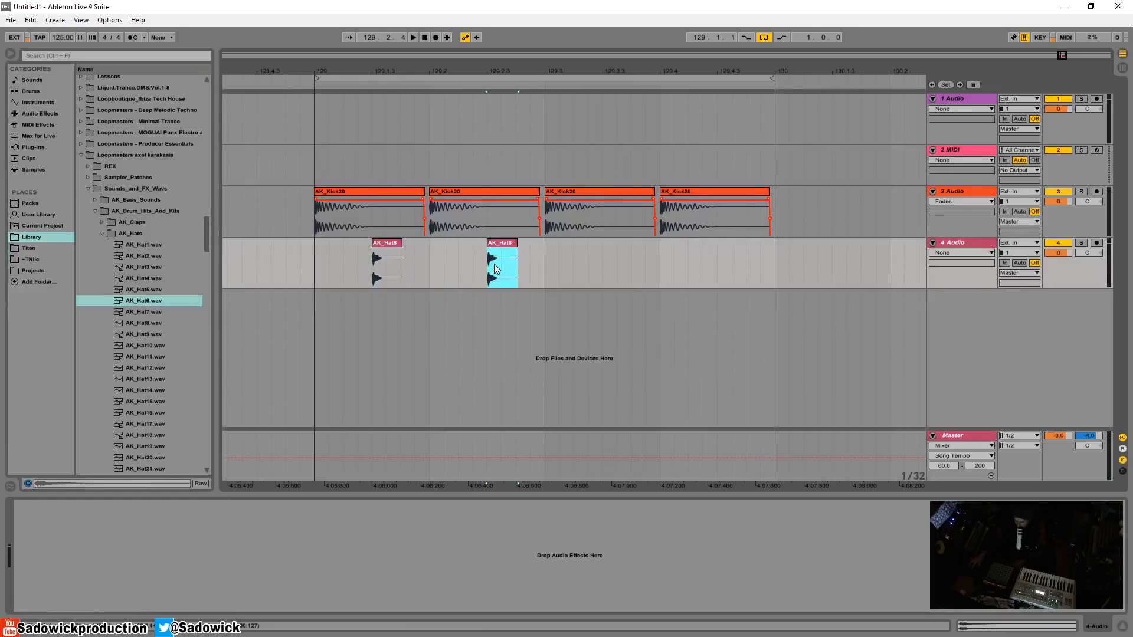
Duplicate the one-beat selection from 129.2 to 129.3 twice to put hats on the remaining off-beats of bar 129
drag(547, 247, 444, 257)
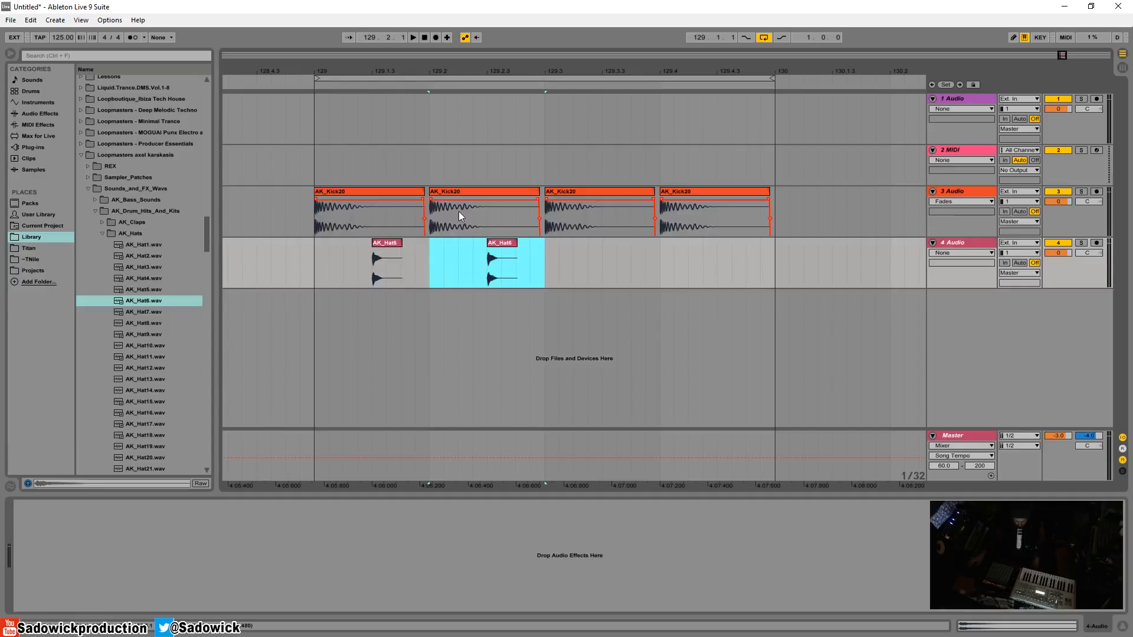
key(ctrl+d)
key(ctrl+d)
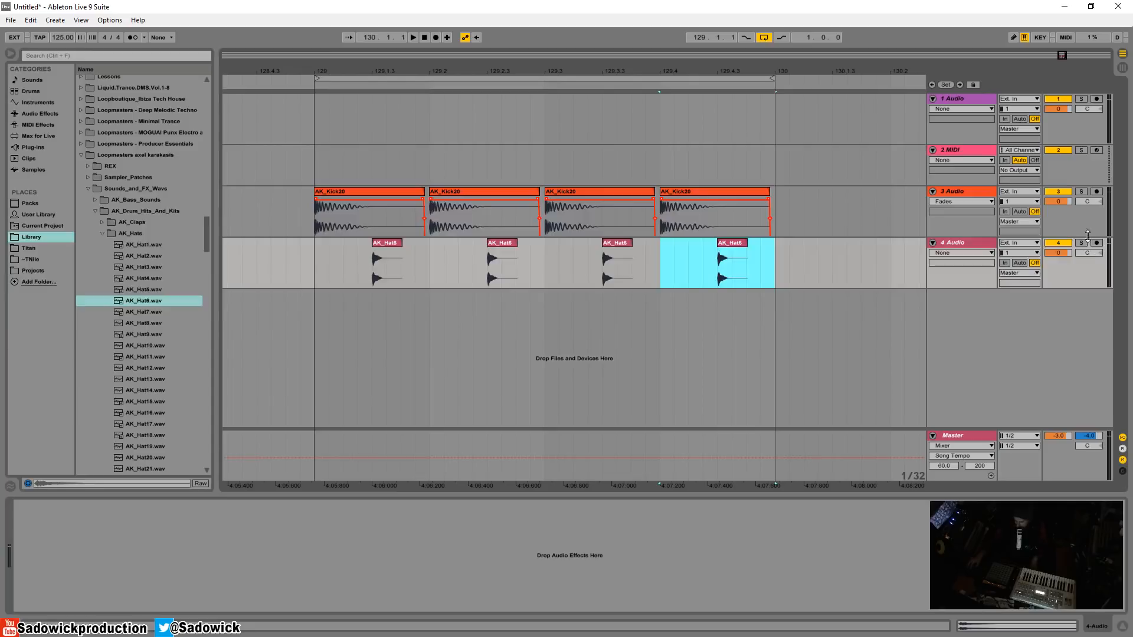
Reduce the heights of the 3 Audio and 4 Audio tracks, and open the AK_Claps folder in place of AK_Hats
drag(1087, 237, 1088, 227)
drag(1088, 278, 1089, 267)
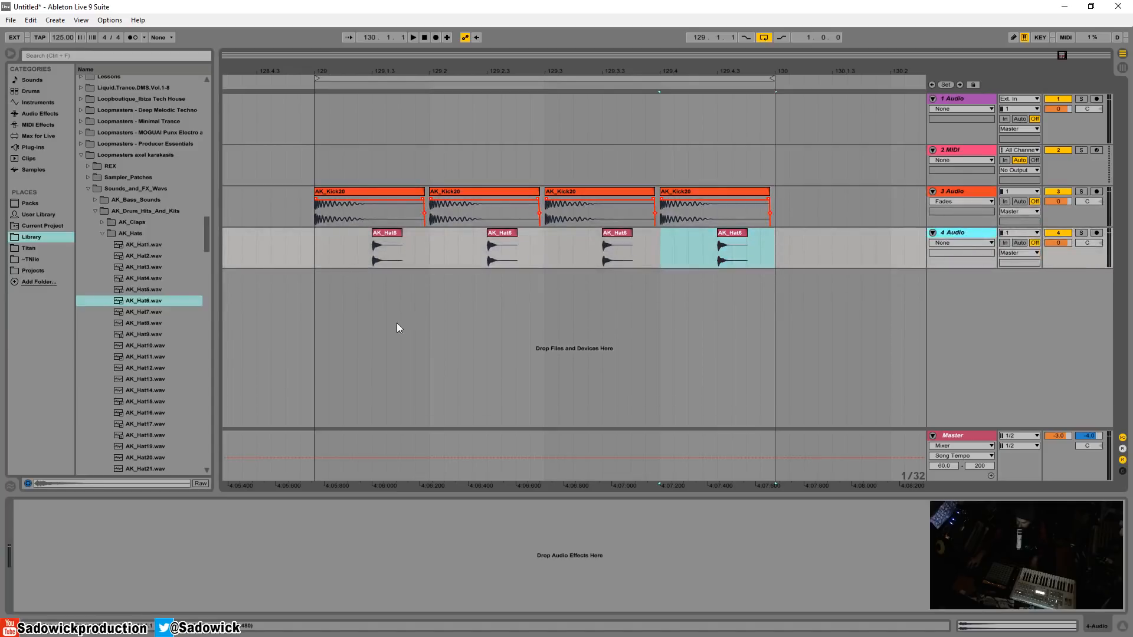
click(103, 234)
click(101, 223)
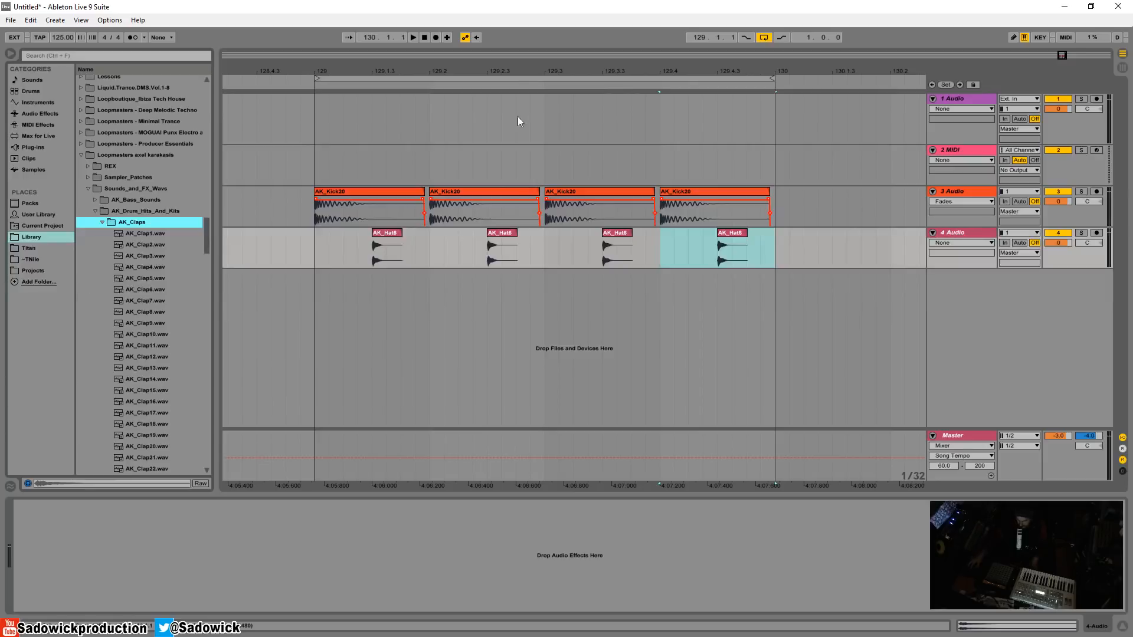
key(minus)
drag(323, 156, 649, 165)
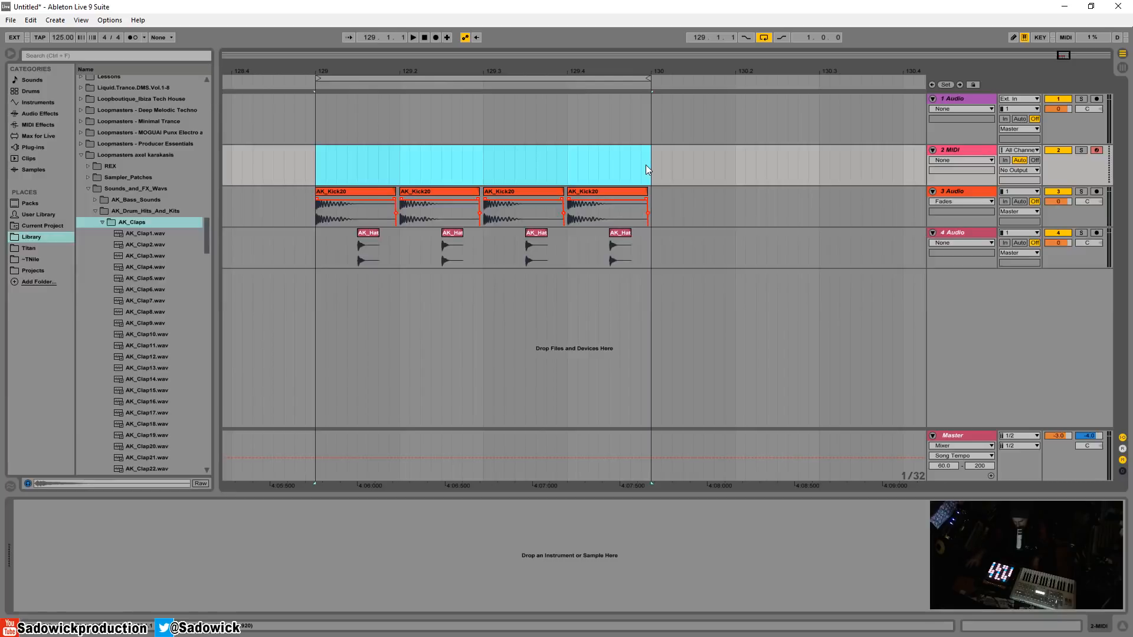
mouse_move(438, 71)
mouse_down()
mouse_move(529, 66)
mouse_move(427, 29)
mouse_move(422, 83)
mouse_up()
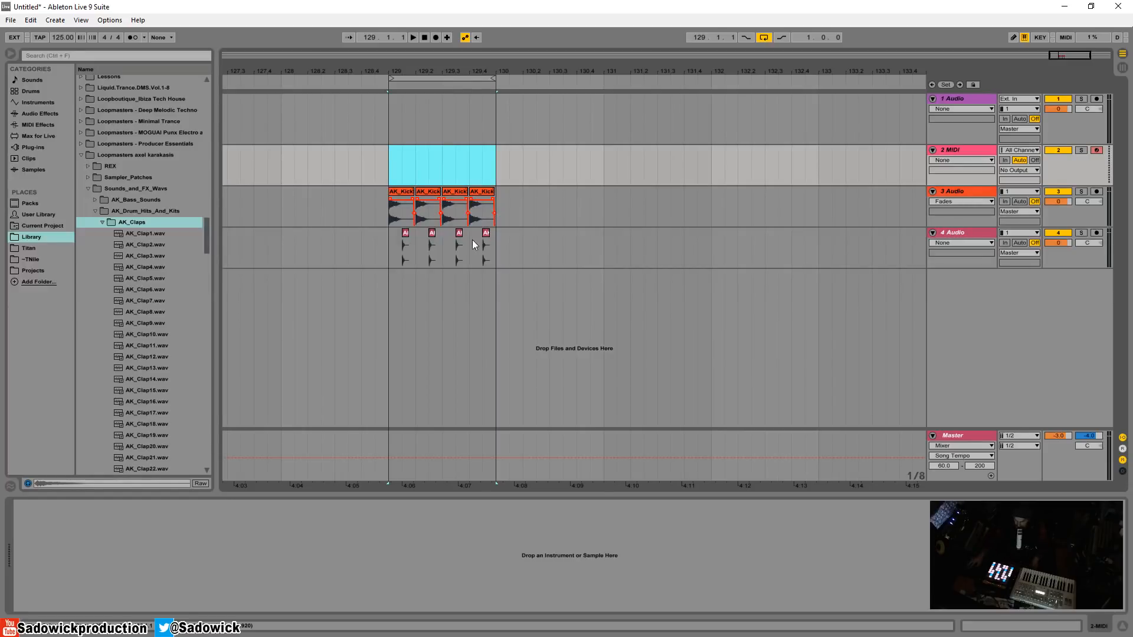
drag(439, 70, 372, 69)
click(347, 169)
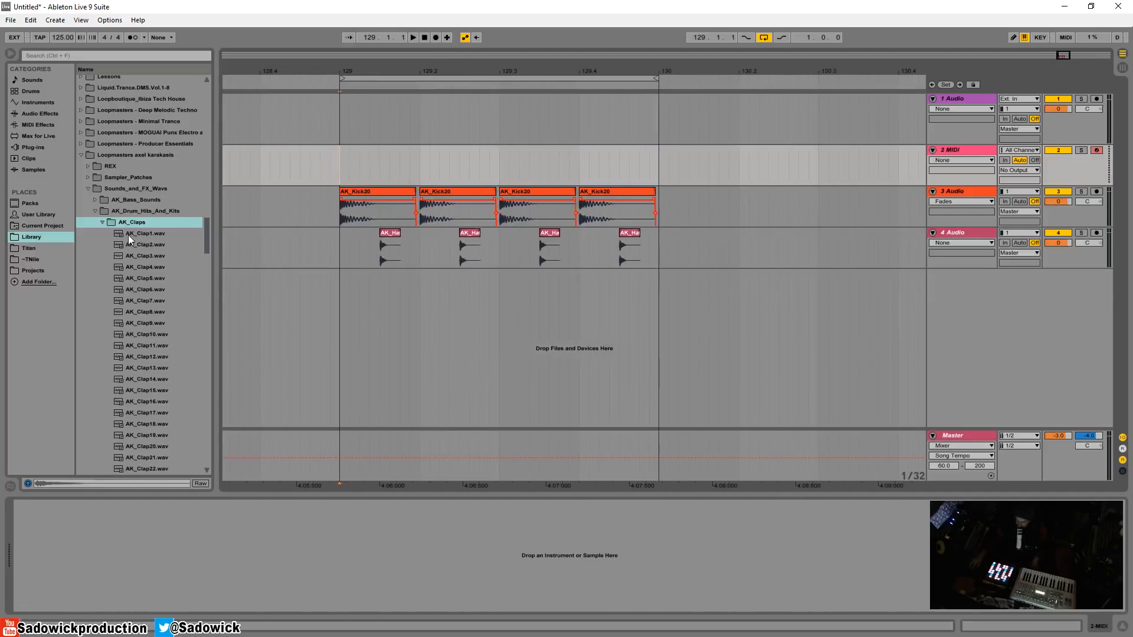
Audition clap samples and place AK_Clap10.wav at 129.2 on a new audio track below 4 Audio
click(129, 315)
click(140, 335)
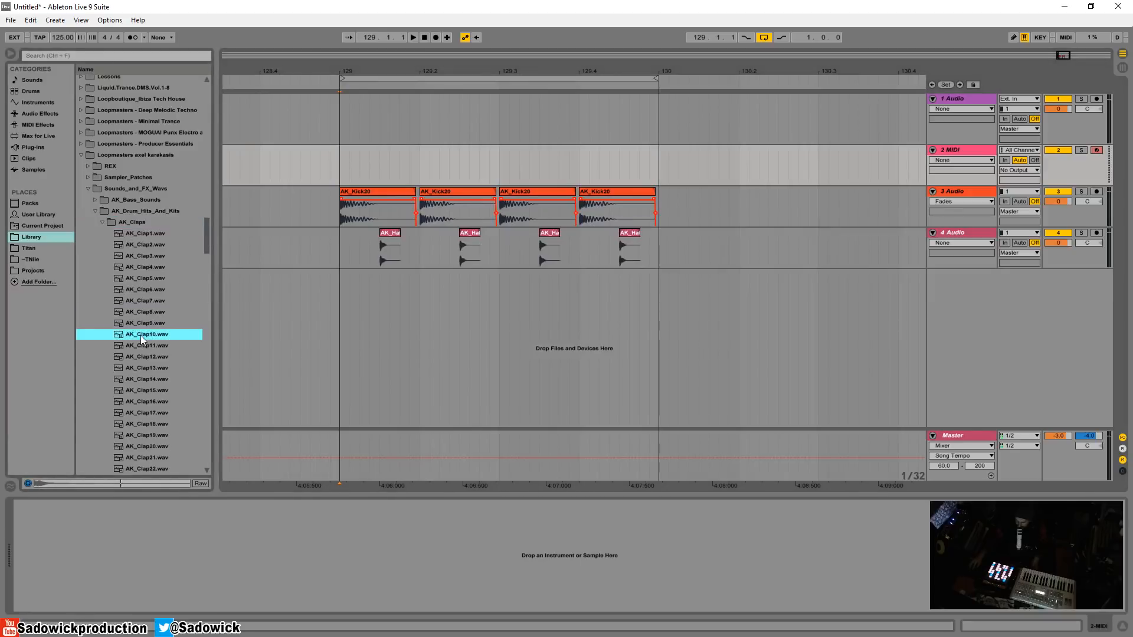
drag(141, 335, 420, 310)
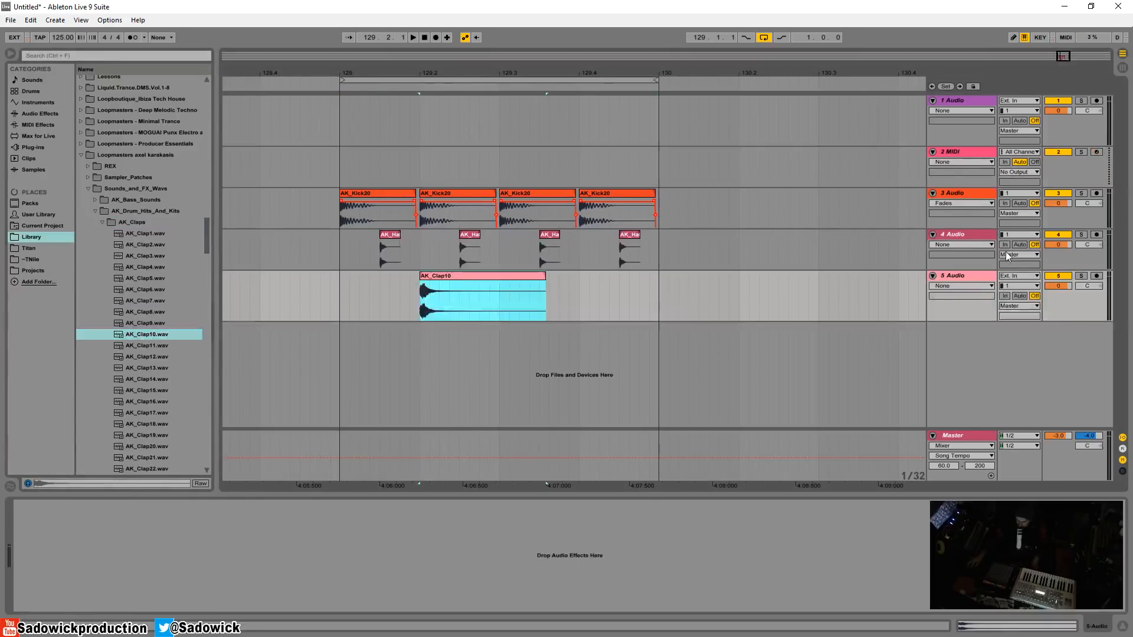
Trim the AK_Clap10 clip to end at 129.3 and duplicate the two-beat selection to add a clap on beat four
drag(1092, 321, 1092, 342)
drag(547, 285, 500, 277)
click(502, 292)
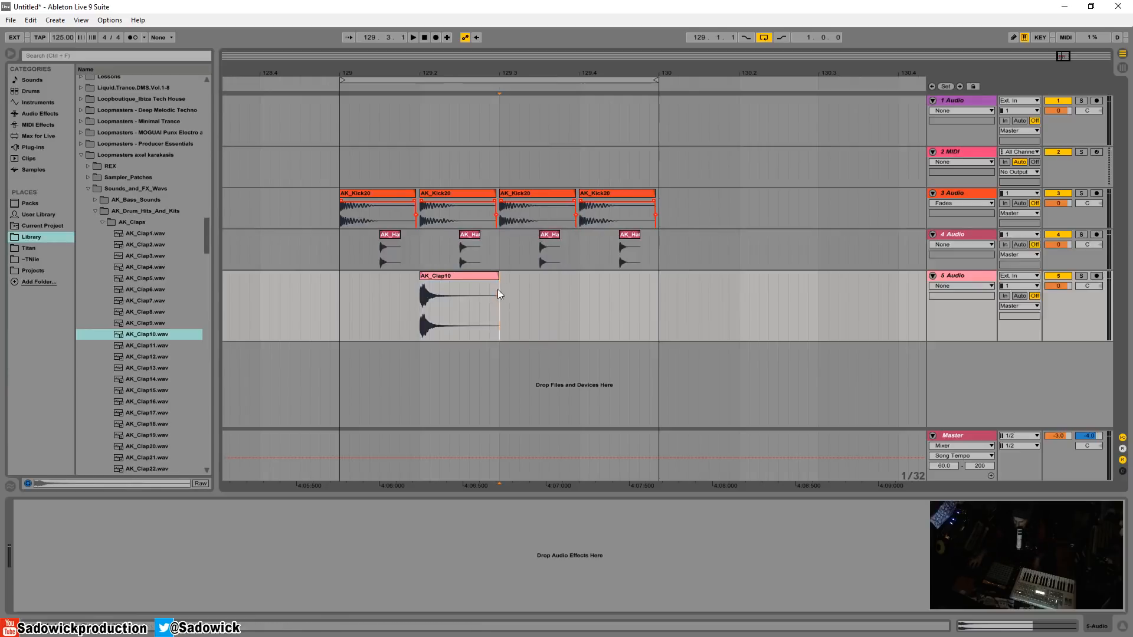
drag(499, 293, 342, 310)
key(ctrl+d)
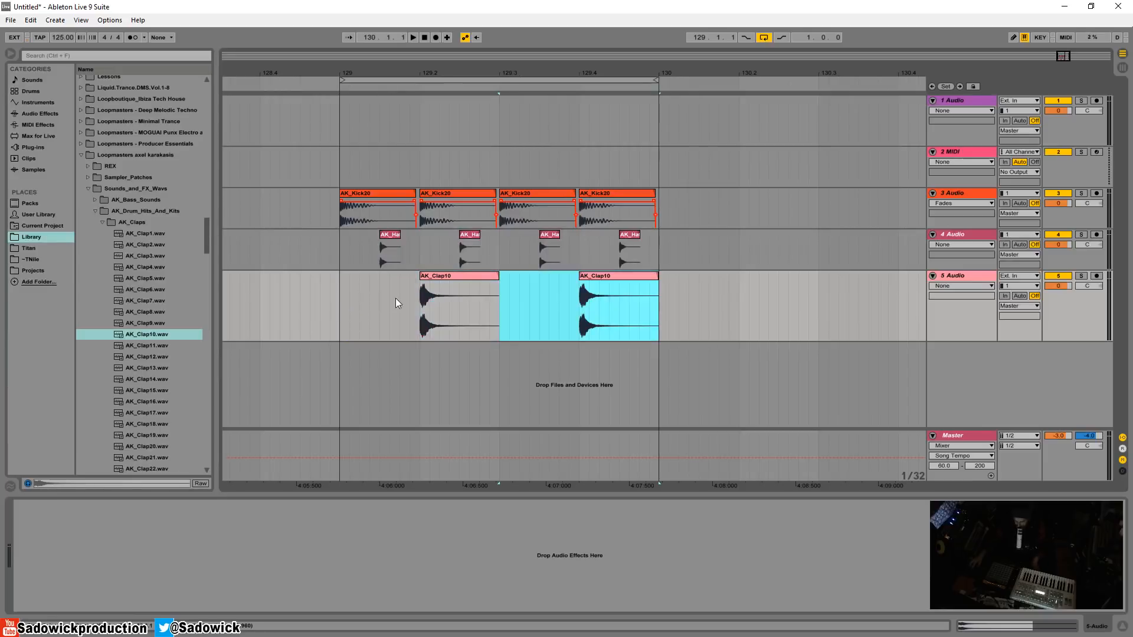
Play bar 129 while lowering the 5 Audio track volume to -1.8 dB, and reduce that track's height
click(339, 298)
key(space)
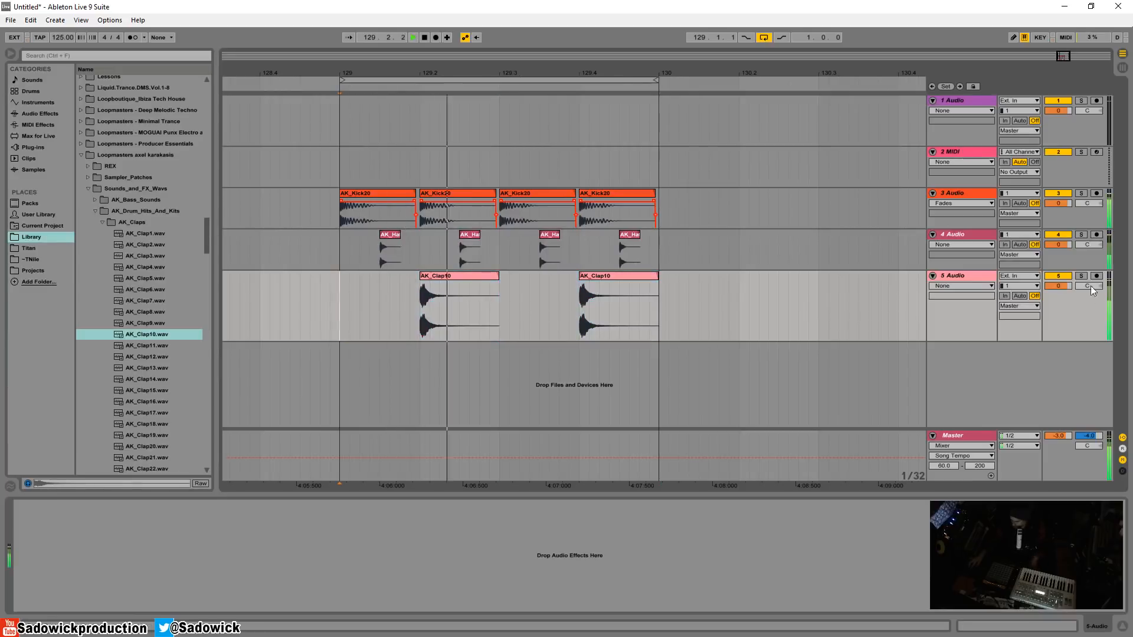
drag(1059, 286, 1059, 293)
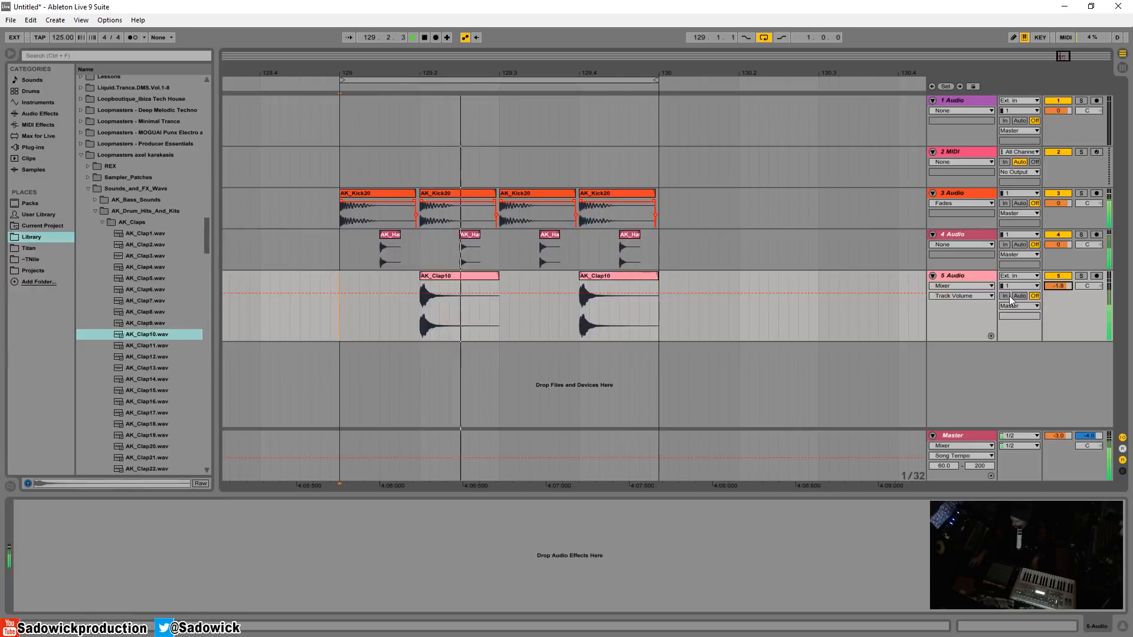
key(space)
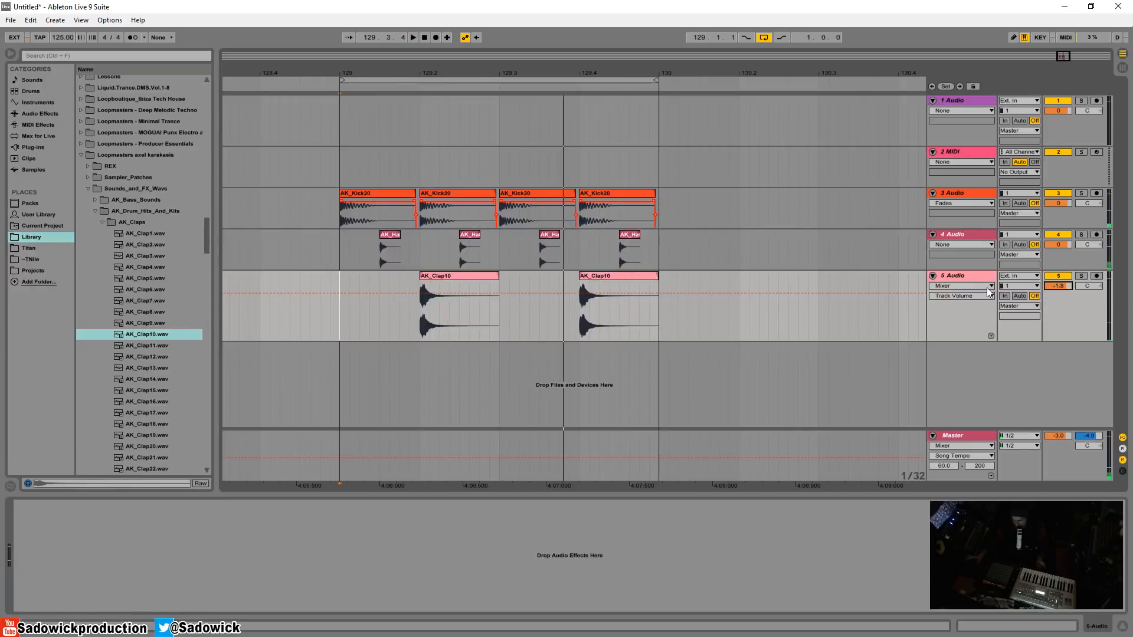
drag(1059, 341, 1064, 311)
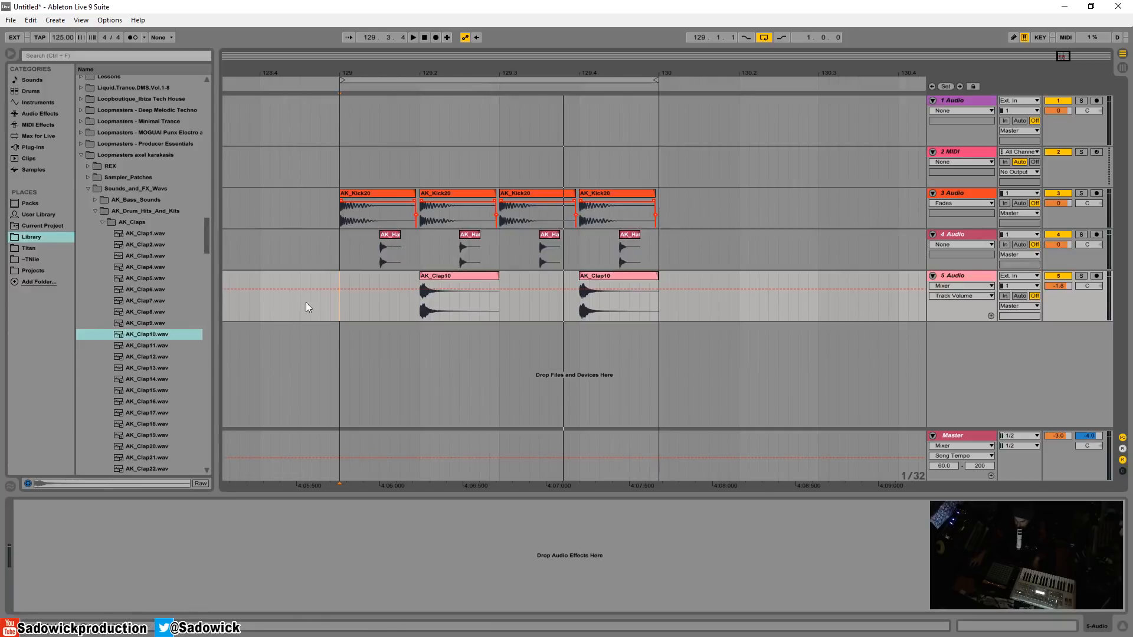
Close the AK_Claps folder and play bar 129 from the first kick to hear the kick, hat and clap pattern
click(101, 222)
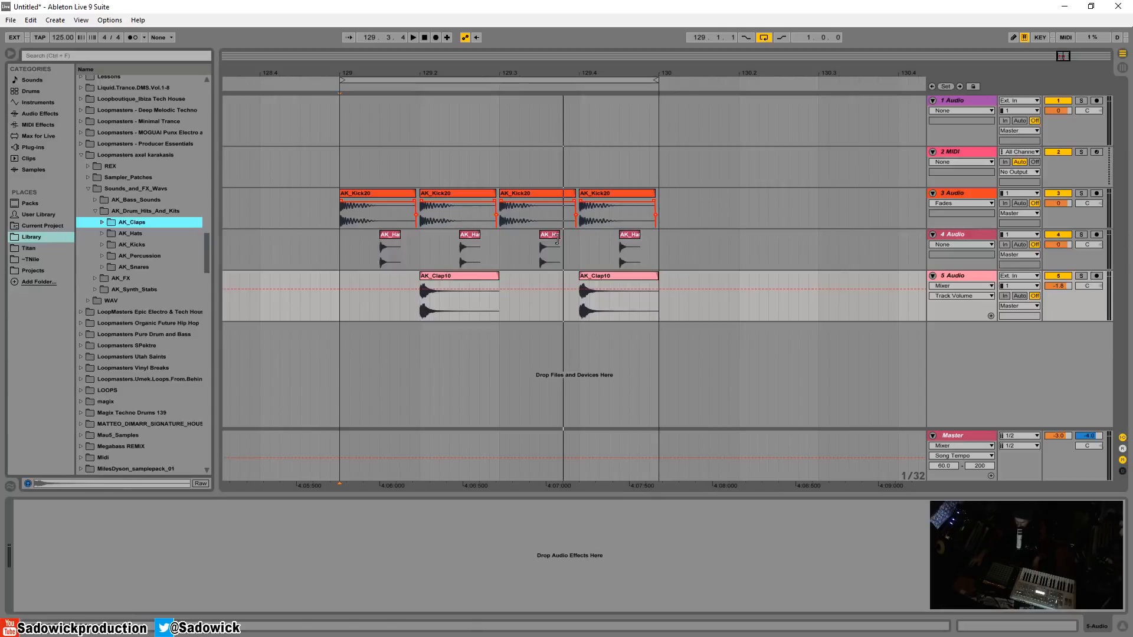
drag(551, 67, 616, 69)
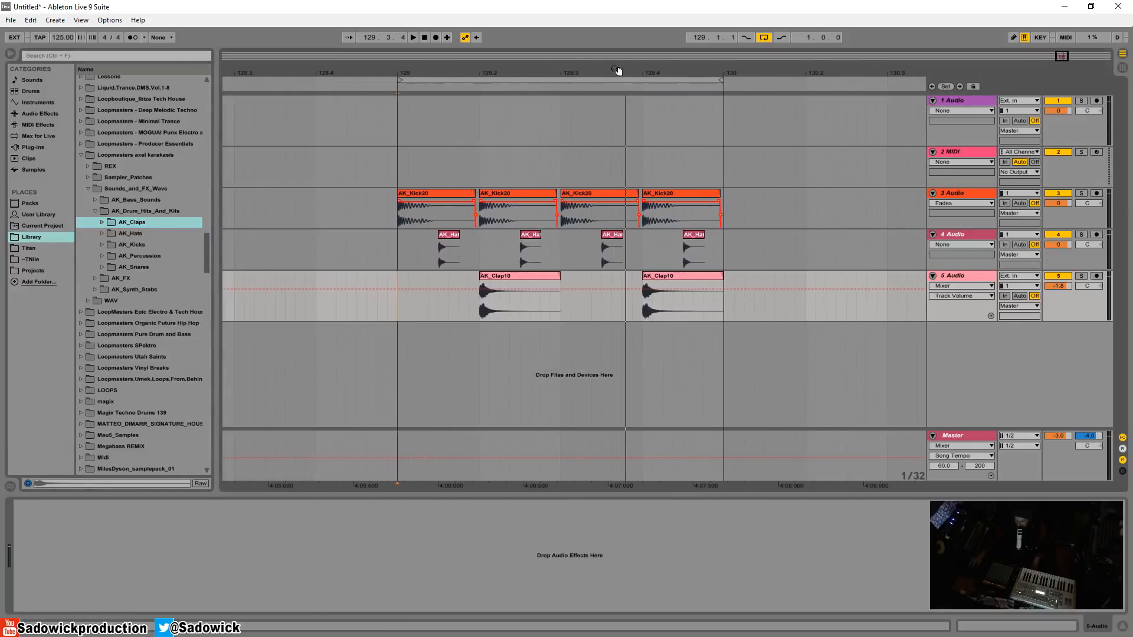
click(416, 192)
key(space)
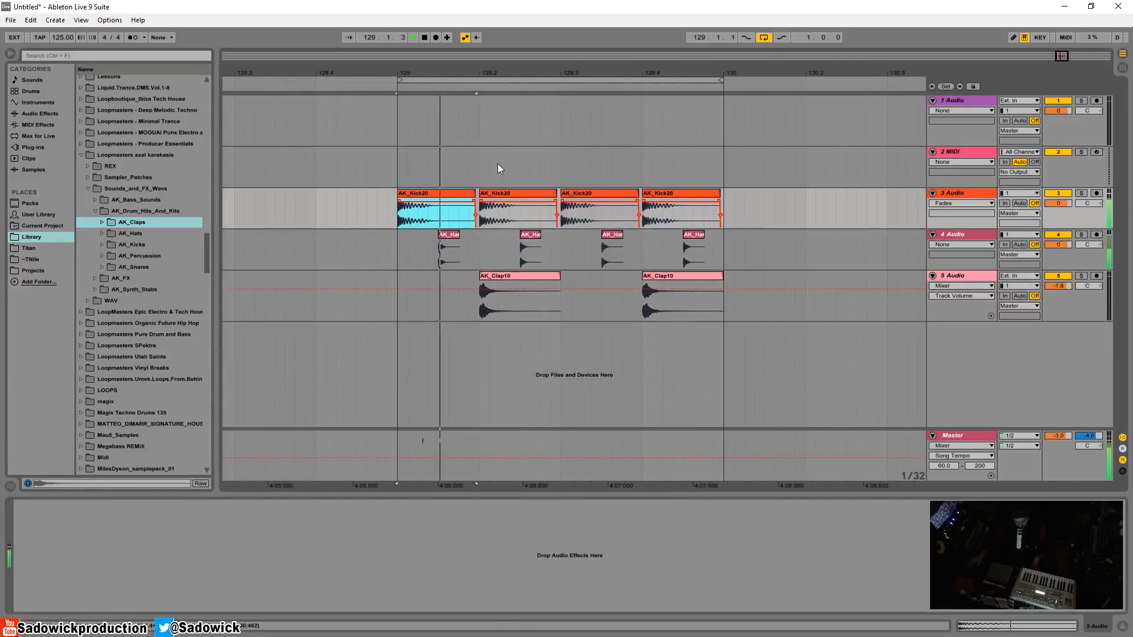
key(space)
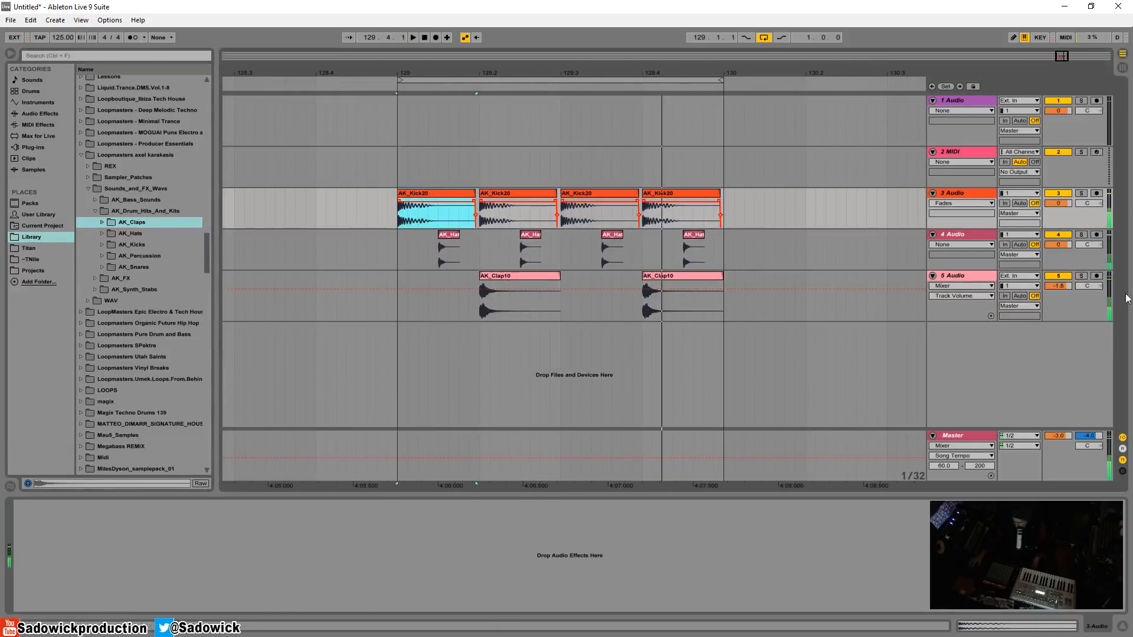
Reduce the 5 Audio track's height and move the kick track above the MIDI track so the MIDI track is third
drag(1084, 320, 1085, 295)
click(982, 155)
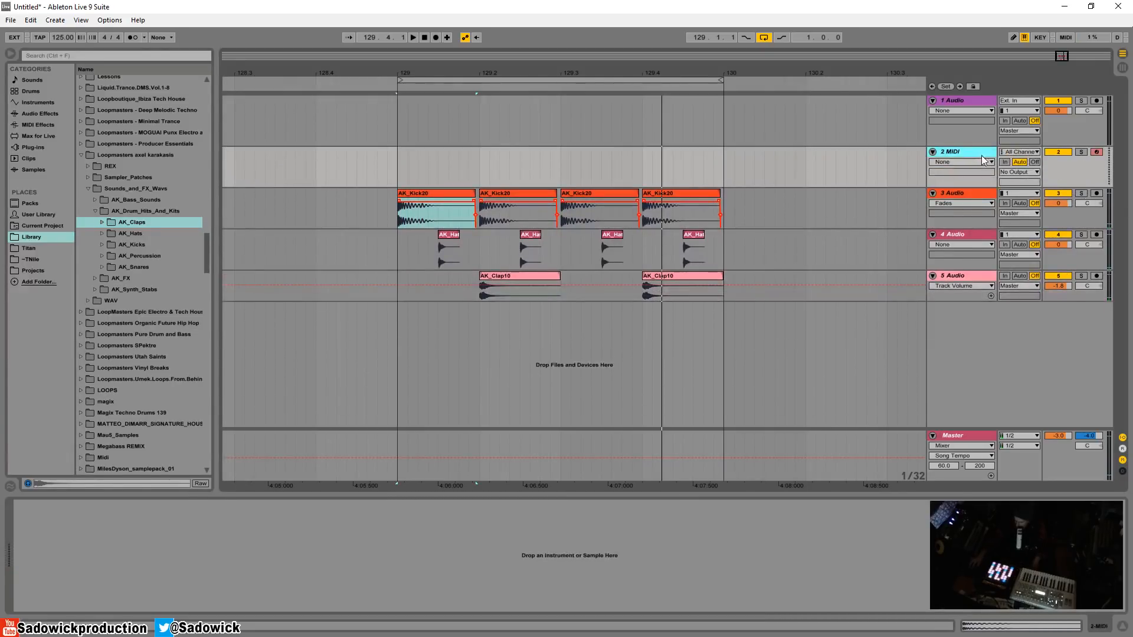
drag(975, 225, 976, 235)
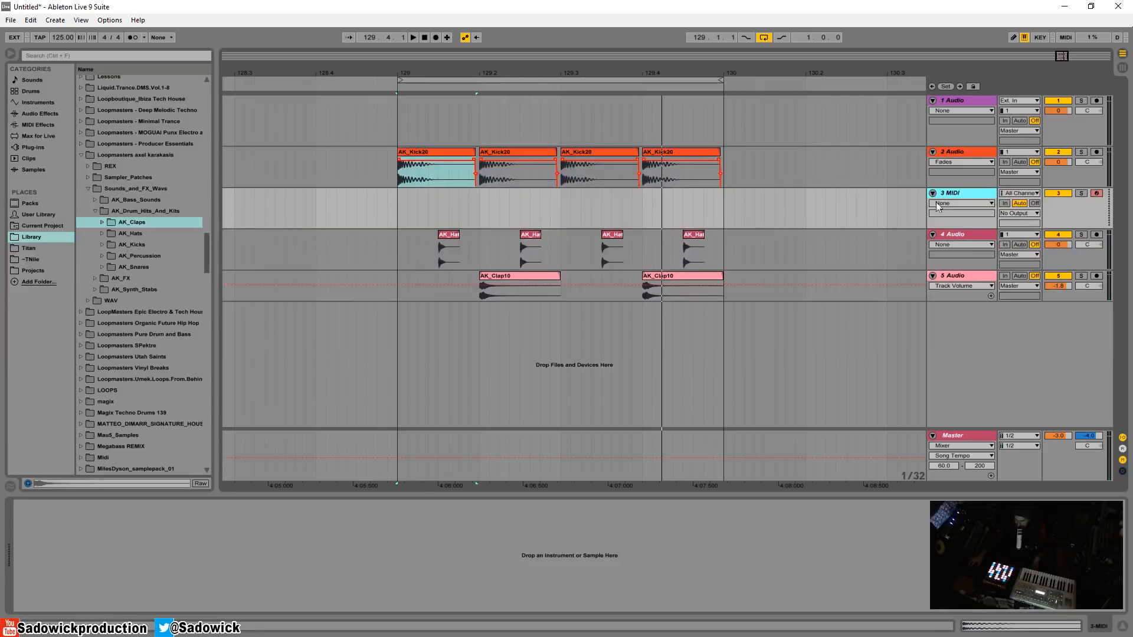
drag(951, 194, 977, 234)
Insert an empty MIDI clip spanning bar 129 on the 3 MIDI track and open its note editor
drag(397, 212, 681, 219)
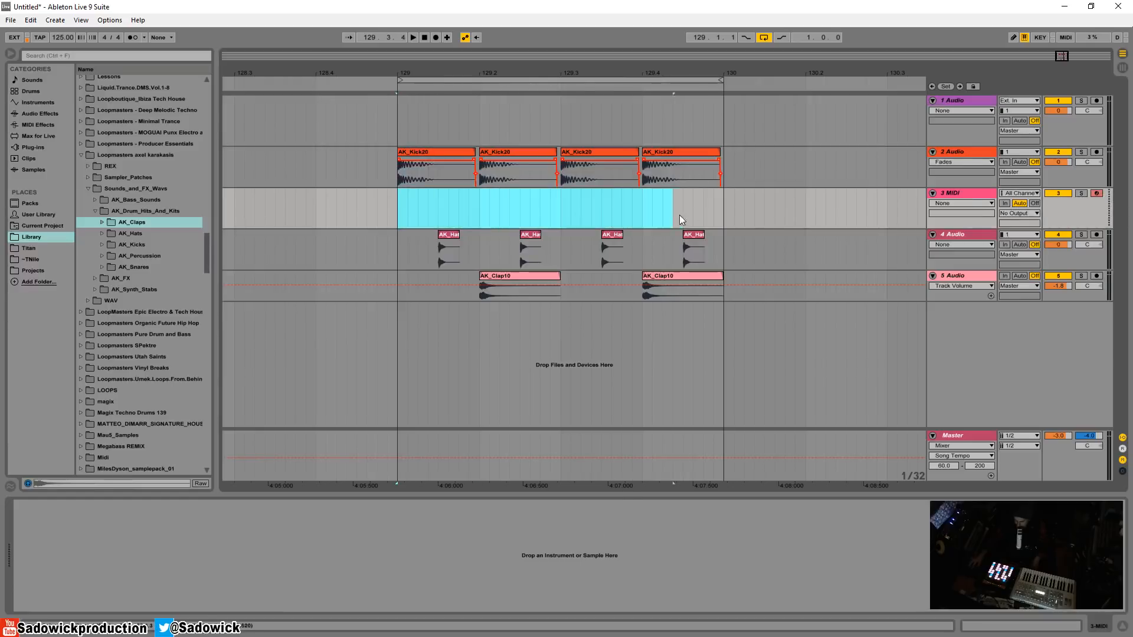
right_click(711, 194)
click(791, 266)
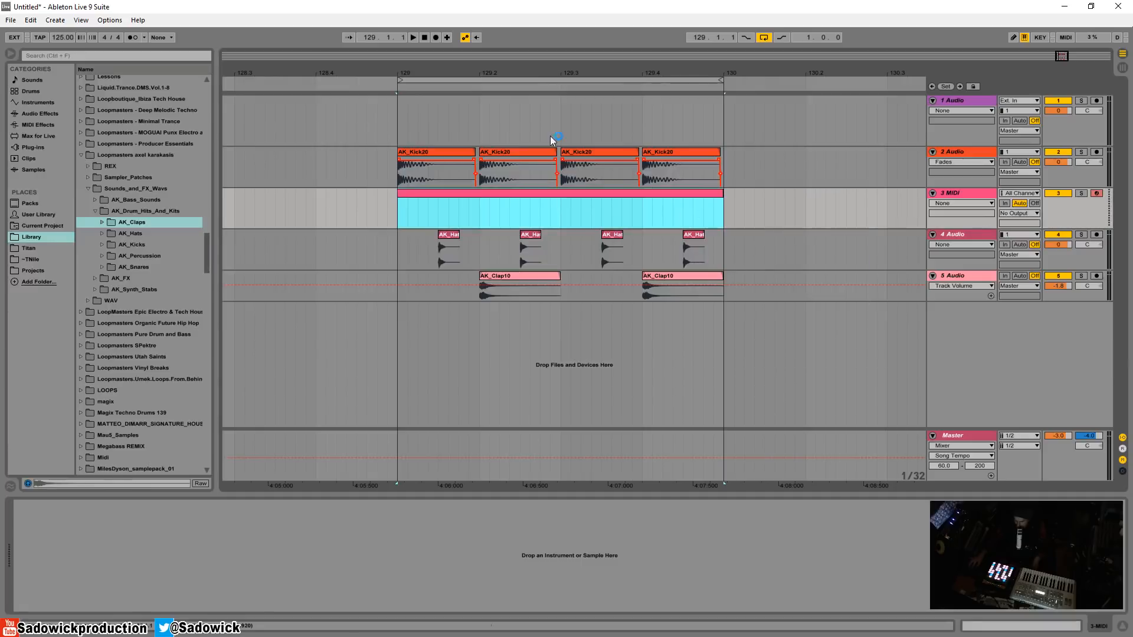
double_click(543, 193)
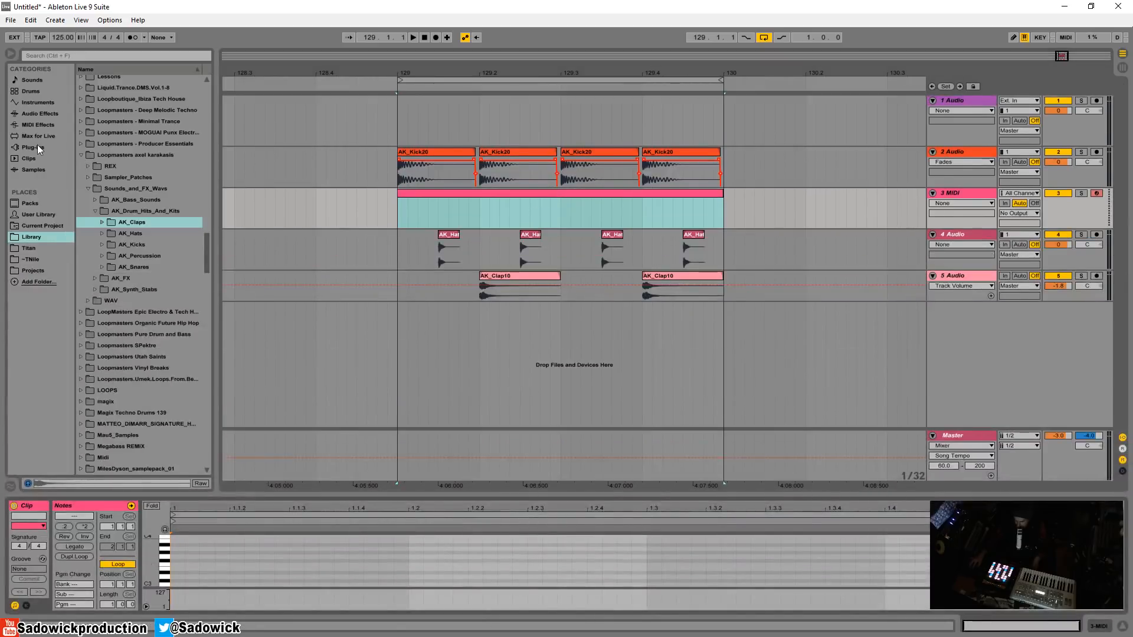
Load the Sylenth1 plug-in onto the 3 MIDI track and move its window clear of the browser's upper part
click(33, 148)
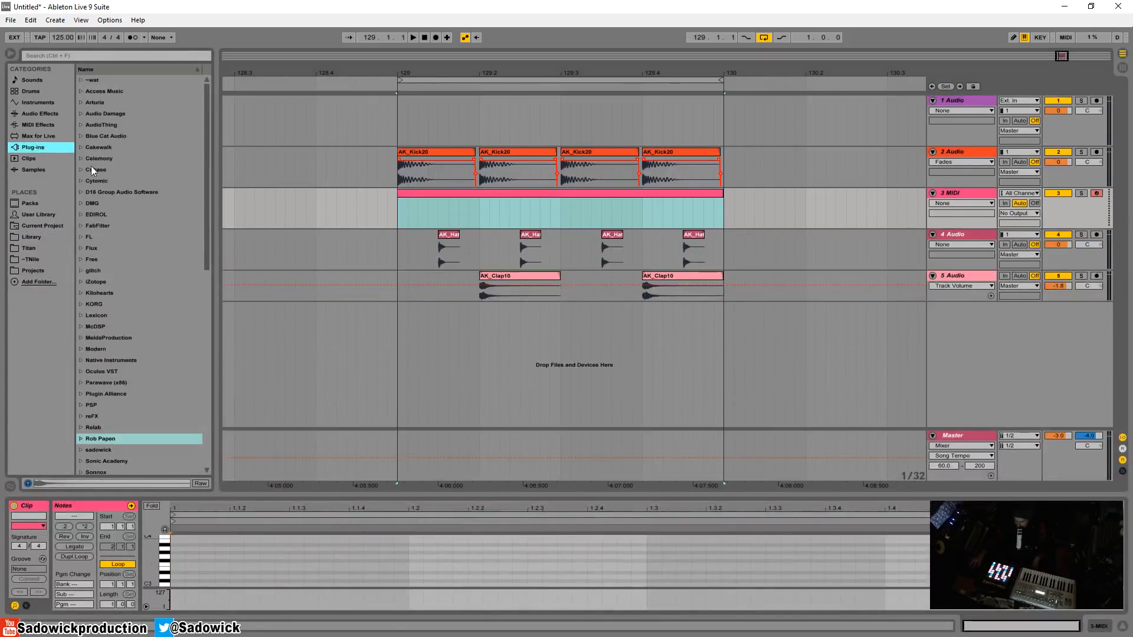
scroll(113, 360, down, 3)
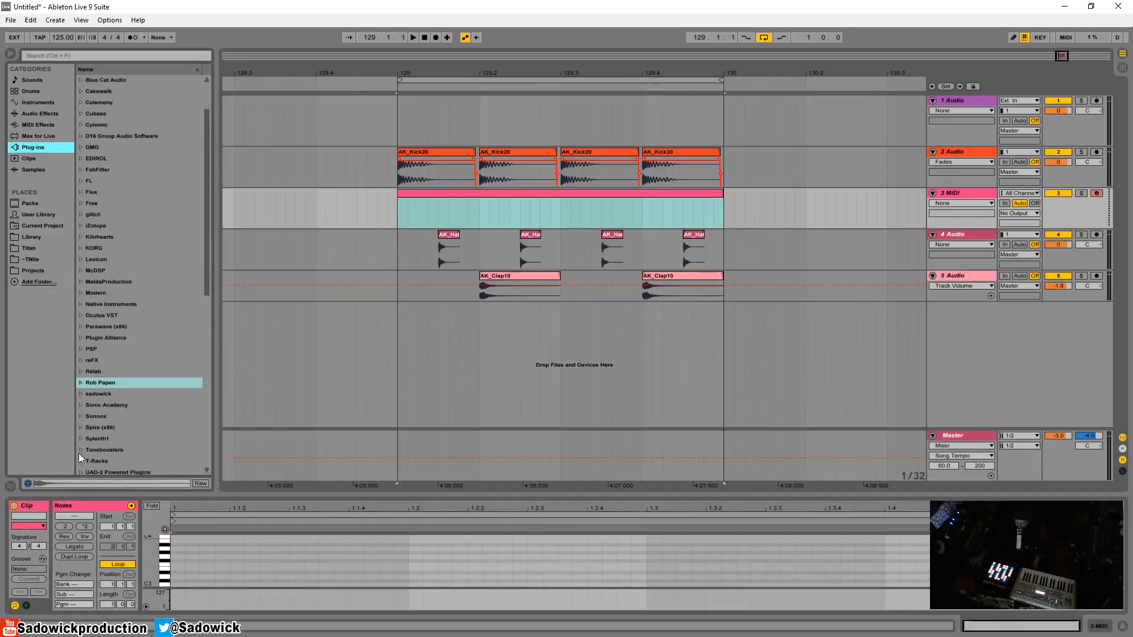
click(81, 438)
drag(118, 448, 460, 213)
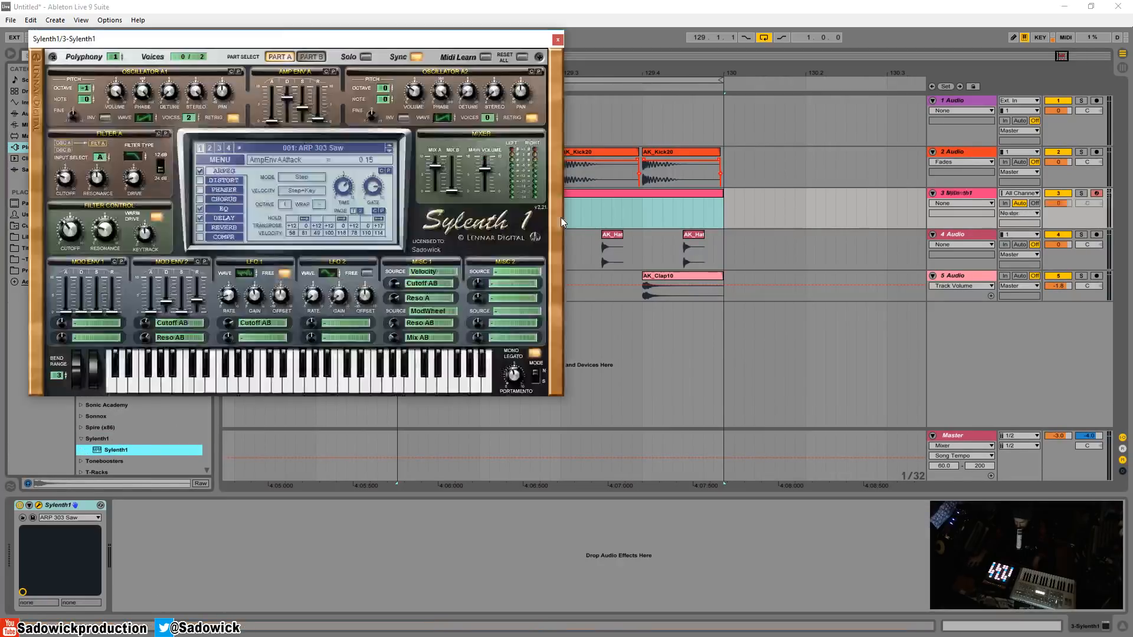
drag(472, 42, 630, 146)
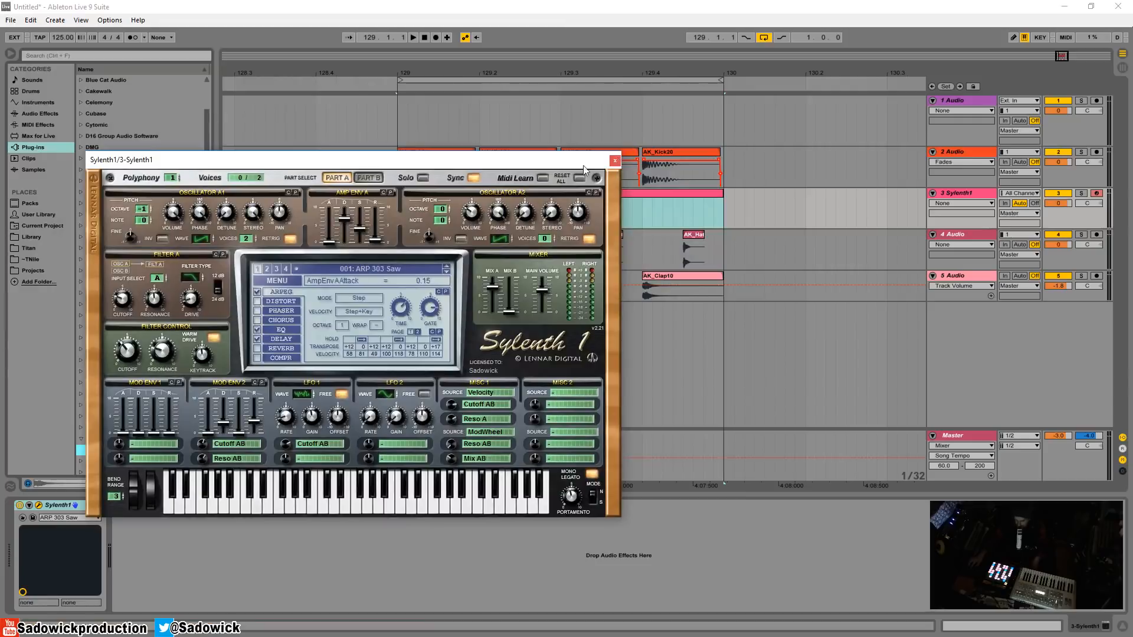
Set Sylenth1's oscillators A1 and A2 to 8 voices each
drag(436, 158, 444, 209)
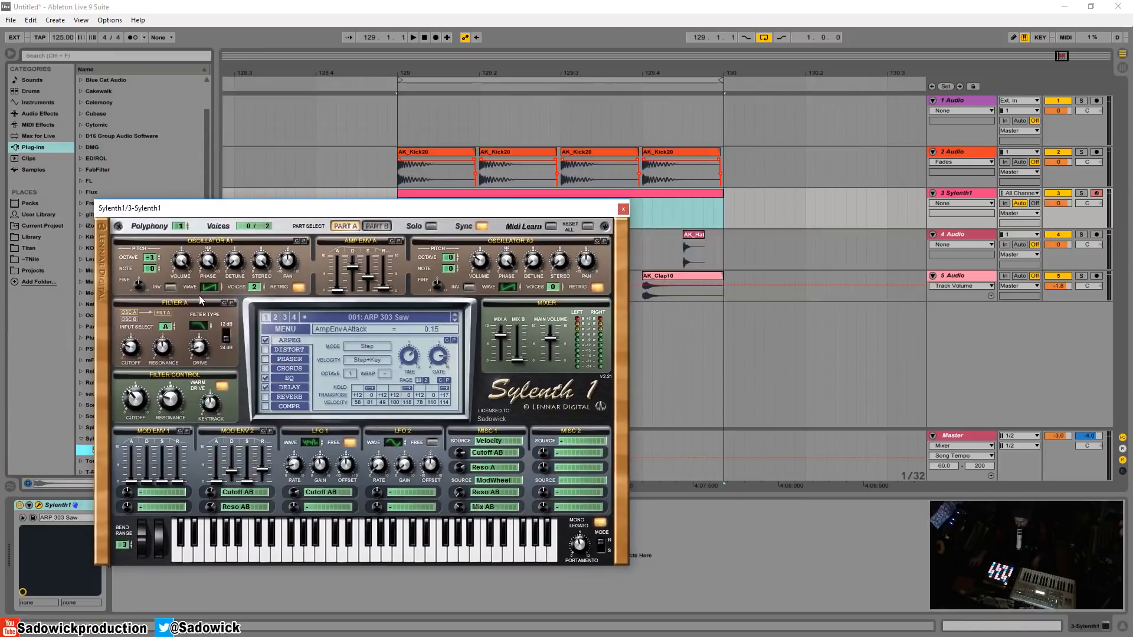
drag(253, 288, 284, 214)
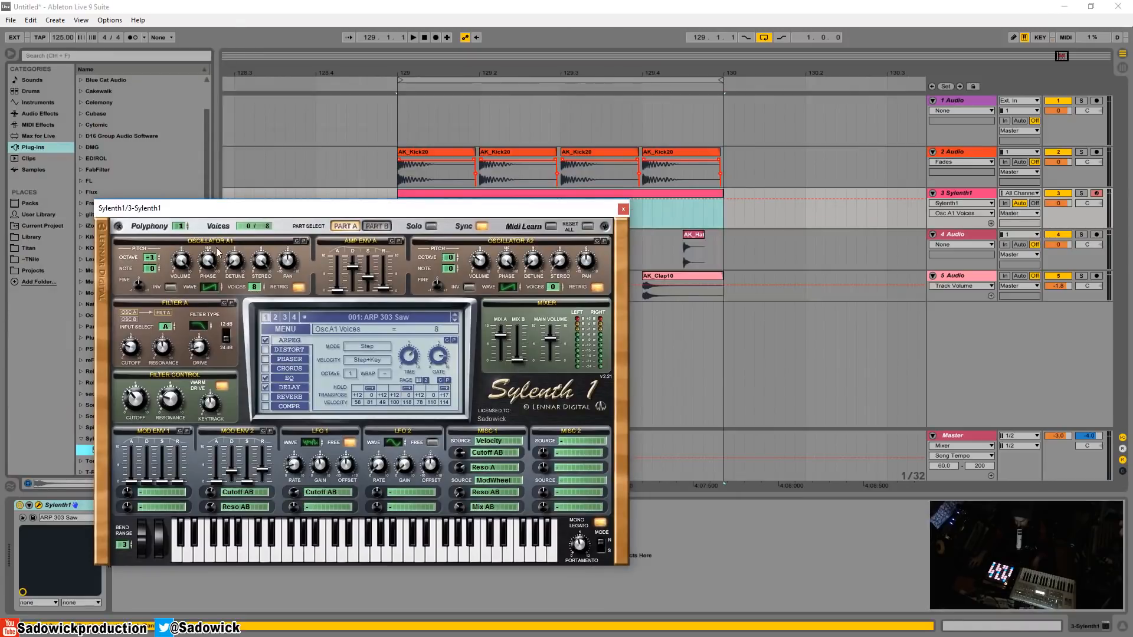
drag(561, 288, 576, 88)
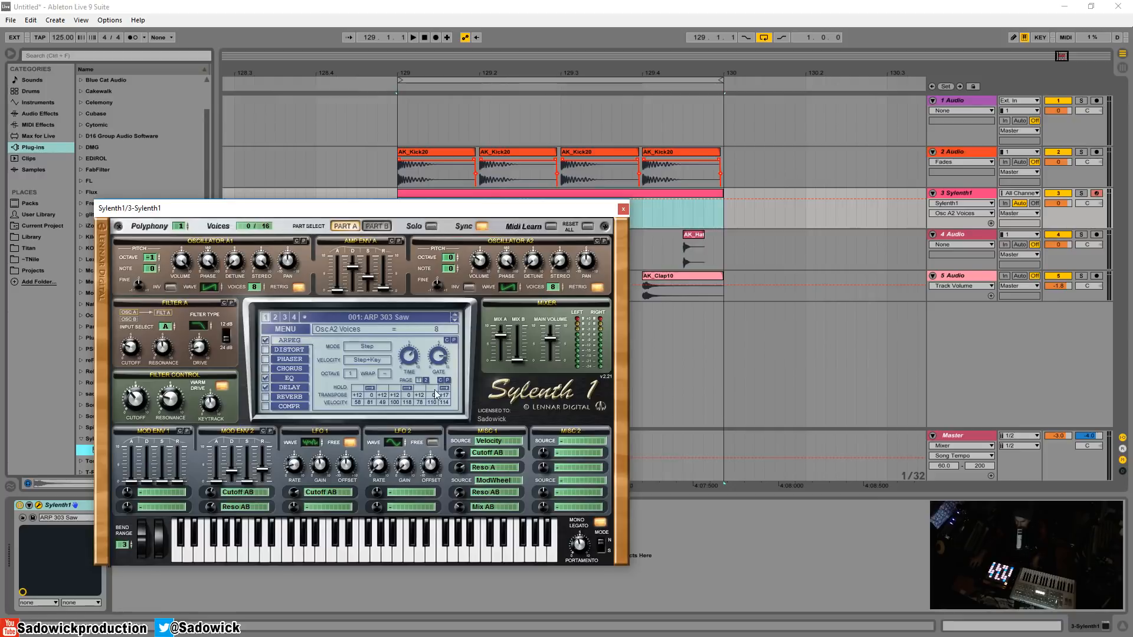
Audition Sylenth1 presets up to 006: ARP ChordPad and look through the full preset list
click(455, 321)
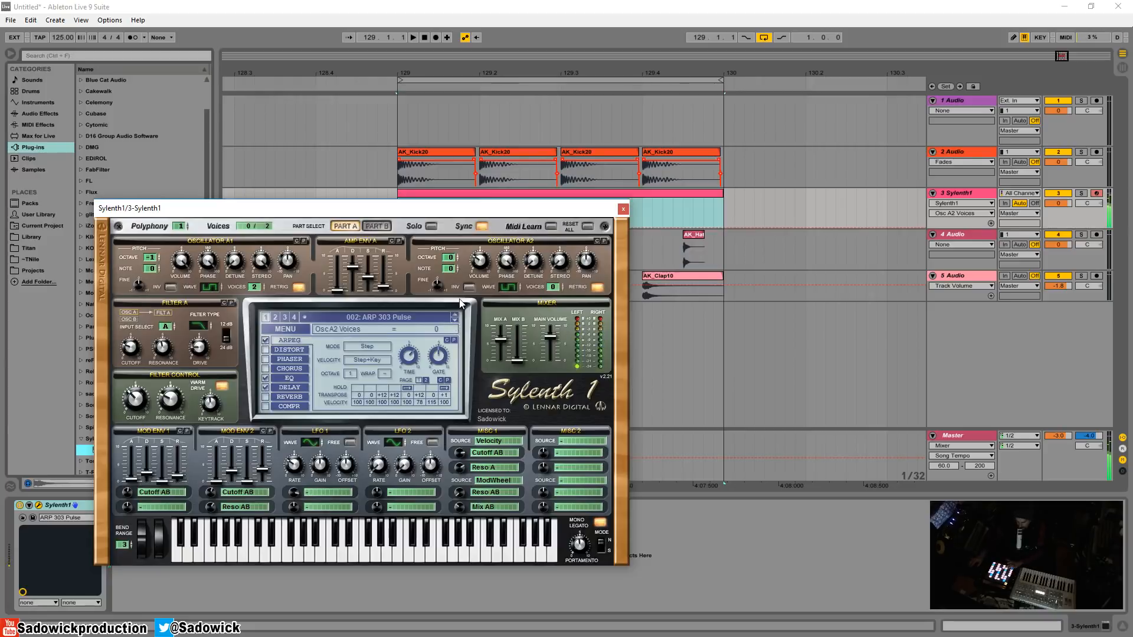
click(455, 315)
click(455, 314)
click(455, 314)
click(455, 314)
click(337, 315)
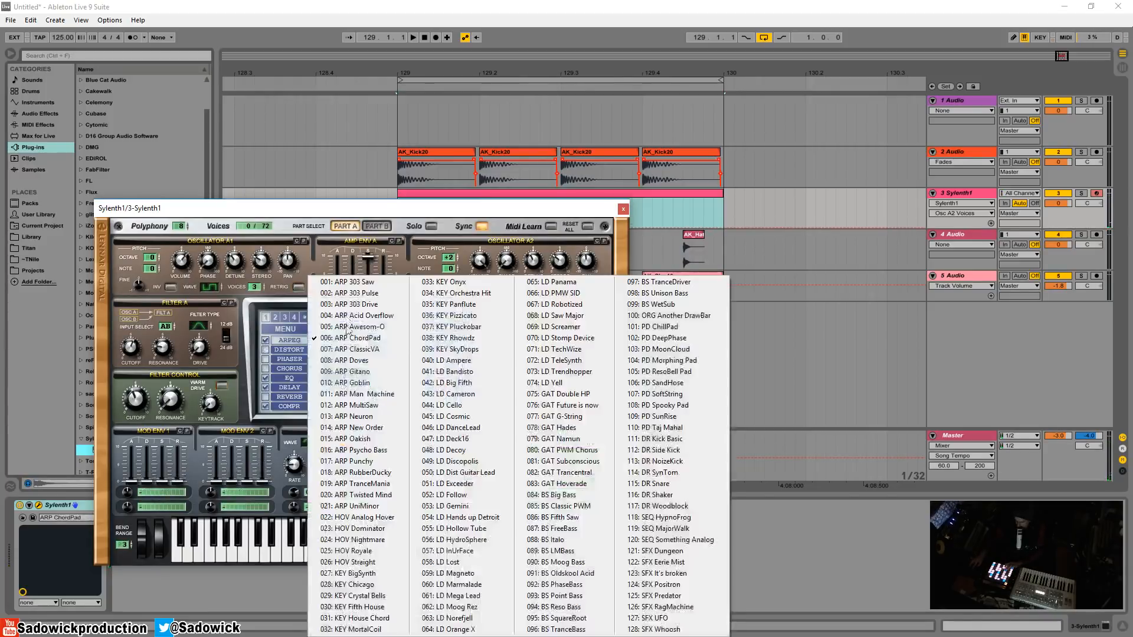
click(334, 214)
Initialise the current Sylenth1 preset to Init and close the plug-in window
drag(342, 208, 362, 155)
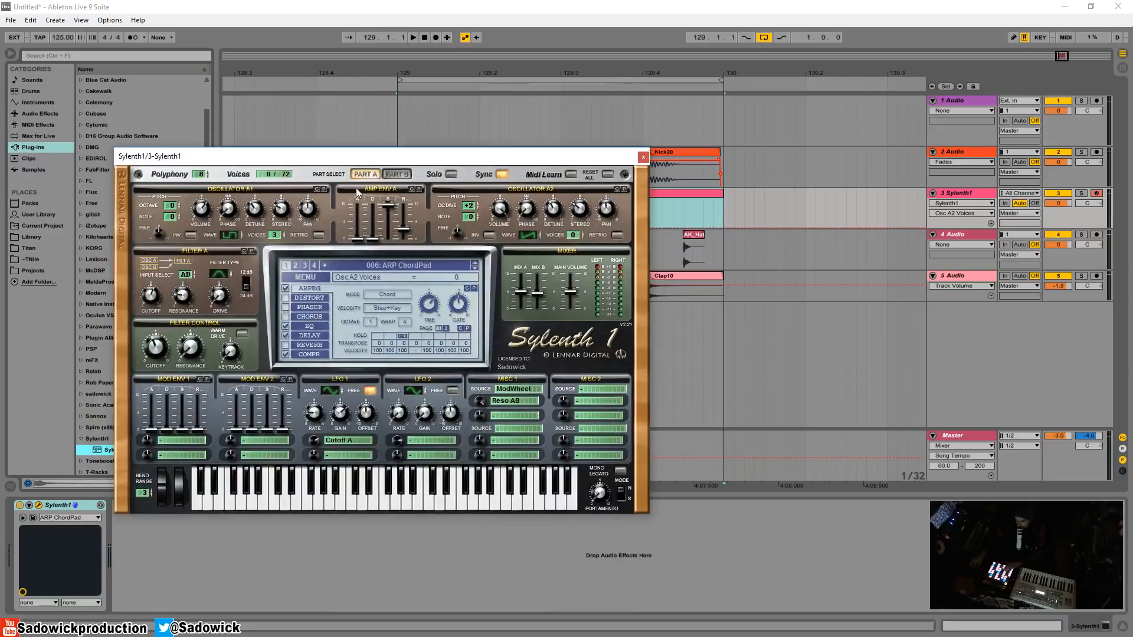
click(306, 277)
click(338, 412)
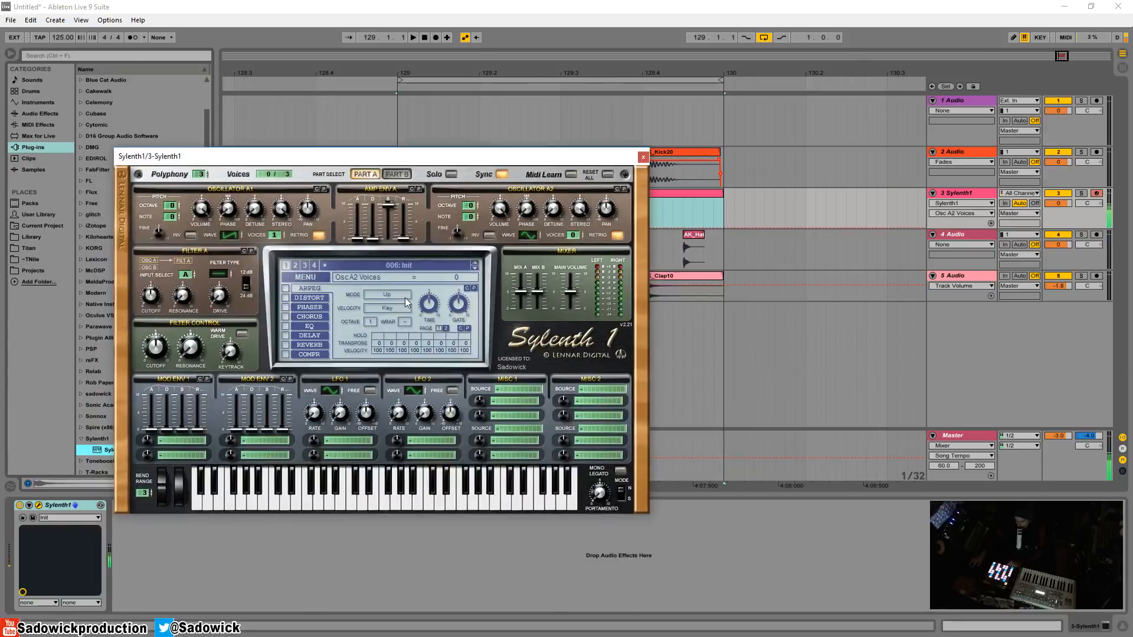
click(643, 157)
click(643, 156)
Open the MIDI clip on the Sylenth1 track, enlarge the note editor and set its fixed grid to 1/8
double_click(522, 193)
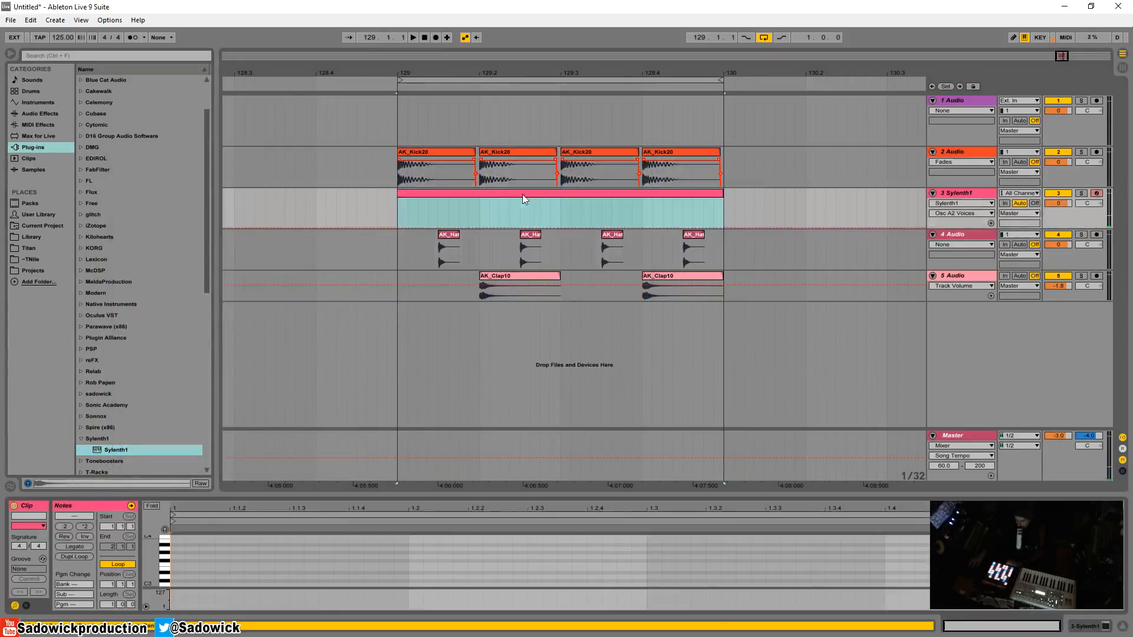
drag(331, 494, 327, 391)
right_click(328, 391)
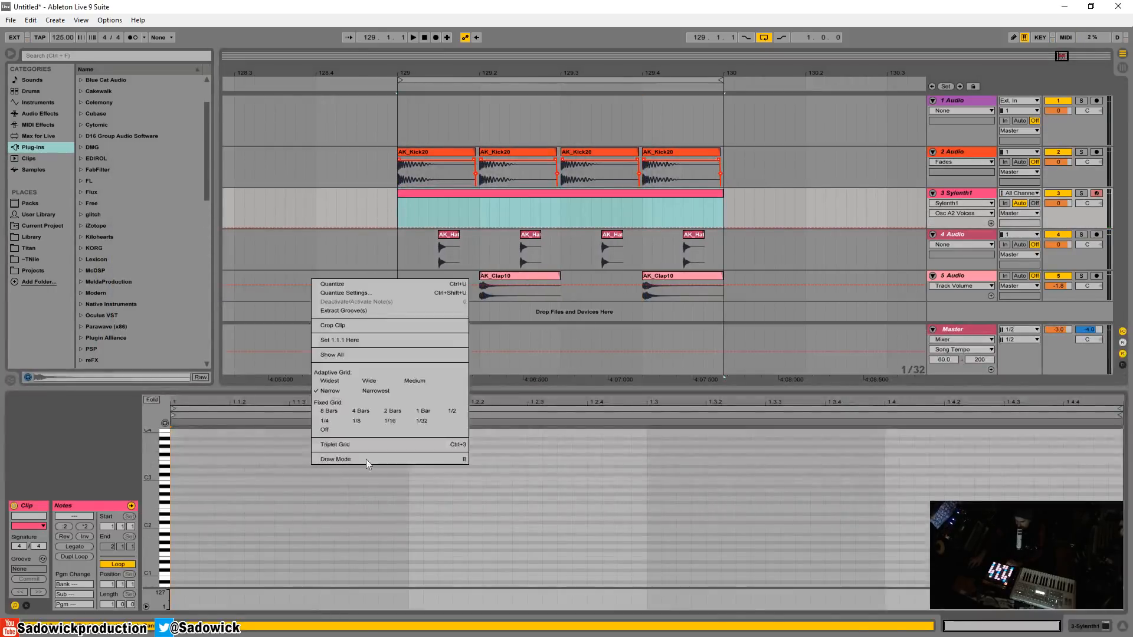
click(364, 420)
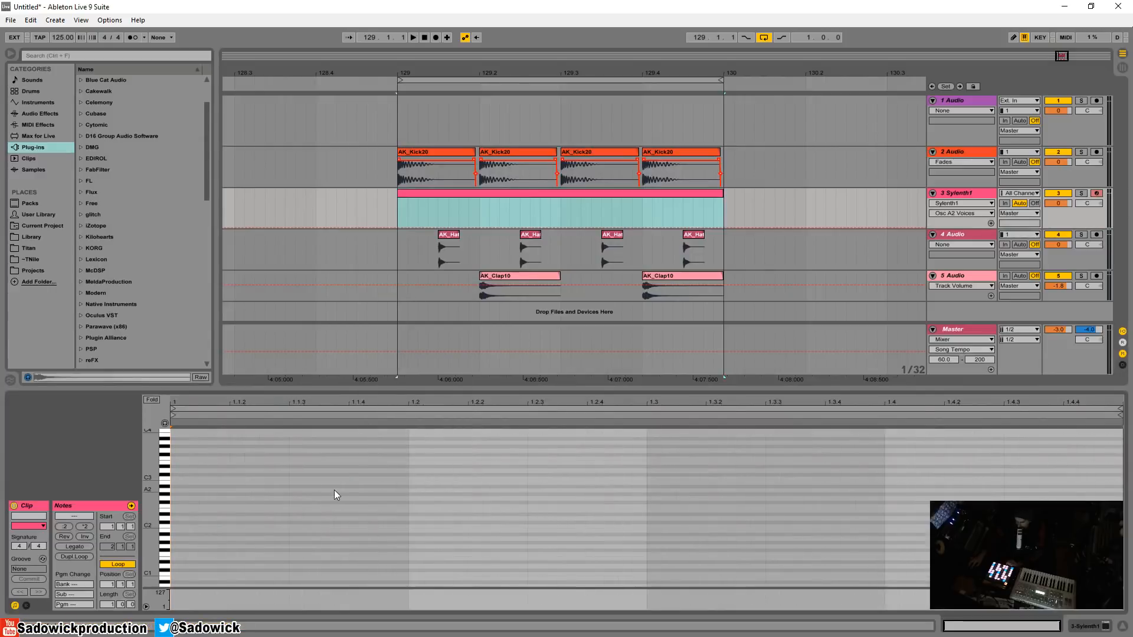
Add an eighth-note G#2 at 1.1.3, duplicate that beat three times to fill the bar with off-beat notes, and play it
double_click(316, 495)
drag(364, 466, 172, 516)
key(ctrl+d)
key(ctrl+d)
key(ctrl+d)
key(space)
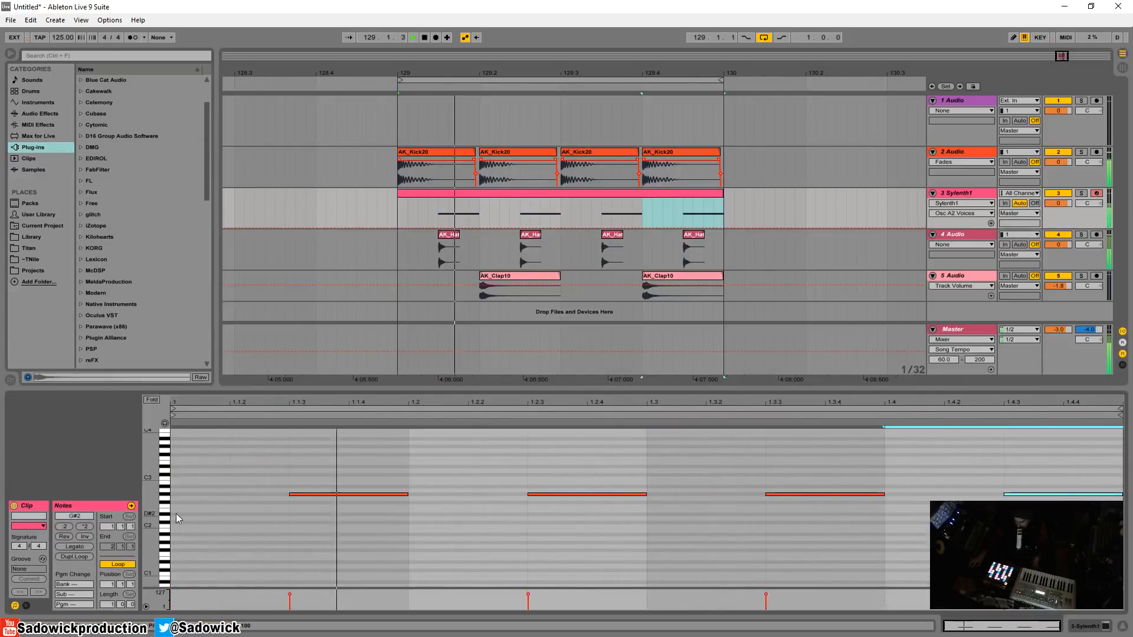
Select all four off-beat notes and transpose them down two octaves and three semitones to F0
drag(320, 476, 1039, 513)
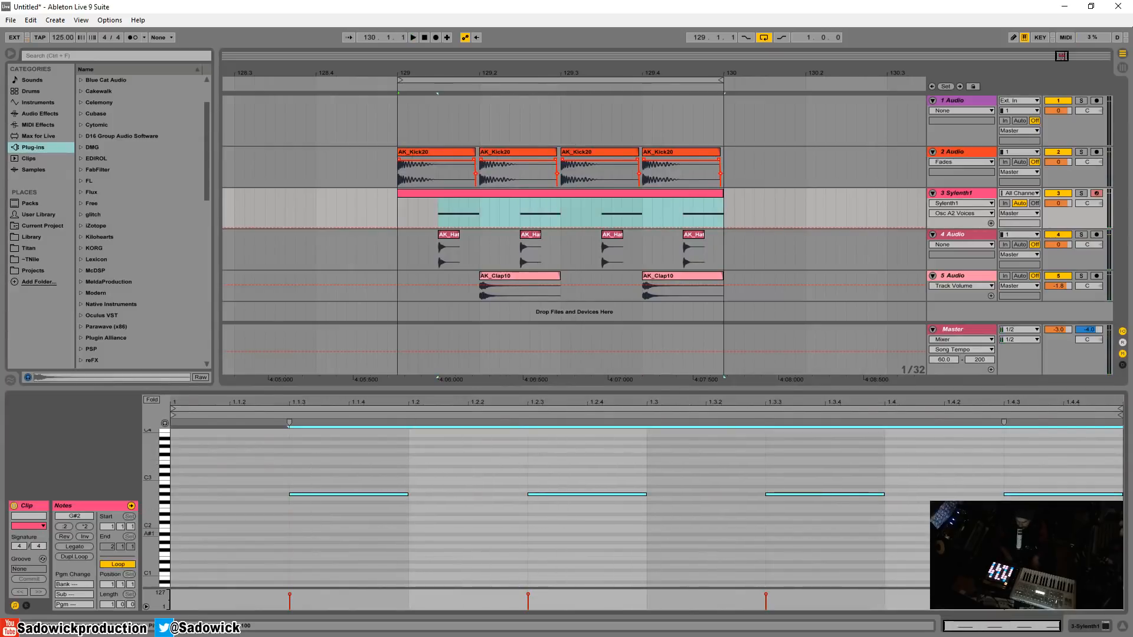
key(shift+Down)
key(shift+Down)
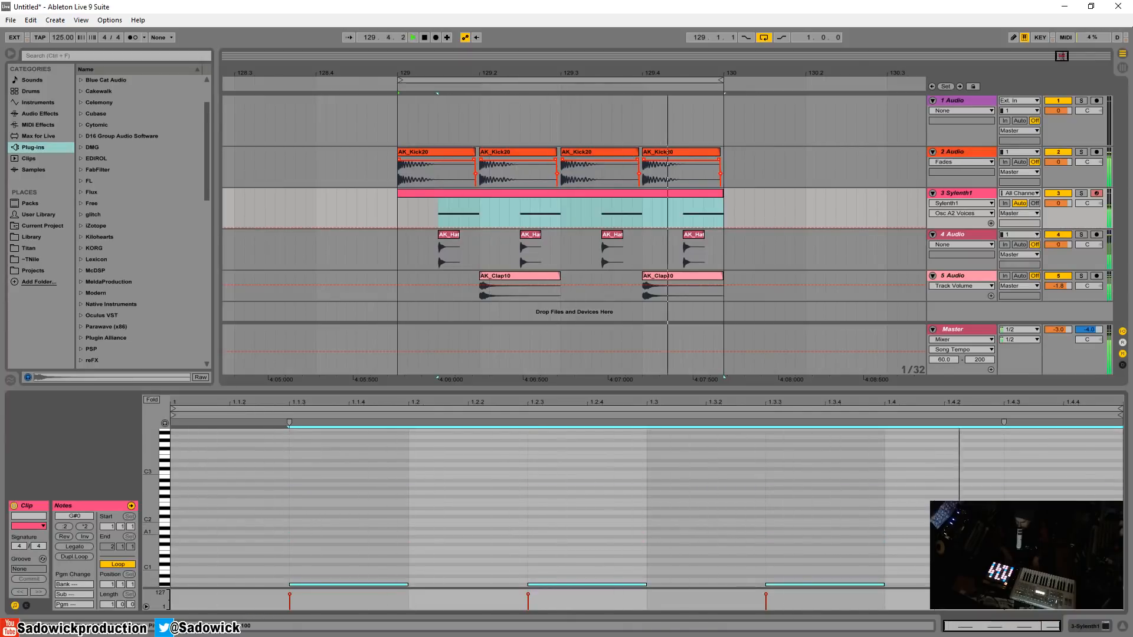
key(Down)
key(Down)
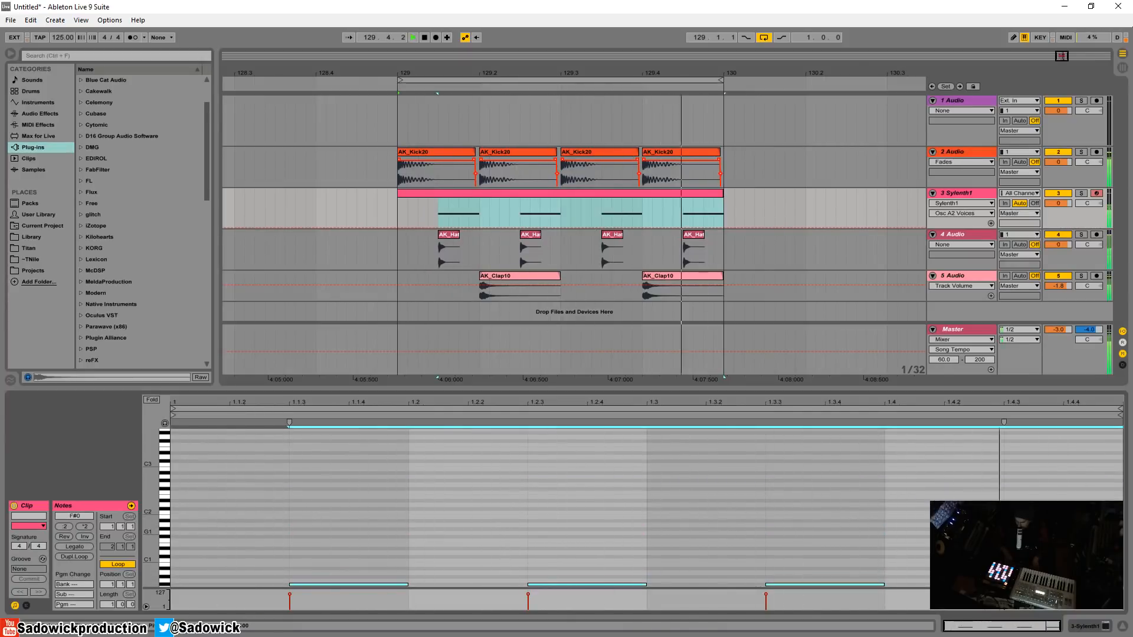
key(Down)
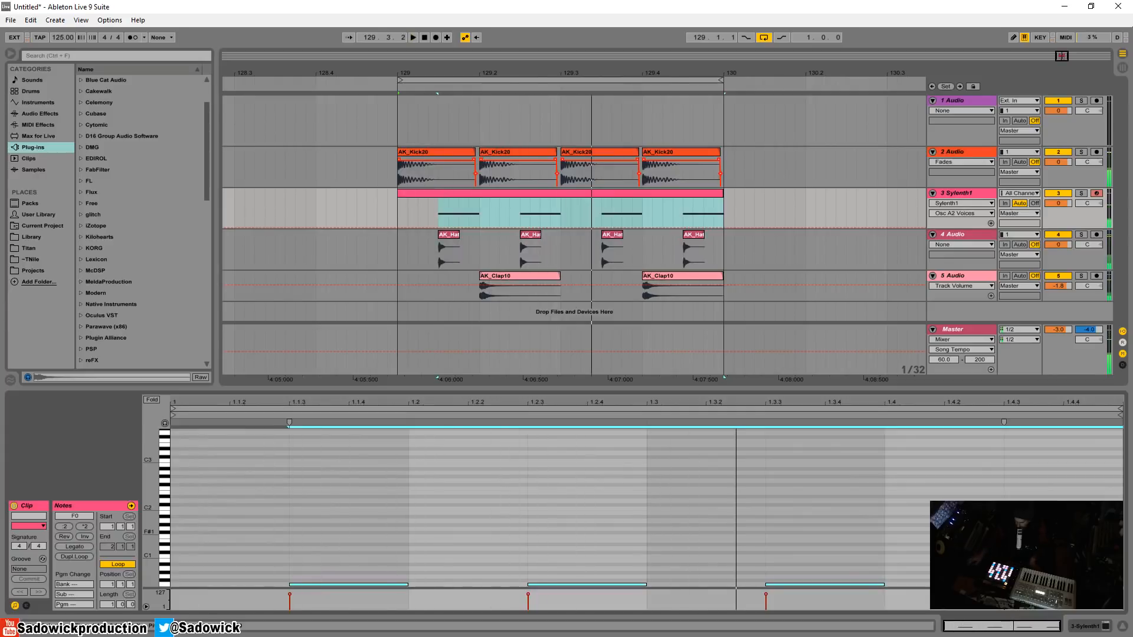
Solo the 3 Sylenth1 track, open the Sylenth1 plug-in window and play the bass clip from bar 129
click(1083, 194)
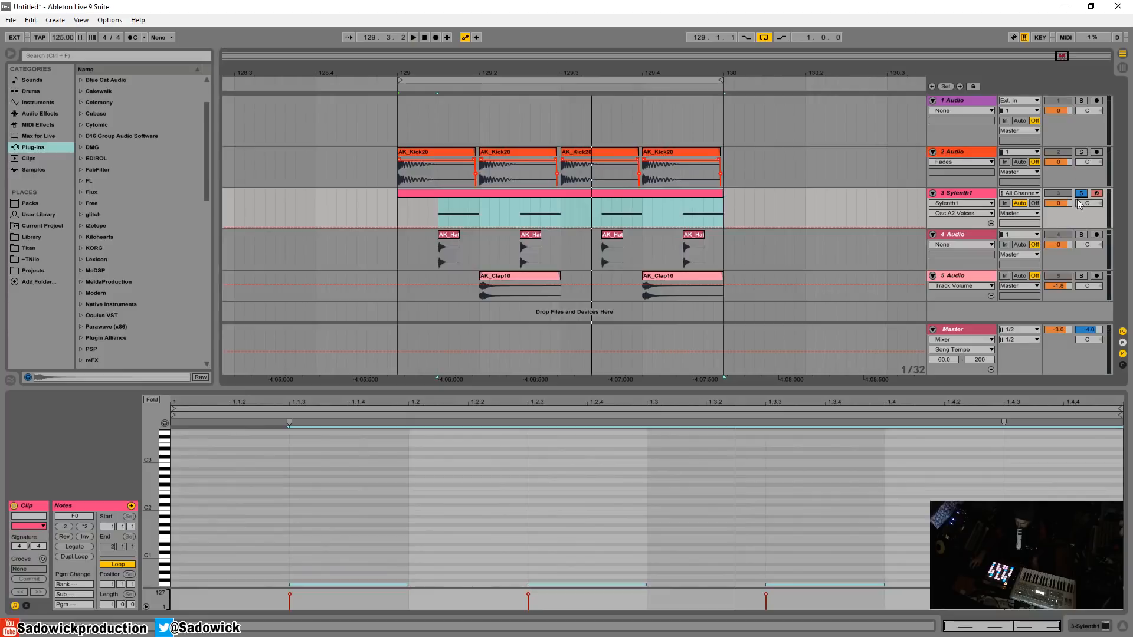
click(488, 194)
click(1106, 626)
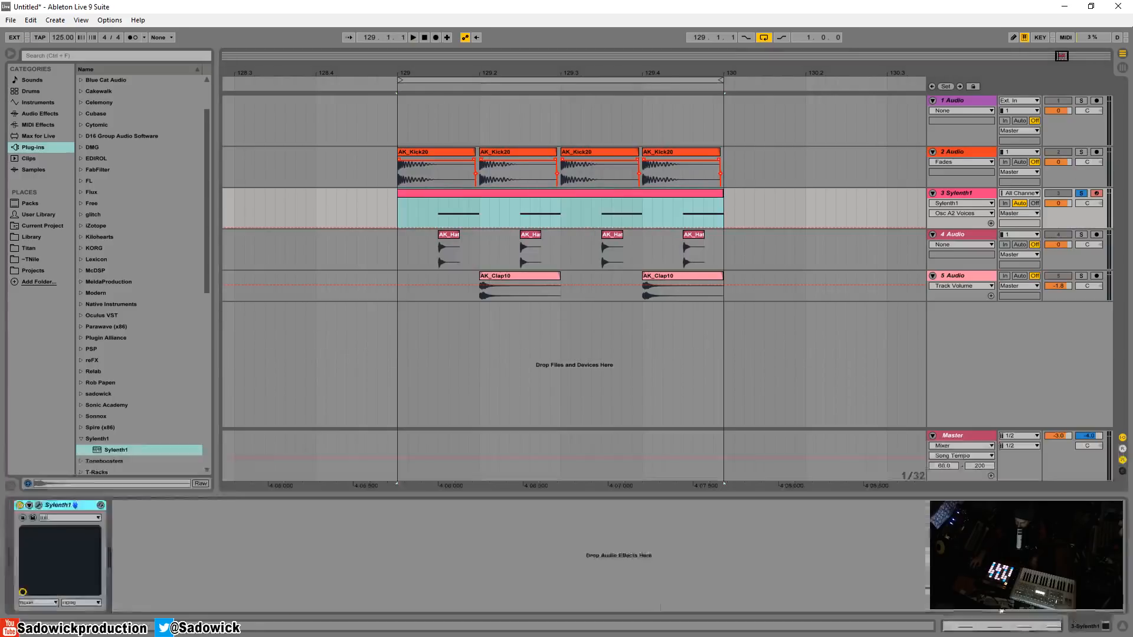
click(39, 506)
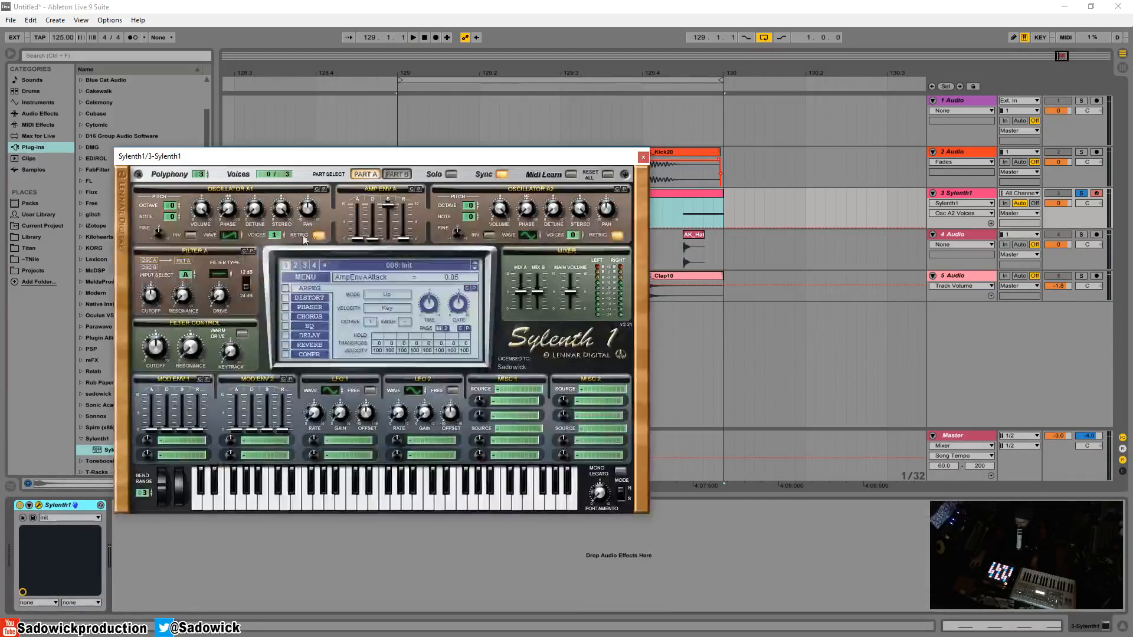
key(space)
Set the wave of Sylenth1's oscillator A1 to Saw and move the plug-in window toward the middle of the arrangement
click(239, 236)
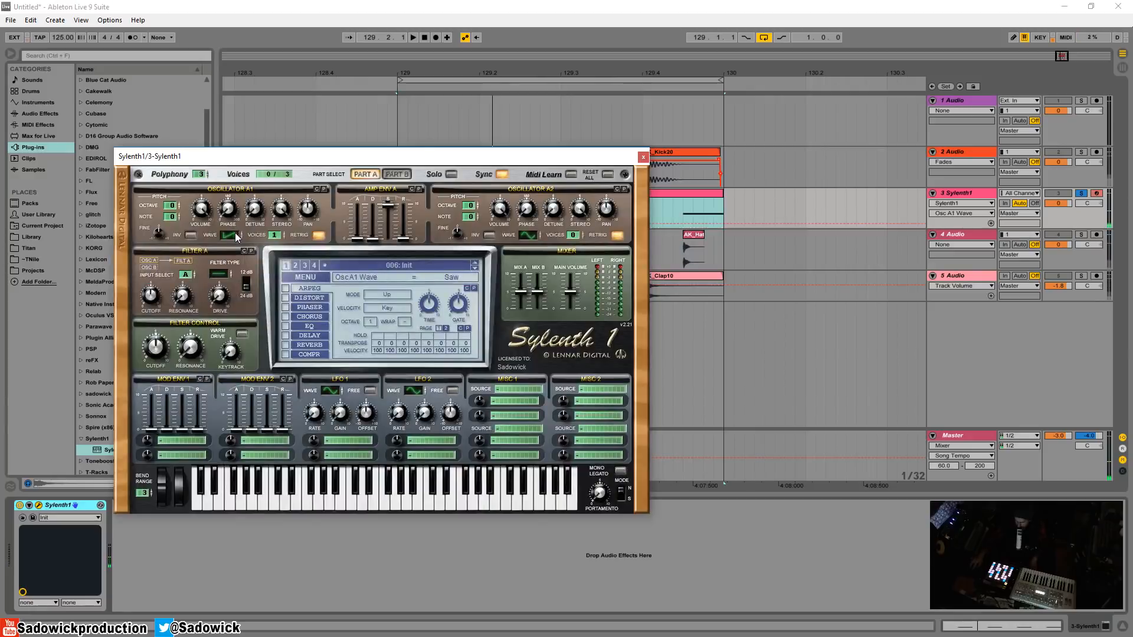
mouse_move(229, 235)
mouse_down()
mouse_move(234, 246)
mouse_move(241, 230)
mouse_up()
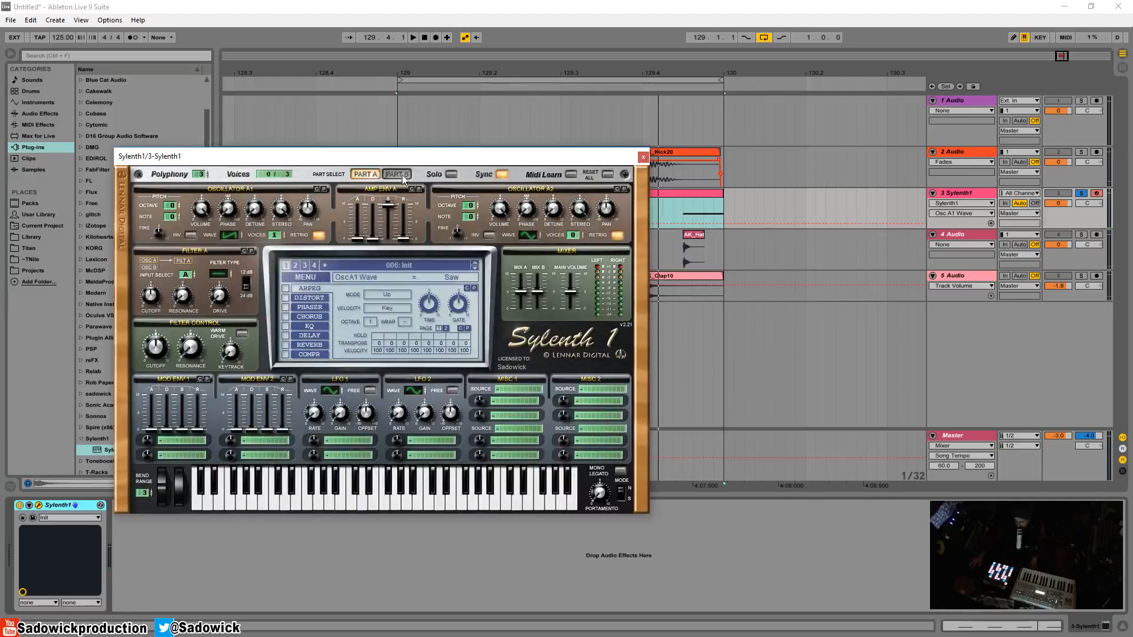
drag(415, 157, 517, 112)
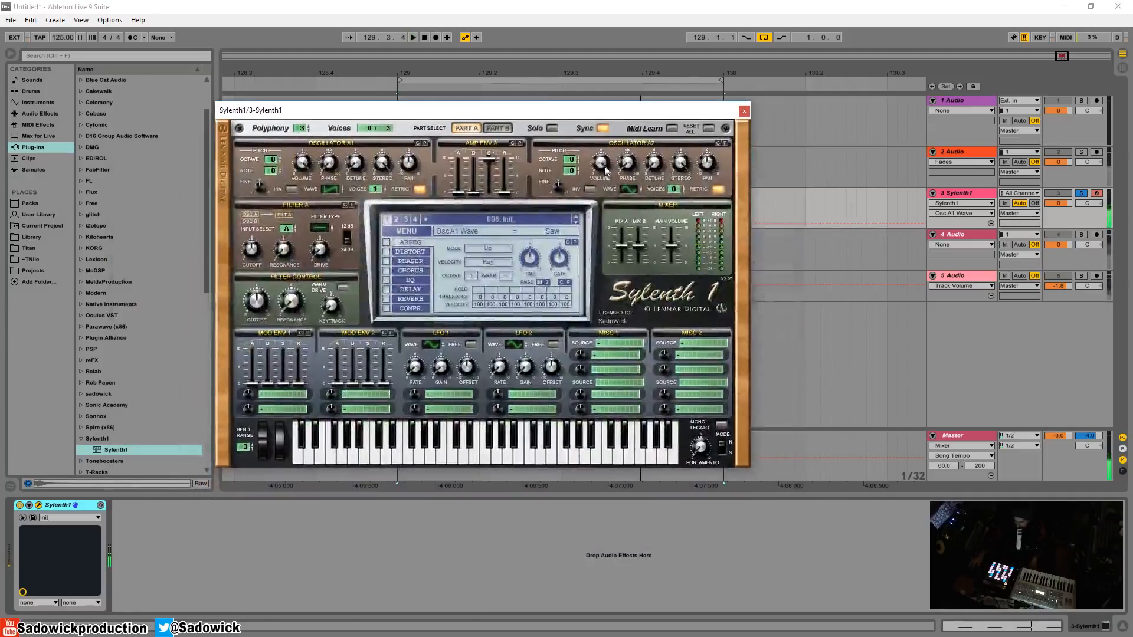
Enable OverDrive distortion in Sylenth1 with a distortion amount of 7.52
click(389, 252)
click(412, 253)
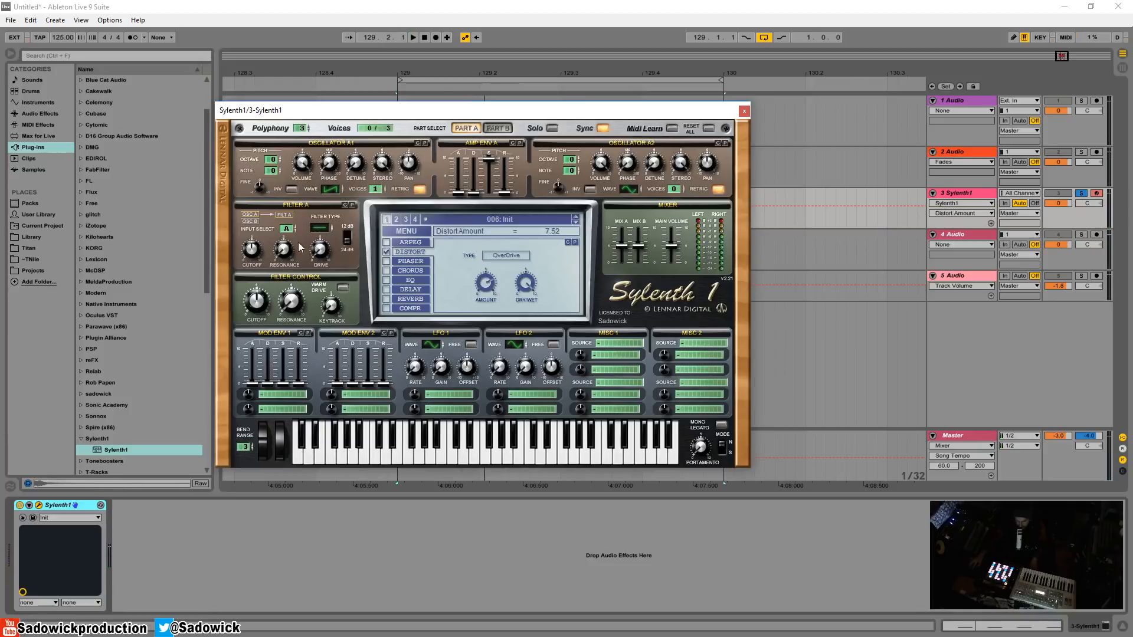
Set Sylenth1's filter A type to Lowpass, adjust the filter control cutoff to about 54 Hz, and turn the distortion off
click(327, 228)
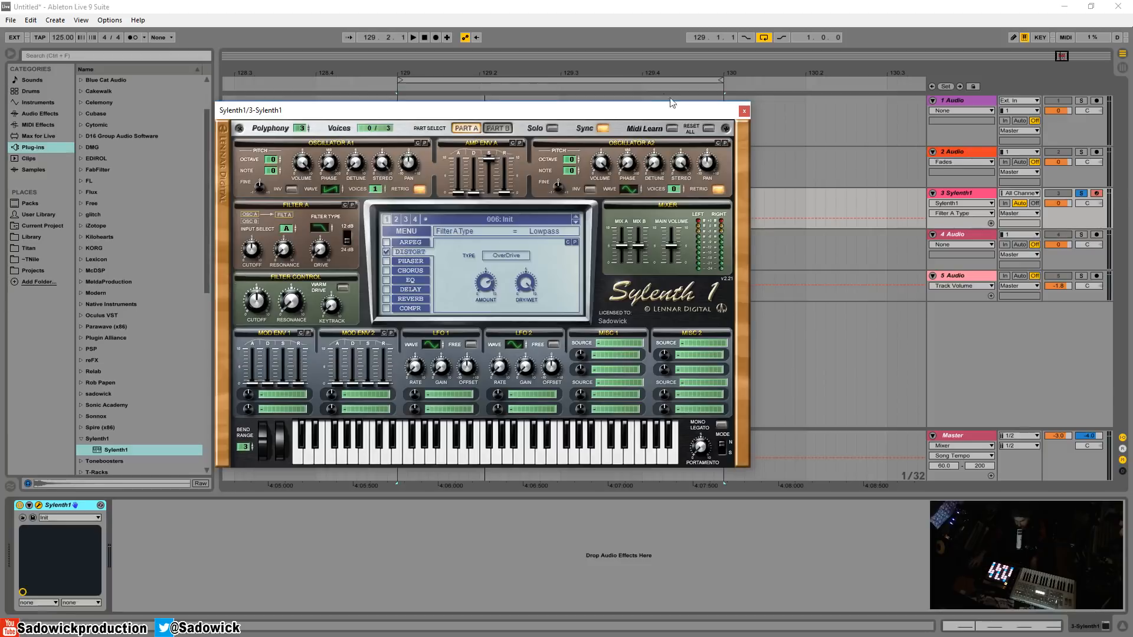
drag(671, 103, 732, 186)
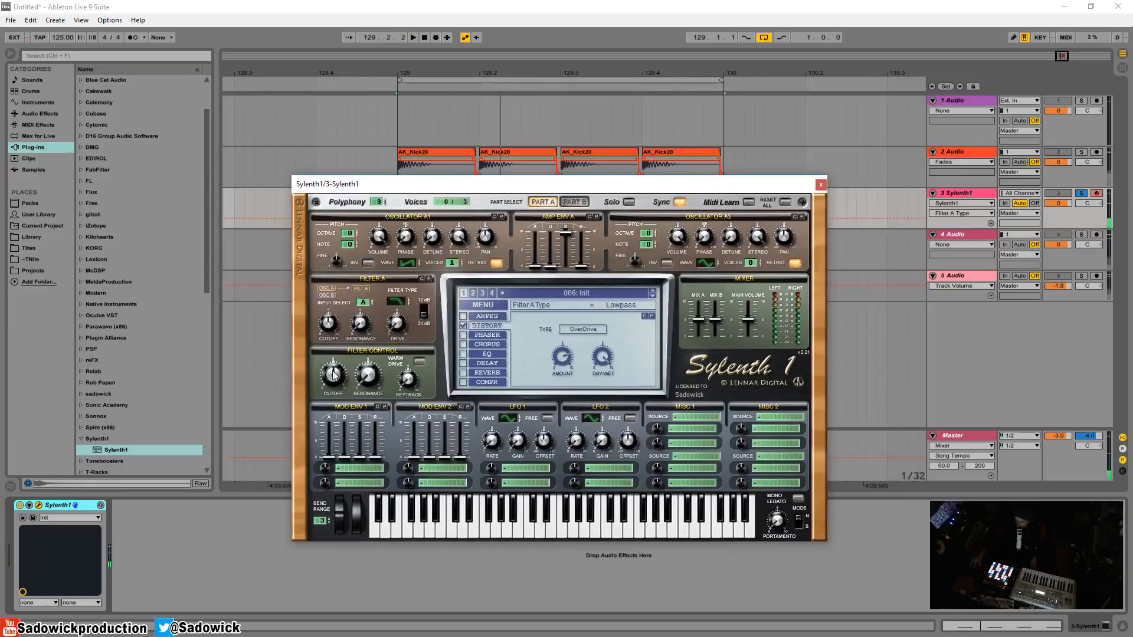
drag(333, 374, 331, 399)
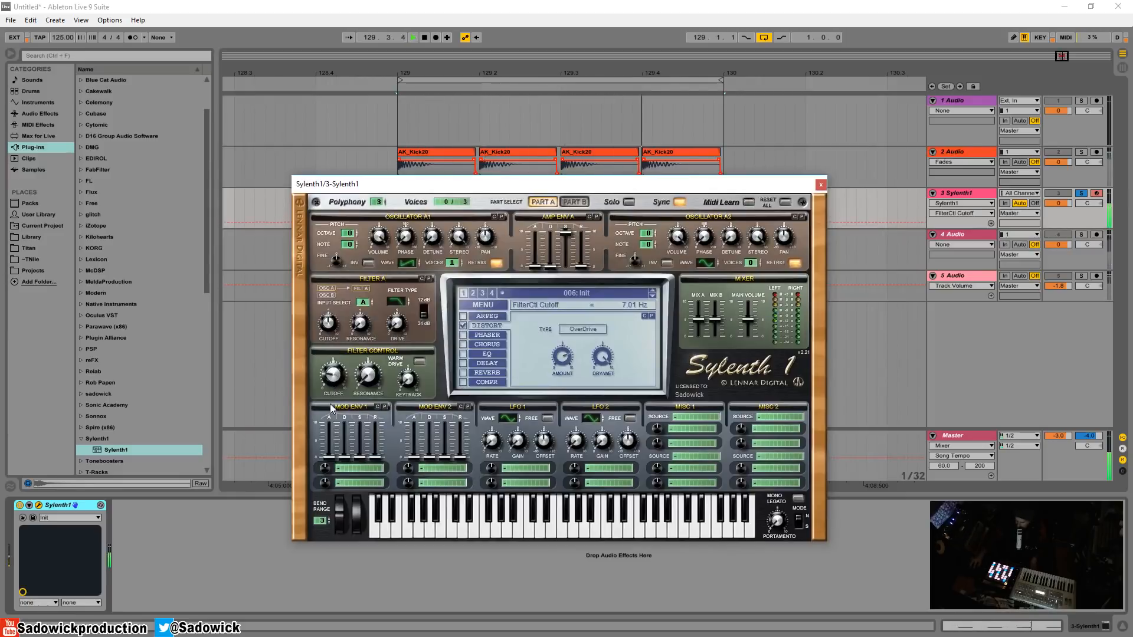
click(463, 325)
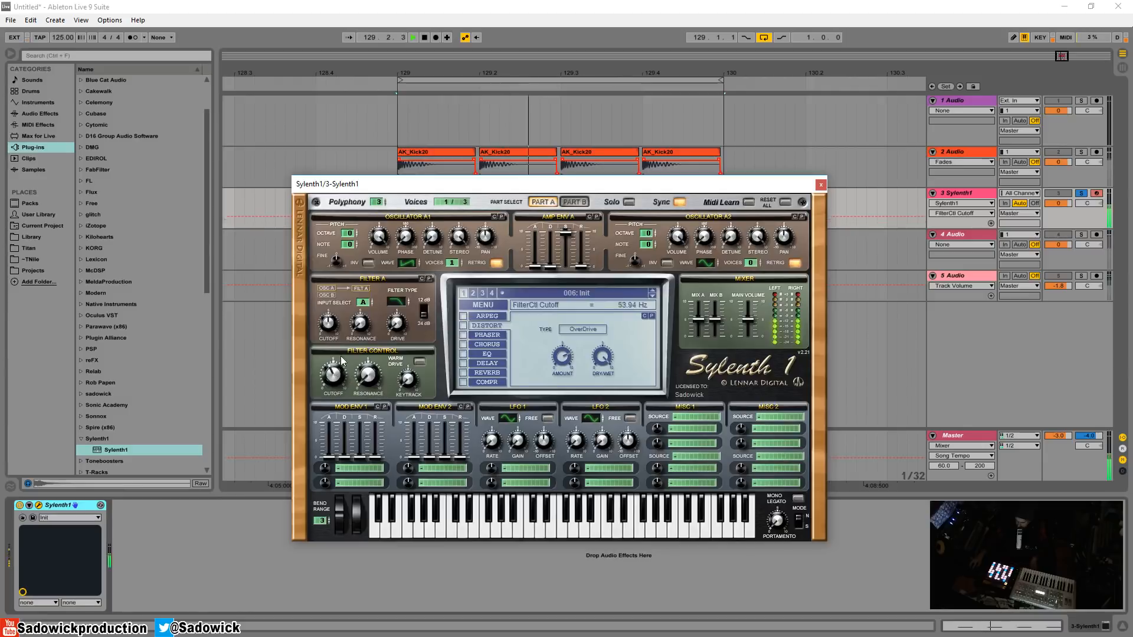
Adjust Sylenth1's filter control cutoff and set the release of amp envelope A to 1.31
drag(334, 378, 339, 370)
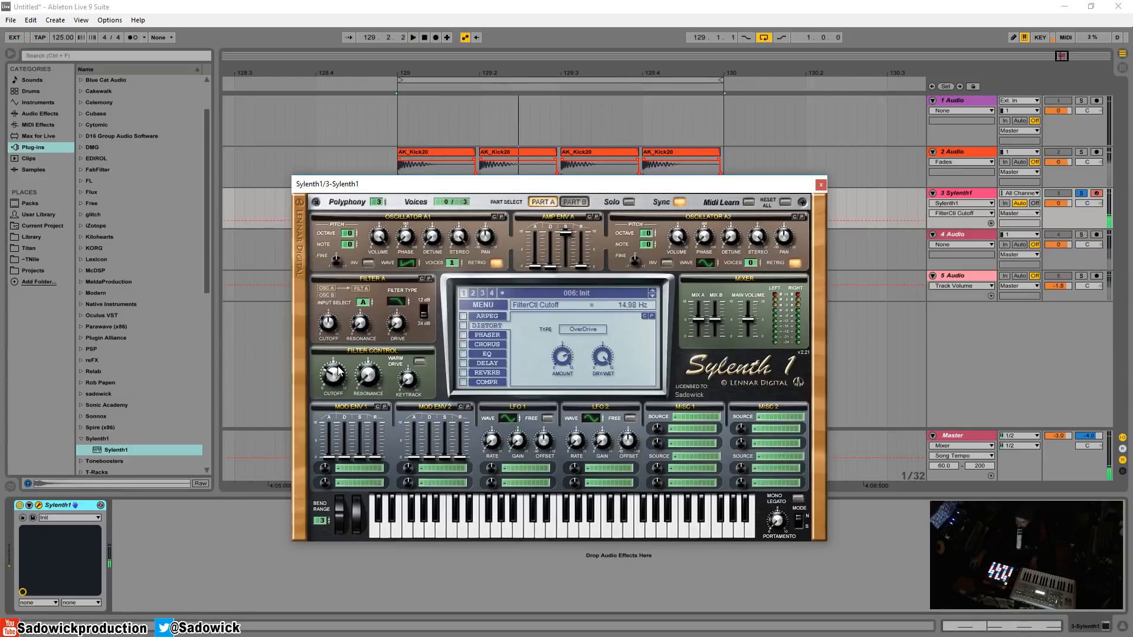
drag(575, 268, 582, 263)
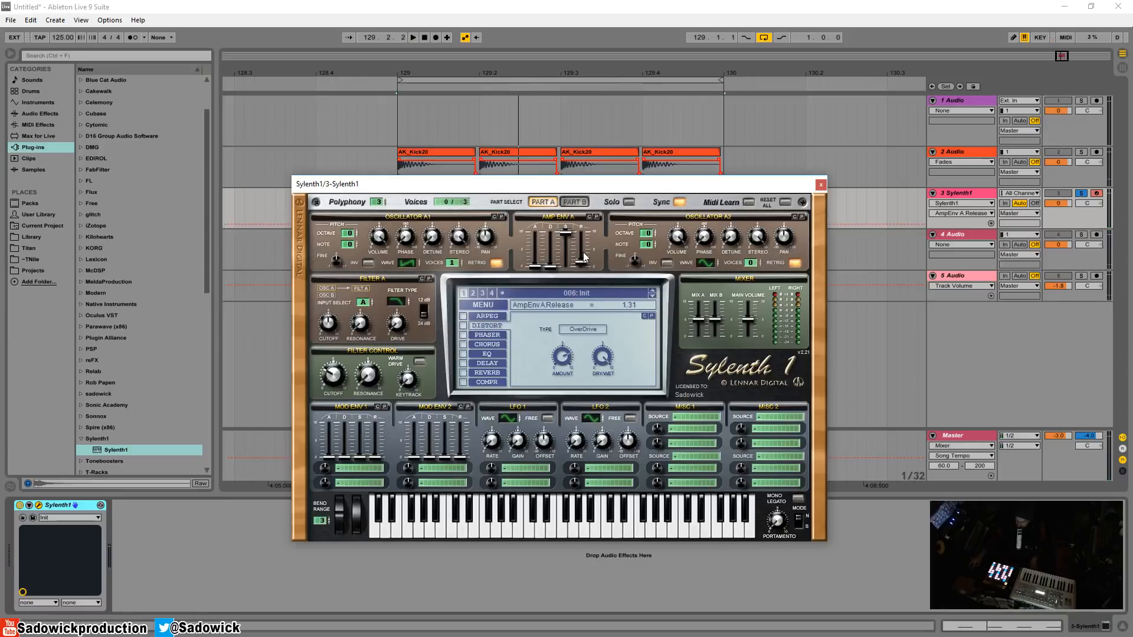
mouse_move(333, 373)
mouse_down()
mouse_move(334, 362)
mouse_move(371, 360)
mouse_move(339, 382)
mouse_up()
Play the bass loop while setting the filter control resonance to 5.90 and filter A's drive to 3.67
key(space)
key(space)
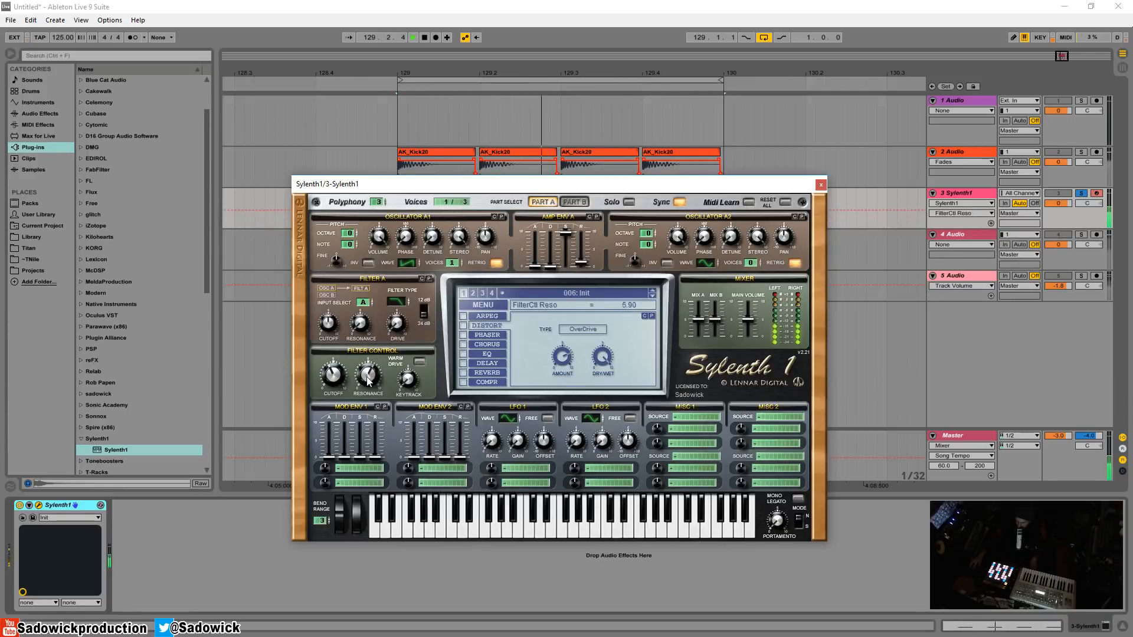
drag(400, 328, 409, 292)
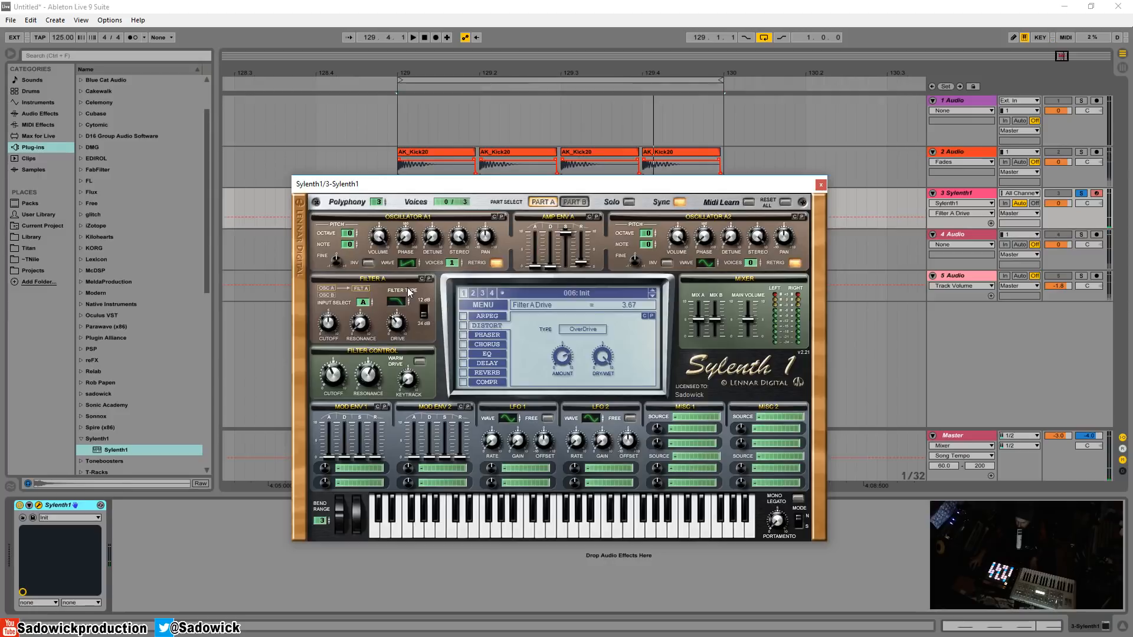
Turn the distortion on with an amount of 7.06 and lower the filter control cutoff to about 6 Hz while auditioning the loop
click(464, 326)
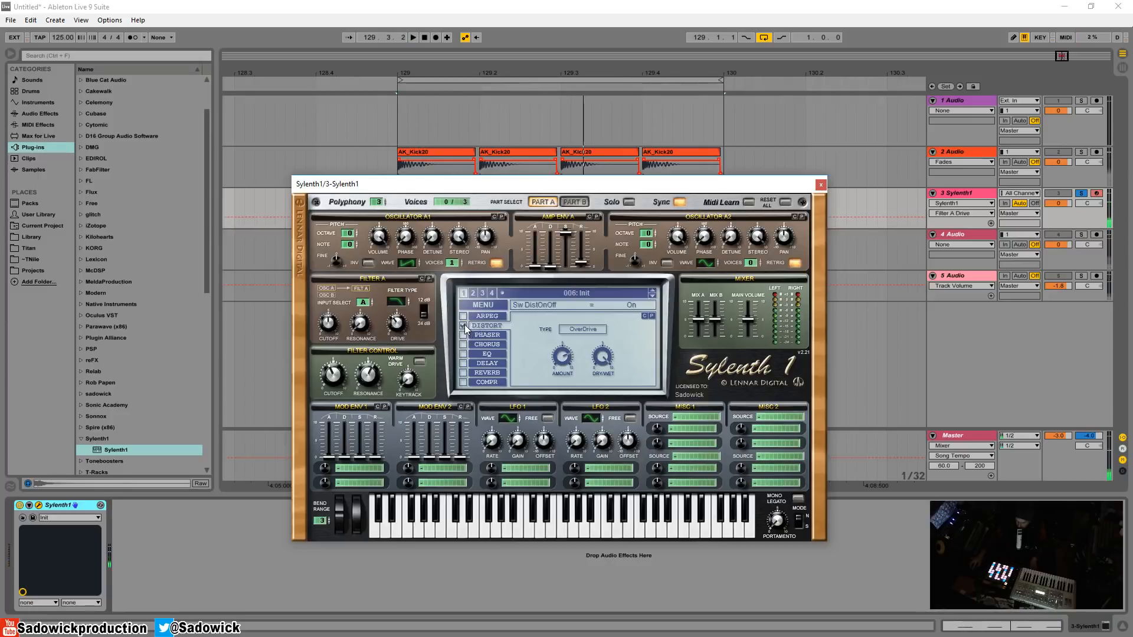
key(space)
drag(563, 356, 568, 366)
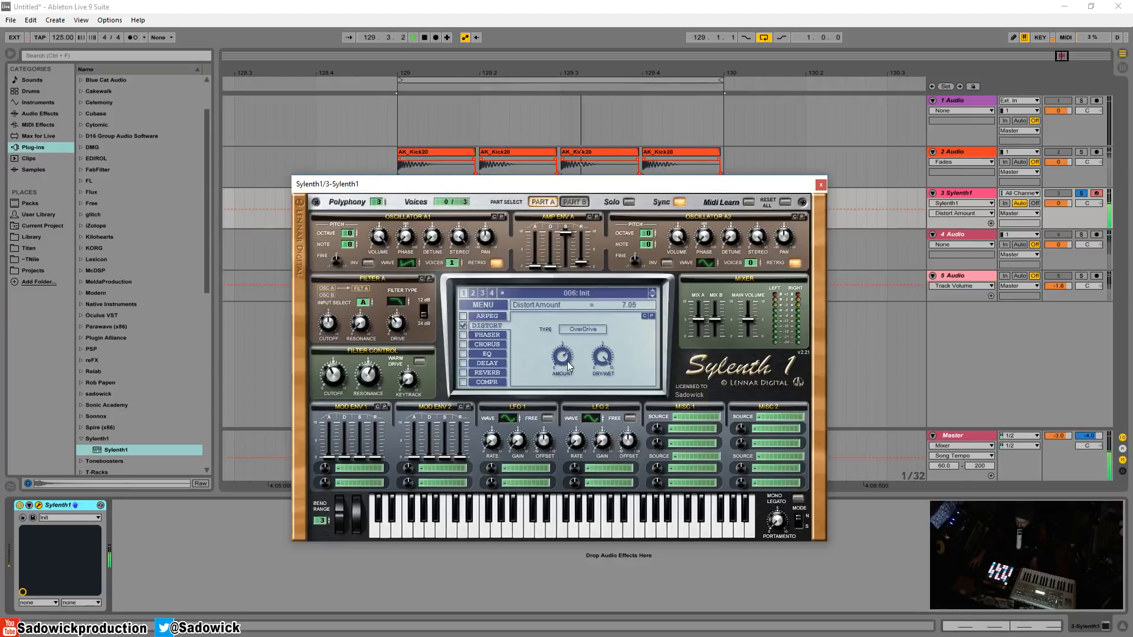
drag(334, 375, 327, 409)
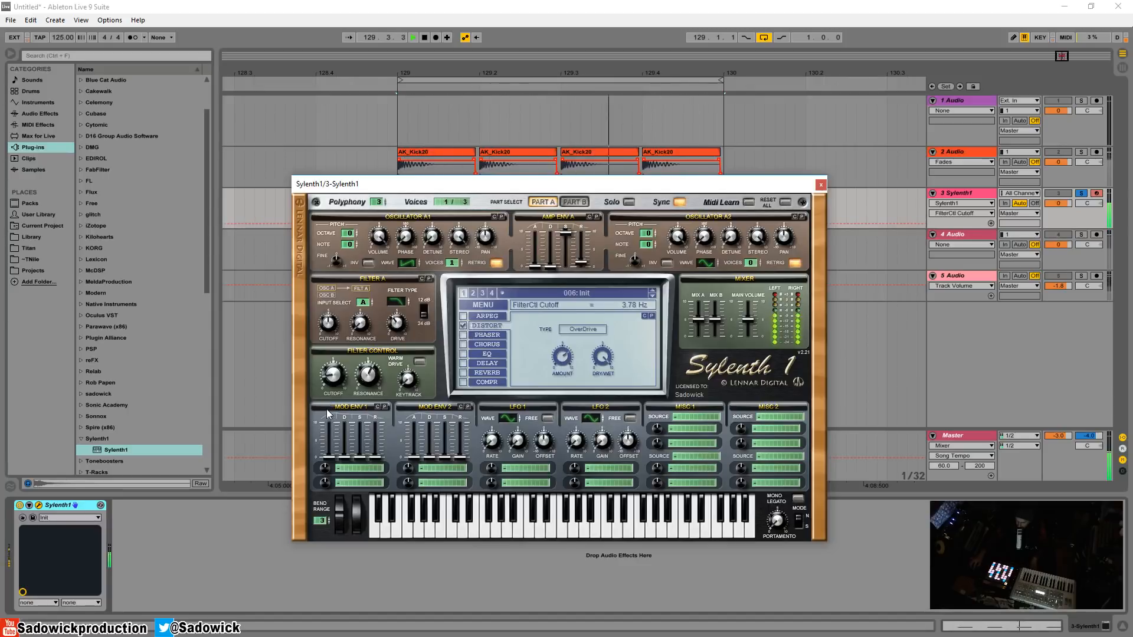
key(space)
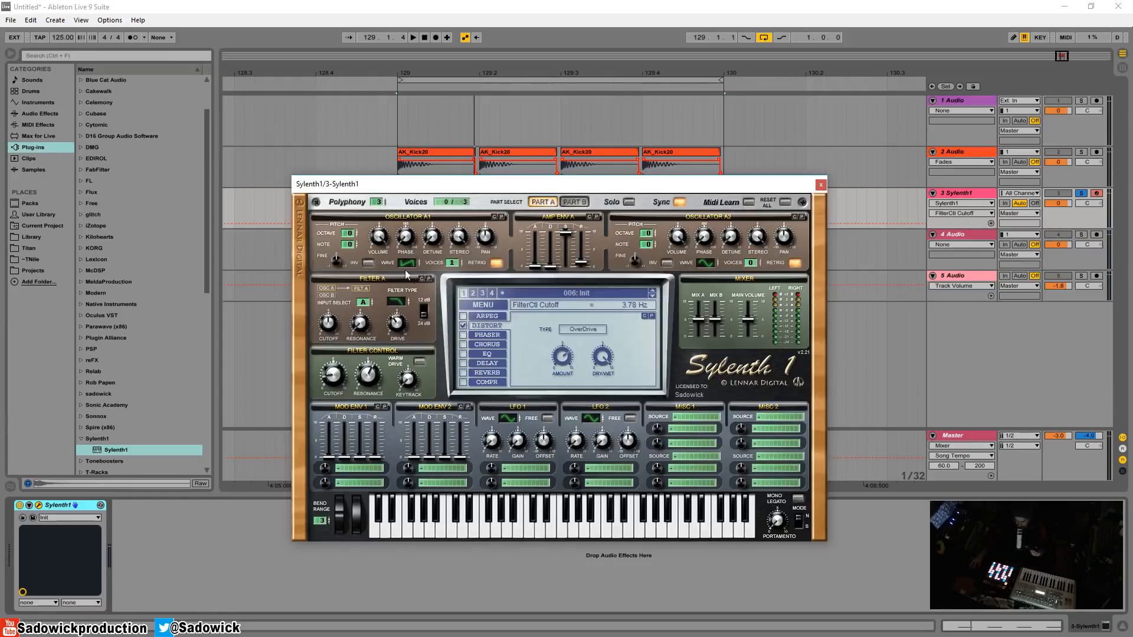
key(space)
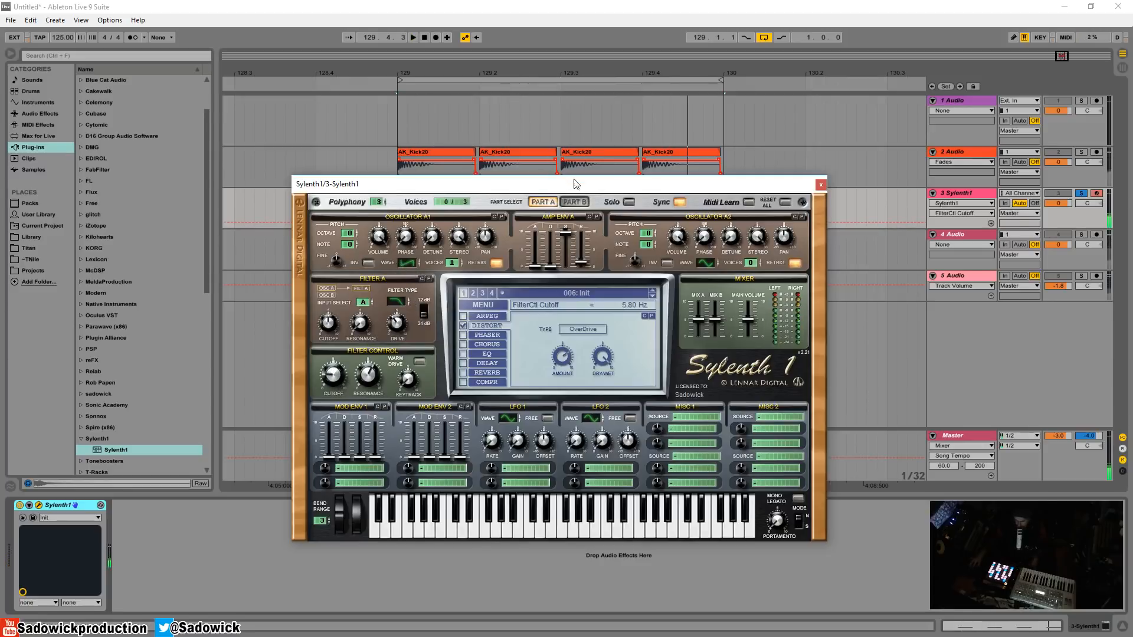
Move the plug-in window up over the tracks and set oscillator A1's volume and stereo to 10.00
drag(574, 184, 516, 108)
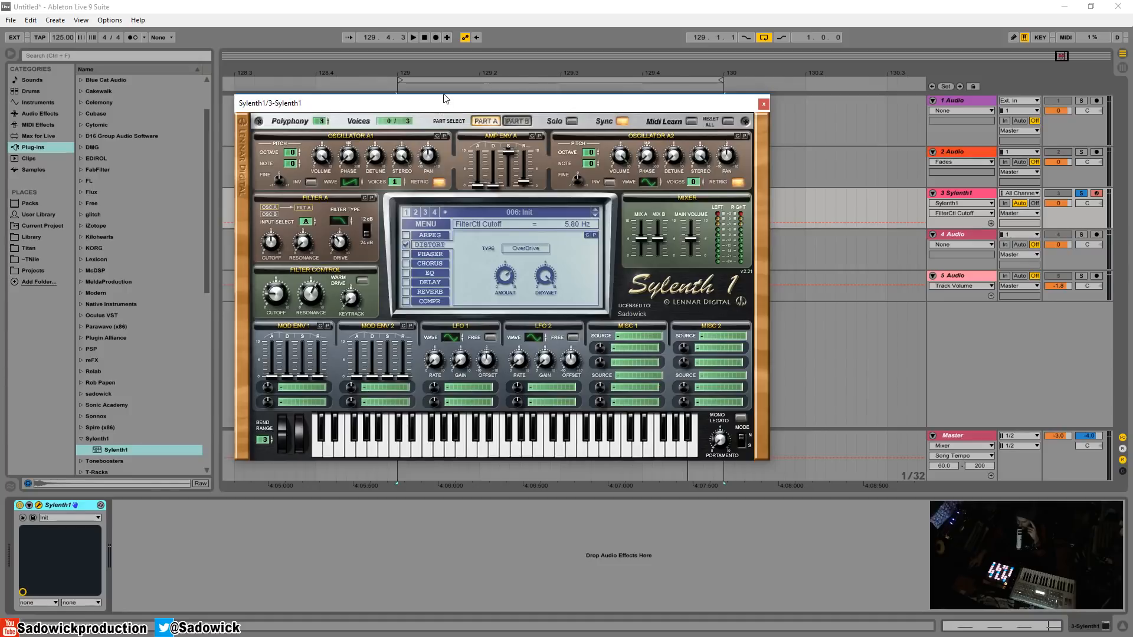
drag(517, 105, 540, 100)
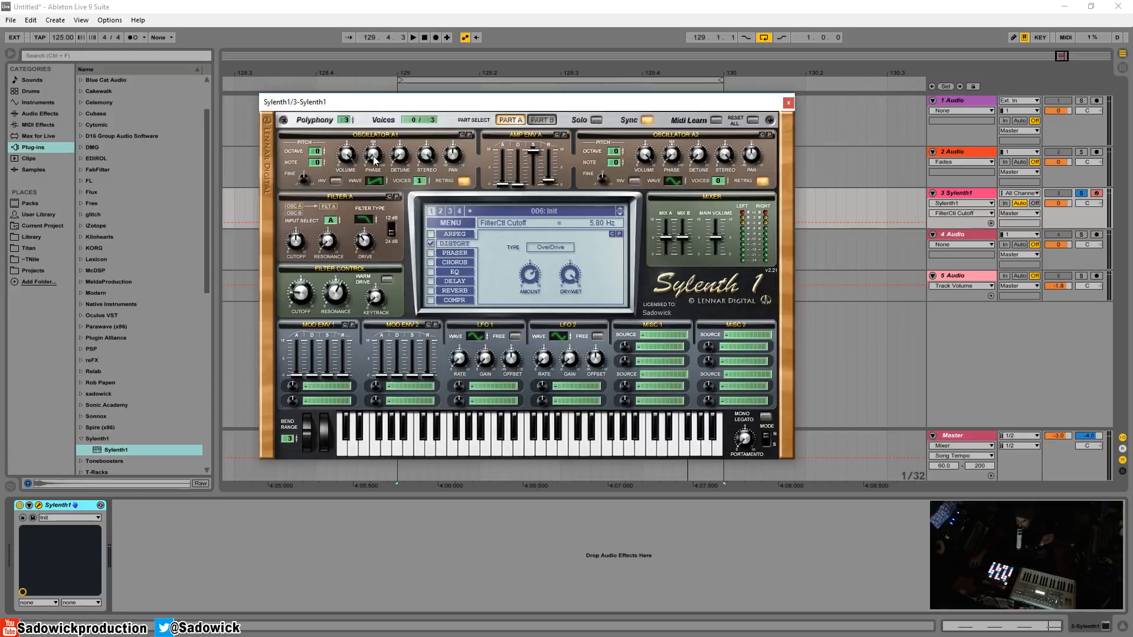
click(353, 170)
drag(353, 168, 367, 31)
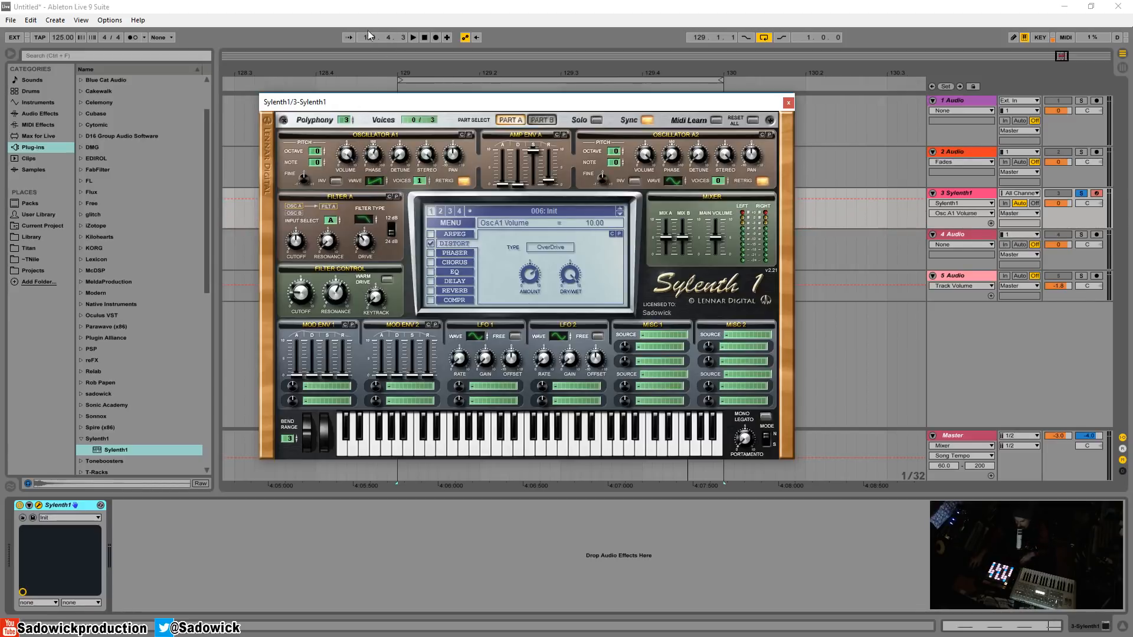
click(427, 157)
drag(618, 101, 594, 105)
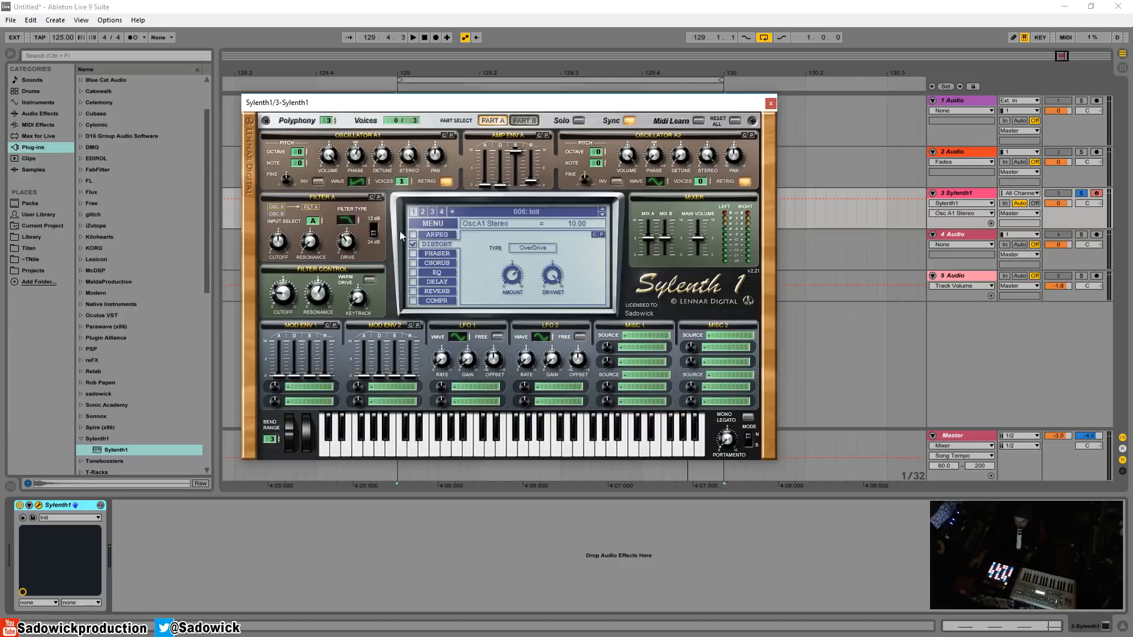
Play the loop, raise the filter control cutoff to about 26 Hz and turn the distortion off
key(space)
drag(286, 297, 285, 292)
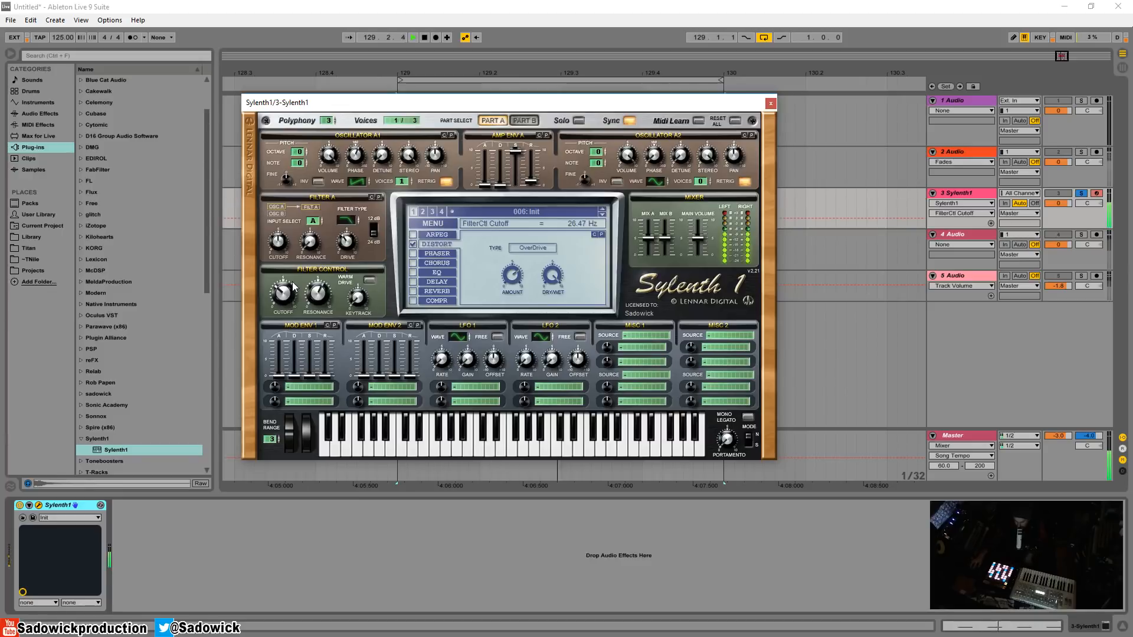
click(414, 244)
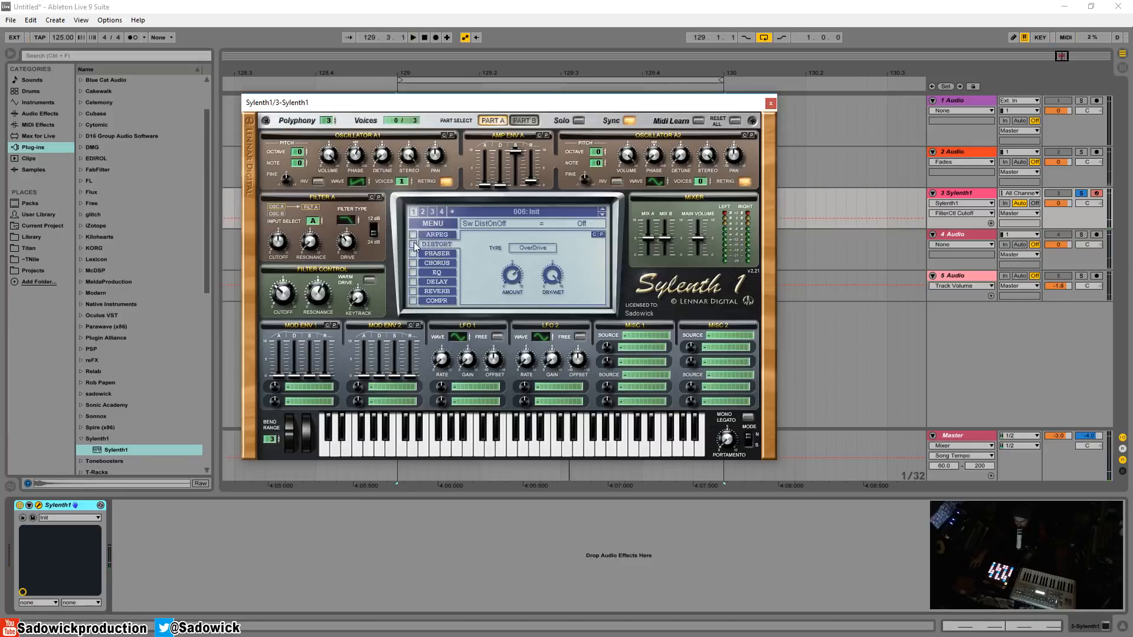
Assign Mod Env 1 to Cutoff A and raise the envelope's attack and release
click(306, 387)
click(380, 406)
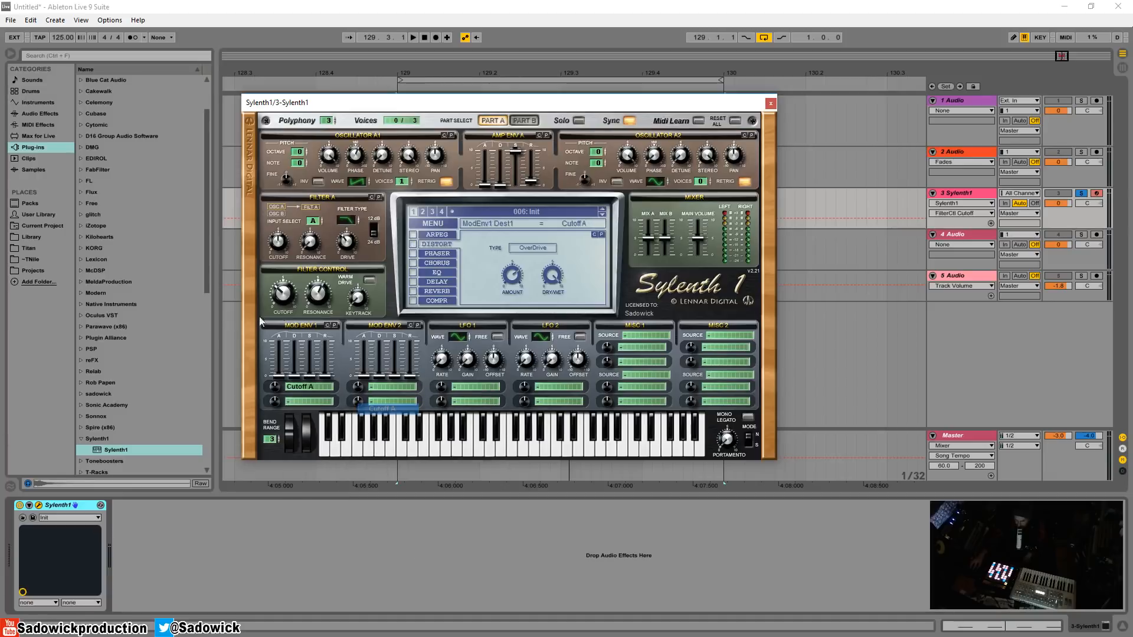
drag(279, 376, 324, 357)
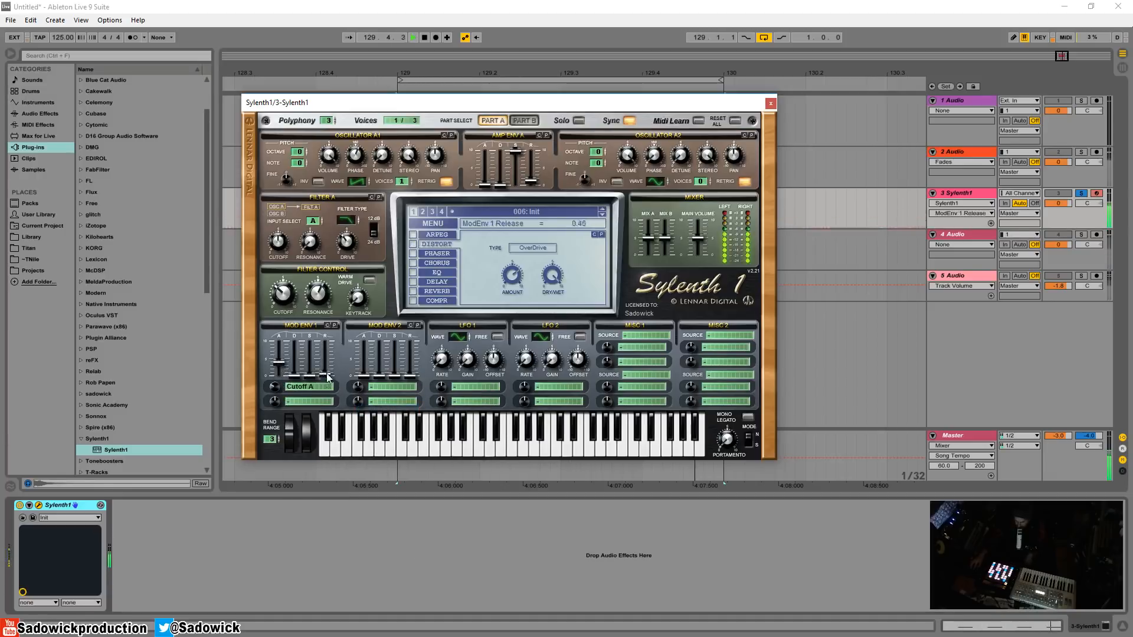
Raise the filter control cutoff to about 284 Hz and set its resonance to 5.05
click(289, 295)
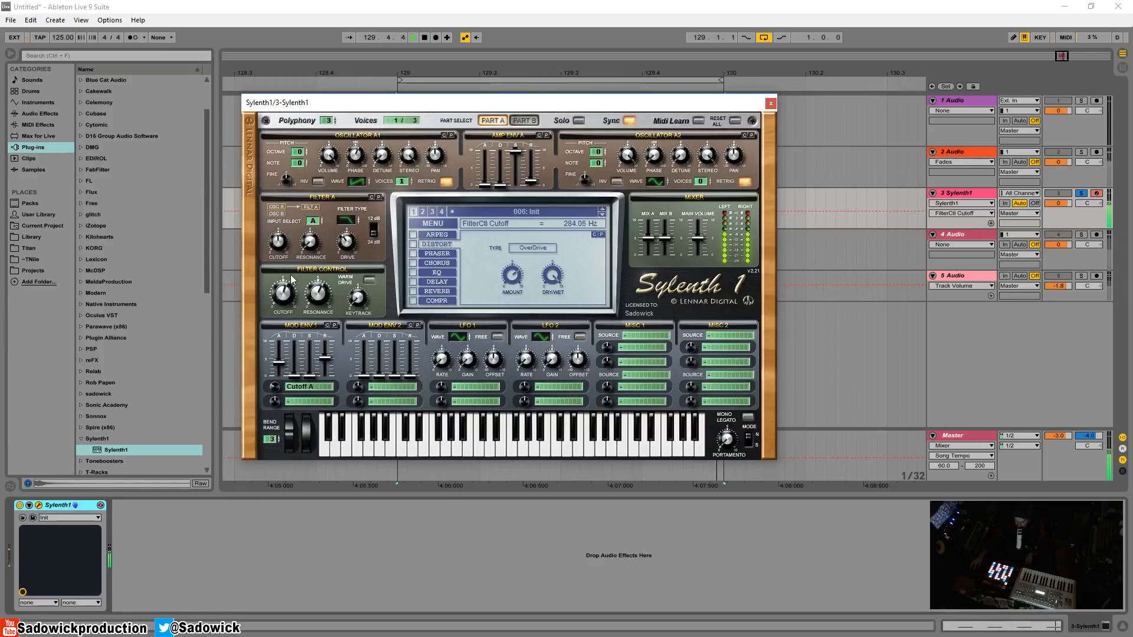
click(317, 297)
drag(318, 297, 351, 298)
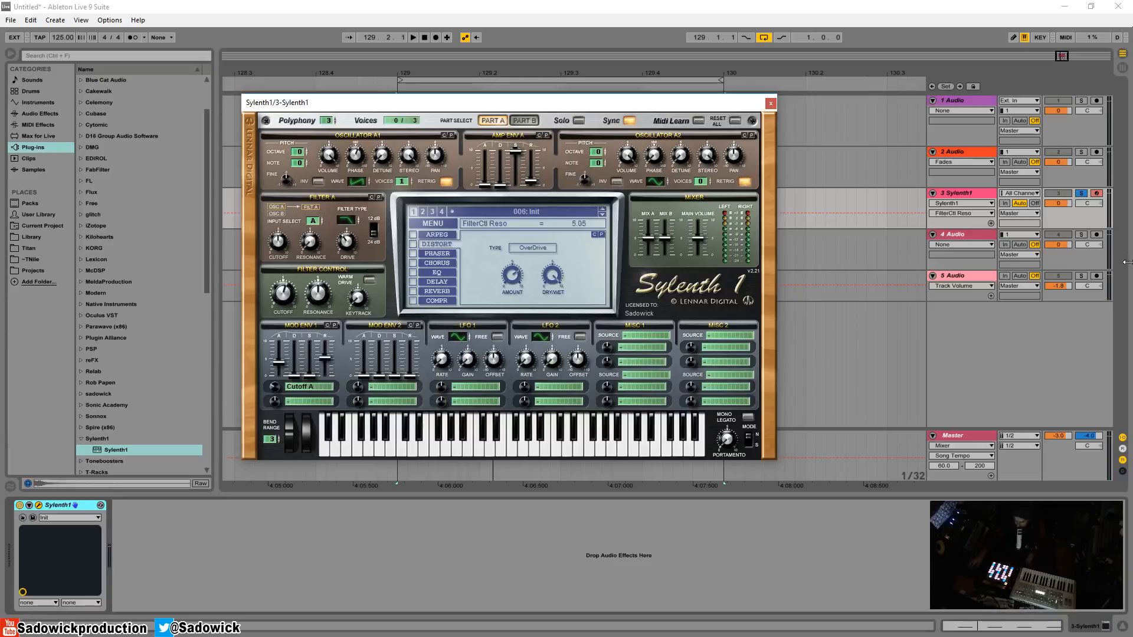
Unsolo the 3 Sylenth1 track and play the bass together with the drums
click(1084, 195)
click(1082, 194)
key(space)
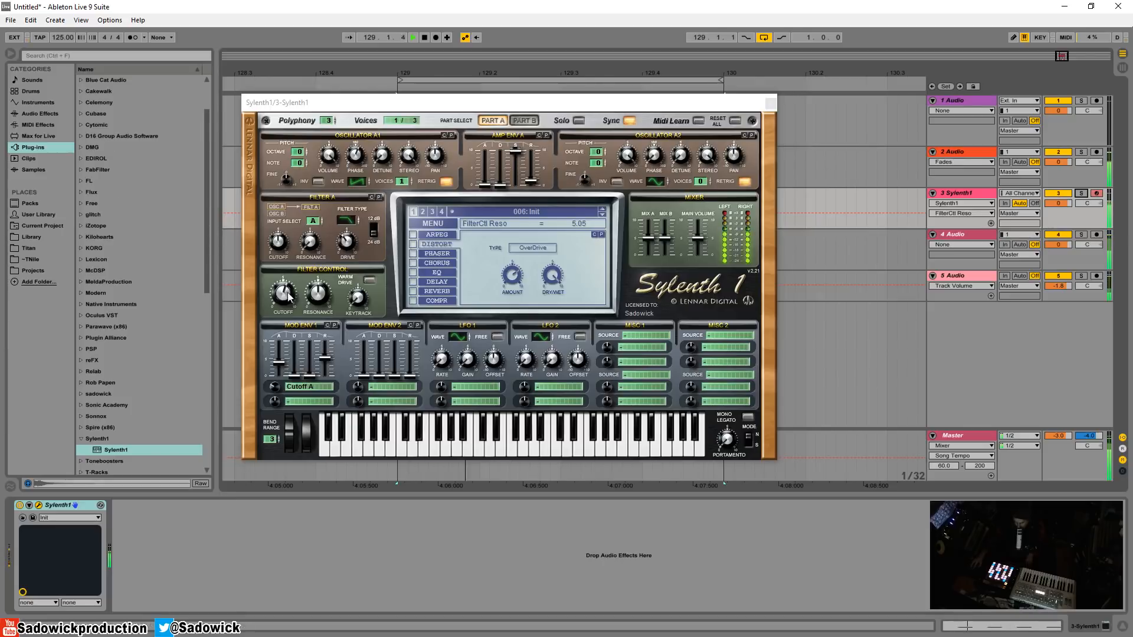
Set the filter control resonance to 0.00 and the cutoff to about 90 Hz, and close the Sylenth1 window
key(space)
click(323, 298)
drag(323, 298, 321, 354)
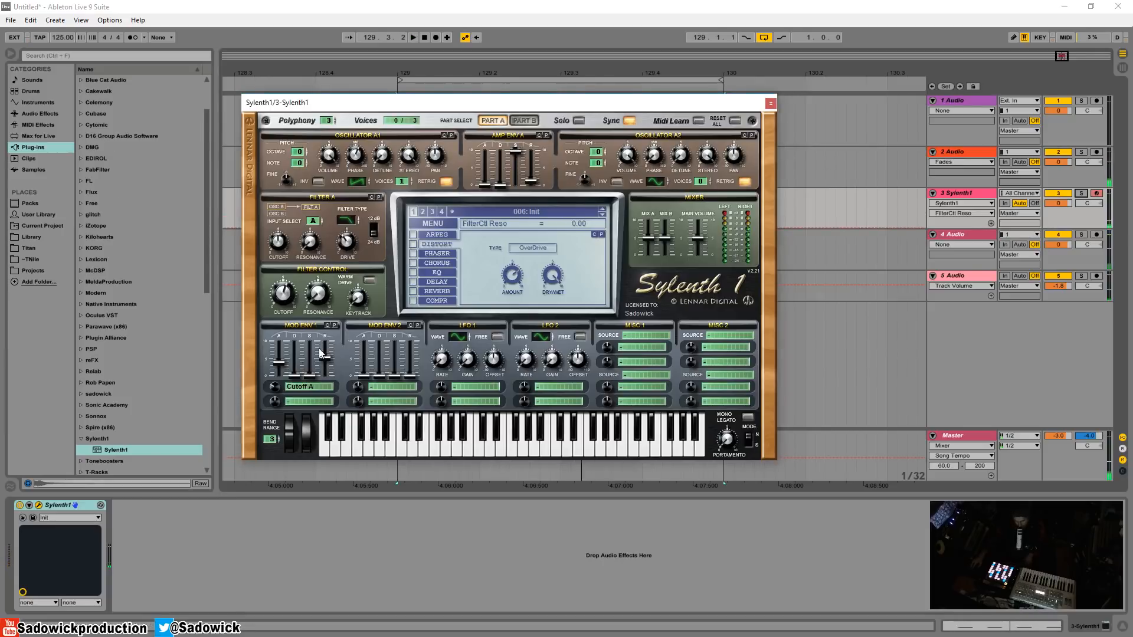
key(space)
click(282, 296)
drag(681, 108, 706, 132)
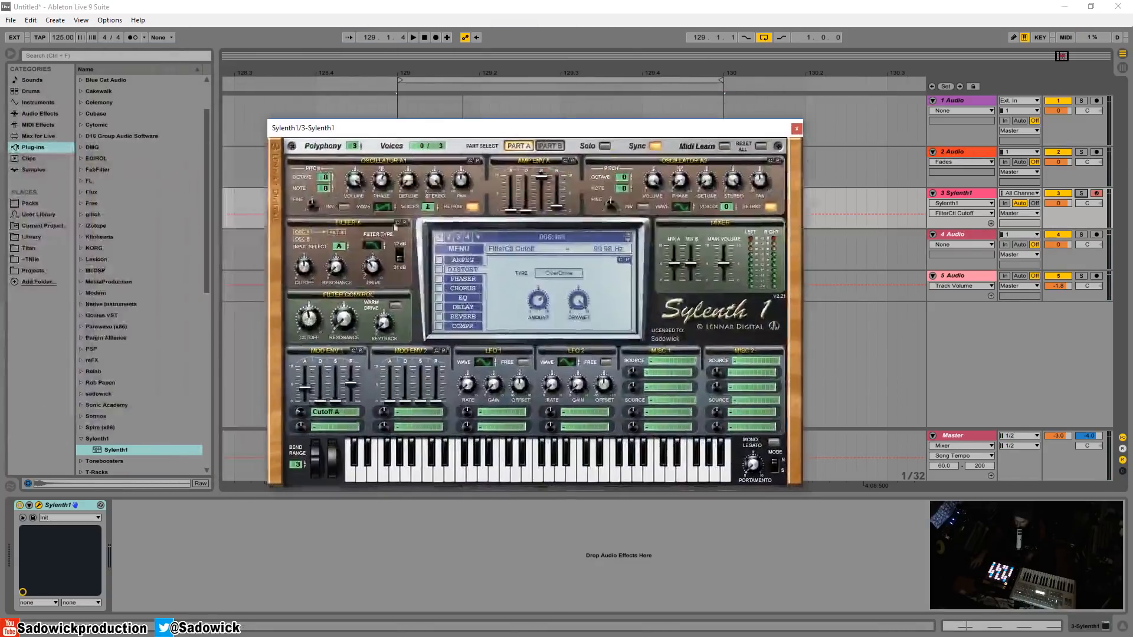
click(797, 129)
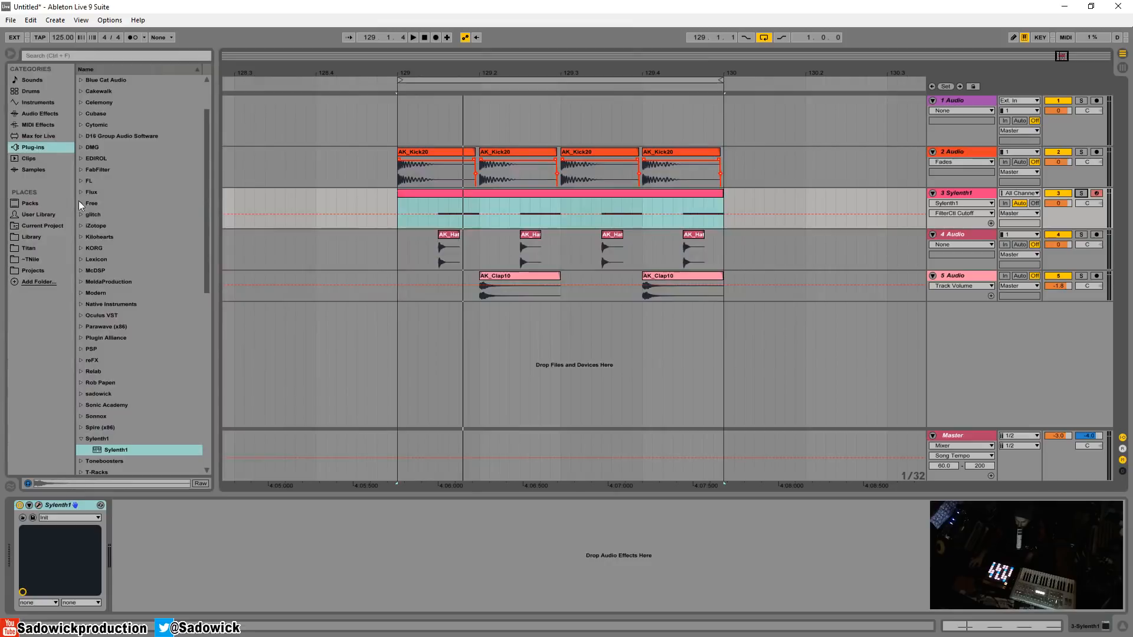
Add an EQ Eight after Sylenth1 on the bass track and boost its band 3 at about 114 Hz
click(38, 114)
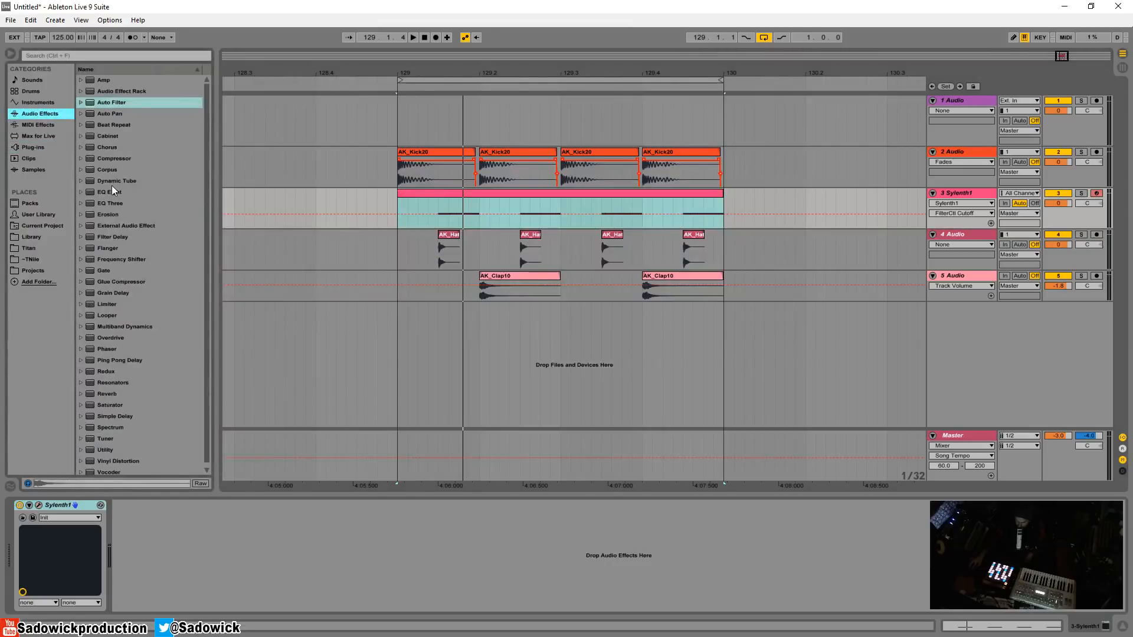
drag(112, 188, 181, 516)
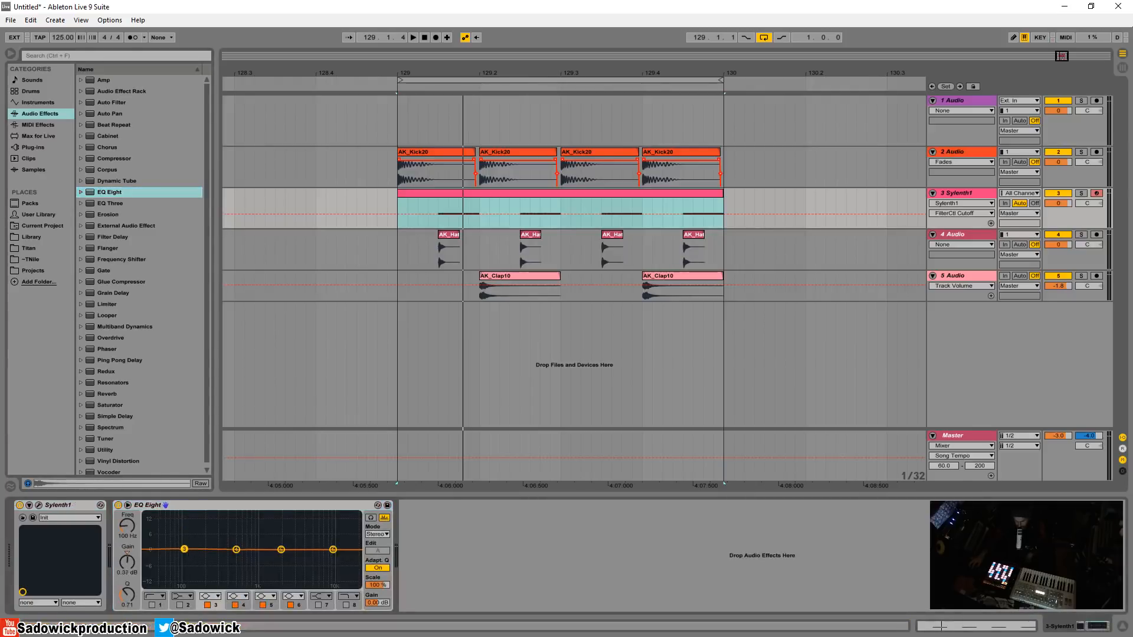
mouse_move(184, 549)
mouse_down()
mouse_move(175, 531)
mouse_move(181, 574)
mouse_move(188, 530)
mouse_up()
key(space)
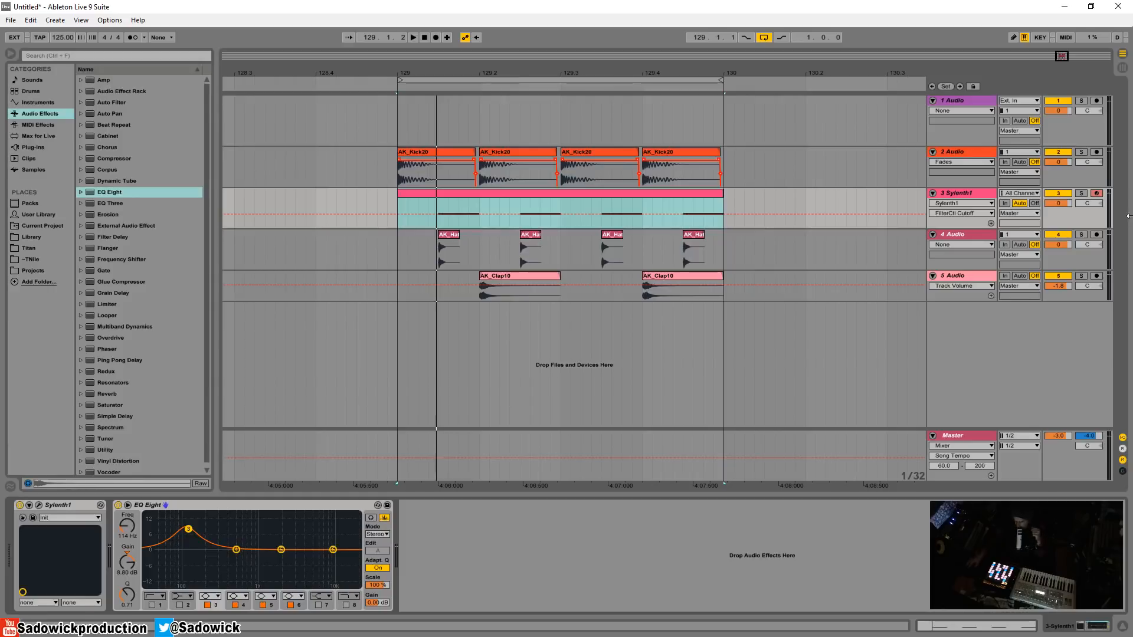
Minimize Ableton Live, launch FL Studio 12 (64bit), and open the Kick channel's settings and piano roll
click(1067, 7)
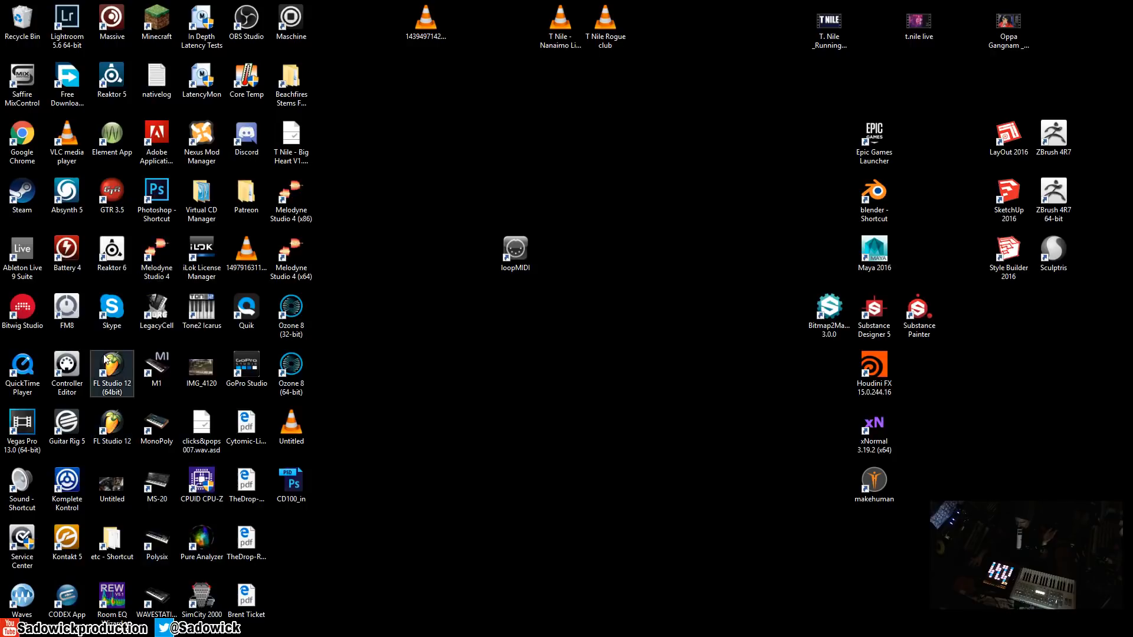
double_click(112, 369)
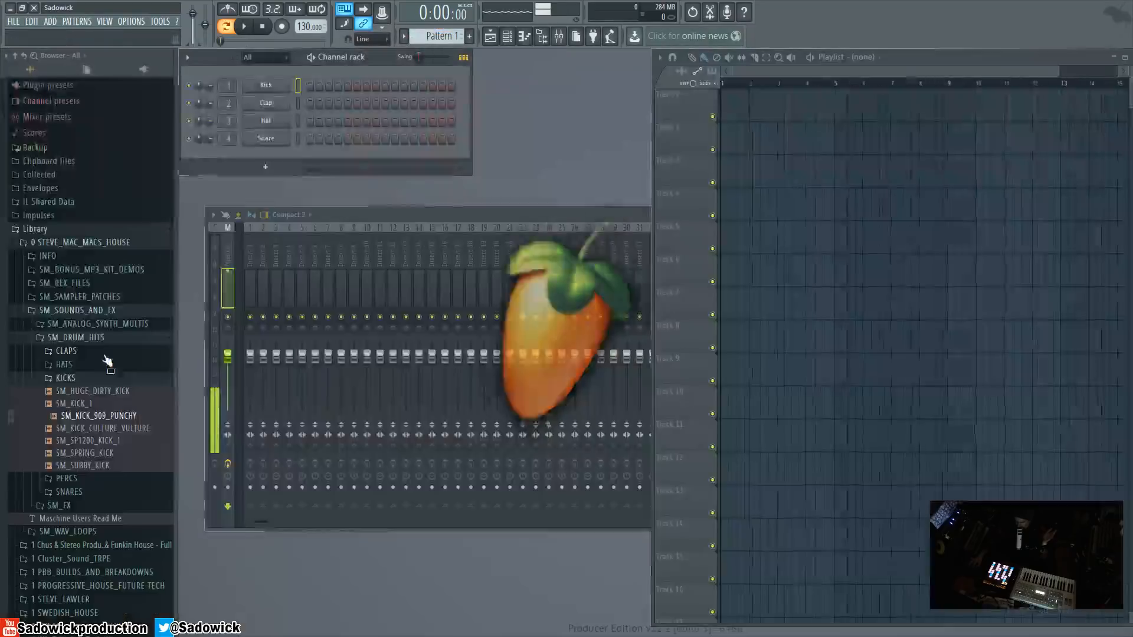
click(271, 89)
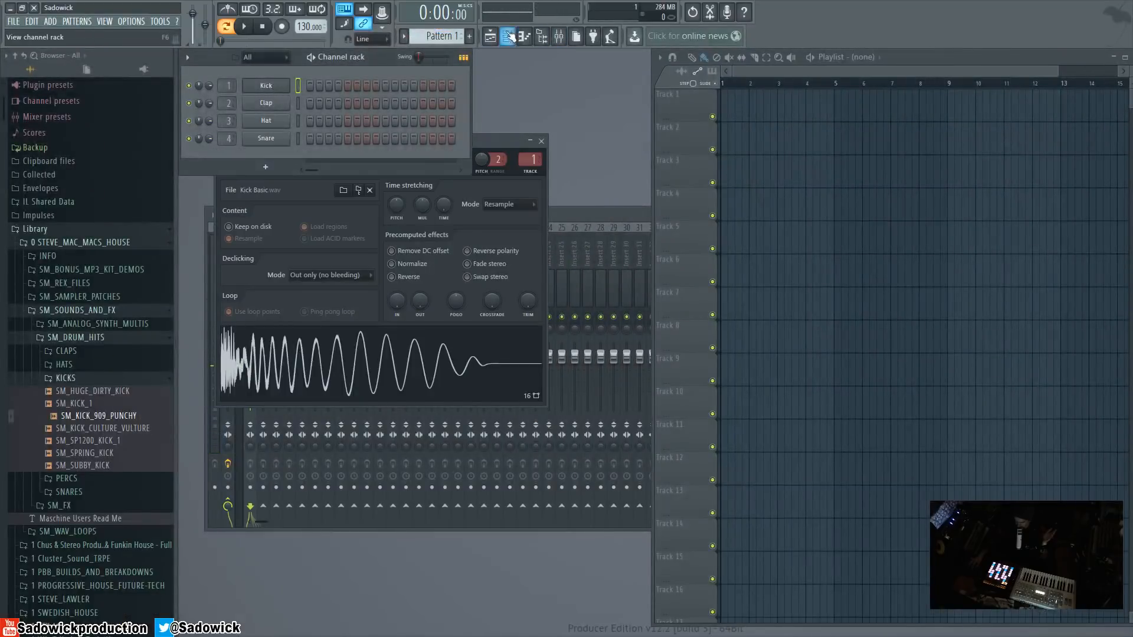
click(524, 37)
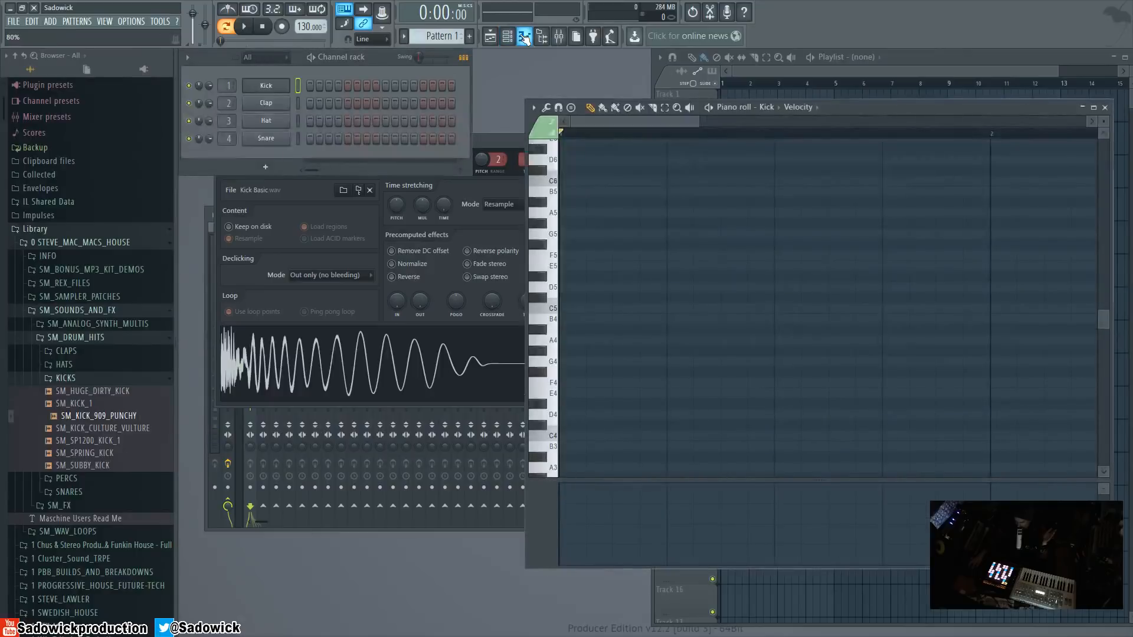
Load Fruity Parametric EQ into the first effect slot of mixer Insert 1 and move its window clear of the channel strips
click(558, 37)
click(851, 247)
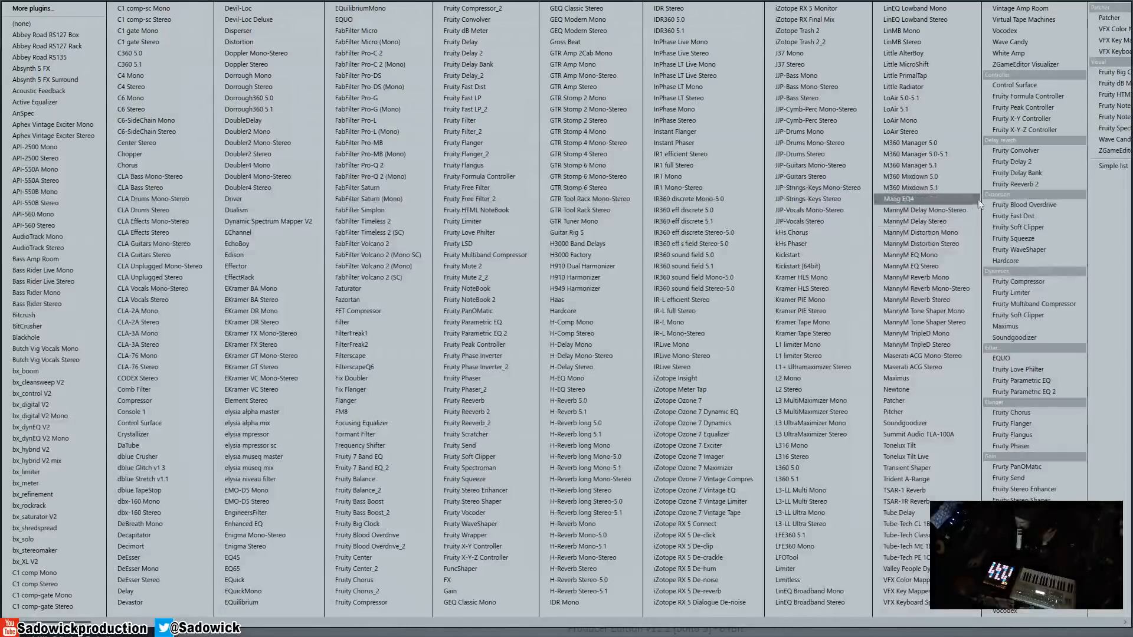
click(1060, 381)
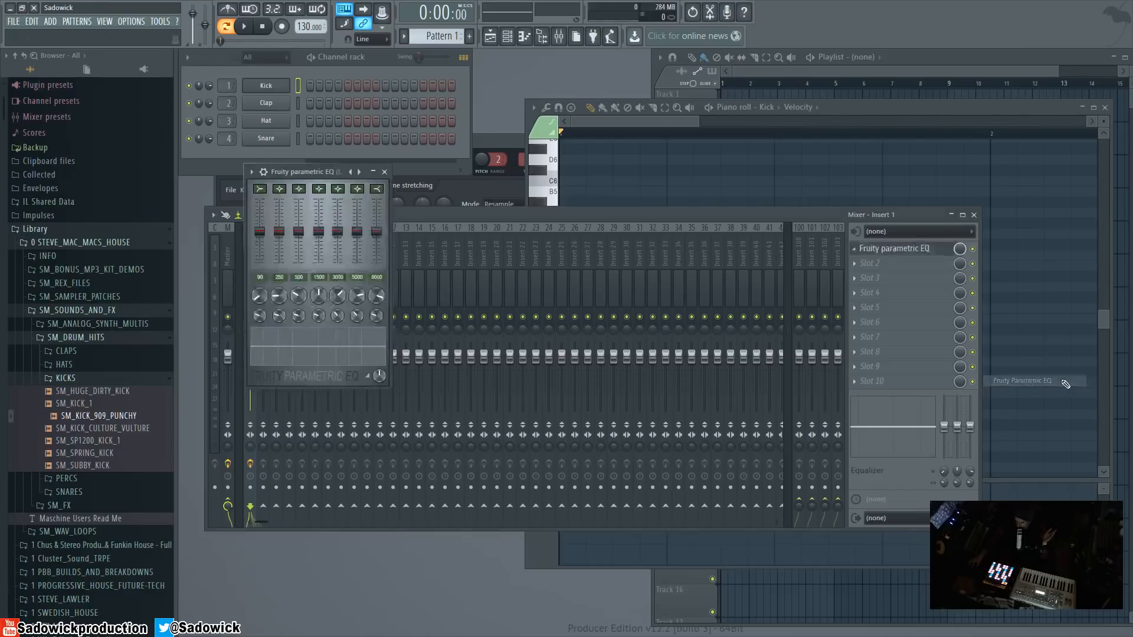
drag(313, 178, 377, 183)
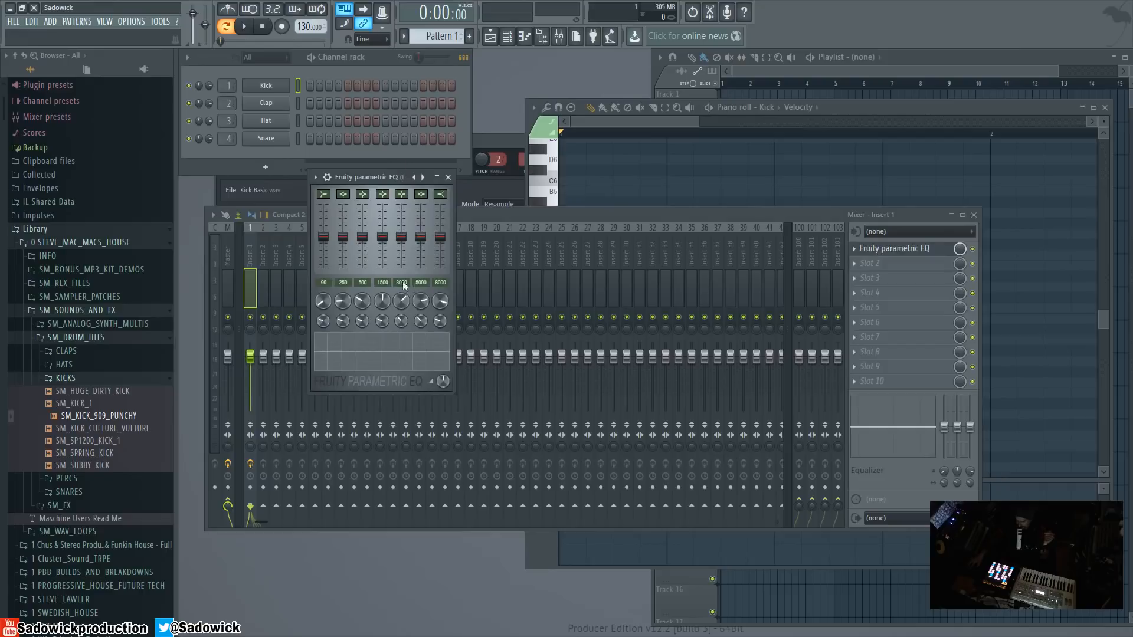
Try out the 500 Hz band's level slider and the band 1 type in Fruity Parametric EQ, and close its window
drag(362, 237, 364, 240)
drag(364, 235, 363, 230)
drag(399, 177, 420, 158)
mouse_move(395, 223)
mouse_down()
mouse_move(394, 201)
mouse_move(384, 220)
mouse_up()
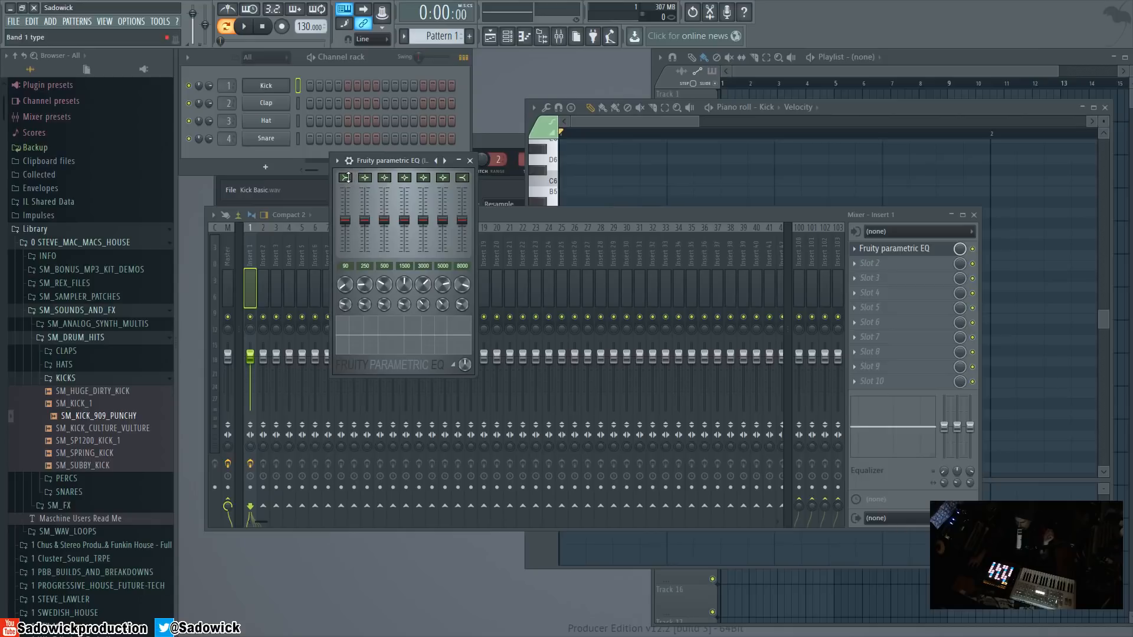
drag(348, 178, 348, 191)
drag(390, 340, 436, 329)
click(470, 160)
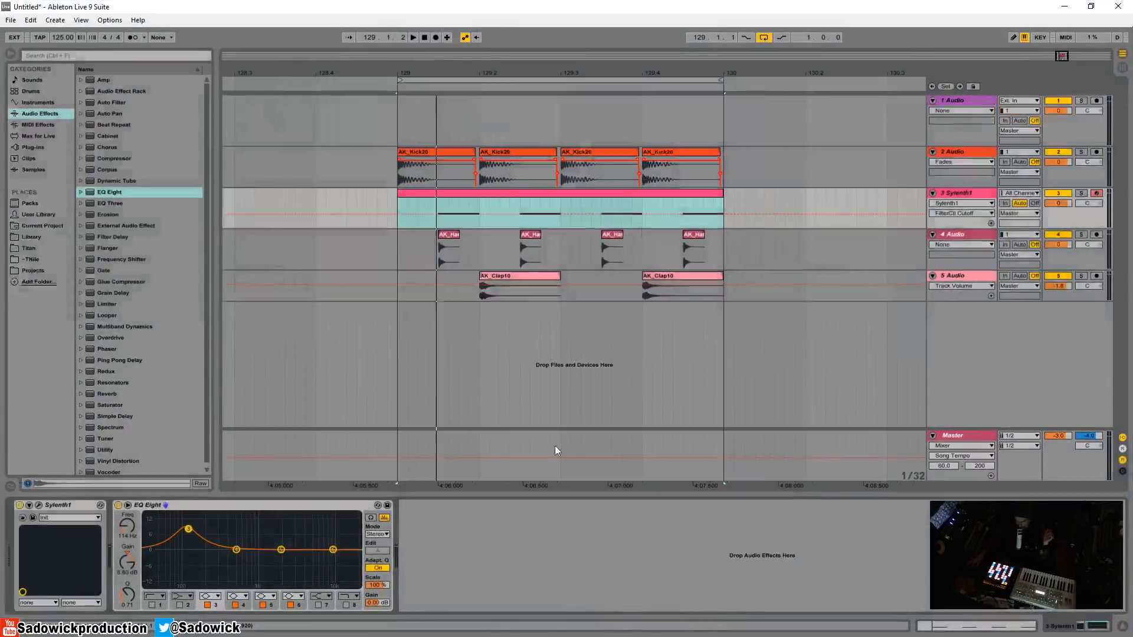
Move EQ Eight's band 3 to about 69.5 Hz with a boost of about 7.6 dB, and play the loop
drag(188, 529, 199, 544)
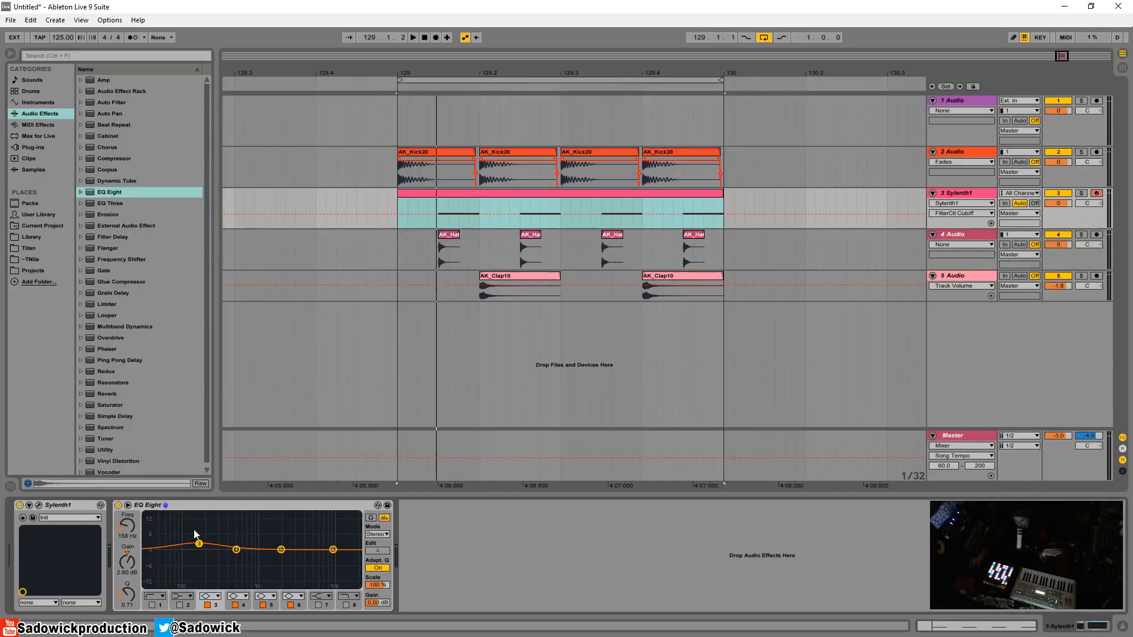
drag(198, 544, 167, 533)
key(space)
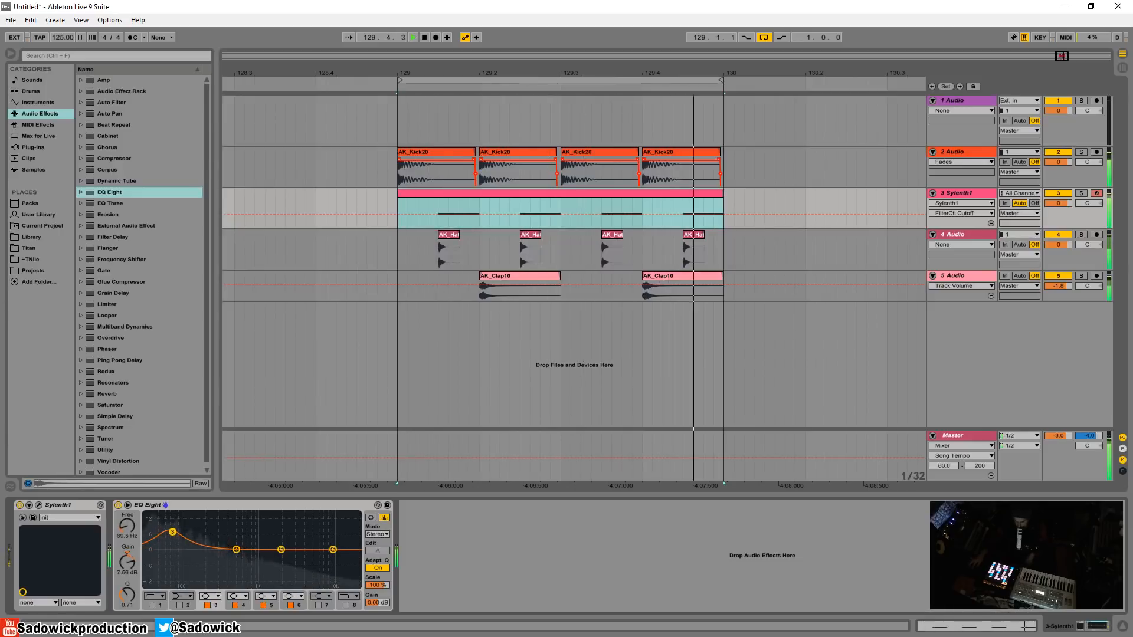
Turn off EQ Eight and insert an Auto Filter between it and Sylenth1 on the bass track
click(119, 504)
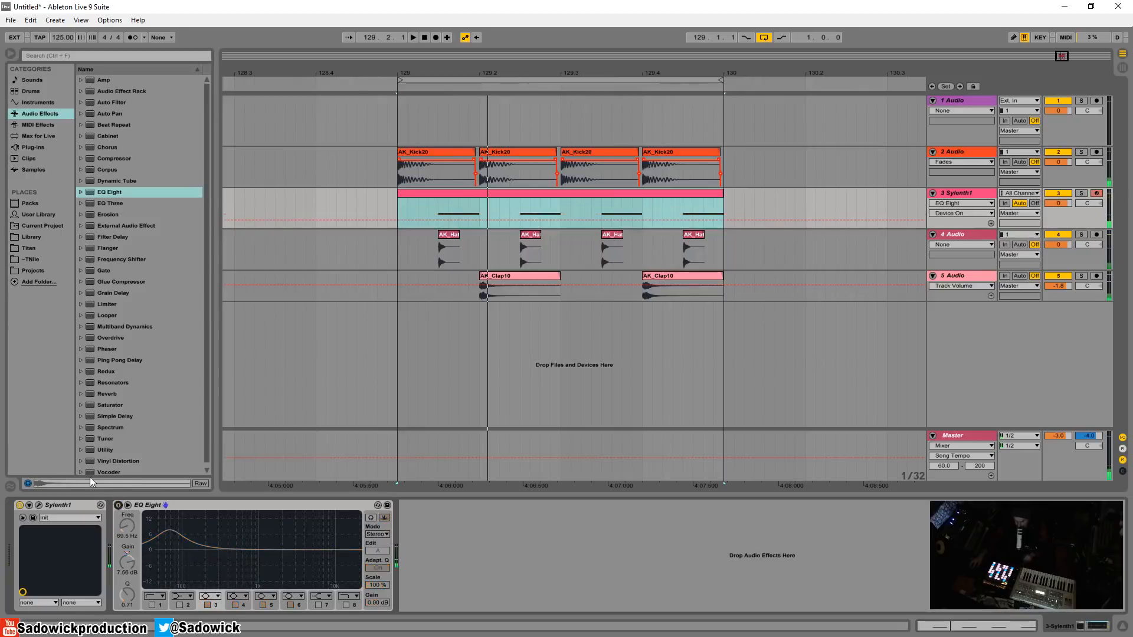
click(111, 102)
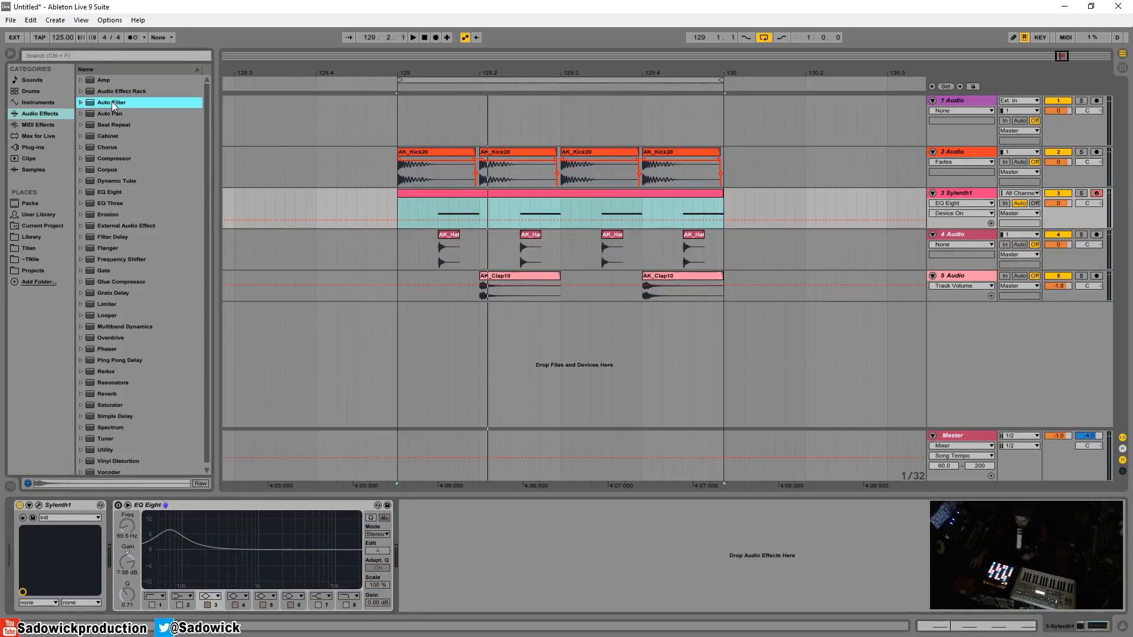
click(119, 505)
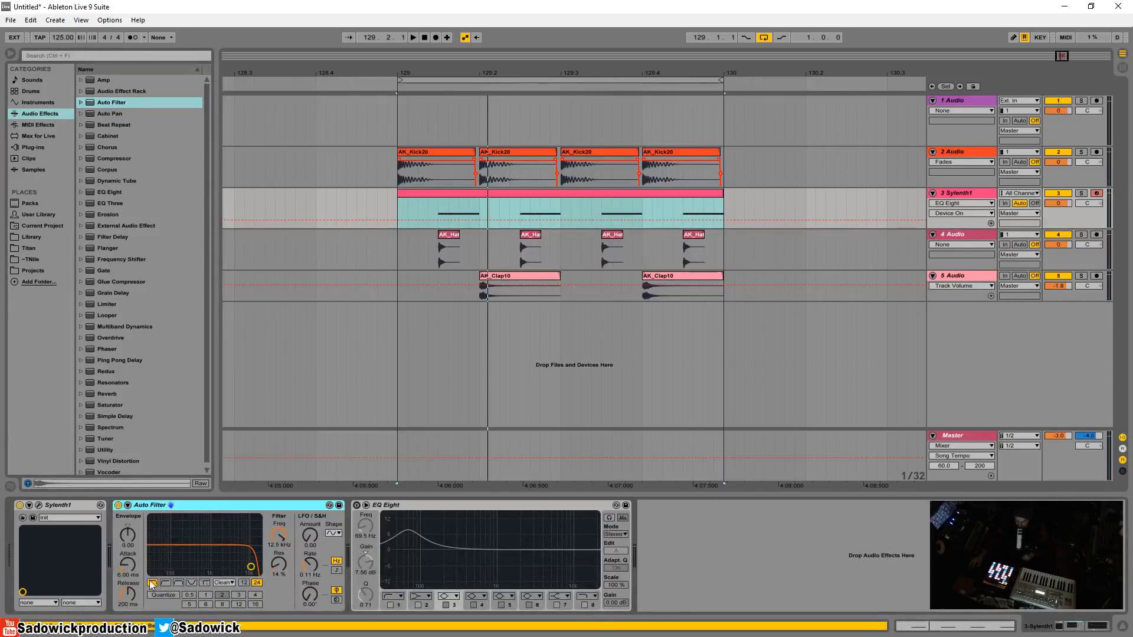
Set Auto Filter to high-pass with the cutoff at about 92 Hz and resonance at about 61%, auditioning it in the loop
click(166, 582)
drag(280, 536, 156, 553)
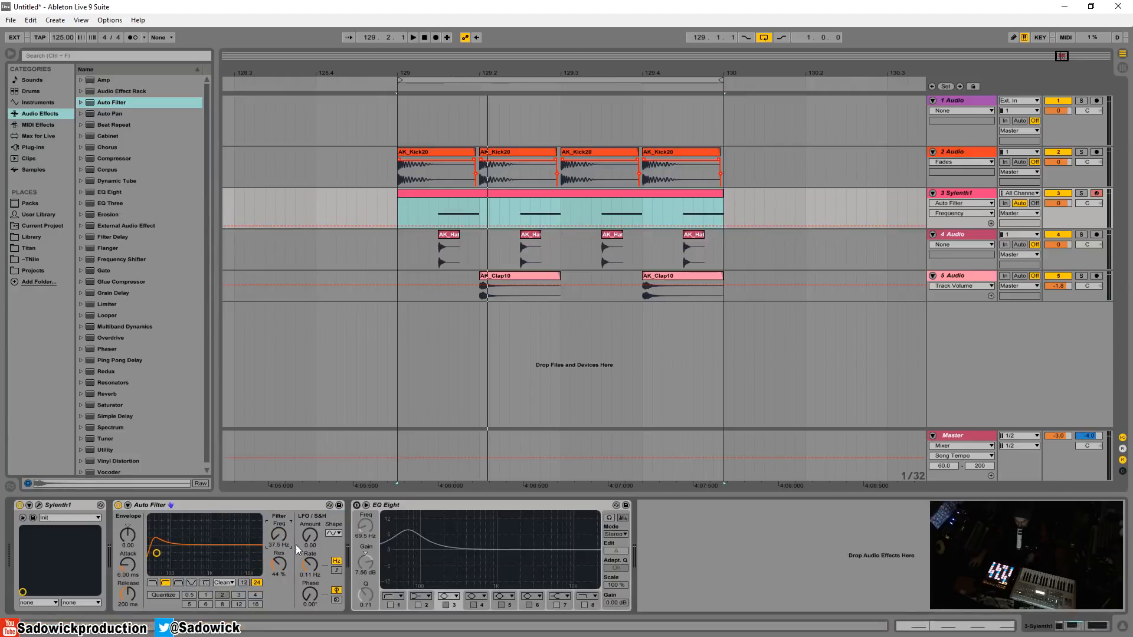
key(space)
drag(279, 536, 279, 529)
drag(164, 553, 171, 545)
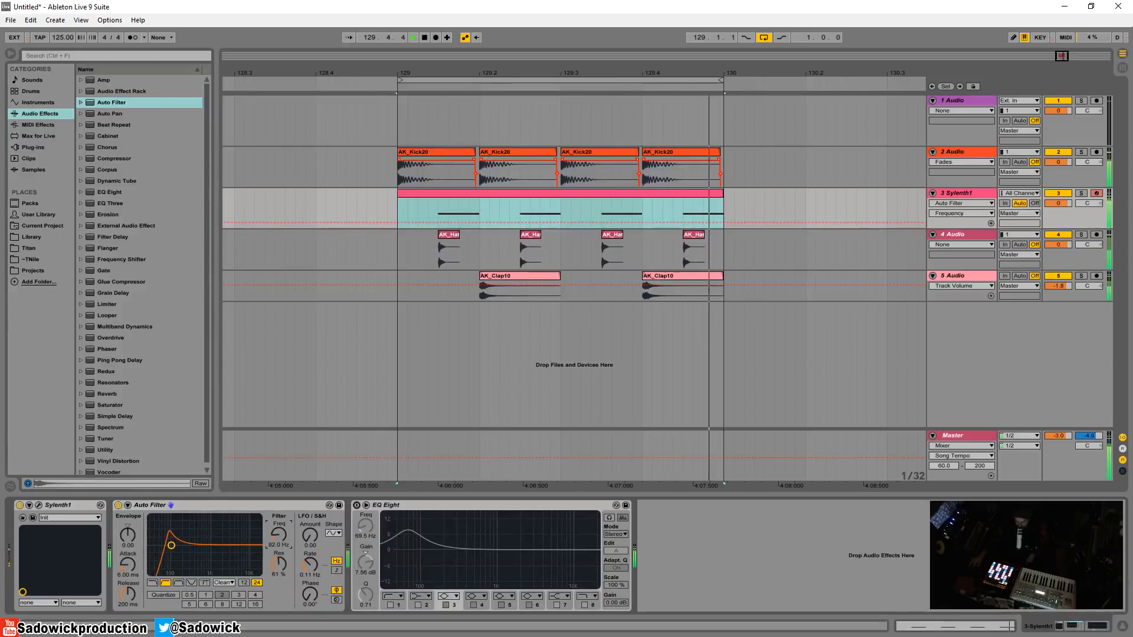
key(space)
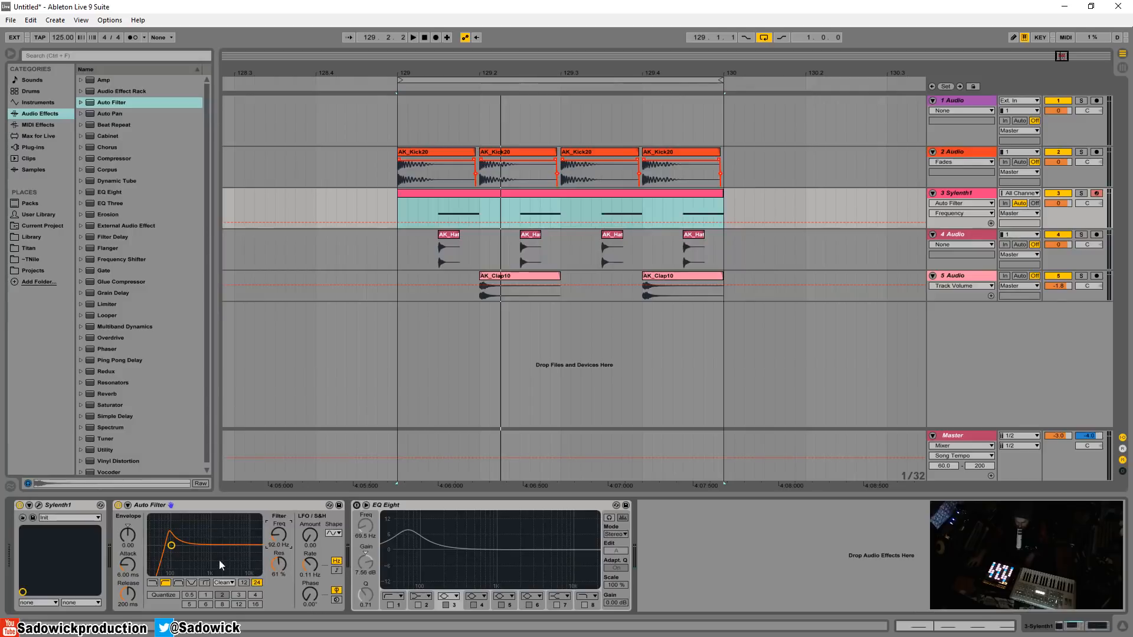
Switch Auto Filter's circuit to OSR and set its drive to about 4.7 dB while playing the loop
click(224, 583)
click(226, 601)
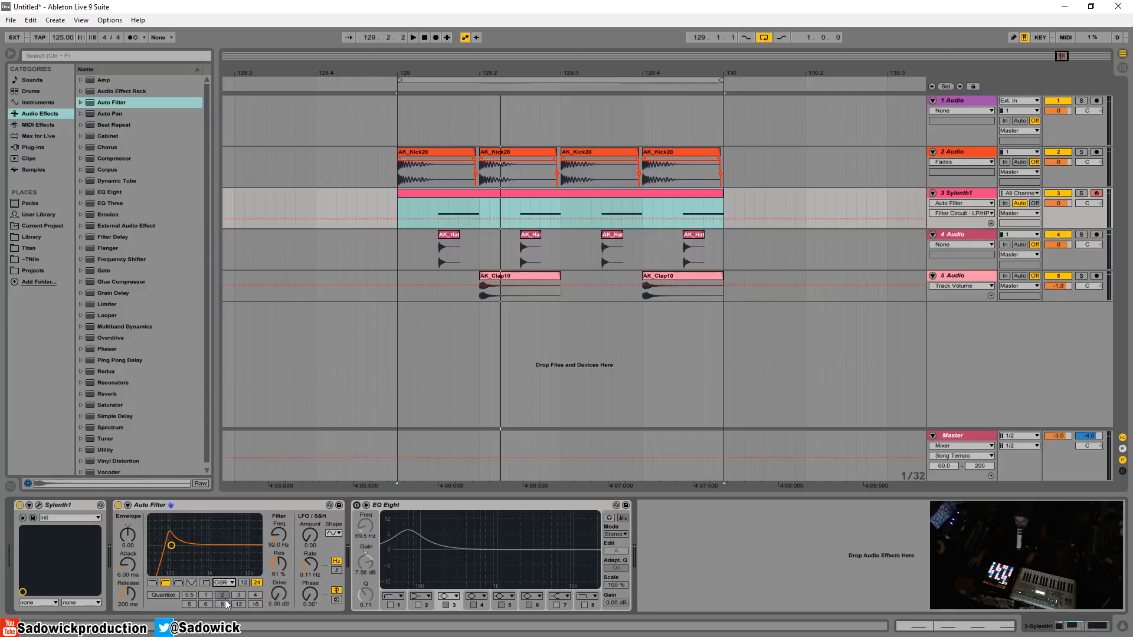
click(279, 593)
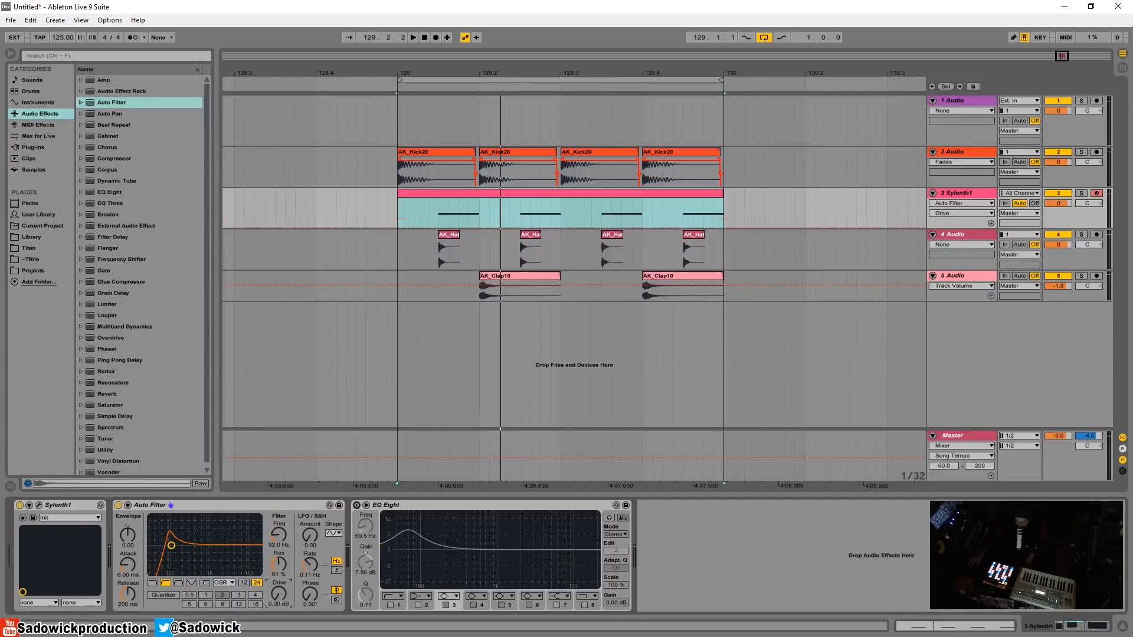
drag(279, 594, 279, 535)
key(space)
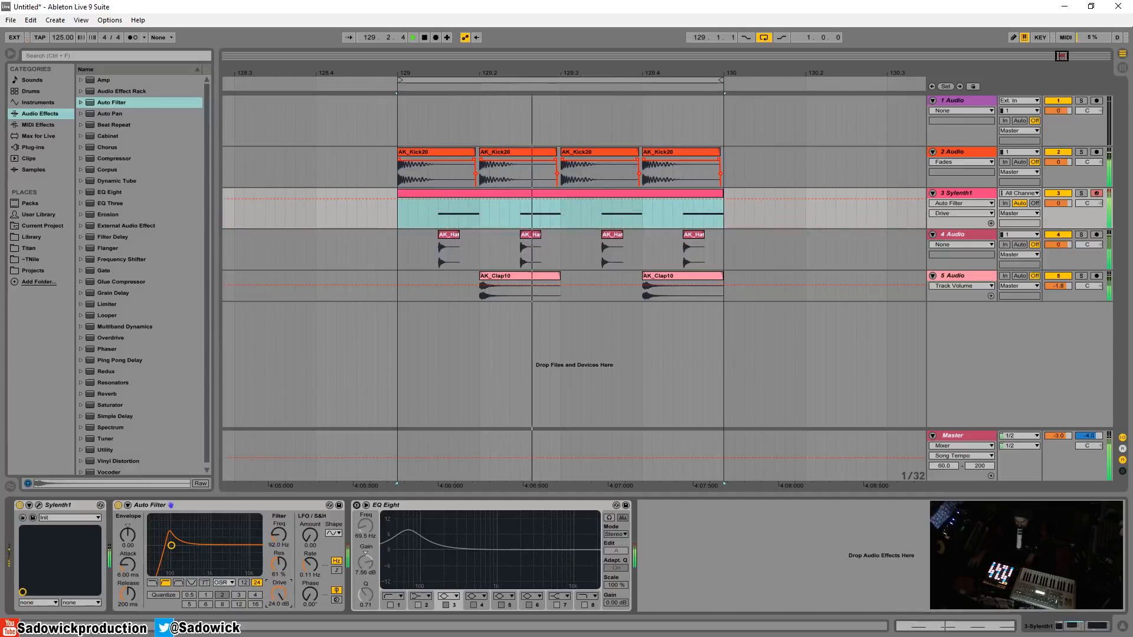
mouse_move(278, 593)
mouse_down()
mouse_move(279, 634)
mouse_move(278, 601)
mouse_up()
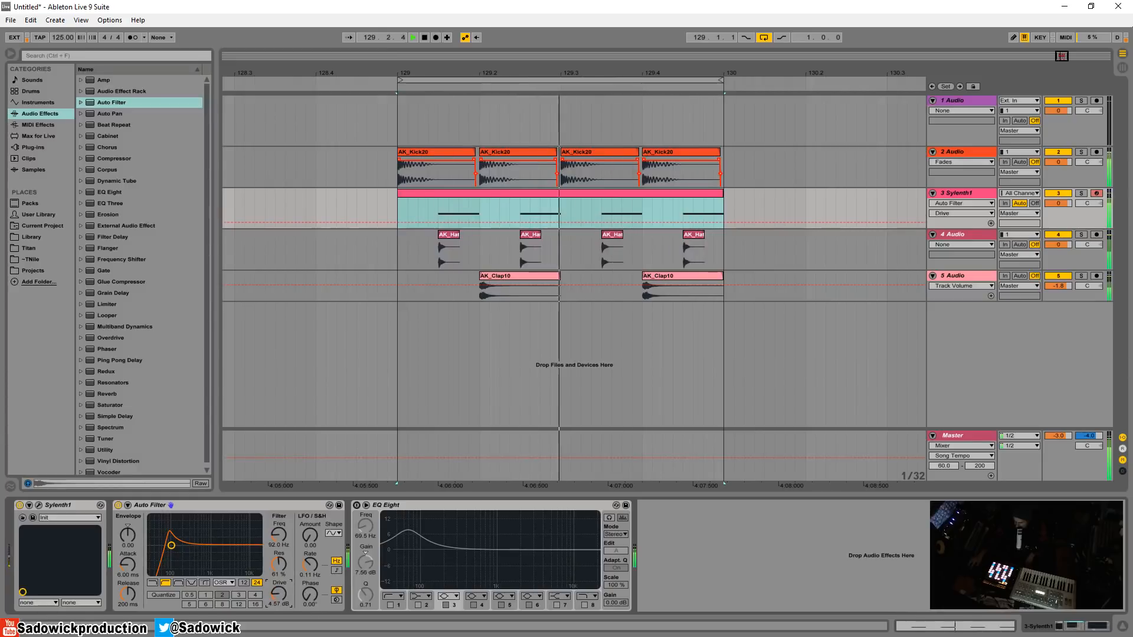
key(space)
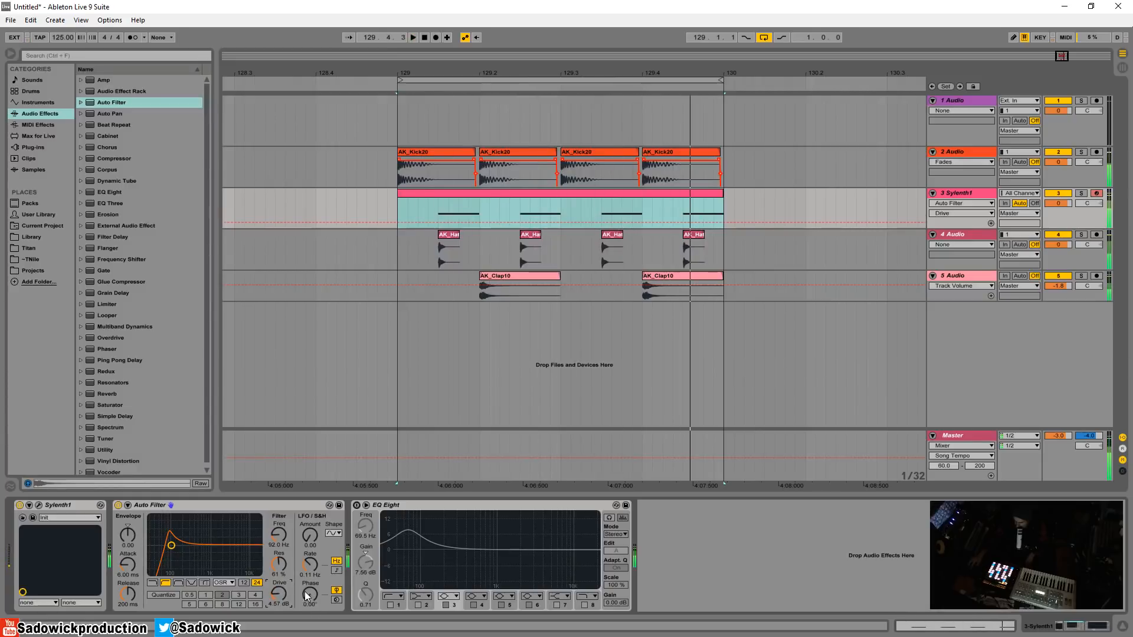
Collapse the EQ Eight and Auto Filter devices and make the Sylenth1 track slightly taller
double_click(421, 504)
double_click(154, 505)
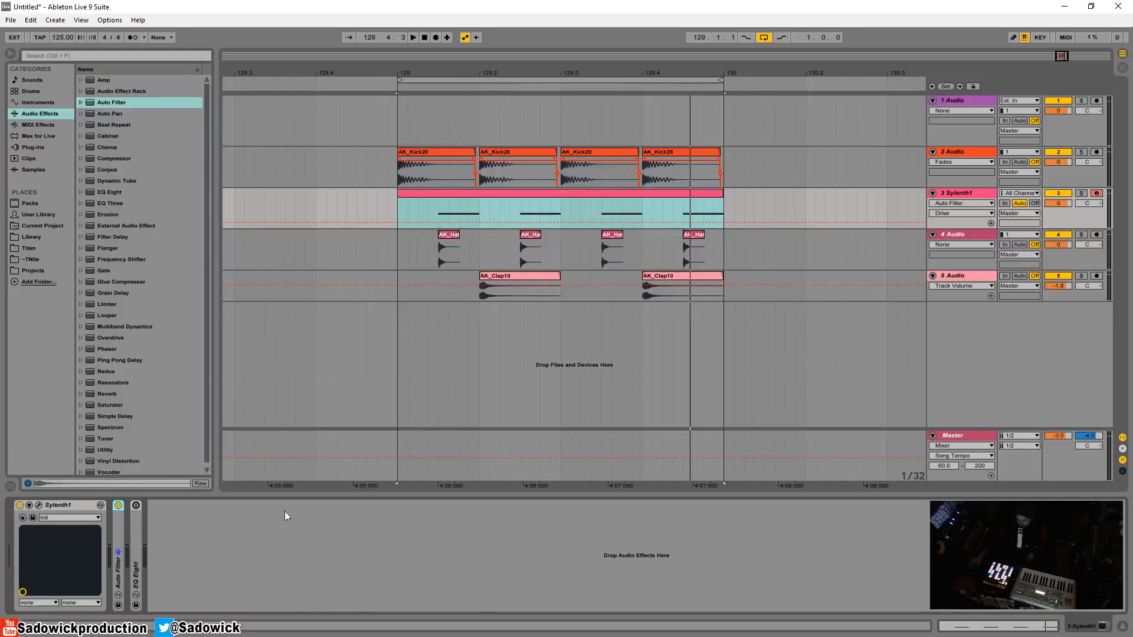
drag(1074, 218, 1077, 229)
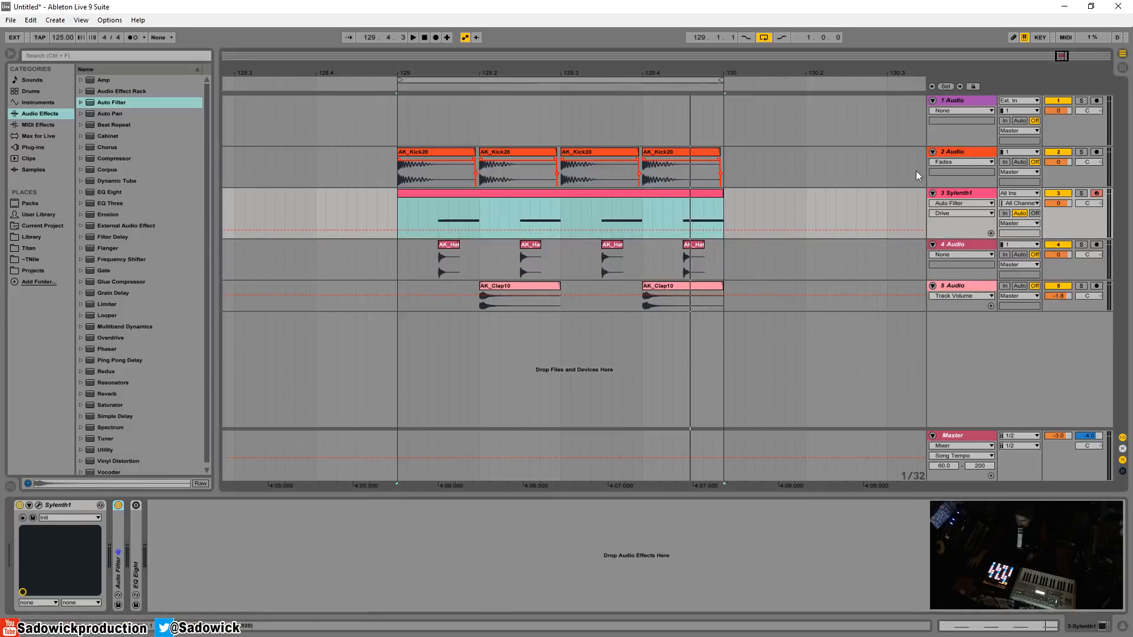
Play the loop and open the Sylenth1 clip's notes to examine the bass pattern
click(561, 192)
key(space)
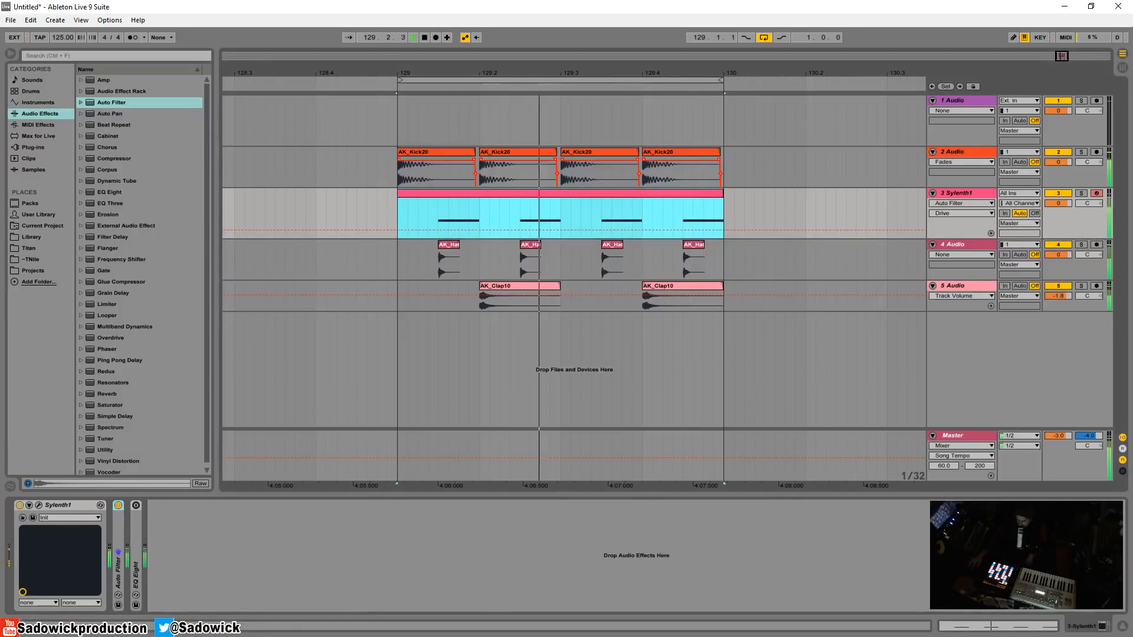
double_click(477, 193)
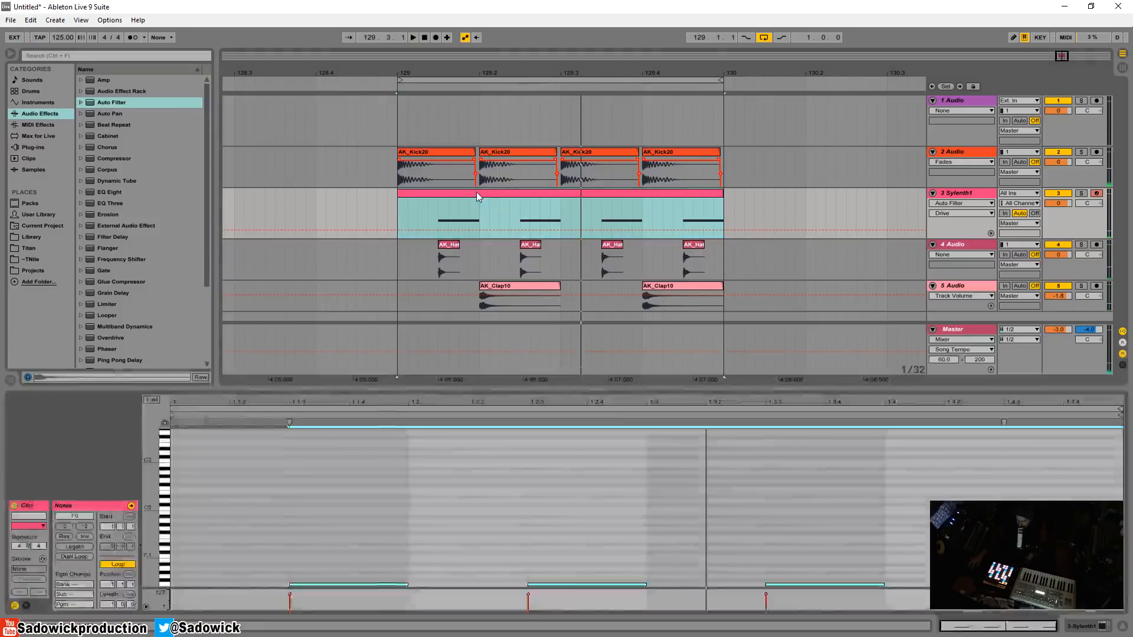
scroll(385, 451, down, 3)
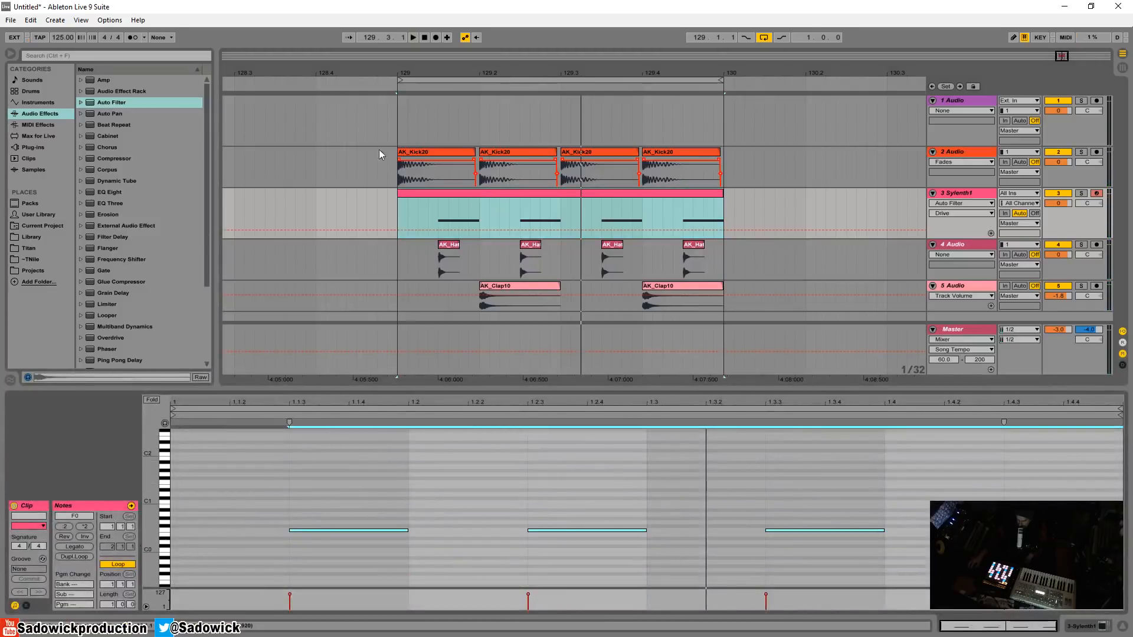
Delete the kick, Sylenth1, hat and clap tracks, keeping only 1 Audio, and set the tempo to 140 BPM
click(12, 21)
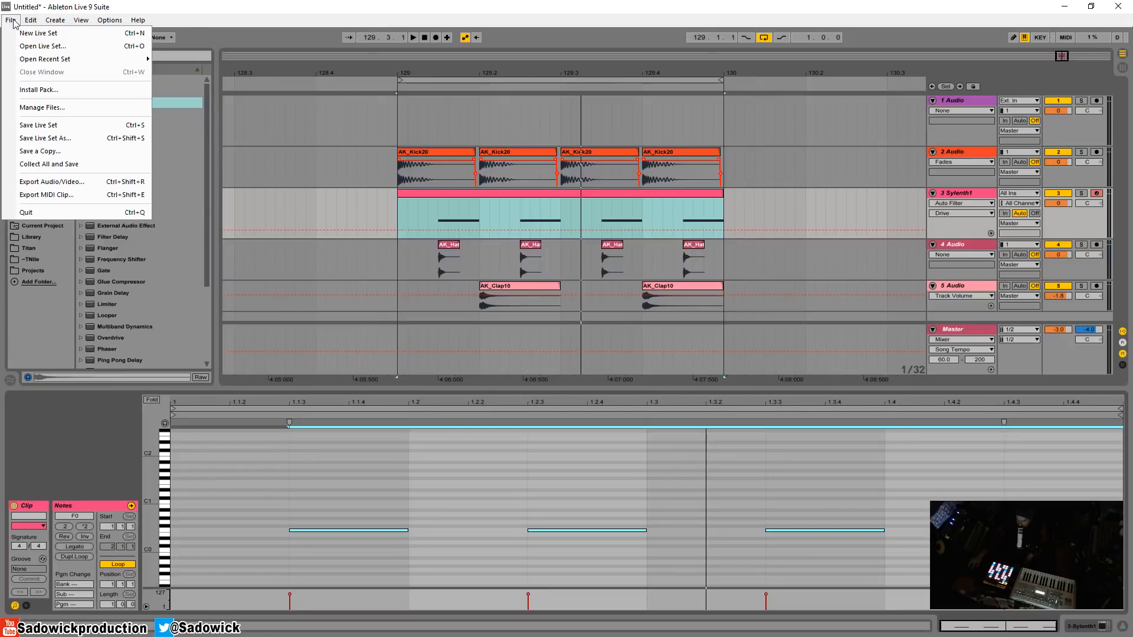
click(963, 143)
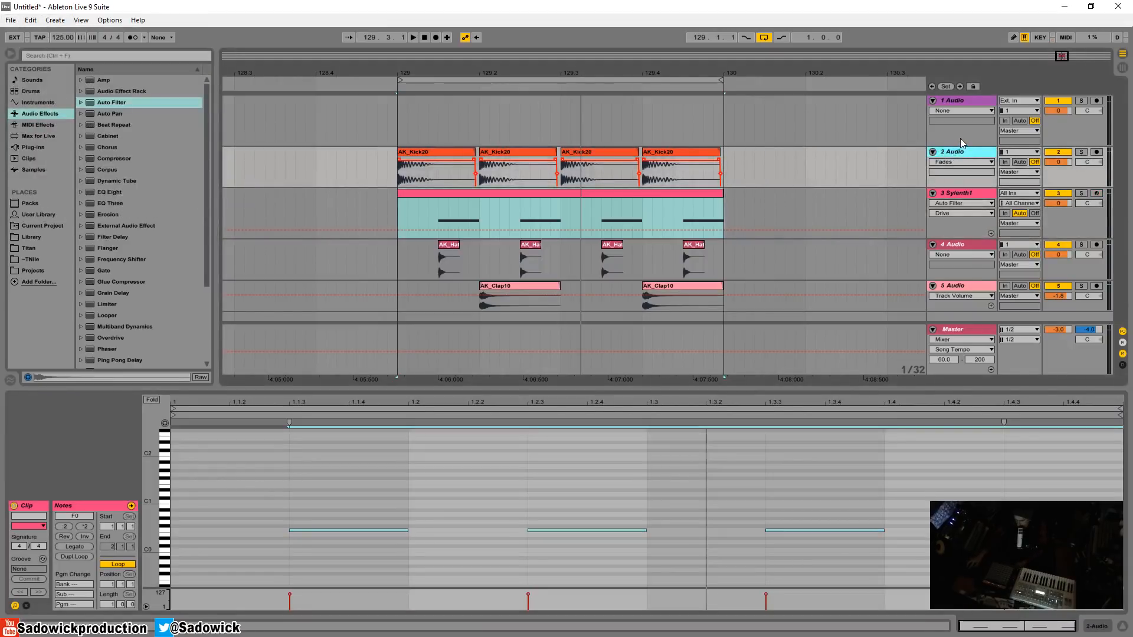
key(Delete)
key(Delete)
key(Delete)
key(Delete)
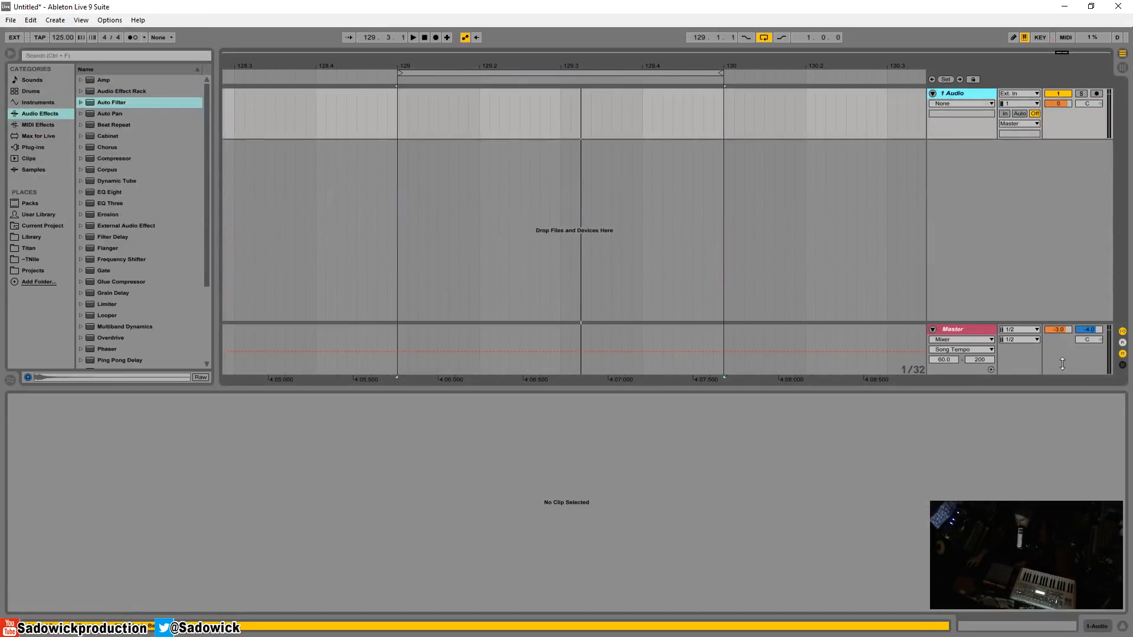
drag(1074, 389, 1074, 496)
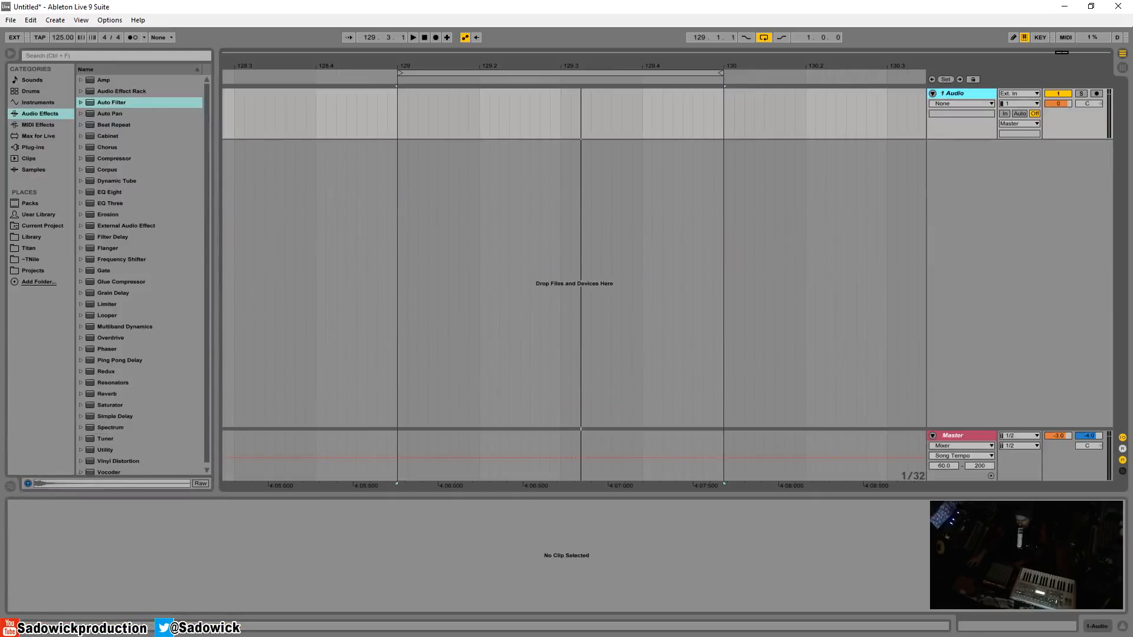
drag(66, 38, 66, 18)
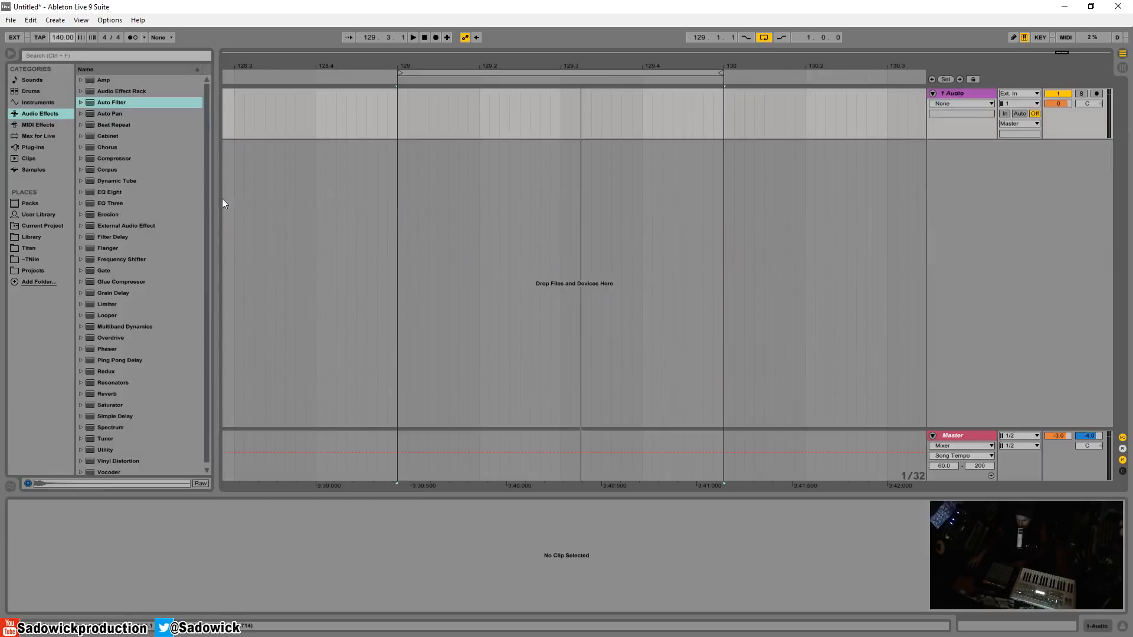
Show the Library place in the browser and collapse the expanded Loopmasters sample folder
click(34, 236)
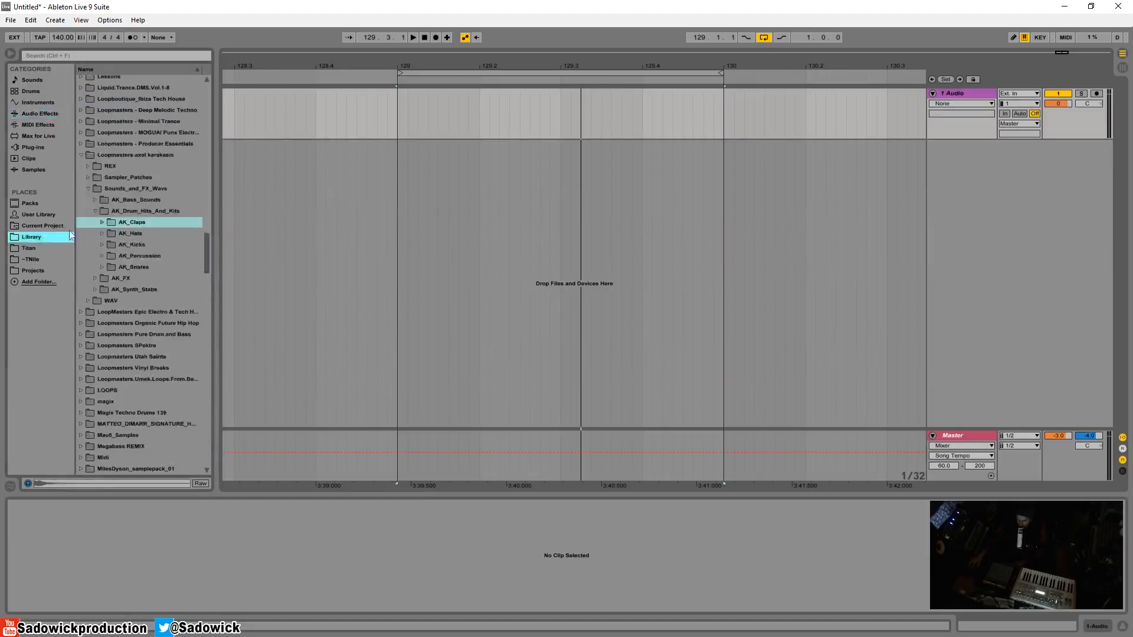
scroll(102, 219, up, 2)
click(81, 223)
scroll(88, 233, up, 3)
scroll(87, 232, up, 10)
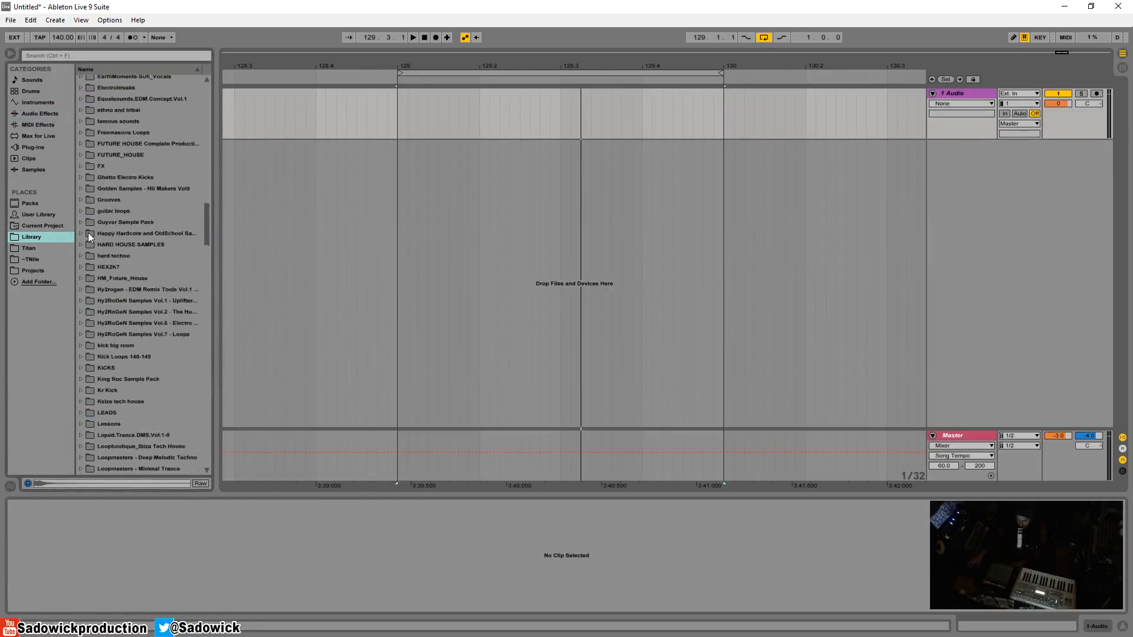
drag(209, 219, 214, 115)
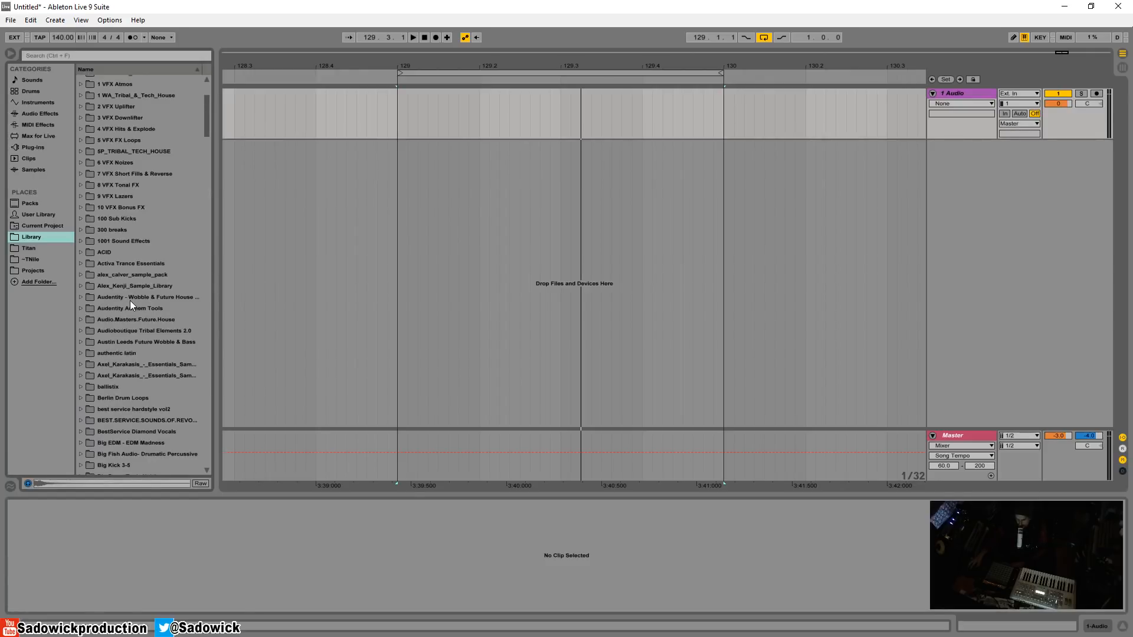
Expand the Library folder club sounds 3 through VEC3 Bassdrums to VEC3 Clubby Kicks
scroll(131, 304, down, 8)
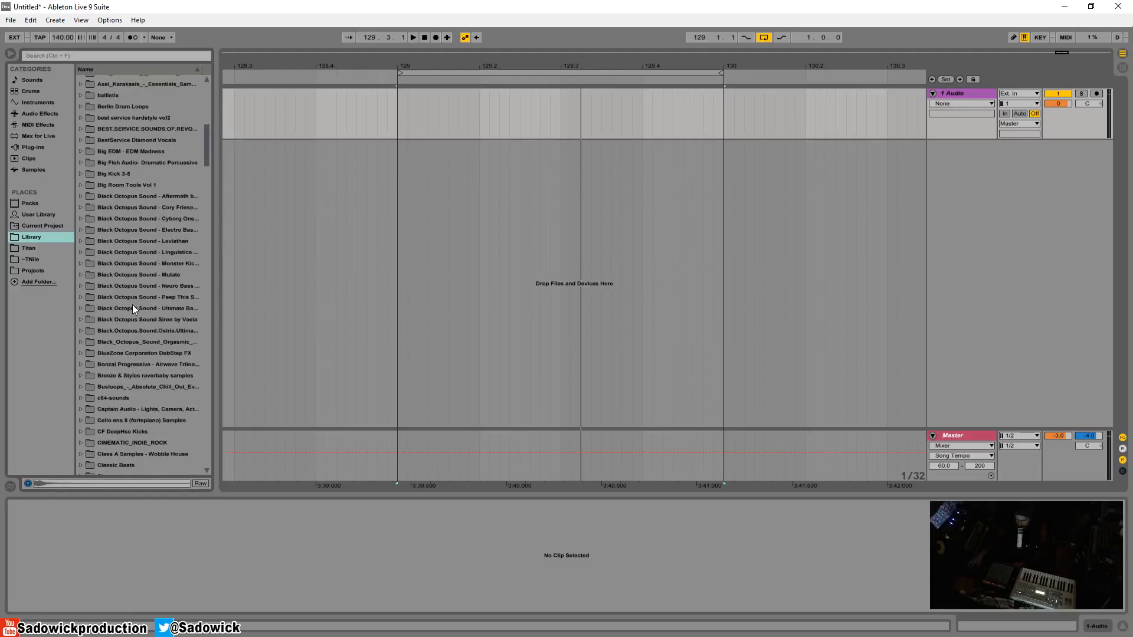
scroll(116, 351, down, 5)
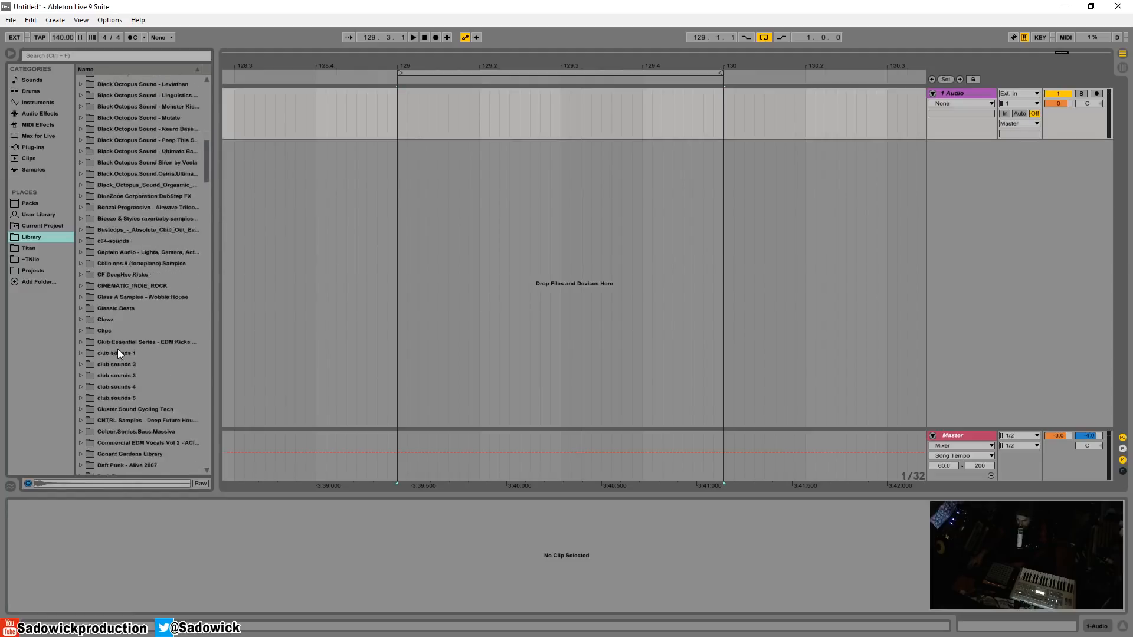
click(80, 375)
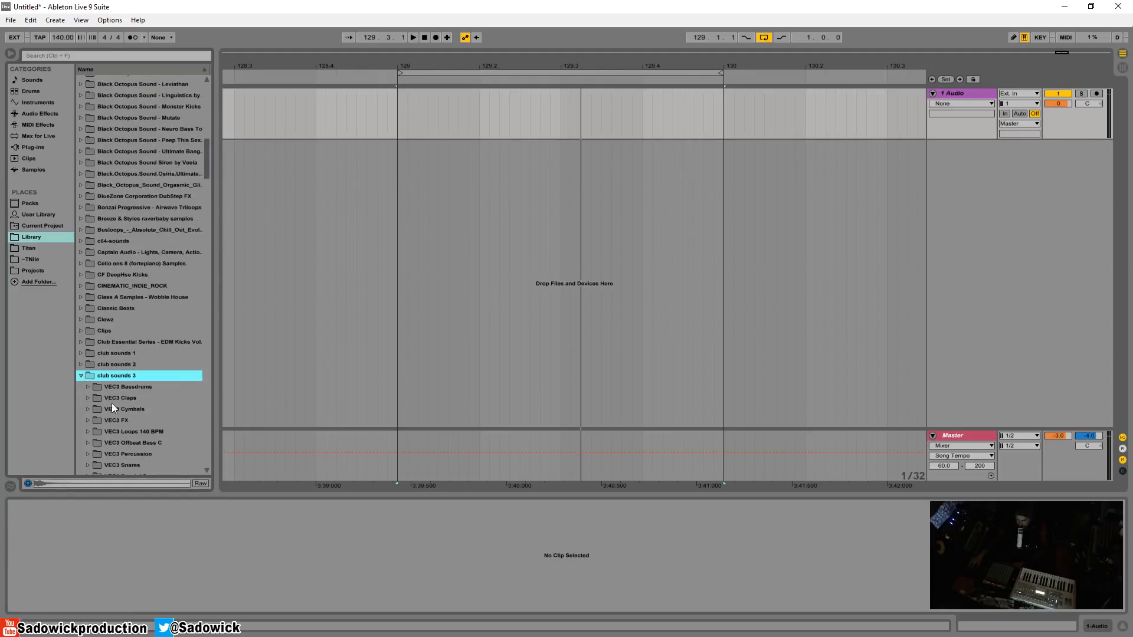
scroll(161, 401, down, 1)
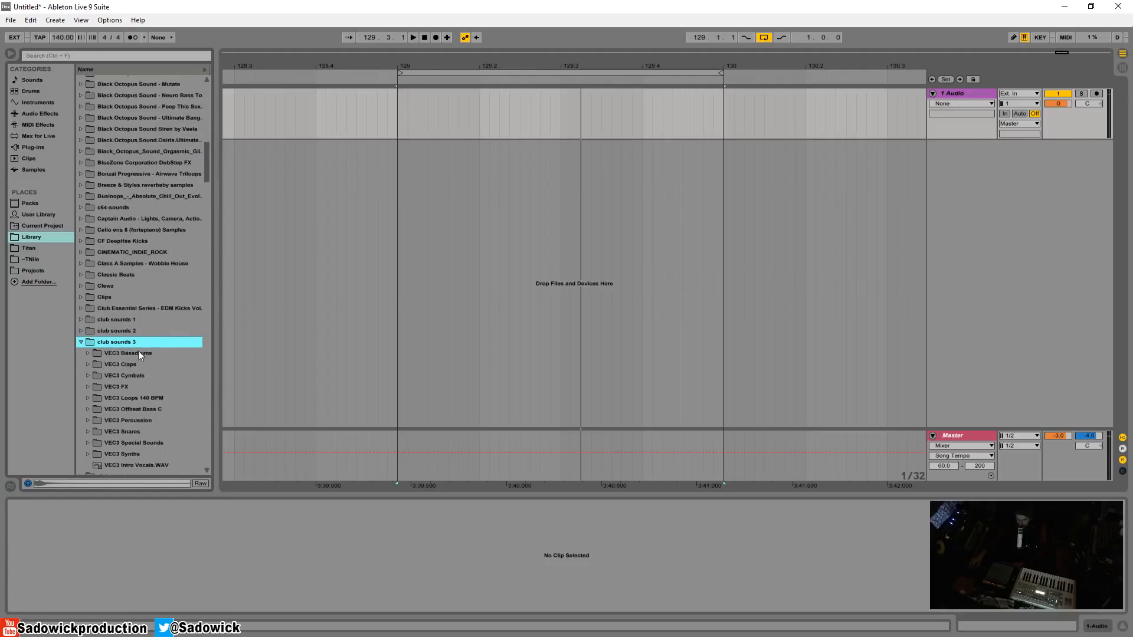
click(89, 353)
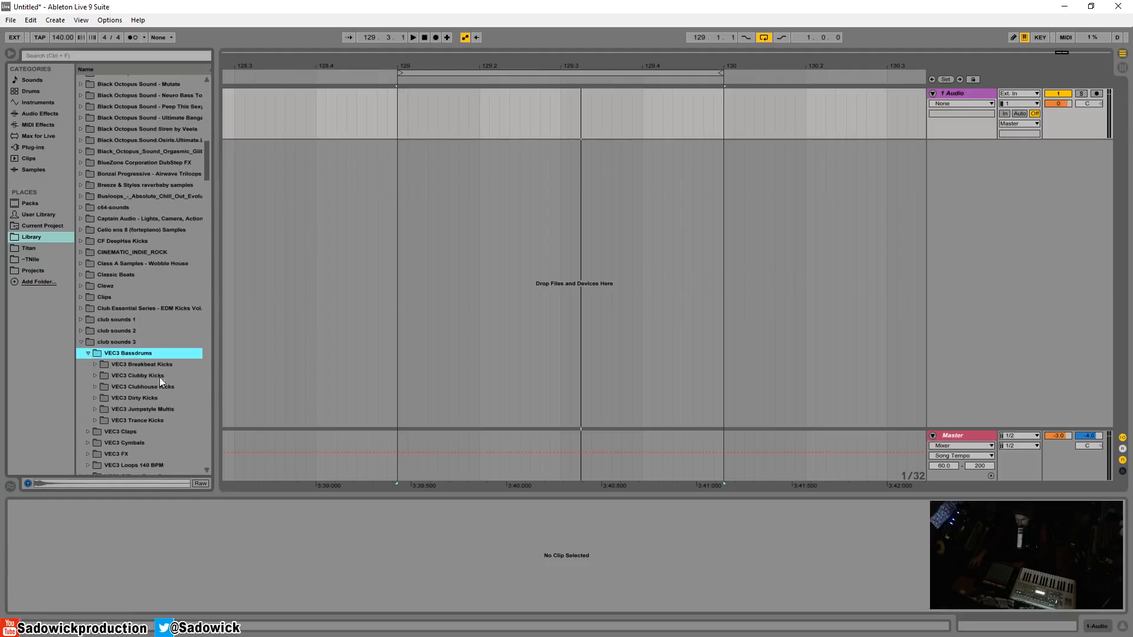
click(94, 376)
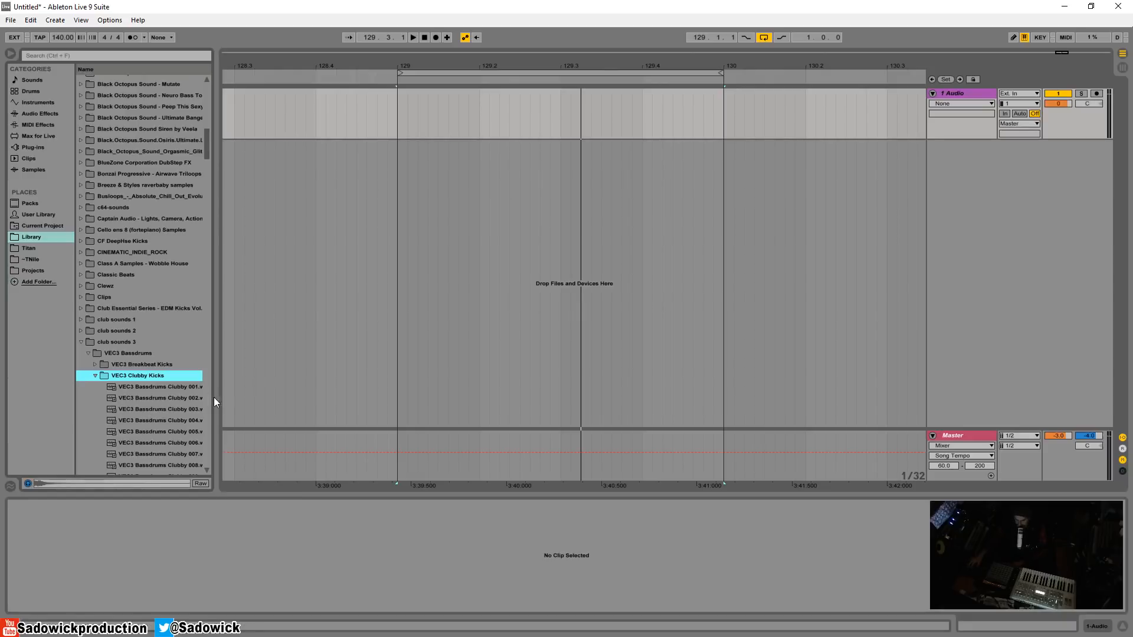
Widen the browser, preview the Clubby kicks, and place VEC3 Bassdrums Clubby 005.wav on a new audio track at 129.3
drag(214, 399, 245, 405)
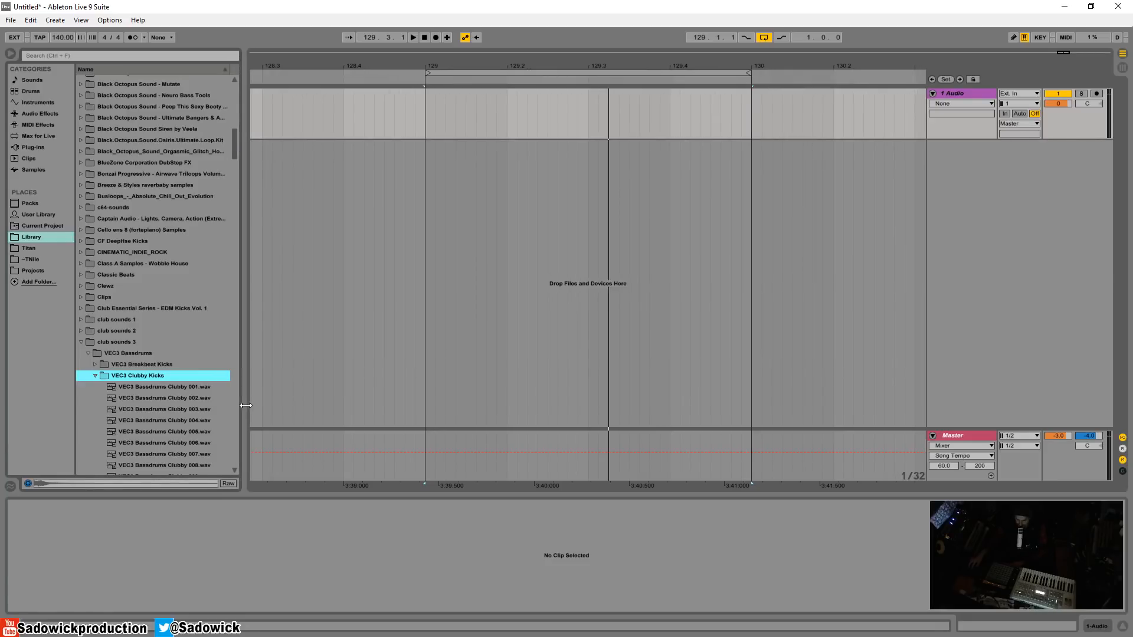
click(171, 388)
key(Down)
key(Down)
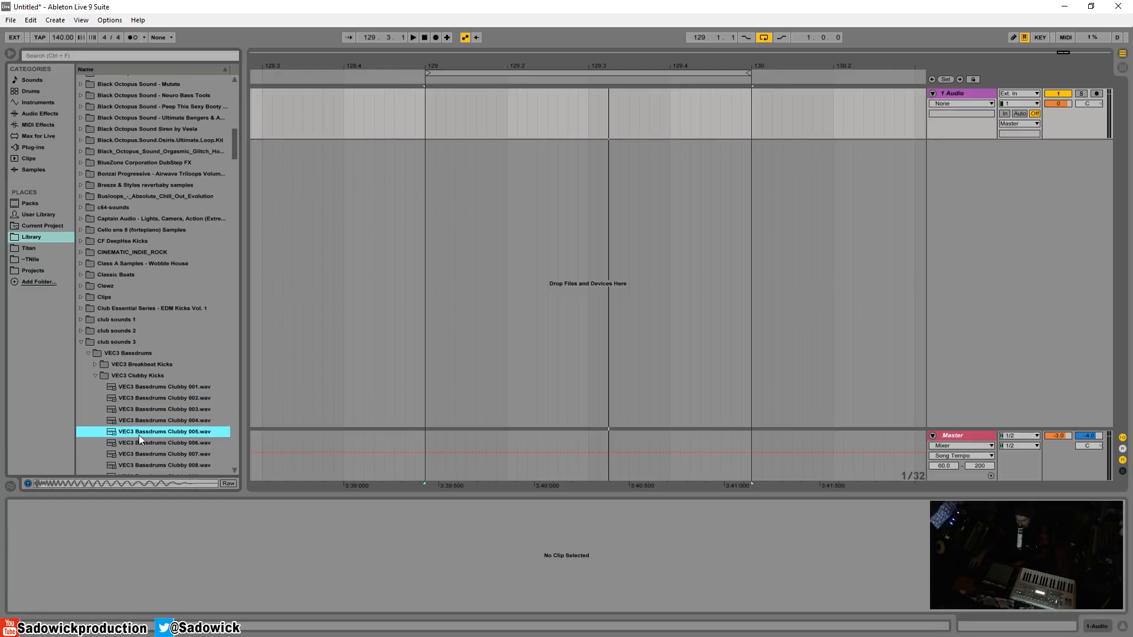
drag(139, 434, 600, 255)
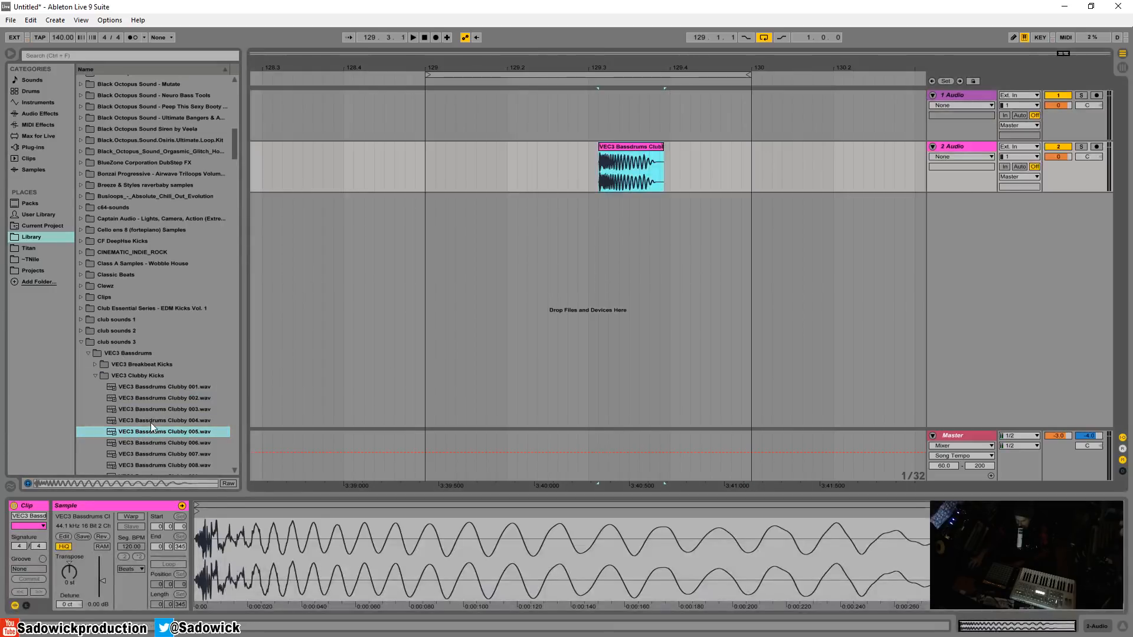
Preview the VEC3 Trance Kicks samples and place VEC3 Bassdrums Trance 08.wav on a new audio track at bar 129
click(97, 376)
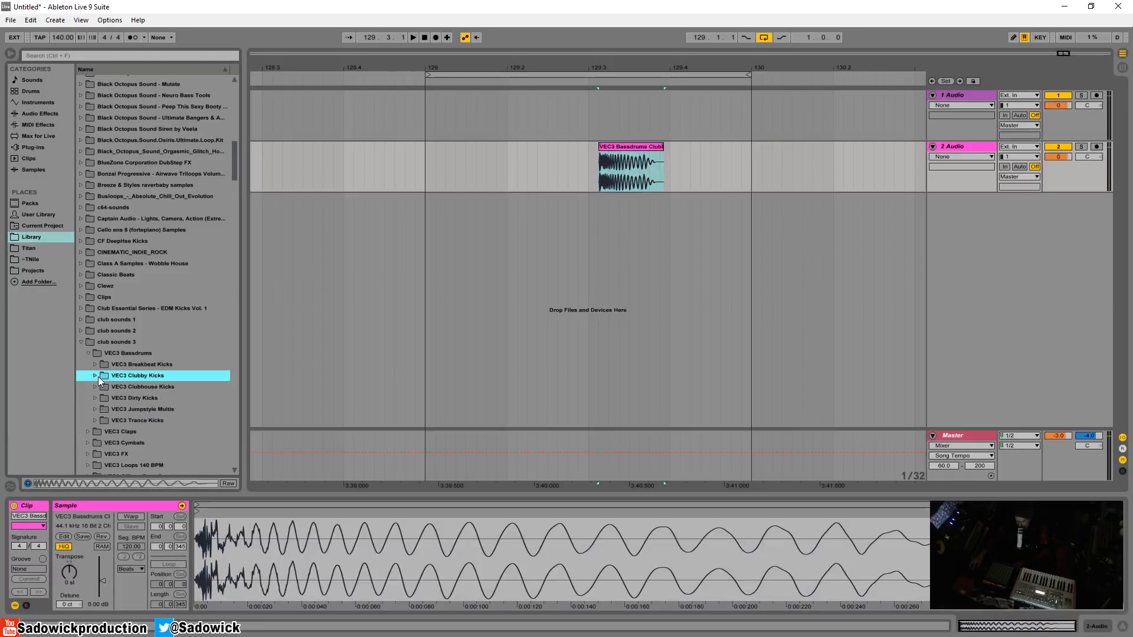
click(95, 420)
key(Down)
key(Down)
key(Down)
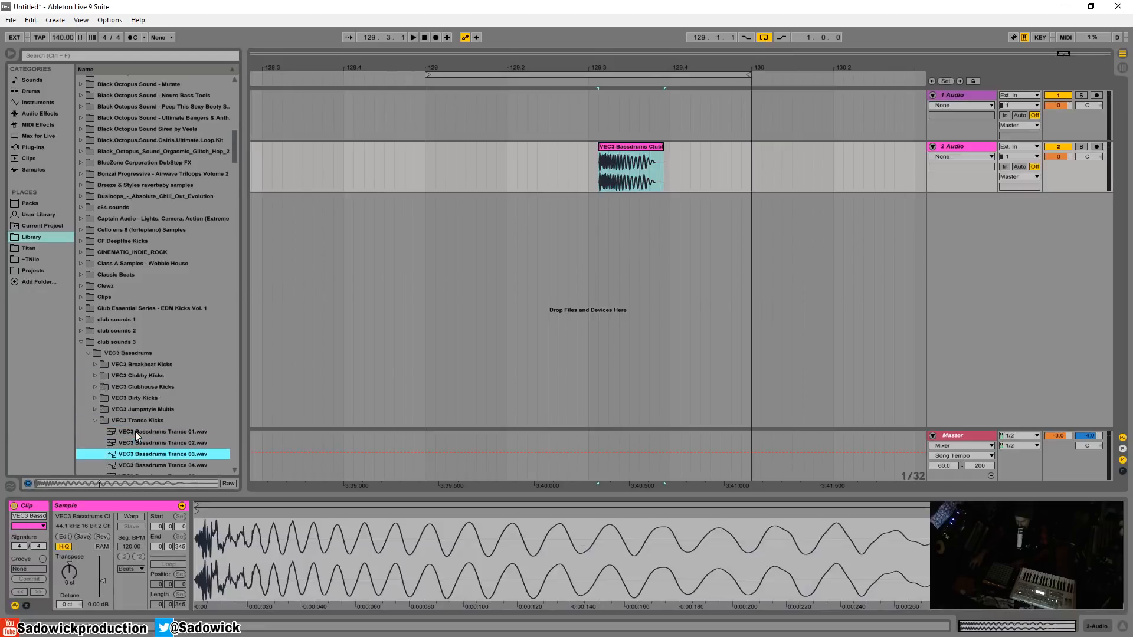
key(Down)
key(Down)
key(Down)
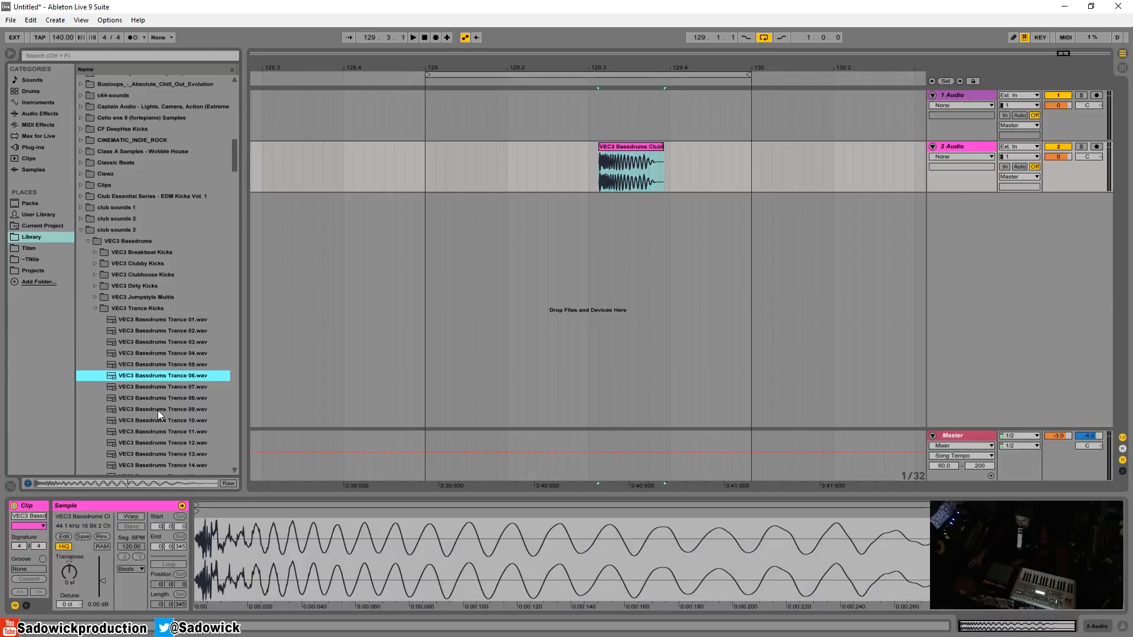
key(Down)
key(Down)
key(Down)
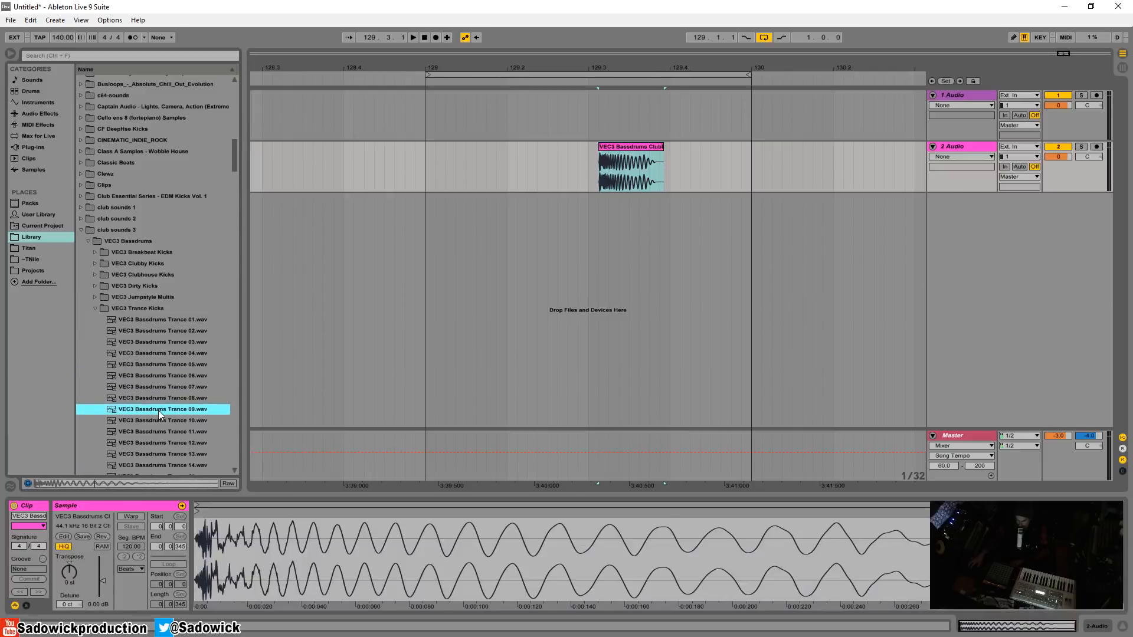
key(Up)
drag(166, 399, 428, 234)
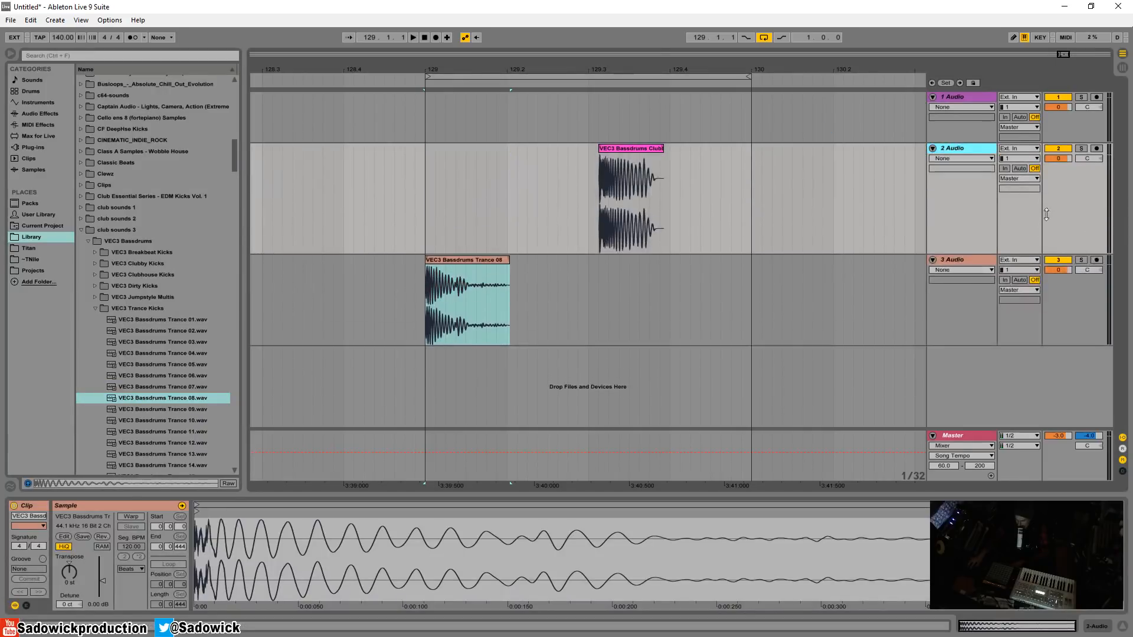
Mute the Clubby kick track, slightly trim the end of the Trance 08 clip and show its fades
click(1053, 150)
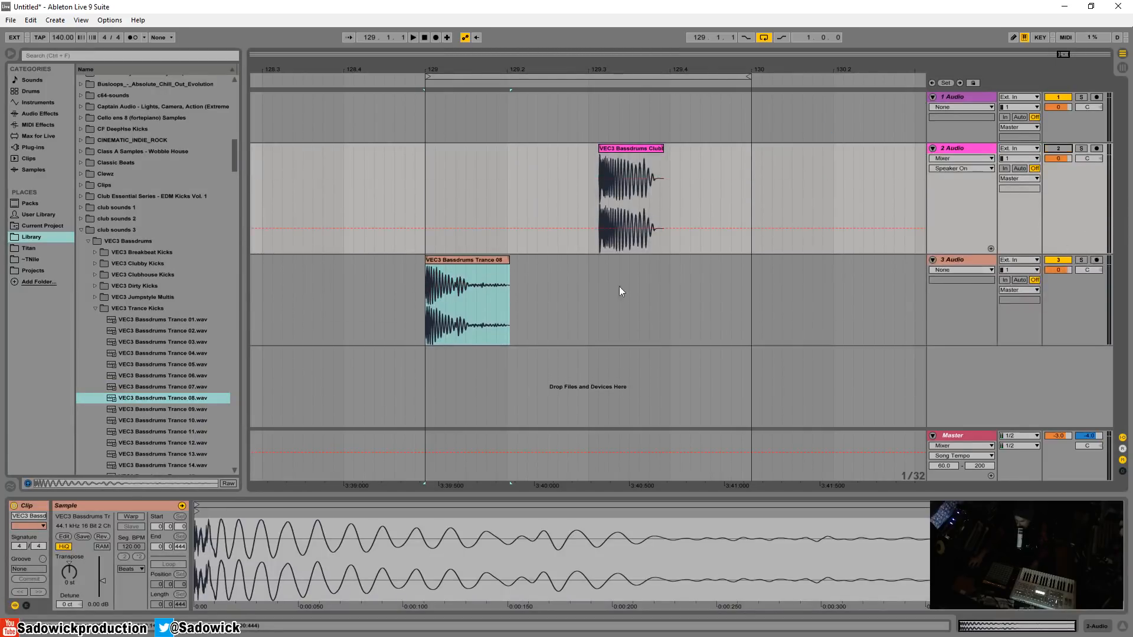
drag(509, 261, 499, 261)
right_click(473, 283)
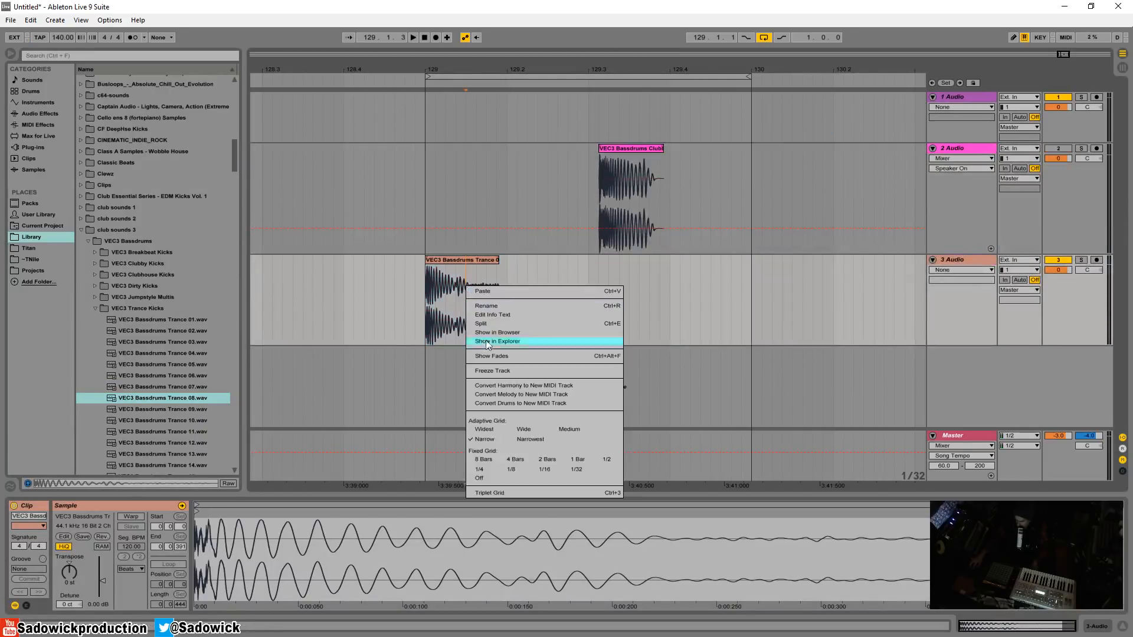
click(484, 342)
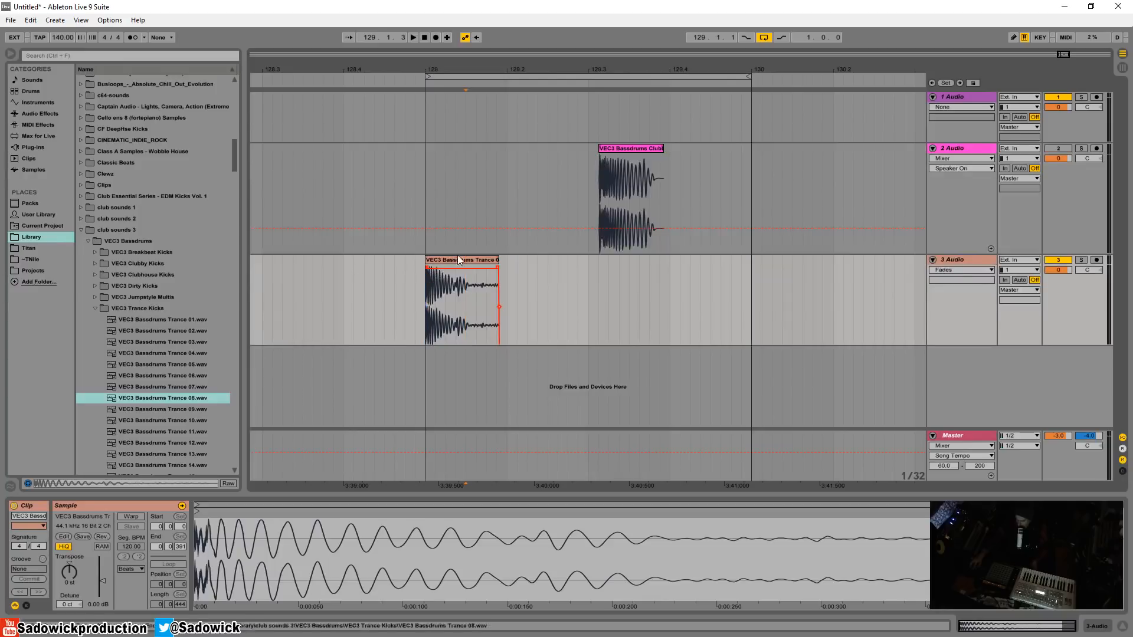
click(455, 295)
key(space)
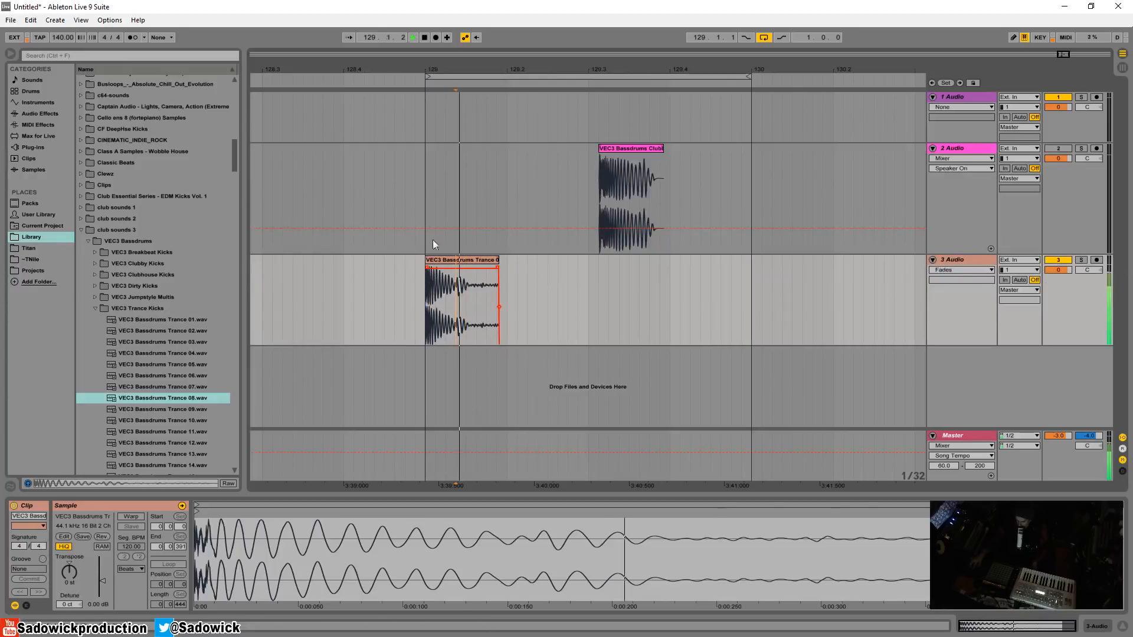
Shorten the Trance 08 kick with a curved fade-out over its tail, and audition it
click(443, 260)
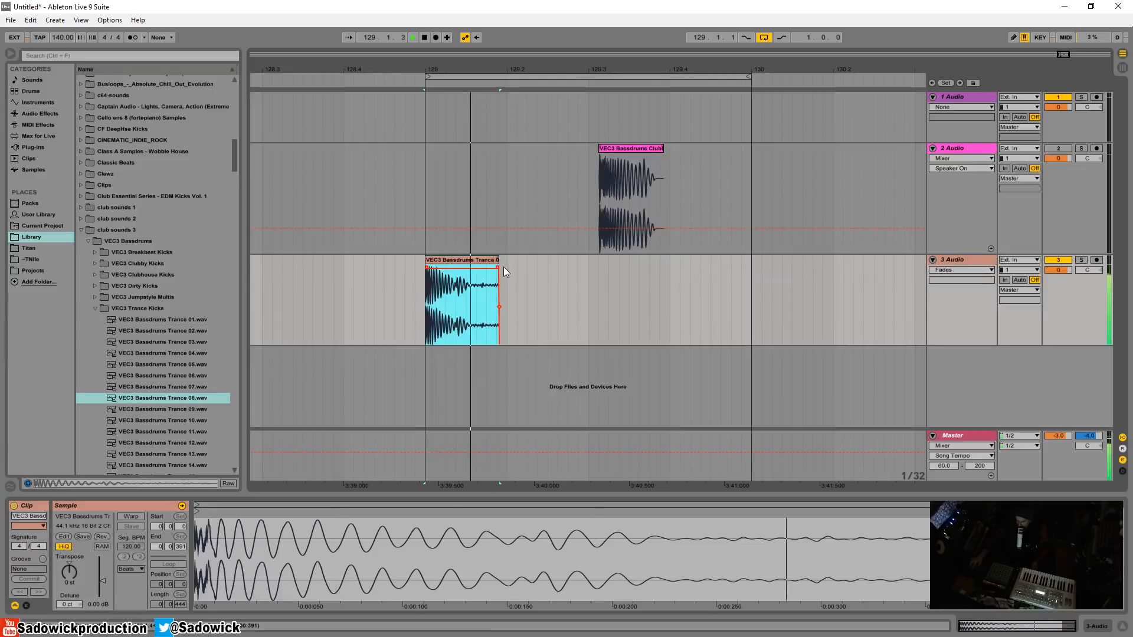
key(space)
drag(499, 267, 437, 278)
key(space)
key(space)
key(space)
key(space)
Duplicate the Trance 08 kick onto the remaining three beats of bar 129 and move its track above the Clubby kick track
key(ctrl+d)
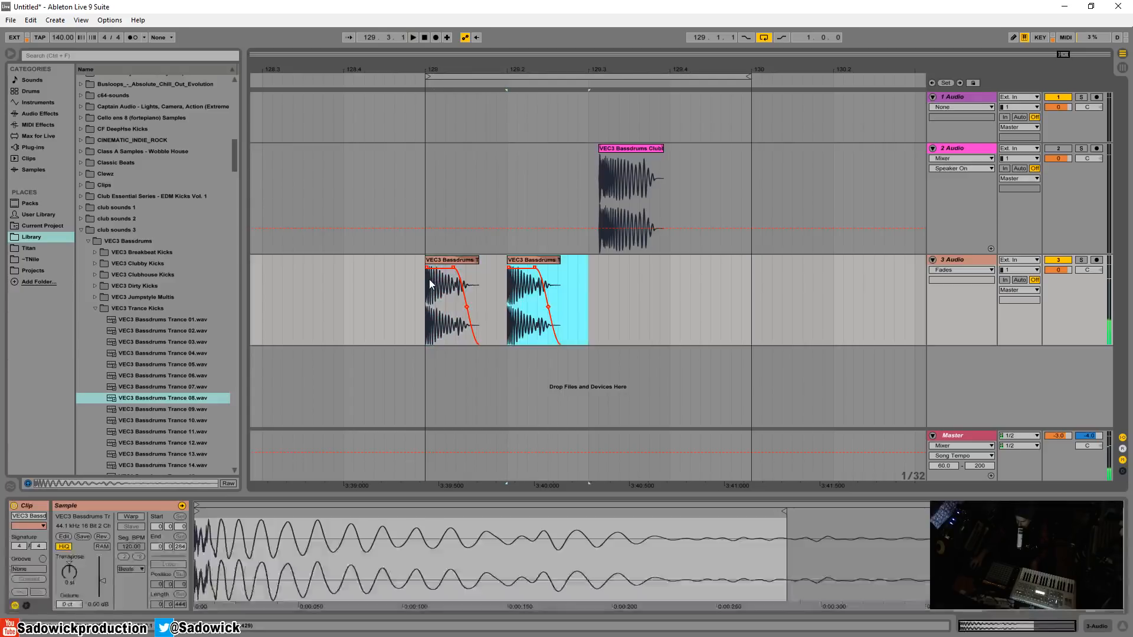
key(ctrl+d)
key(ctrl+d)
drag(950, 260, 941, 172)
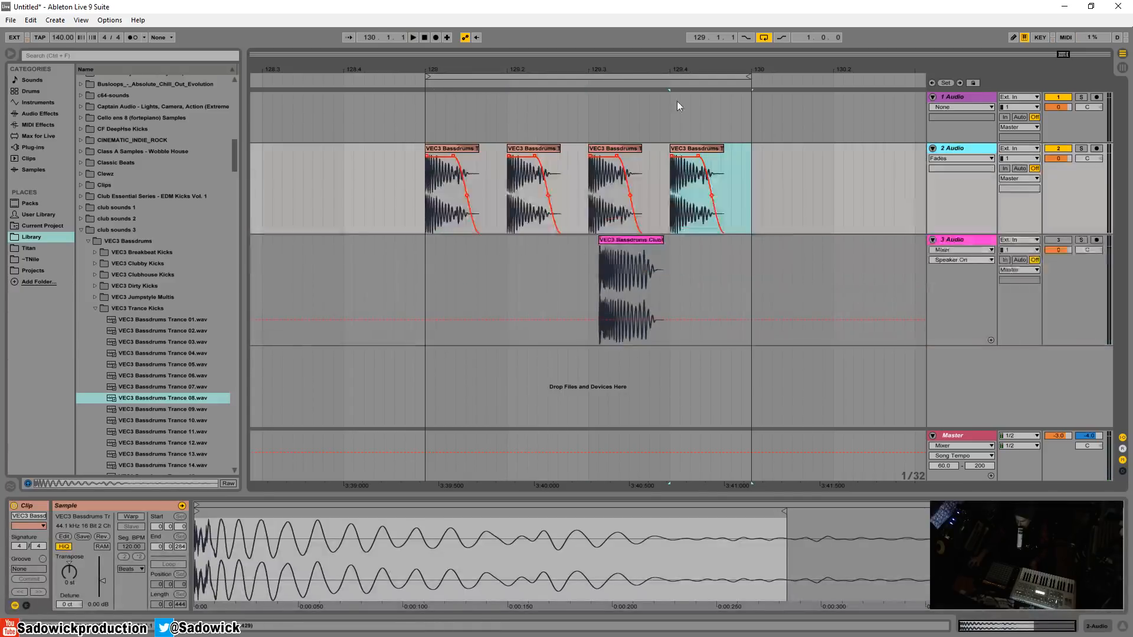
Solo the Clubby 005 track, trim the attack off the clip's start and show the clip's fades
click(1081, 239)
drag(618, 69, 617, 124)
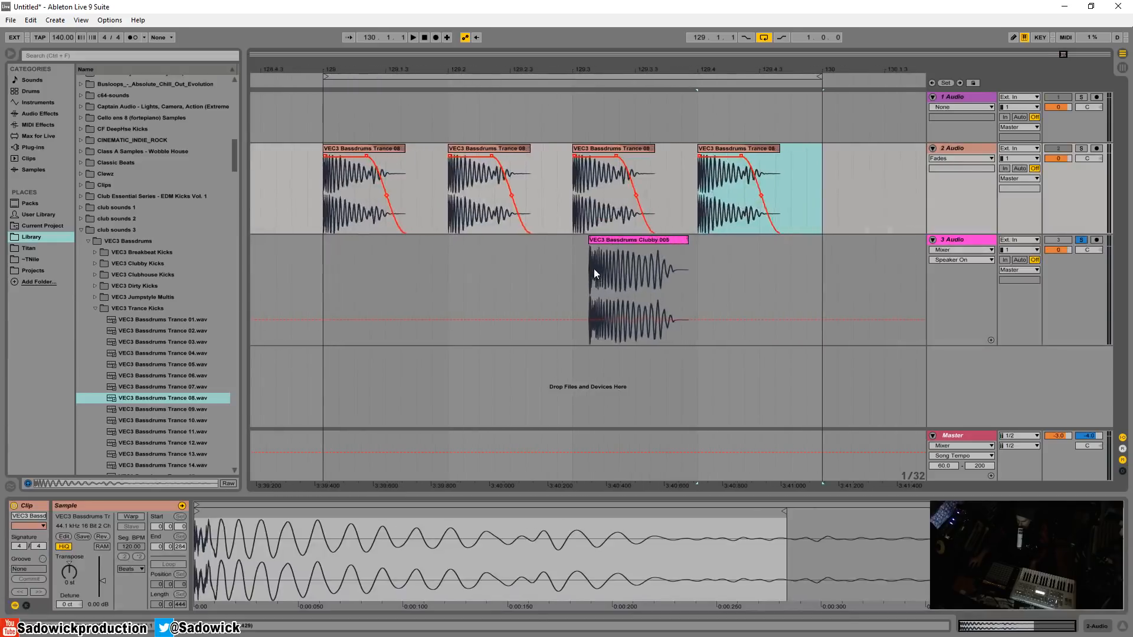
click(594, 273)
key(space)
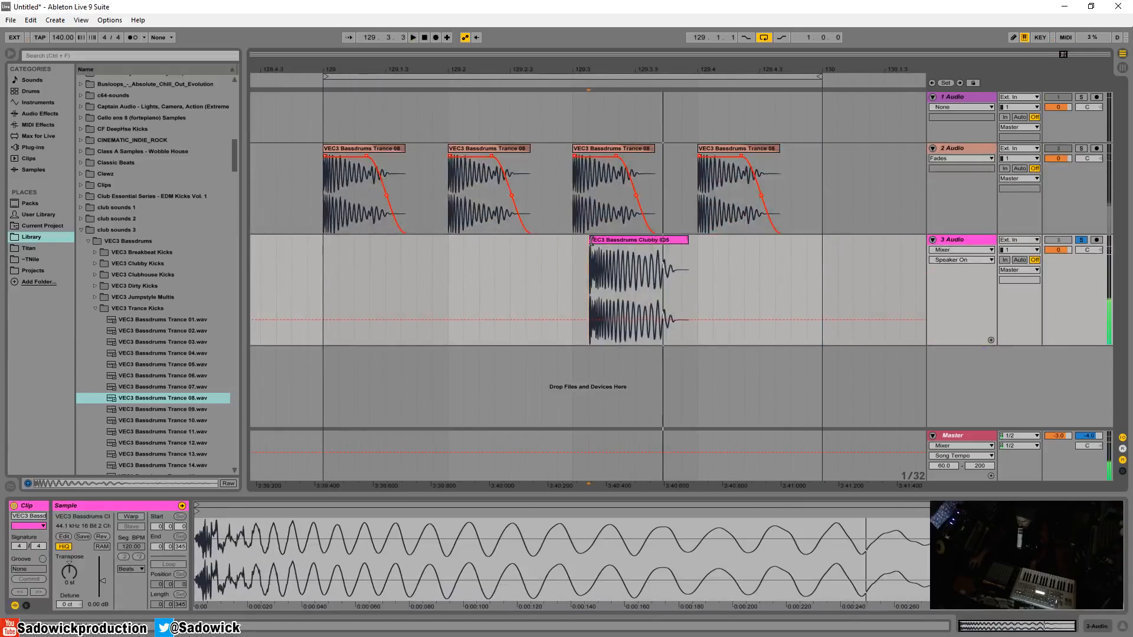
drag(589, 273, 604, 273)
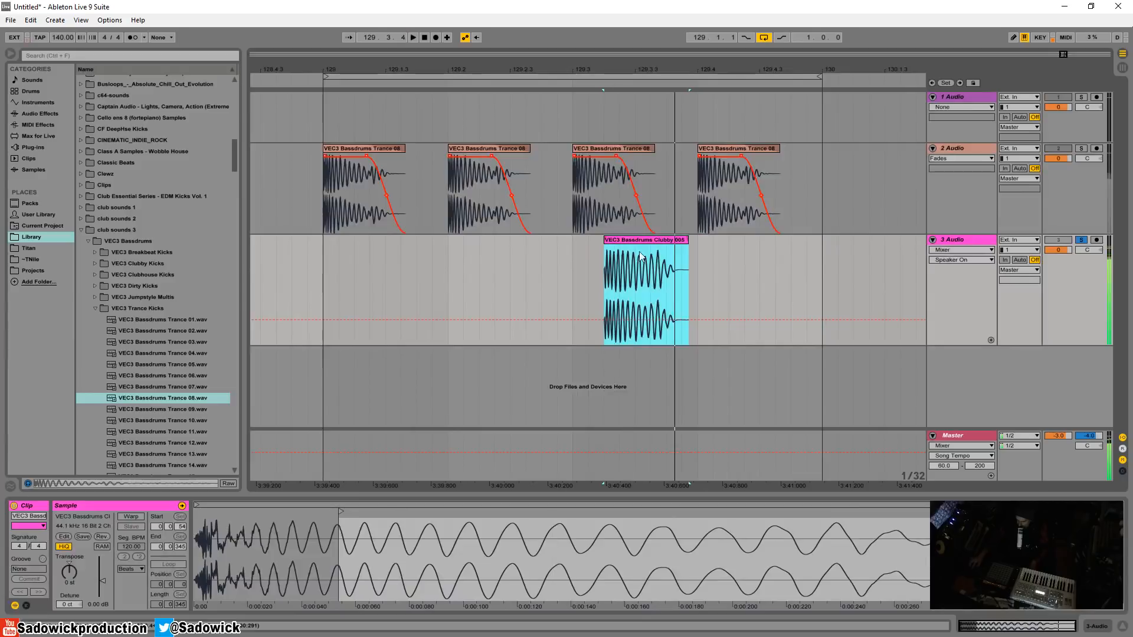
right_click(624, 267)
click(649, 301)
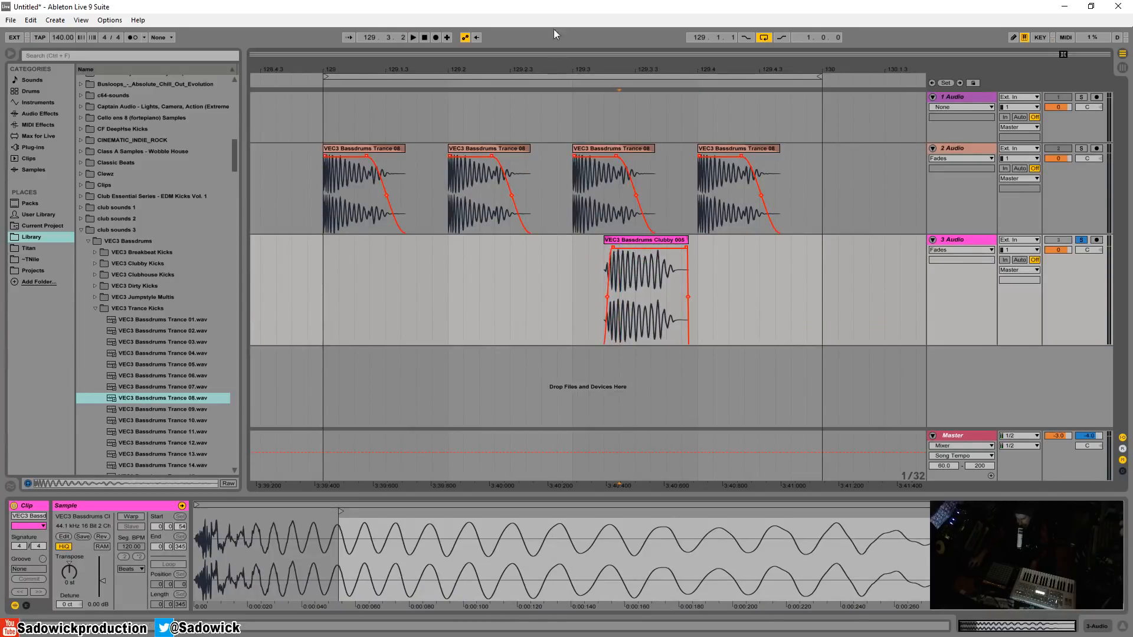
Move the trimmed Clubby 005 clip to the first off-beat of bar 129 and duplicate it onto the other three off-beats
drag(543, 72, 561, 100)
drag(588, 242, 437, 250)
key(ctrl+d)
key(ctrl+d)
key(ctrl+d)
click(439, 253)
key(space)
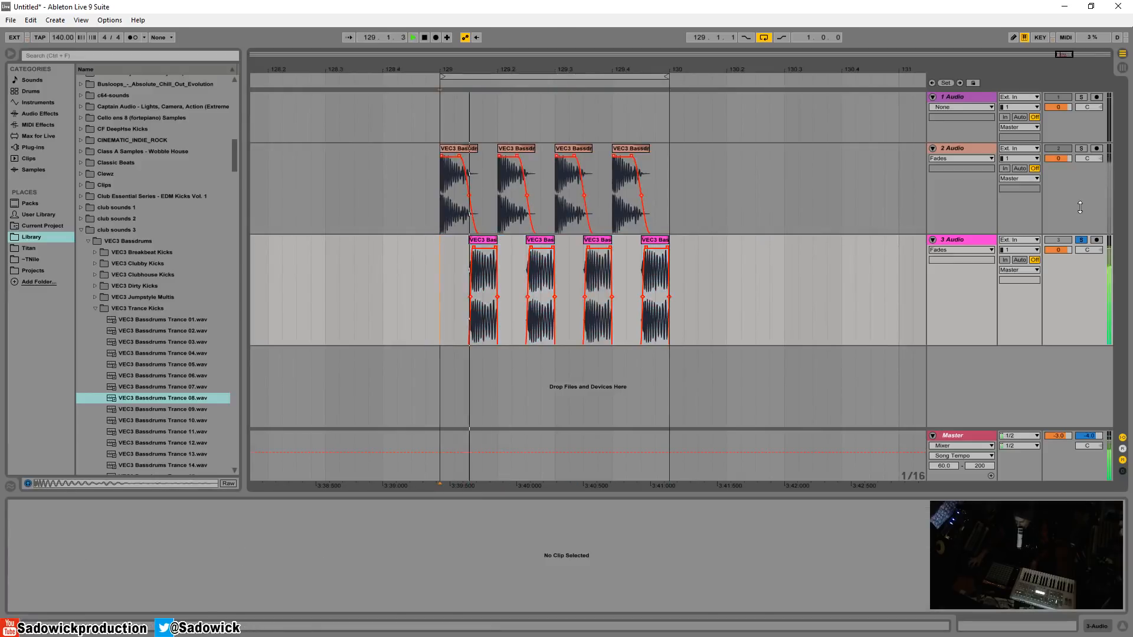
Unsolo and unmute the off-beat bass track, and lower its volume to -2.1 dB against the kick
click(1081, 239)
click(1060, 240)
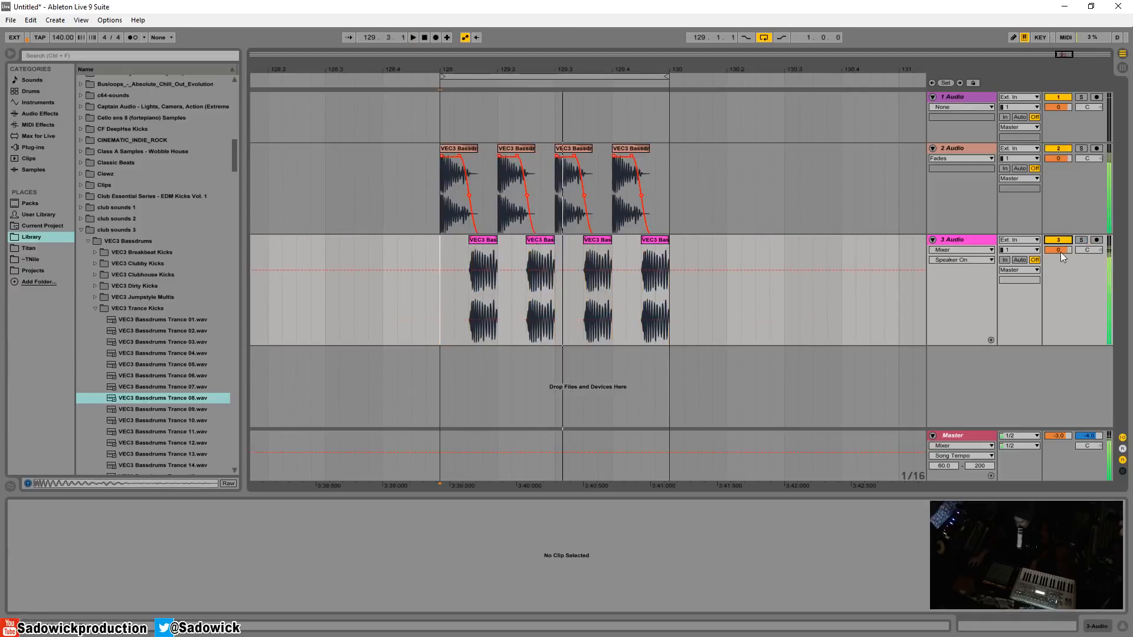
drag(1060, 250, 1056, 295)
key(space)
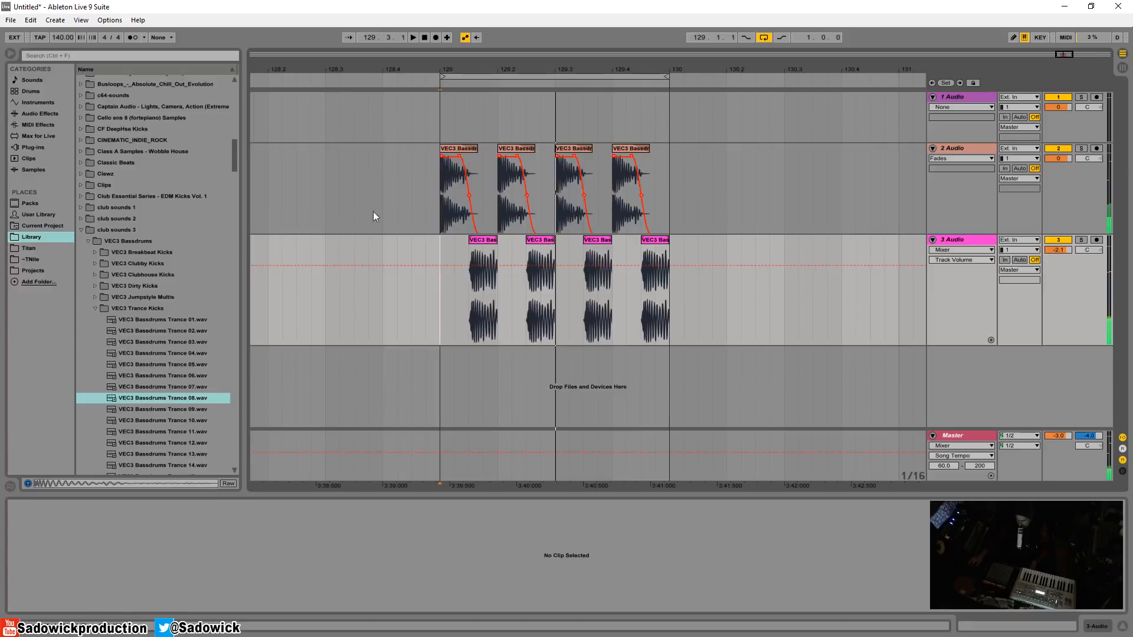
Add EQ Eight to 3 Audio with a deep low-mid cut and a cut of about 7 dB at 721 Hz
click(48, 112)
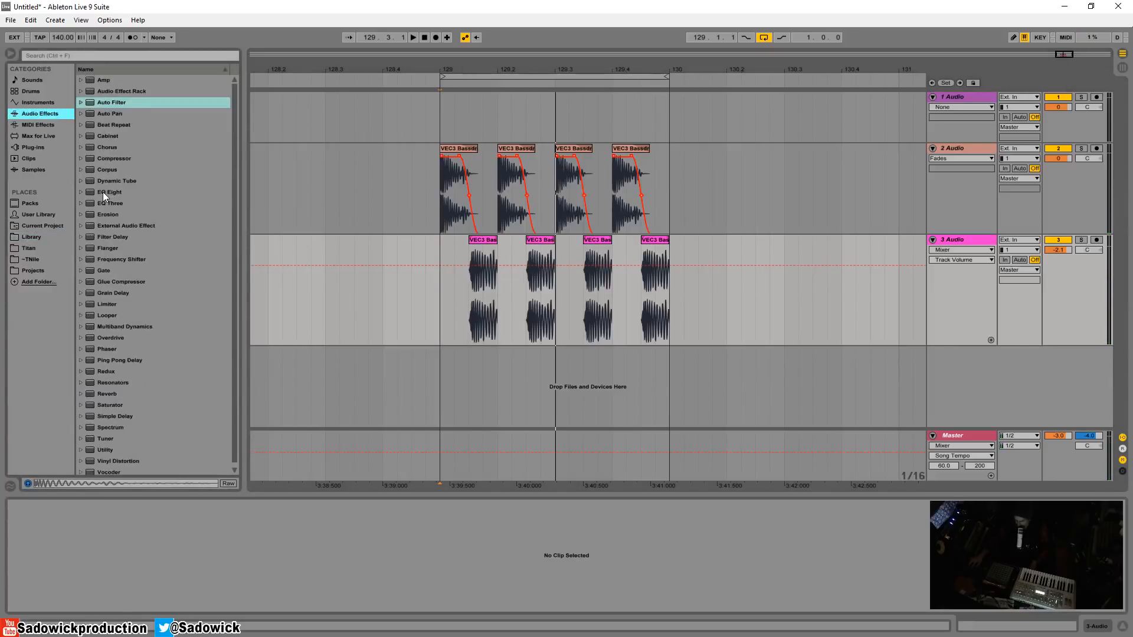
drag(103, 192, 543, 318)
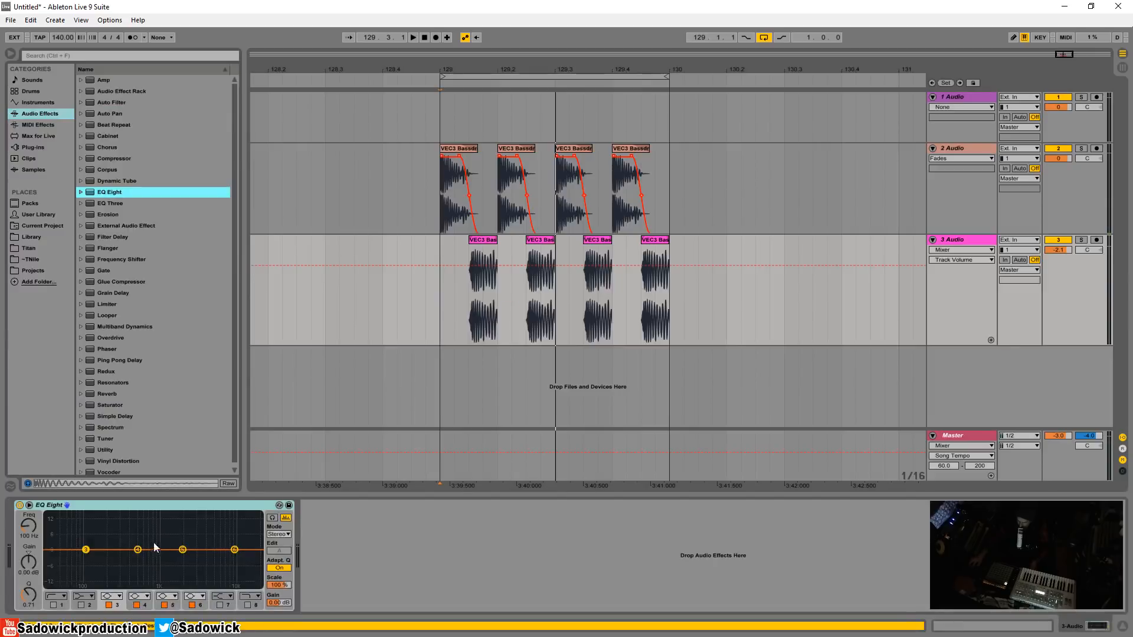
mouse_move(138, 549)
mouse_down()
mouse_move(91, 585)
mouse_move(149, 566)
mouse_up()
key(space)
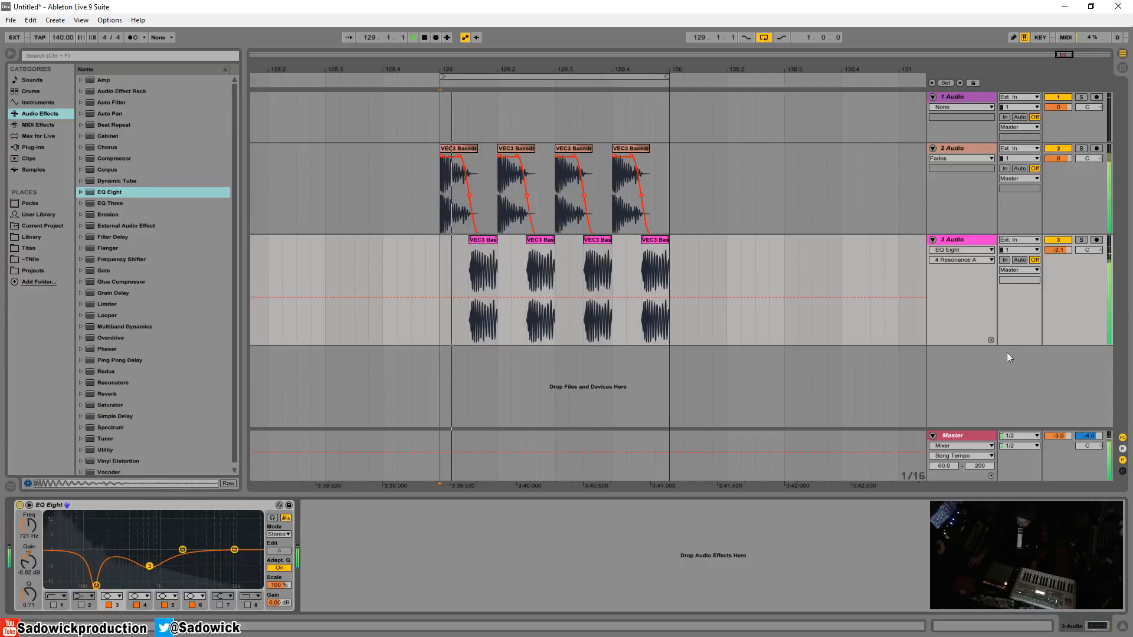
Add EQ Eight to 2 Audio, cutting about 12.3 dB at 232 Hz and about 2.65 dB at 735 Hz
drag(1019, 346, 1027, 326)
click(1062, 213)
click(94, 194)
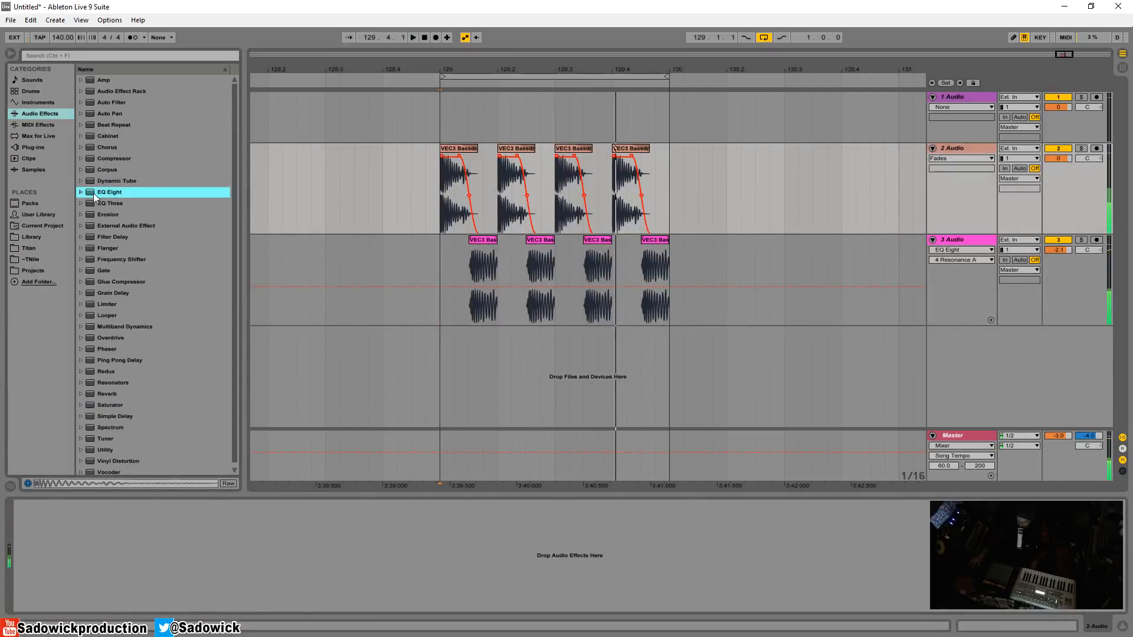
drag(94, 196, 197, 538)
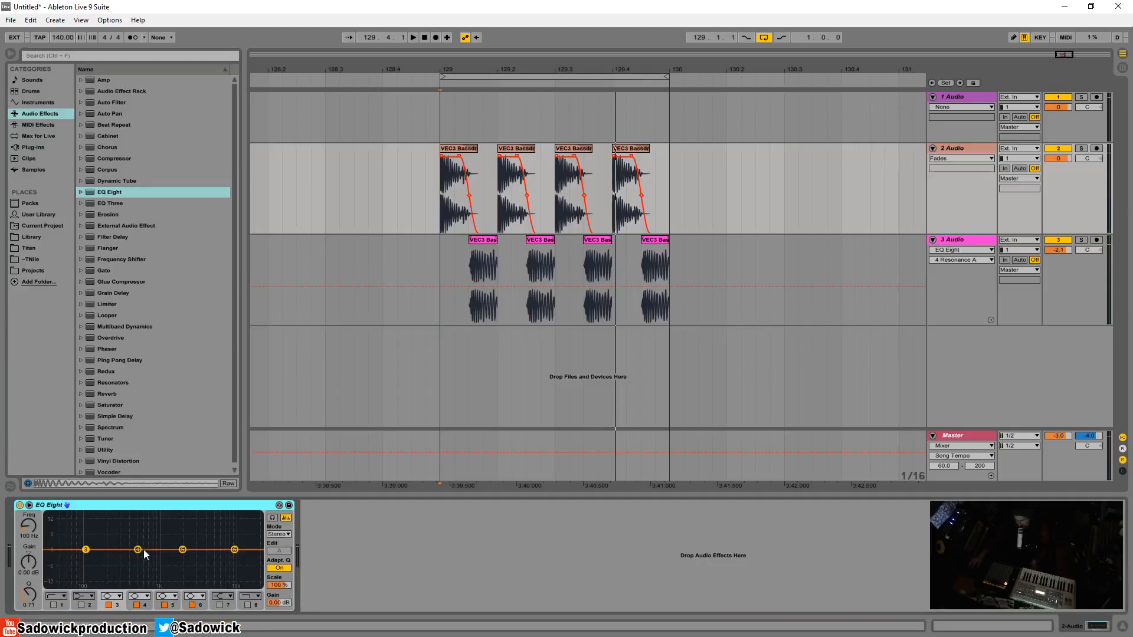
drag(139, 550, 112, 579)
key(space)
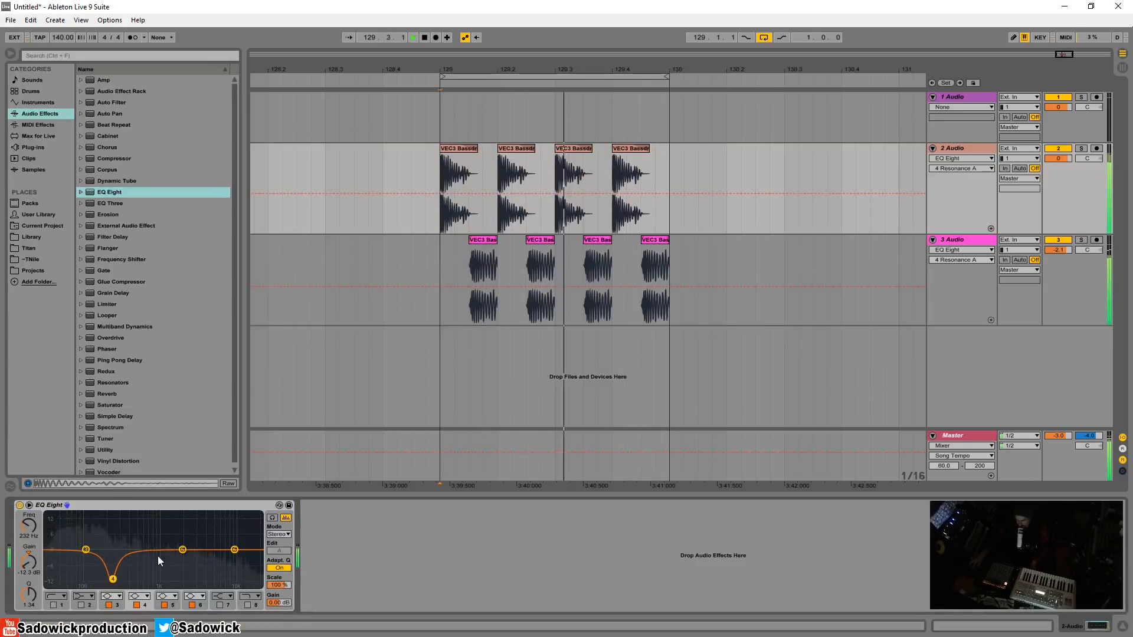
drag(182, 550, 150, 556)
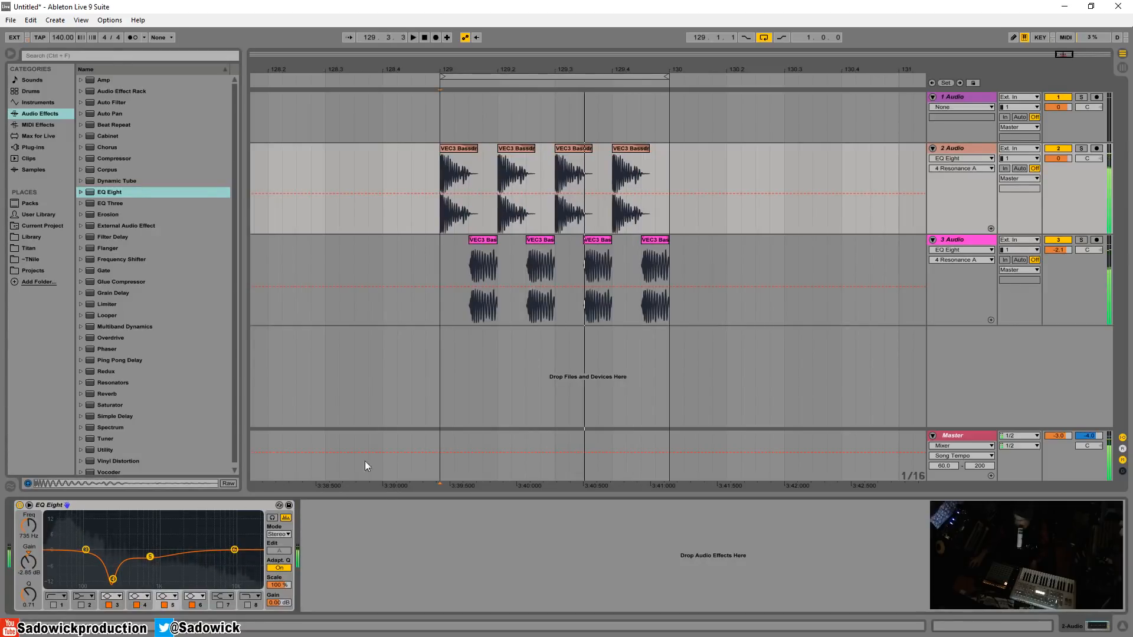
Reduce the heights of the 2 Audio and 3 Audio tracks and insert a new audio track below them
drag(1079, 186, 1079, 157)
drag(1080, 258, 1080, 237)
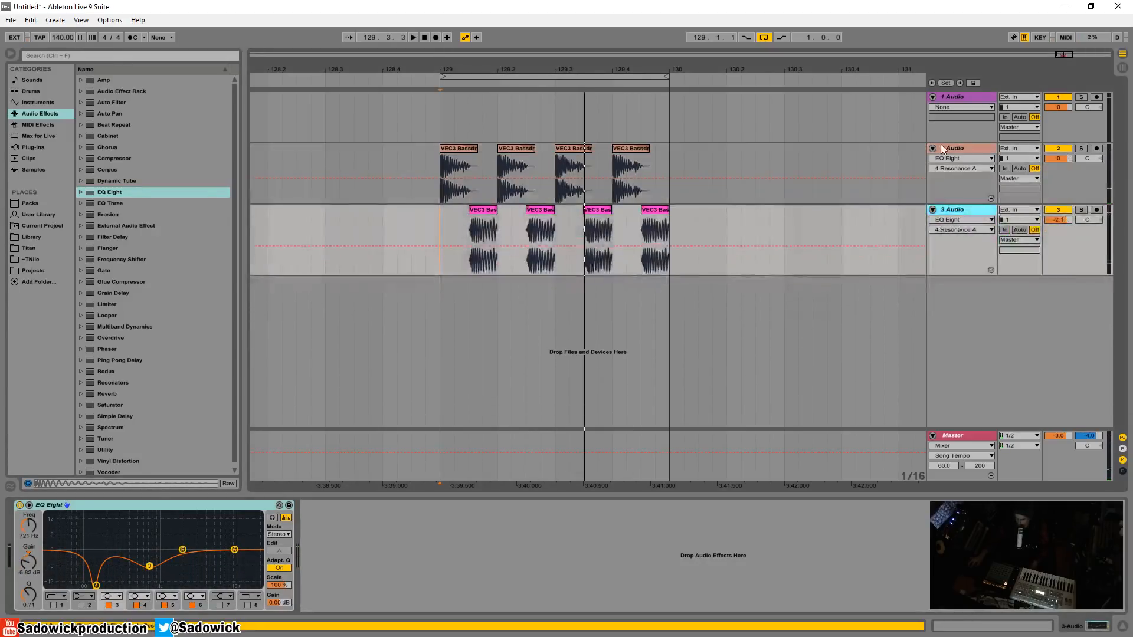
drag(658, 66, 659, 92)
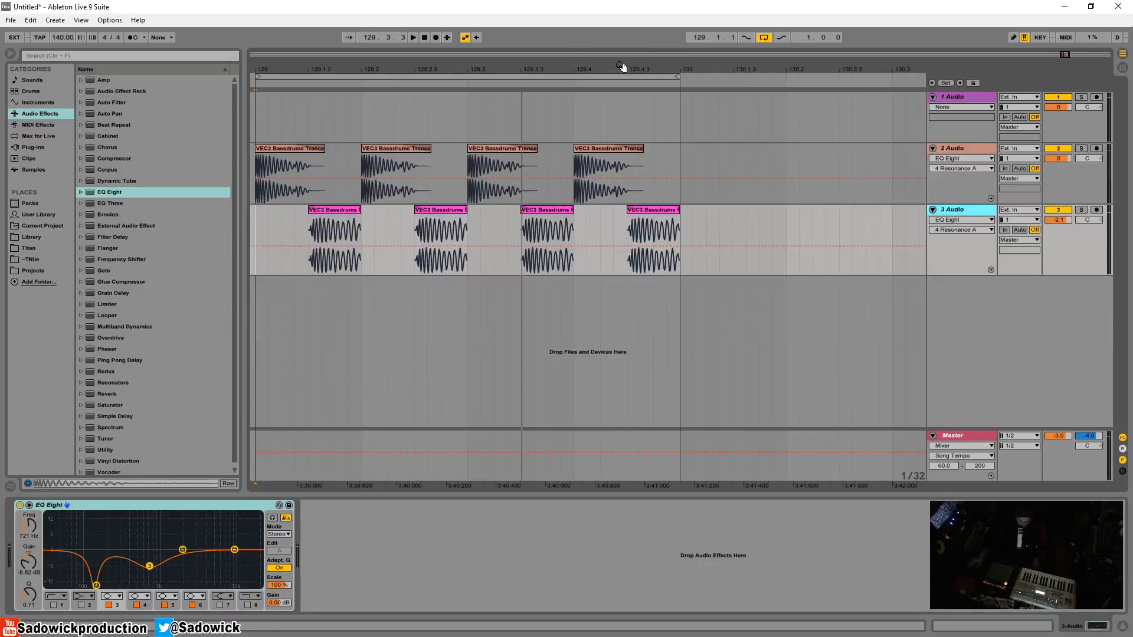
drag(511, 73, 580, 66)
drag(1067, 275, 1067, 234)
right_click(944, 281)
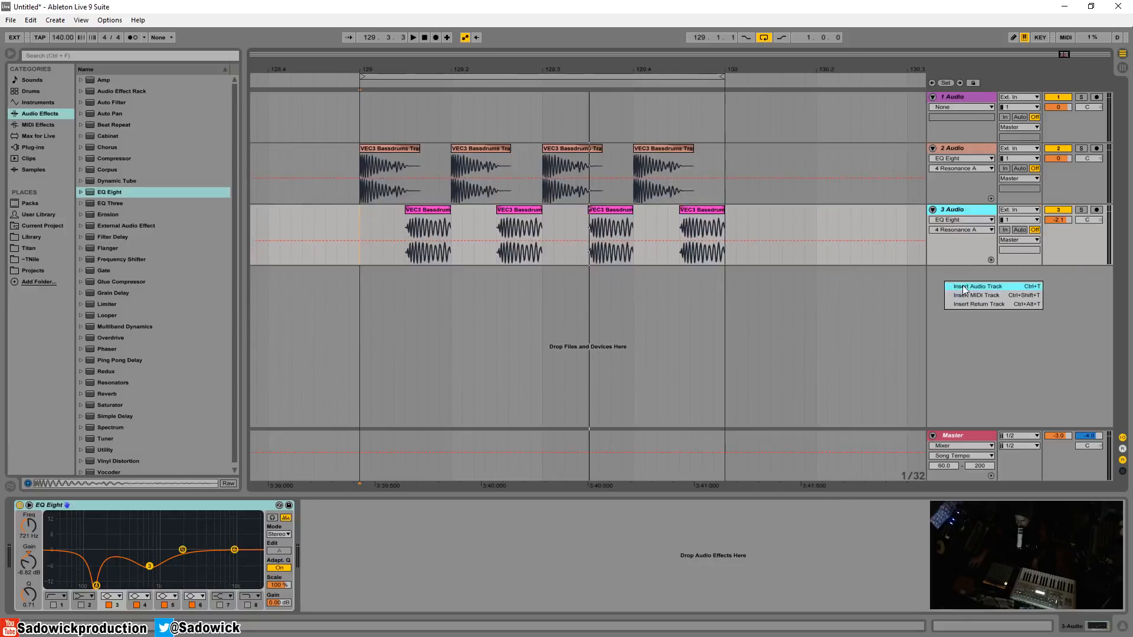
click(973, 288)
In the Library place, collapse club sounds 3 and expand club sounds 2 to its VEC2 Loops folder
click(27, 236)
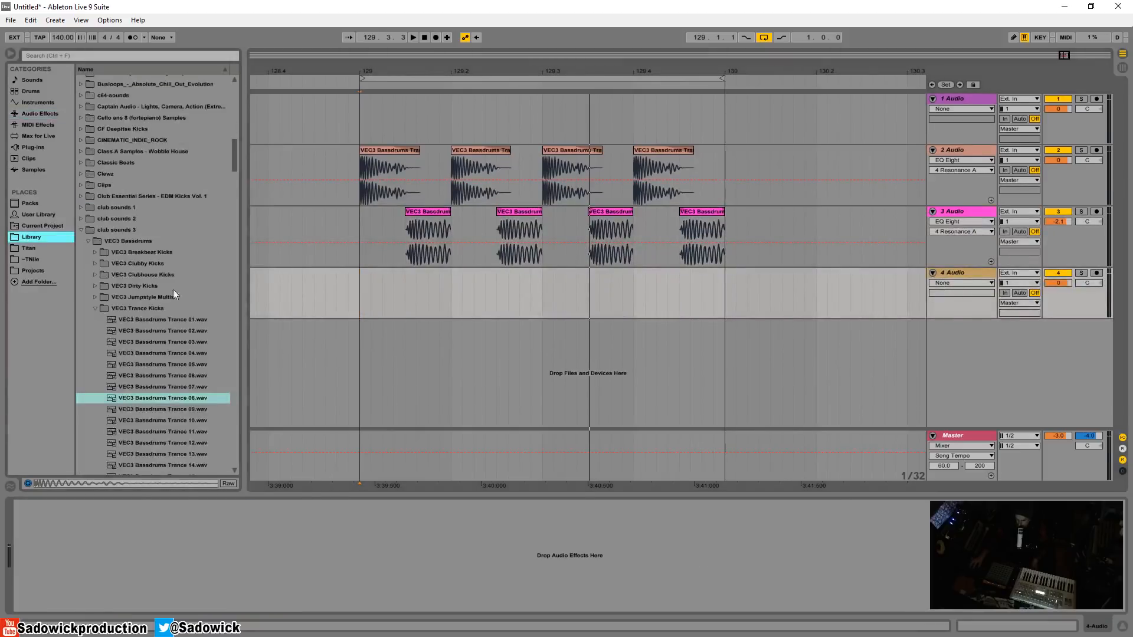
click(83, 231)
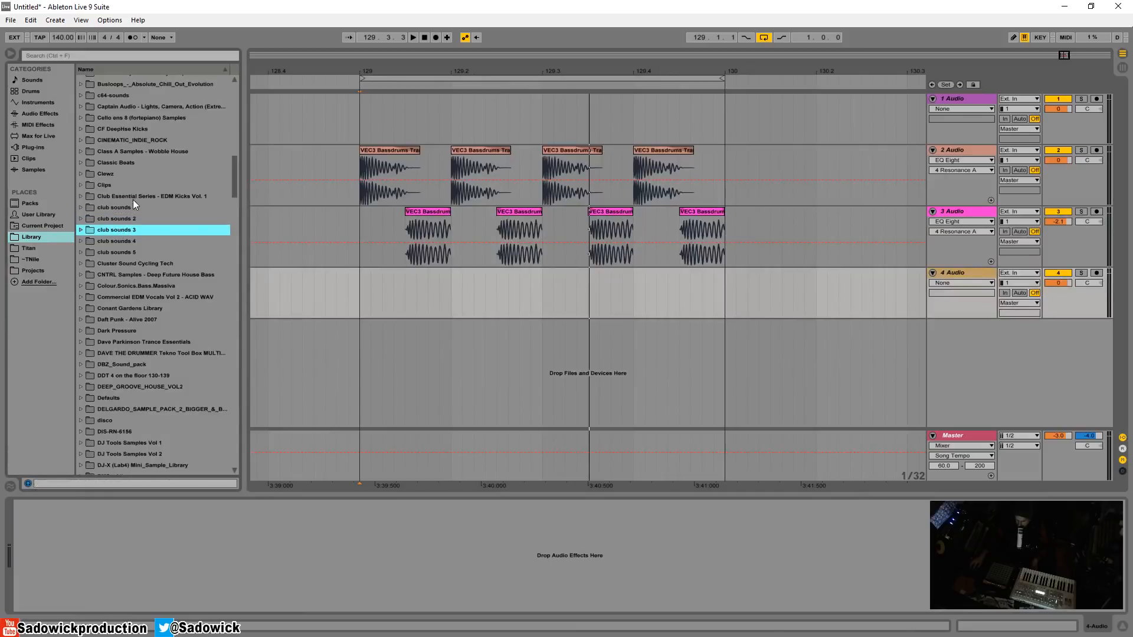
click(81, 218)
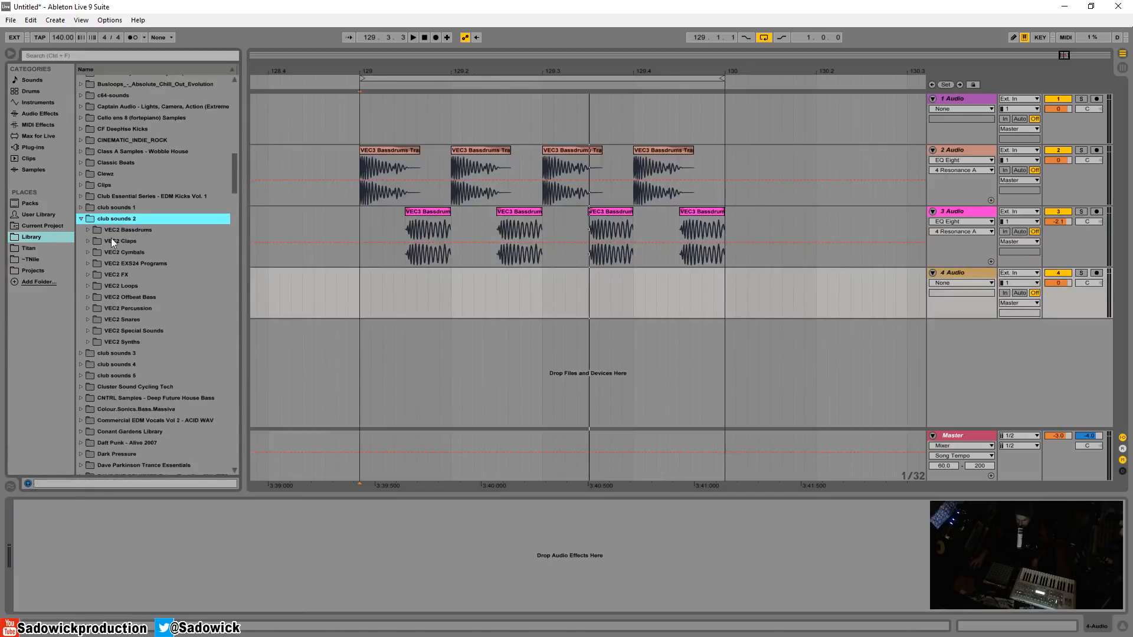
click(89, 286)
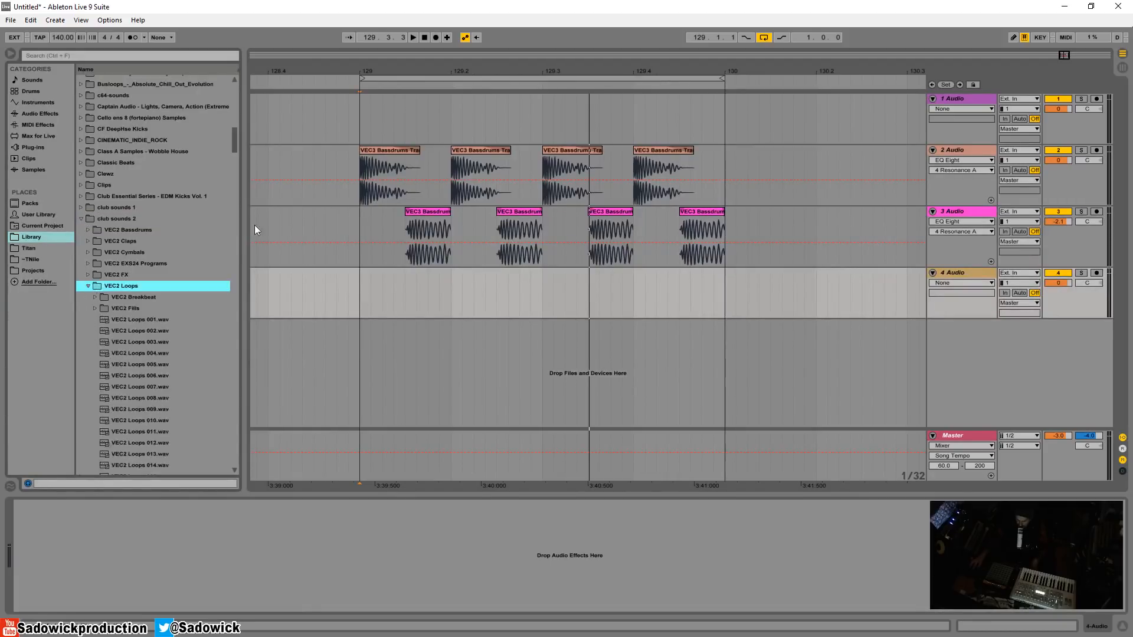
Widen the browser, show its Date Modified column, and resize the columns so names and dates are readable
drag(243, 243, 386, 271)
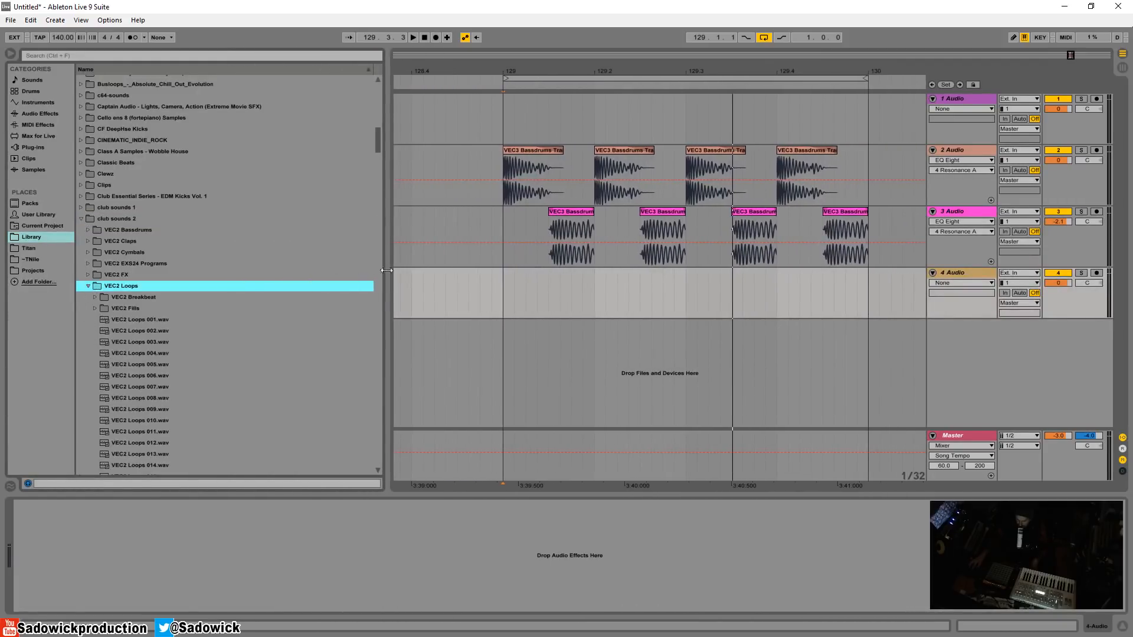
right_click(345, 71)
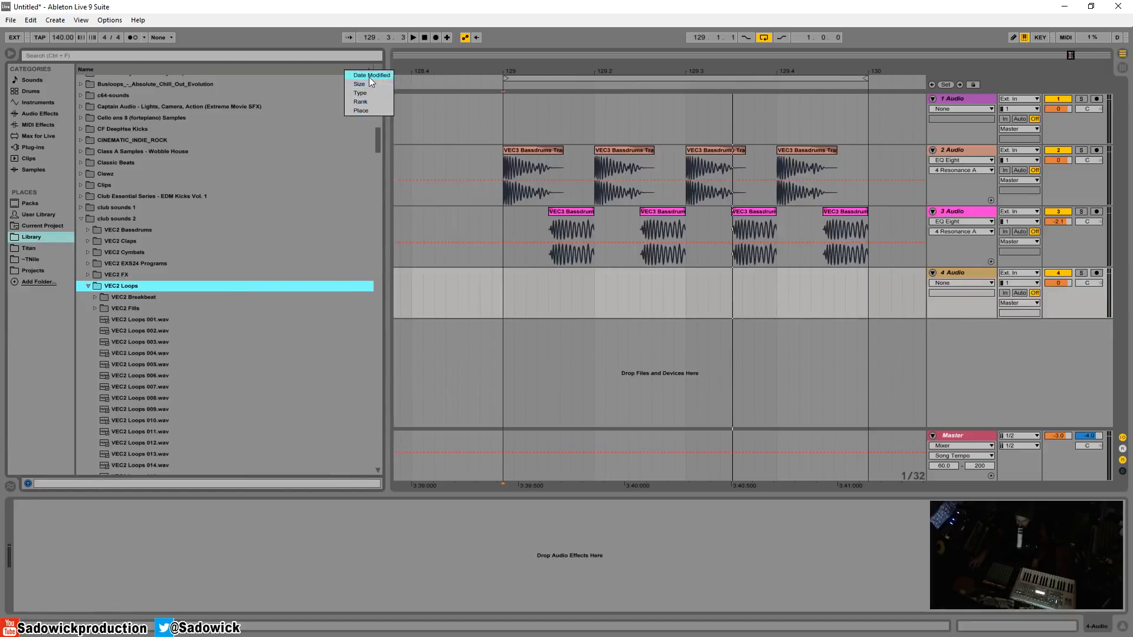
click(369, 76)
right_click(339, 67)
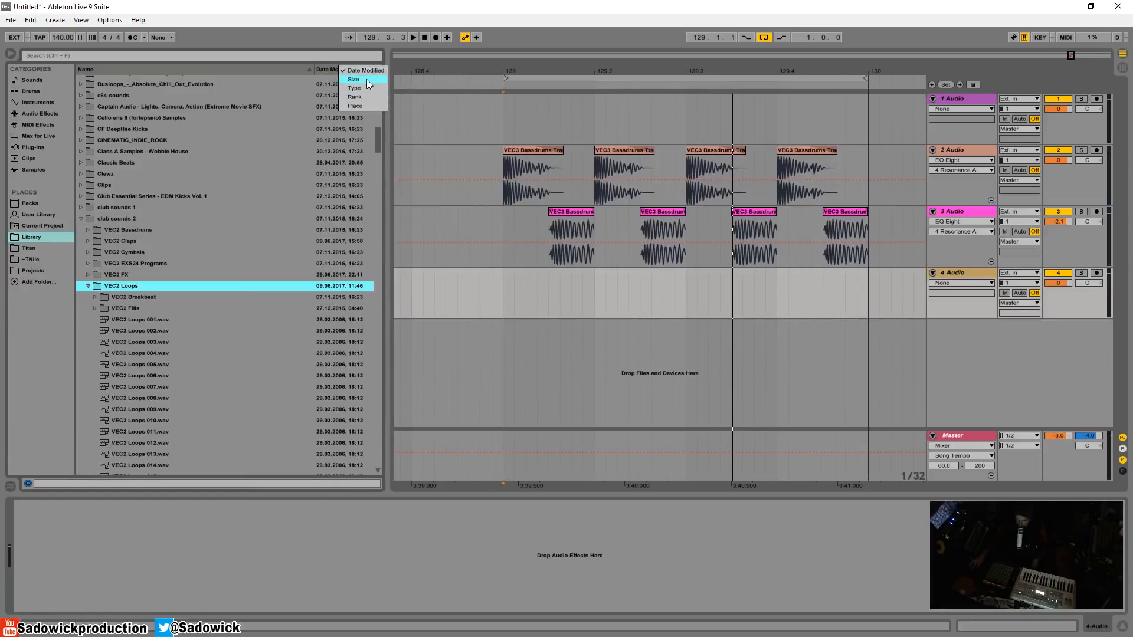
click(384, 120)
drag(389, 125, 468, 147)
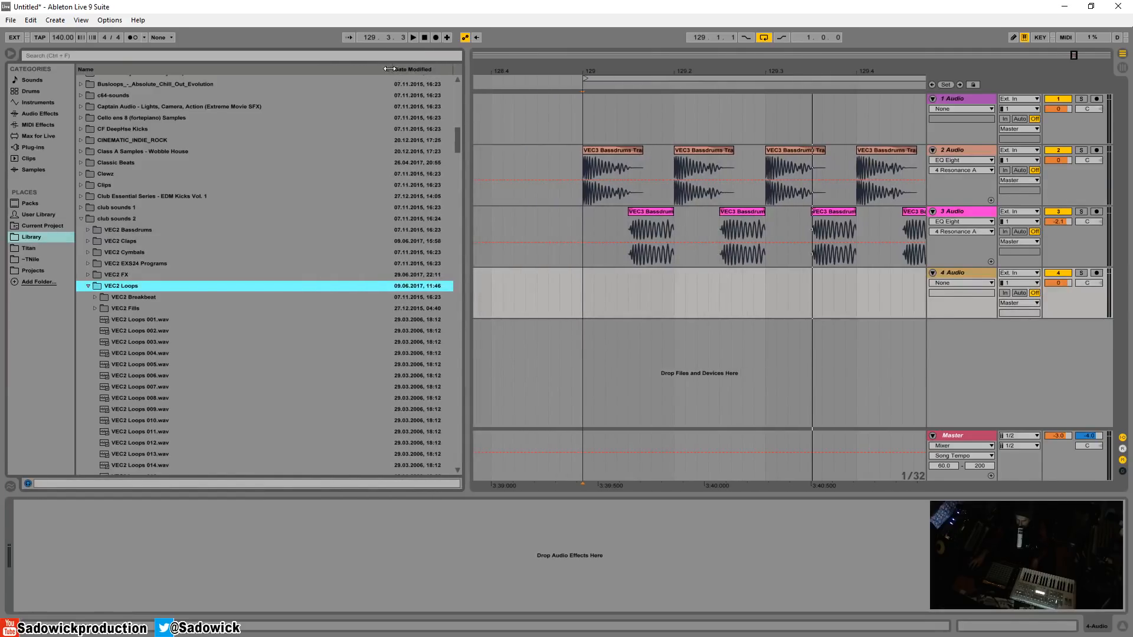
drag(393, 69, 353, 69)
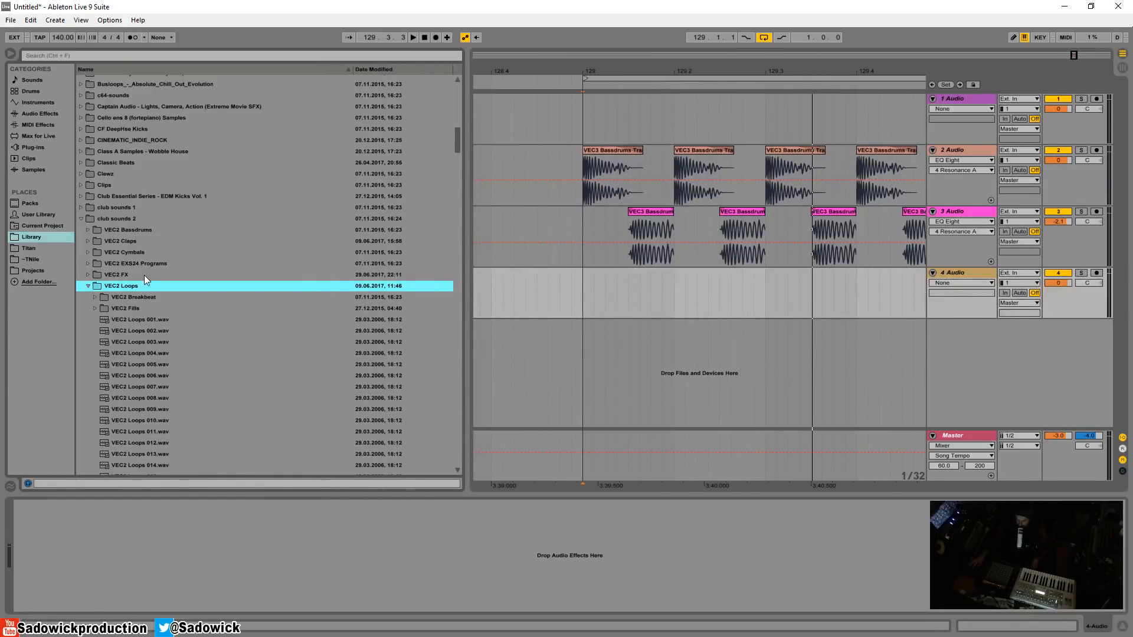
Examine the modification dates of samples in club sounds 2, club sounds 3 and the VEC4 FX Kicks folder of club sounds 4
click(387, 340)
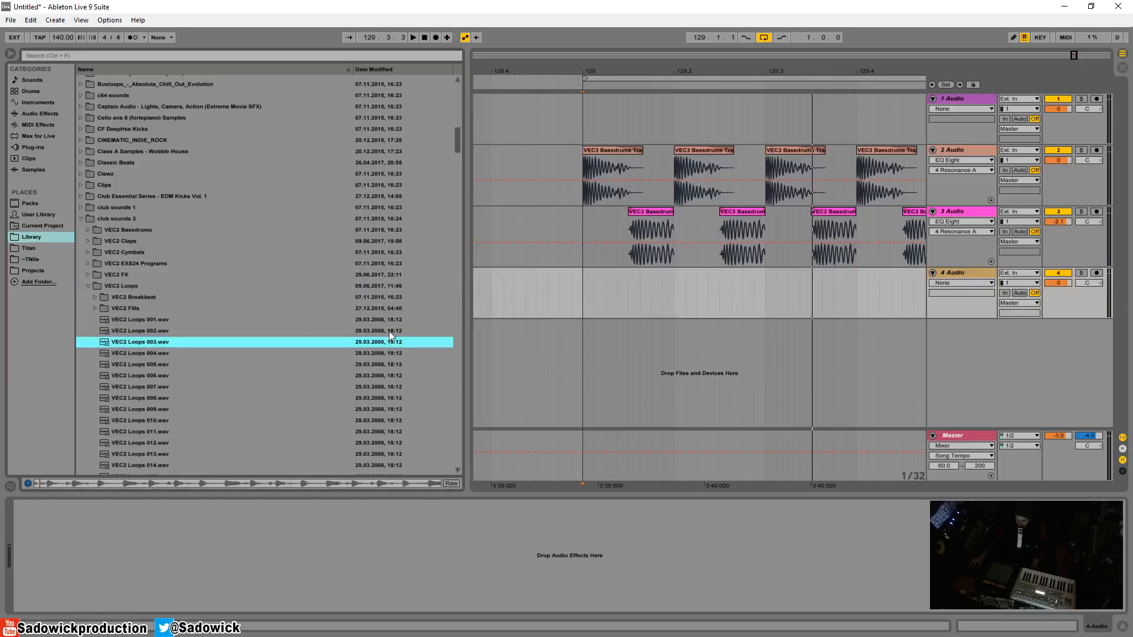
click(390, 331)
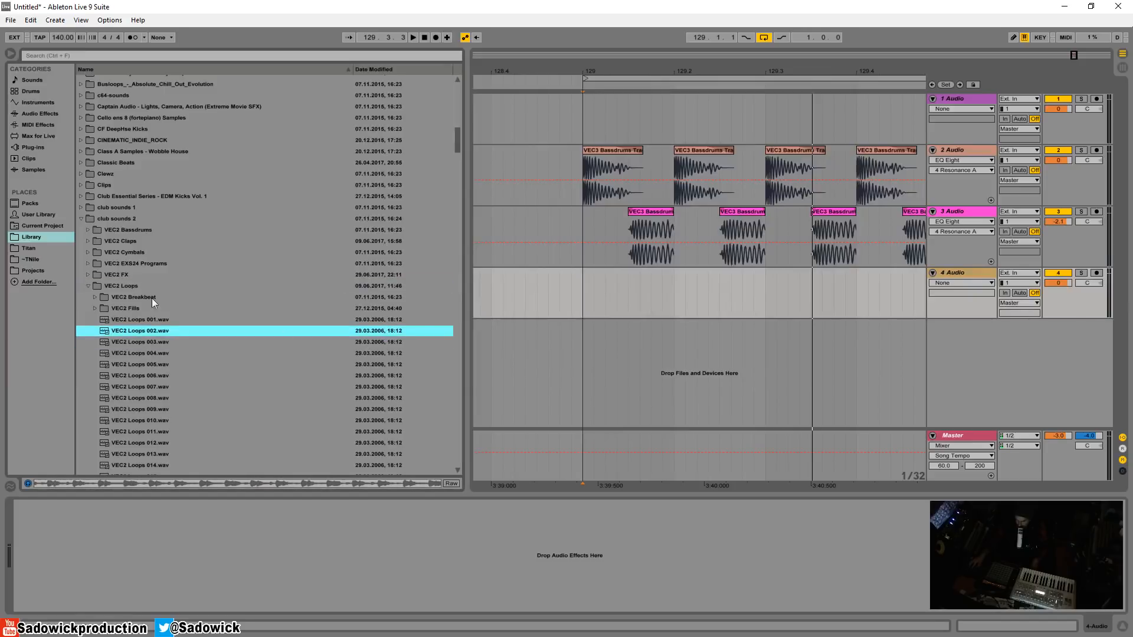
click(83, 219)
click(82, 230)
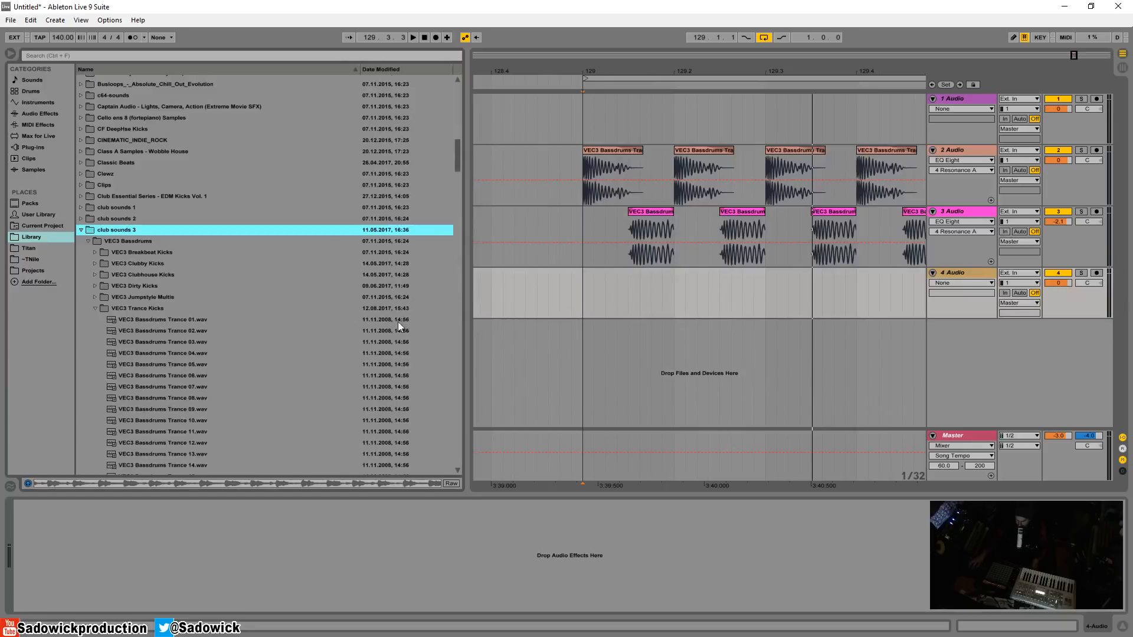
click(82, 229)
click(82, 241)
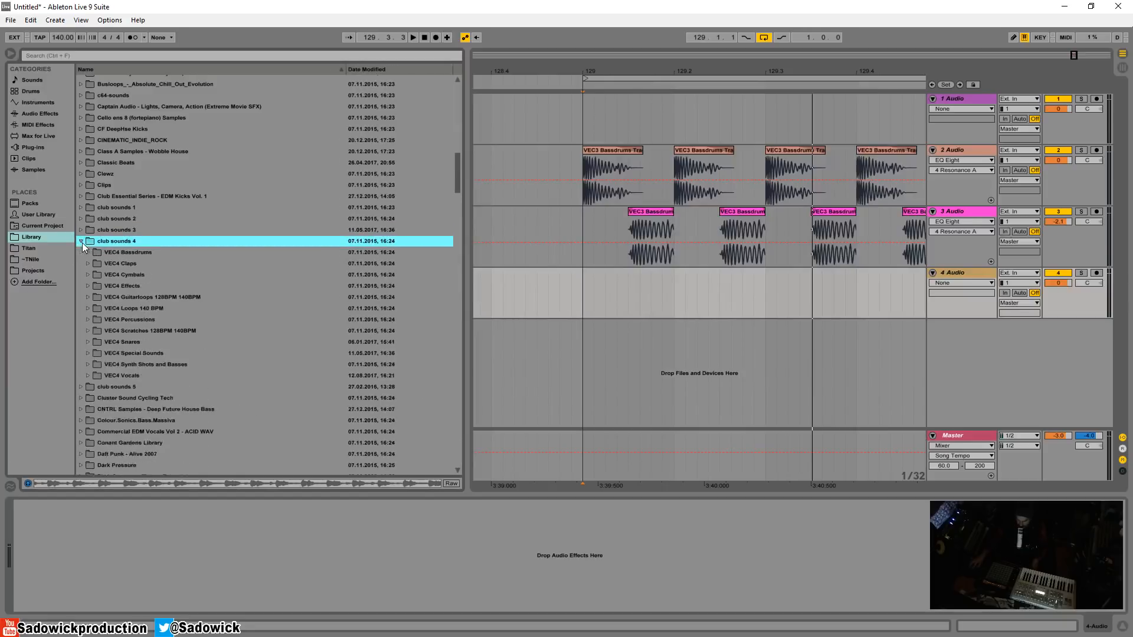
click(87, 286)
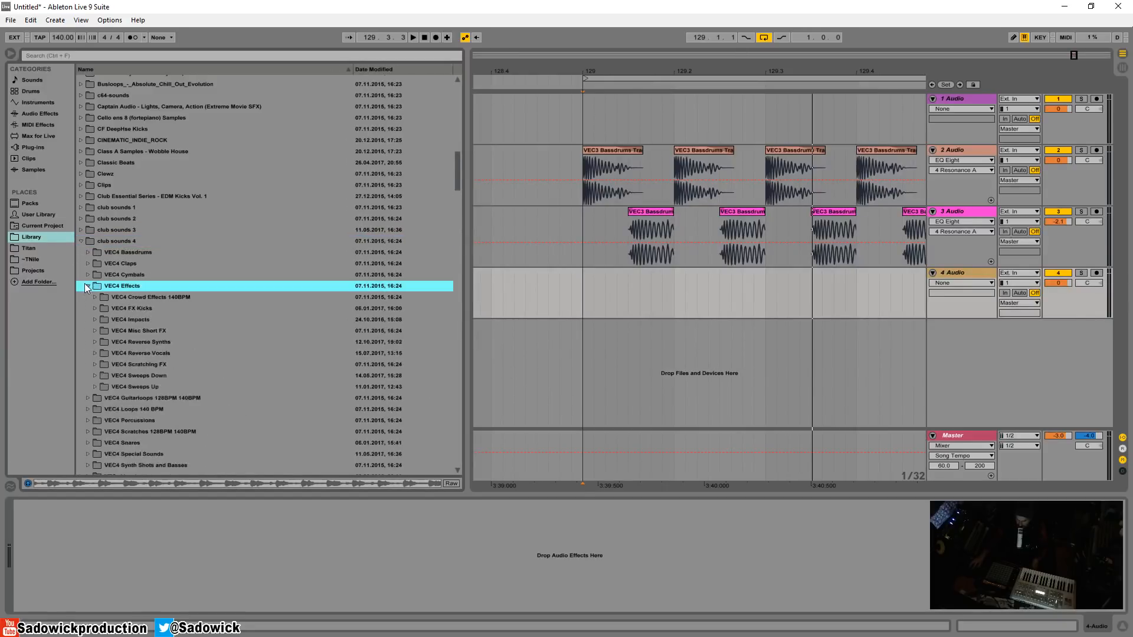
click(104, 308)
click(95, 309)
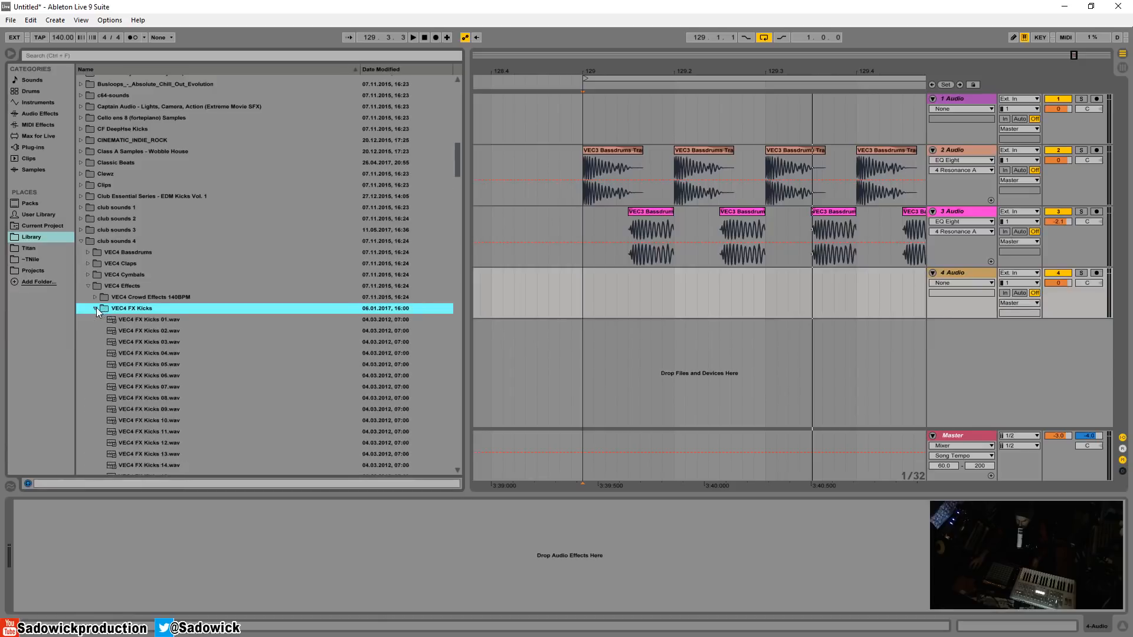
Collapse club sounds 4, reopen the VEC2 Loops folder in club sounds 2, and narrow the browser
click(81, 240)
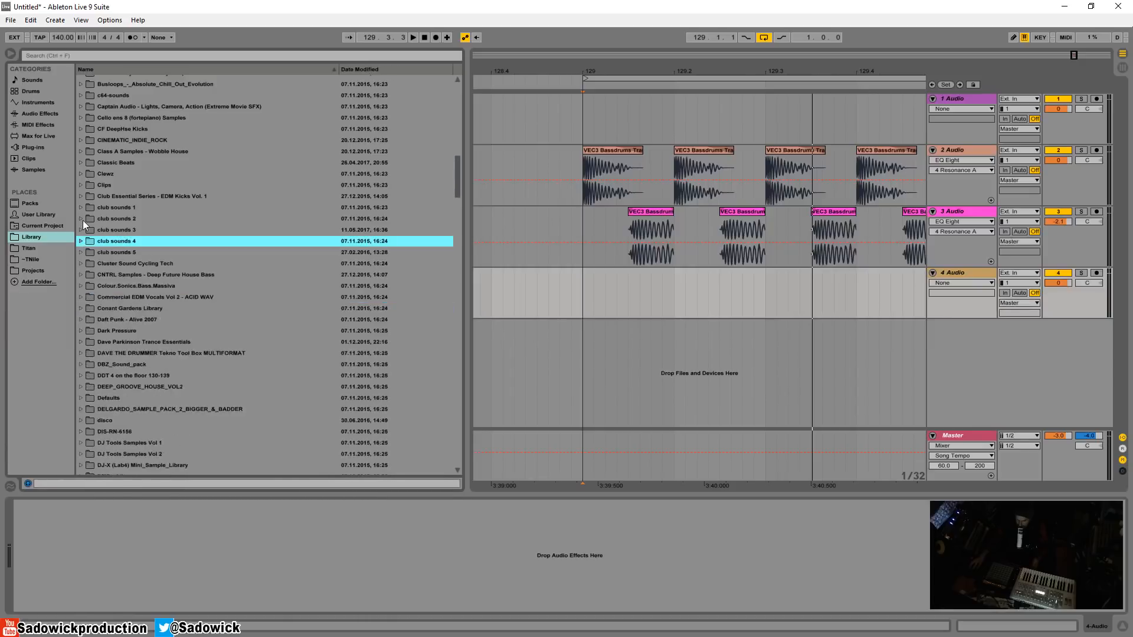
click(81, 219)
click(86, 287)
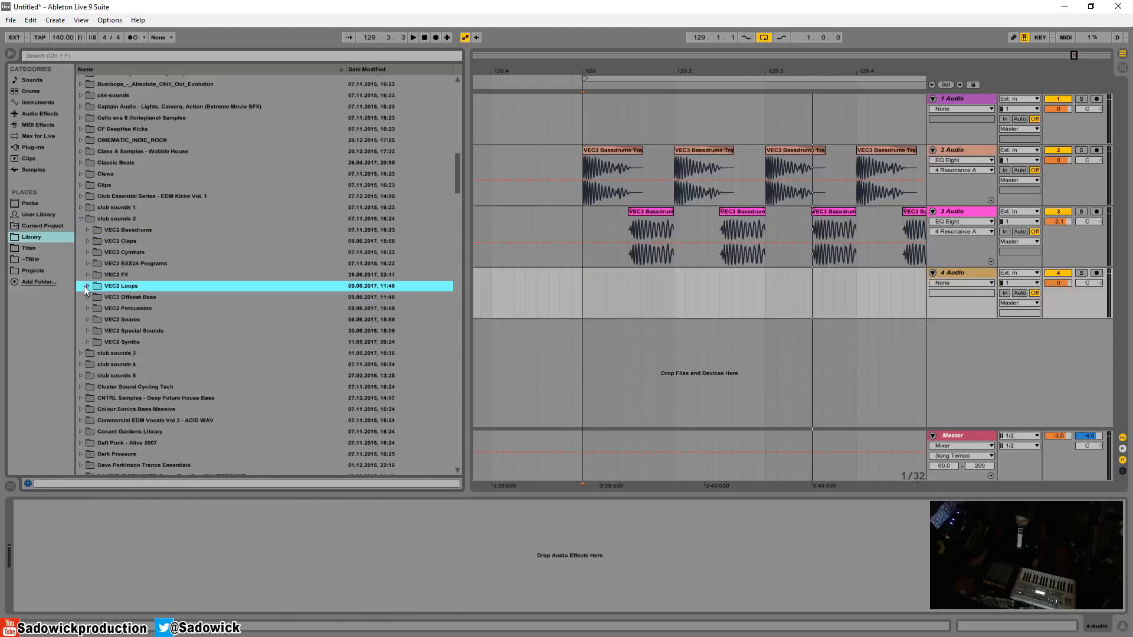
click(87, 287)
drag(471, 215, 299, 215)
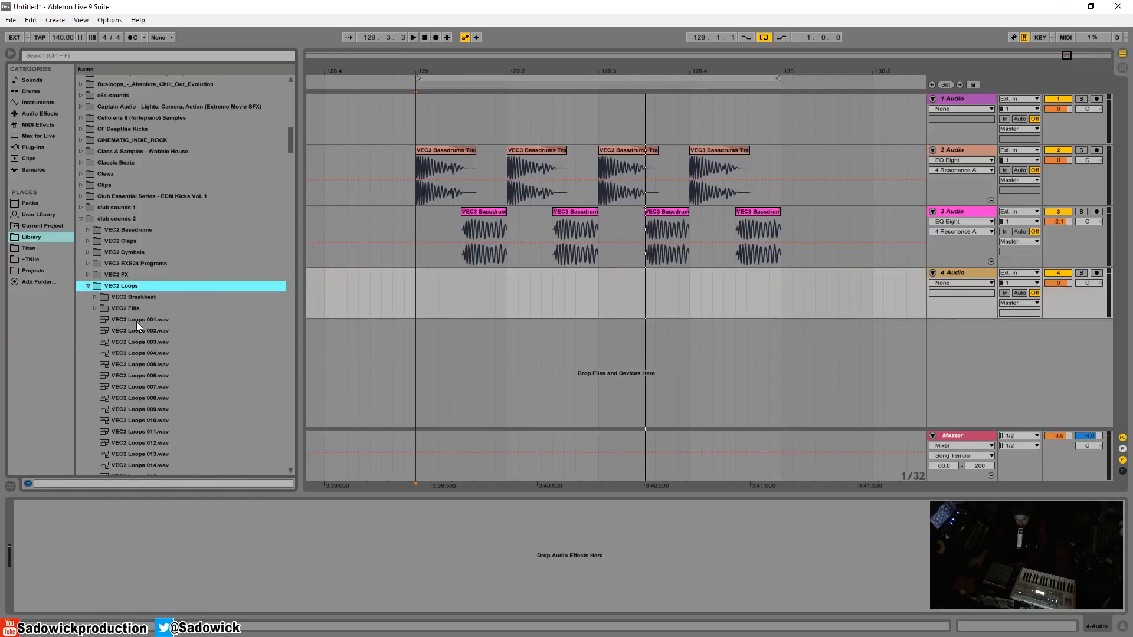
Audition VEC2 Loops 002.wav, place it on 4 Audio at bar 129, and increase that track's height
scroll(147, 271, down, 3)
click(150, 269)
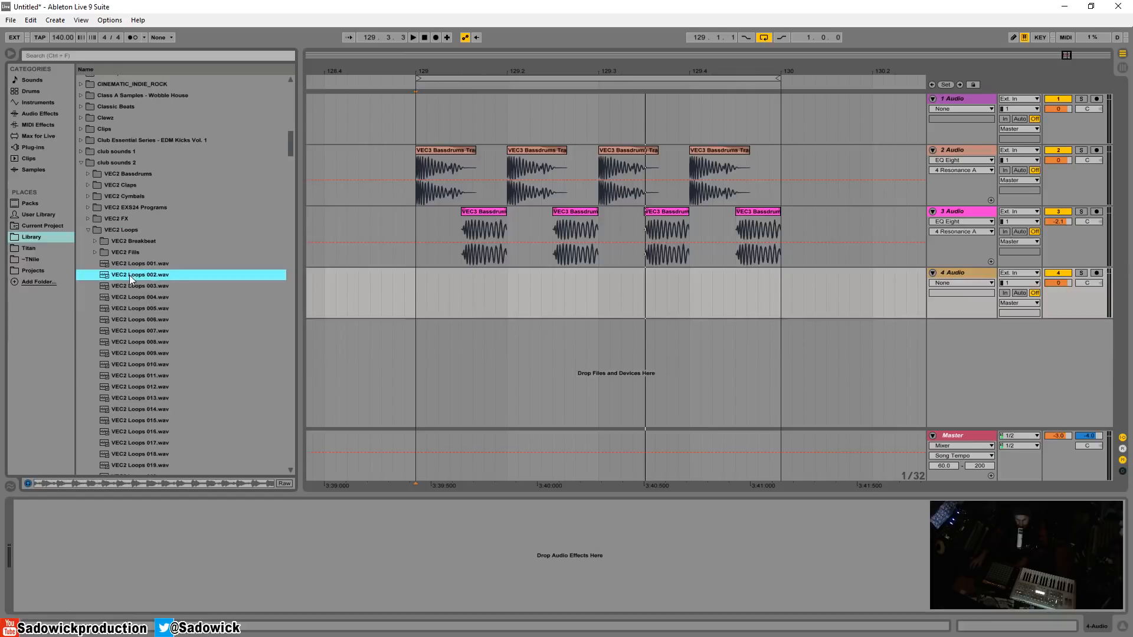
drag(127, 282, 513, 292)
drag(1075, 298, 1069, 330)
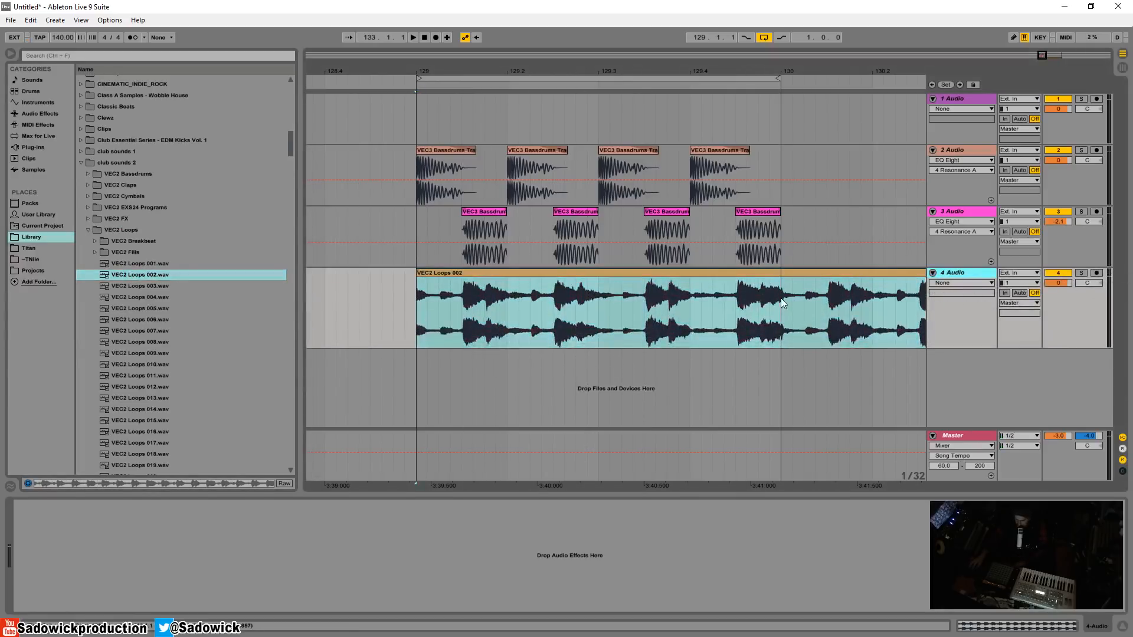
Trim the VEC2 Loops 002 clip to one bar by deleting everything from bar 130 onward
drag(780, 299, 864, 294)
key(Delete)
click(884, 274)
key(Delete)
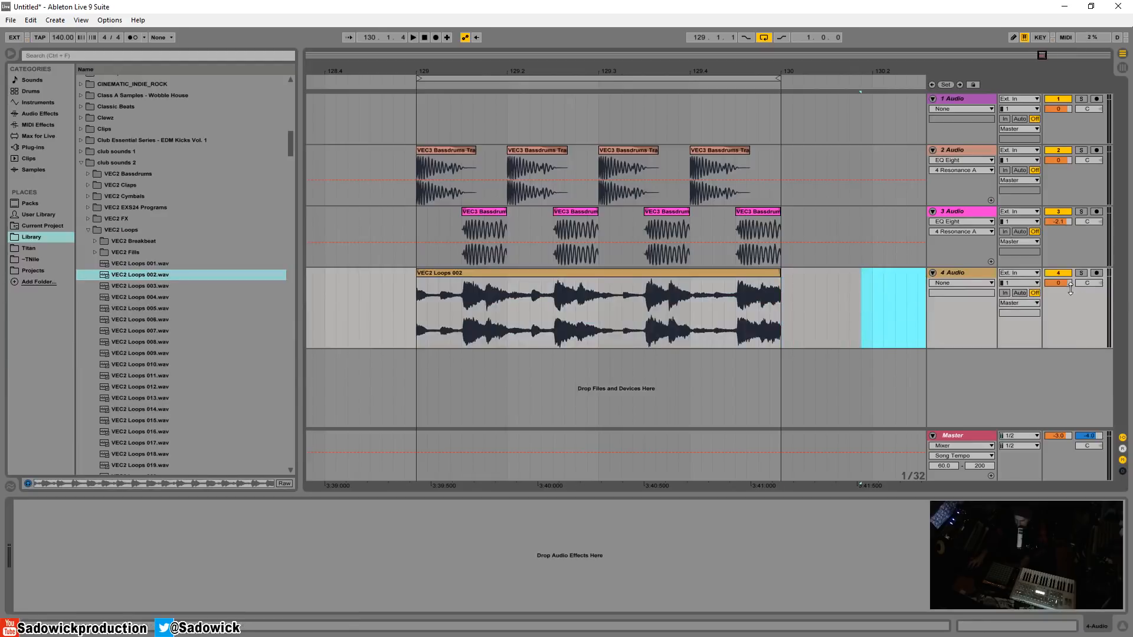
Lower the 4 Audio volume to -10.5 dB during playback and reduce the heights of 3 Audio and 4 Audio
drag(1065, 283, 1071, 302)
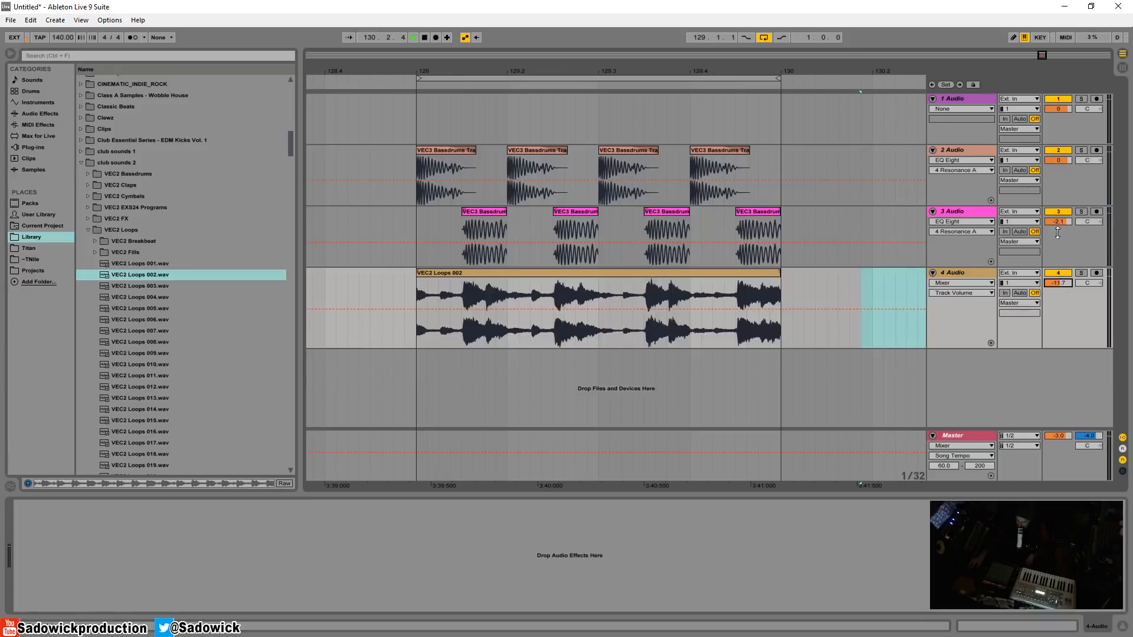
click(462, 170)
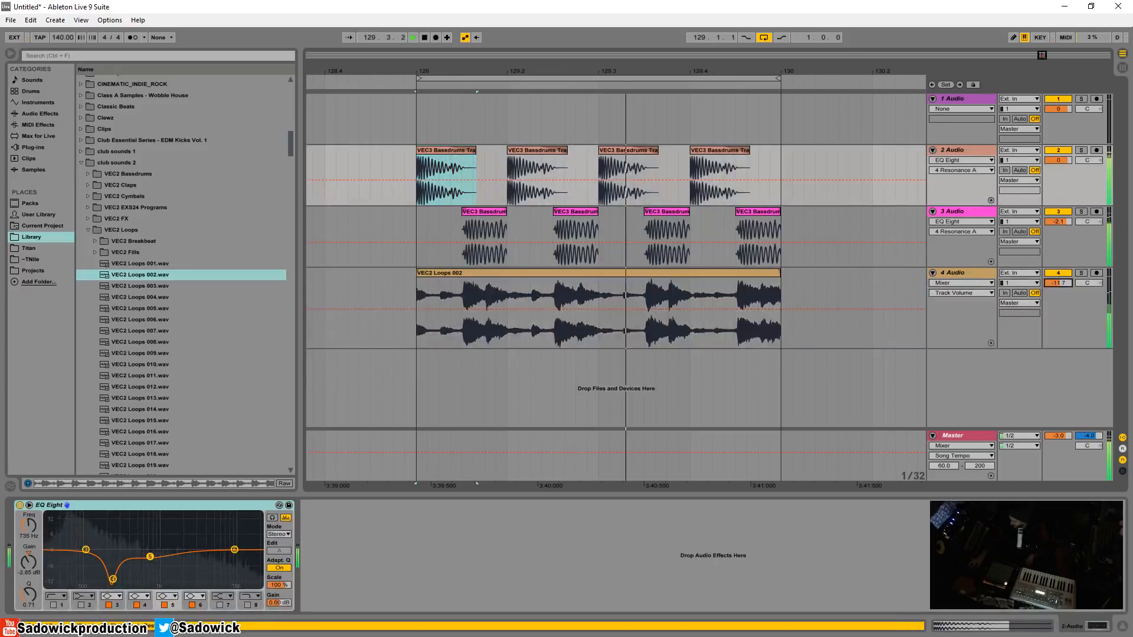
drag(1077, 267, 1077, 255)
drag(1079, 338, 1081, 298)
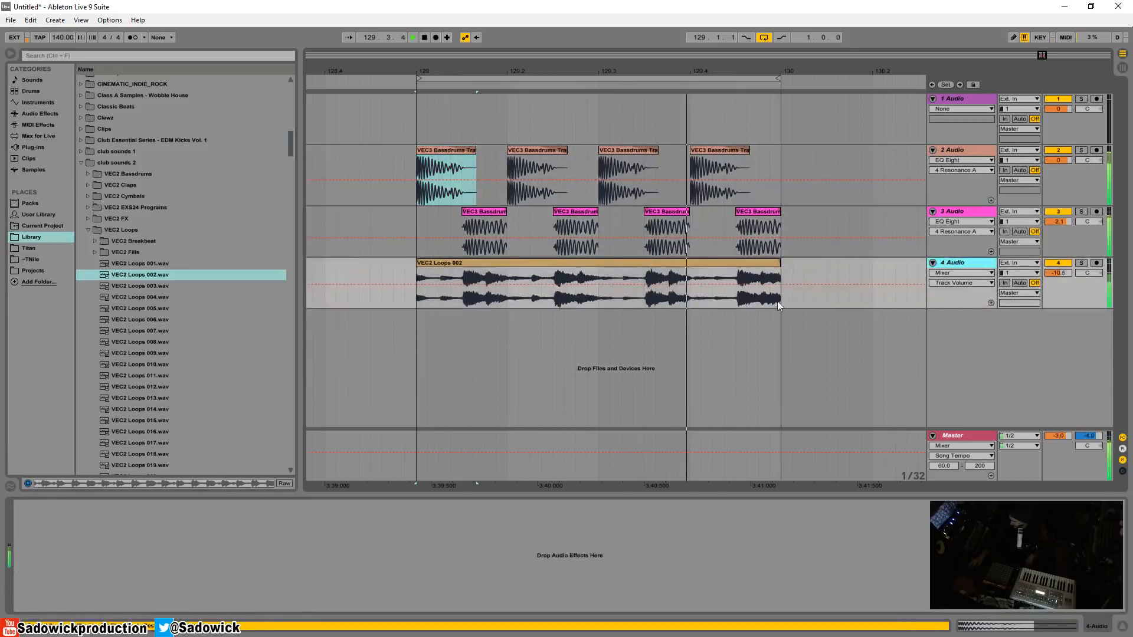
Duplicate the first two beats of the VEC2 Loops 002 clip over its second half and play the groove
drag(597, 279, 417, 280)
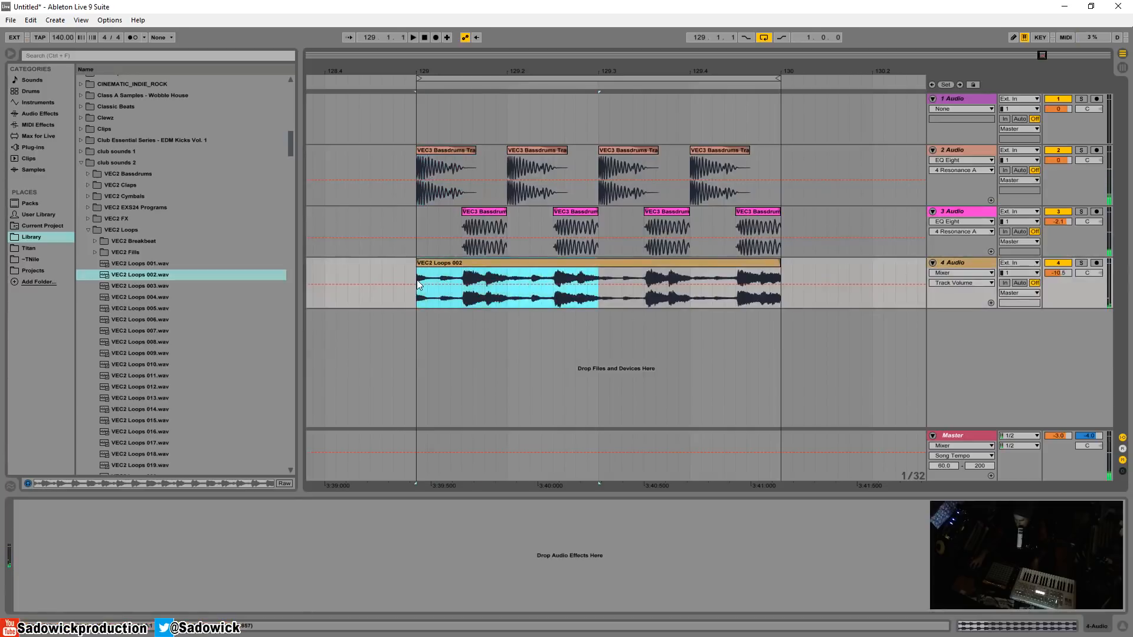
key(ctrl+d)
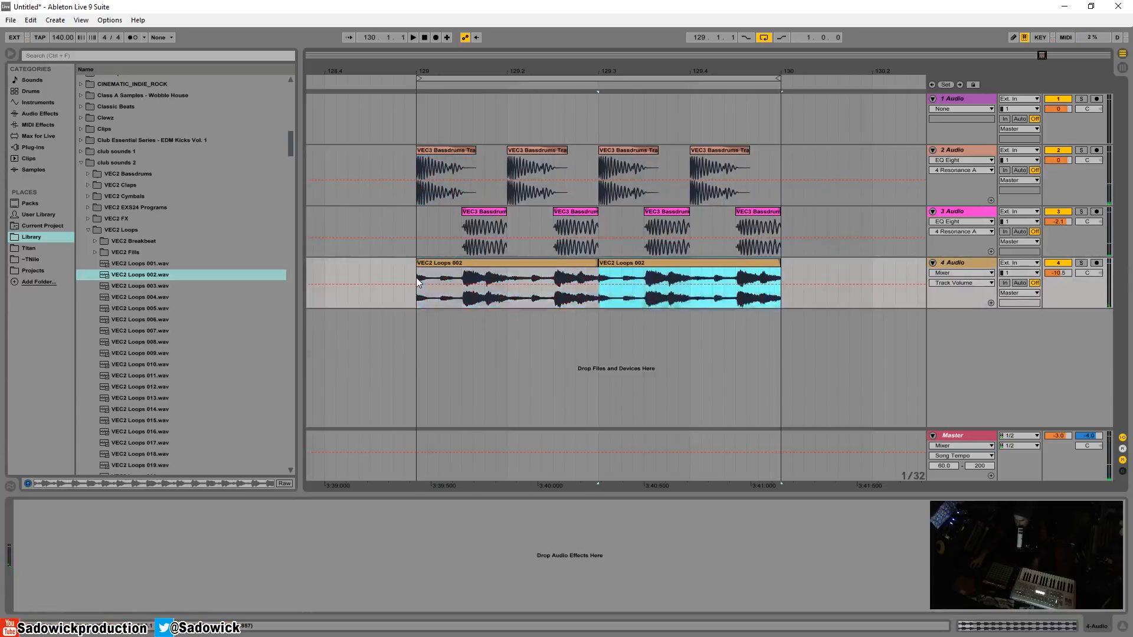
click(526, 264)
key(space)
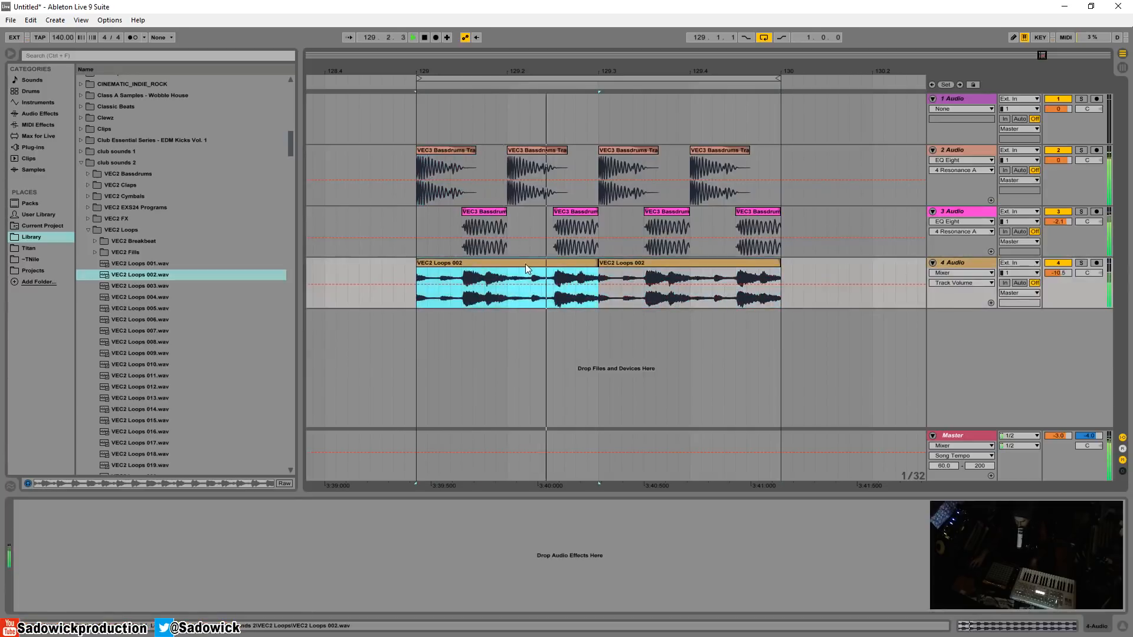
key(space)
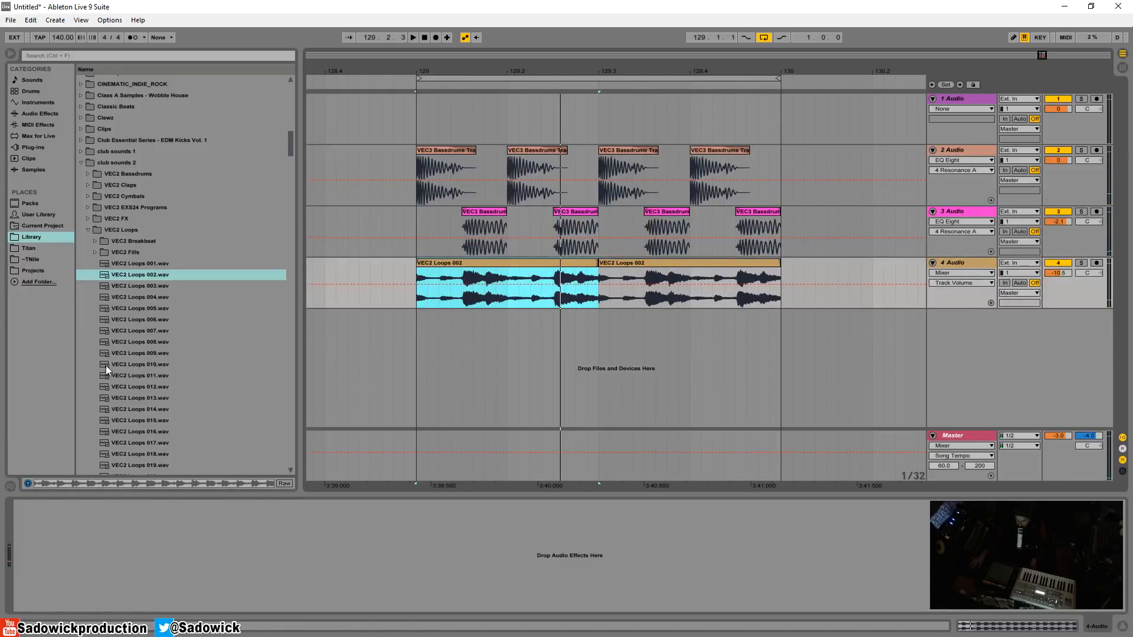
Audition VEC2 Loops 019.wav and VEC2 Loops 020.wav in the browser
scroll(112, 354, down, 5)
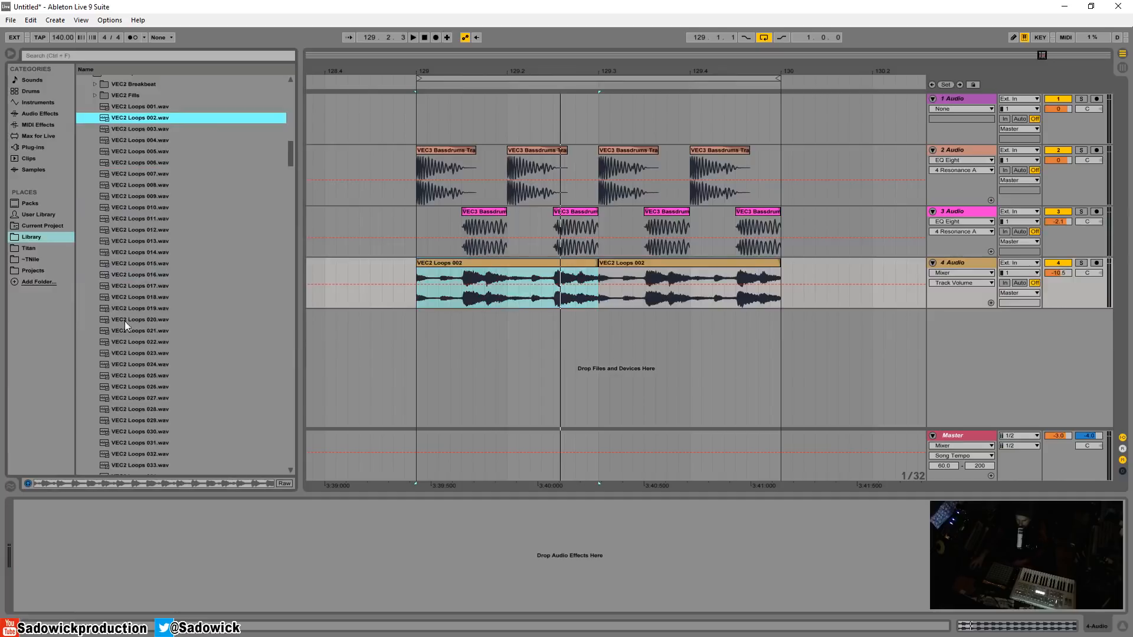
click(147, 311)
key(Down)
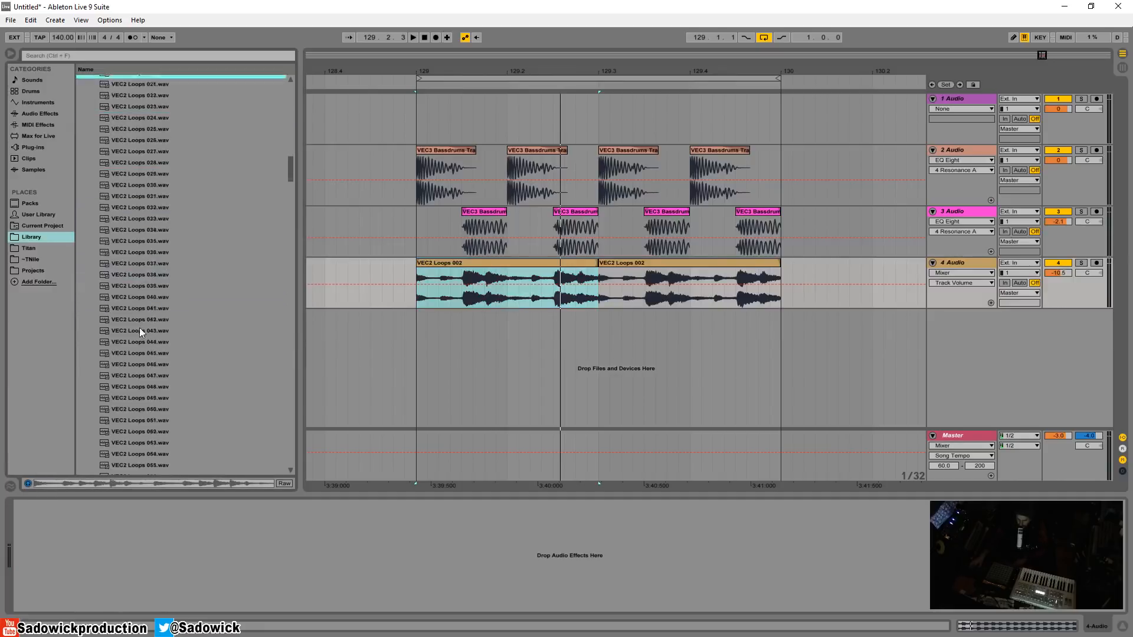
Audition the loops from VEC2 Loops 101.wav through VEC2 Loops 109.wav one after another
scroll(139, 330, down, 20)
scroll(147, 335, down, 8)
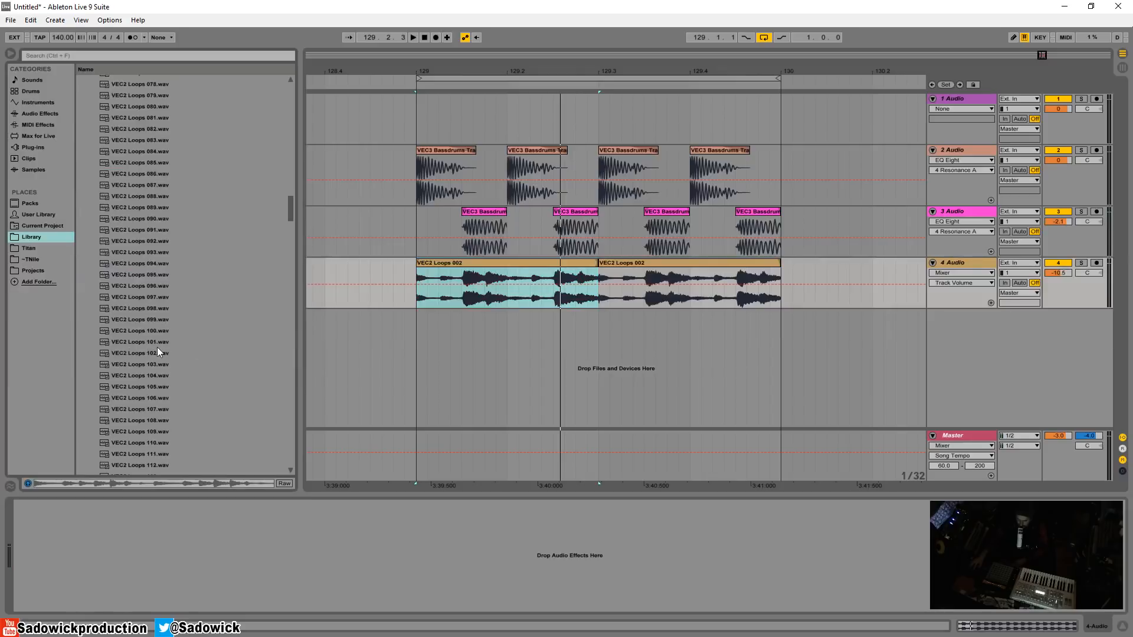
click(155, 349)
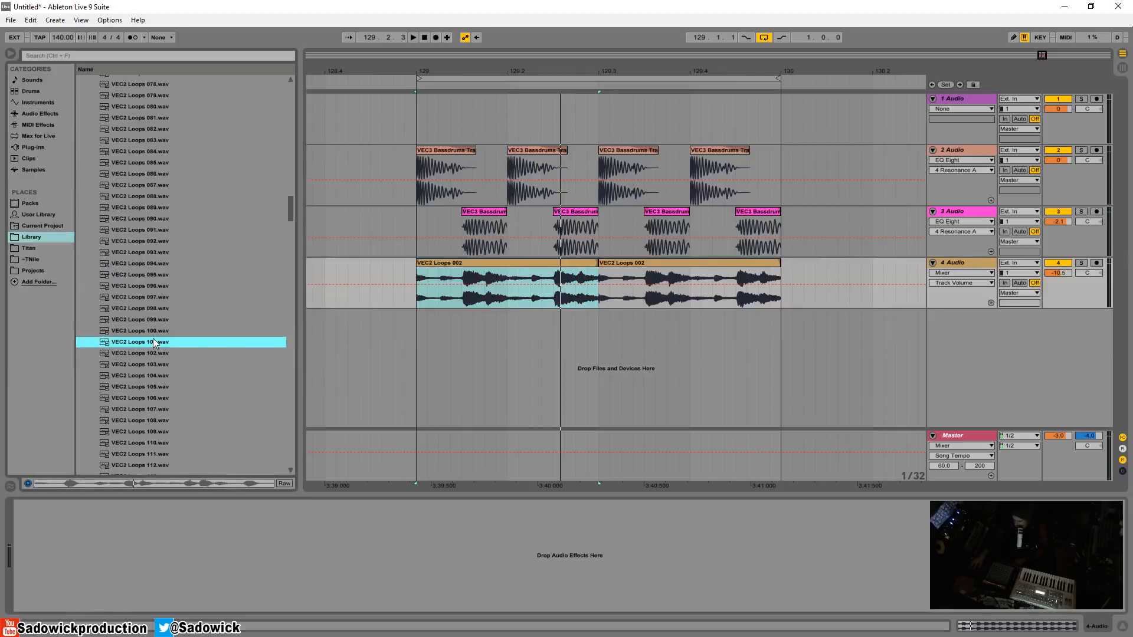
key(Down)
key(Down)
key(Down)
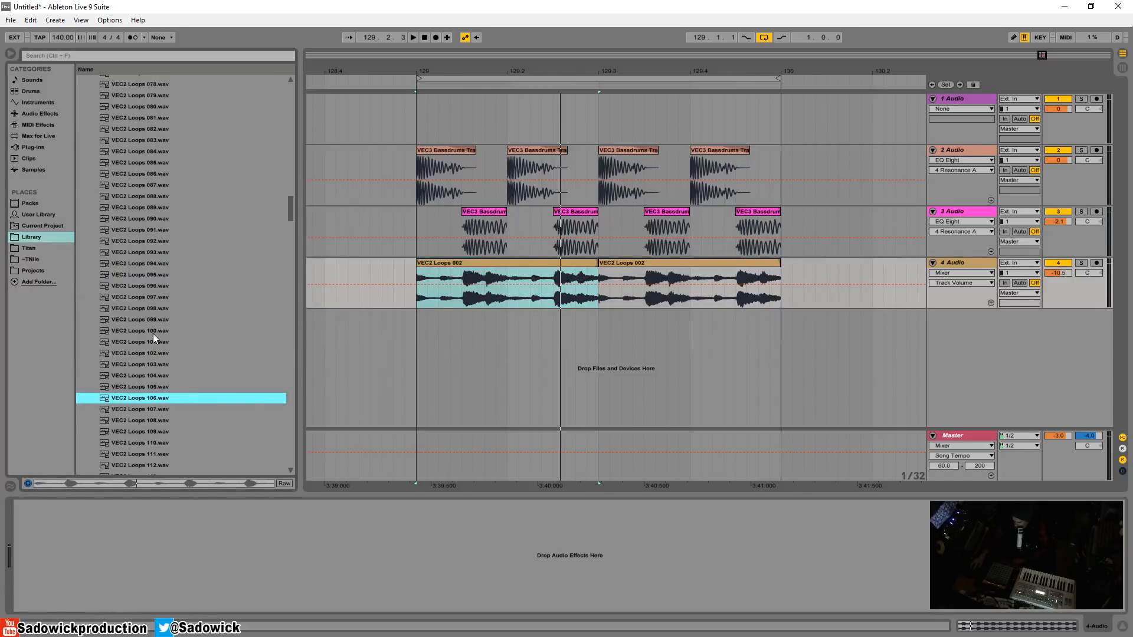
key(Down)
key(Down)
key(Down)
Audition the loops from VEC2 Loops 122.wav through VEC2 Loops 126.wav
scroll(153, 334, down, 7)
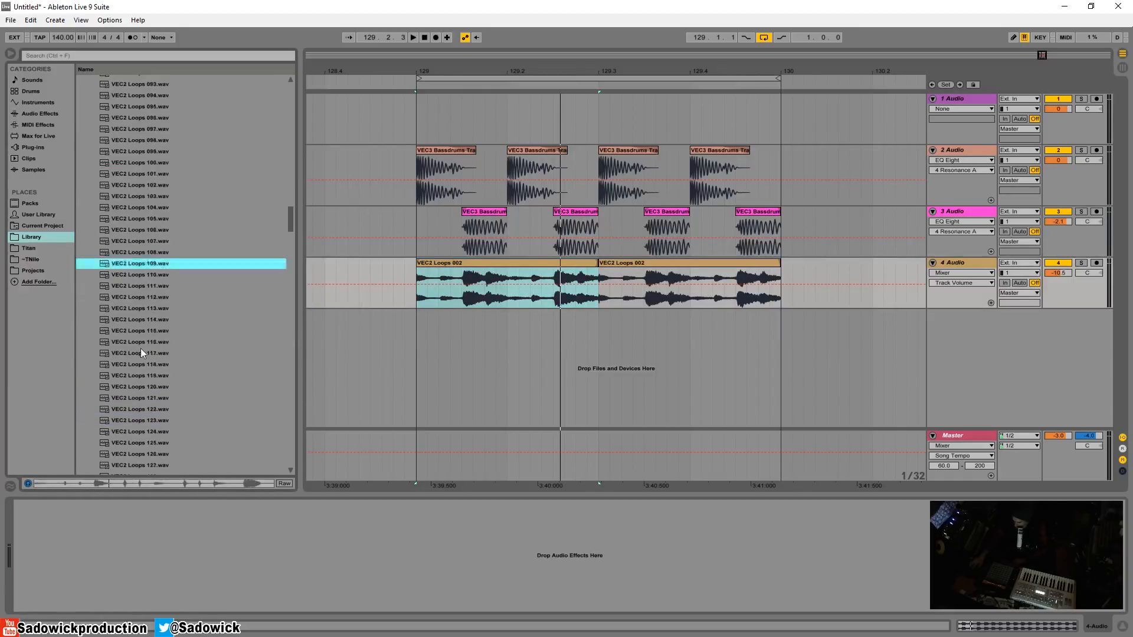
click(129, 344)
key(Down)
key(Down)
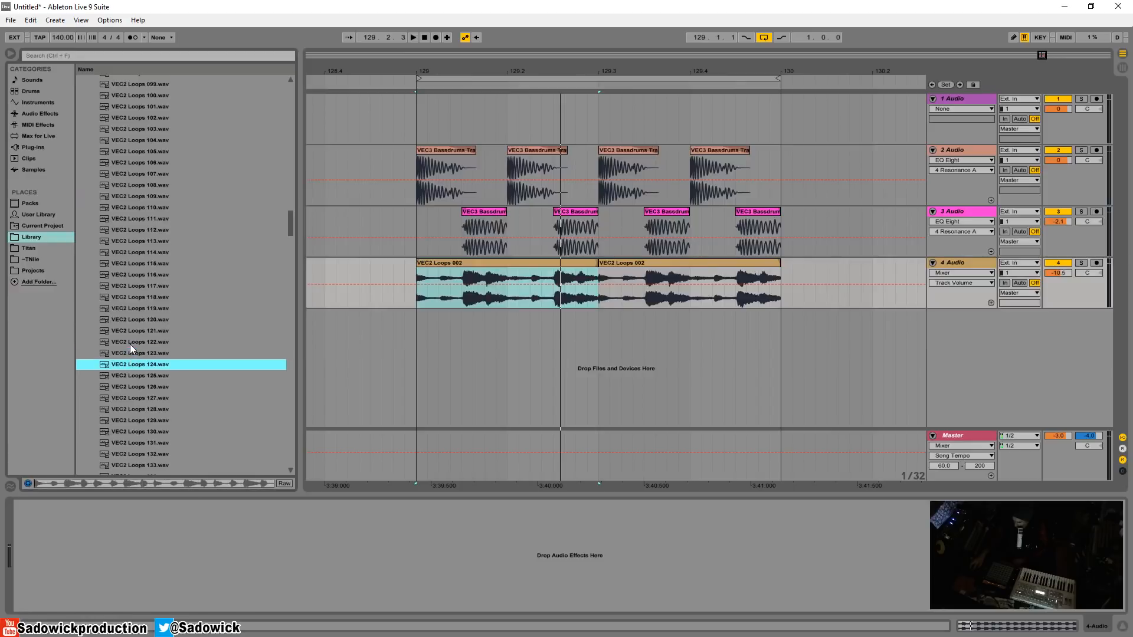
key(Down)
key(Down)
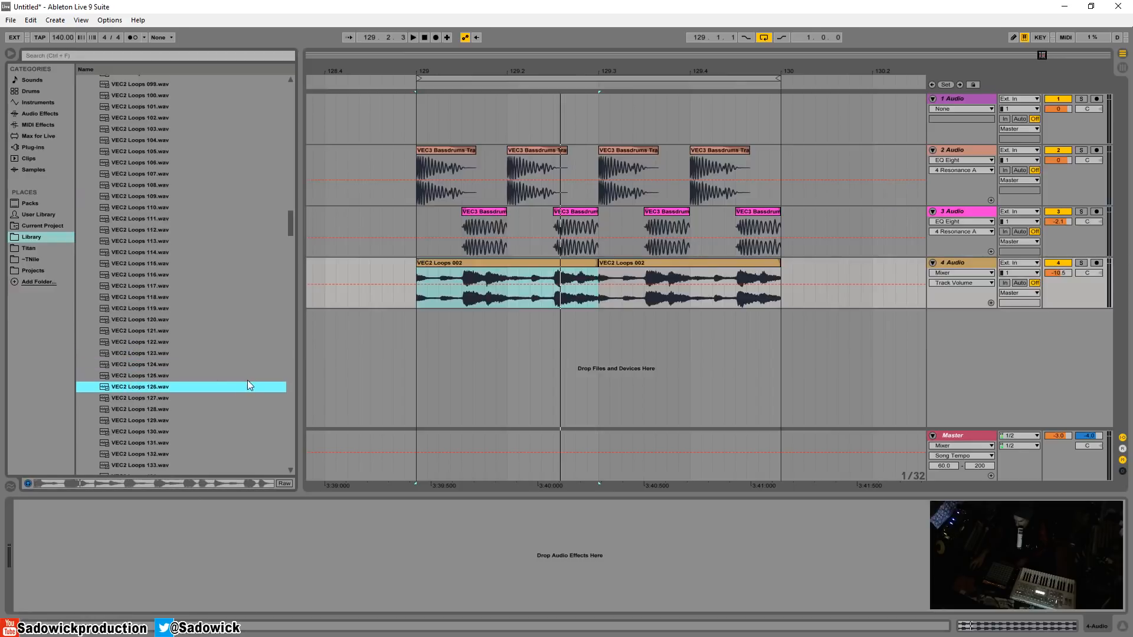
Place VEC2 Loops 164.wav on a new audio track at bar 129, solo that track, and select the clip
scroll(225, 383, down, 4)
scroll(221, 381, down, 7)
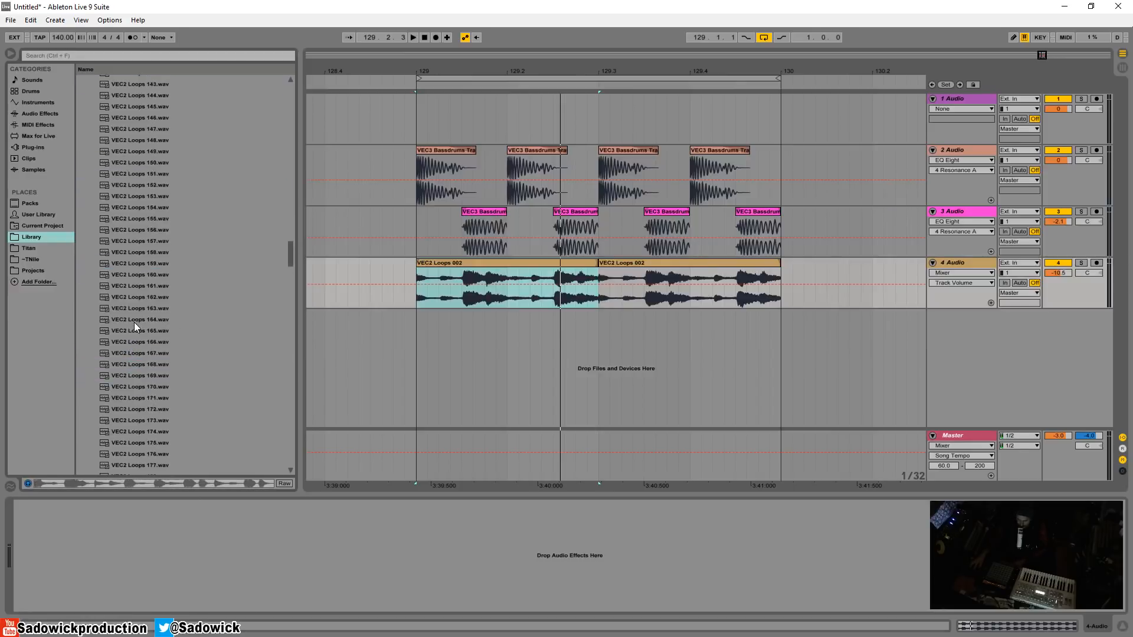
click(134, 322)
drag(135, 322, 419, 326)
click(1081, 315)
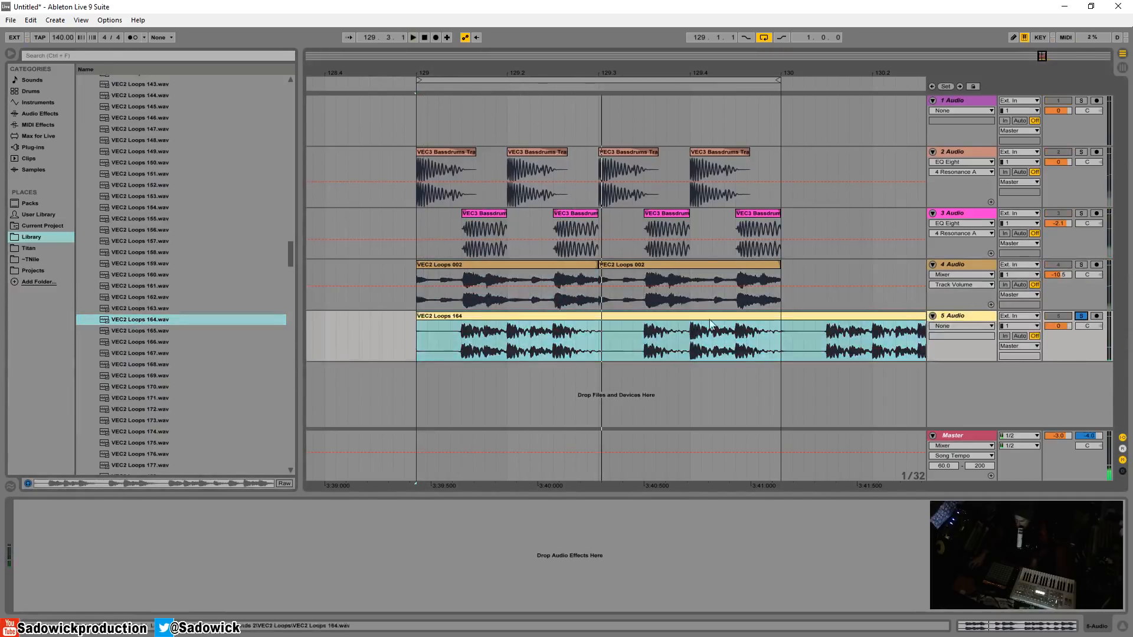
click(433, 334)
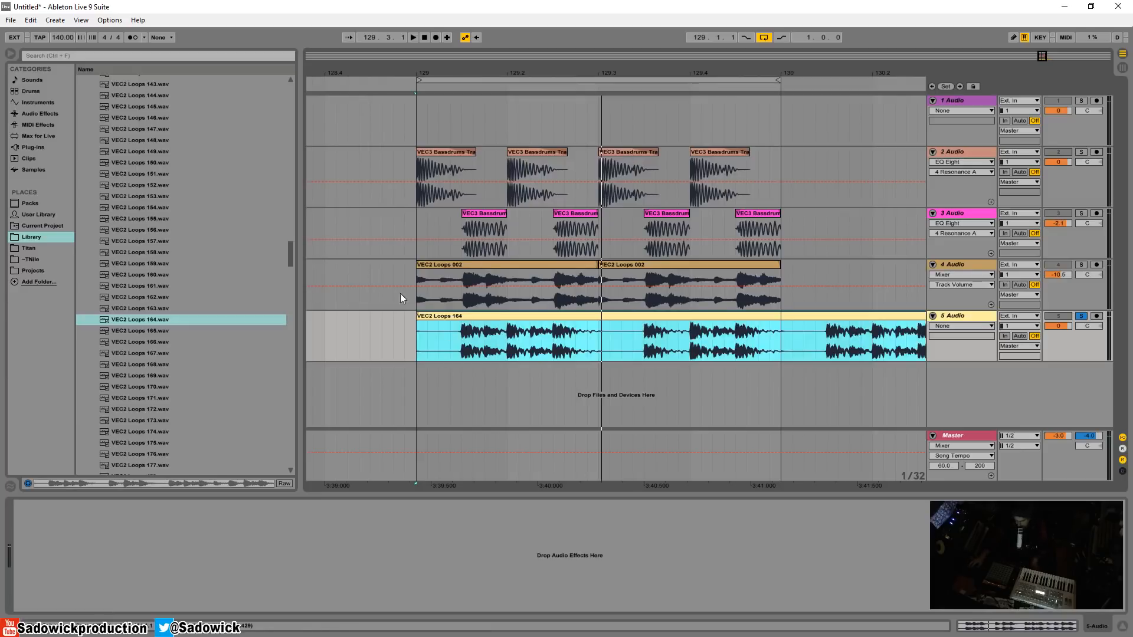
Duplicate the first half bar of the VEC2 Loops 164 clip on 5 Audio so it repeats from beat 129.3
click(416, 330)
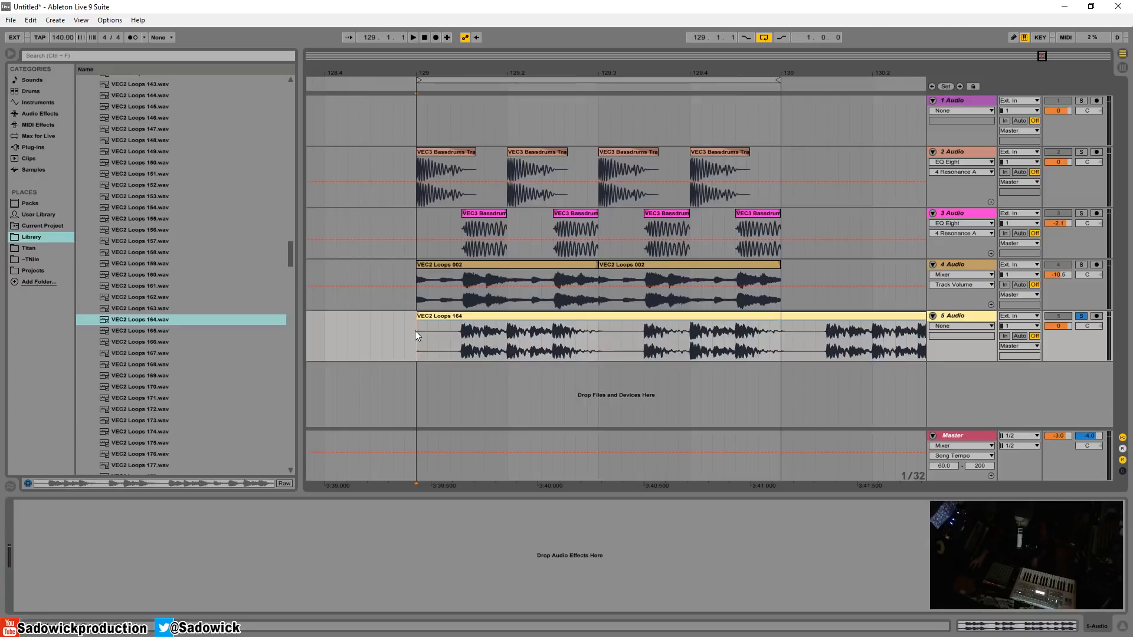
drag(416, 330, 600, 328)
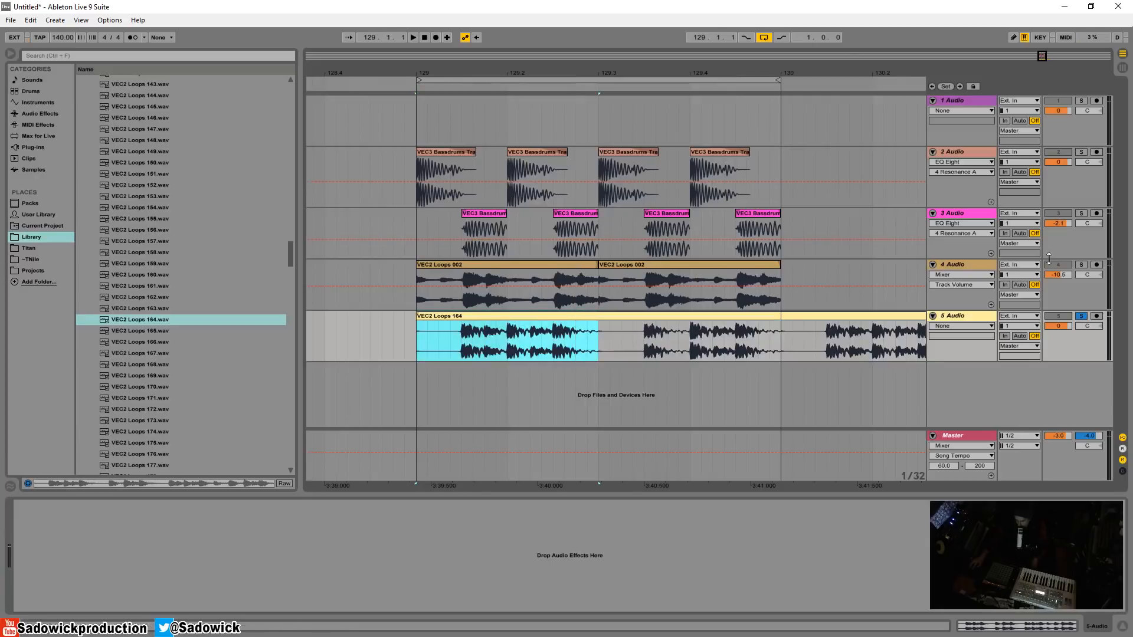
key(space)
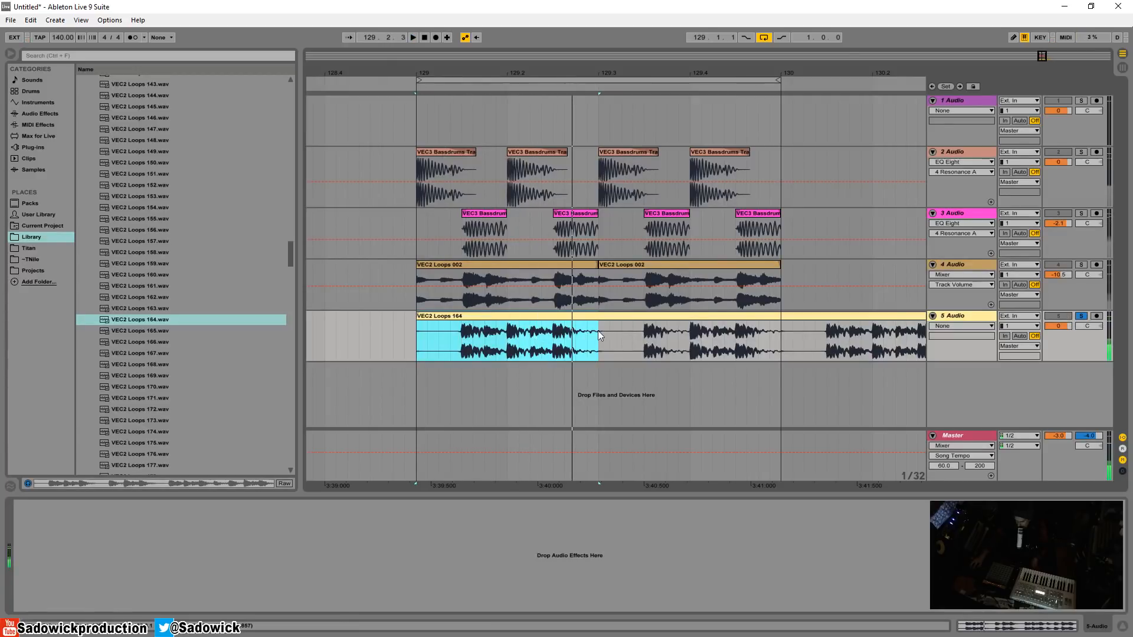
drag(597, 330, 433, 331)
key(ctrl+d)
Copy the sixteenth slice at 129.1.4 of VEC2 Loops 164 to 129.1.2 and play the result
click(485, 334)
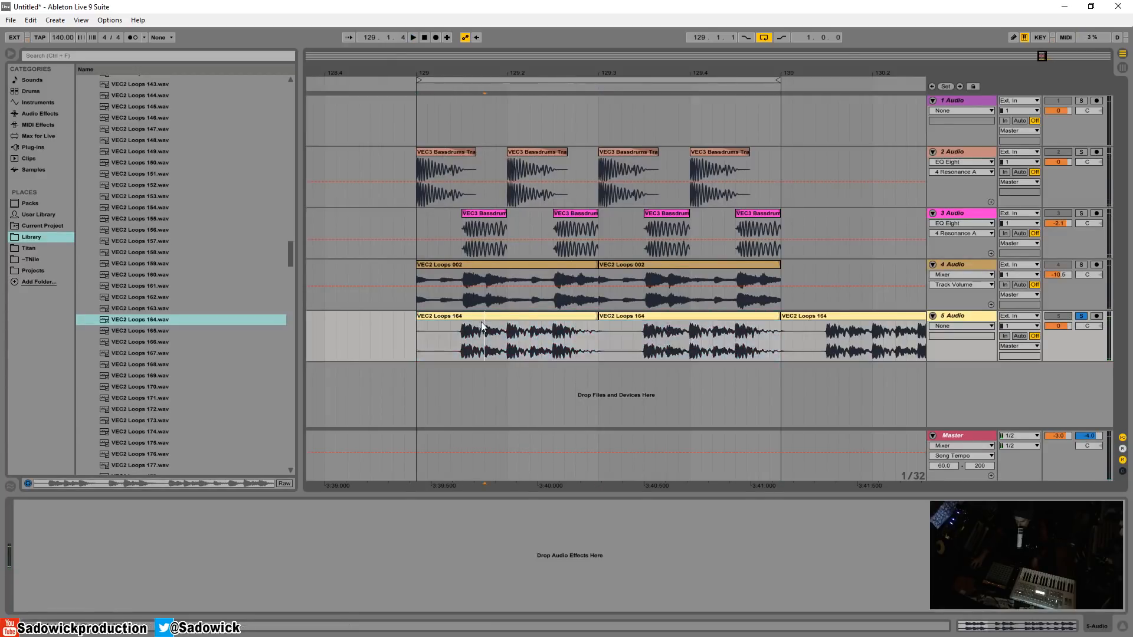
key(space)
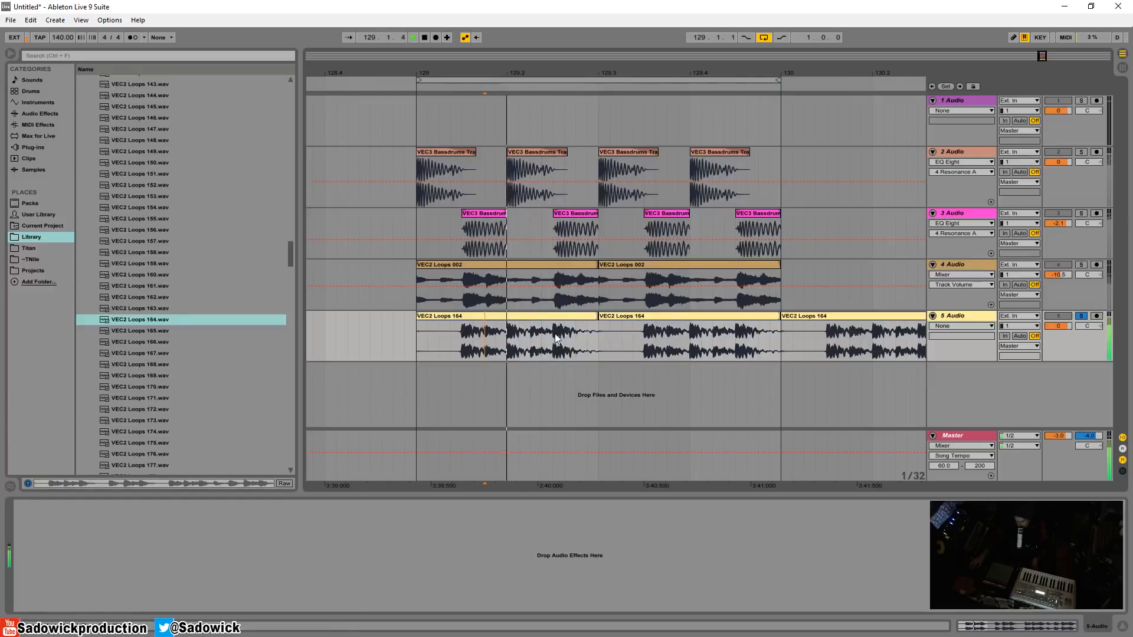
key(space)
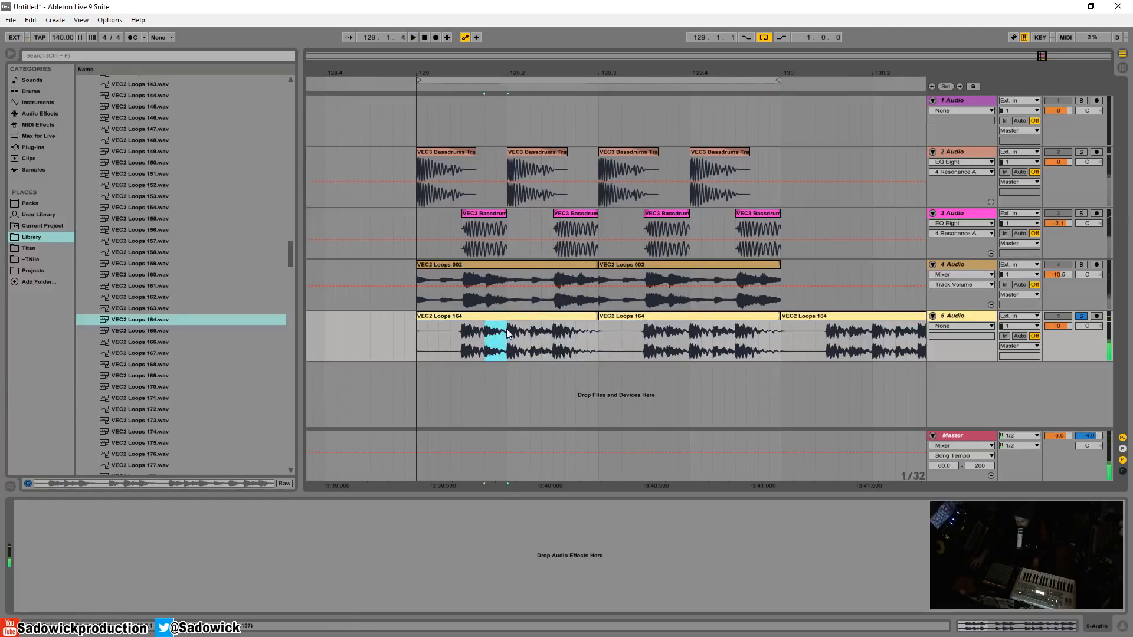
drag(487, 334, 441, 333)
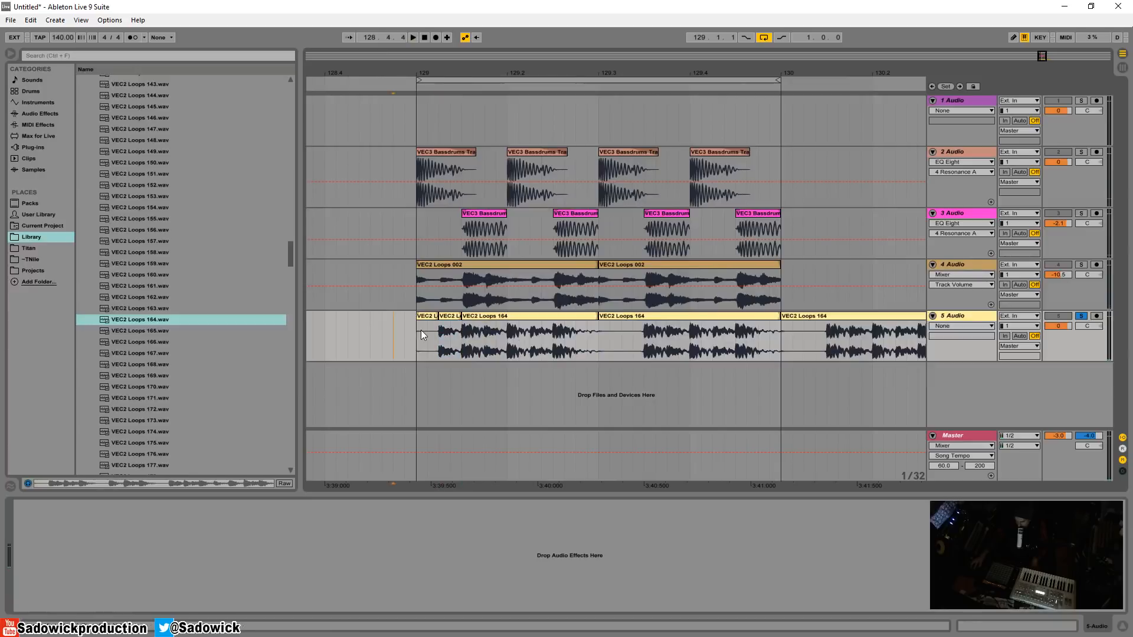
key(space)
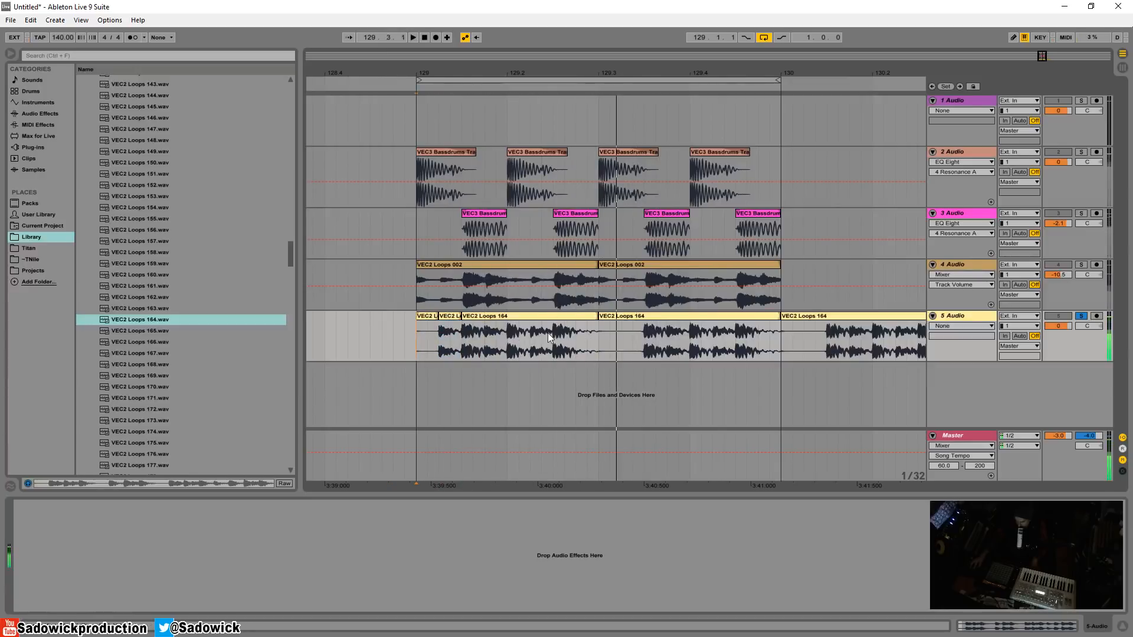
Transpose the copied slice at 129.1.2 to -5 st and duplicate the first half bar over the second half
drag(549, 334, 571, 339)
click(450, 317)
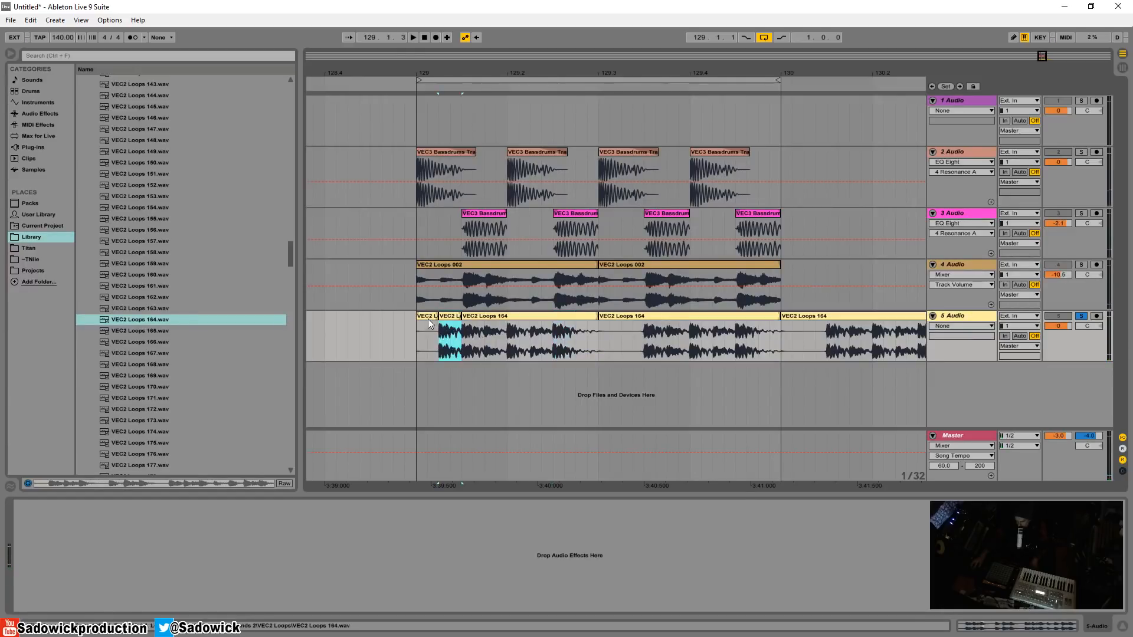
click(431, 319)
key(space)
click(447, 318)
key(space)
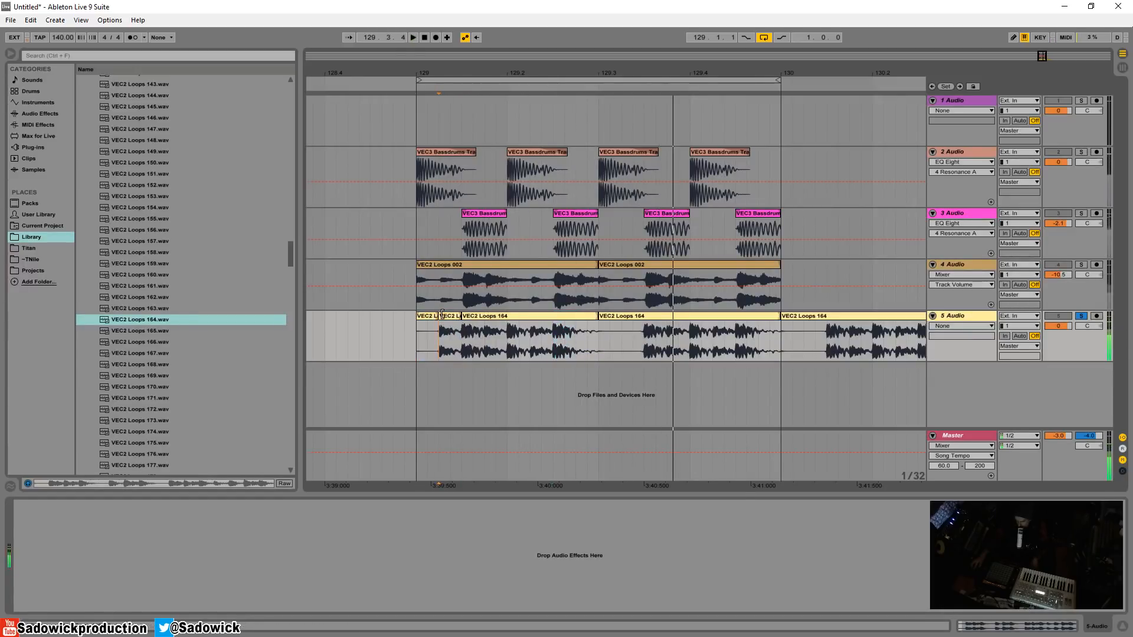
drag(440, 318, 418, 317)
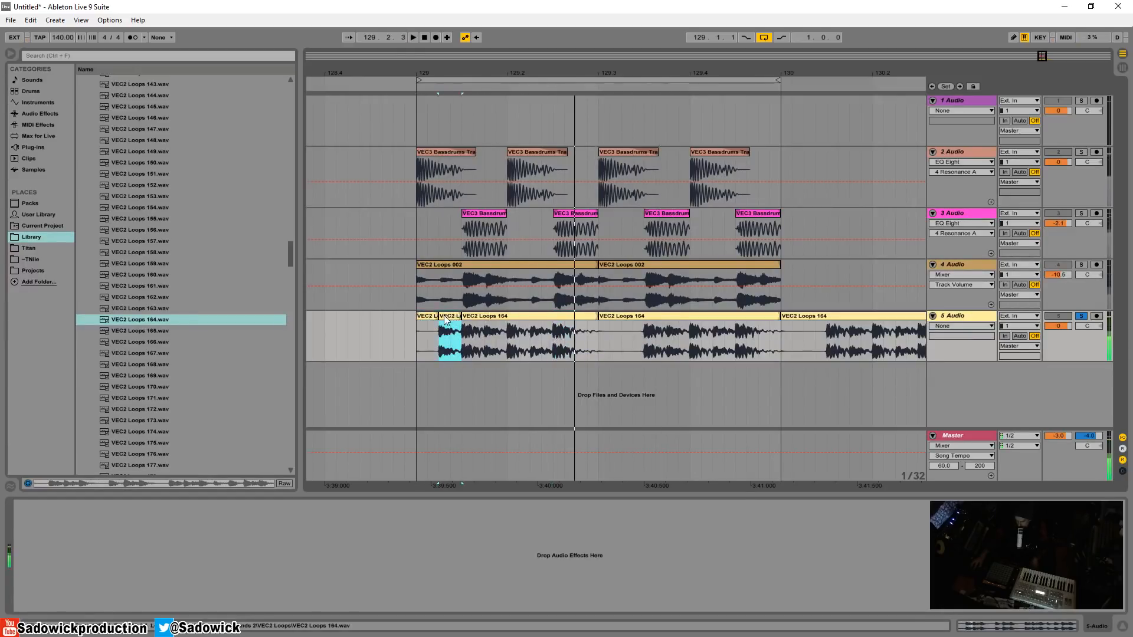
double_click(446, 319)
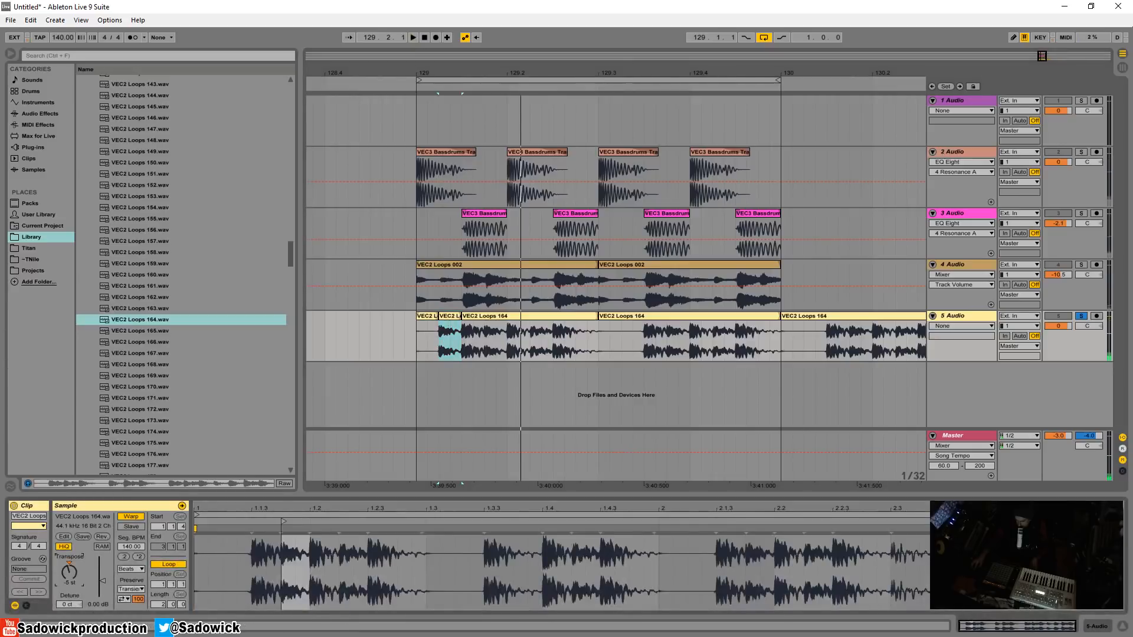
key(space)
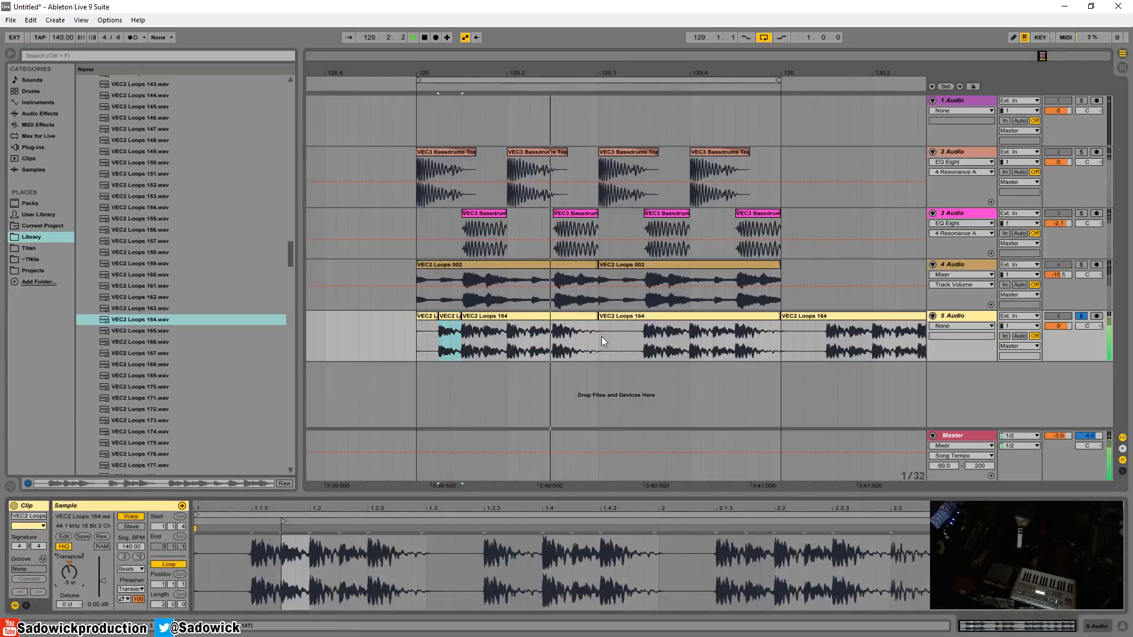
drag(600, 337, 417, 342)
key(ctrl+d)
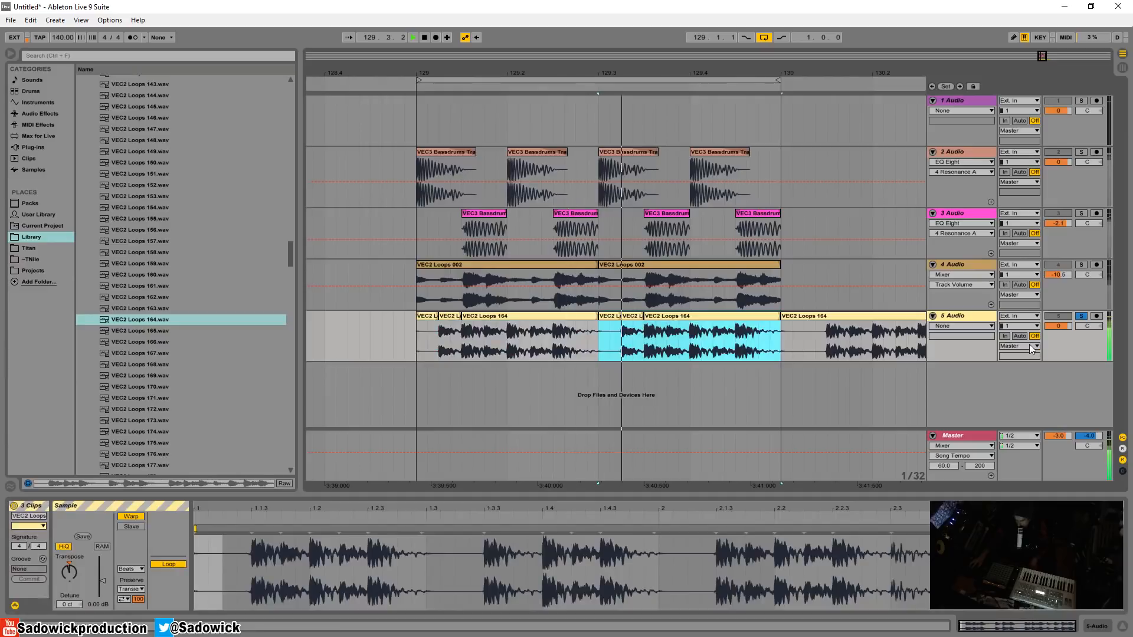
Set the slice at 129.1.2 to -2 st and duplicate the edited first half bar to 129.3
click(452, 319)
key(space)
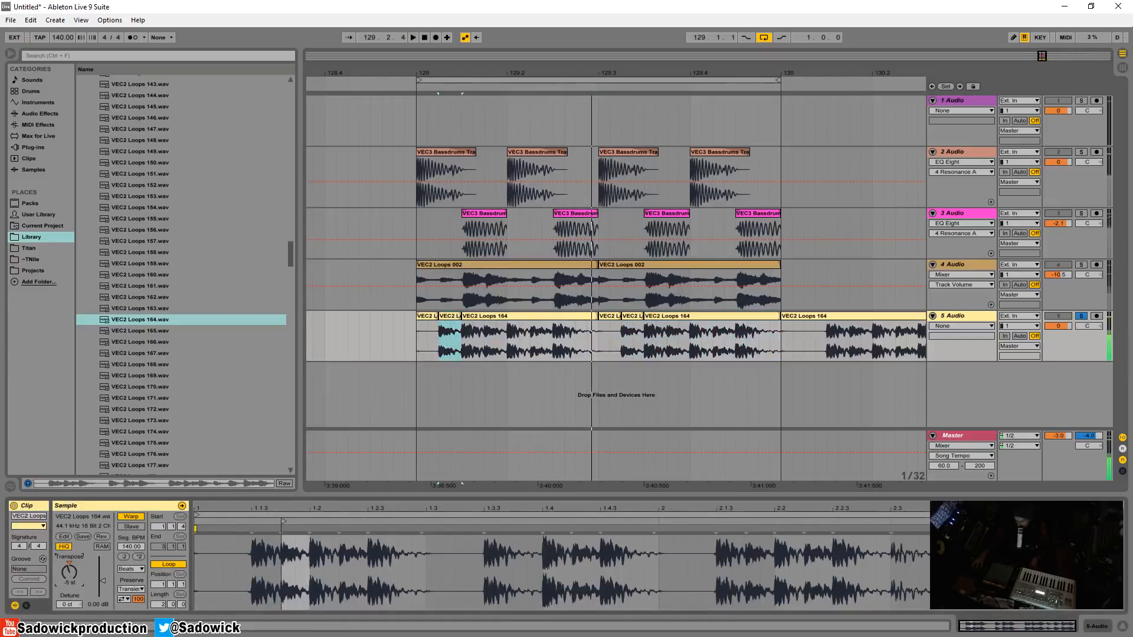
drag(65, 569, 65, 573)
key(space)
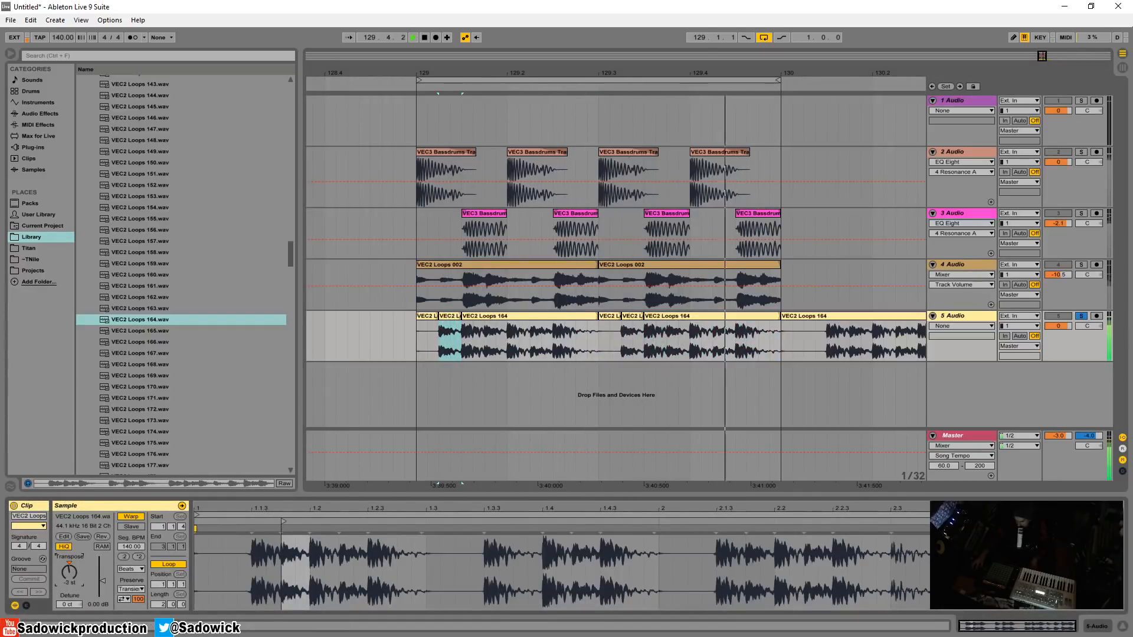
drag(601, 338, 416, 338)
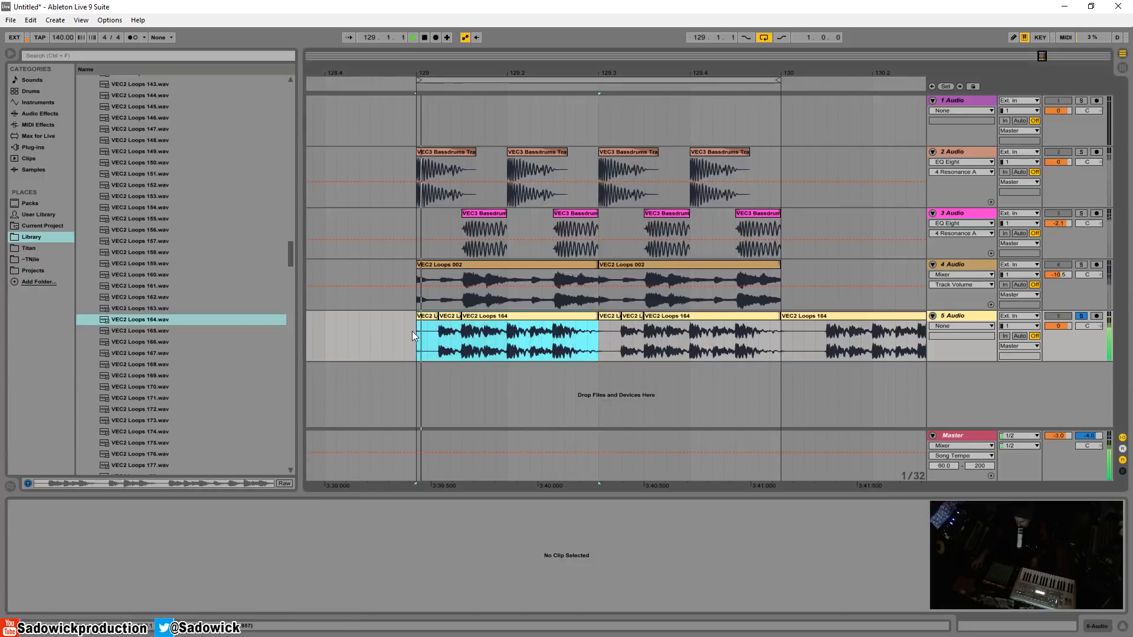
key(ctrl+d)
key(space)
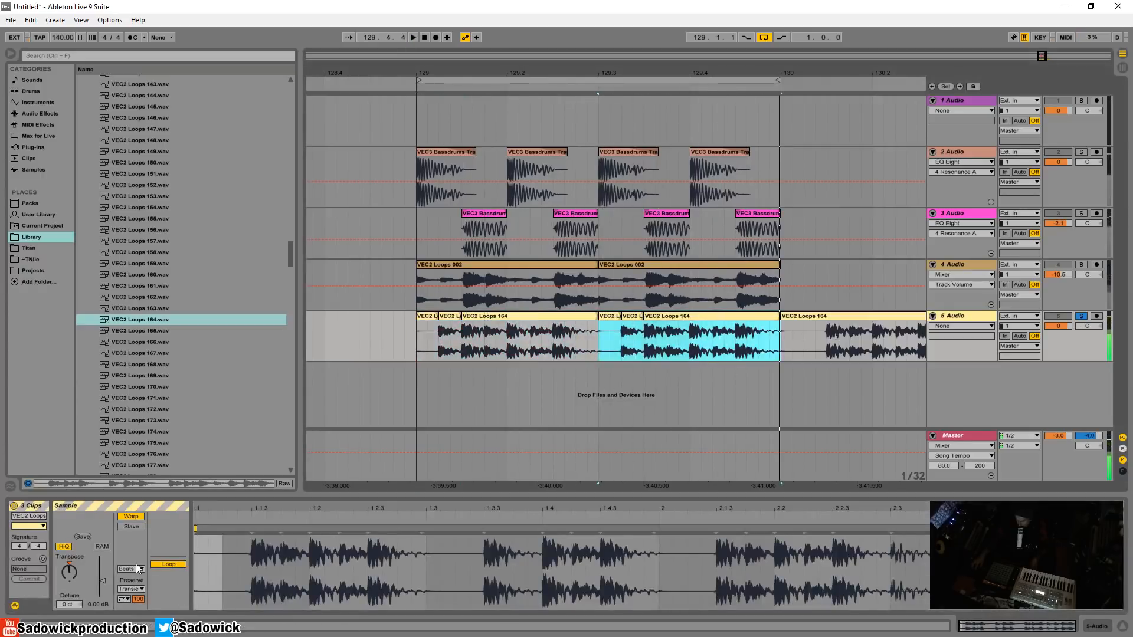
Delete the remainder of VEC2 Loops 164 after bar 130 and select the remaining clips of bar 129
mouse_move(418, 334)
mouse_down()
mouse_move(784, 349)
mouse_move(417, 337)
mouse_up()
click(804, 316)
key(Delete)
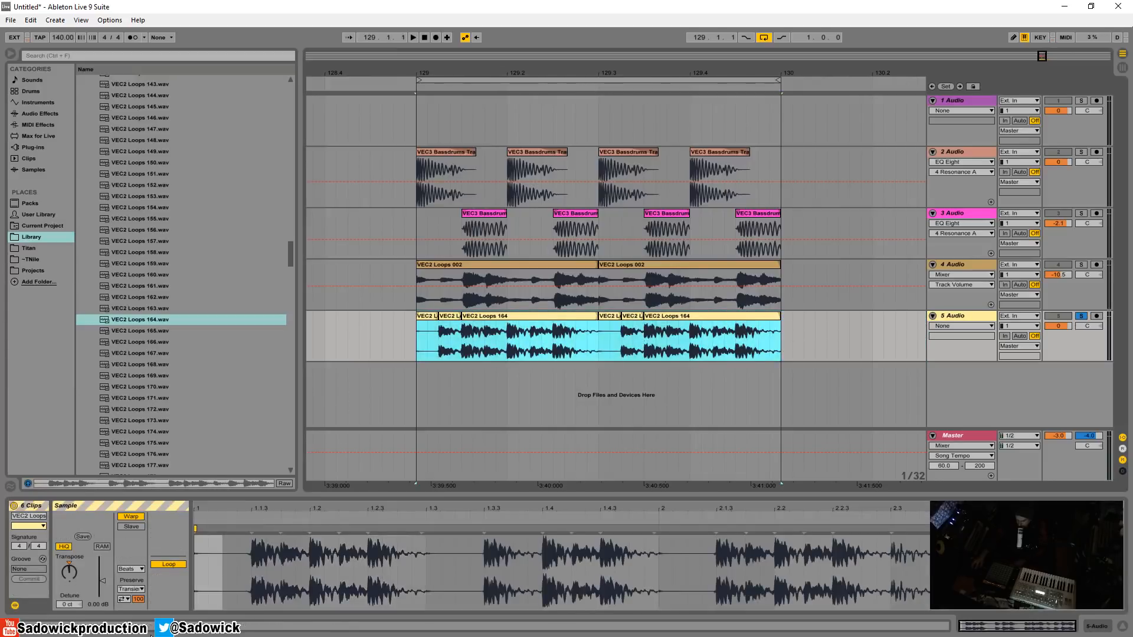
Set the selected clips' Beats warping to preserve 1/16 with transient looping off, and lower the transient envelope
click(134, 588)
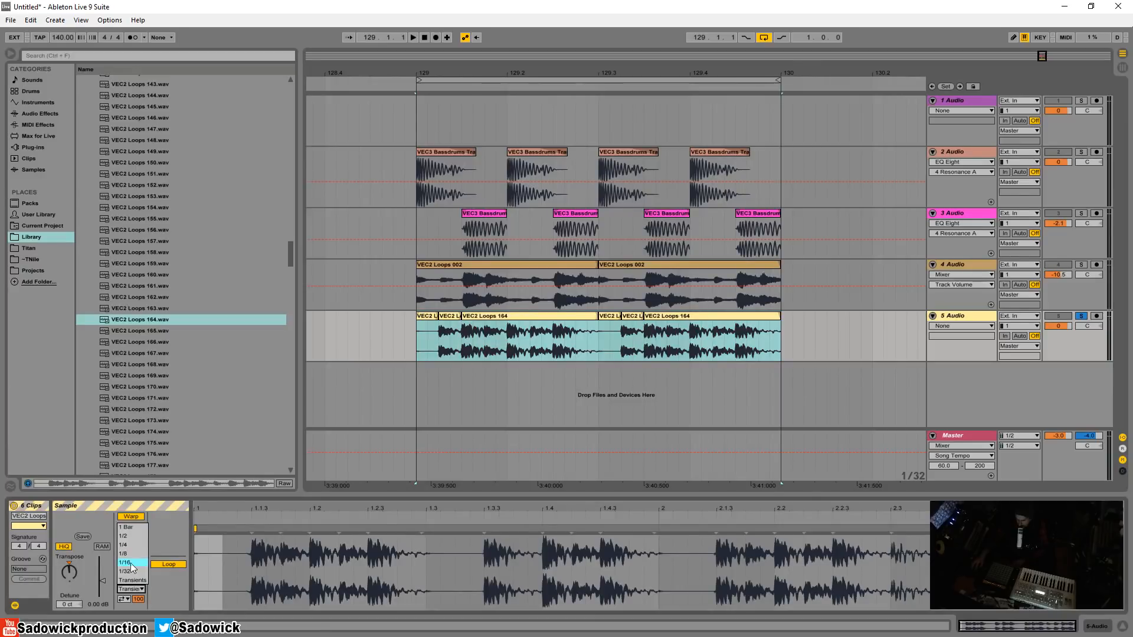
click(130, 565)
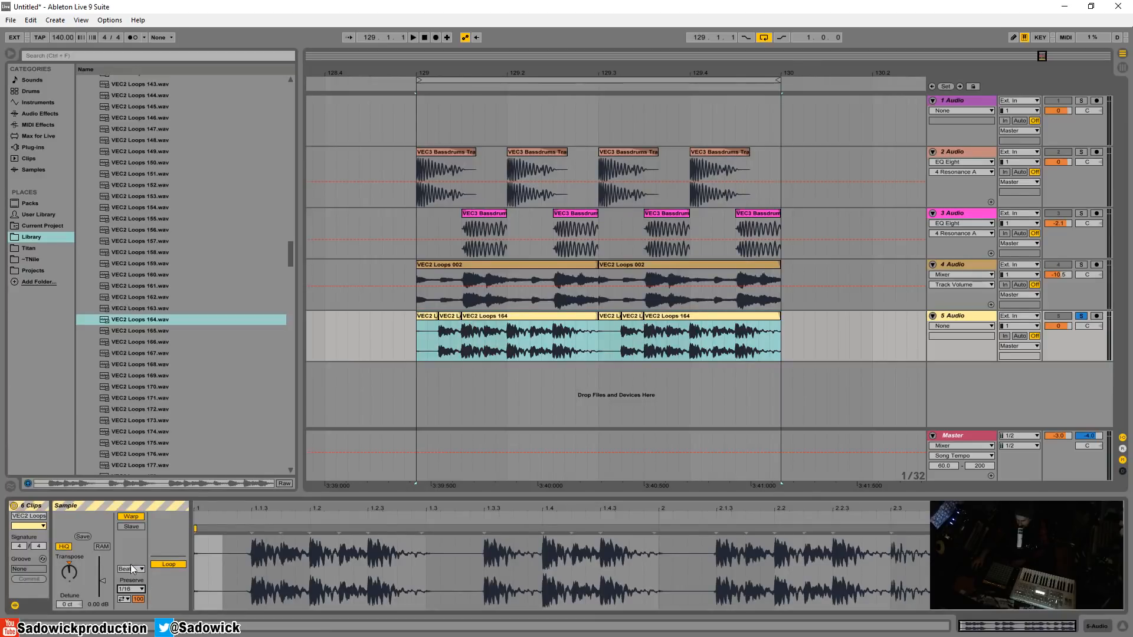
click(124, 600)
key(space)
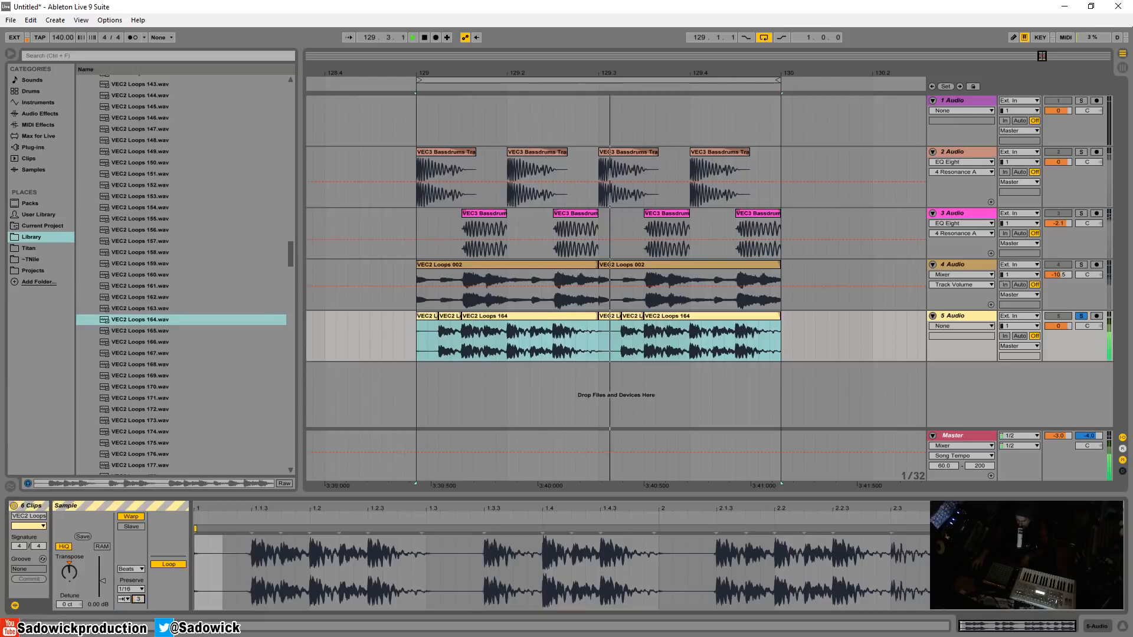
drag(138, 599, 138, 603)
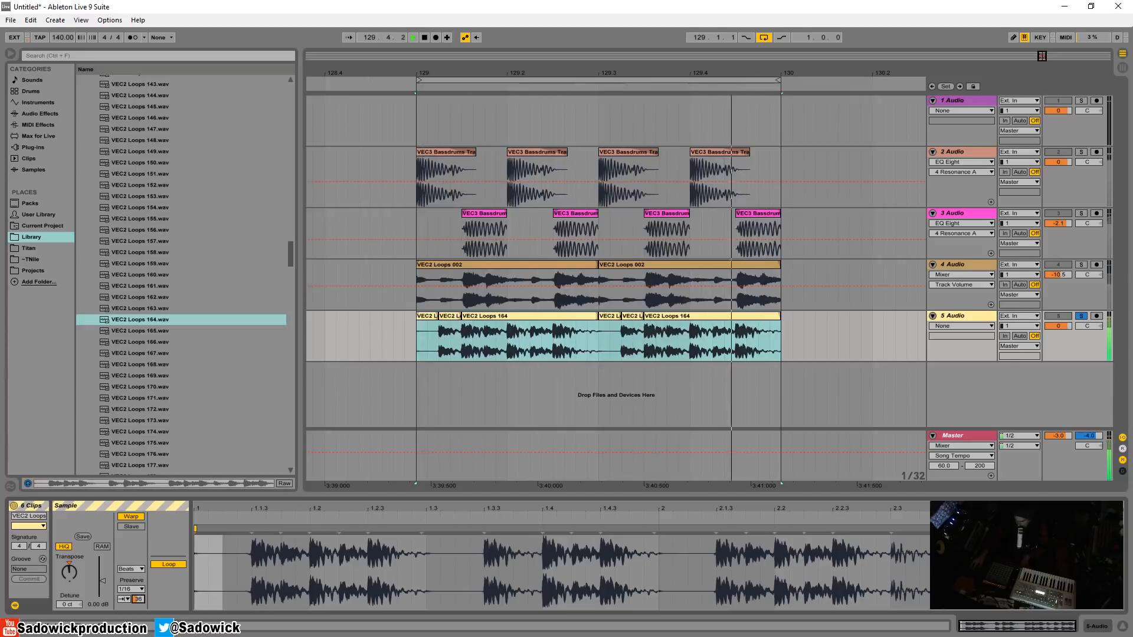
Add an EQ Eight to 5 Audio and cut band 5 by about 6.07 dB at 612 Hz
click(1083, 372)
click(579, 324)
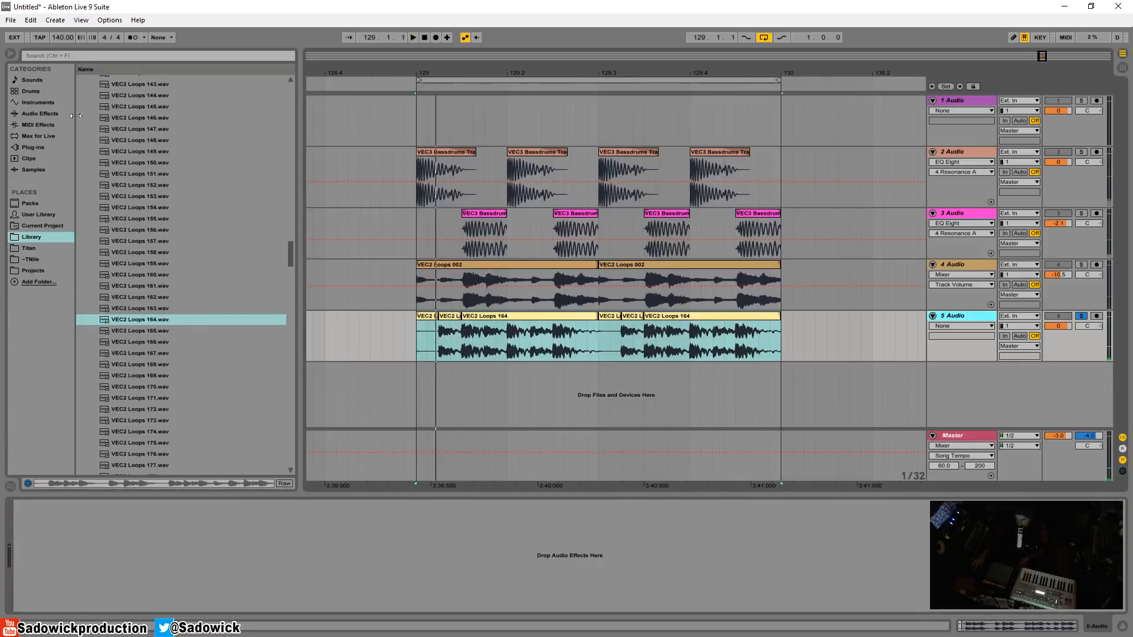
click(40, 114)
click(105, 193)
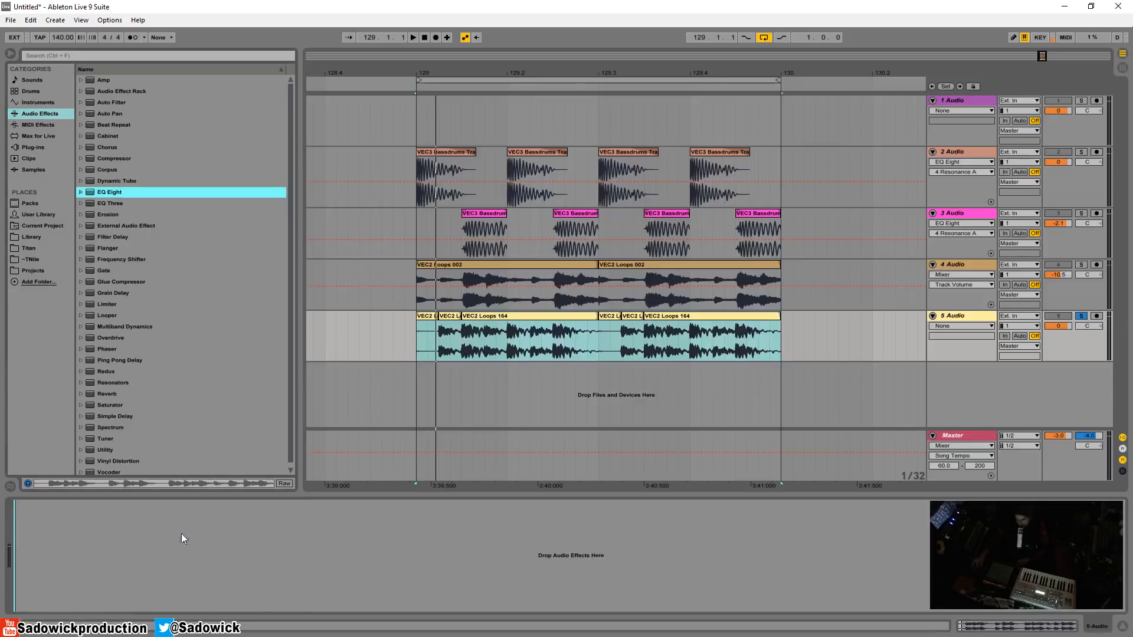
key(space)
drag(181, 538, 144, 565)
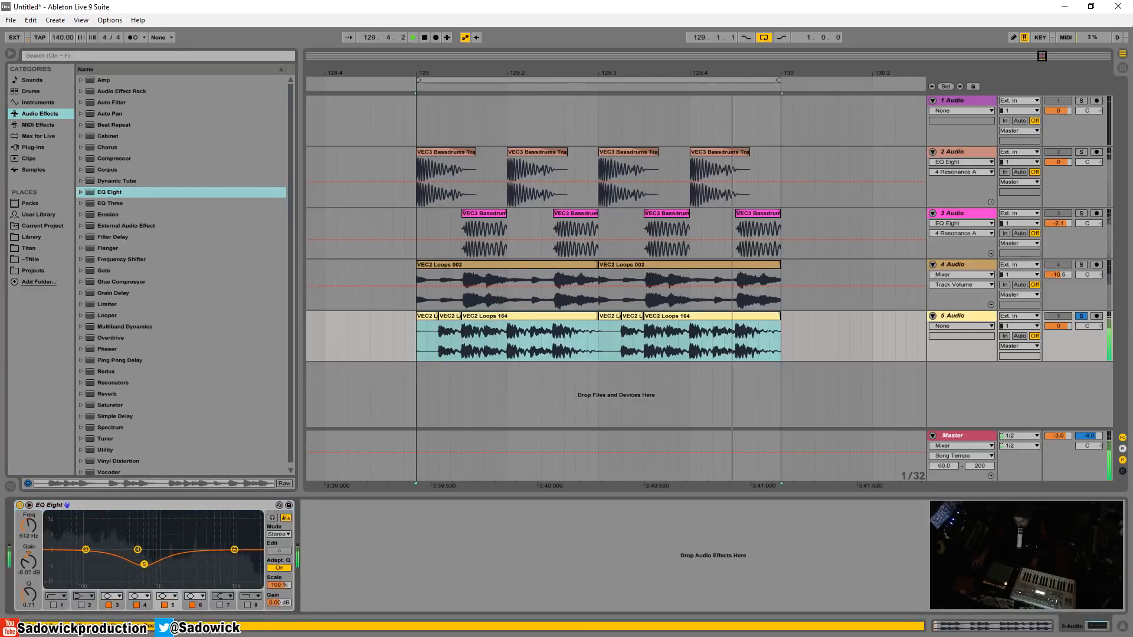
Add a Reverb at 23% dry/wet, preceded by an Auto Filter at 2.42 kHz with envelope 50.4, LFO amount 11.0 and rate 1/4
drag(119, 394, 509, 566)
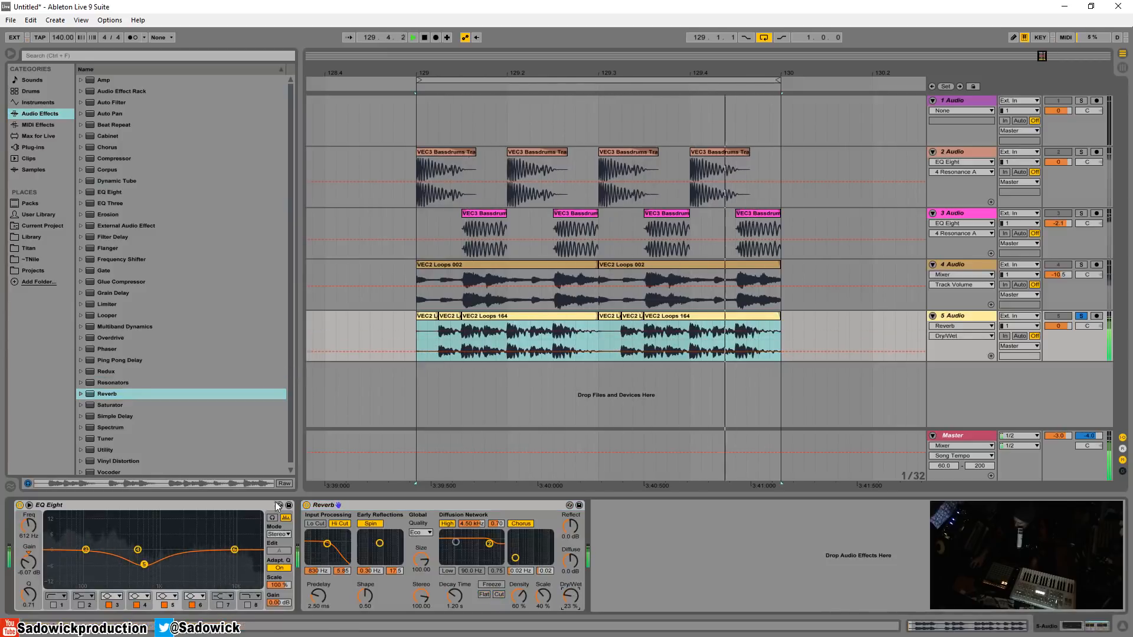
drag(111, 102, 338, 561)
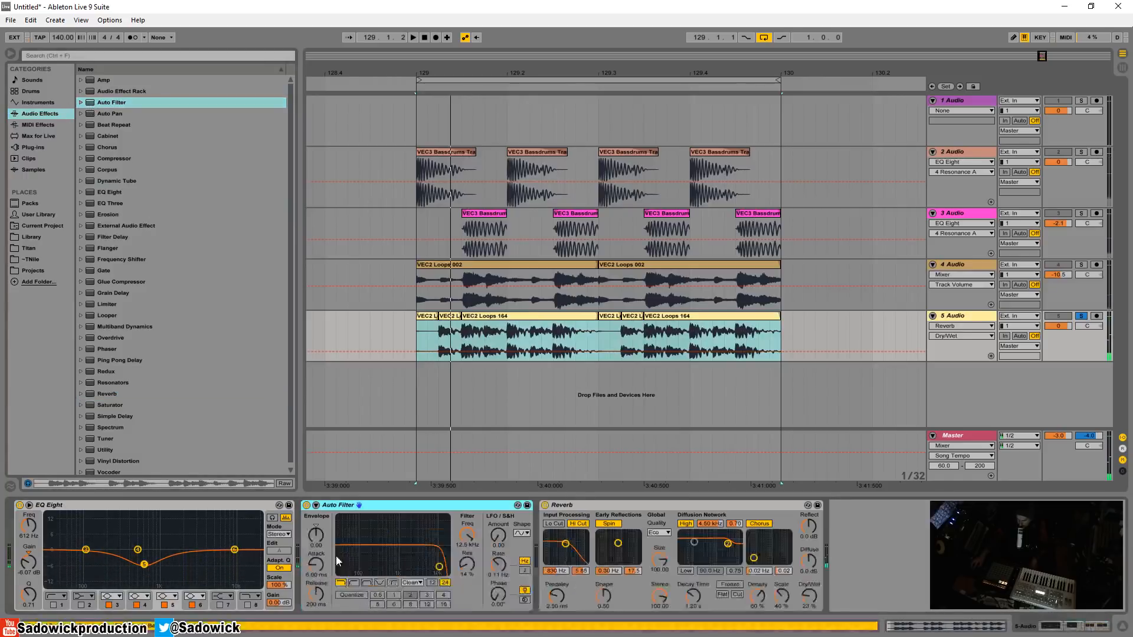
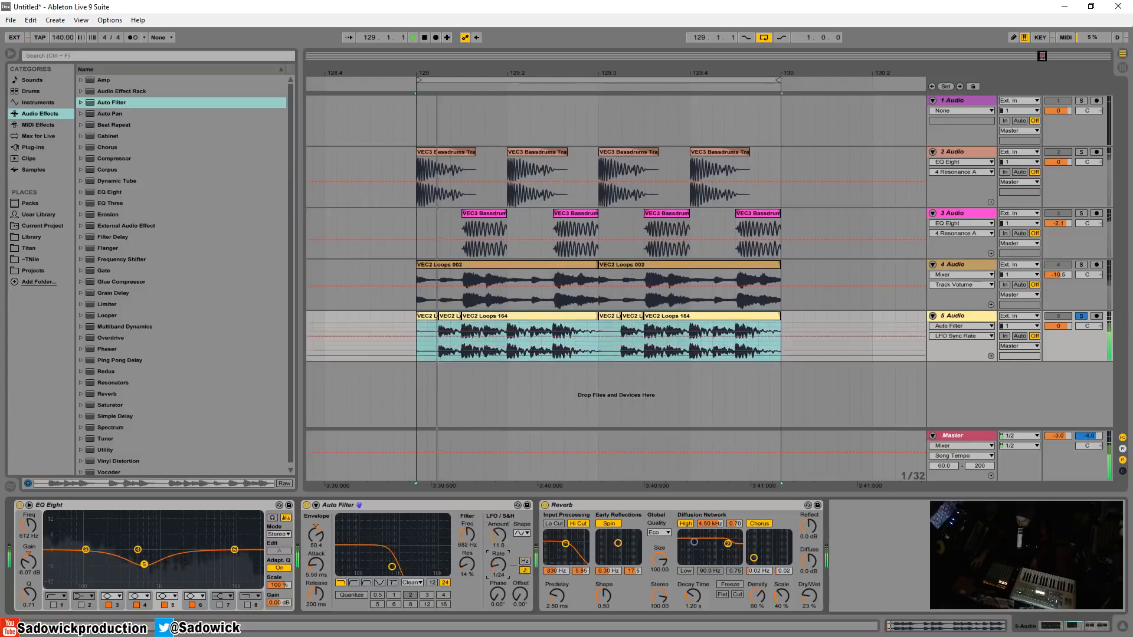
drag(490, 559, 466, 515)
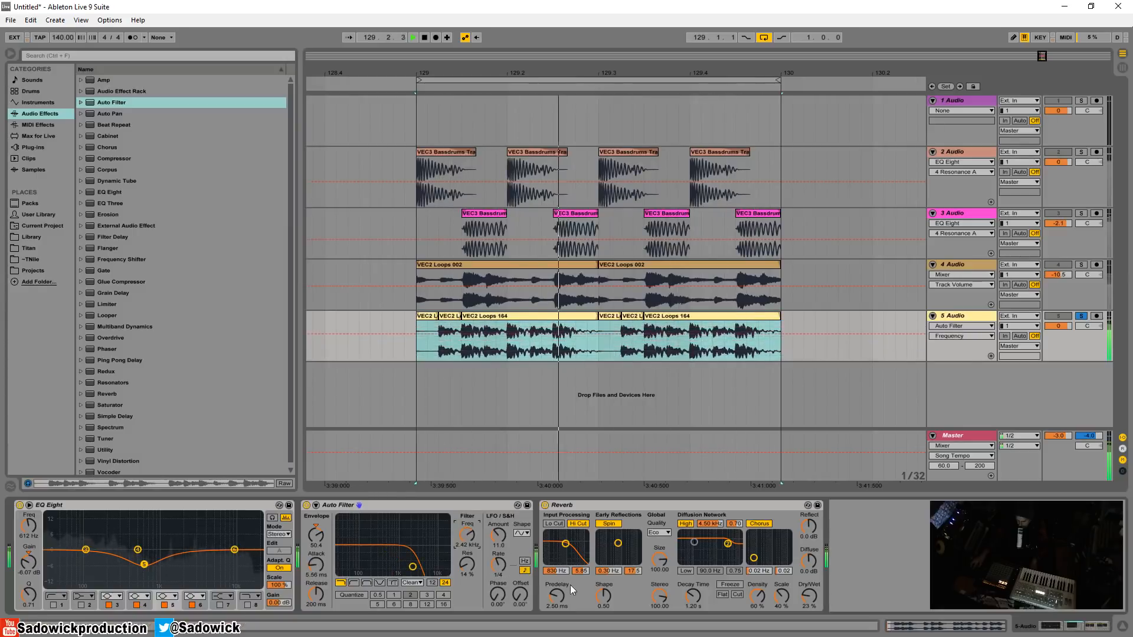
double_click(357, 506)
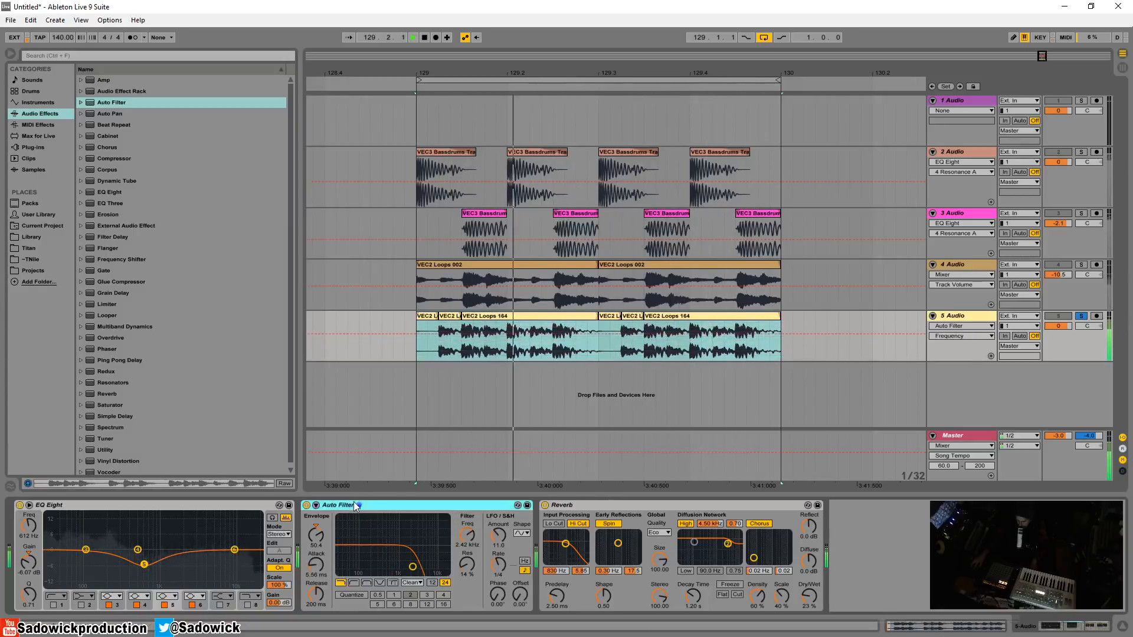
double_click(132, 505)
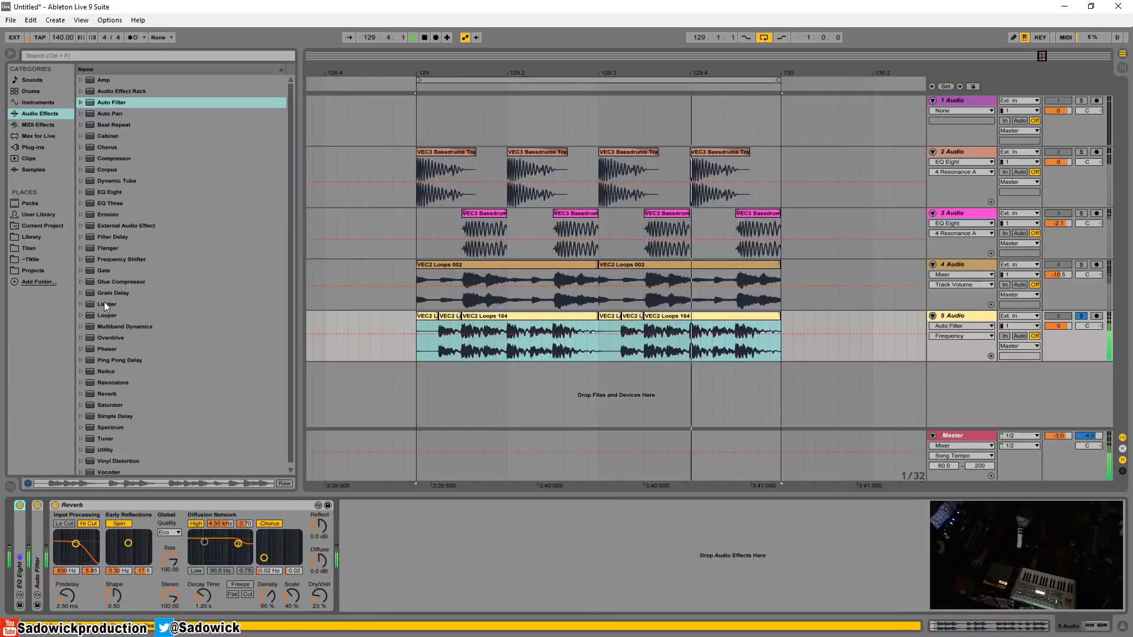
Unsolo 5 Audio to play the full groove, and reduce the height of the 4 Audio track
click(1081, 317)
drag(1111, 311, 1111, 291)
key(space)
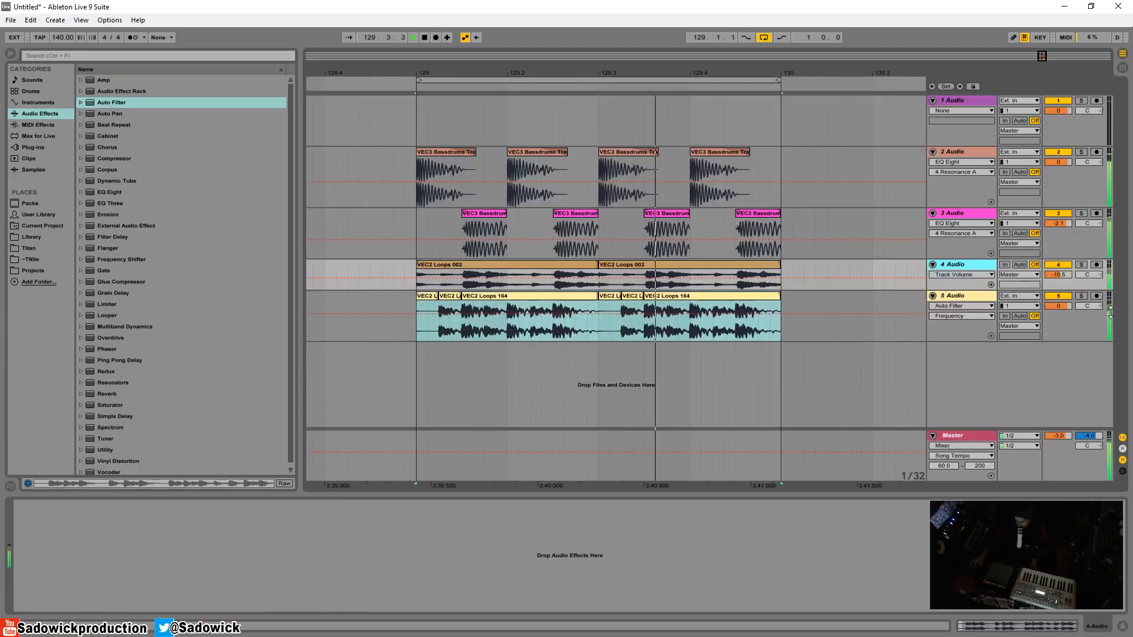
Solo 5 Audio and delete parts of its VEC2 Loops 164 clips, keeping one short slice in each half of the bar
click(1081, 296)
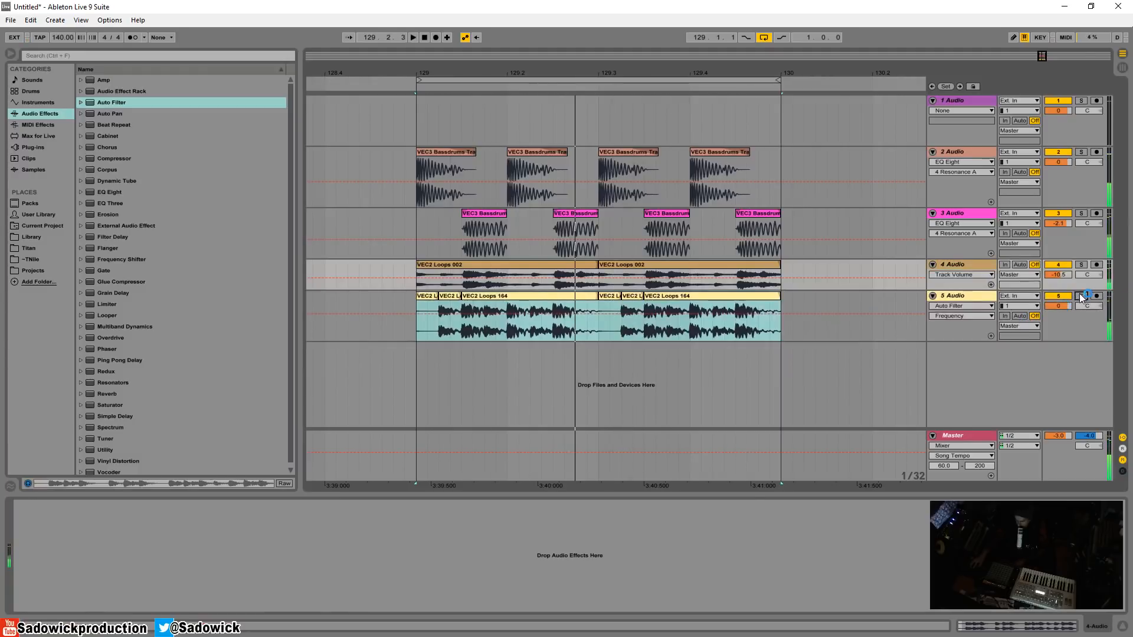
mouse_move(411, 306)
mouse_down()
mouse_move(506, 307)
mouse_move(417, 311)
mouse_up()
click(509, 298)
click(510, 309)
key(space)
key(space)
key(space)
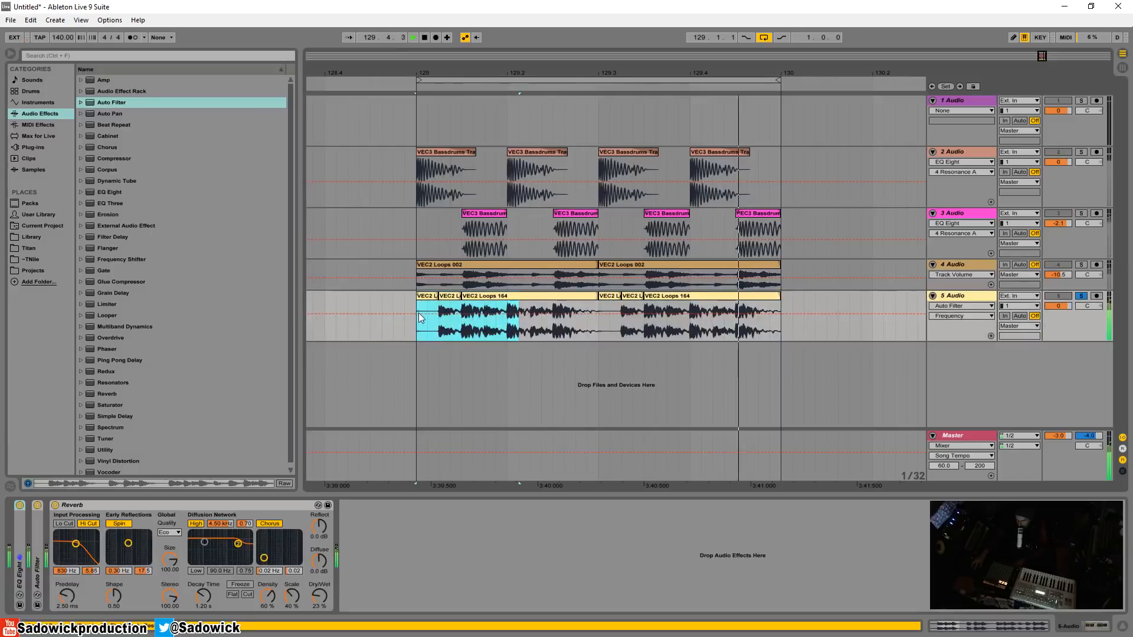
key(Delete)
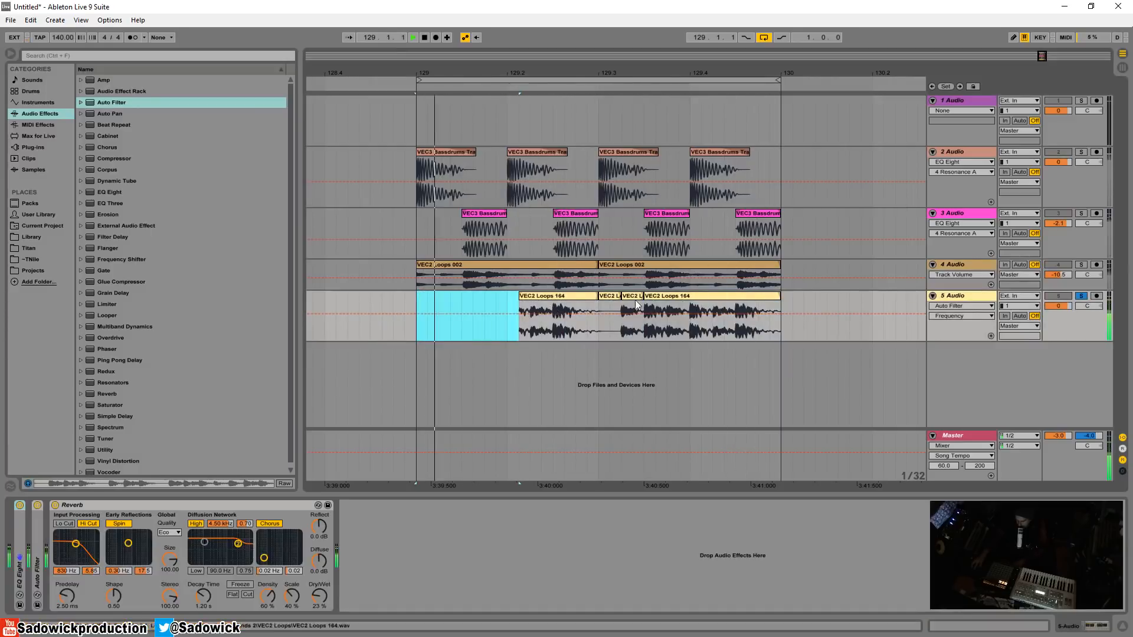
drag(524, 300, 394, 320)
key(Delete)
key(Delete)
key(Delete)
key(space)
Turn off warping for the two remaining 5 Audio slices and transpose both to -9 st
click(985, 625)
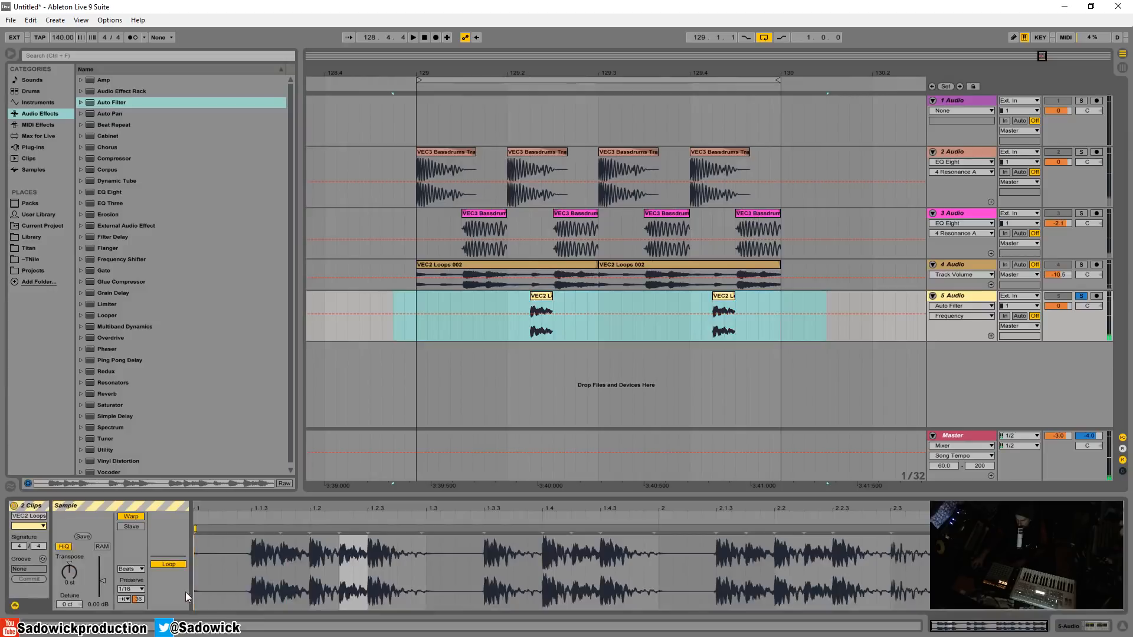
click(136, 569)
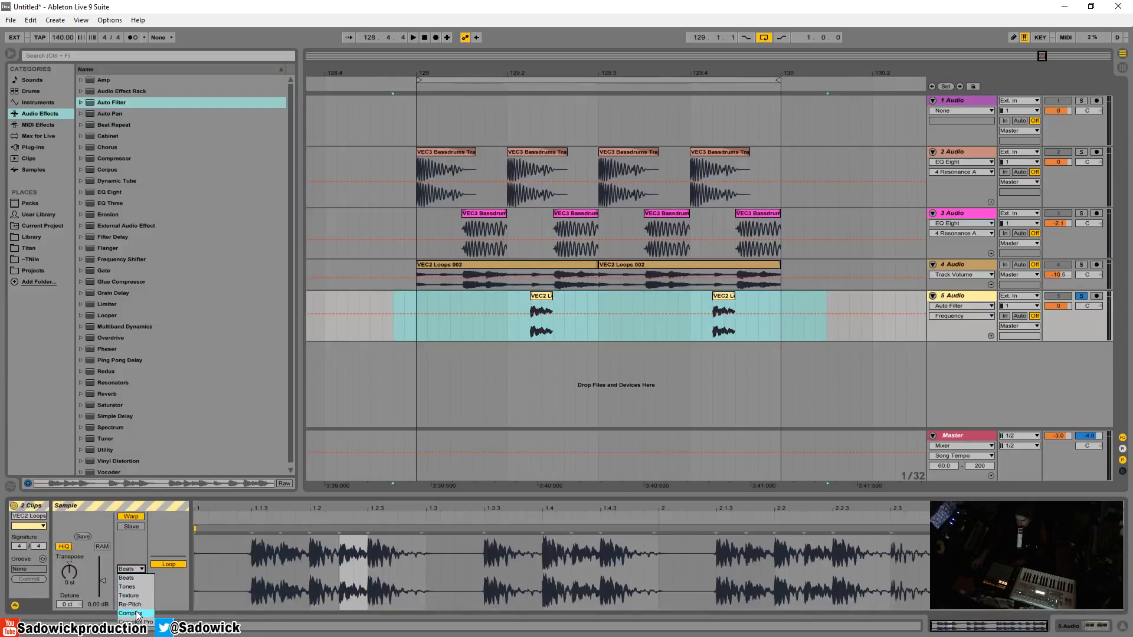
click(133, 501)
click(496, 282)
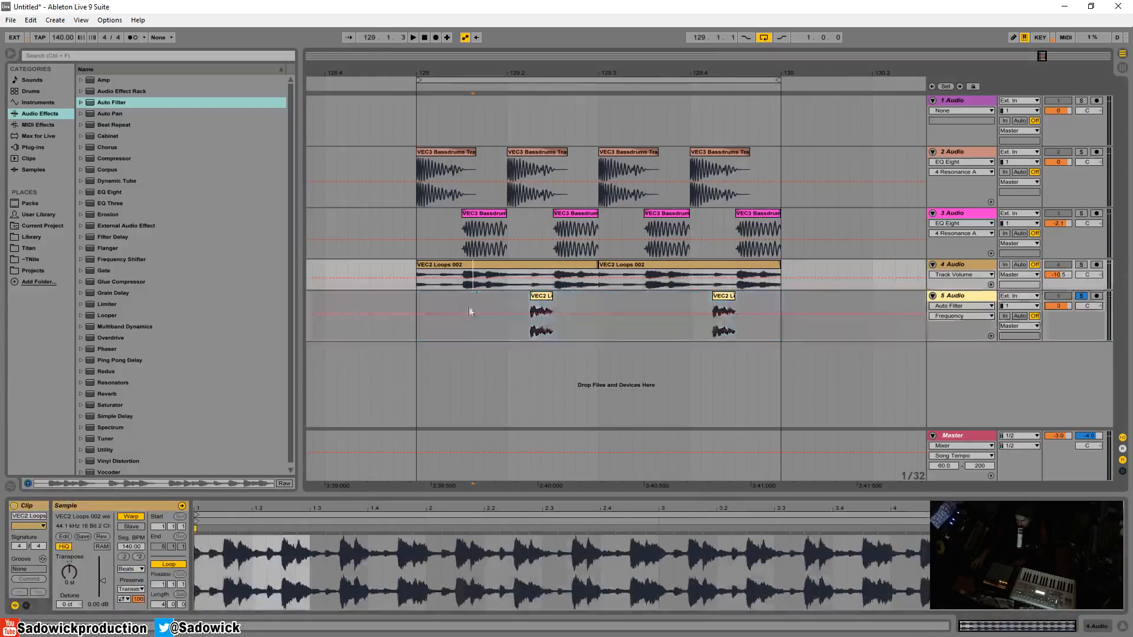
drag(451, 316, 897, 321)
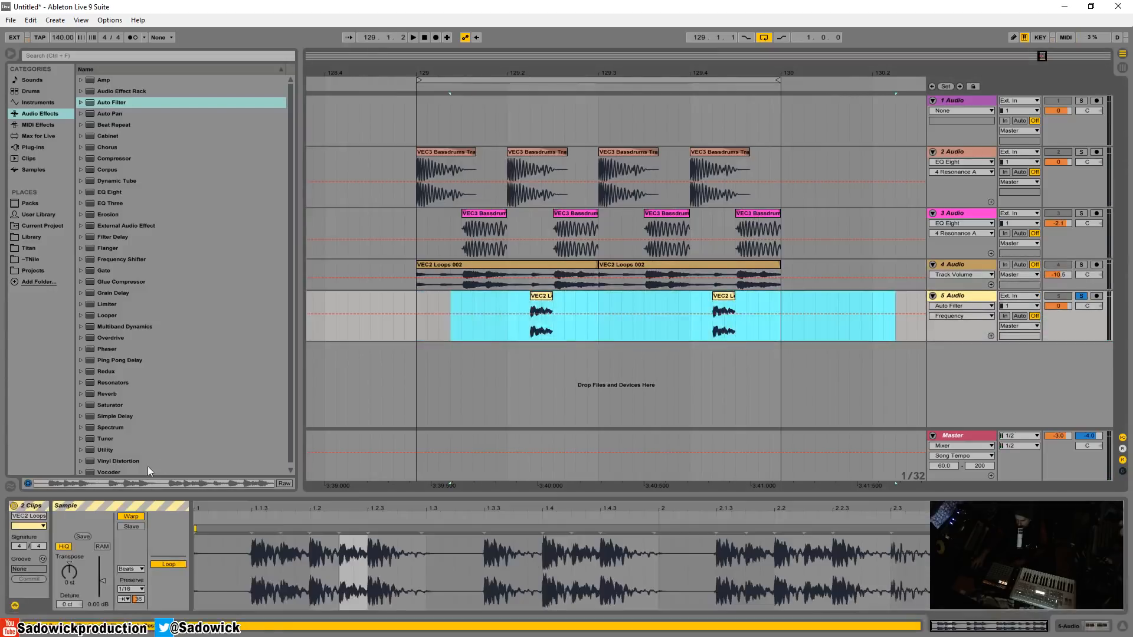
click(132, 518)
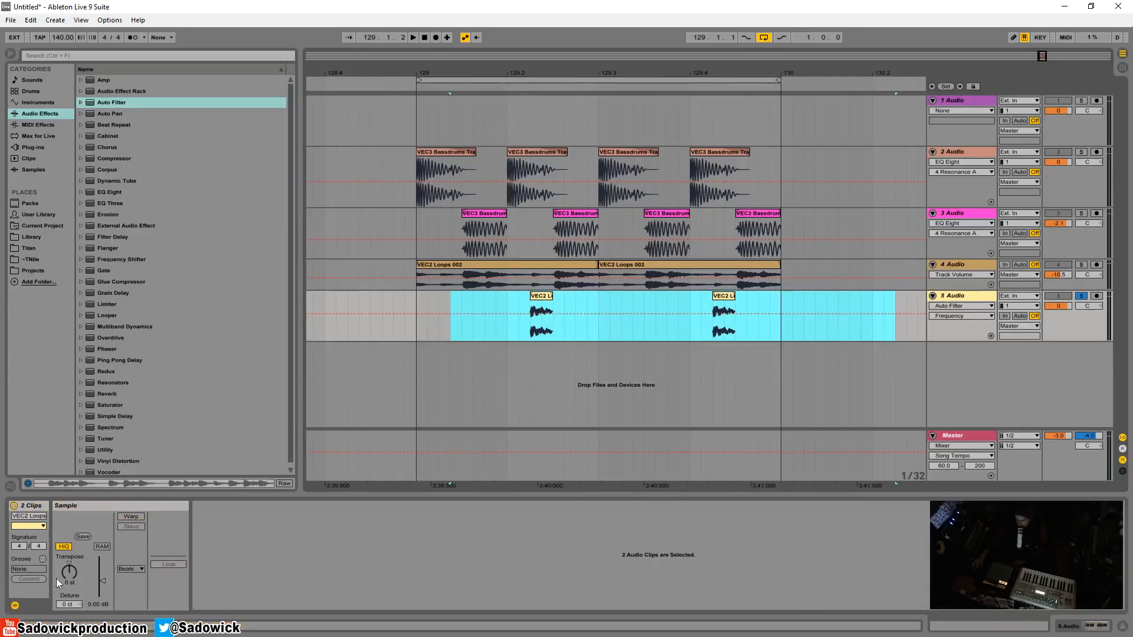
mouse_move(69, 574)
mouse_down()
mouse_move(69, 596)
mouse_move(69, 579)
mouse_up()
key(space)
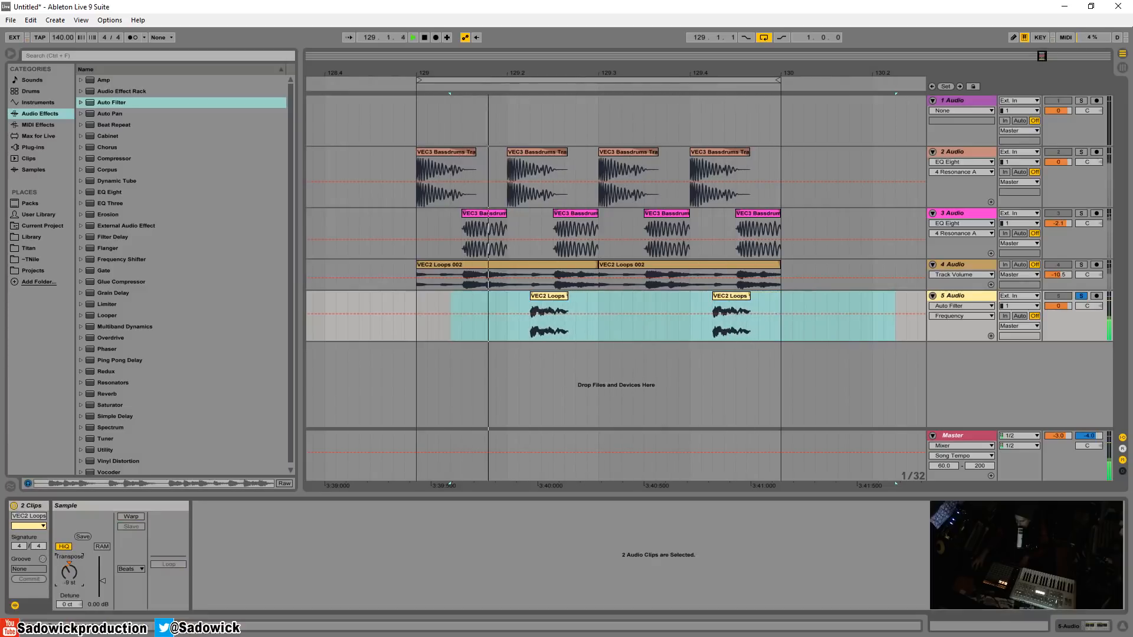
key(space)
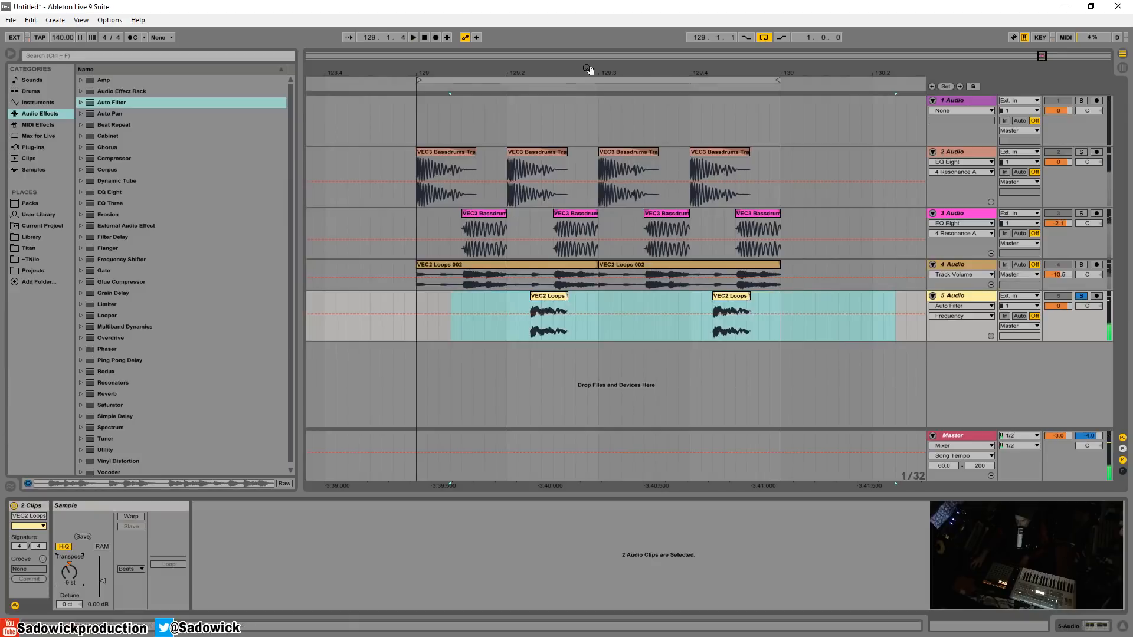
Show fades on 5 Audio, add a short fade-out to both slices, and unsolo the track
drag(588, 69, 461, 313)
right_click(454, 323)
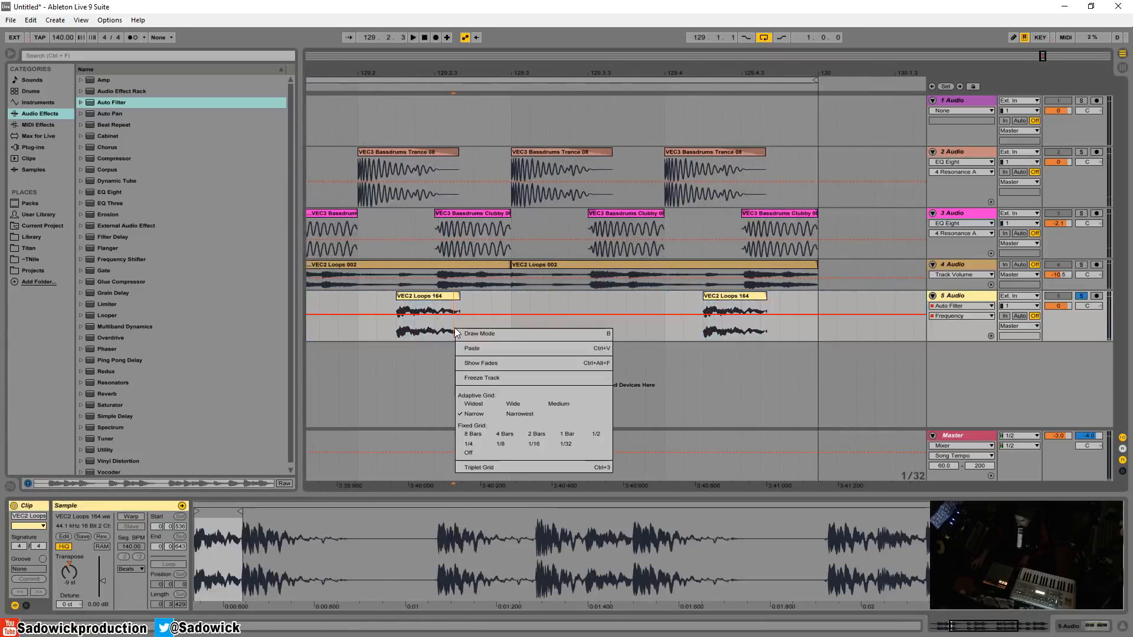
click(495, 364)
drag(456, 304, 447, 307)
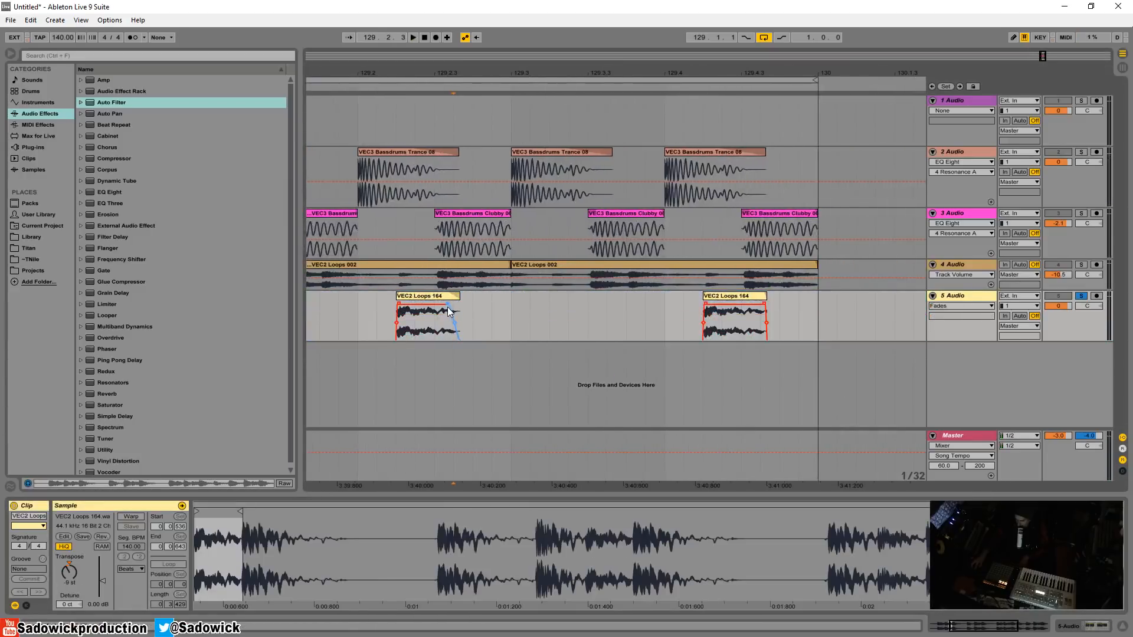
key(space)
drag(766, 304, 753, 306)
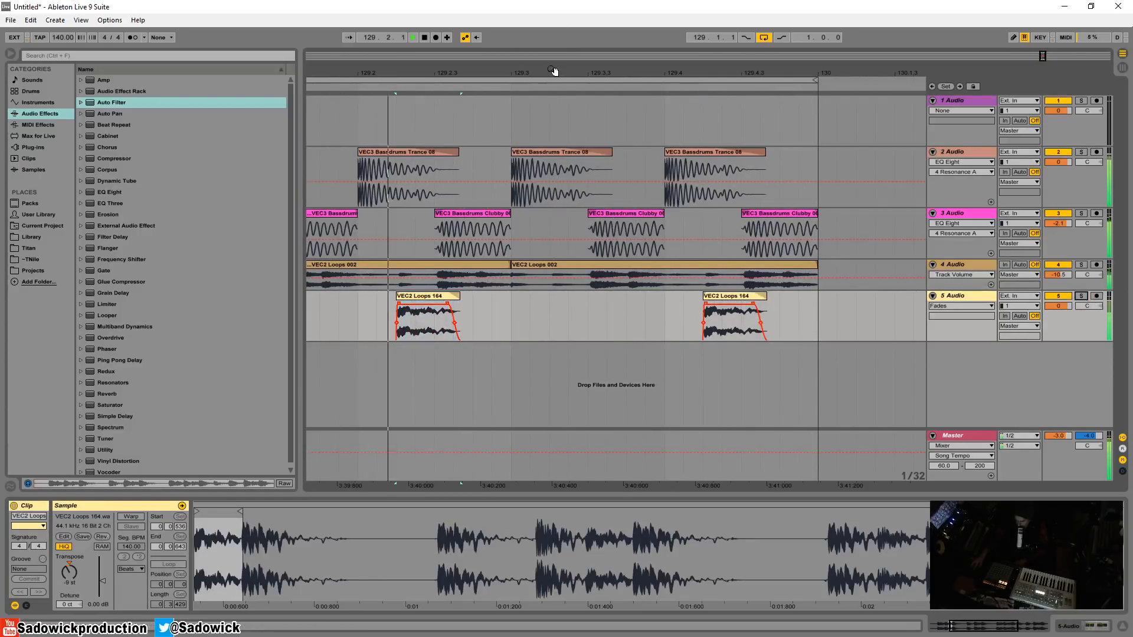
Select both VEC2 Loops 164 slices on 5 Audio and set their transposition to -3 st while the groove plays
drag(554, 70, 602, 24)
drag(699, 303, 482, 321)
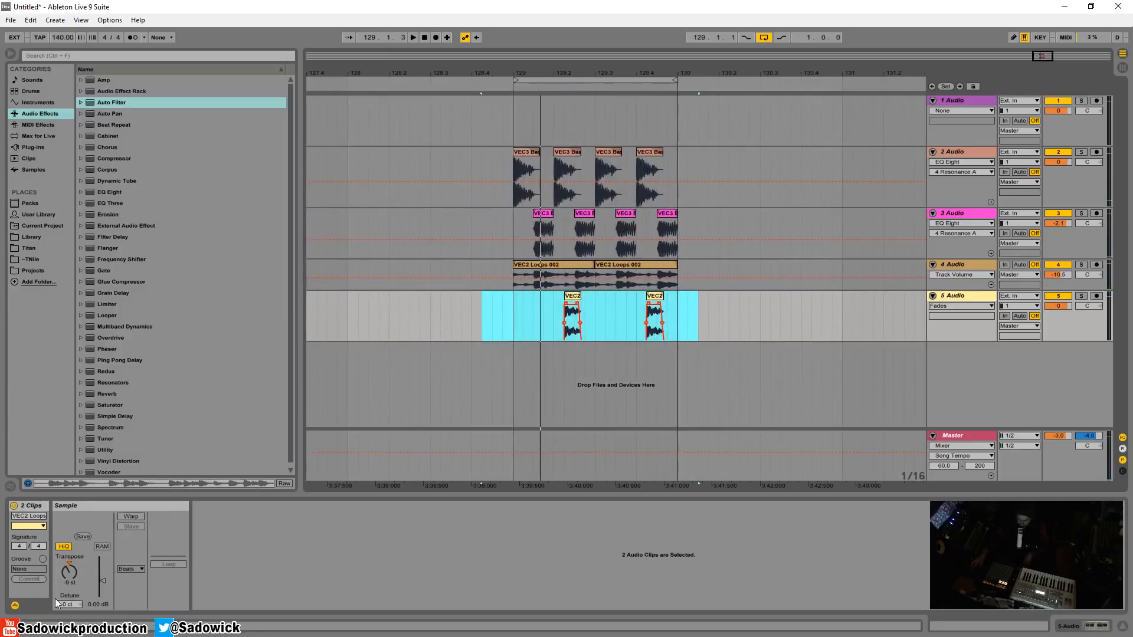
key(space)
drag(68, 574, 68, 567)
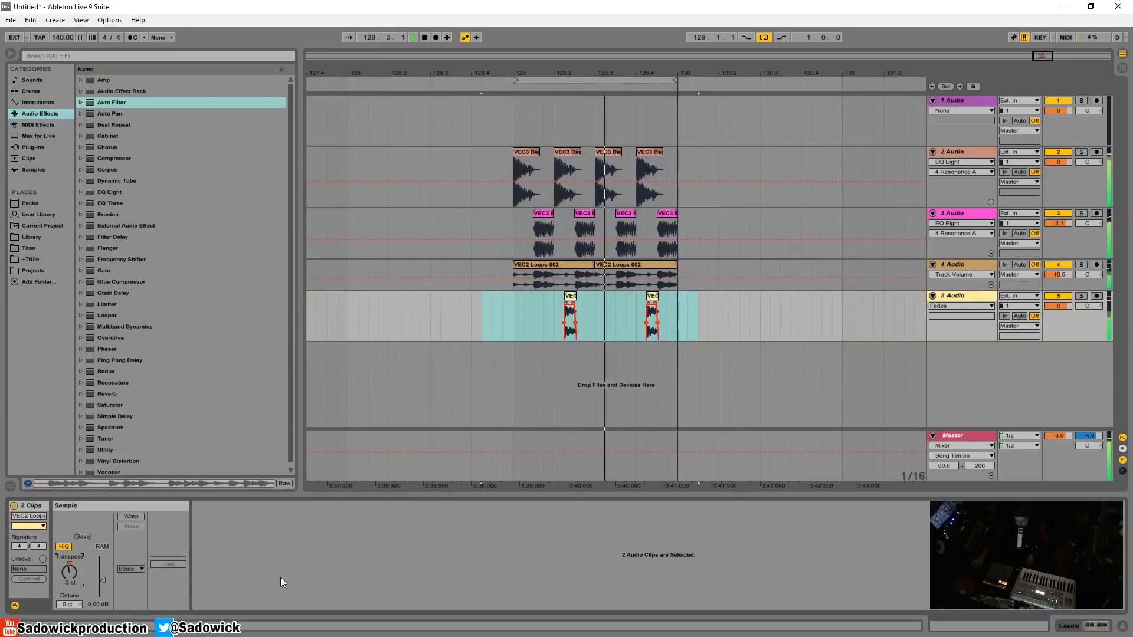
Set 5 Audio's Reverb to 3.16 s decay and 33% dry/wet, with Hi Cut and the high diffusion filter off, and fold the device
click(1096, 333)
click(1091, 627)
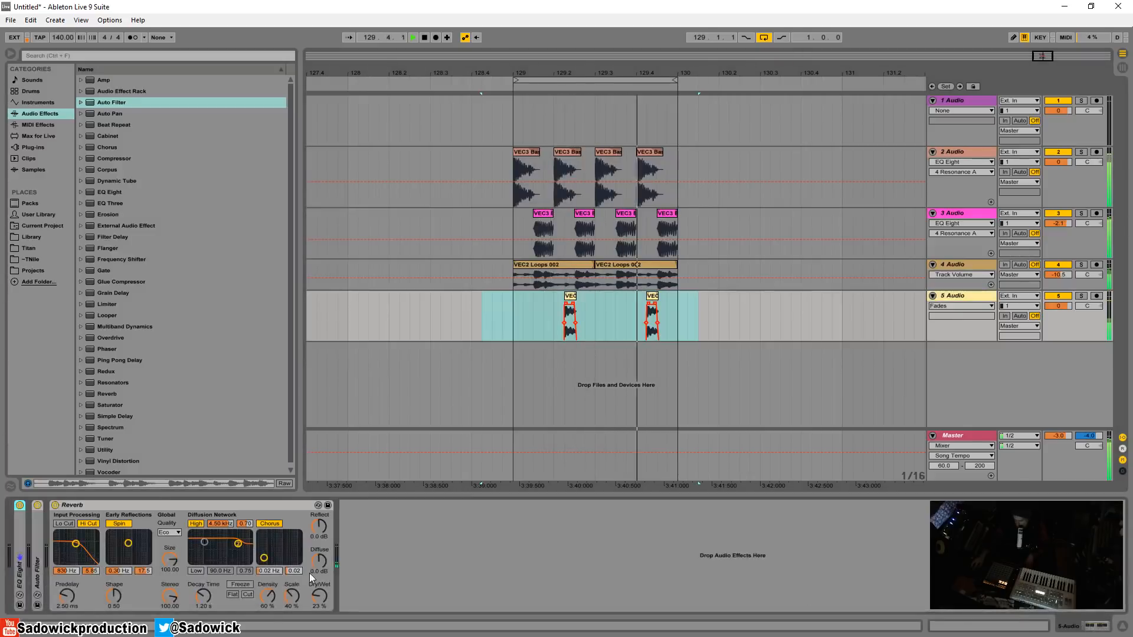
drag(203, 596, 203, 594)
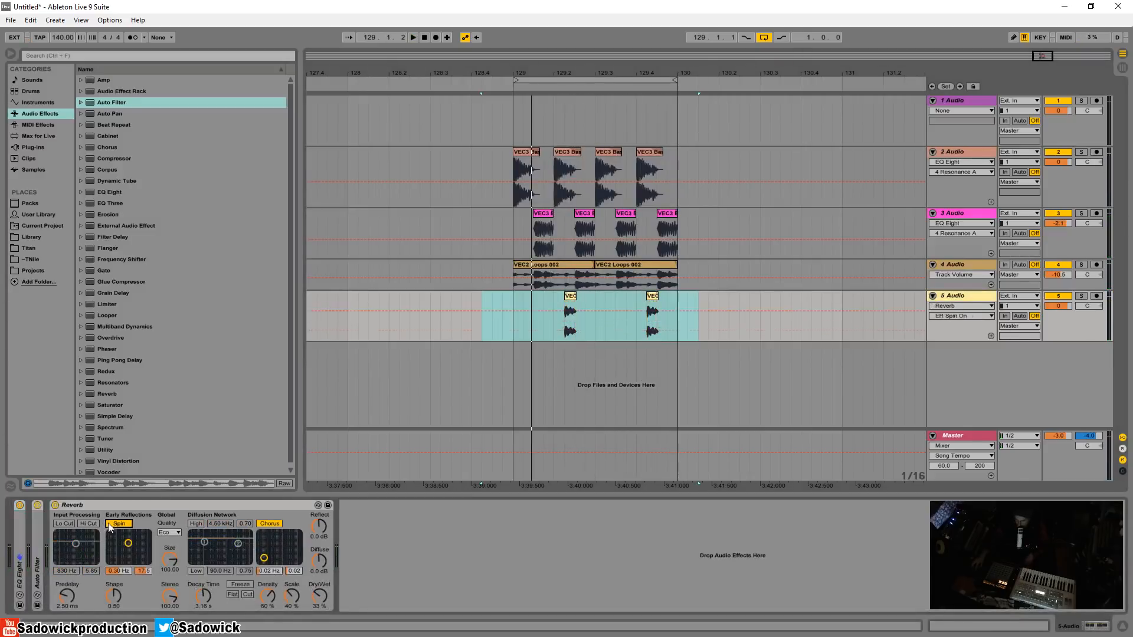
double_click(131, 505)
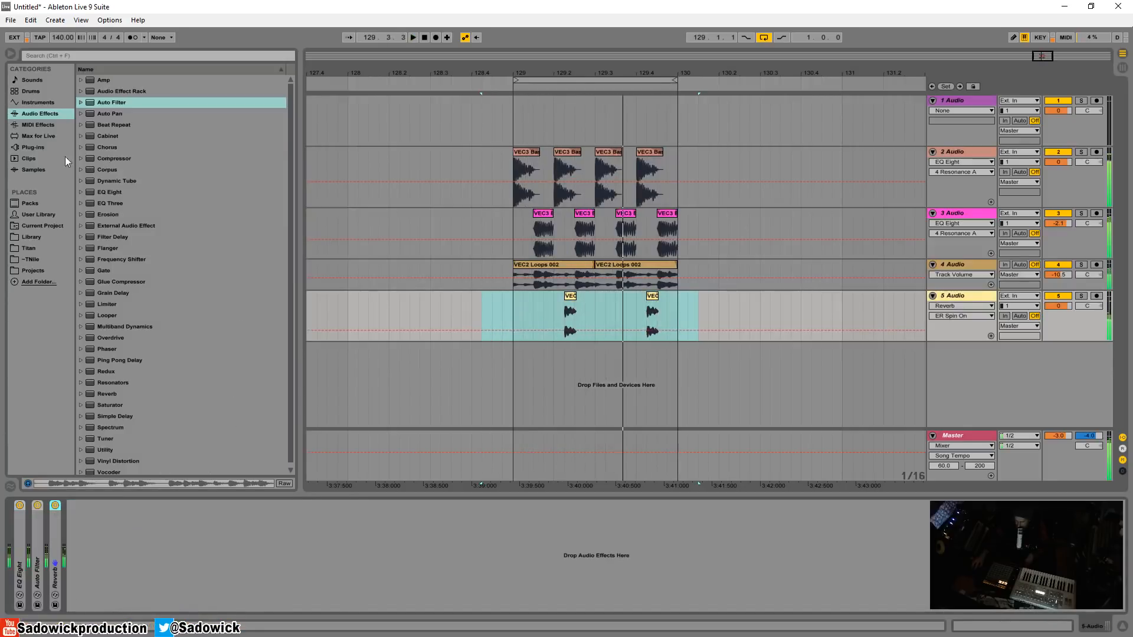
Add a Compressor after the Reverb on 5 Audio, sidechained from 2-Audio, with its threshold lowered to about -13.8 dB
drag(104, 158, 151, 432)
drag(149, 543, 112, 533)
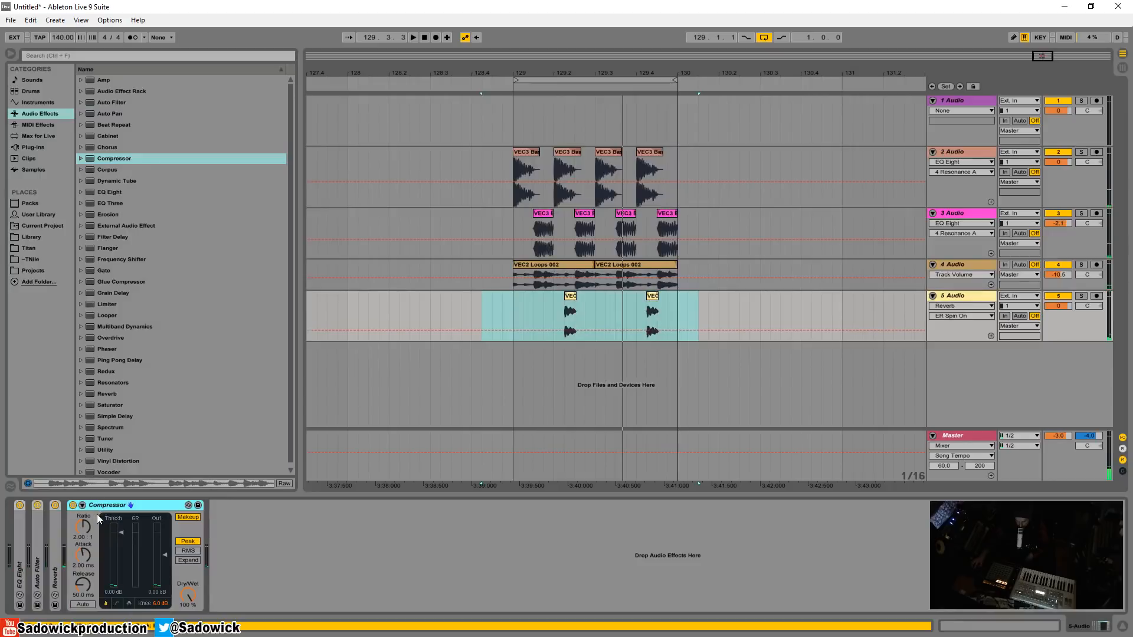
click(80, 530)
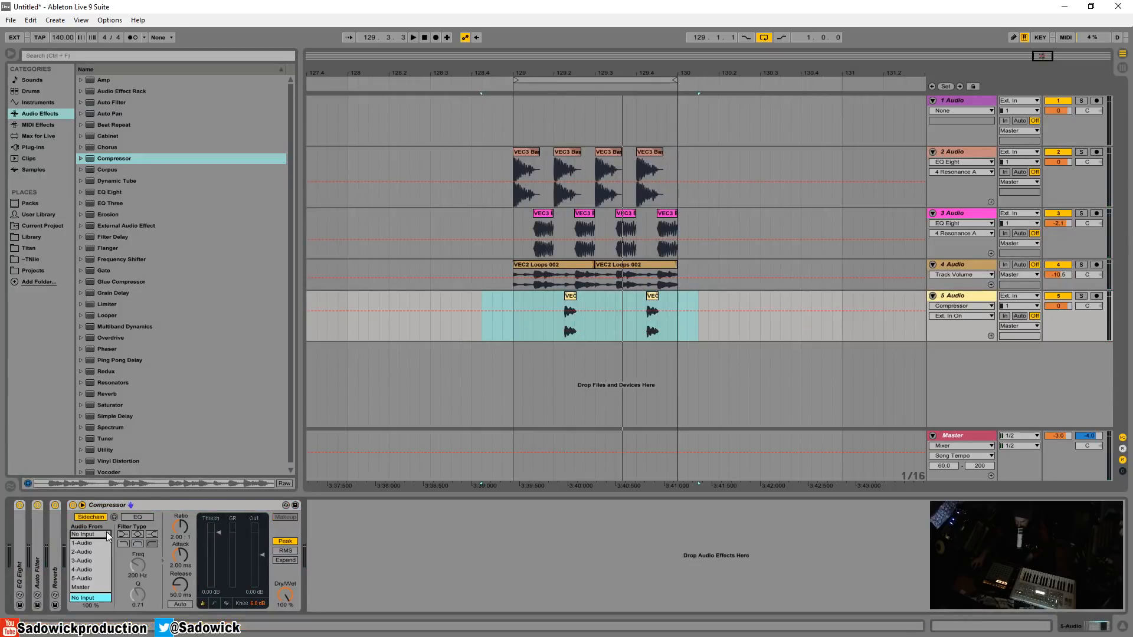
click(102, 547)
key(space)
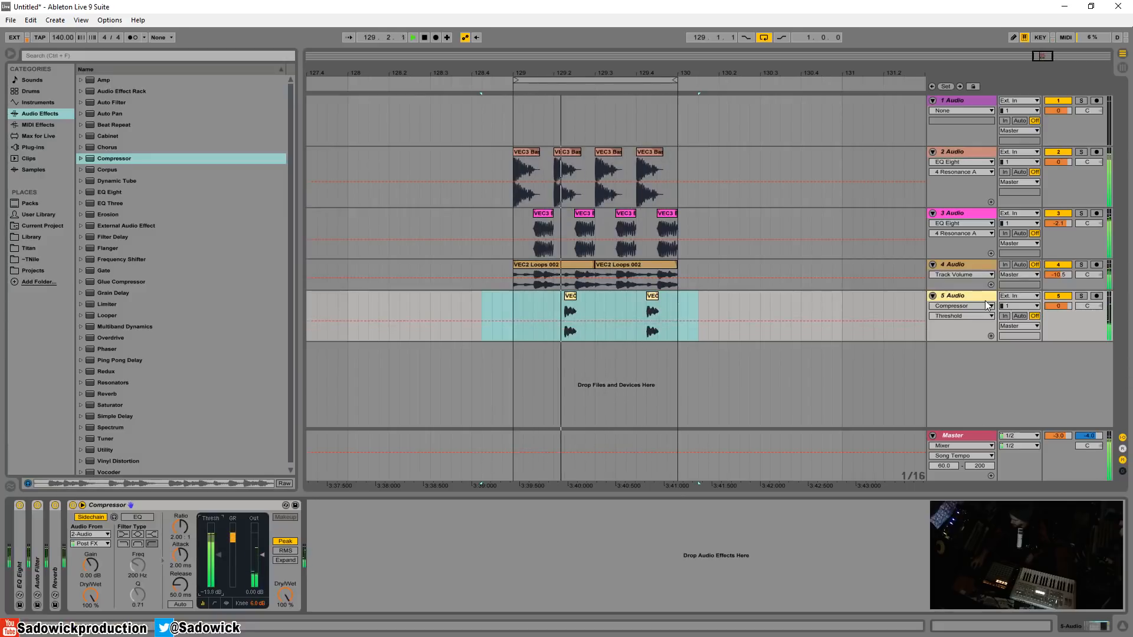
Move the sliced-loop track above the VEC2 Loops 002 track and reduce the heights of the kick, bass and slice tracks
drag(983, 297, 982, 267)
drag(1092, 310, 1092, 301)
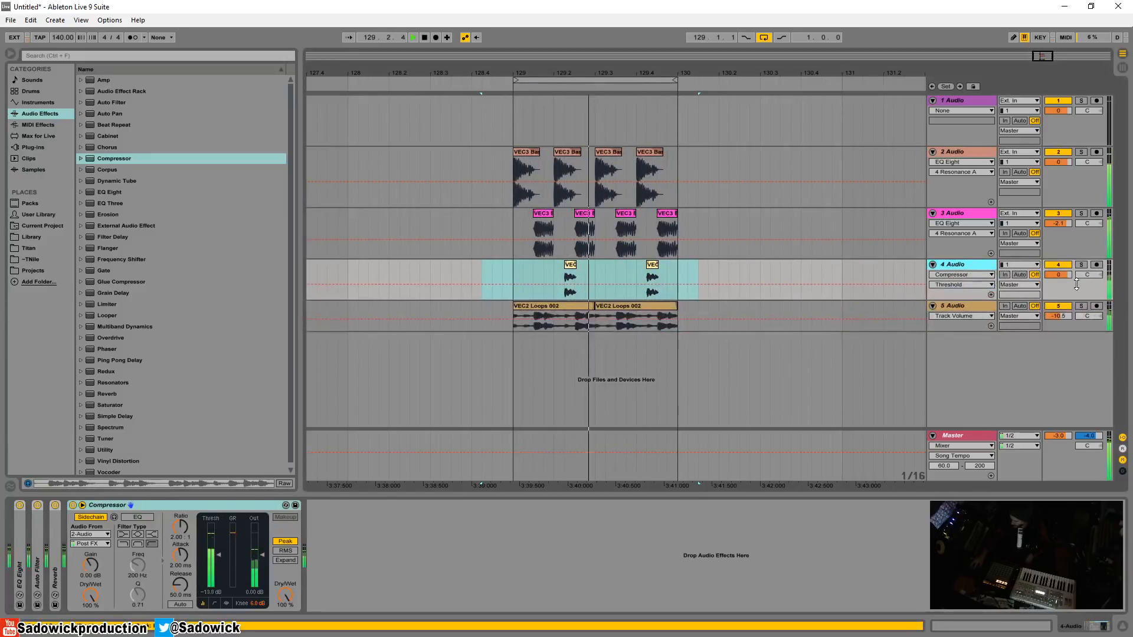
key(space)
drag(1086, 259, 1085, 239)
drag(1077, 208, 1074, 188)
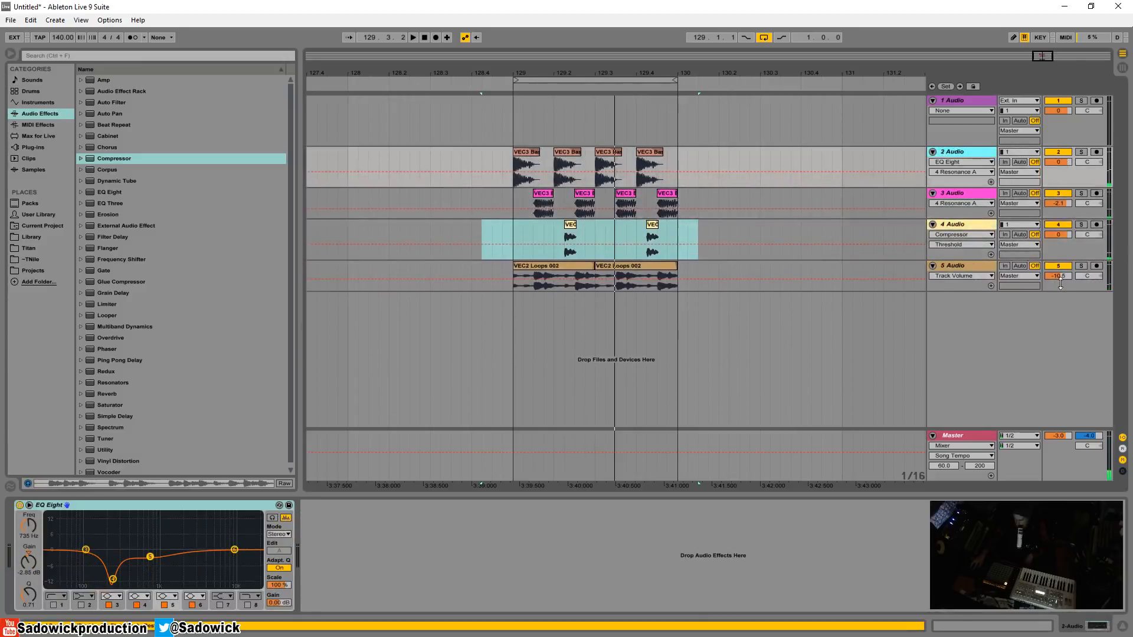
Enlarge the VEC2 Loops 002 track, add a Compressor to it, and display the Compressor's Output Gain automation
drag(1061, 291, 1069, 322)
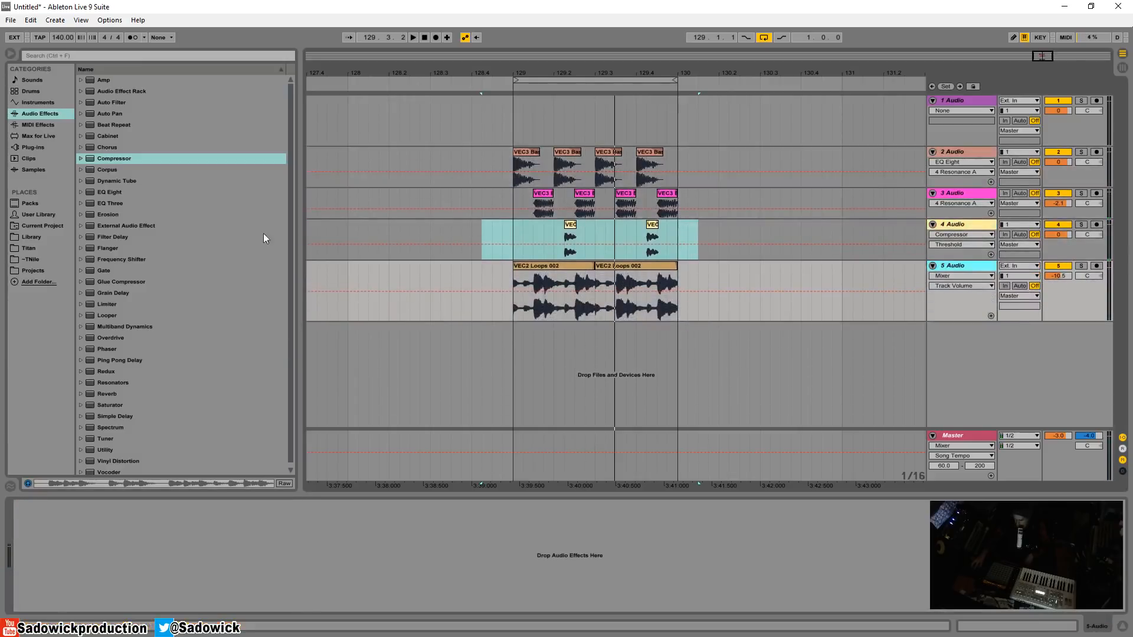
click(108, 159)
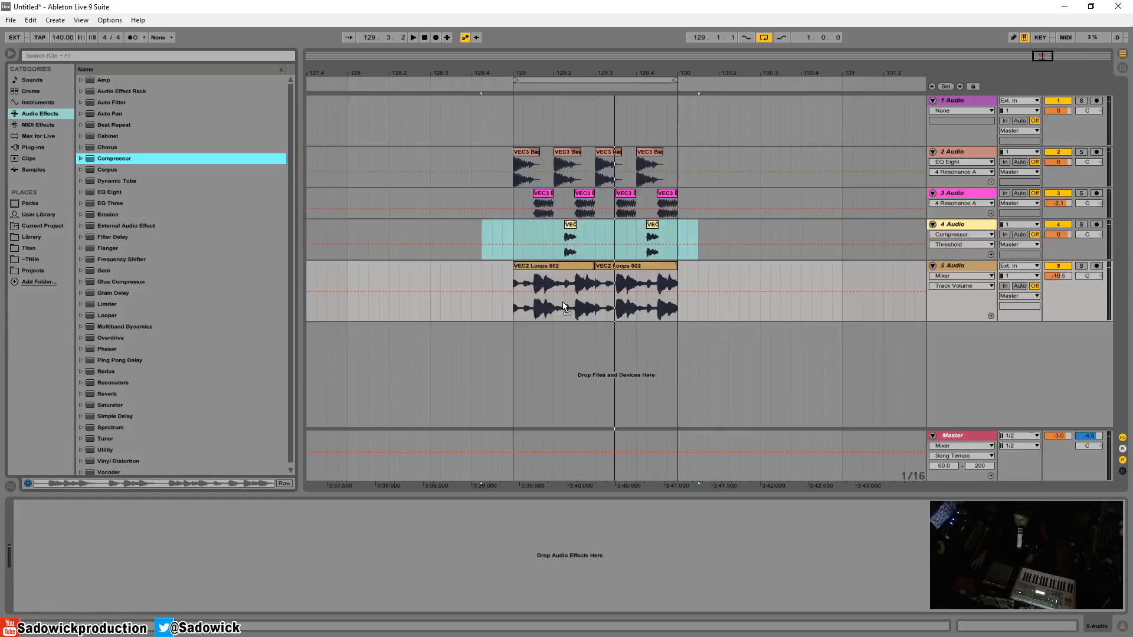
drag(563, 306, 518, 286)
click(559, 264)
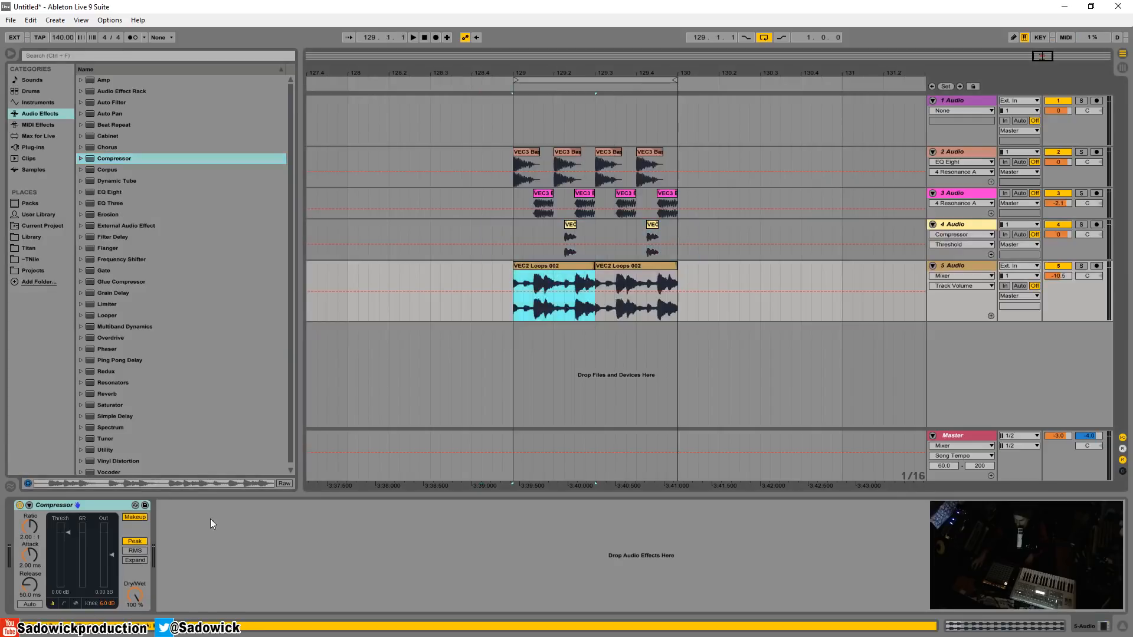
click(99, 591)
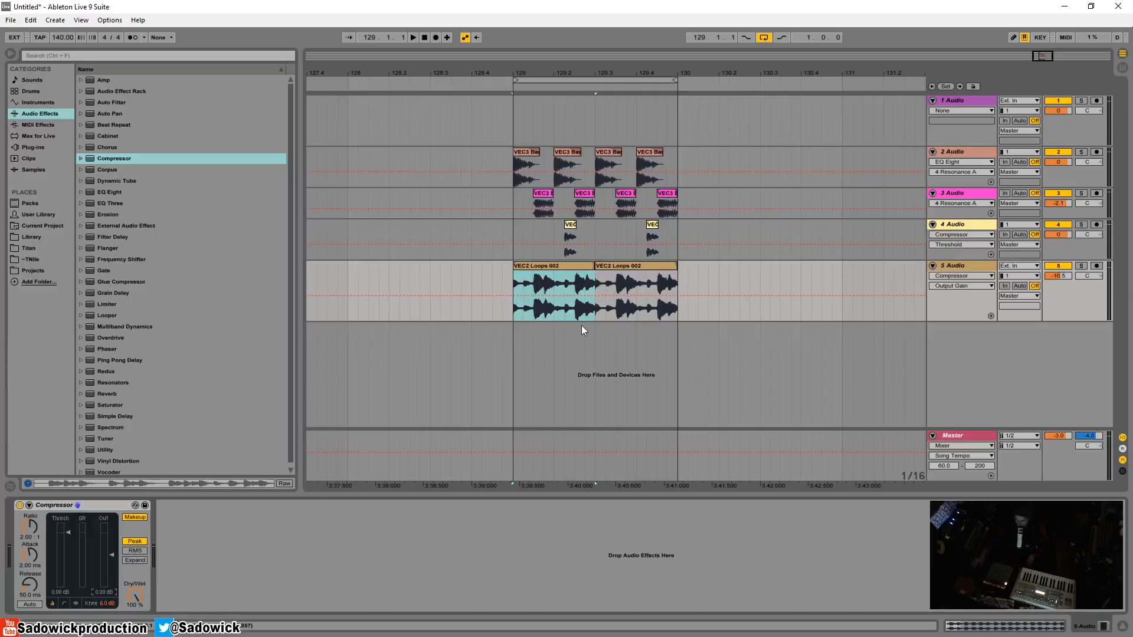
Automate Output Gain on the VEC2 Loops 002 track to dip at beat one and ramp back to 0 dB, repeating it on every beat
mouse_move(515, 313)
mouse_down()
mouse_move(528, 330)
mouse_move(513, 313)
mouse_up()
key(b)
click(533, 320)
drag(516, 305, 554, 287)
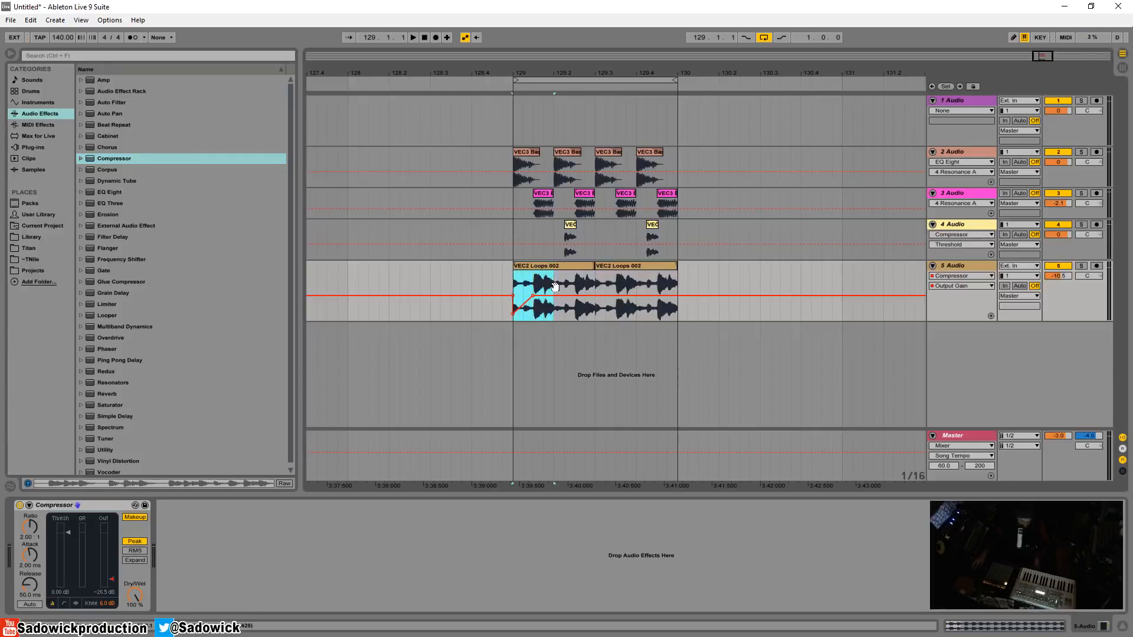
key(ctrl+d)
key(ctrl+d)
key(ctrl+d)
click(567, 266)
key(space)
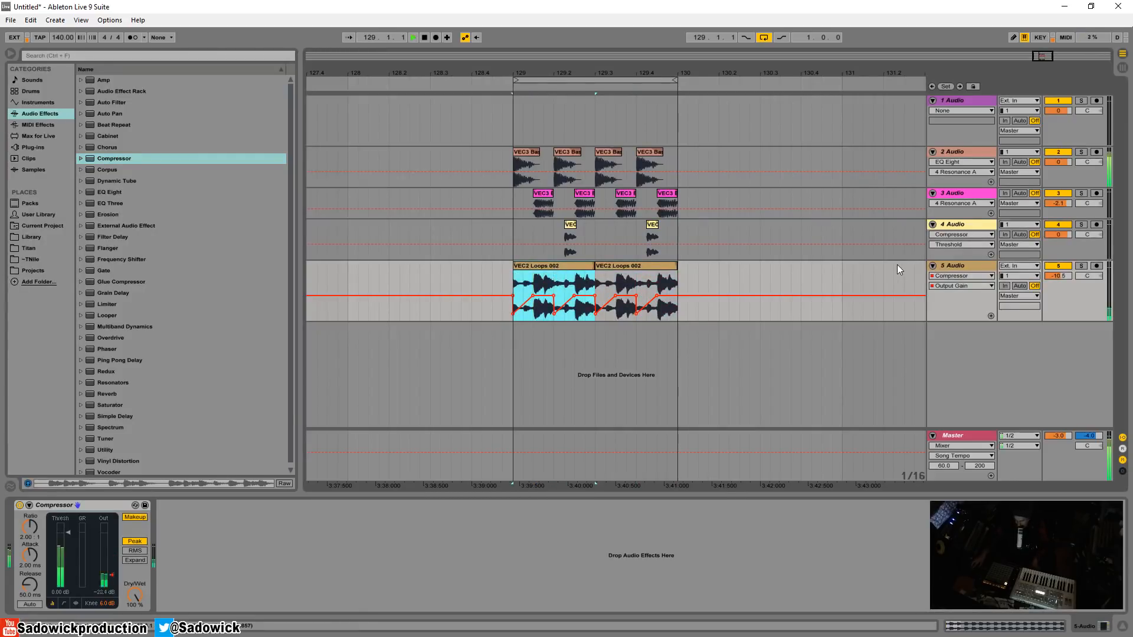
Solo 5 Audio, make its first Output Gain dip shallower, copy that ramp over the other three beats, and reduce the track height
click(1081, 266)
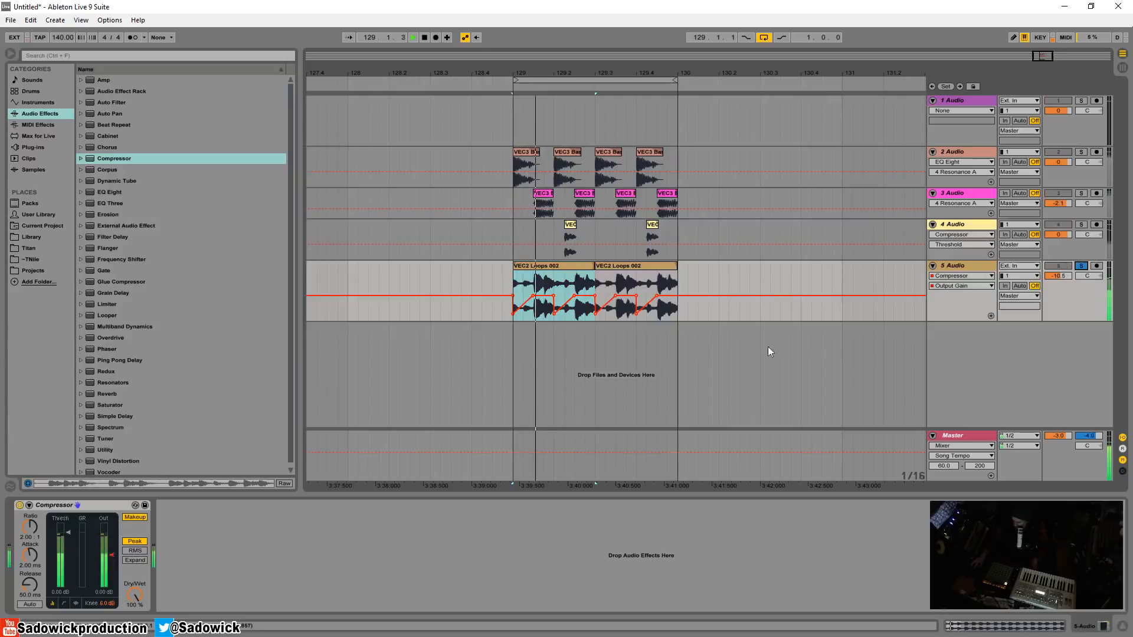
drag(1087, 321, 1087, 341)
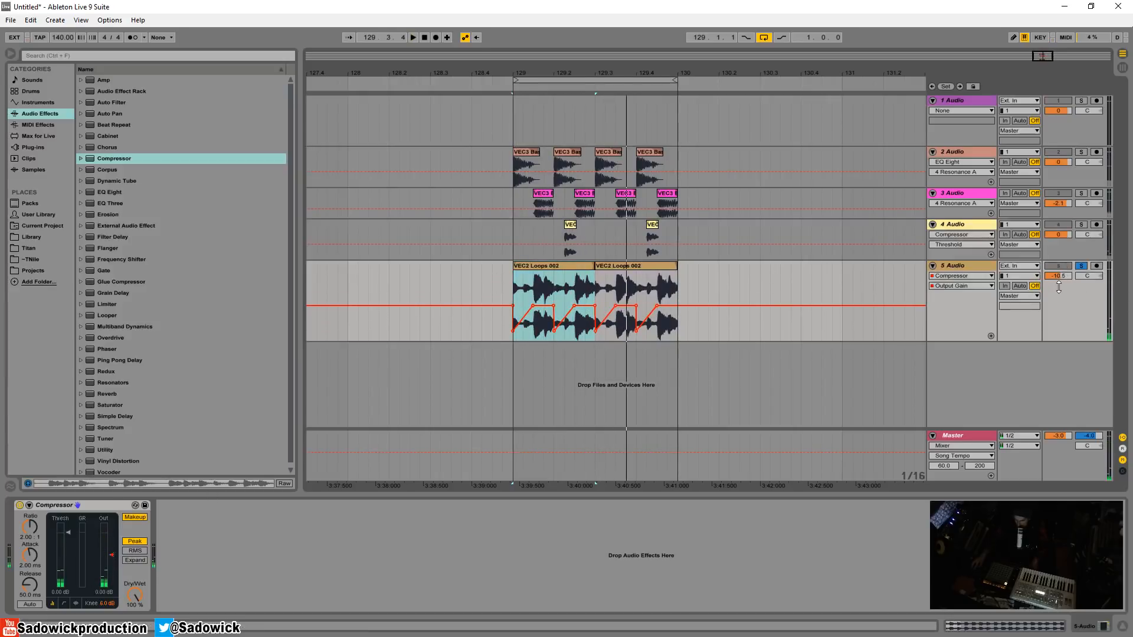
drag(581, 74, 466, 179)
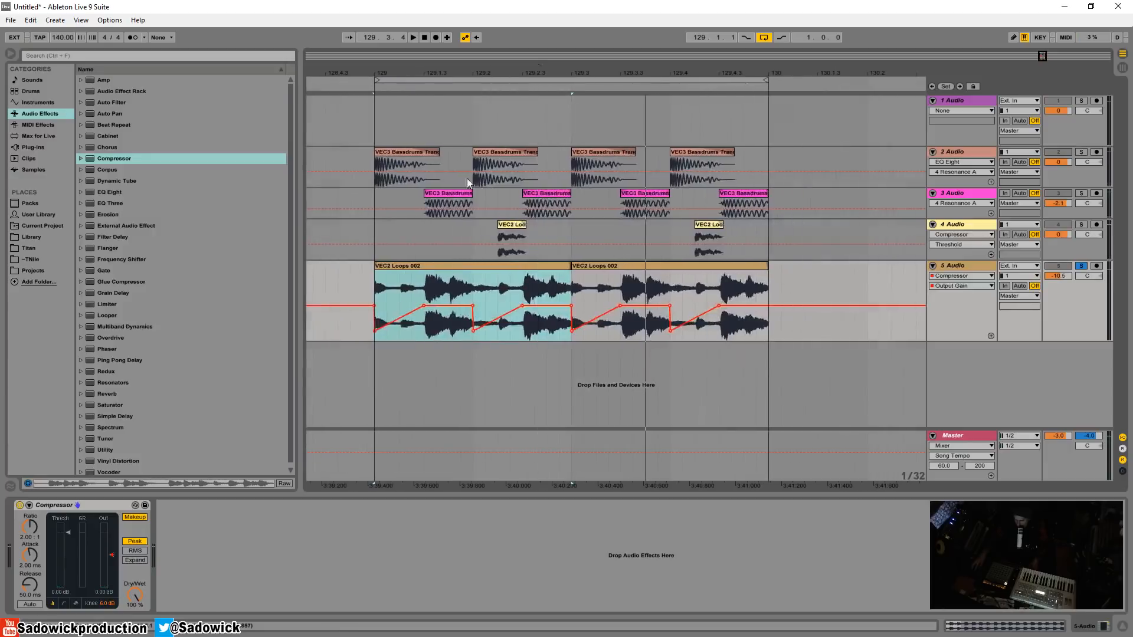
click(339, 331)
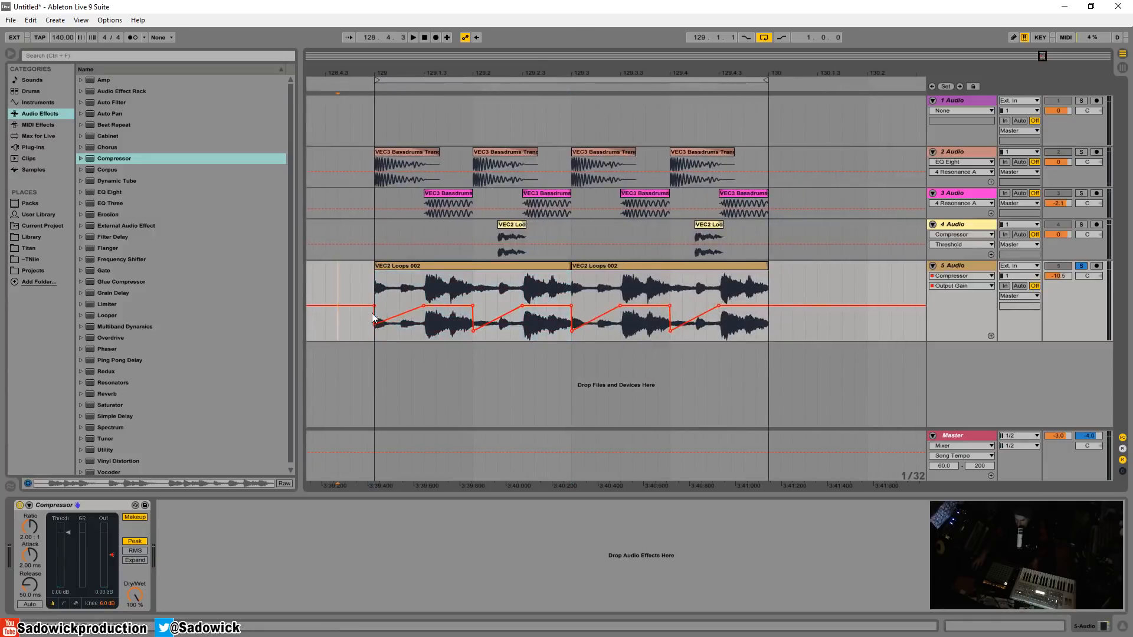
drag(374, 319, 478, 284)
key(Right)
key(Right)
key(Right)
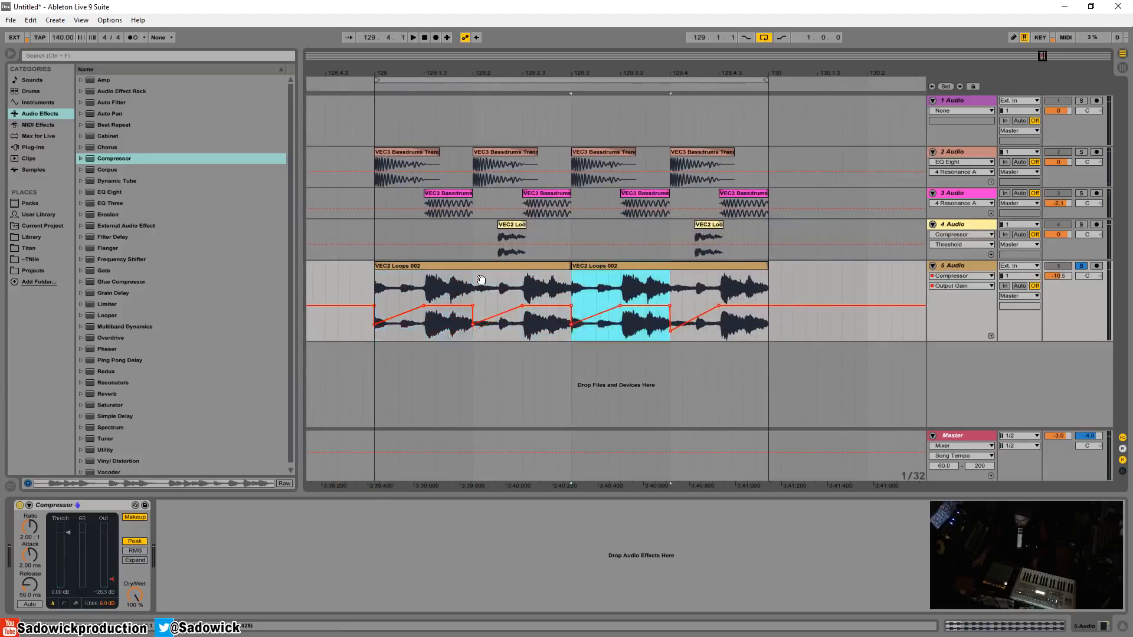
drag(968, 342, 968, 301)
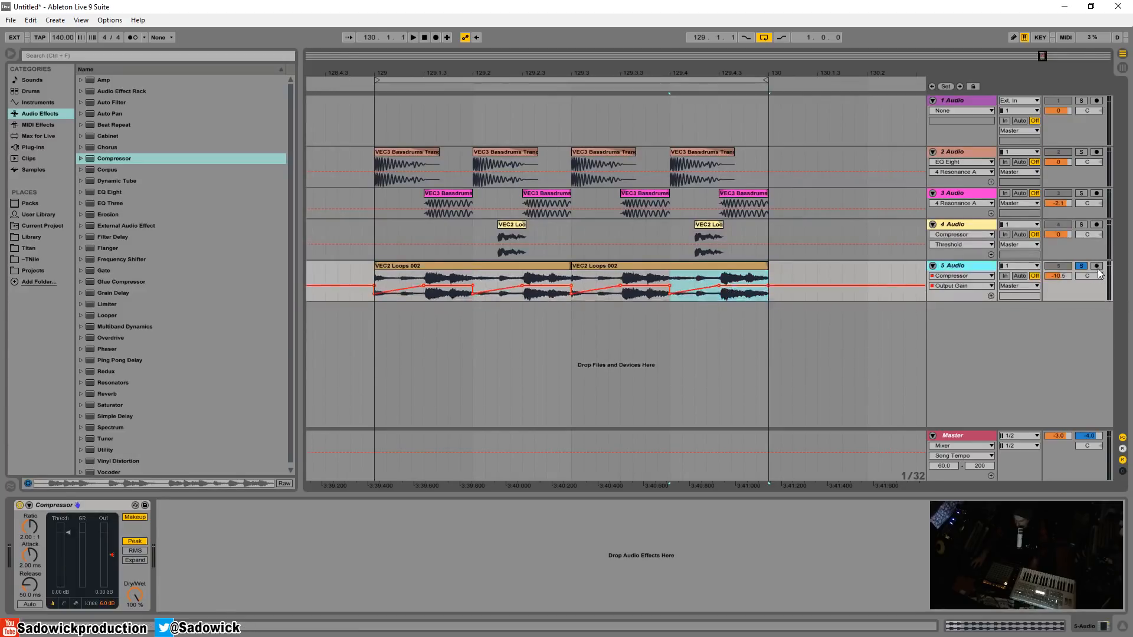
Unsolo 5 Audio, play the full groove, and lower that track's volume to -11.0 dB
click(1081, 265)
key(space)
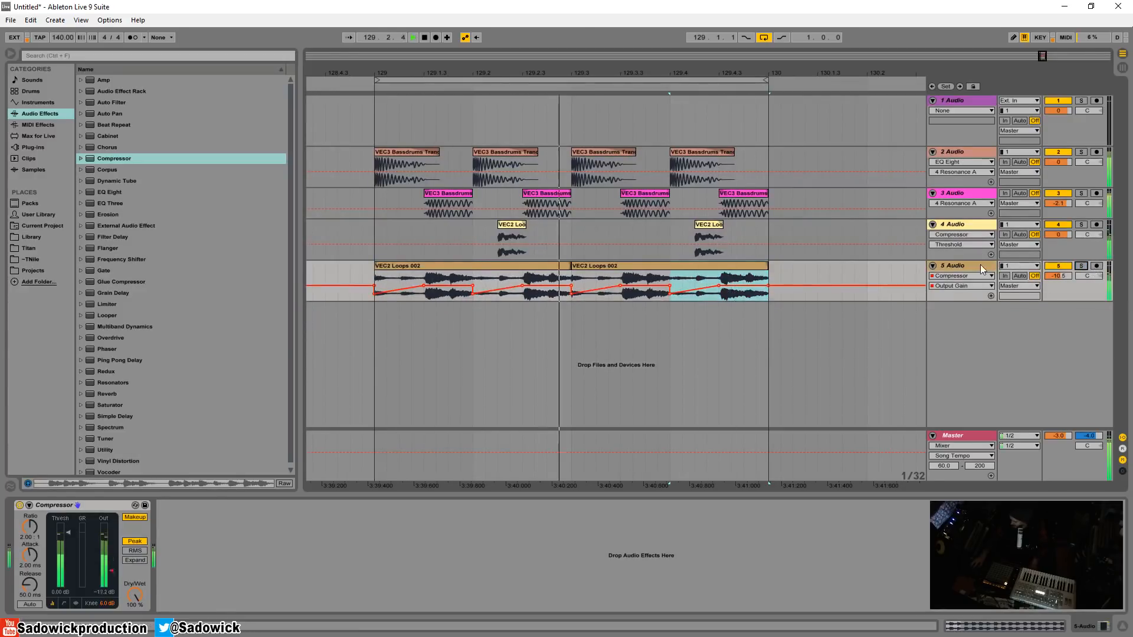
click(1060, 276)
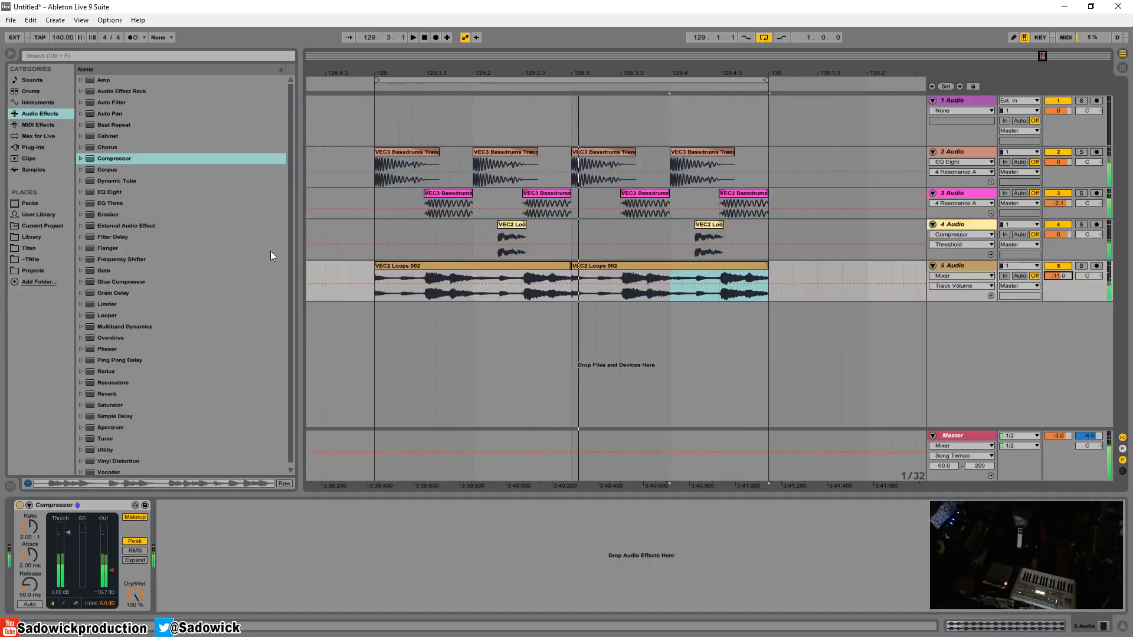
Audition VEC2 loops in the Library, place VEC2 Loops 186 on a new audio track at bar 129, and play it with the groove
click(30, 242)
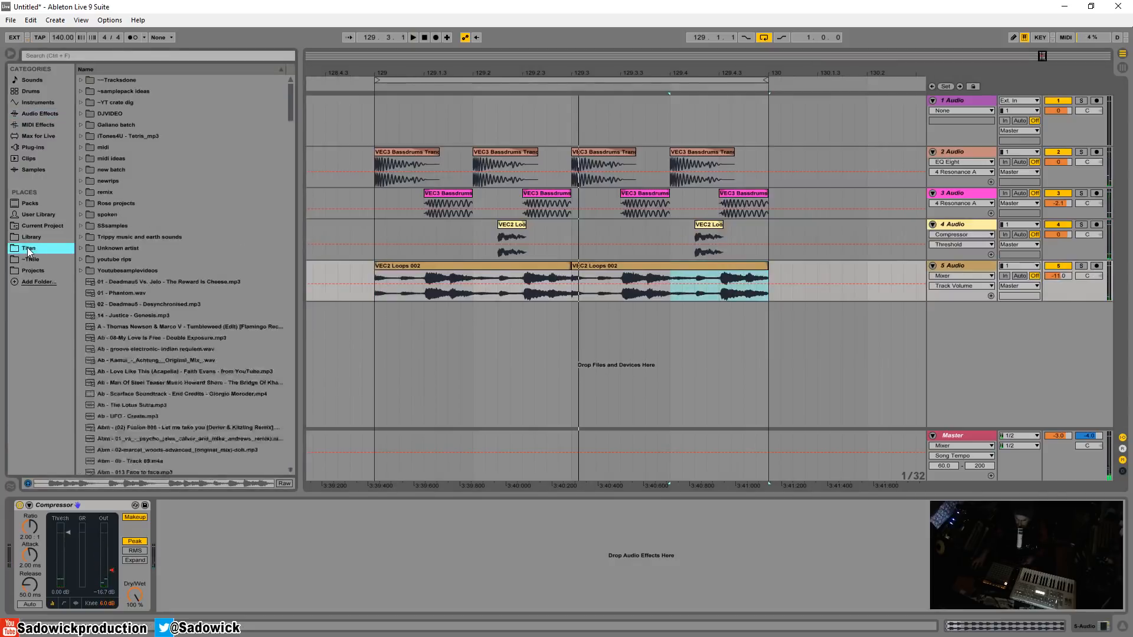
click(157, 330)
scroll(150, 323, down, 3)
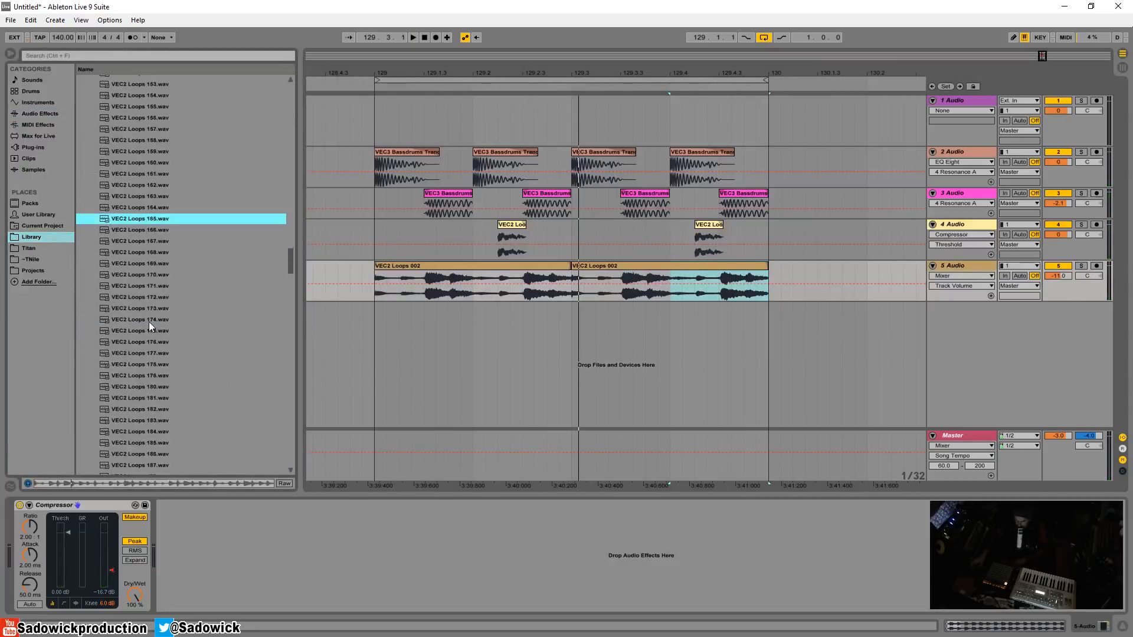
key(Down)
scroll(150, 321, down, 2)
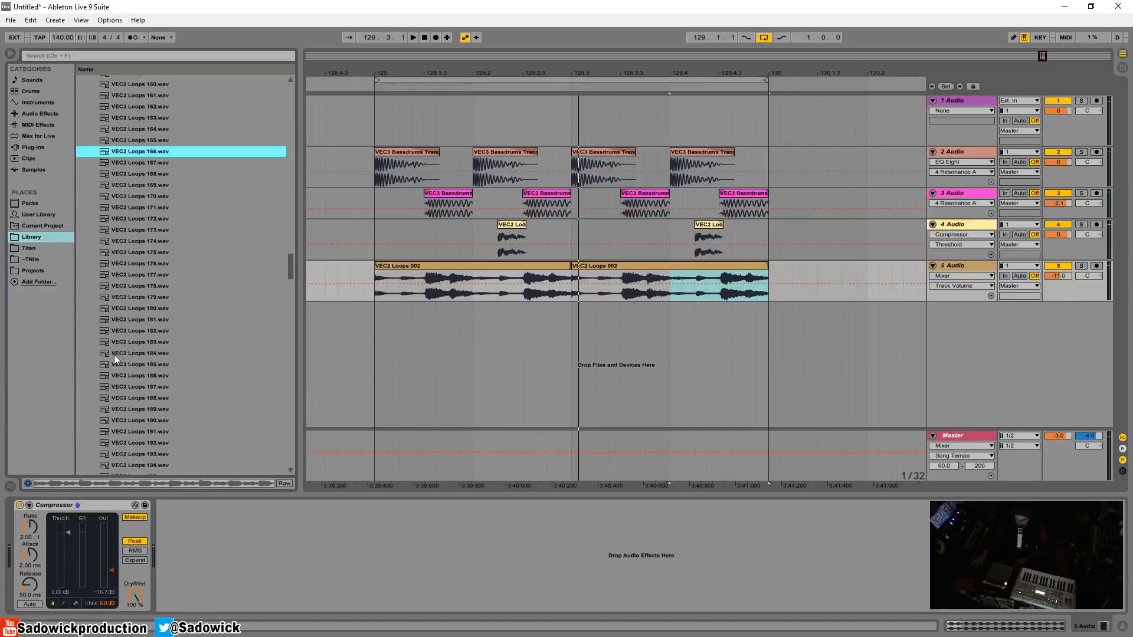
click(115, 371)
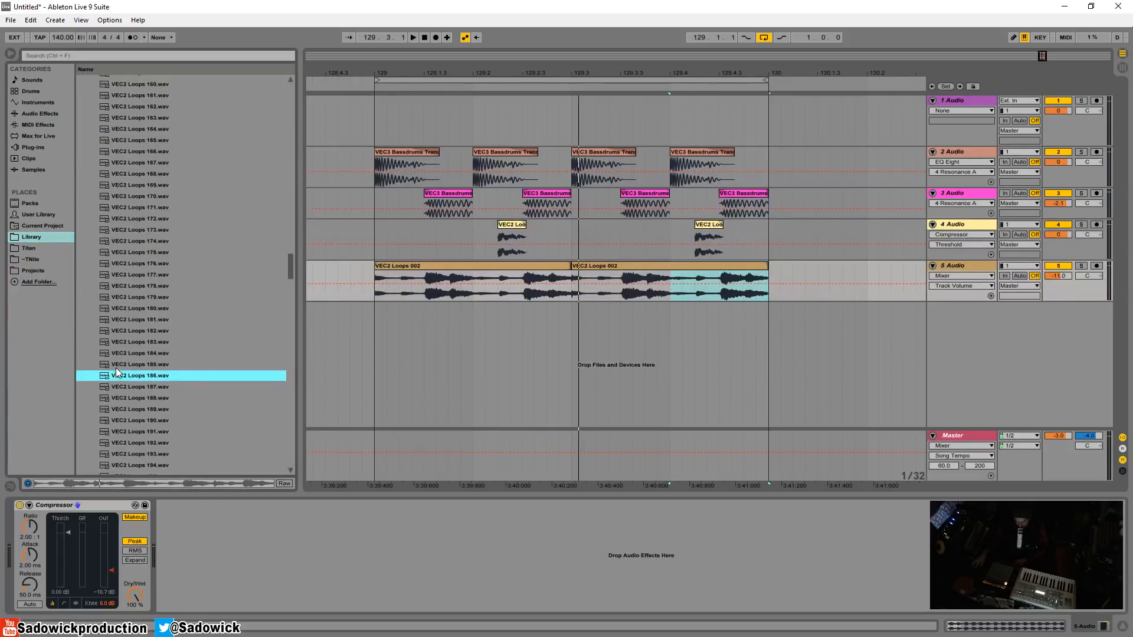
drag(136, 372, 372, 313)
key(space)
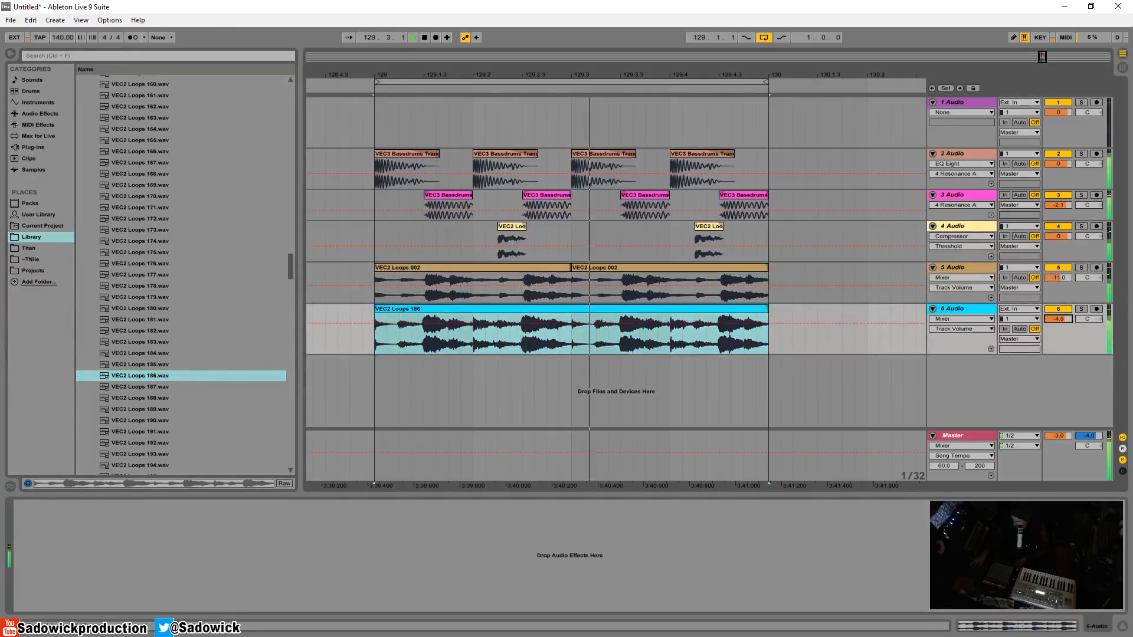
Replace the VEC2 Loops 186 clip on 6 Audio with VEC2 Loops 188 and lower the track's volume to -12.2 dB during playback
click(618, 310)
key(space)
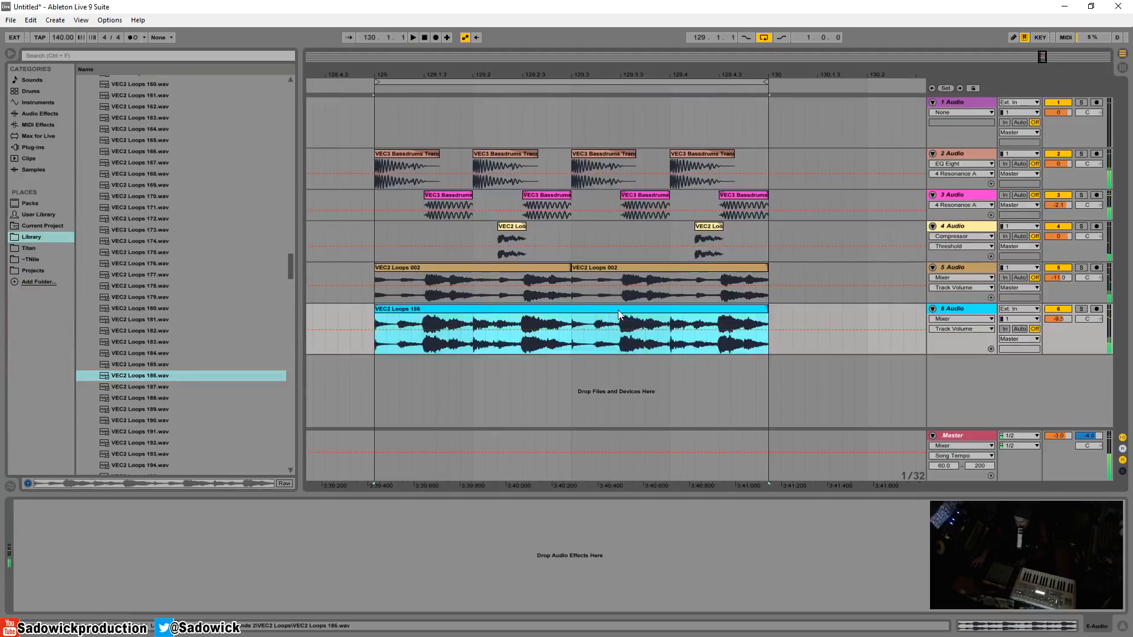
key(Delete)
click(125, 395)
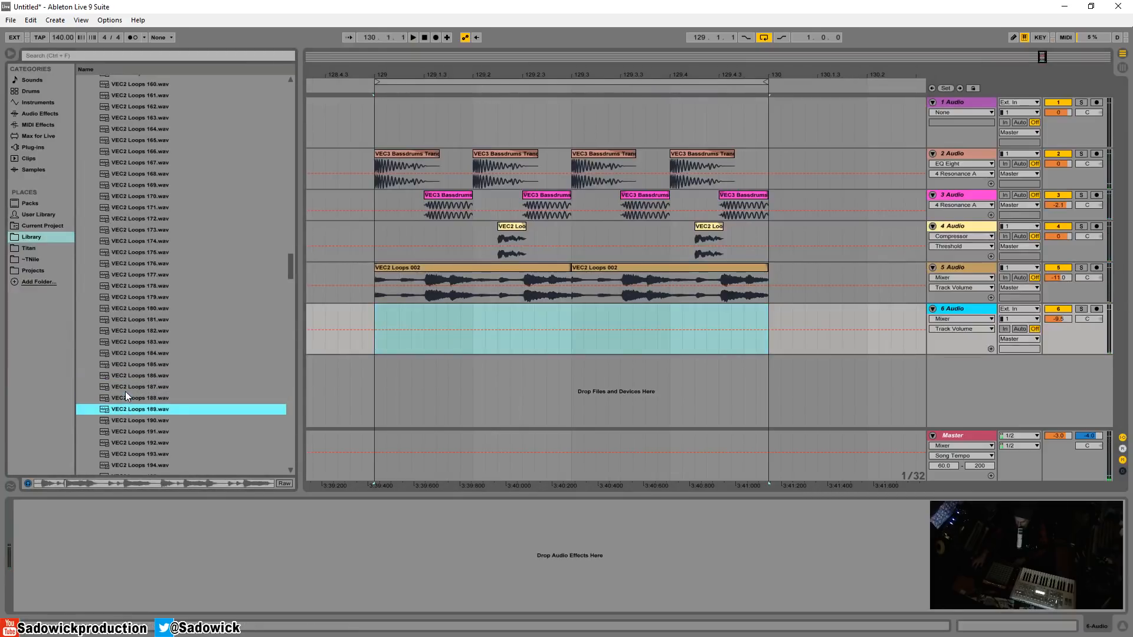
mouse_move(125, 395)
mouse_down()
mouse_move(434, 328)
mouse_move(378, 322)
mouse_up()
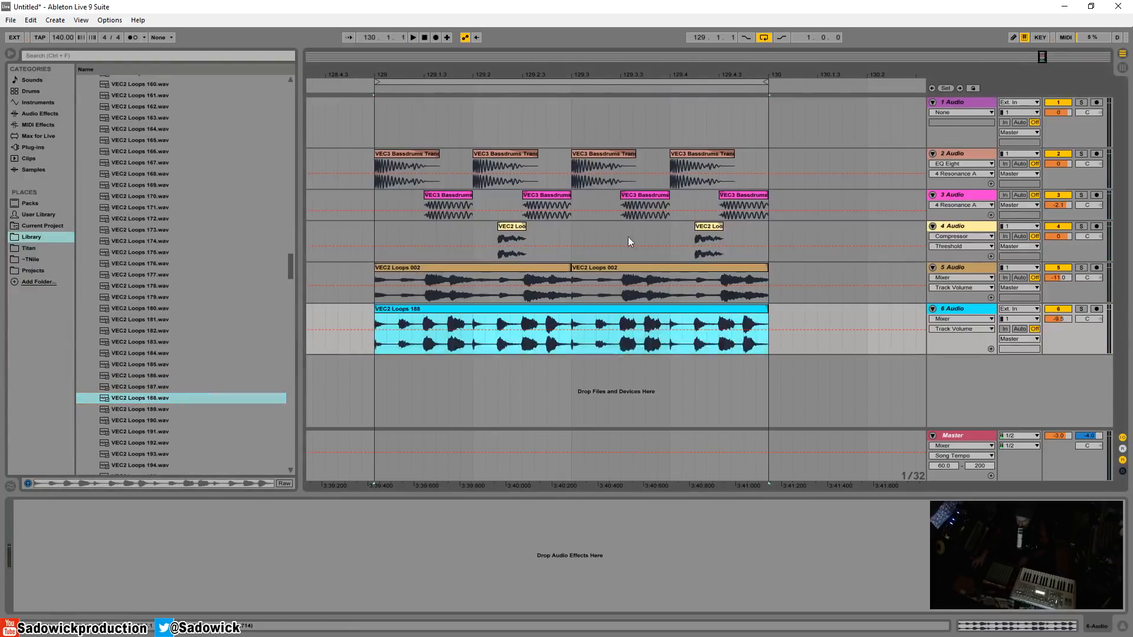
key(space)
drag(1059, 319, 1054, 322)
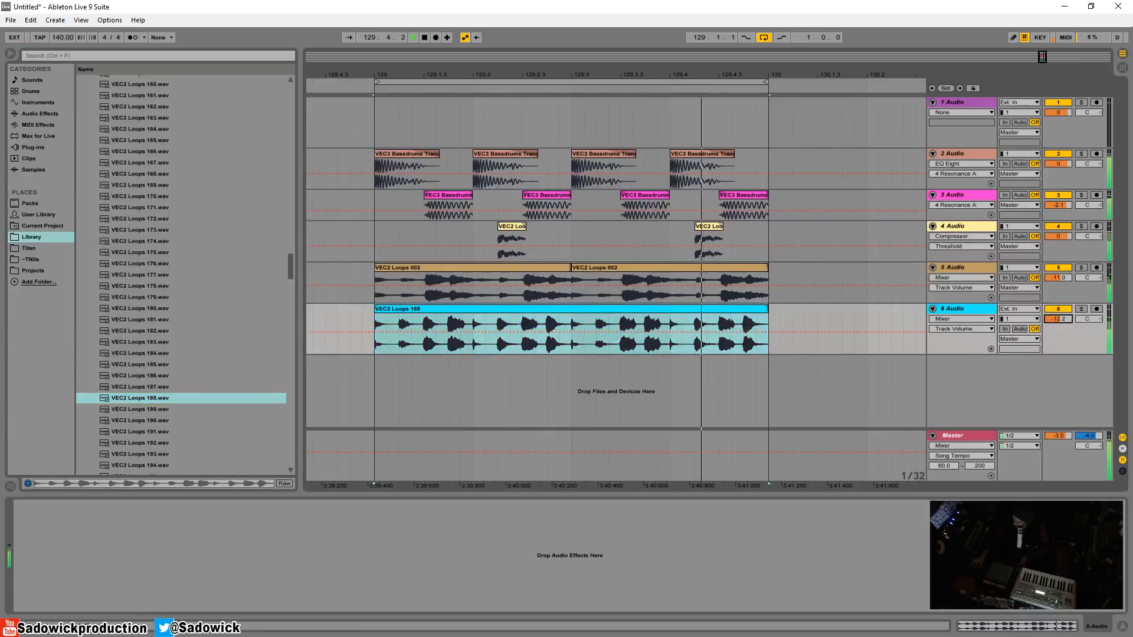
Solo the 6 Audio track and audition the VEC2 Loops samples from 189 through 195
click(1082, 309)
scroll(127, 410, down, 3)
key(Down)
key(Down)
key(Down)
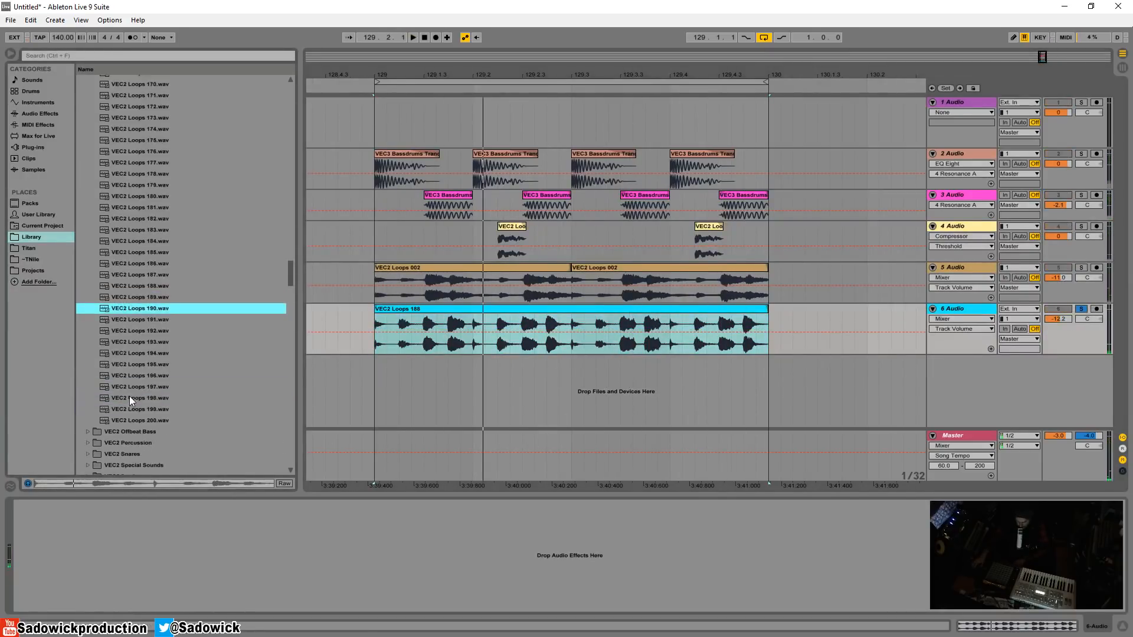
key(Down)
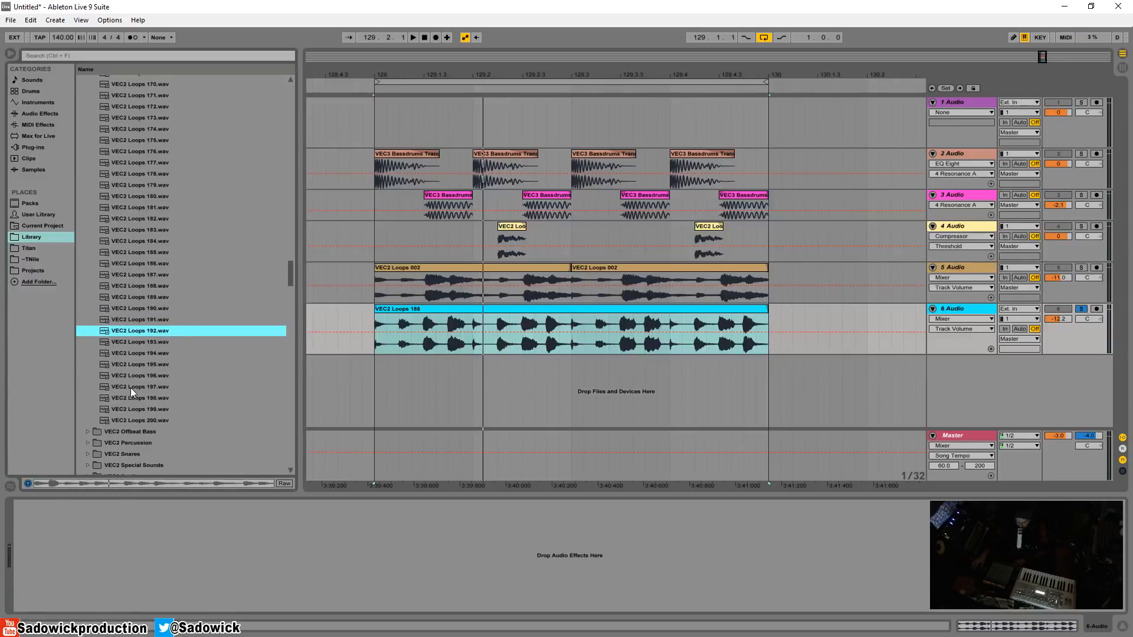
key(Down)
key(Down)
scroll(142, 390, down, 2)
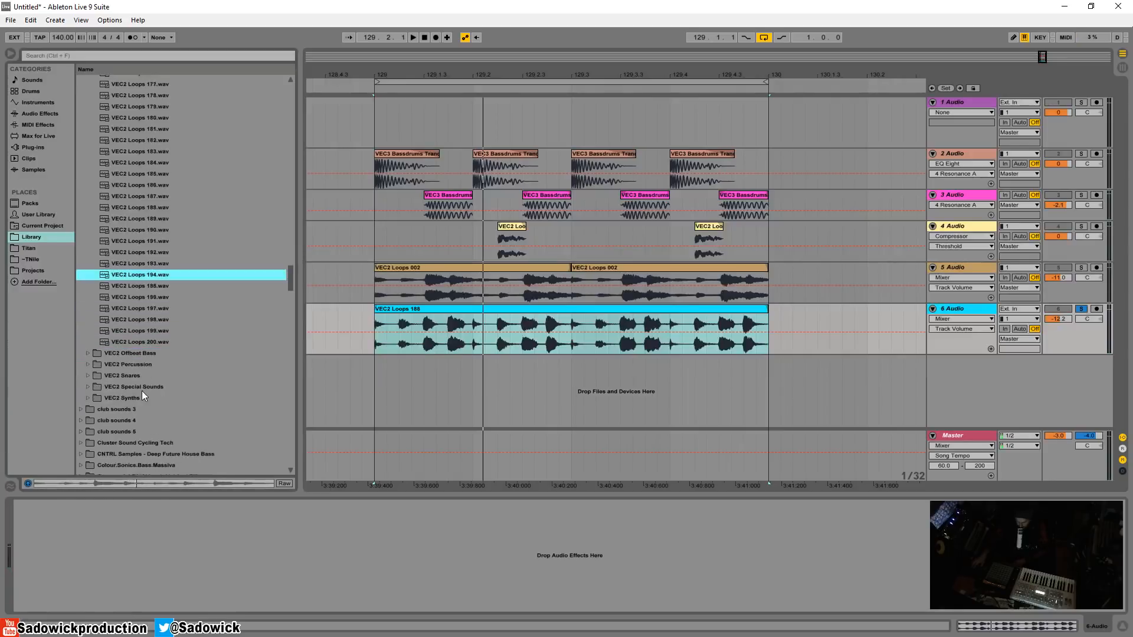
key(Down)
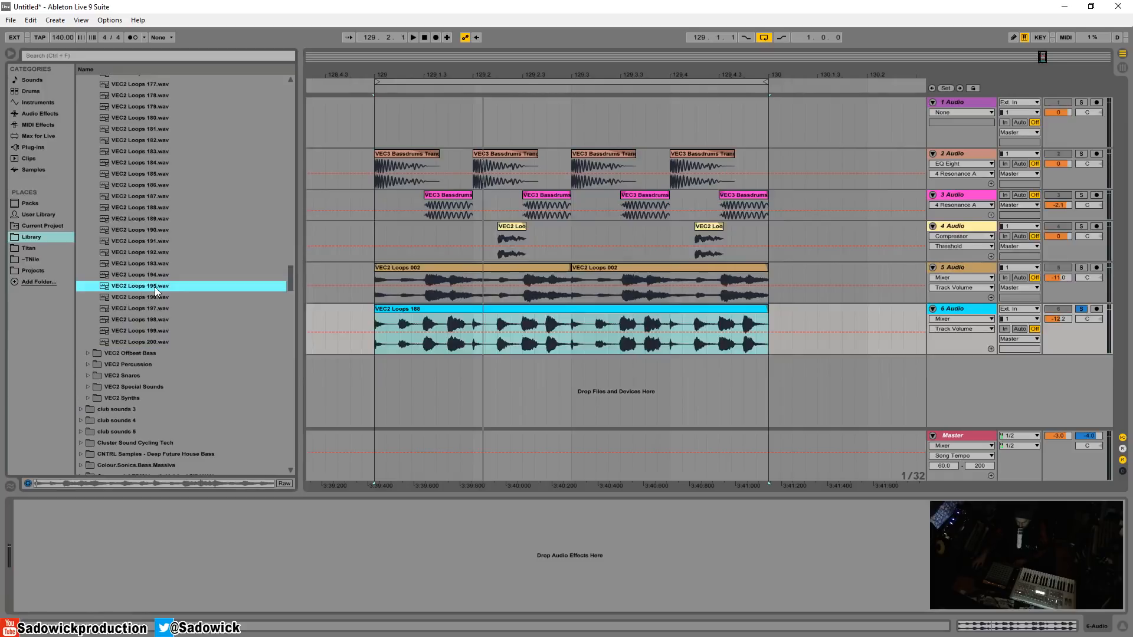
Collapse the club sounds 2 folder and browse the VEH2 Percussive Loops 128BPM samples in Vengeance - Essential House 2
drag(288, 285, 295, 155)
click(84, 174)
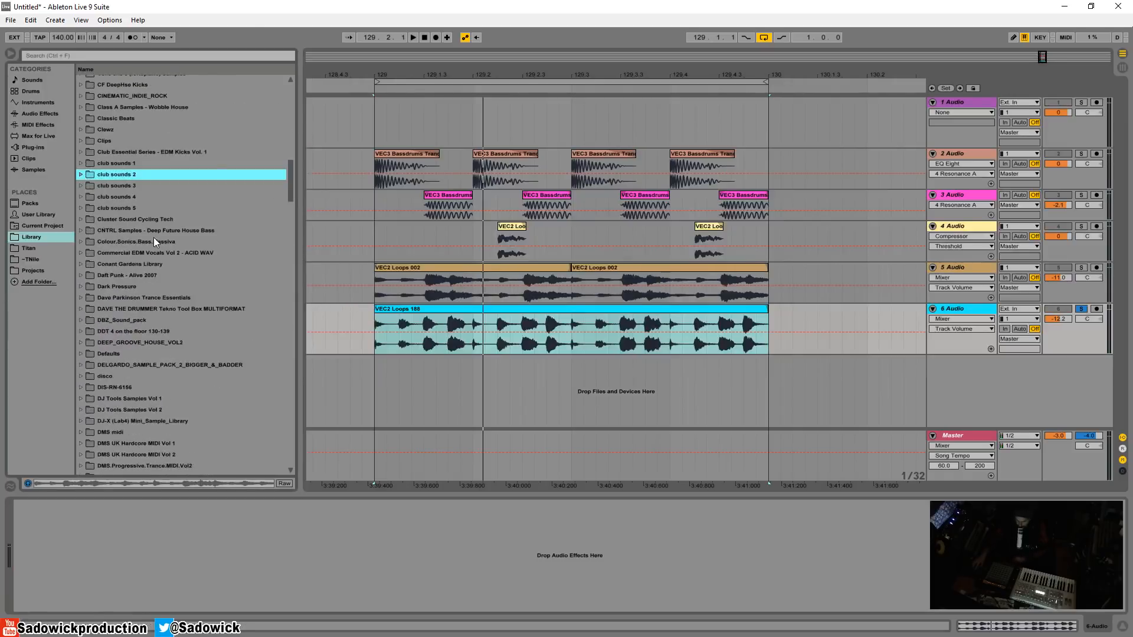
scroll(154, 248, down, 4)
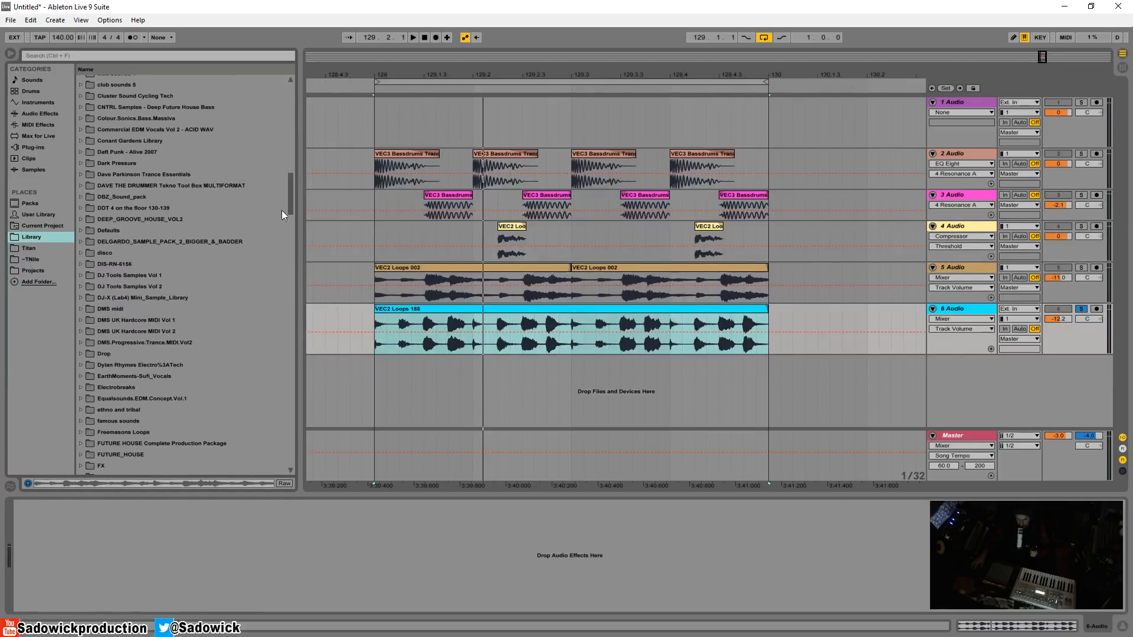
drag(292, 210, 317, 420)
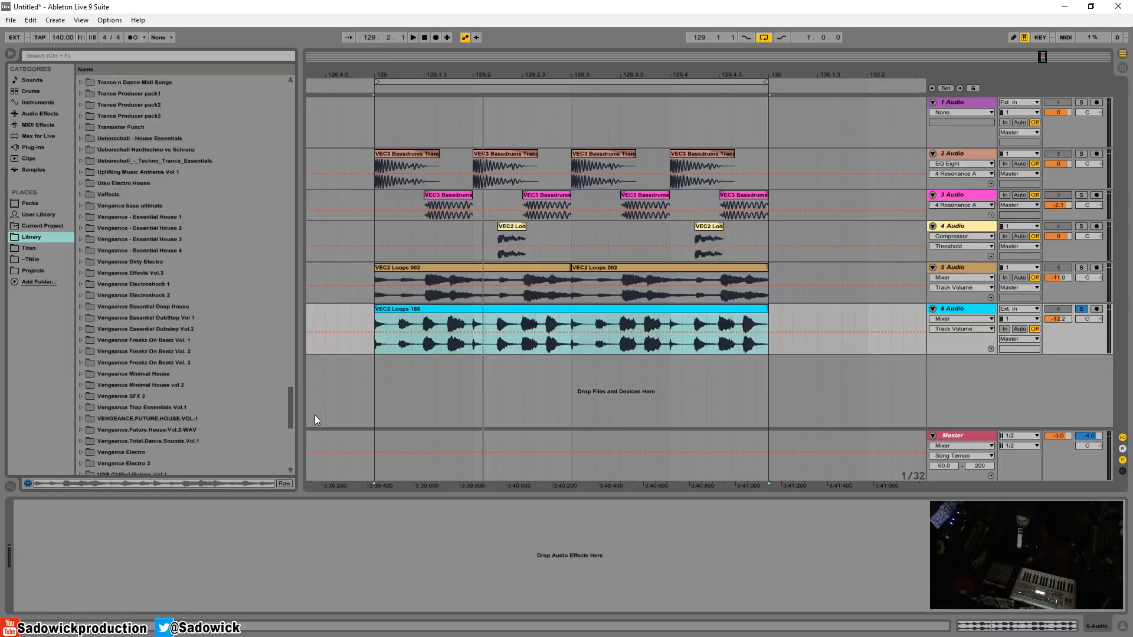
click(82, 229)
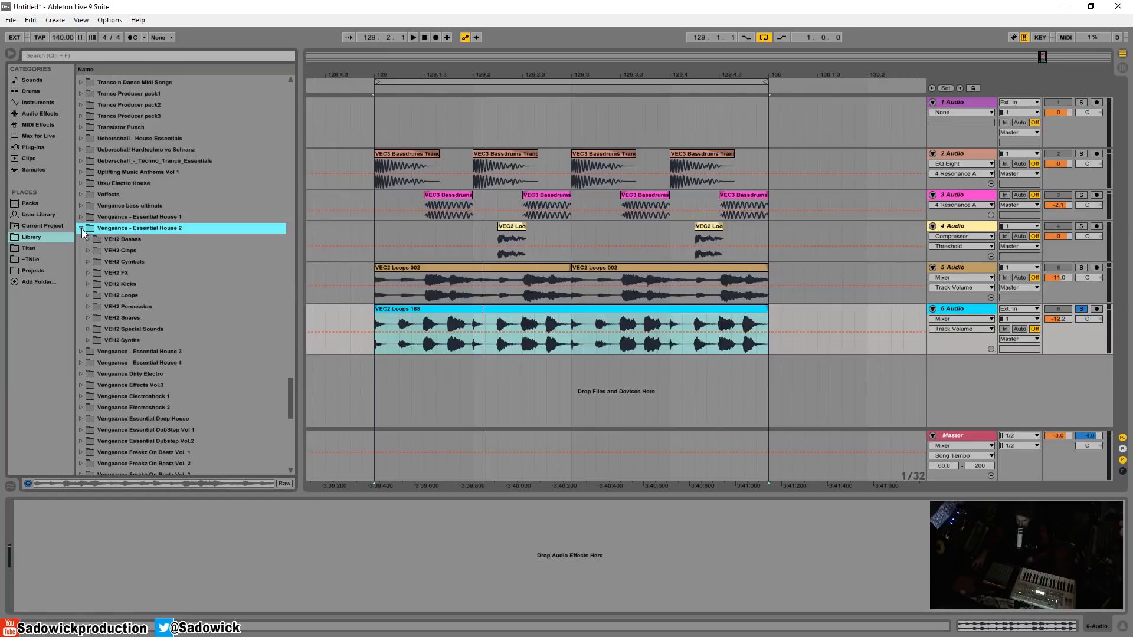
click(88, 295)
click(95, 341)
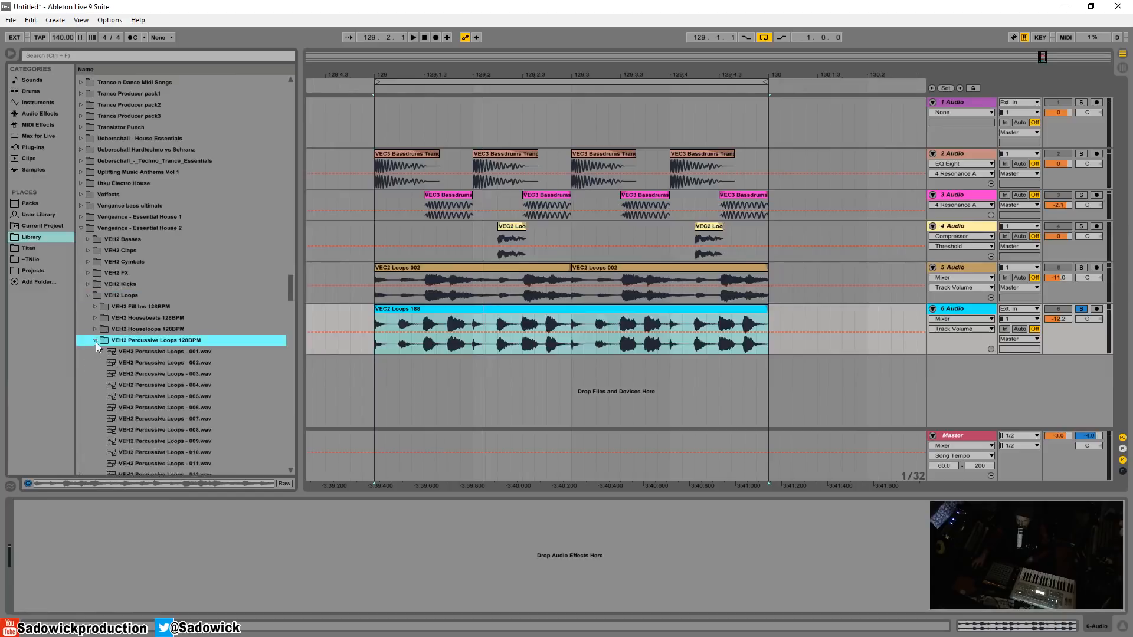
scroll(144, 352, down, 3)
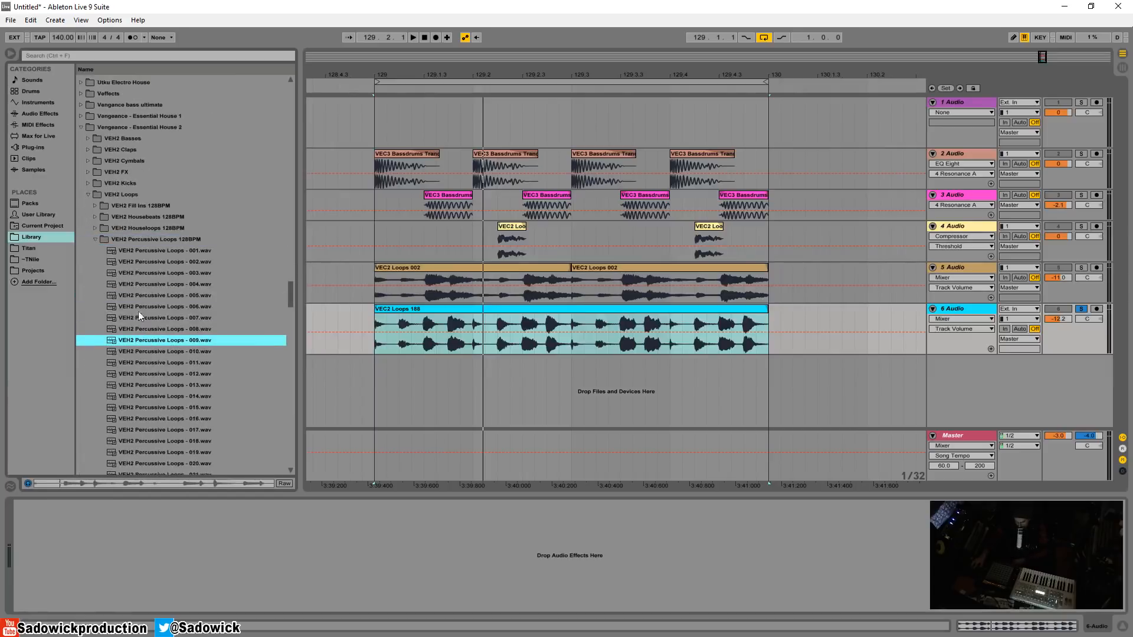
Check the VEH2 Houseloops 128BPM folder and preview a loop from VEH3 Houseloops 128BPM in Vengeance - Essential House 3
click(95, 239)
click(97, 228)
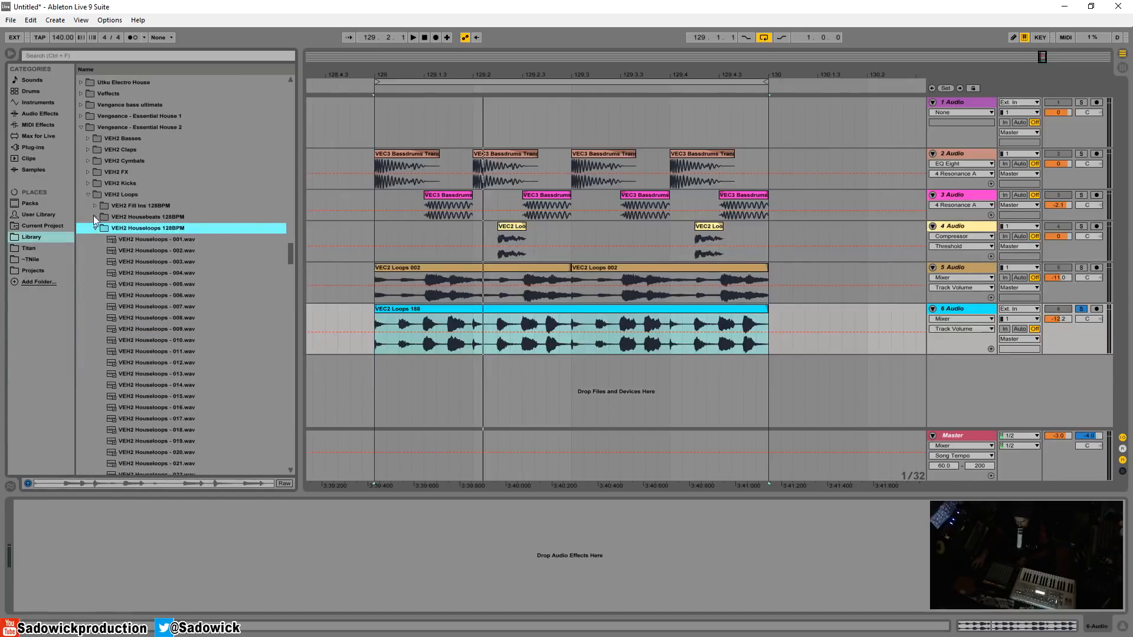
click(95, 229)
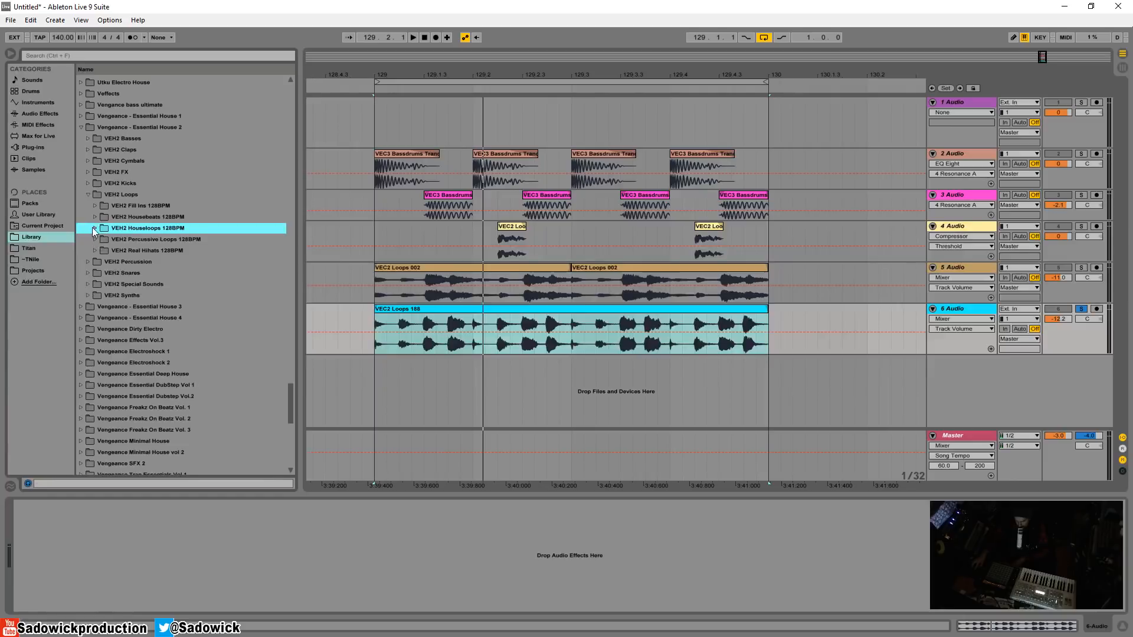
click(86, 128)
click(83, 139)
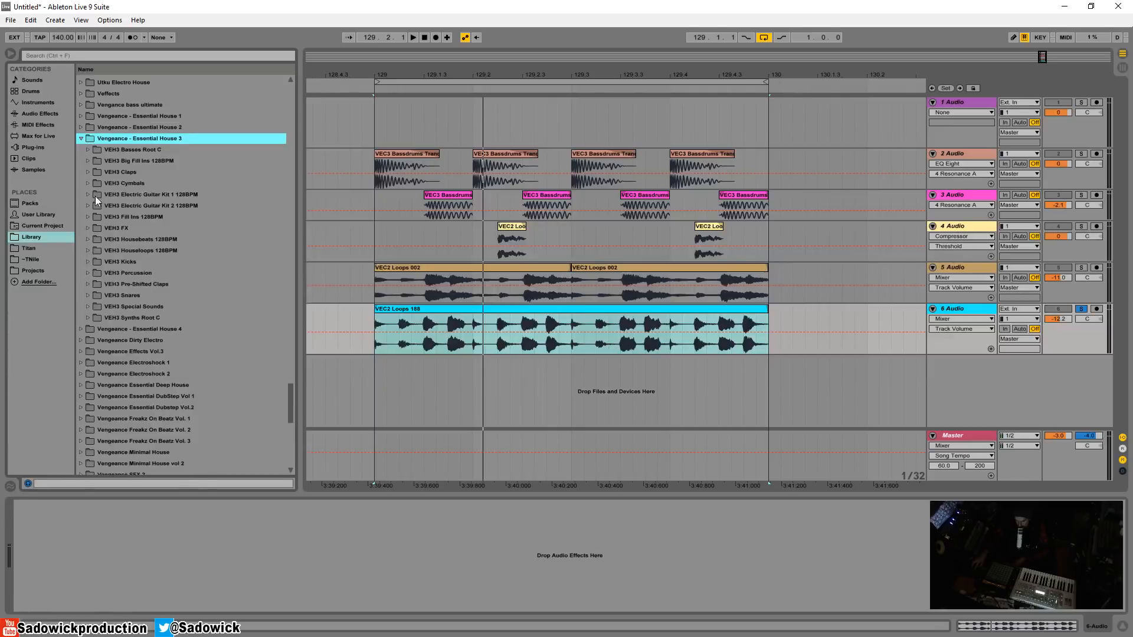
click(87, 250)
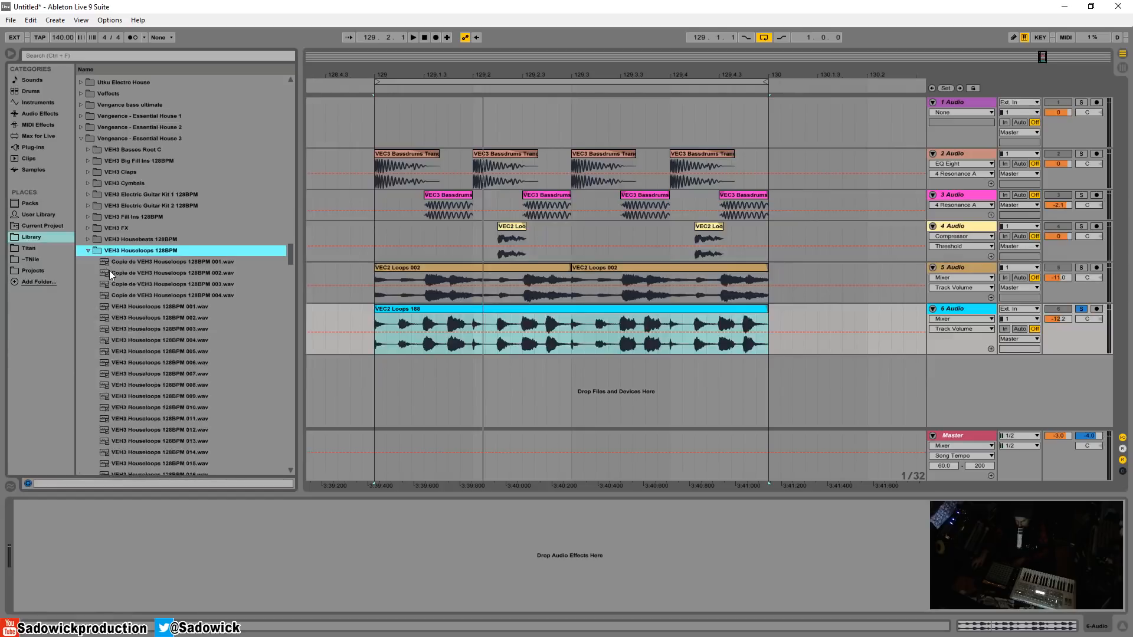
click(109, 273)
Open the VEH1 Latin House Loops 128 BPM folder in Vengeance - Essential House 1 and audition loops 010 and 011
click(81, 118)
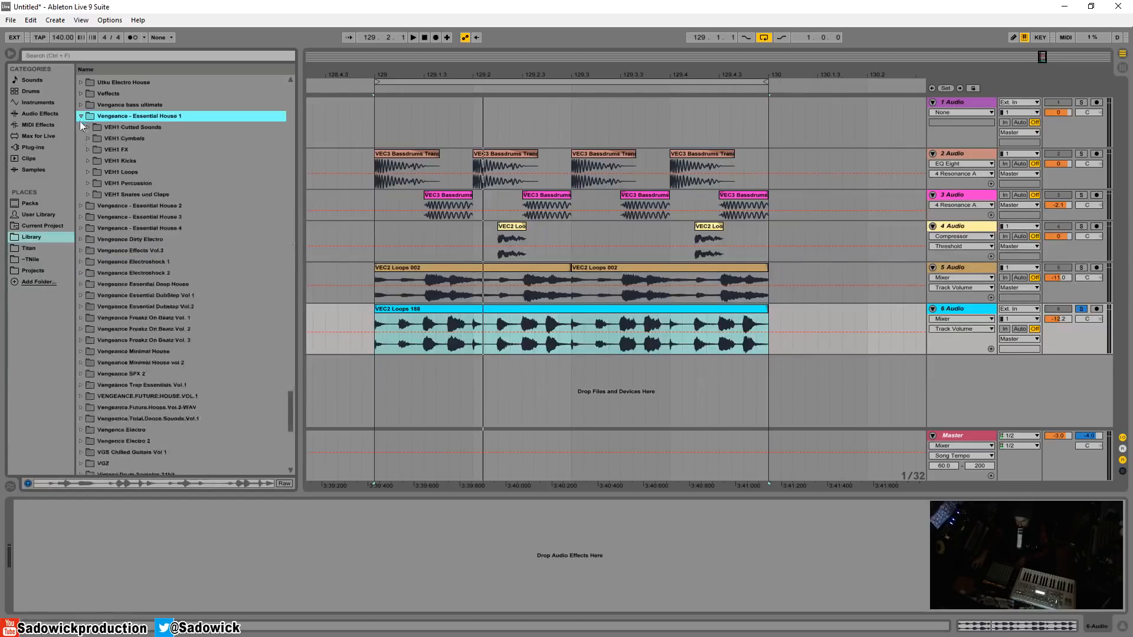
click(88, 171)
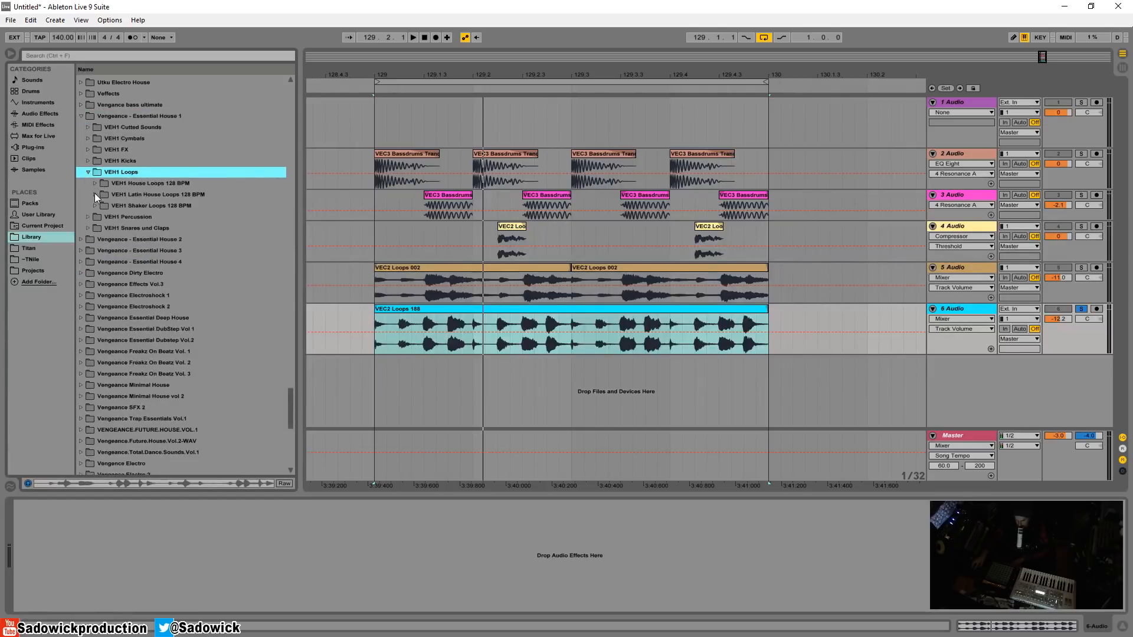
click(94, 193)
click(133, 214)
key(Down)
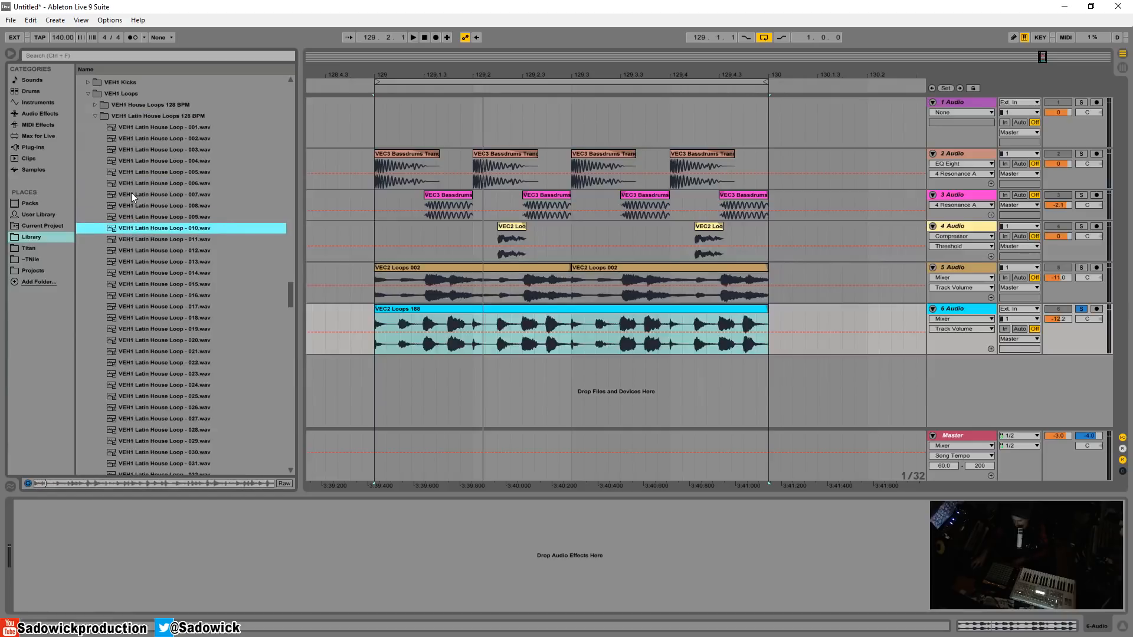
key(Down)
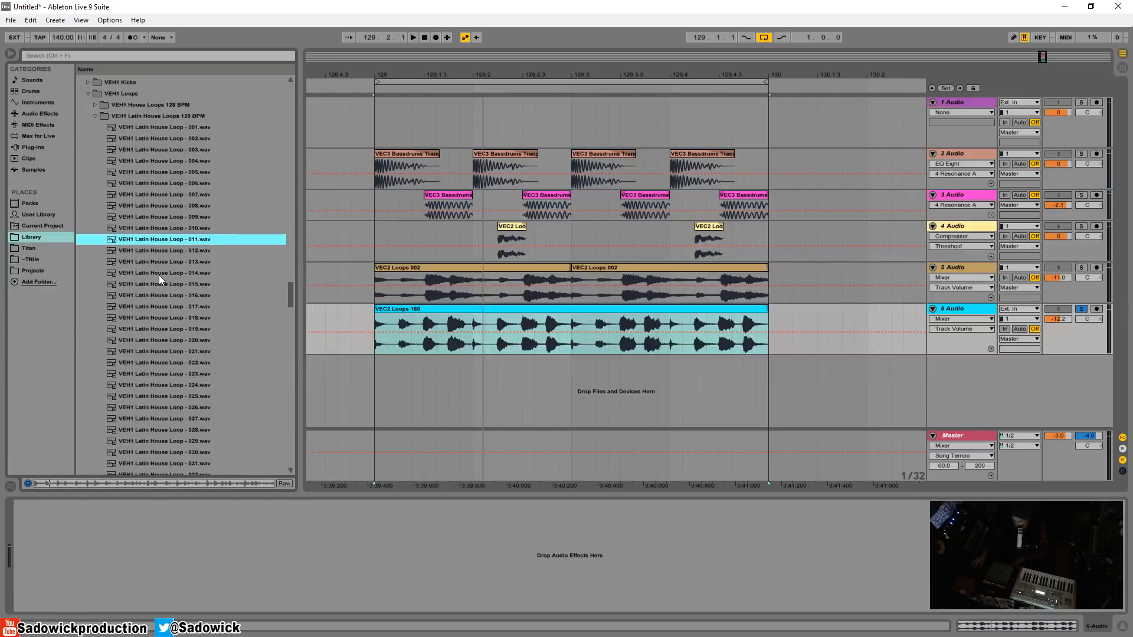
Replace the 6 Audio track's clip at bar 129 with VEH1 Latin House Loop - 011 and raise the track's volume during playback
drag(145, 239, 374, 360)
drag(442, 367, 435, 316)
key(space)
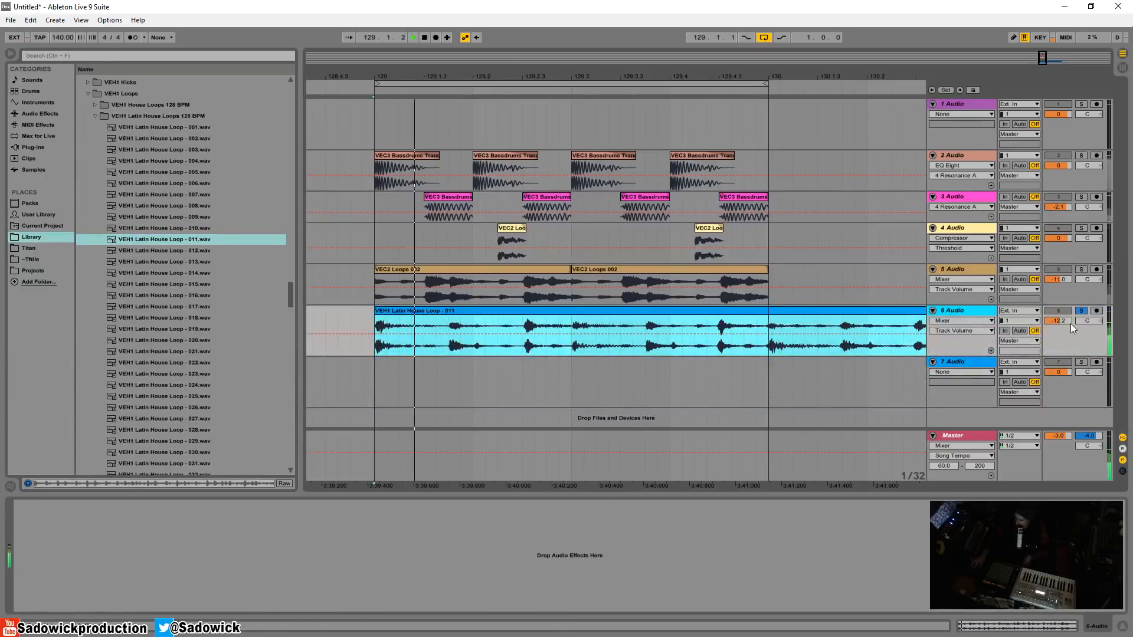
drag(1059, 322, 1059, 314)
Unsolo the 6 Audio track and mute the 4 Audio track
click(1081, 312)
click(1063, 229)
click(1063, 229)
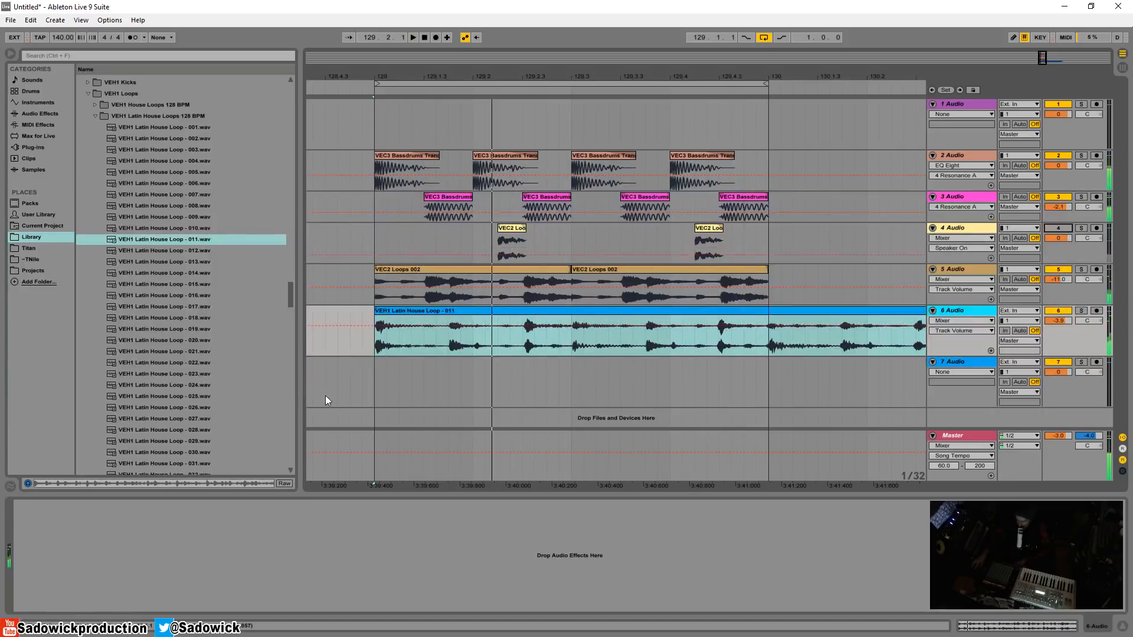
Audition further VEH1 Latin House Loops from 014 through 022
click(153, 274)
key(Down)
key(Down)
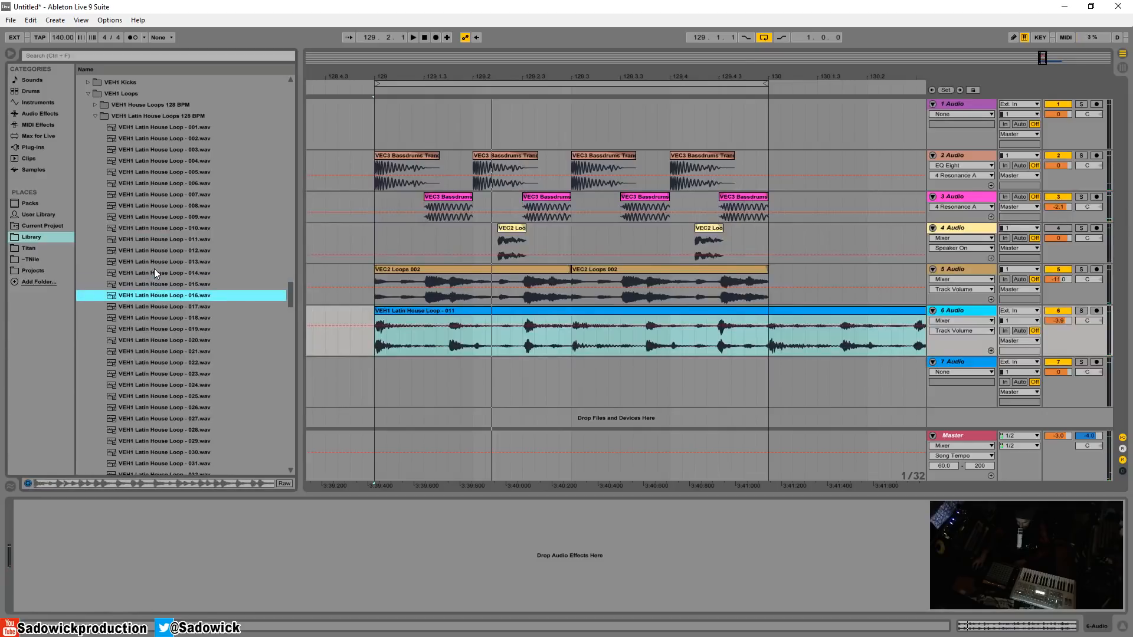
key(Down)
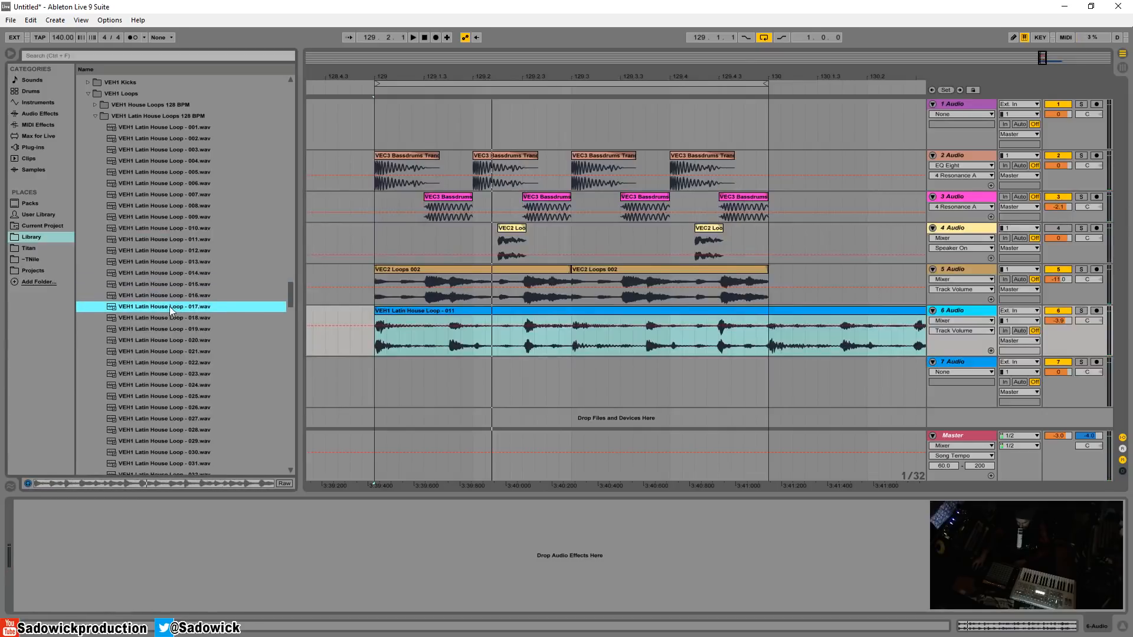
key(Down)
key(Down)
key(Down)
key(Down)
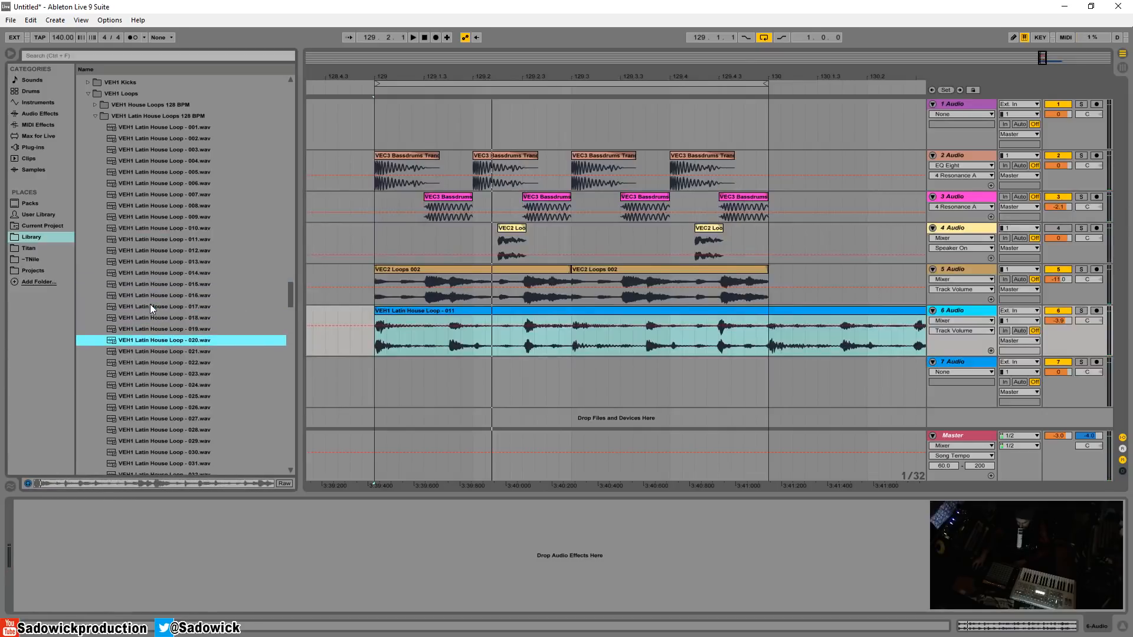
key(Down)
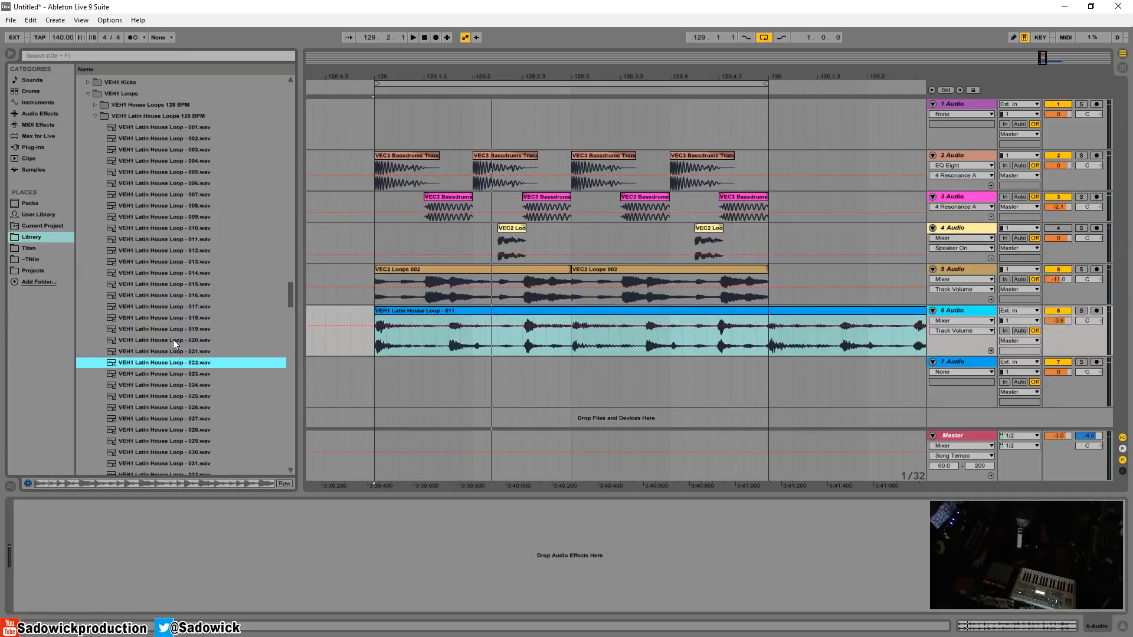
Replace the 6 Audio clip at bar 129 with VEH1 Latin House Loop - 022 and lower the track's volume to -5.3 dB
drag(157, 363, 376, 341)
key(space)
drag(1064, 320, 1063, 335)
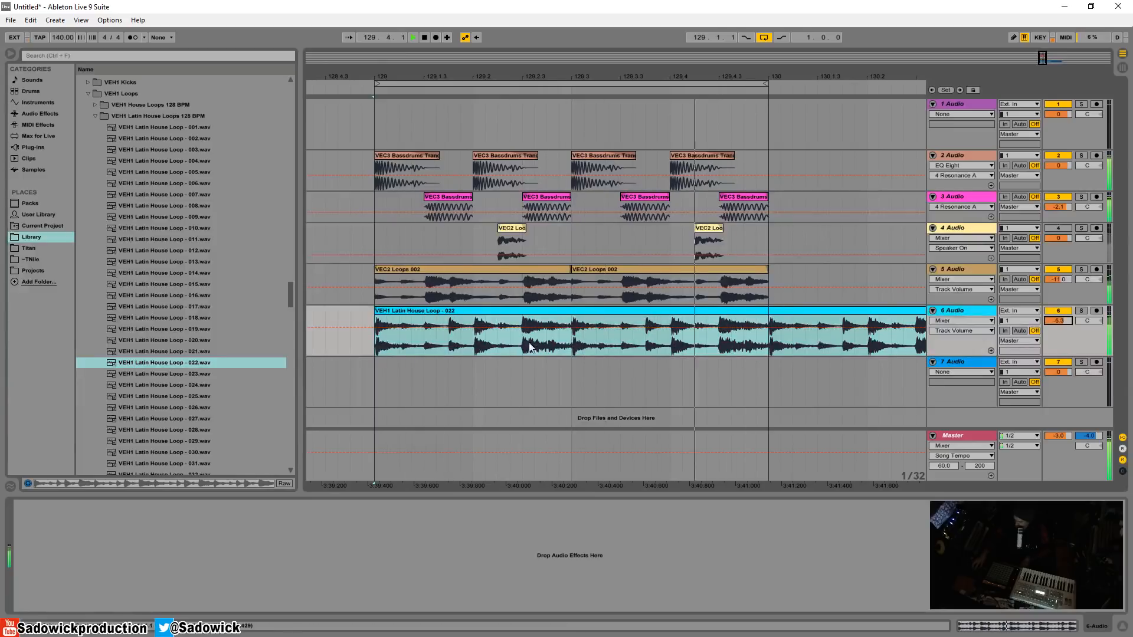
Cut Latin House Loop - 022 down to two short hits, from 129.2.3 to 129.3 and 129.4.3 to 130, deleting the rest
key(space)
drag(523, 341, 378, 350)
key(Delete)
drag(570, 337, 692, 336)
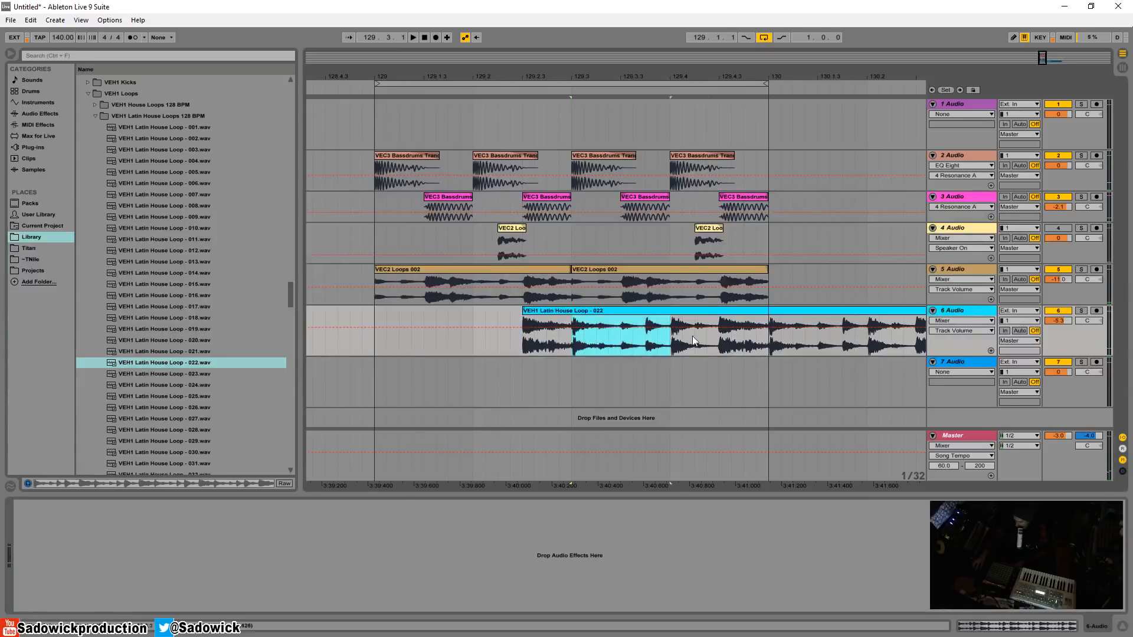
key(Delete)
drag(770, 342, 869, 334)
key(Delete)
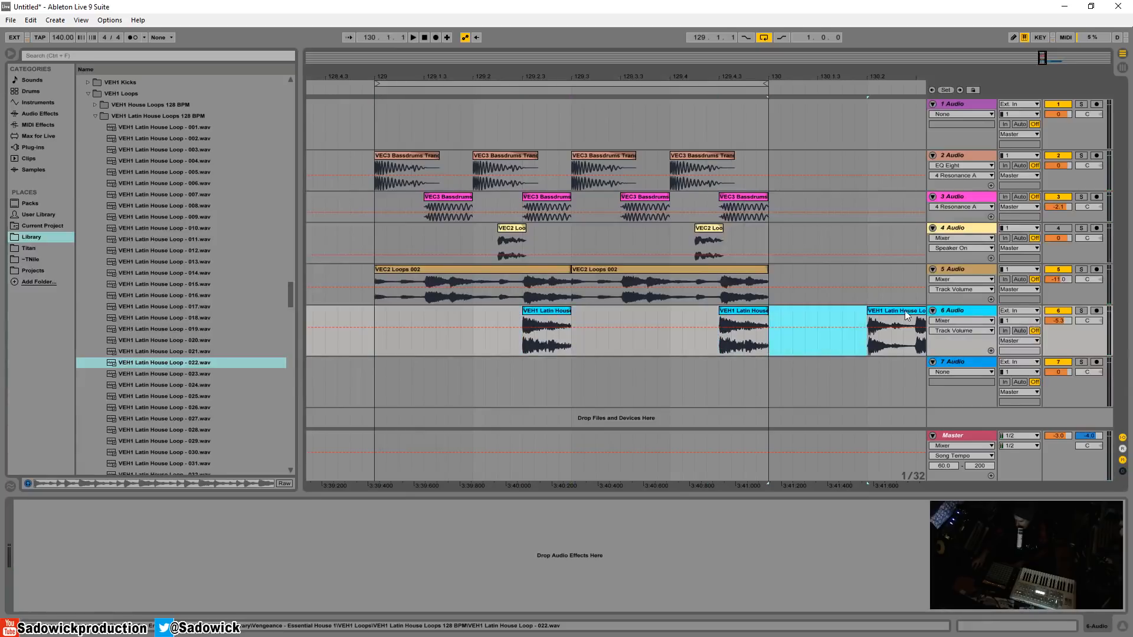
click(905, 311)
key(Delete)
Play the loop, unmute the 4 Audio track and lower the volume of the 6 Audio track
click(426, 269)
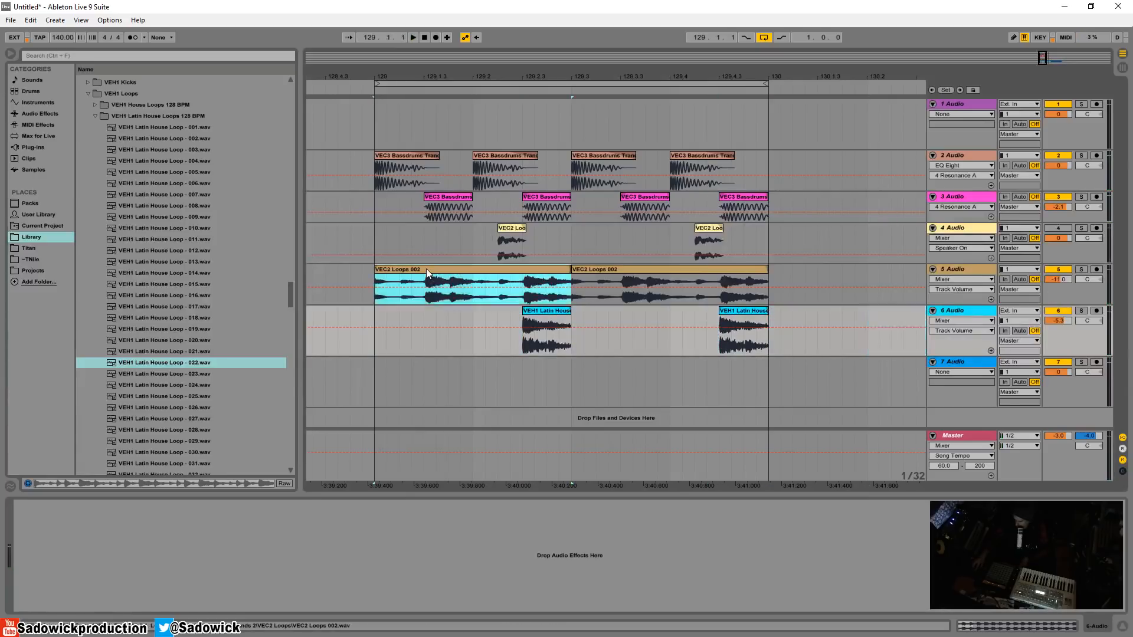
key(space)
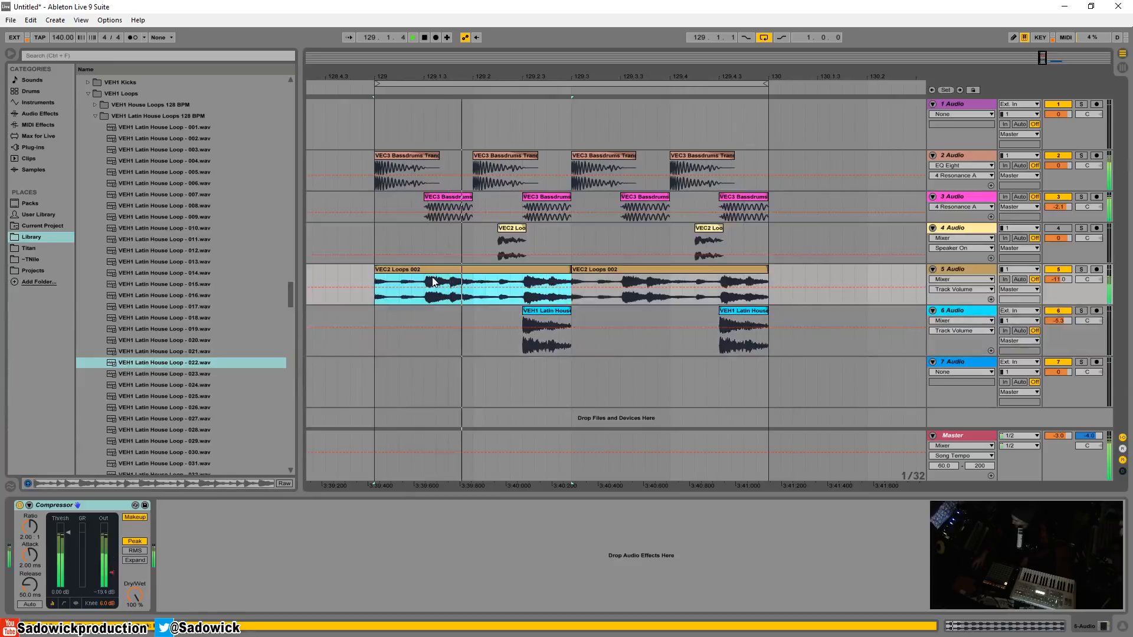
click(1060, 229)
click(1059, 229)
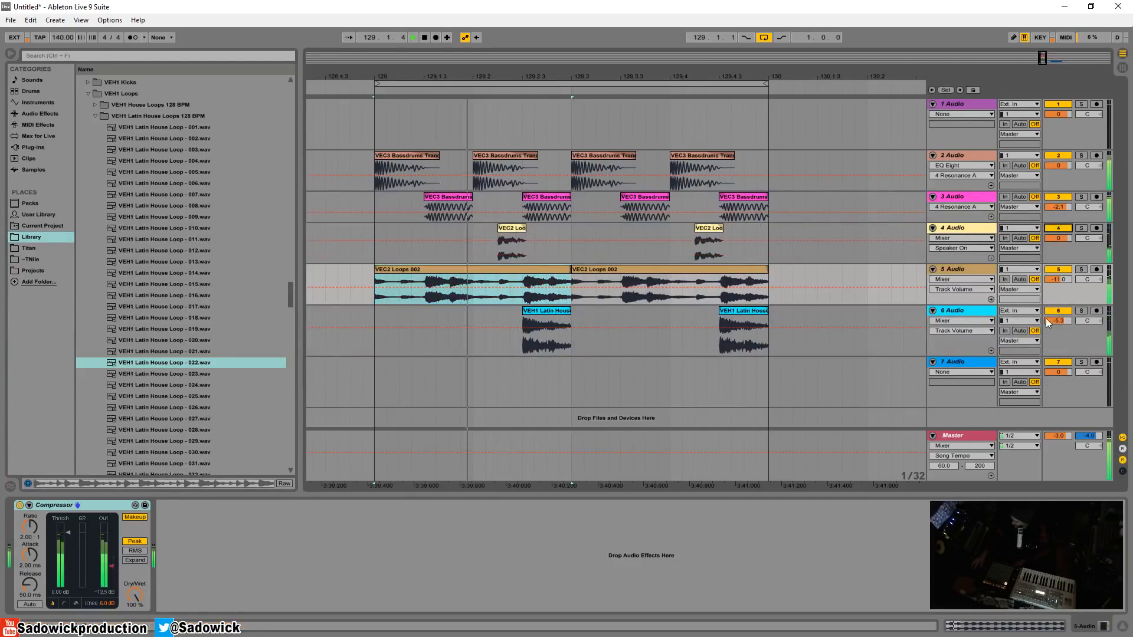
drag(1055, 321, 1056, 334)
Mute the track holding the VEC2 Loops 002 clips and move the Latin House Loop track above it
click(1060, 270)
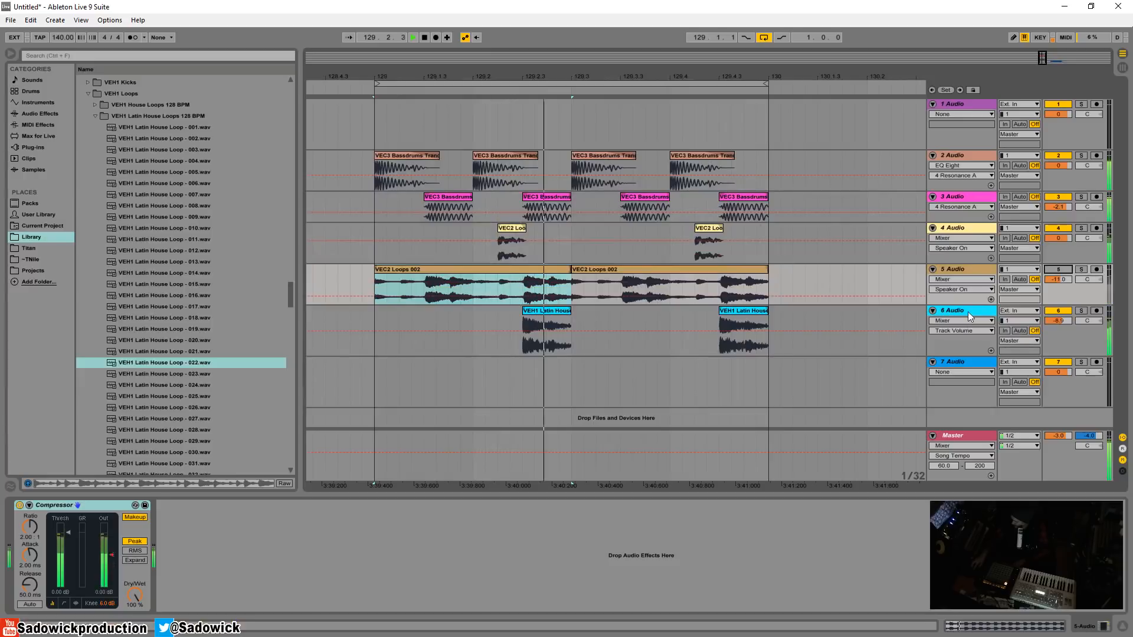
drag(969, 312, 974, 273)
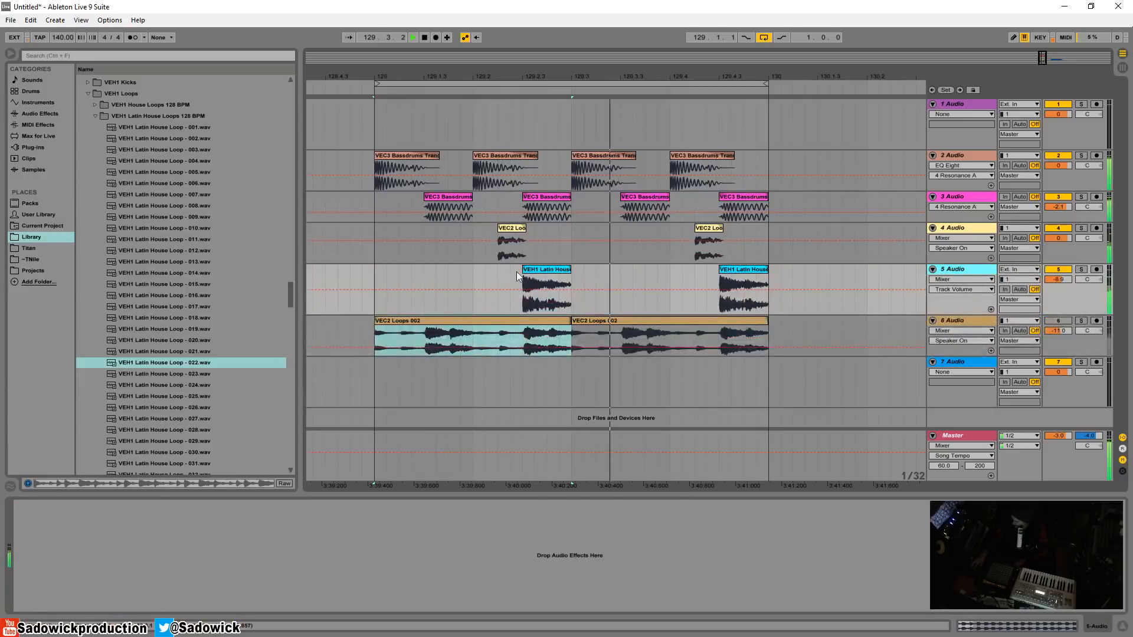
Audition the VEH1 Latin House loops in the library one after another, from loop 023 to 038
key(Down)
key(Down)
key(Down)
key(Down)
key(Down)
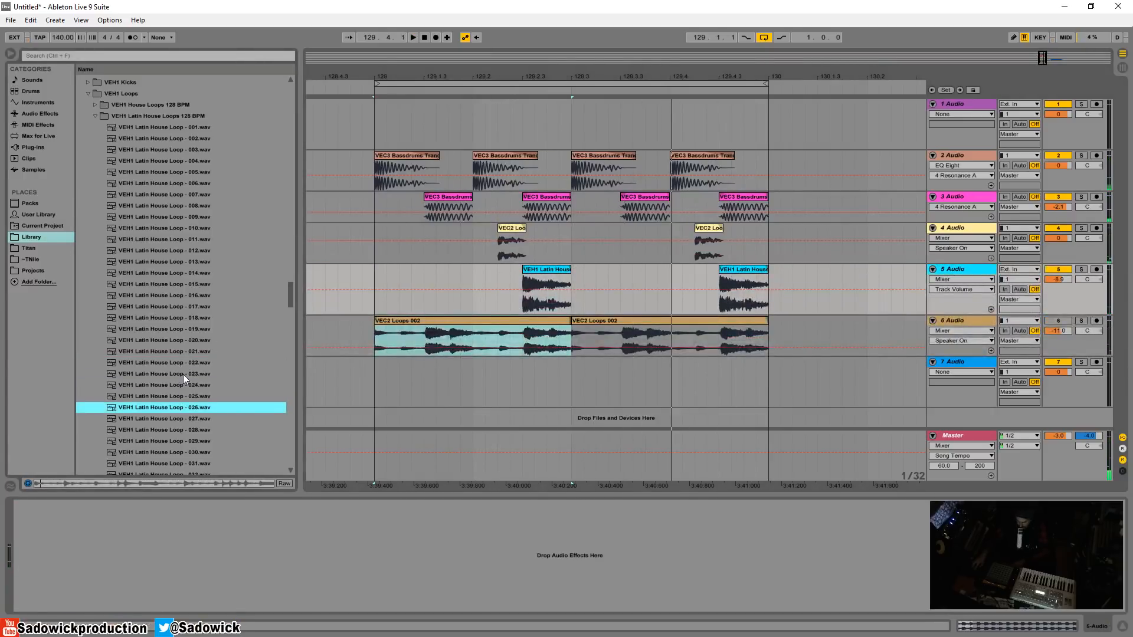
scroll(213, 324, down, 6)
key(Down)
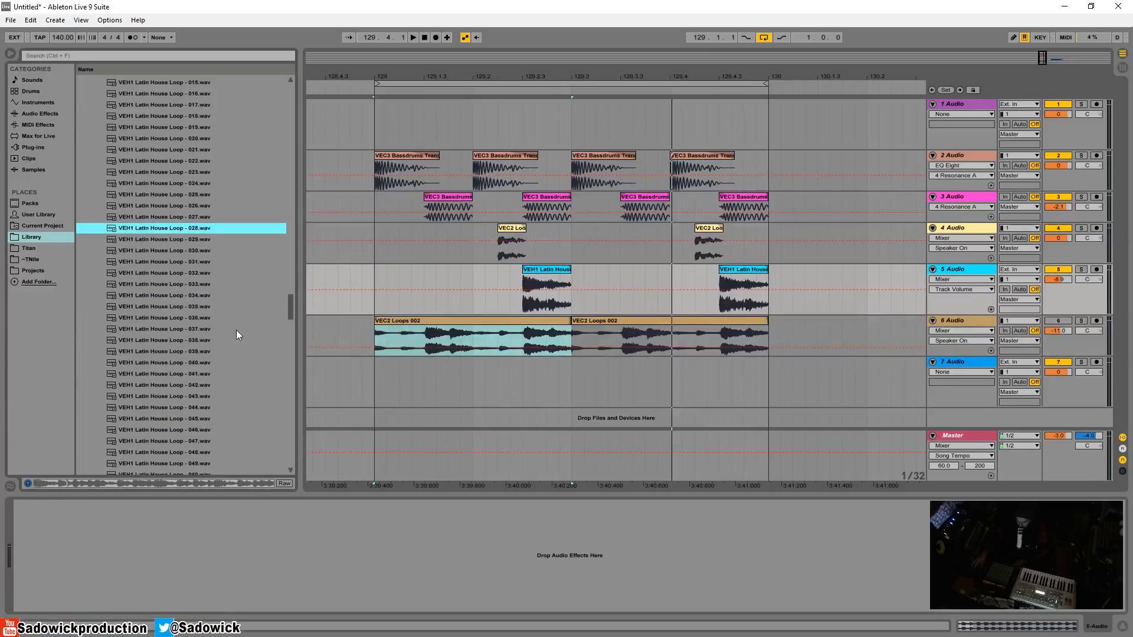
key(Down)
key(Down)
key(Down)
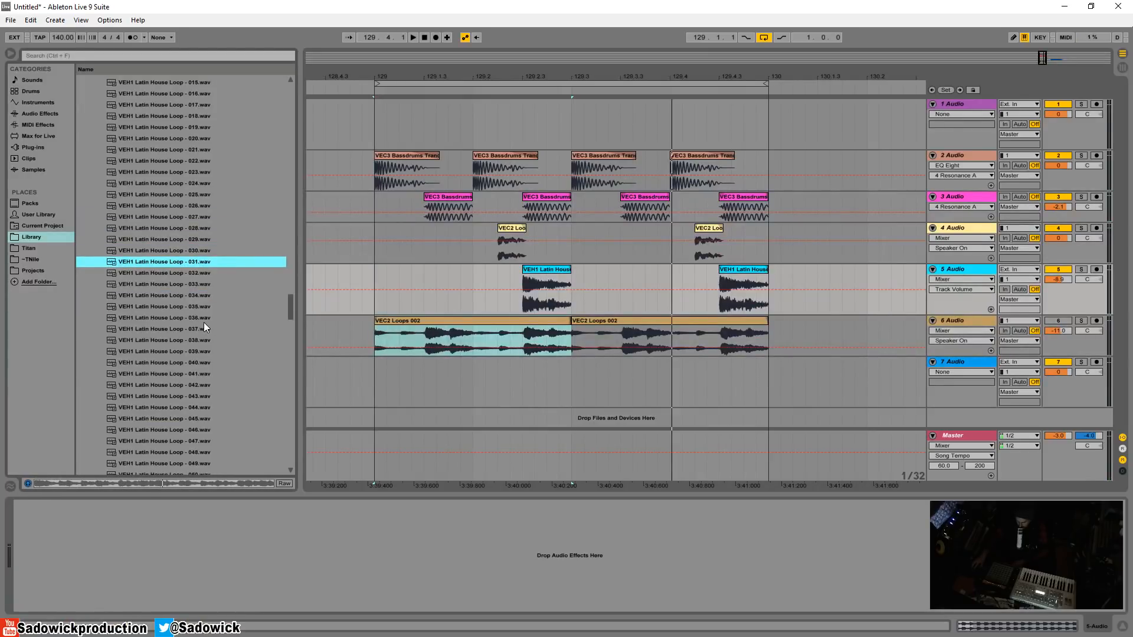
key(Down)
key(Down)
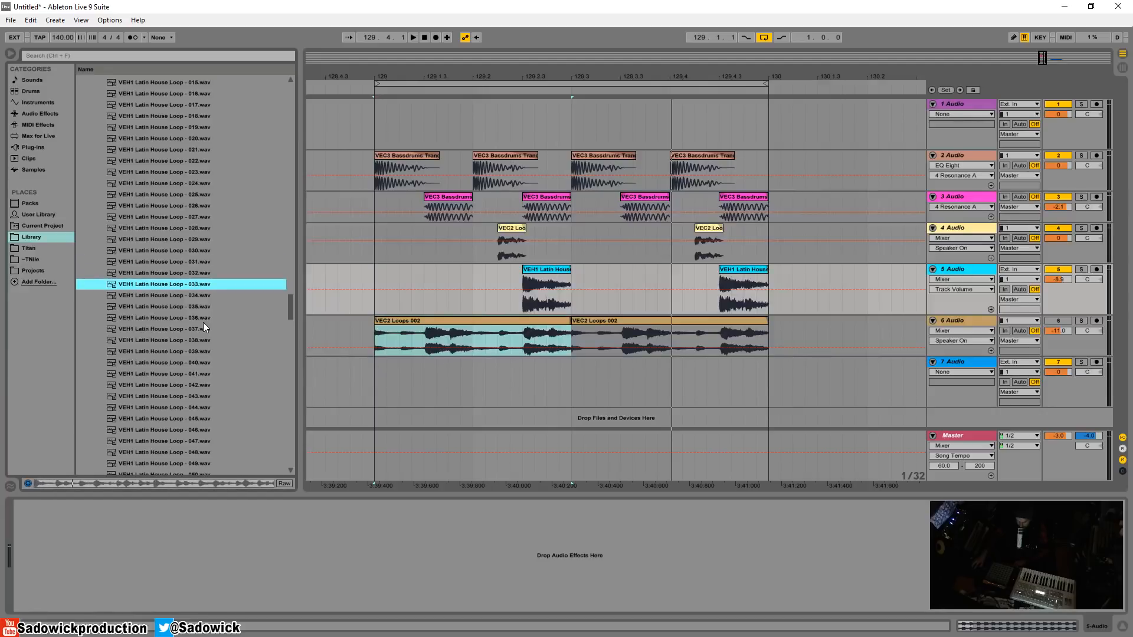
key(Down)
key(Down)
key(Down)
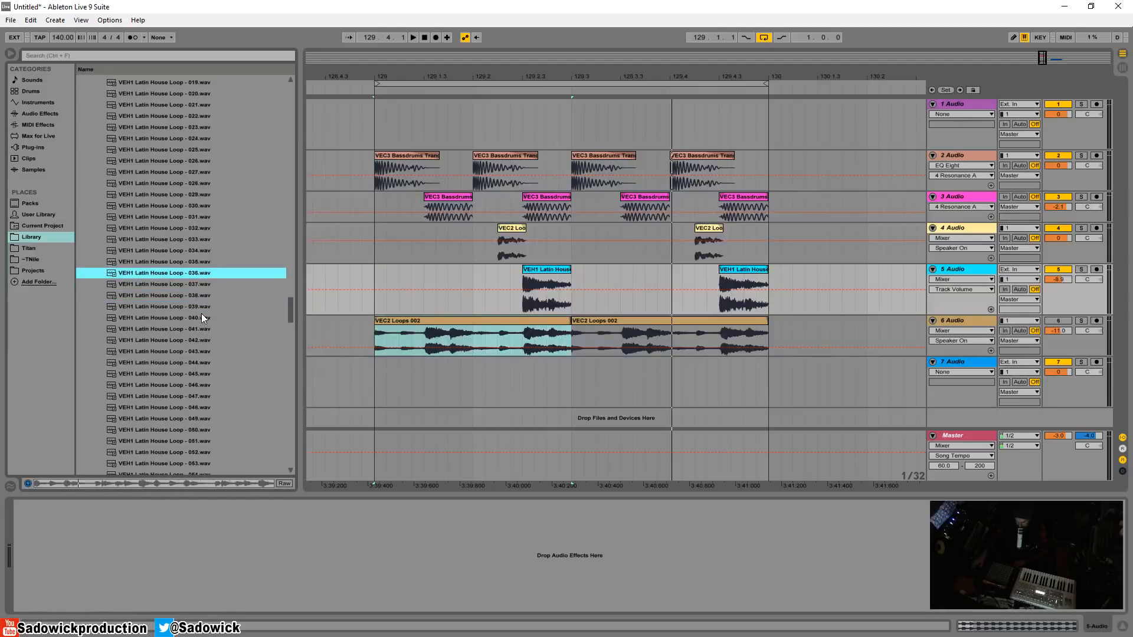
key(Down)
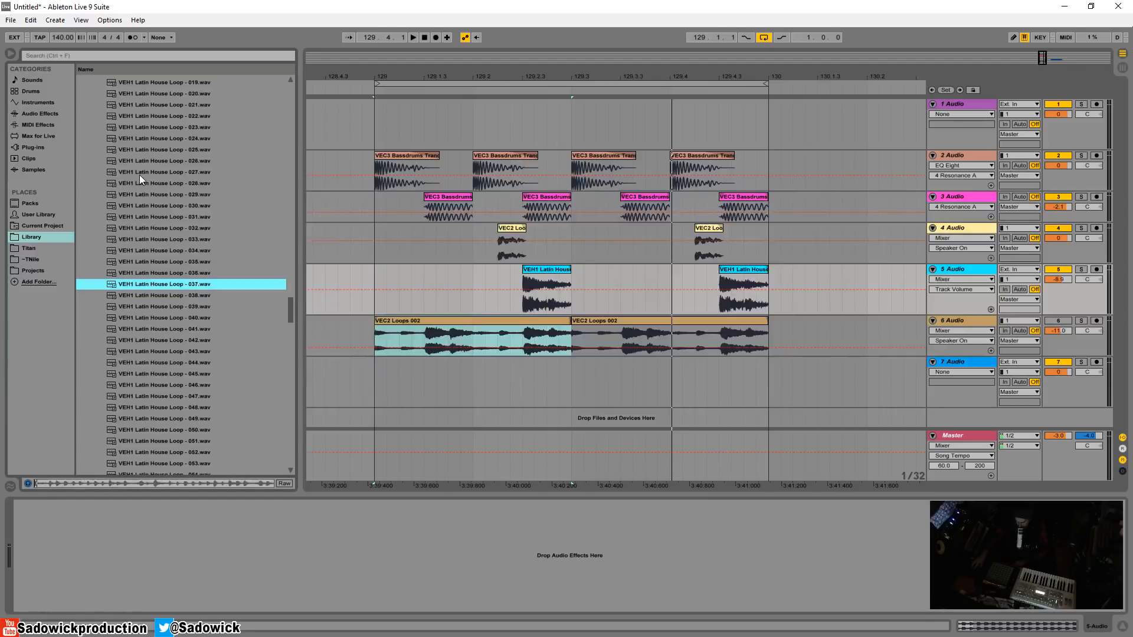
key(Down)
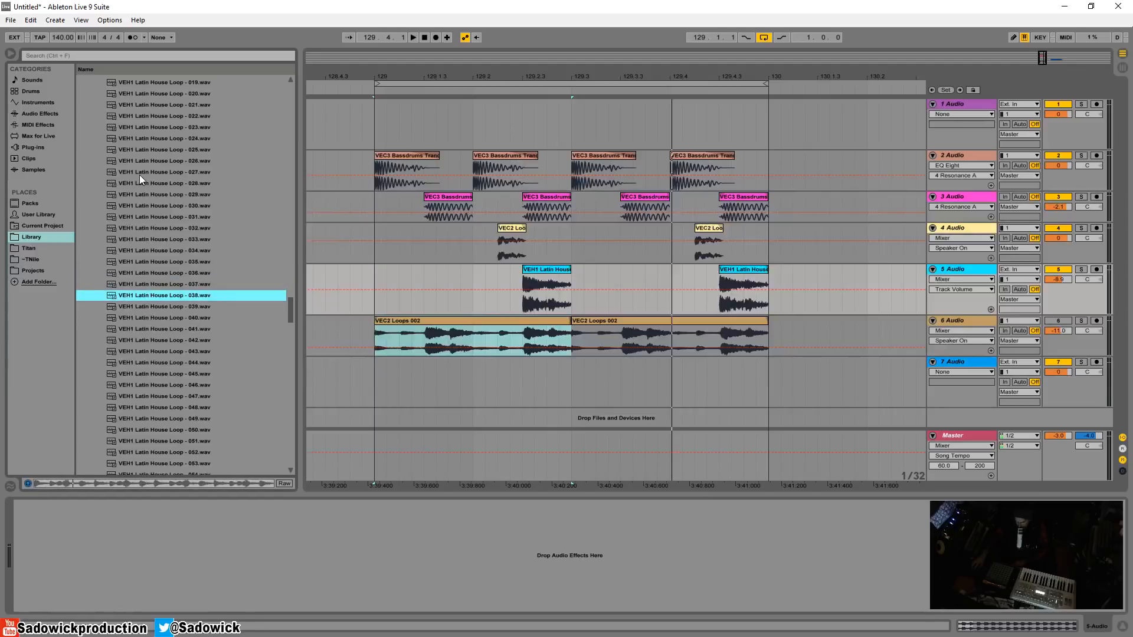
key(Up)
key(Down)
Insert an audio track below 5 Audio, place VEH1 Latin House Loop - 038 at bar 129 and cut everything from bar 130 onward
right_click(1075, 292)
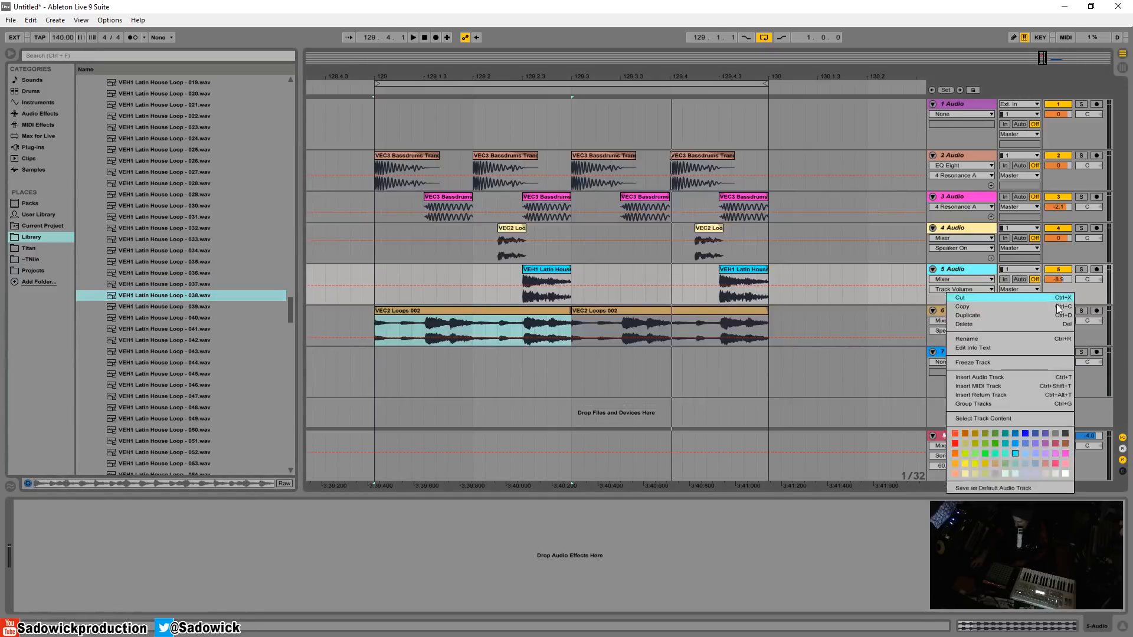
click(1004, 367)
drag(200, 297, 373, 320)
drag(770, 337, 844, 329)
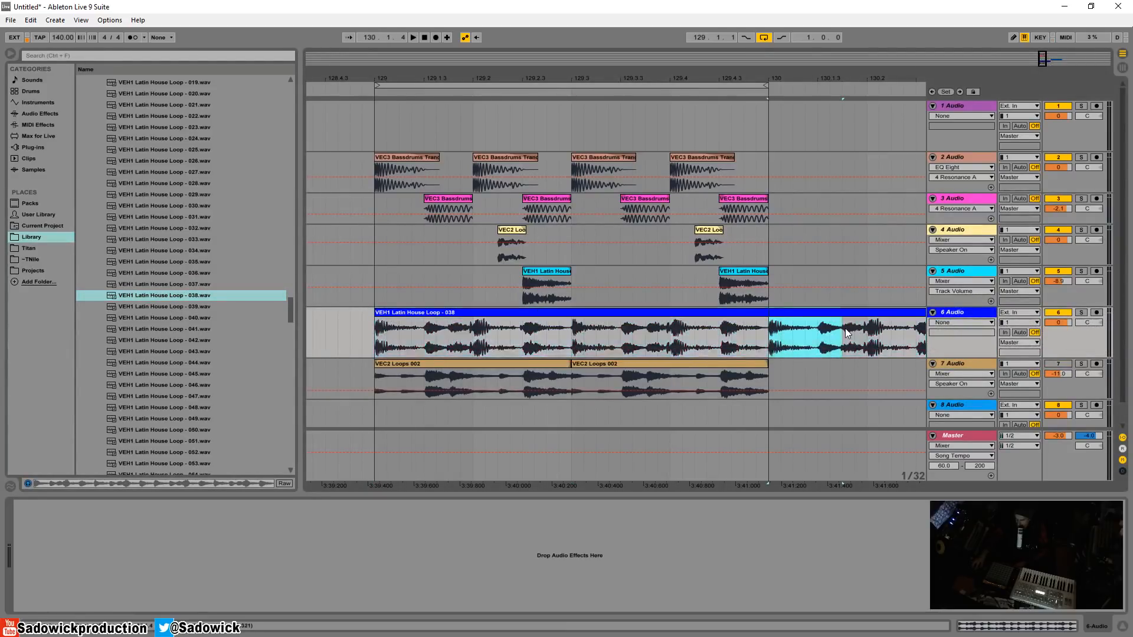
key(Delete)
click(916, 313)
key(Delete)
Play the loop, lower the 6 Audio track's volume to -7.1 dB and try Latin House Loop - 038 slightly late before returning it to bar 129
drag(598, 312, 610, 312)
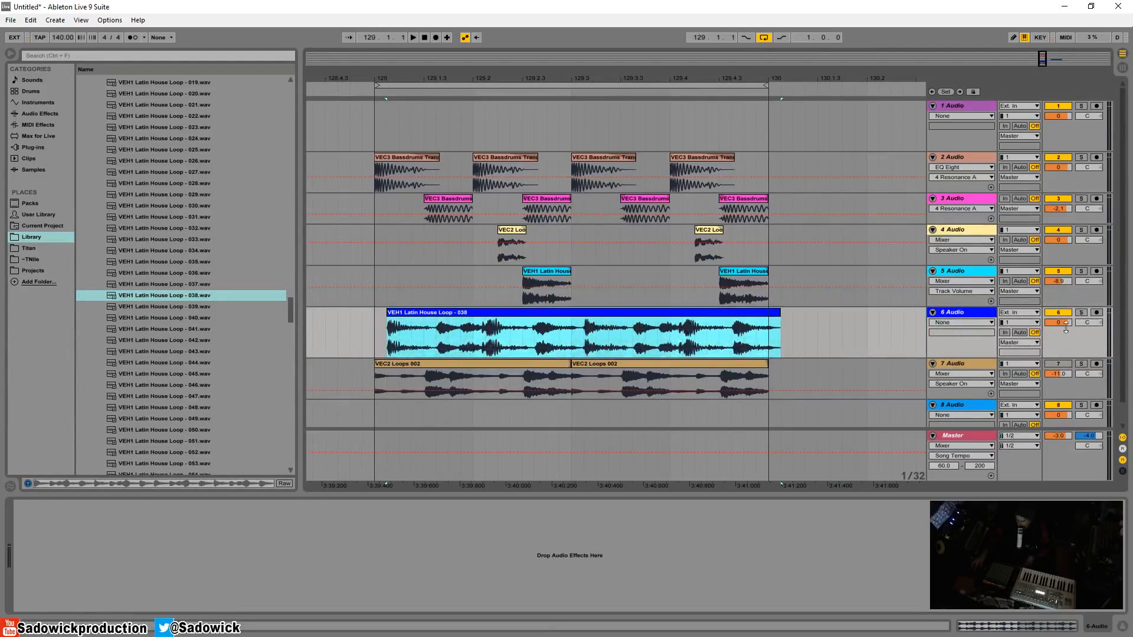
drag(1059, 322, 1059, 331)
key(space)
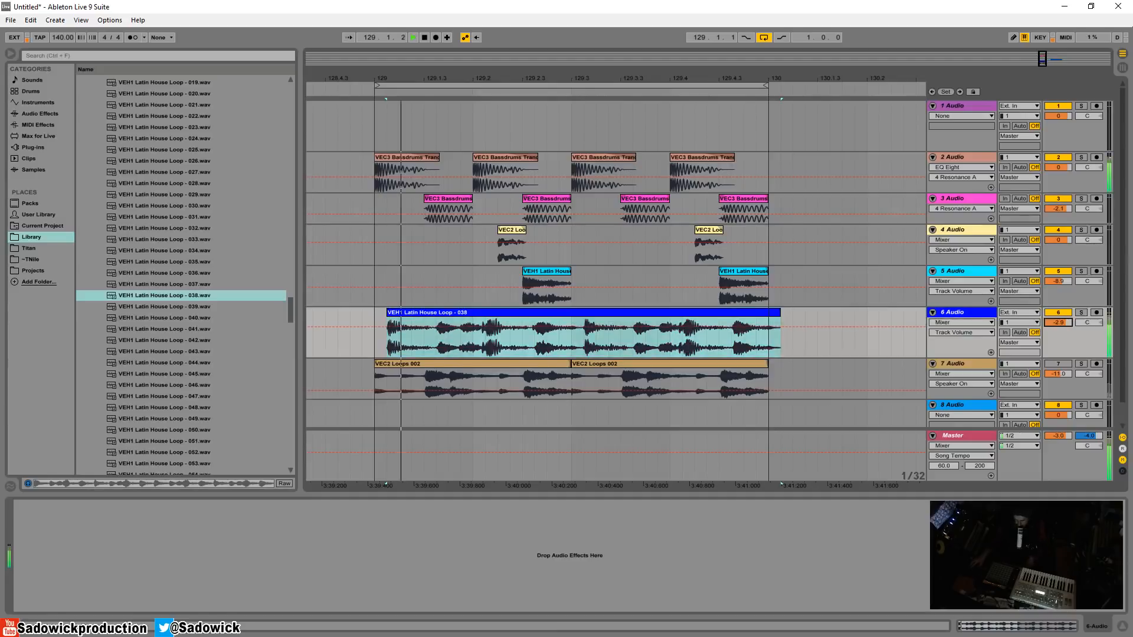
drag(713, 313, 688, 313)
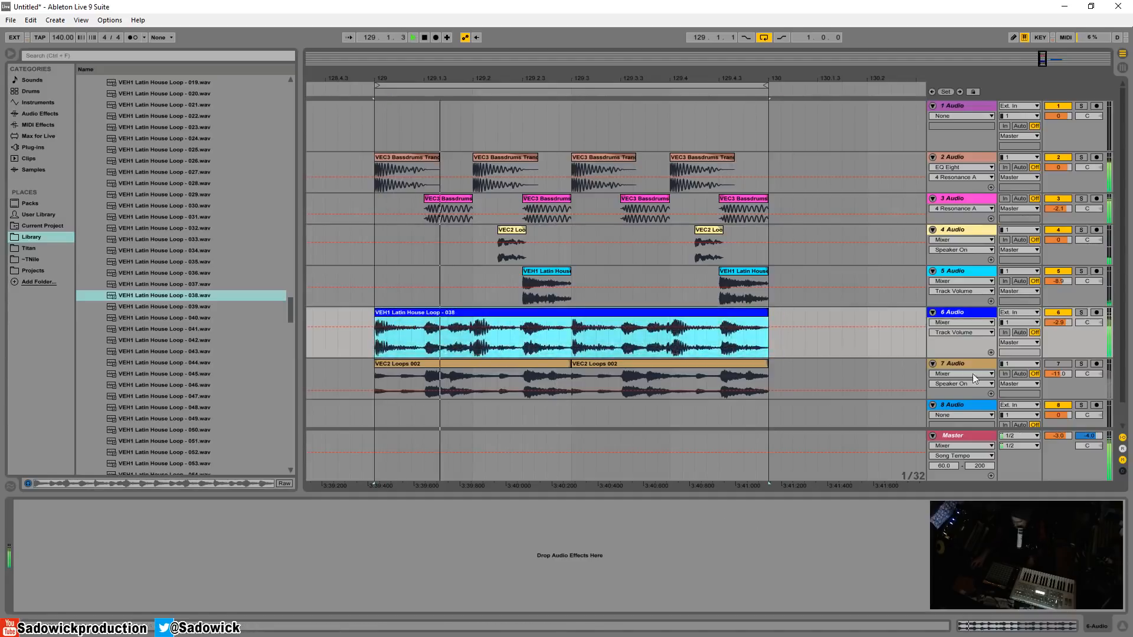
Set the warp mode of Latin House Loop - 038 to Re-Pitch and listen to the 6 Audio track soloed
double_click(669, 313)
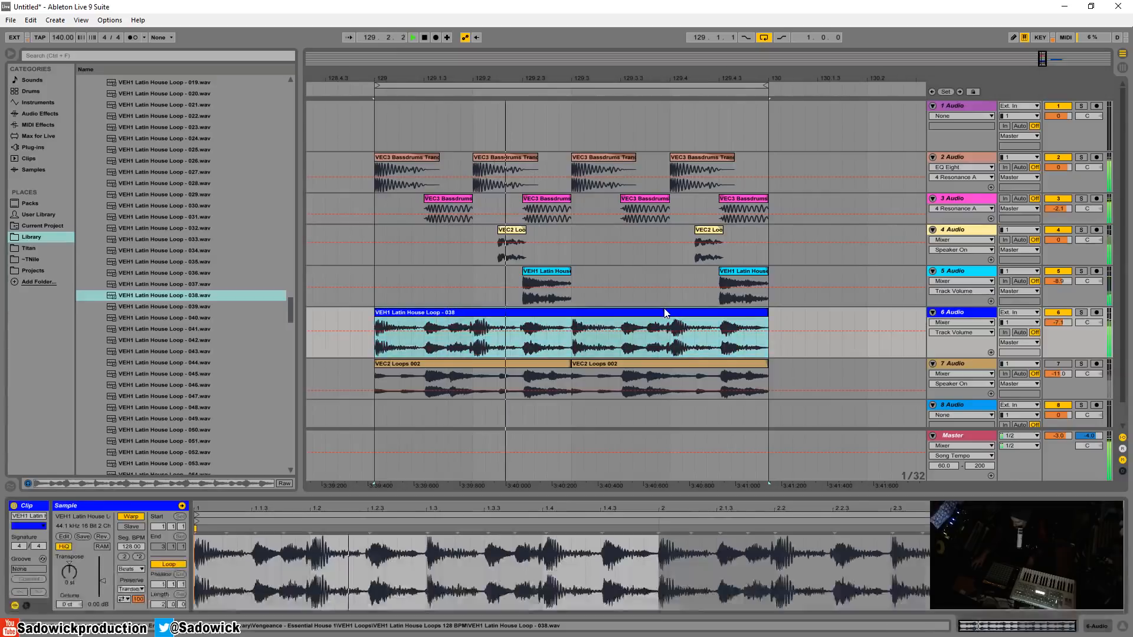
click(130, 569)
click(123, 604)
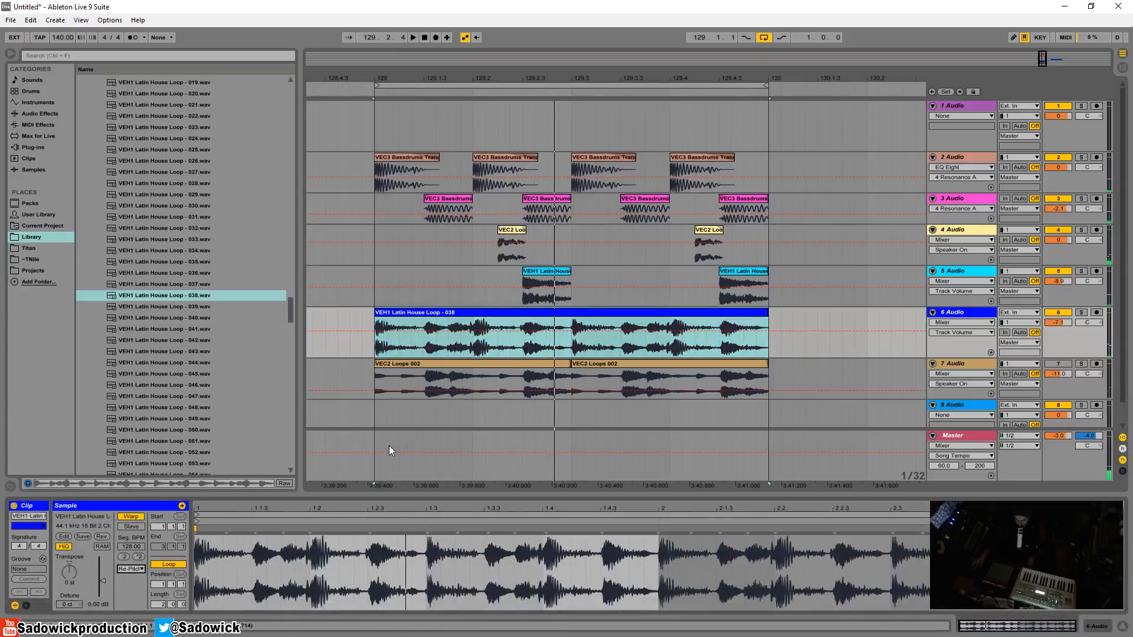
click(1084, 313)
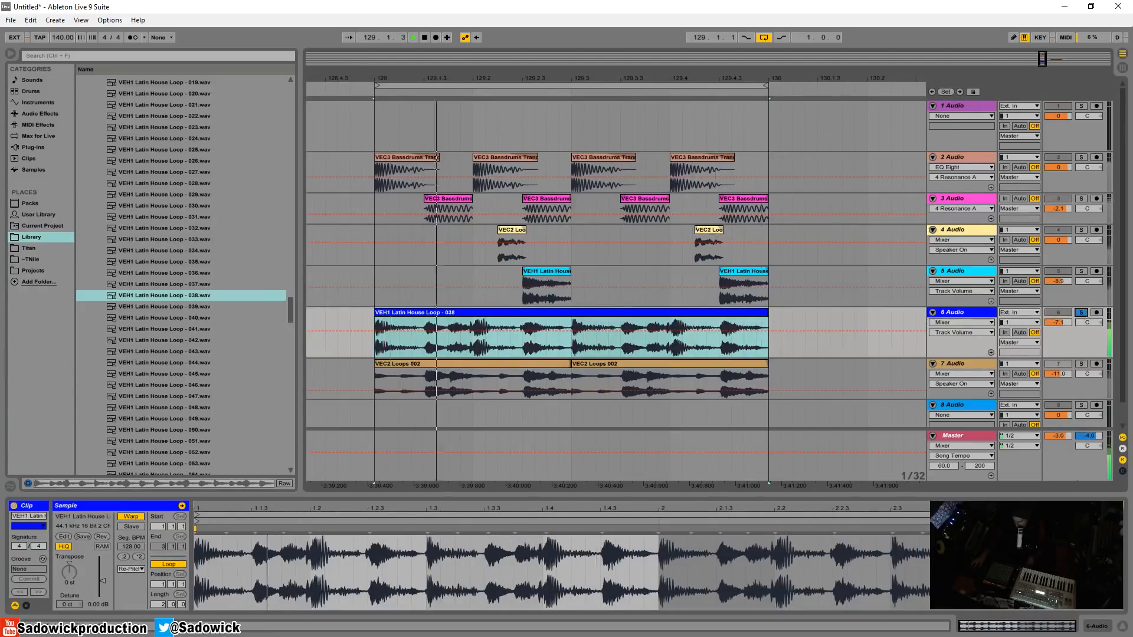
key(space)
Add EQ Eight to the 6 Audio track holding Latin House Loop - 038
click(1061, 337)
click(41, 114)
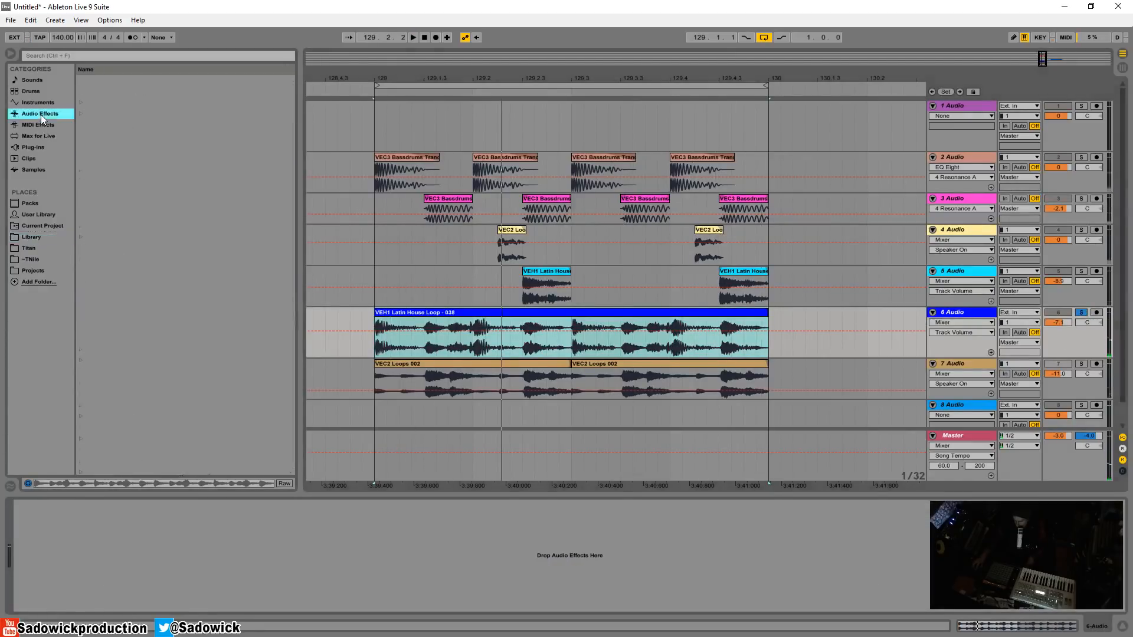
click(133, 159)
click(106, 193)
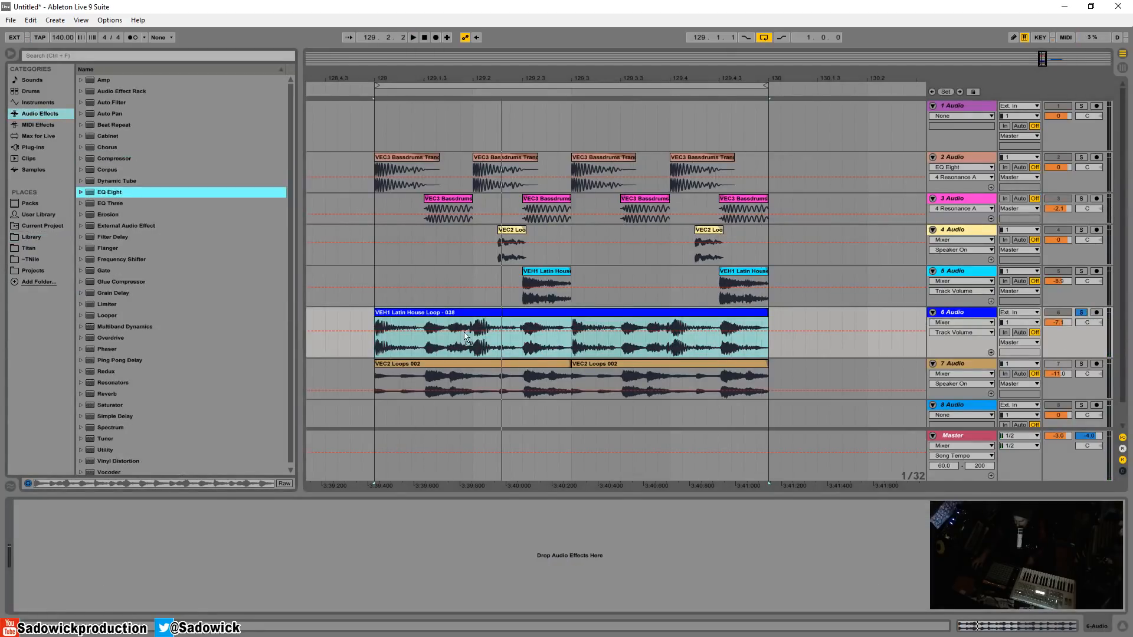
drag(465, 333, 464, 335)
Roll off the 6 Audio track's lows with EQ Eight's low-cut filter and set band 4 to -3.60 dB at 548 Hz
click(53, 605)
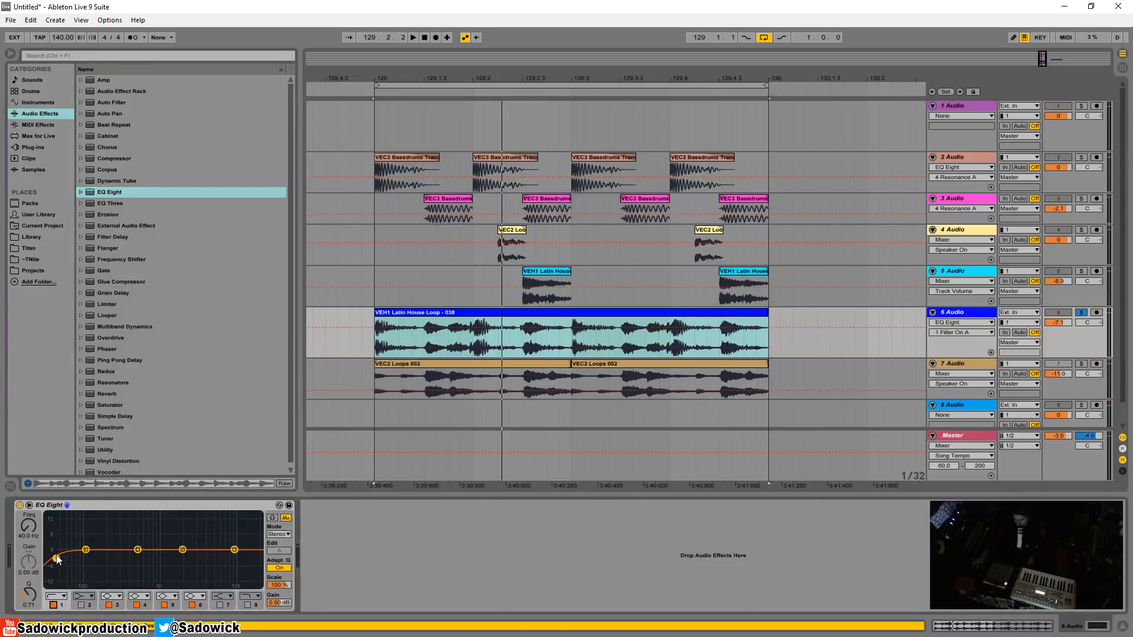
drag(48, 558, 135, 557)
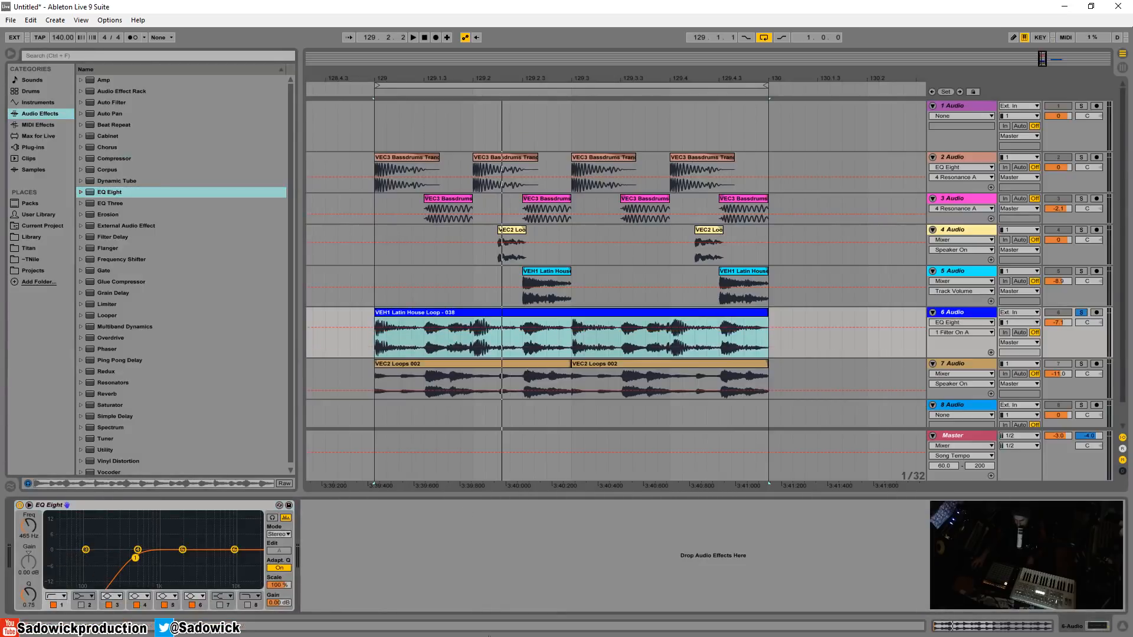
mouse_move(136, 559)
mouse_down()
mouse_move(114, 559)
mouse_move(140, 559)
mouse_up()
key(space)
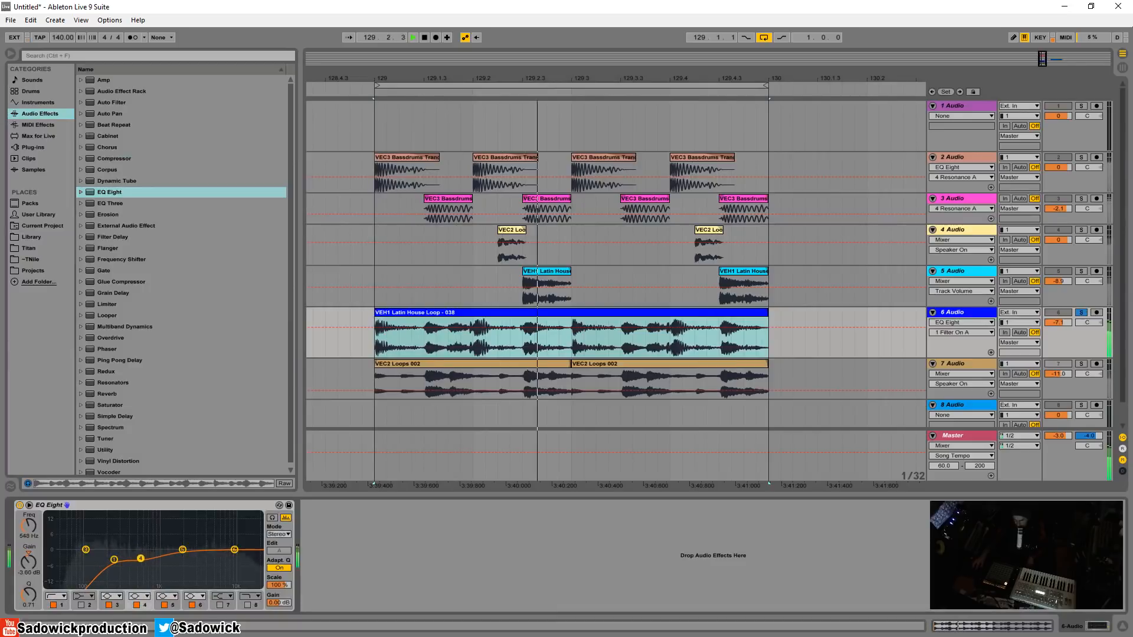
Unsolo 6 Audio, unmute the VEC2 Loops 002 track and turn off that track's Compressor
click(1082, 316)
click(1057, 363)
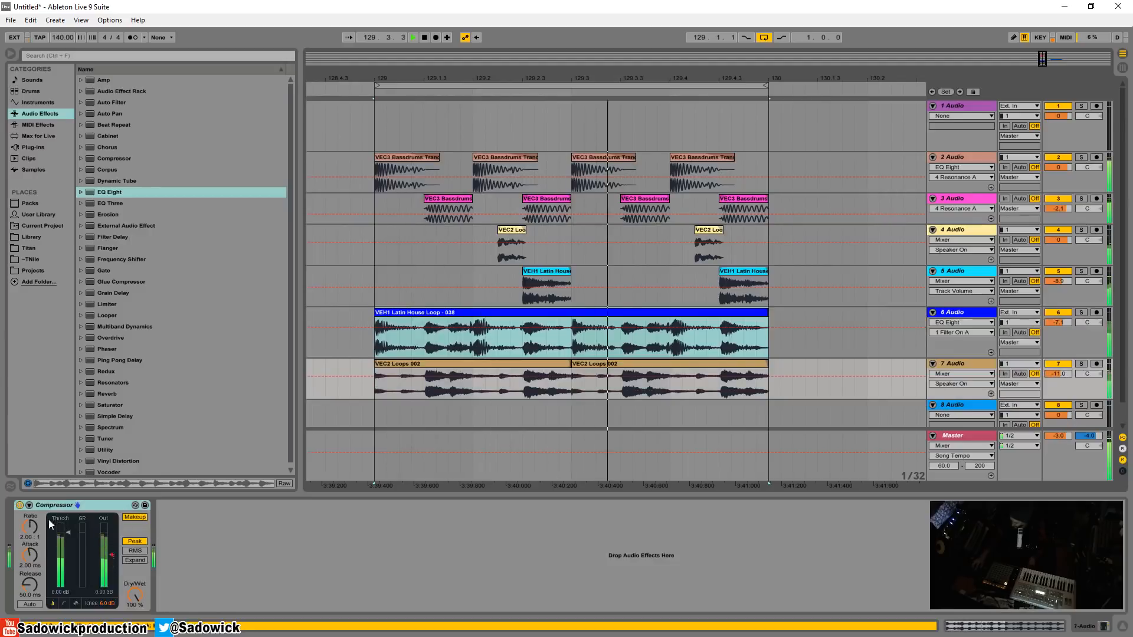
click(20, 505)
drag(1044, 358, 1043, 329)
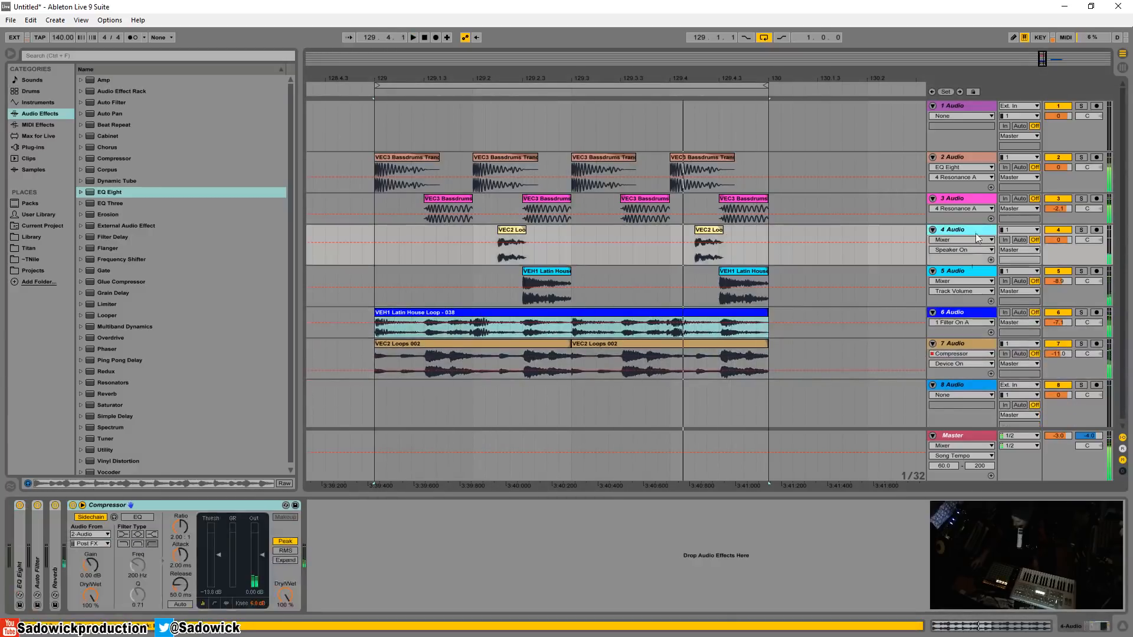
Group the four percussion tracks from 4 Audio to 7 Audio and solo the group
click(955, 230)
click(961, 345)
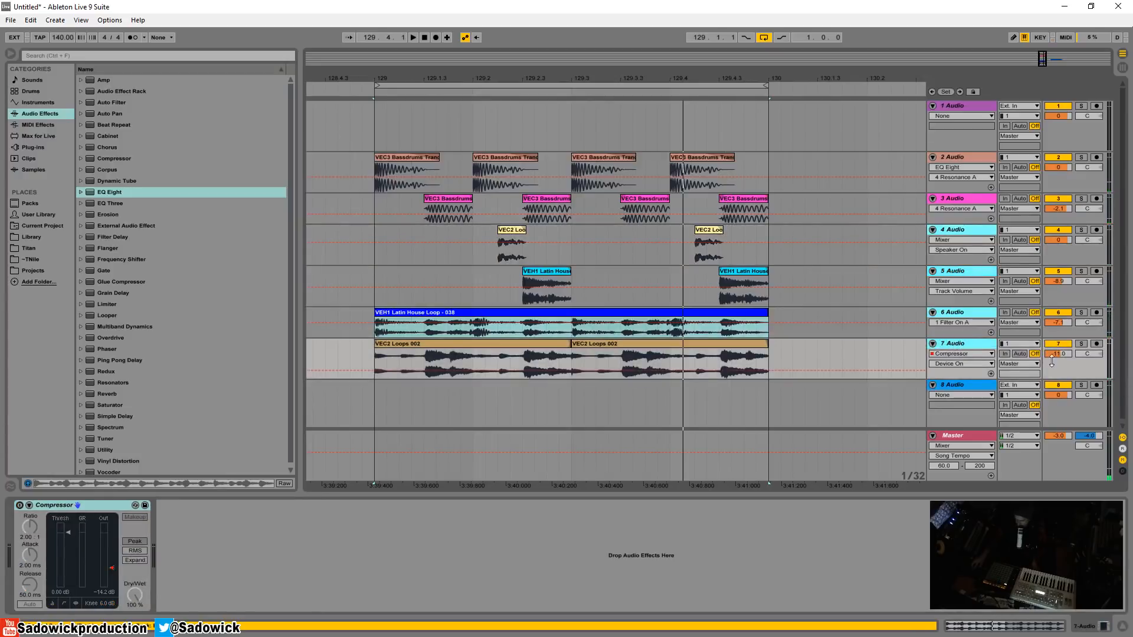
right_click(973, 353)
click(1016, 431)
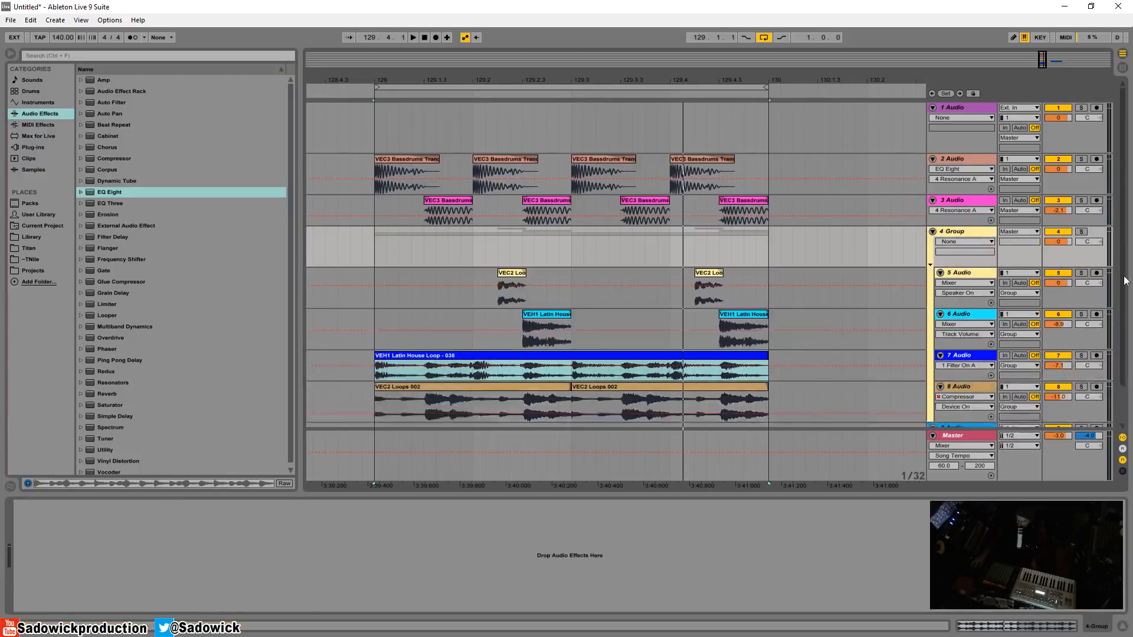
drag(1079, 263, 1079, 253)
click(1081, 231)
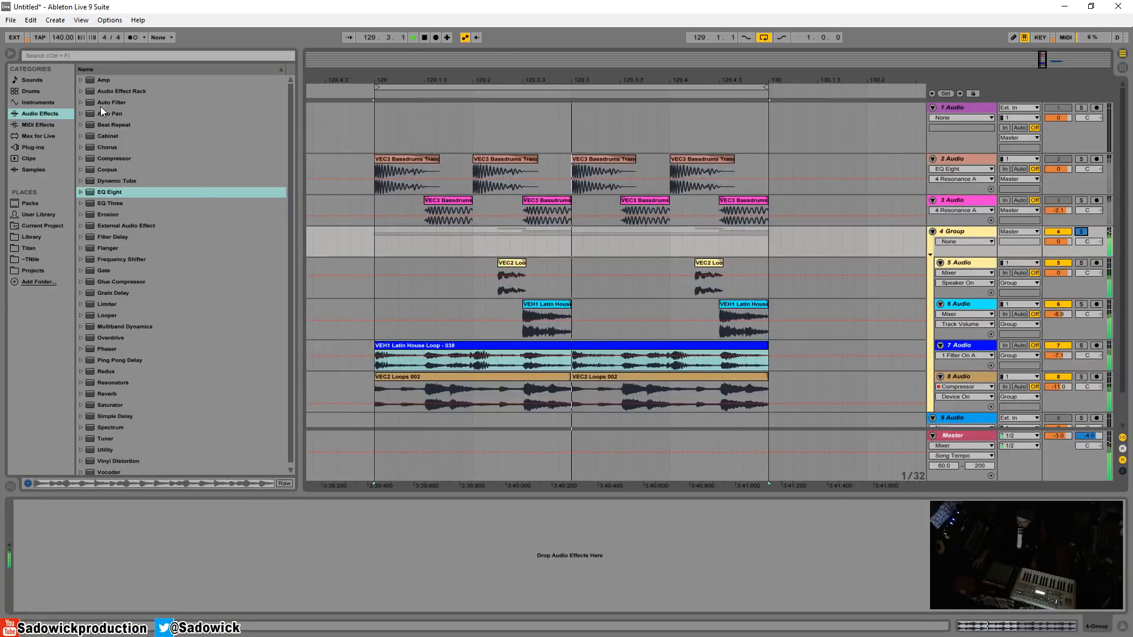
Add EQ Eight to the 4 Group, boosting the lows, dipping the low mids and setting band 5 to 0.62 dB at 2.37 kHz
click(103, 193)
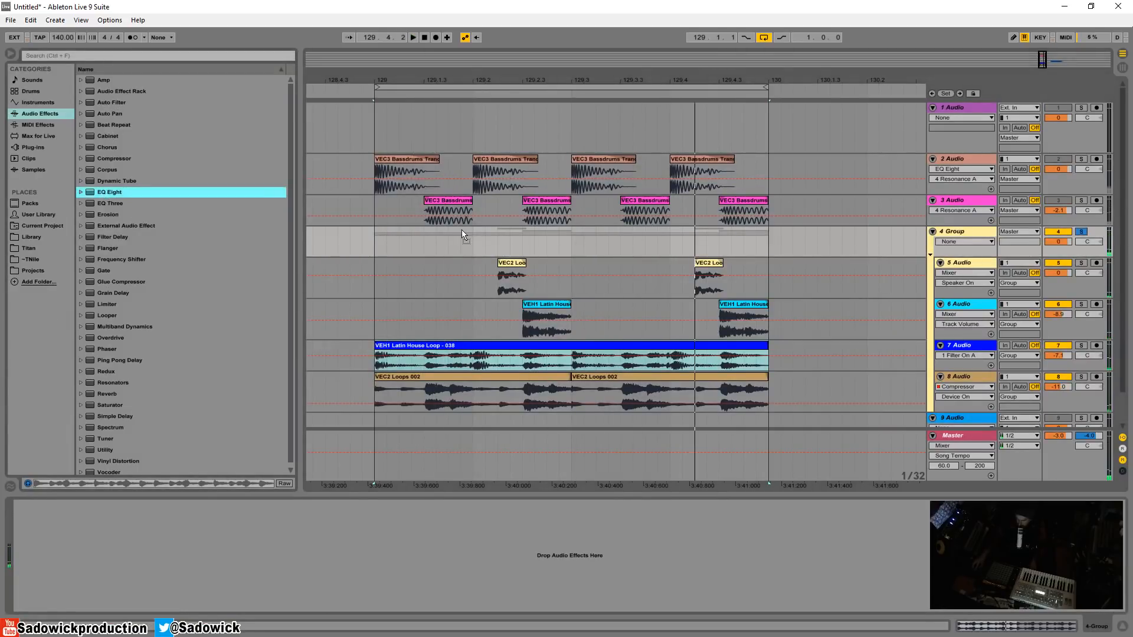
drag(463, 234, 394, 578)
drag(137, 549, 81, 538)
mouse_move(182, 550)
mouse_down()
mouse_move(177, 558)
mouse_move(187, 549)
mouse_up()
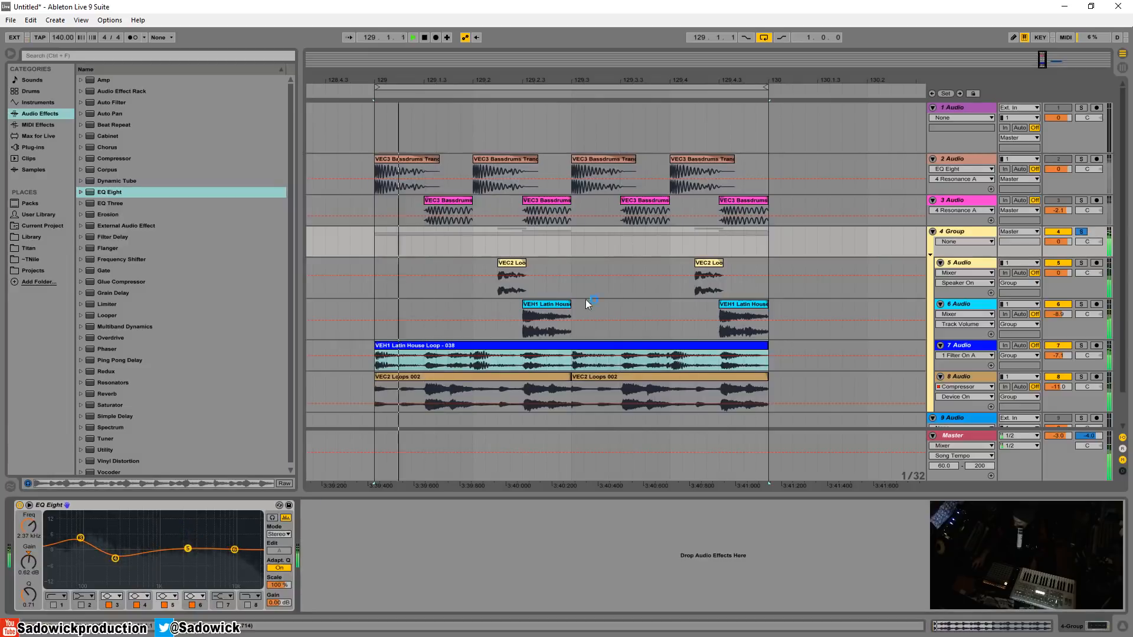
Reduce the heights of the tracks inside the 4 Group and unsolo the group
drag(1071, 298, 1073, 278)
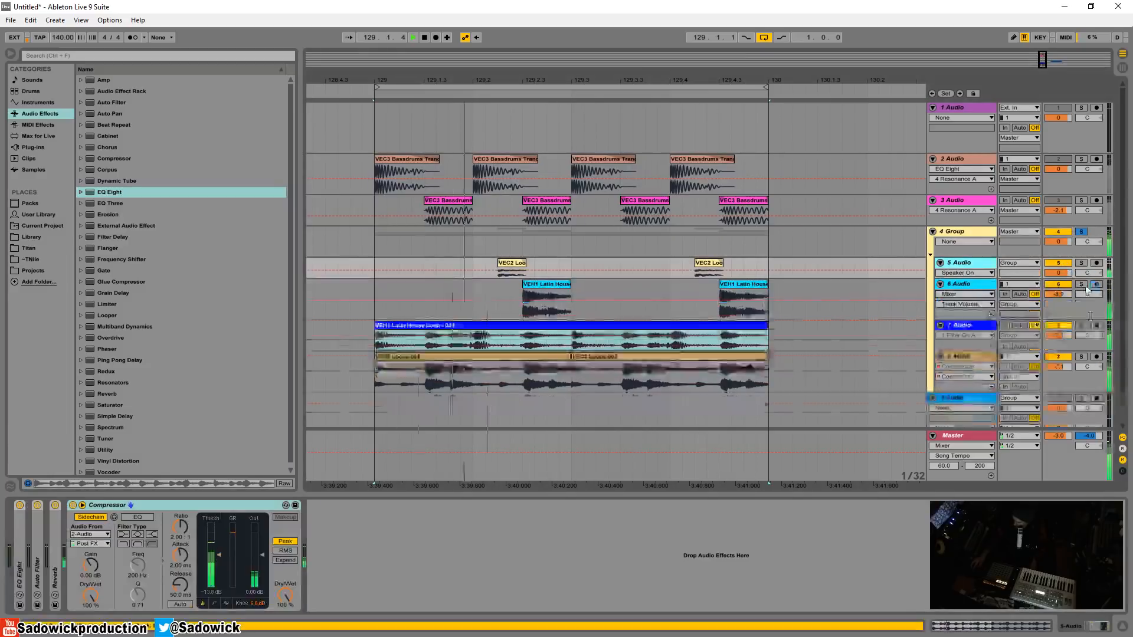
mouse_move(1079, 320)
mouse_down()
mouse_move(1080, 310)
mouse_move(1086, 330)
mouse_up()
drag(1086, 372, 1085, 360)
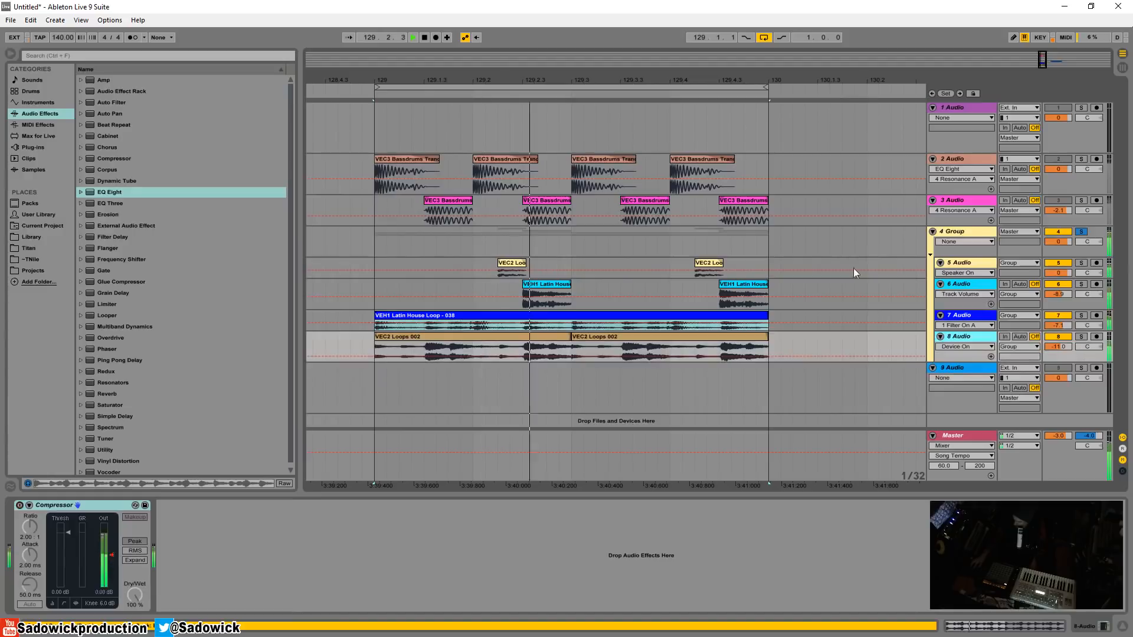
click(1080, 232)
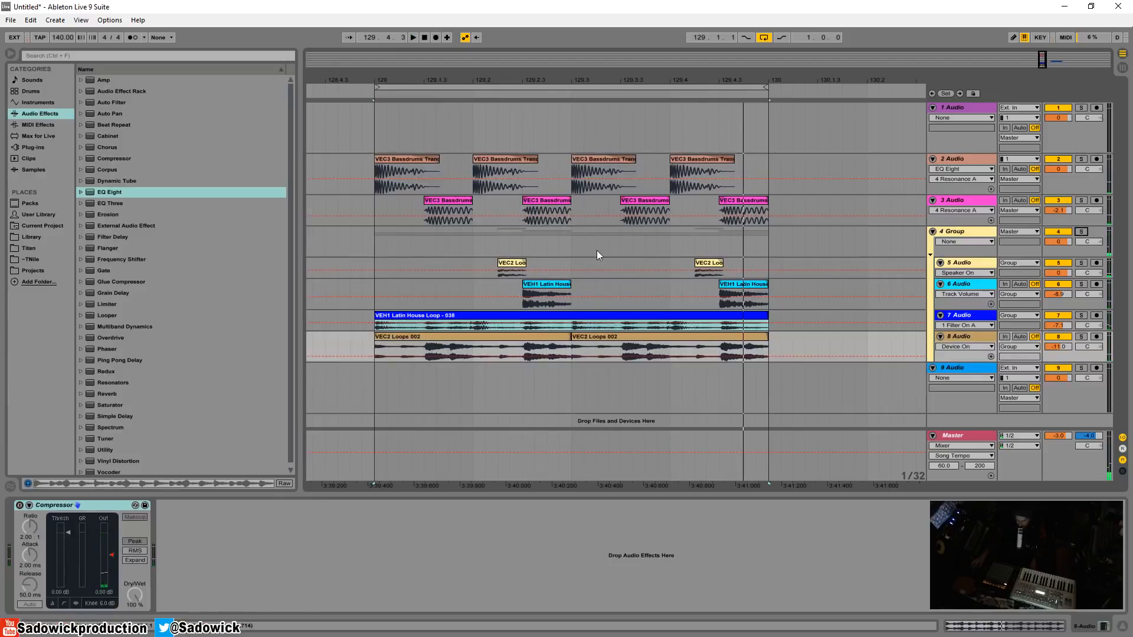
Reduce the heights of the 1 Audio, 2 Audio and 9 Audio tracks and fold the 4 Group
drag(1087, 182, 1087, 162)
drag(1085, 136, 1083, 124)
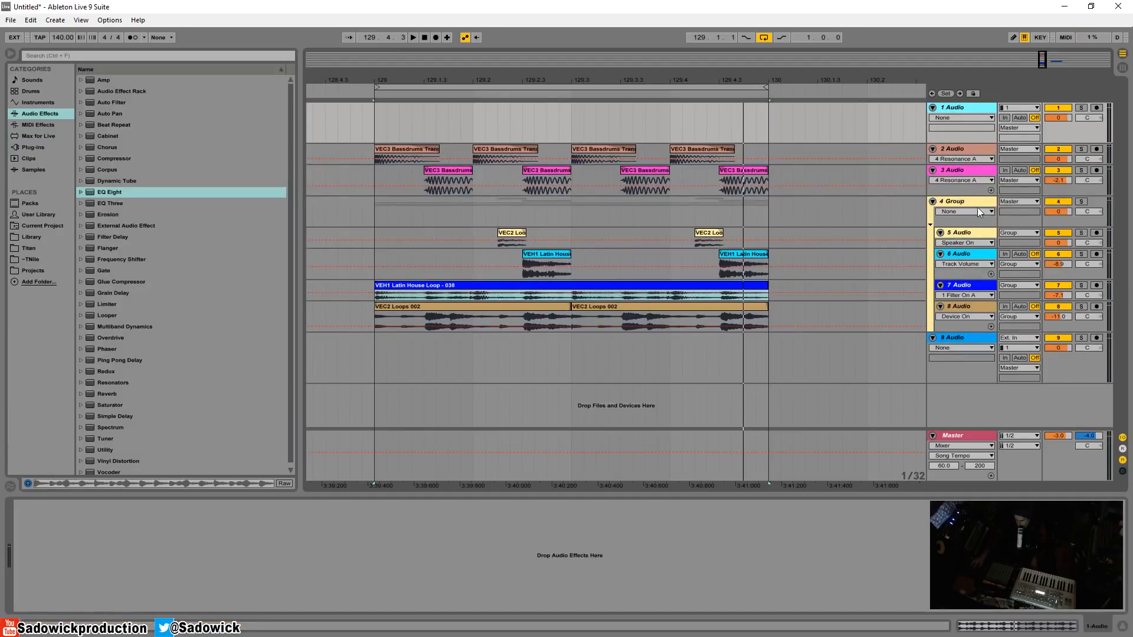
click(932, 203)
drag(1088, 254, 1079, 216)
right_click(1089, 261)
click(1085, 240)
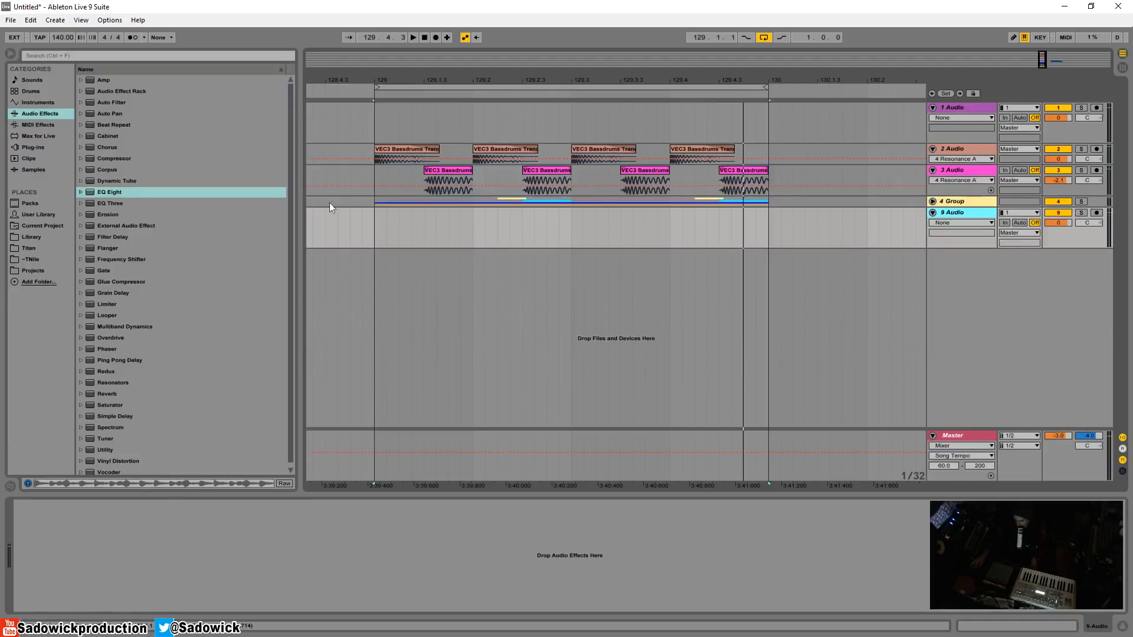
Audition further VEH1 Latin House loops in the library, including loop 055, and collapse the VEH1 Loops folder
click(35, 226)
click(31, 239)
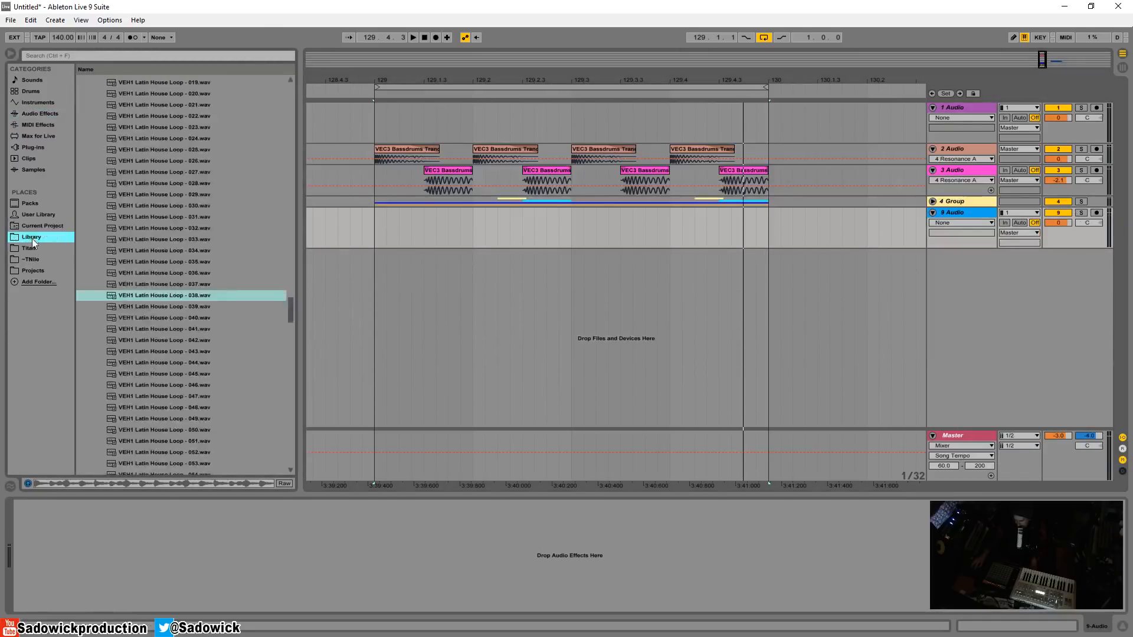
scroll(171, 305, down, 3)
click(147, 332)
scroll(147, 333, down, 4)
click(146, 332)
scroll(148, 331, down, 3)
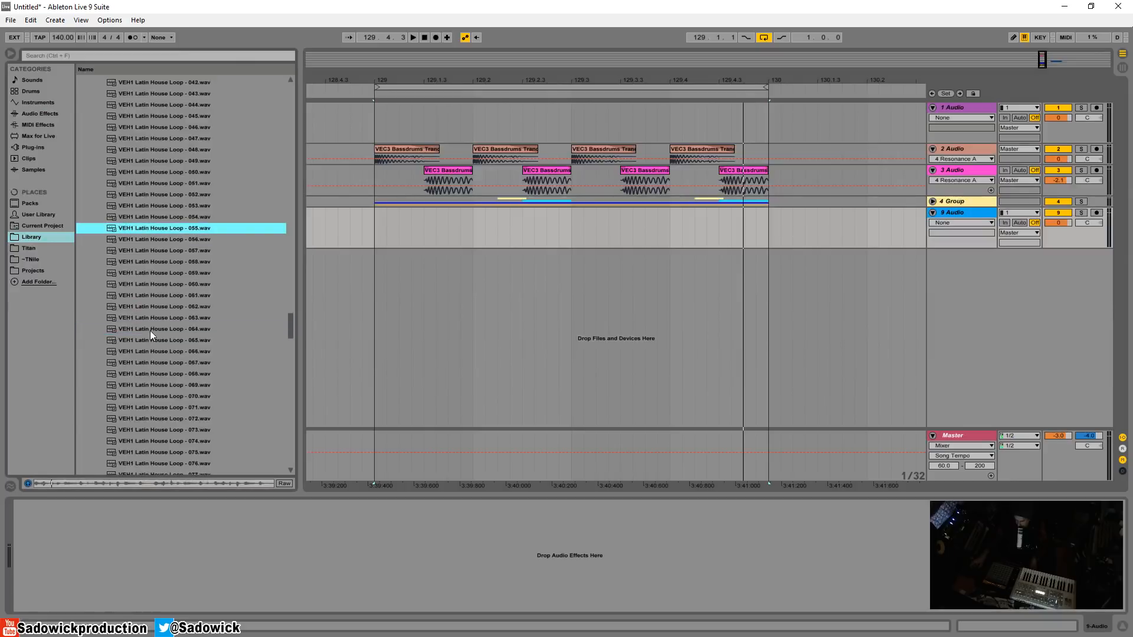
click(166, 262)
drag(291, 328, 292, 291)
click(87, 174)
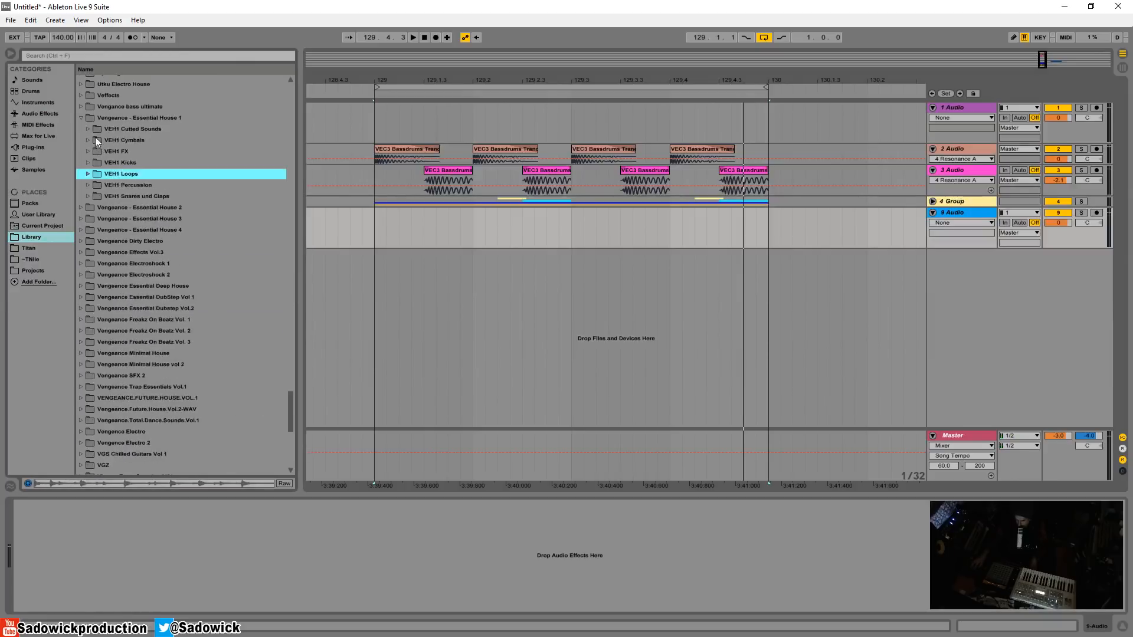
Audition the VEH1 Ride samples in the VEH1 Cymbals folder, from 01 up to 14
click(90, 139)
click(94, 196)
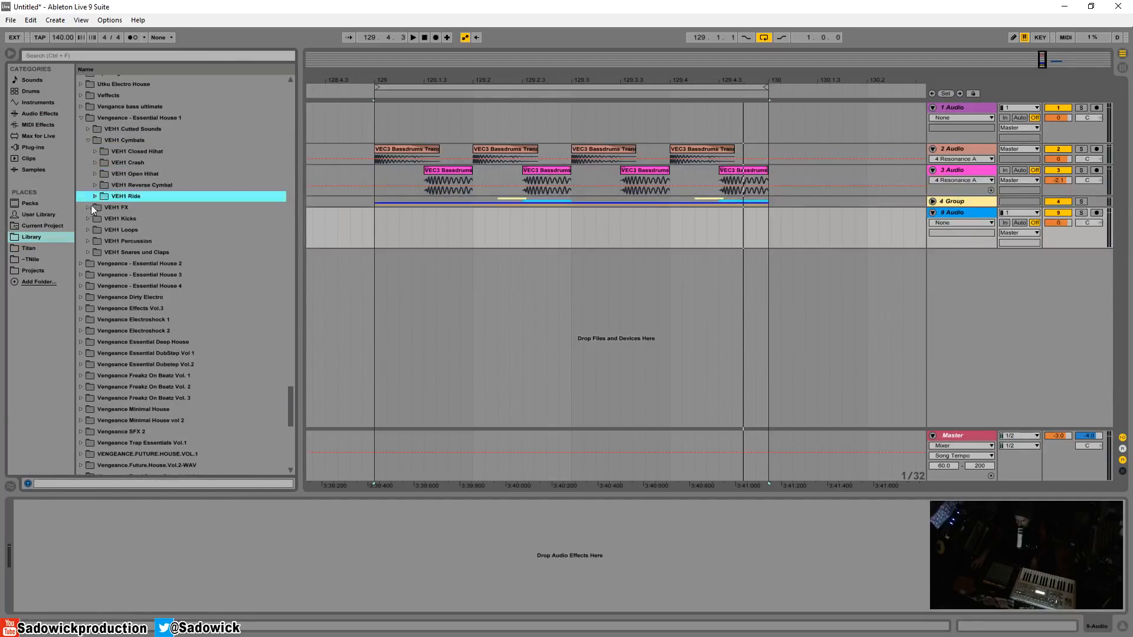
key(Down)
key(Down)
key(Down)
key(Down)
key(Down)
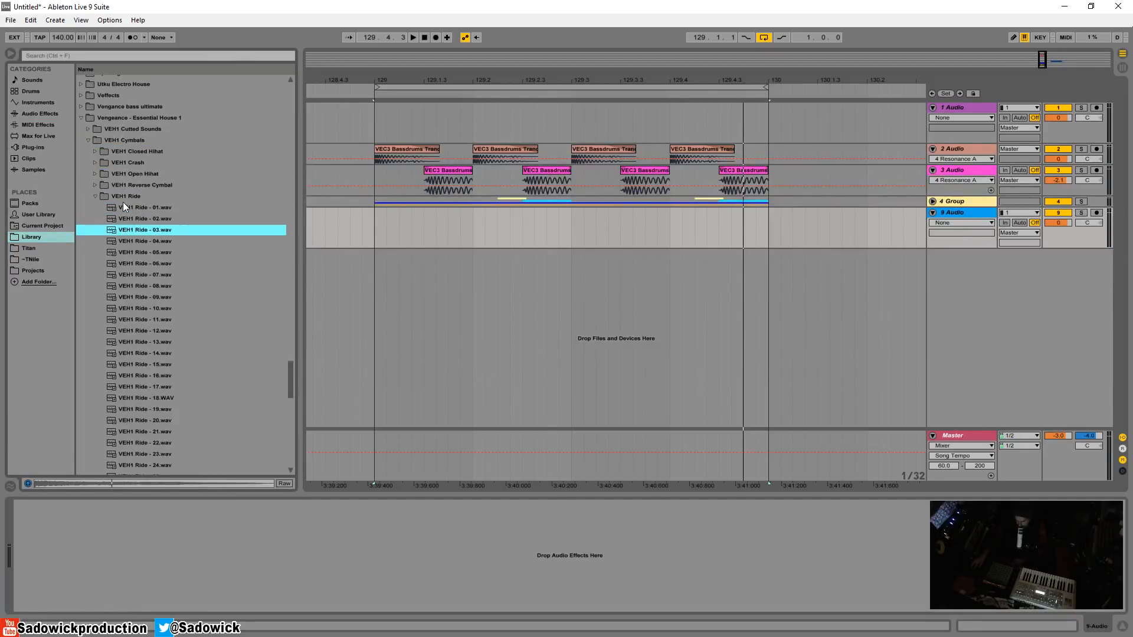
key(Down)
key(Down)
key(Down)
key(Down)
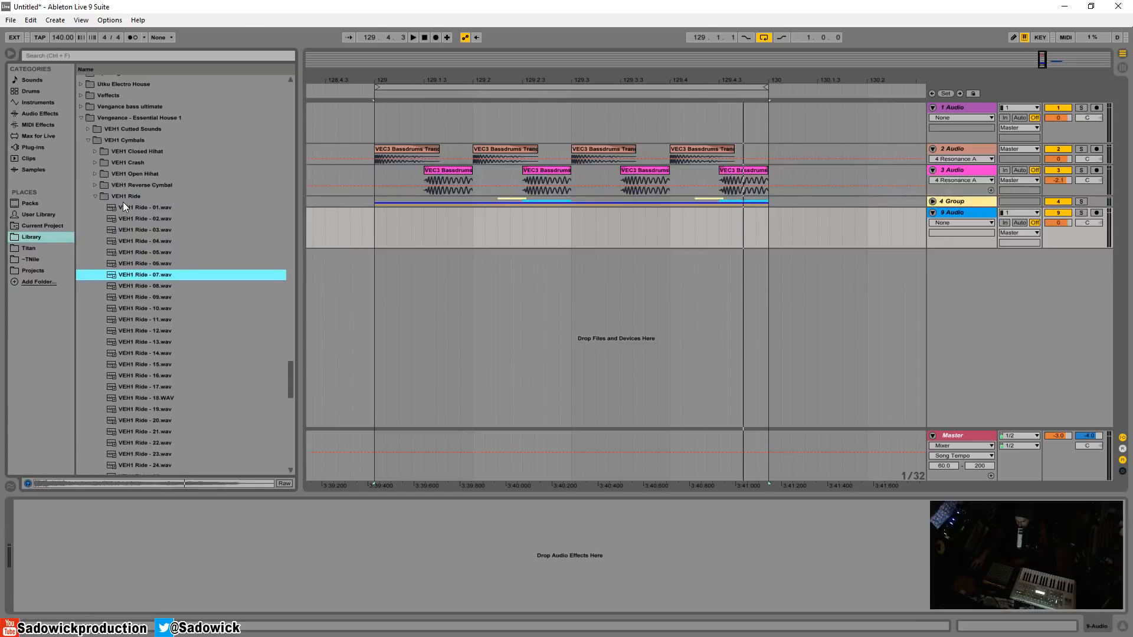
key(Down)
key(Down)
key(Down)
key(Down)
key(Down)
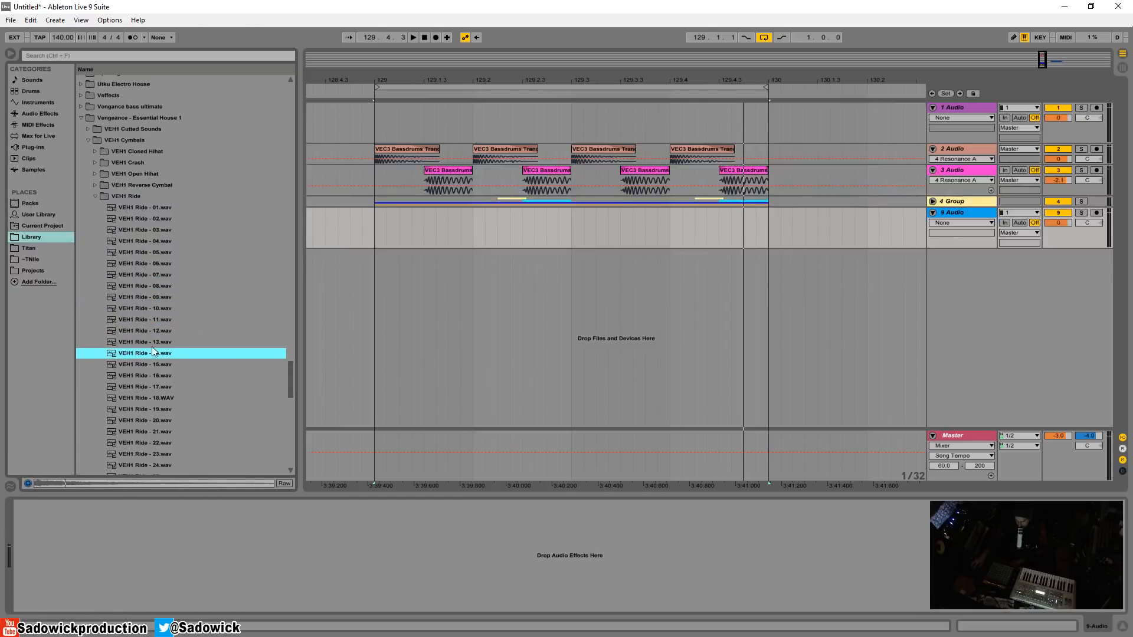
Place VEH1 Ride - 14 on the 9 Audio track at 129.1.3 and copy a half-beat of its tail to the bar's start
drag(154, 353, 510, 231)
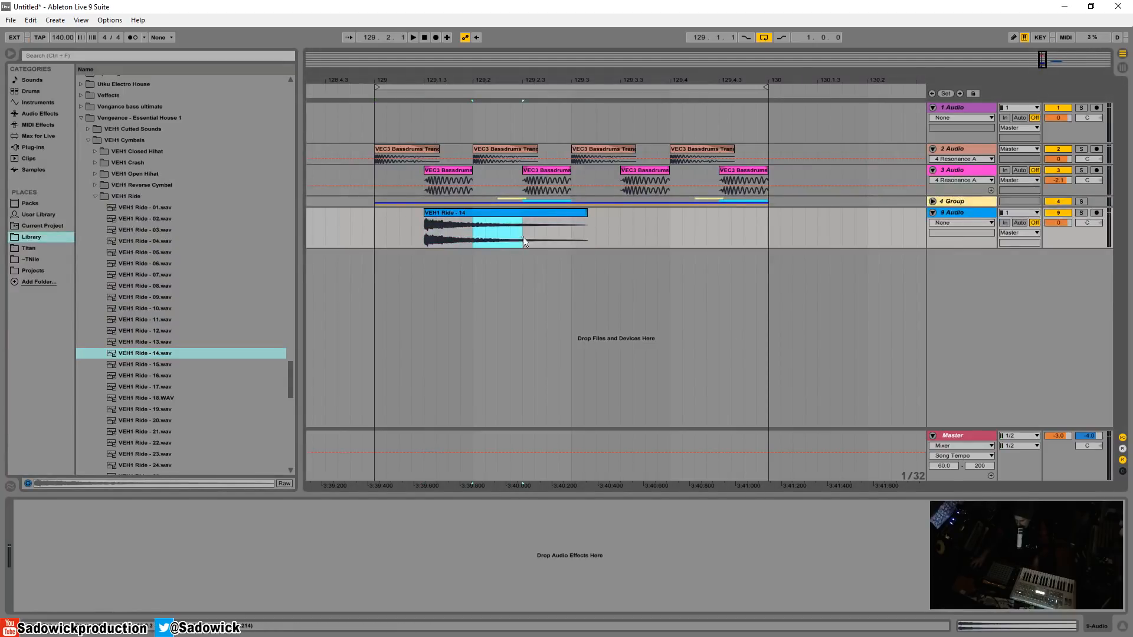
key(ctrl+c)
click(373, 224)
key(ctrl+v)
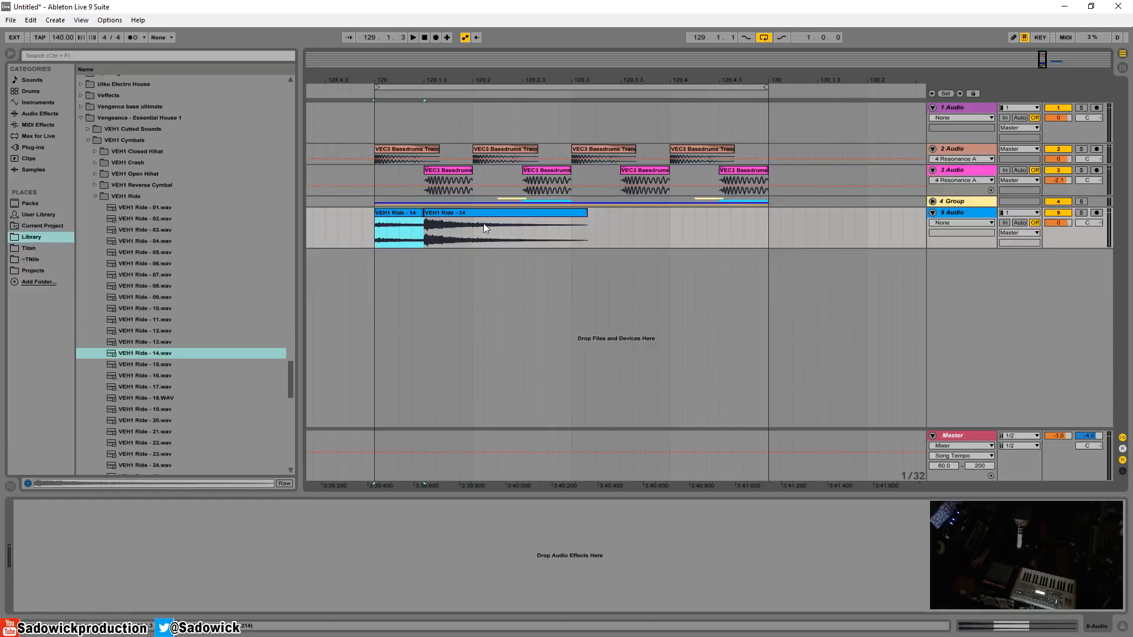
Repeat the first beat of ride clips across the whole bar and lower the 9 Audio track's volume during playback
drag(475, 224, 396, 226)
key(ctrl+d)
key(ctrl+d)
key(ctrl+d)
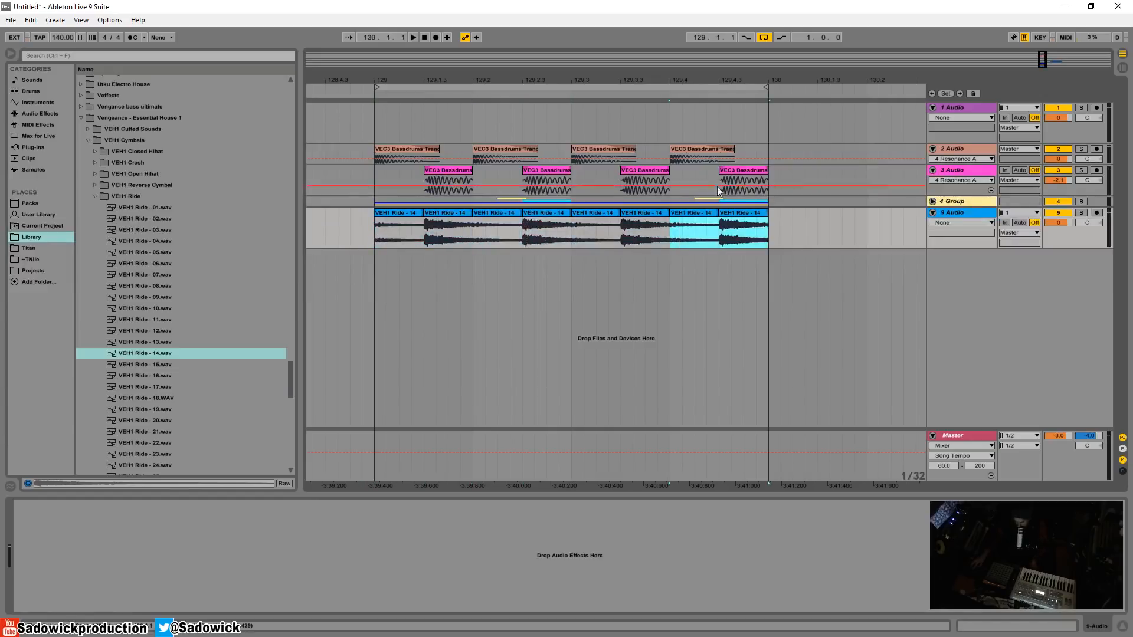
key(space)
drag(1059, 223, 1058, 246)
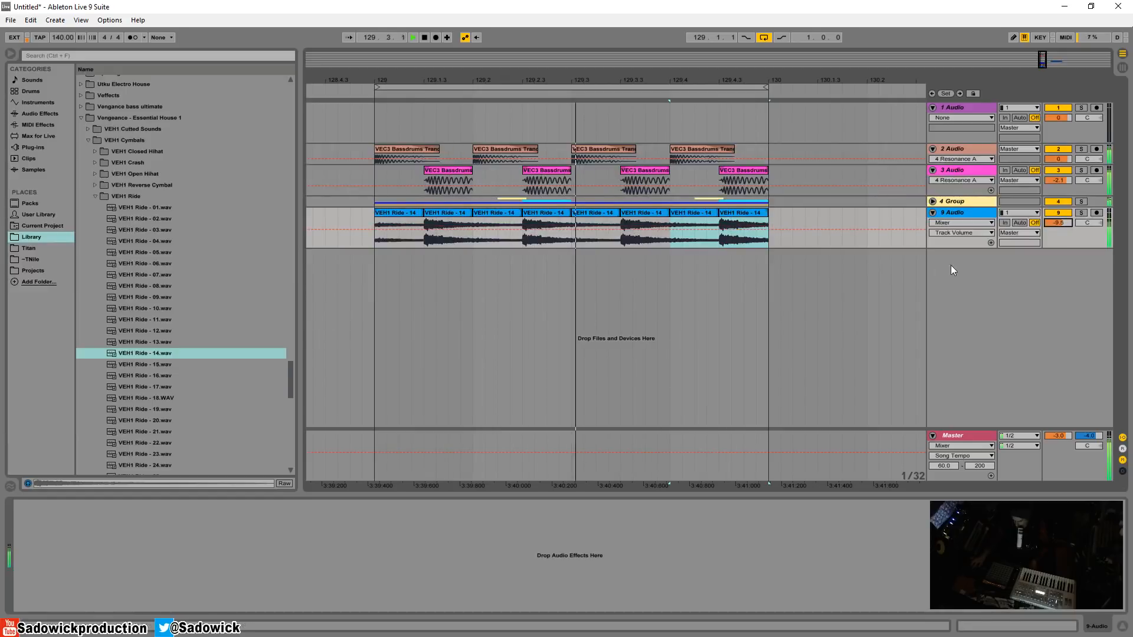
Audition the remaining VEH1 Ride samples after 14 through 31 and collapse the VEH1 Ride folder
click(165, 369)
key(Down)
key(Down)
key(Down)
key(Down)
key(Down)
key(Down)
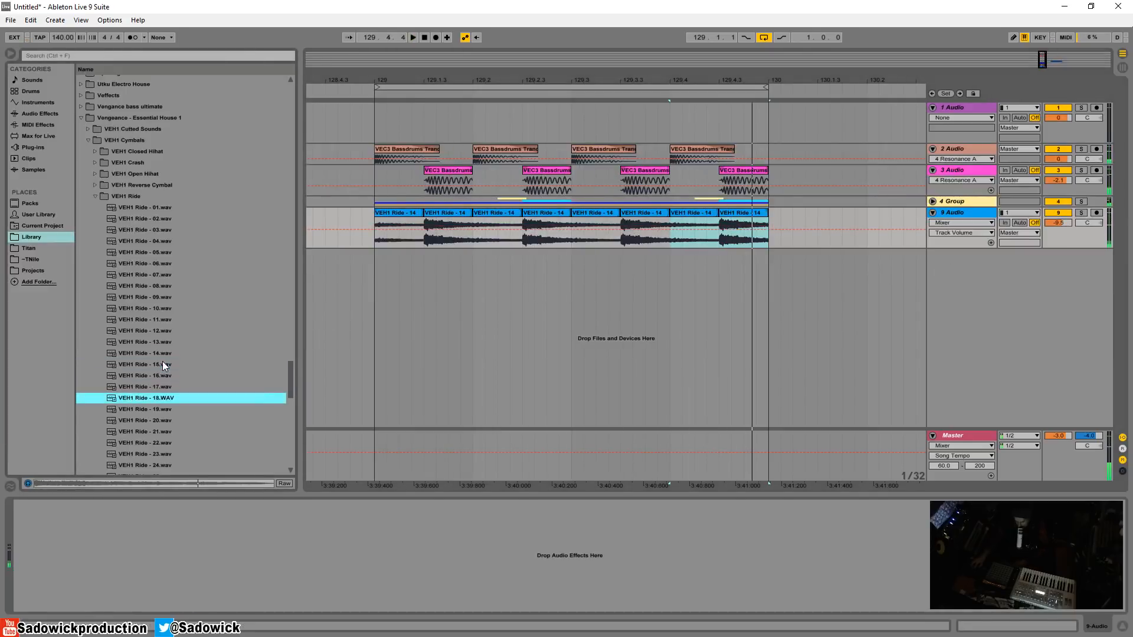
key(Down)
key(Down)
key(Down)
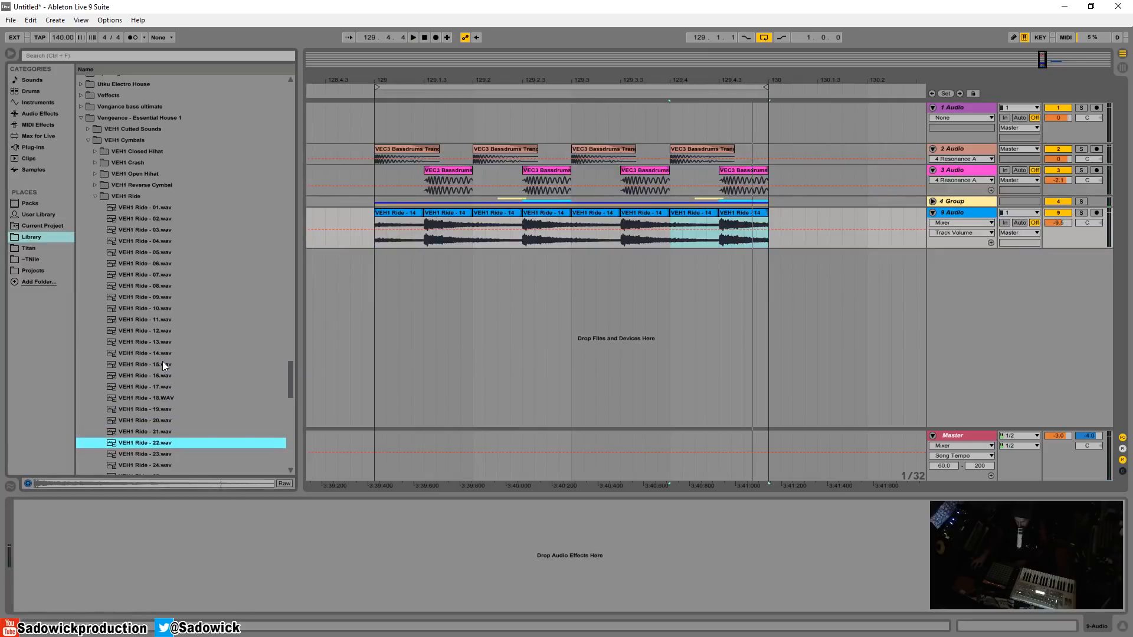
key(Down)
key(Down)
key(Down)
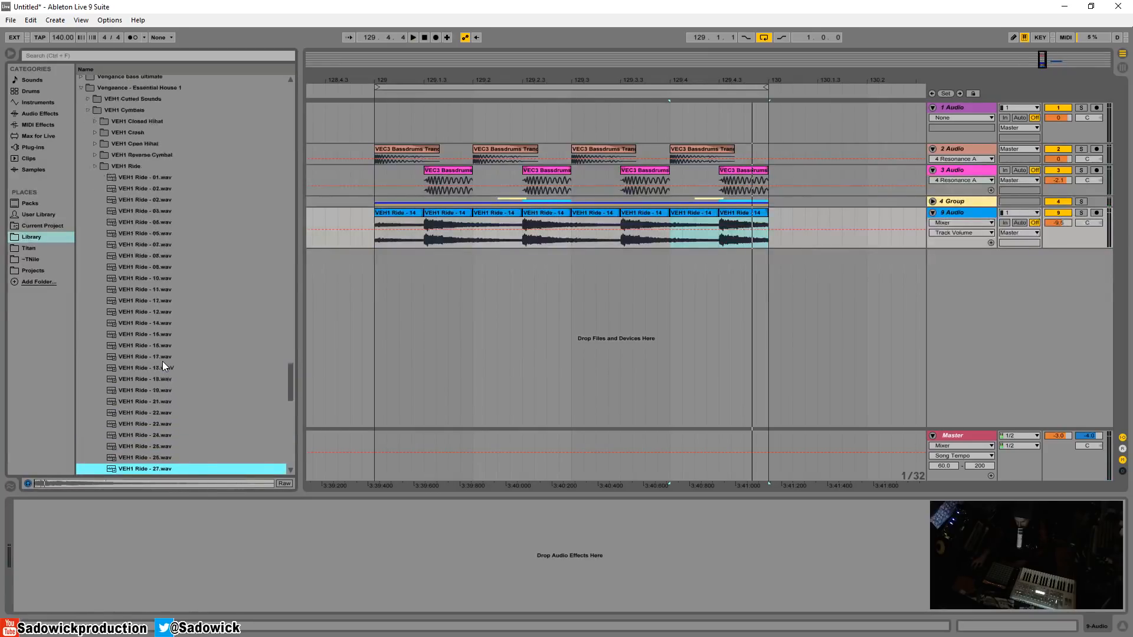
key(Down)
key(Down)
key(Down)
key(Down)
key(Down)
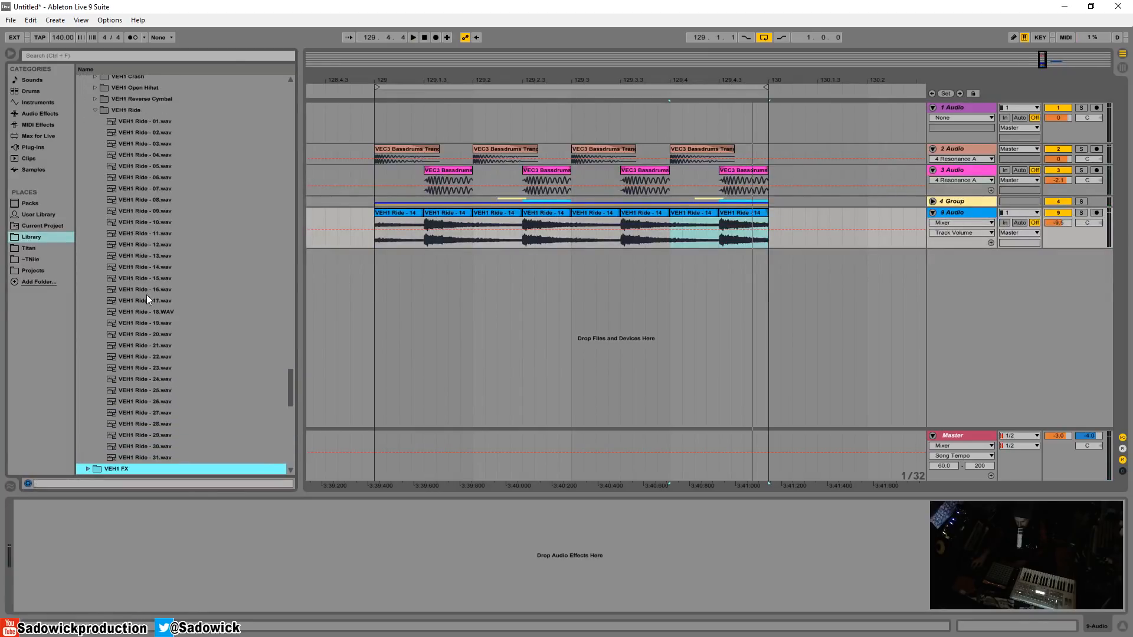
scroll(99, 223, up, 2)
click(95, 178)
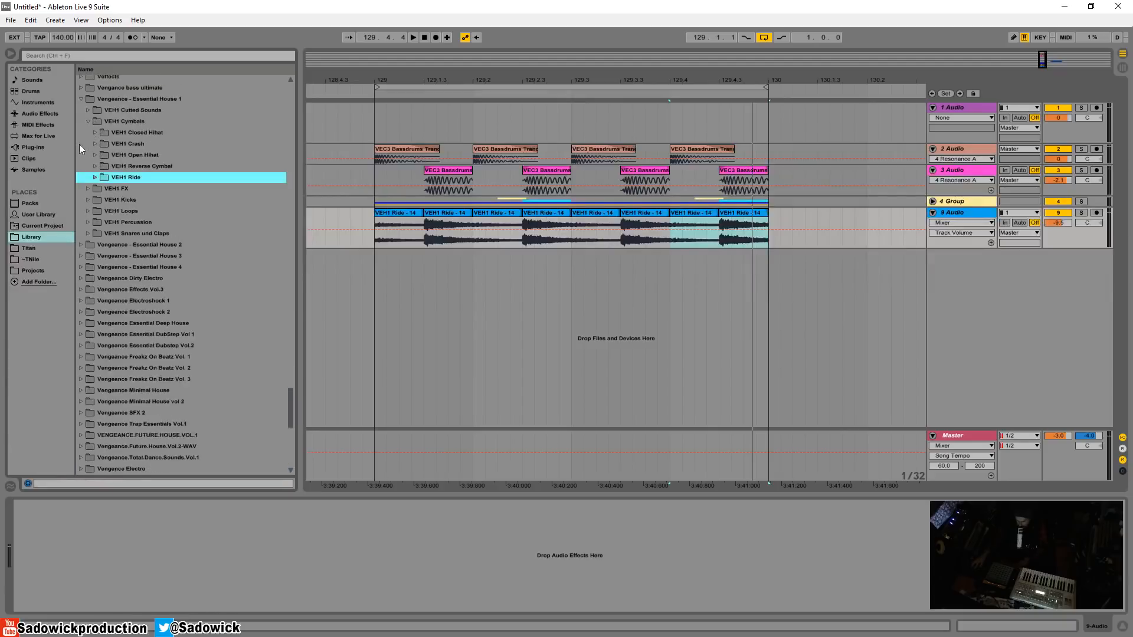
Lower the 9 Audio track's volume to -13.9 dB and add EQ Eight to it
drag(1062, 220, 1075, 246)
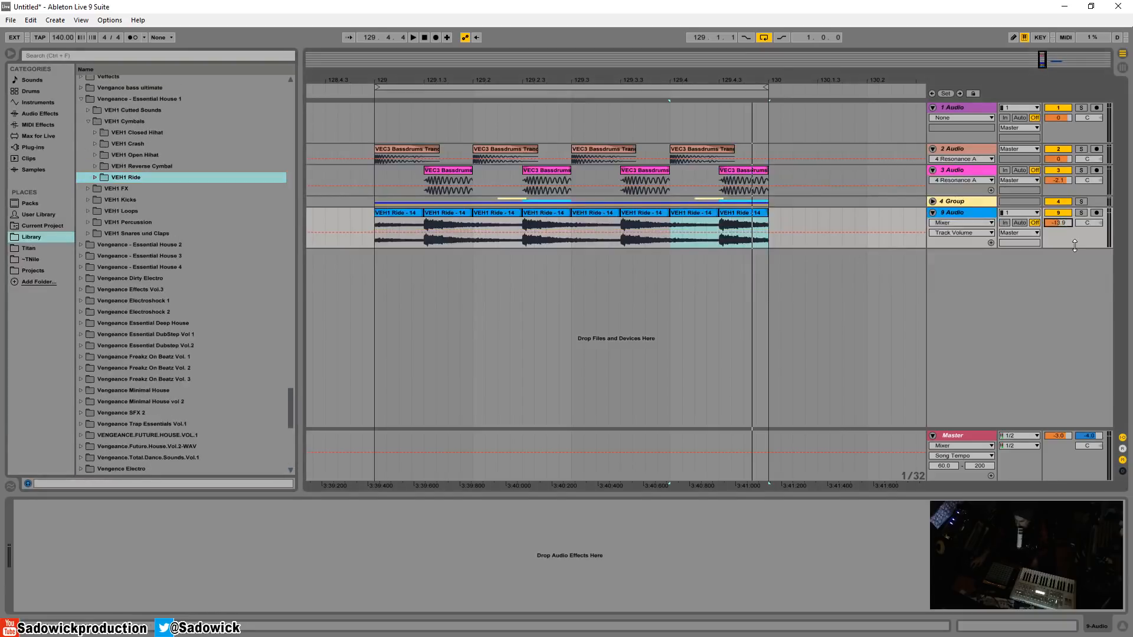
click(40, 114)
drag(118, 192, 251, 210)
drag(419, 239, 419, 239)
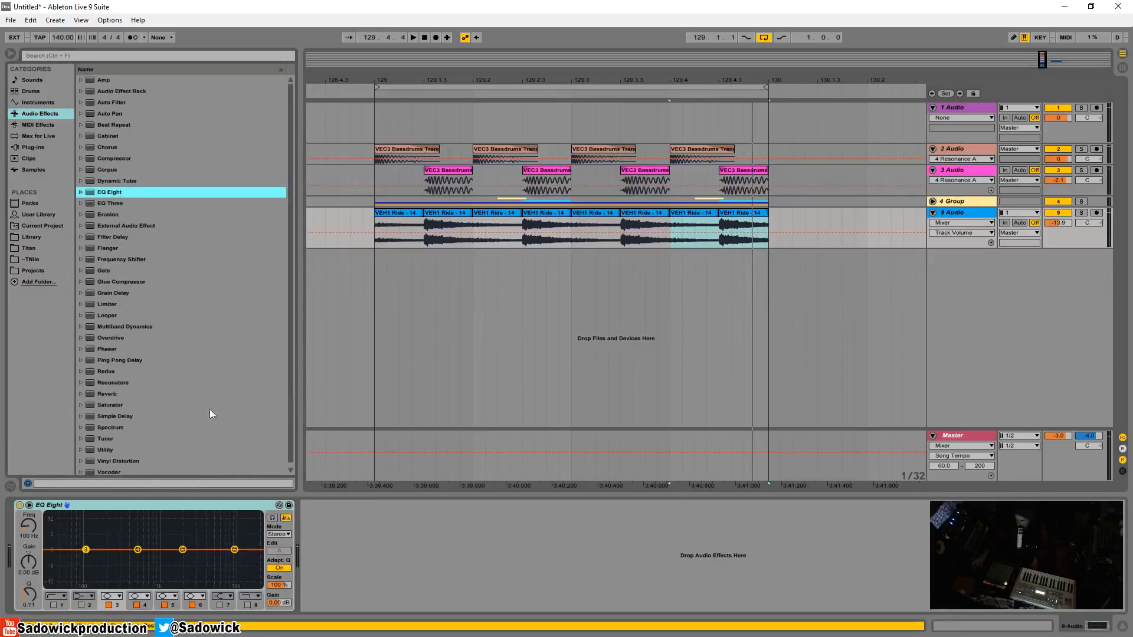
During playback, roll off the ride's lows with EQ band 1 and set band 6 to -4.59 dB at 9.15 kHz
key(space)
click(54, 605)
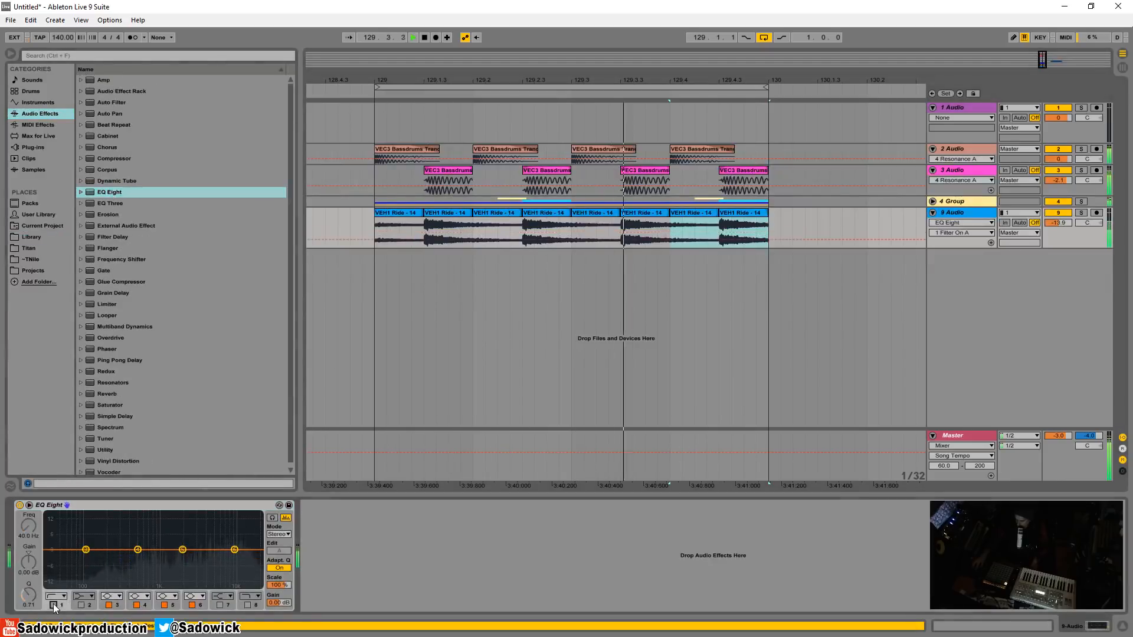
drag(56, 557, 227, 566)
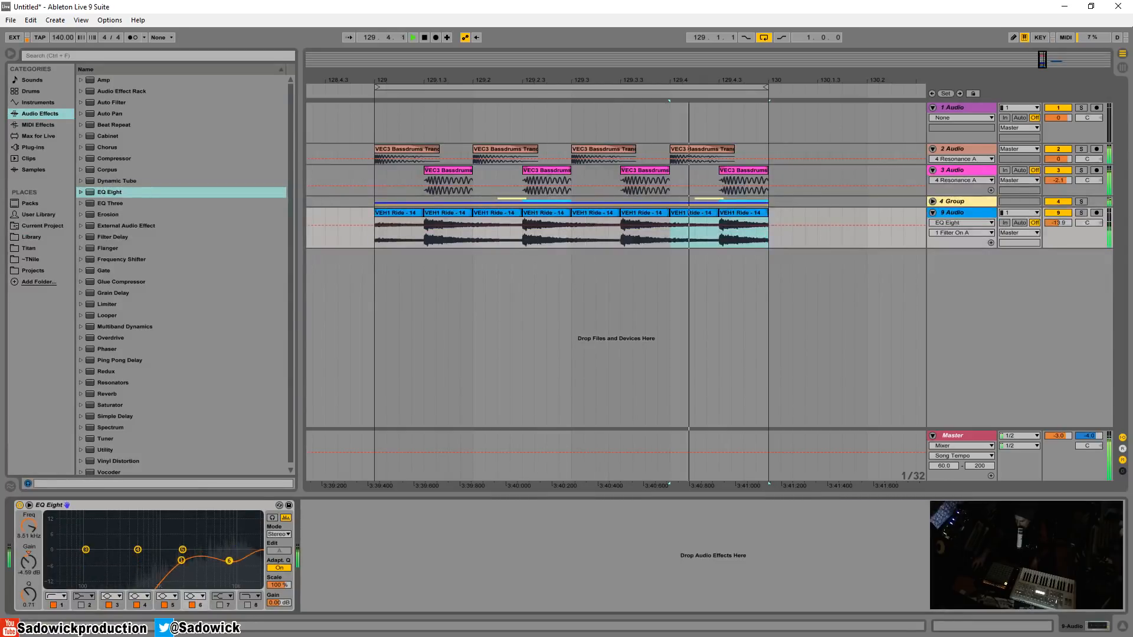
Compare the groove with the 9 Audio track off and on, and set its volume to -10.1 dB
click(1060, 215)
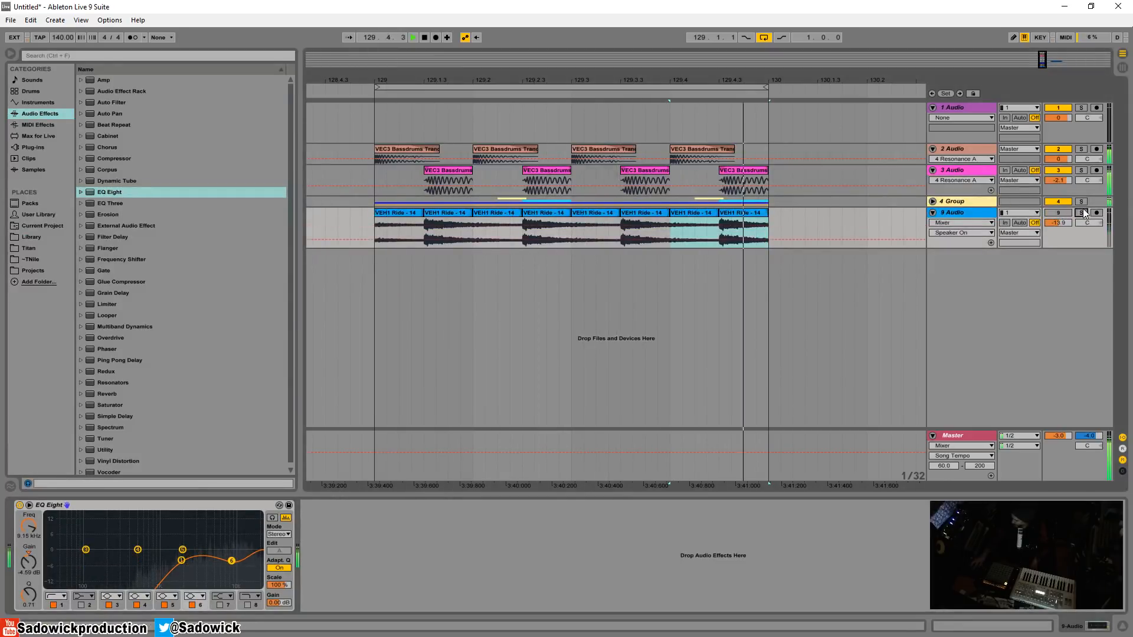
click(1060, 214)
drag(1060, 223, 1060, 226)
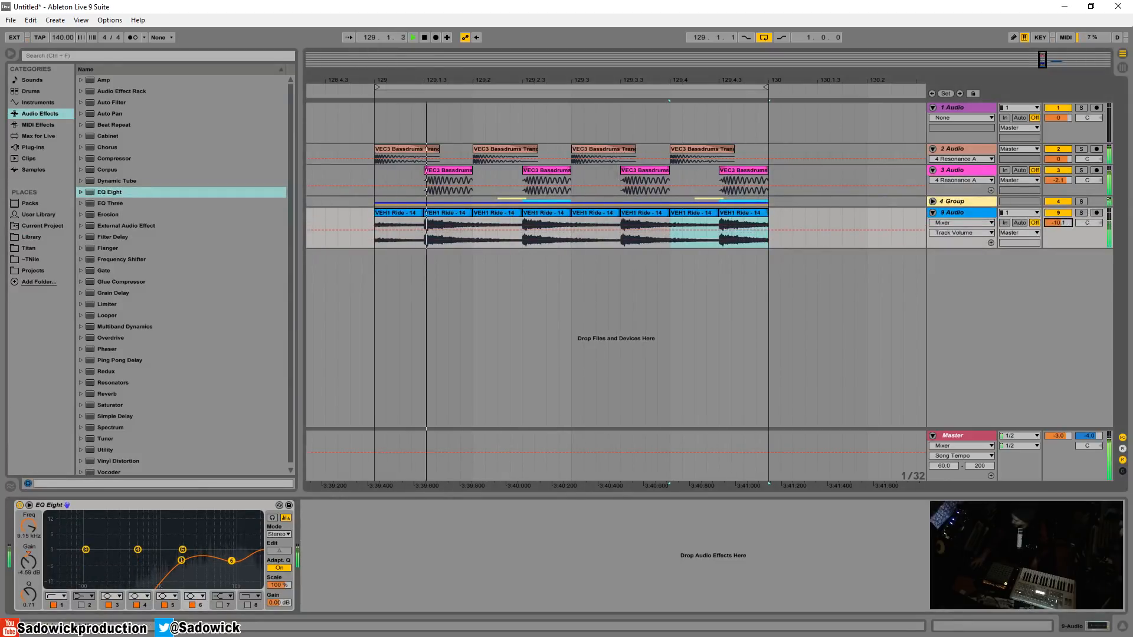
key(space)
Return to the library, collapse VEH1 Cymbals and open the VEH1 Cutted Sounds folder in Vengeance - Essential House 1
click(27, 237)
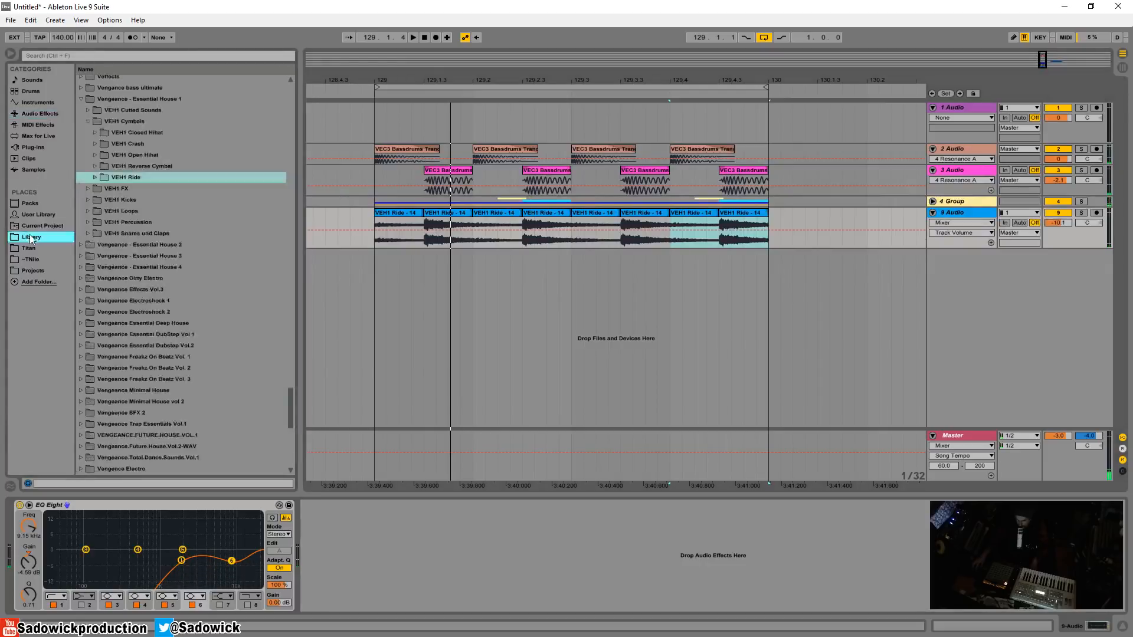
click(82, 99)
scroll(183, 222, up, 5)
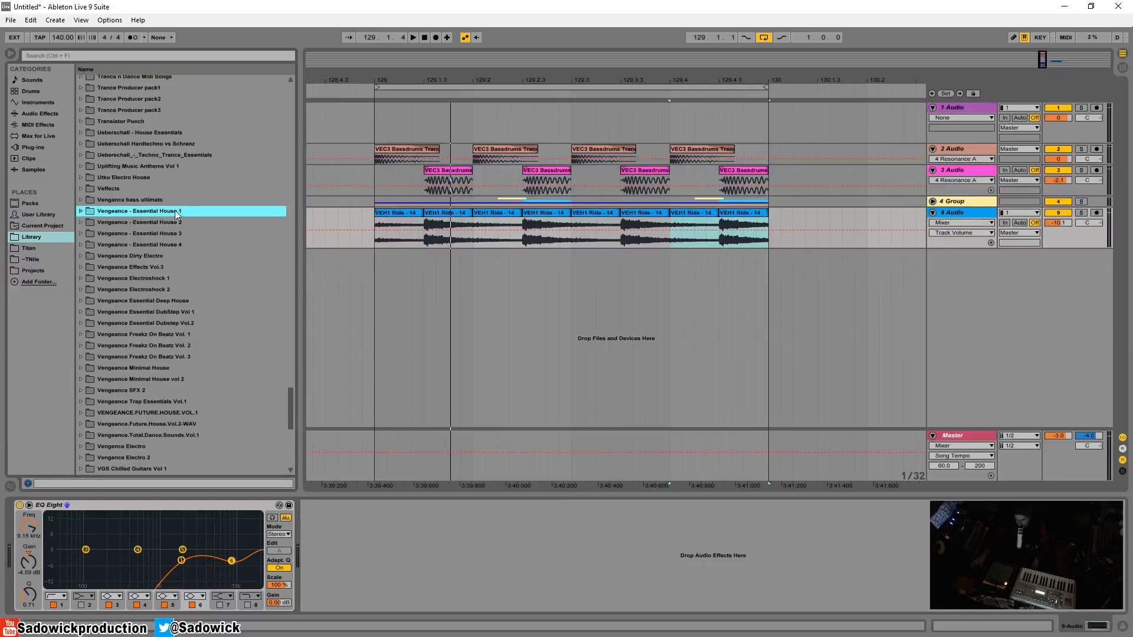
click(81, 212)
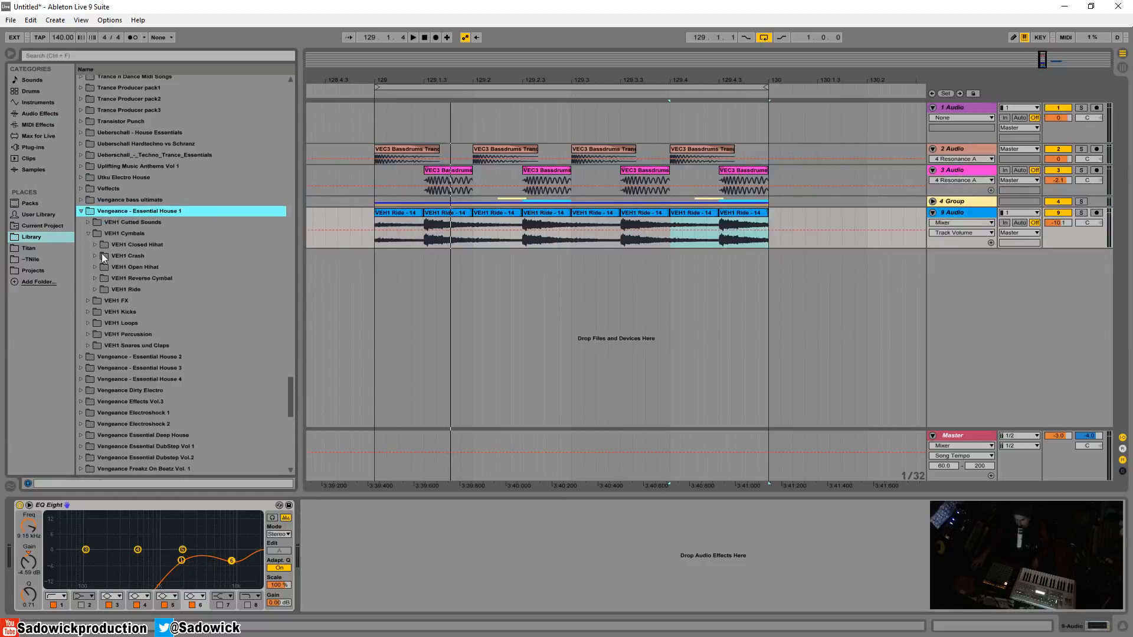
click(90, 234)
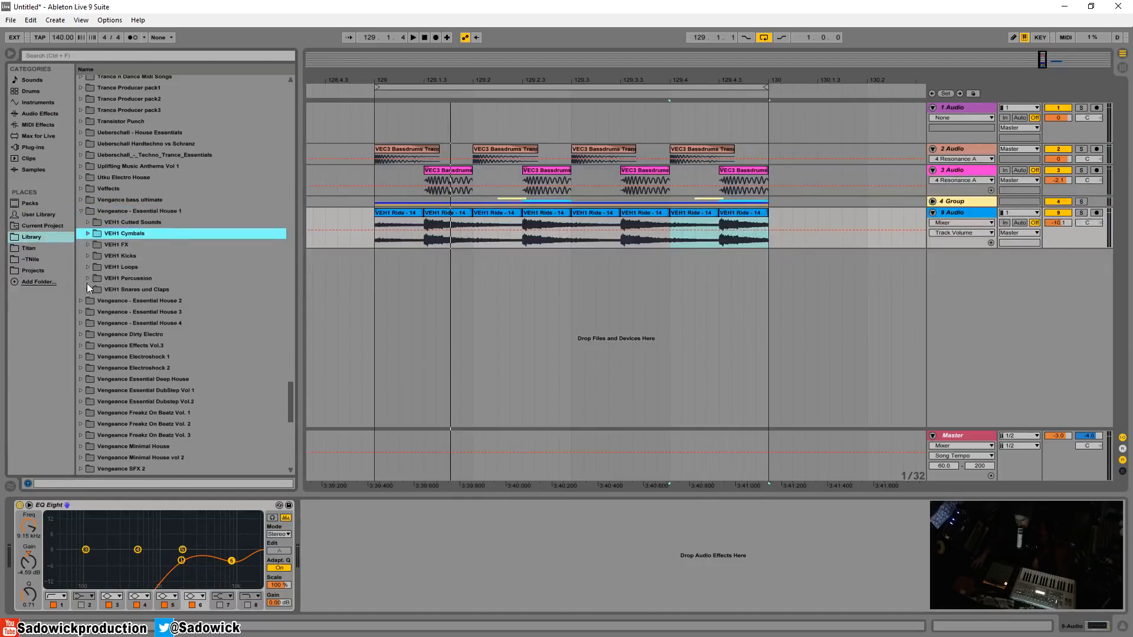
click(88, 223)
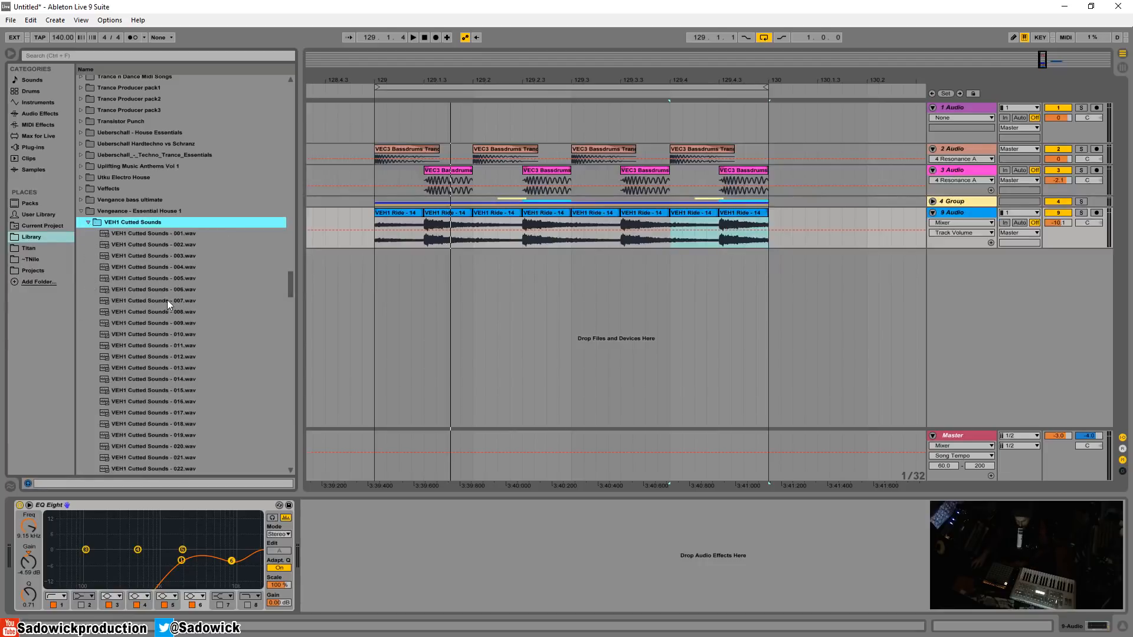
Audition the VEH1 Cutted Sounds samples one after another from 001 onward, stopping at sample 068
key(Down)
key(Down)
key(Down)
key(Down)
key(Down)
key(Down)
key(Down)
key(Down)
key(Down)
key(Down)
key(Down)
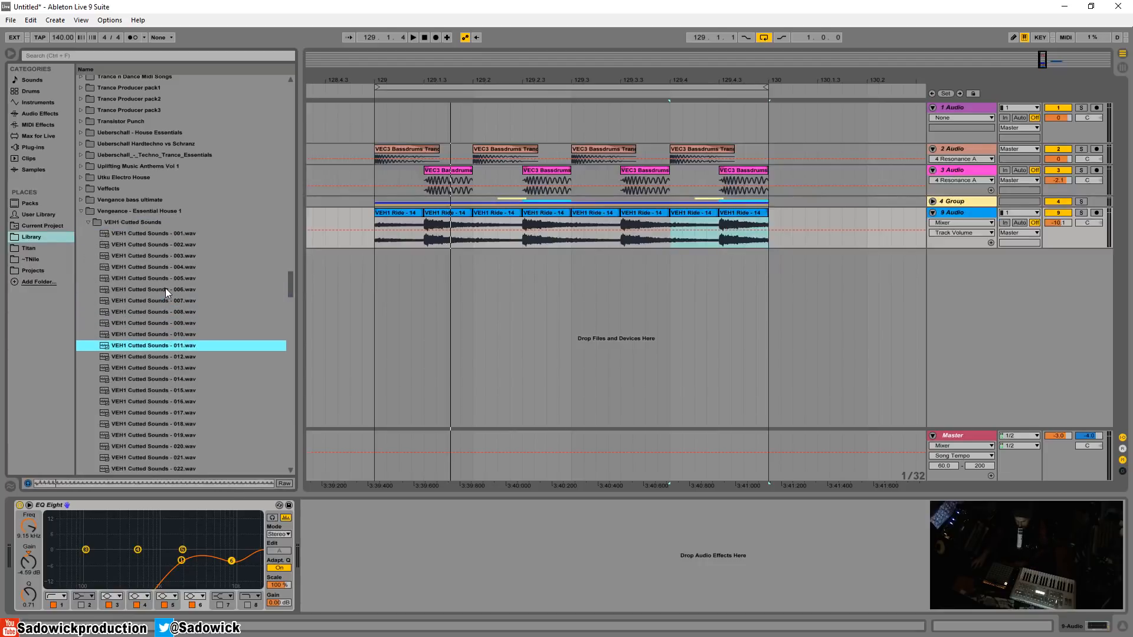
key(Down)
key(Down)
key(Down)
key(Down)
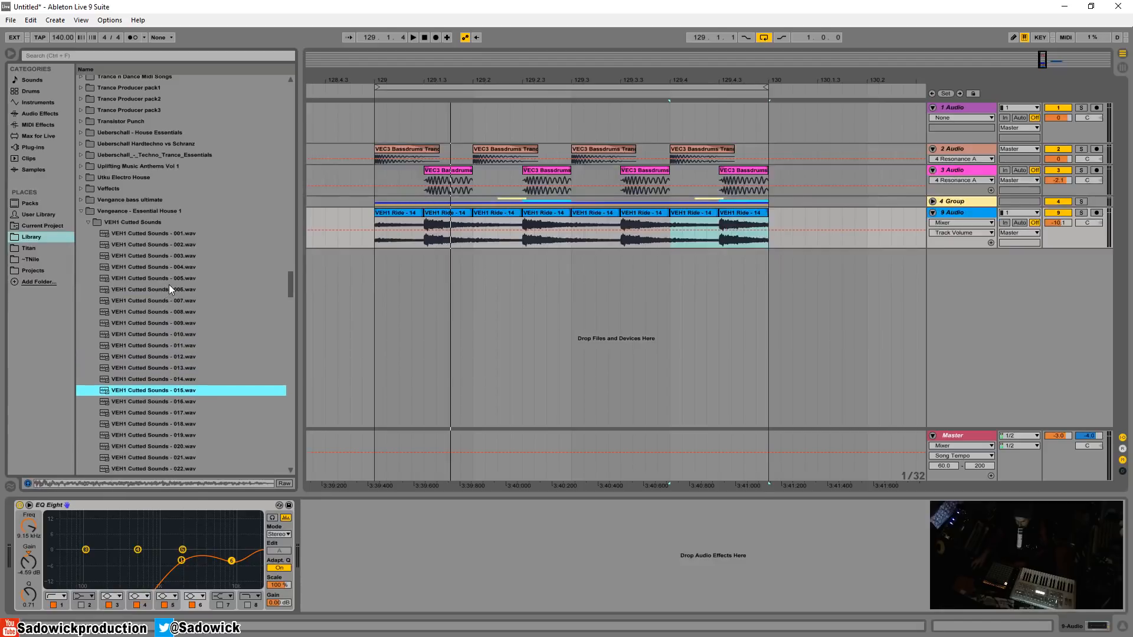
key(Down)
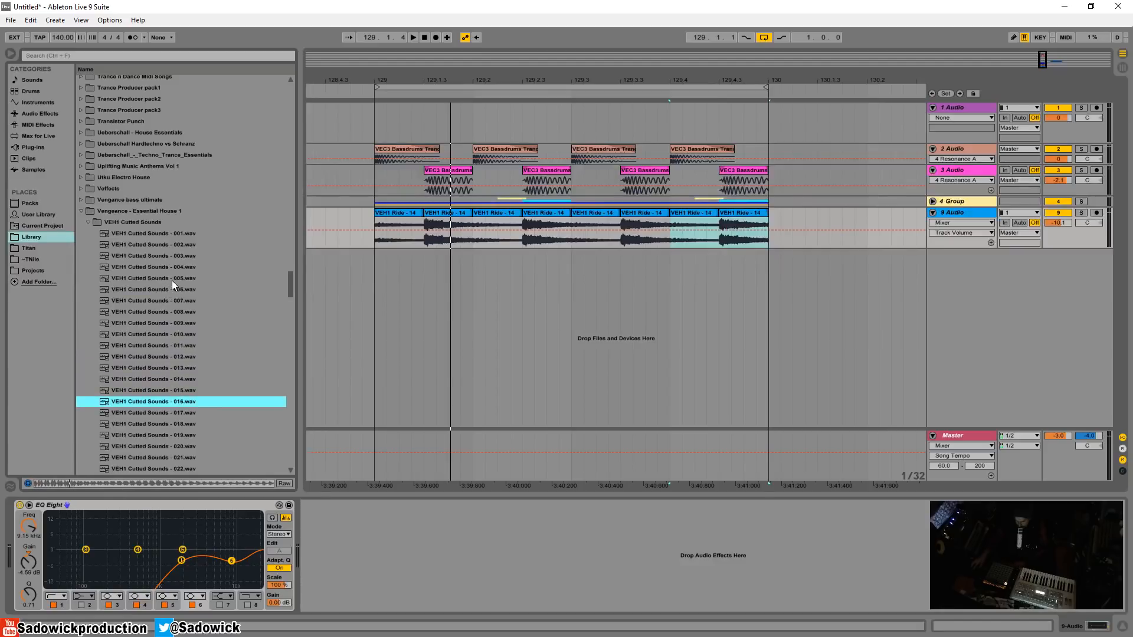
key(Down)
key(Down)
key(Down)
key(Down)
key(Down)
key(Down)
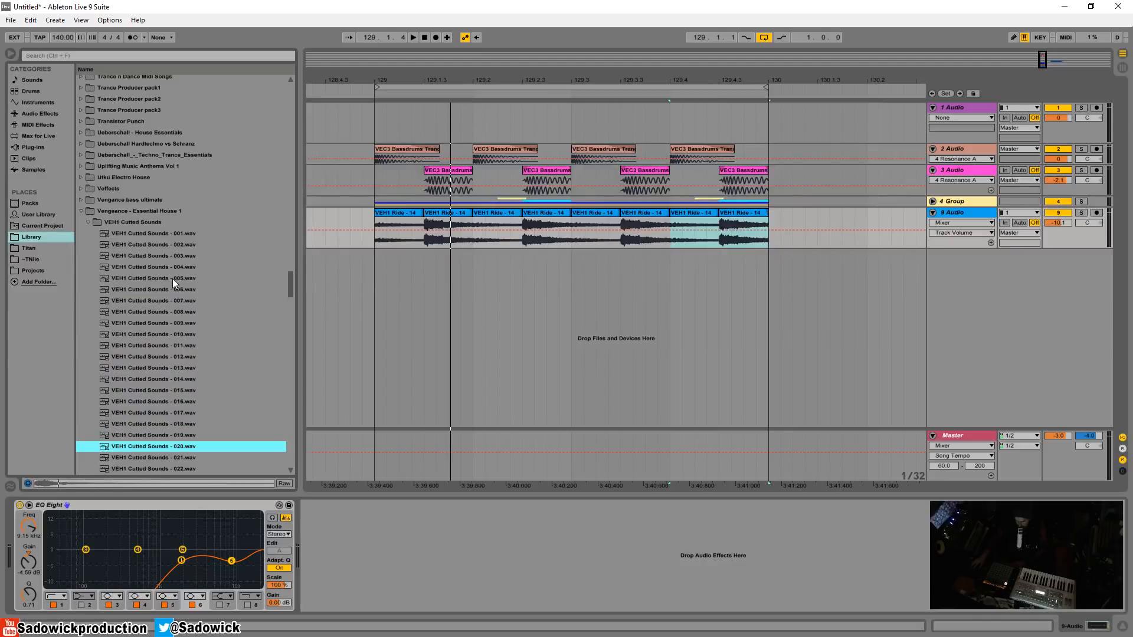
key(Down)
key(Down)
key(Down)
key(Down)
key(Down)
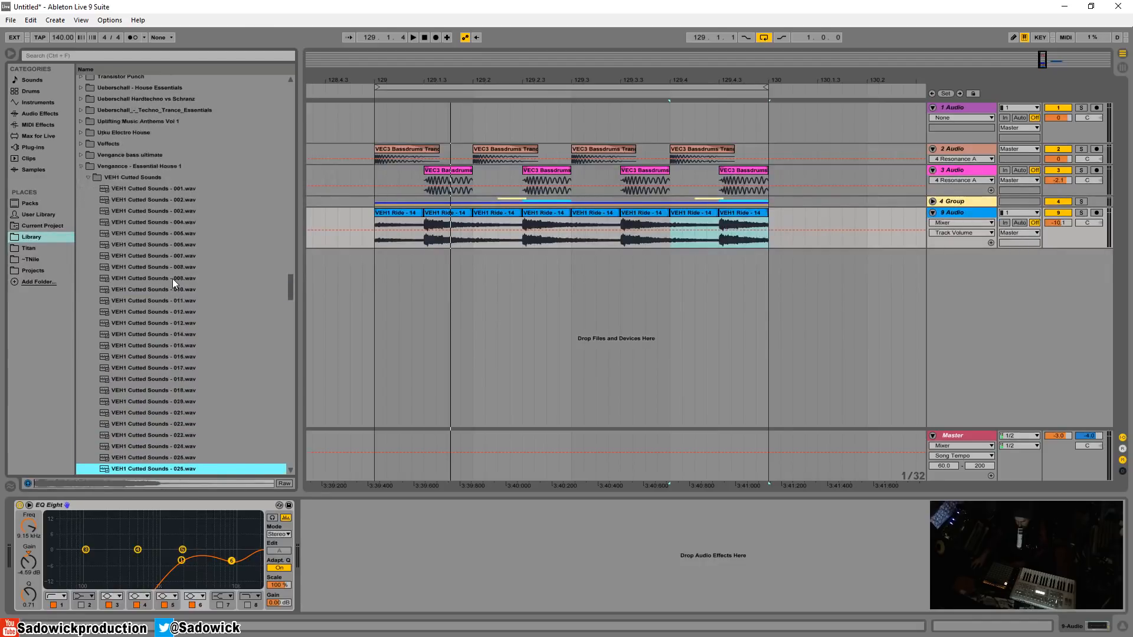
key(Down)
key(Down)
key(Down)
key(Down)
key(Down)
key(Down)
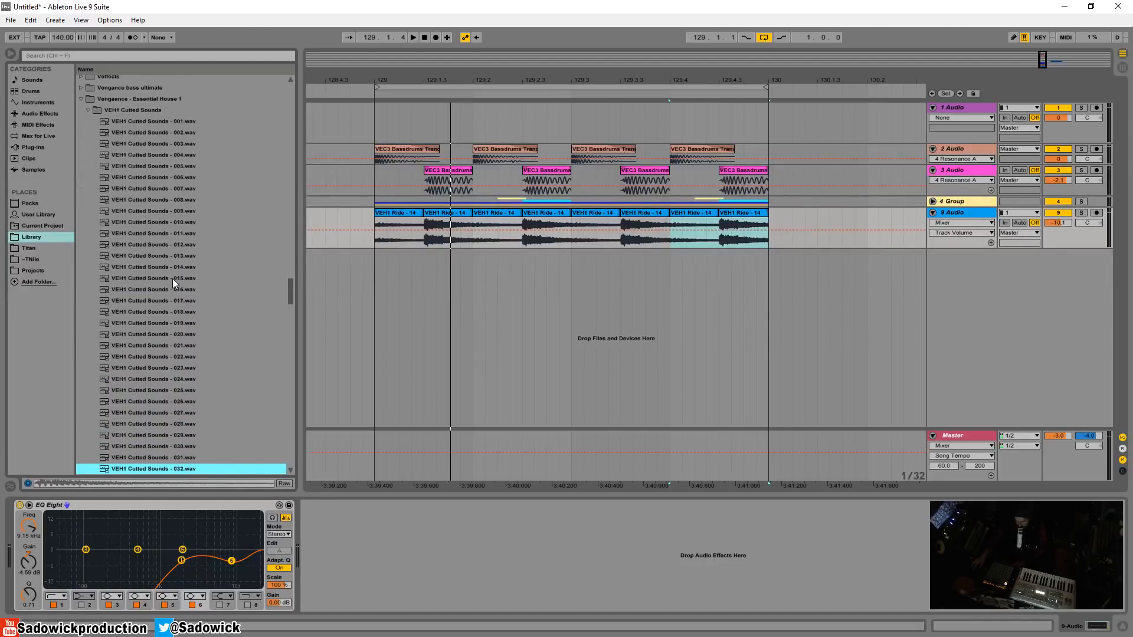
key(Down)
key(Down)
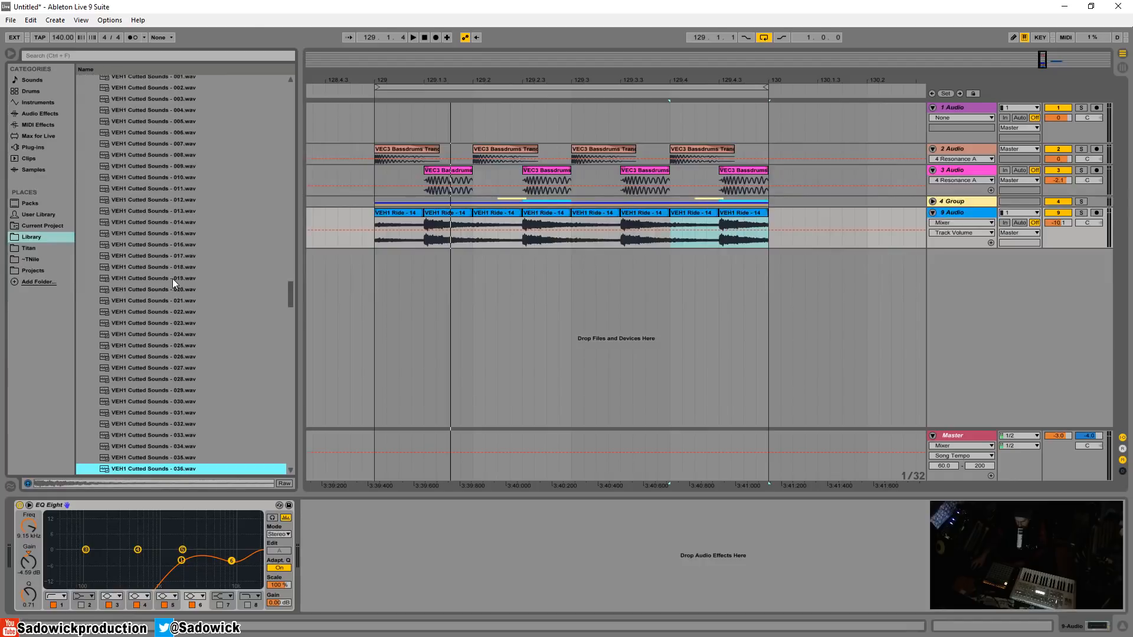
key(Down)
key(Down)
key(Down)
key(Down)
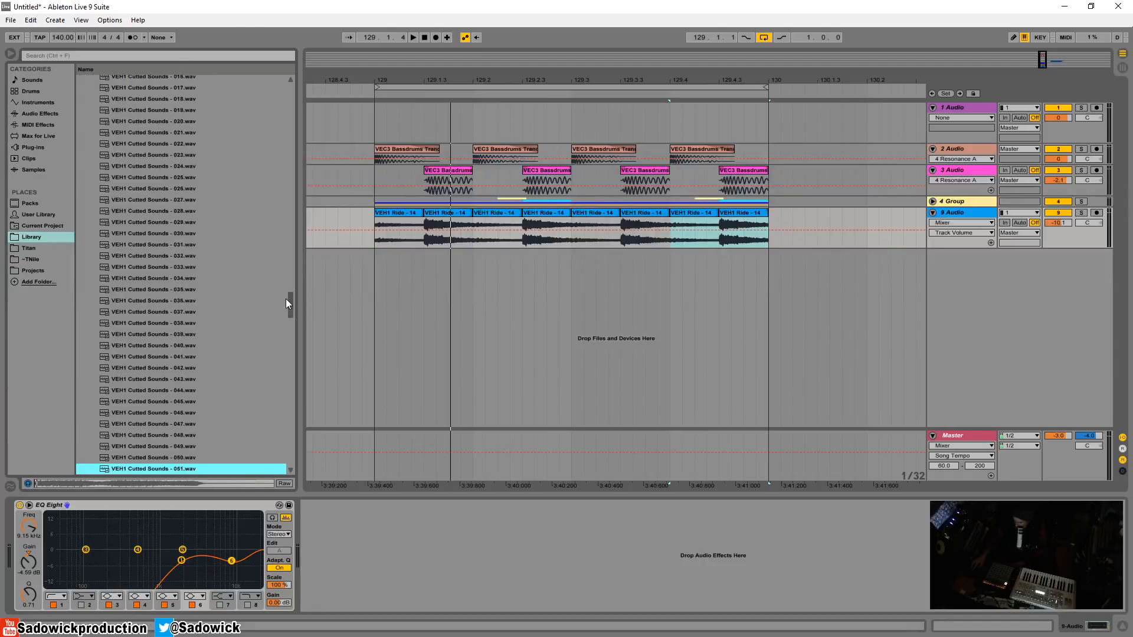
key(Down)
key(Down)
key(Down)
key(Down)
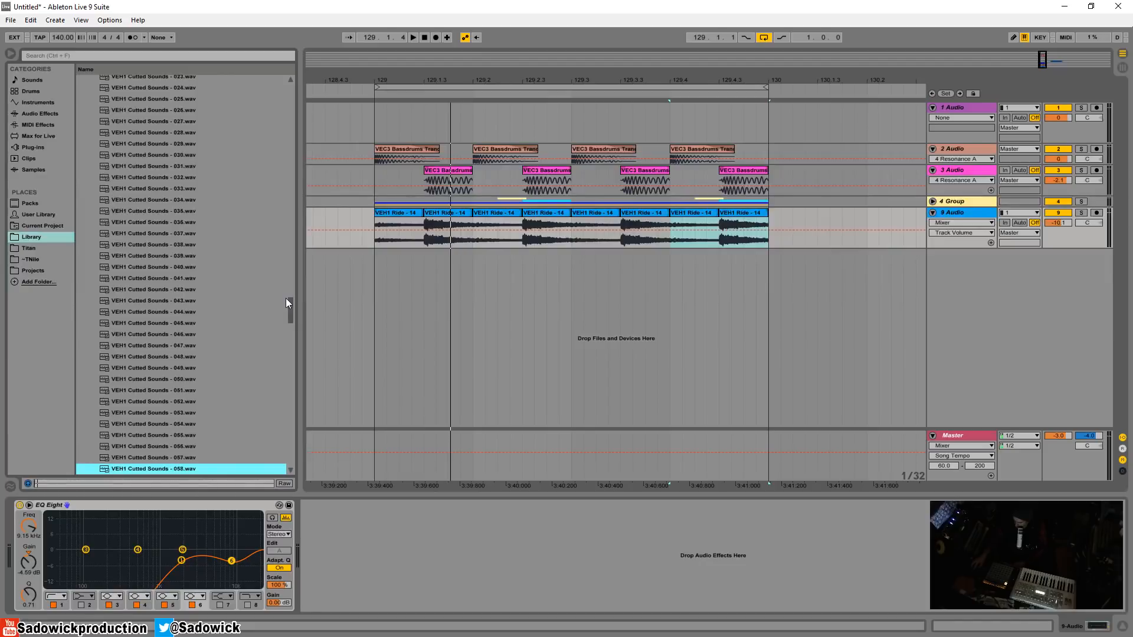
key(Down)
key(Down)
key(Down)
key(Up)
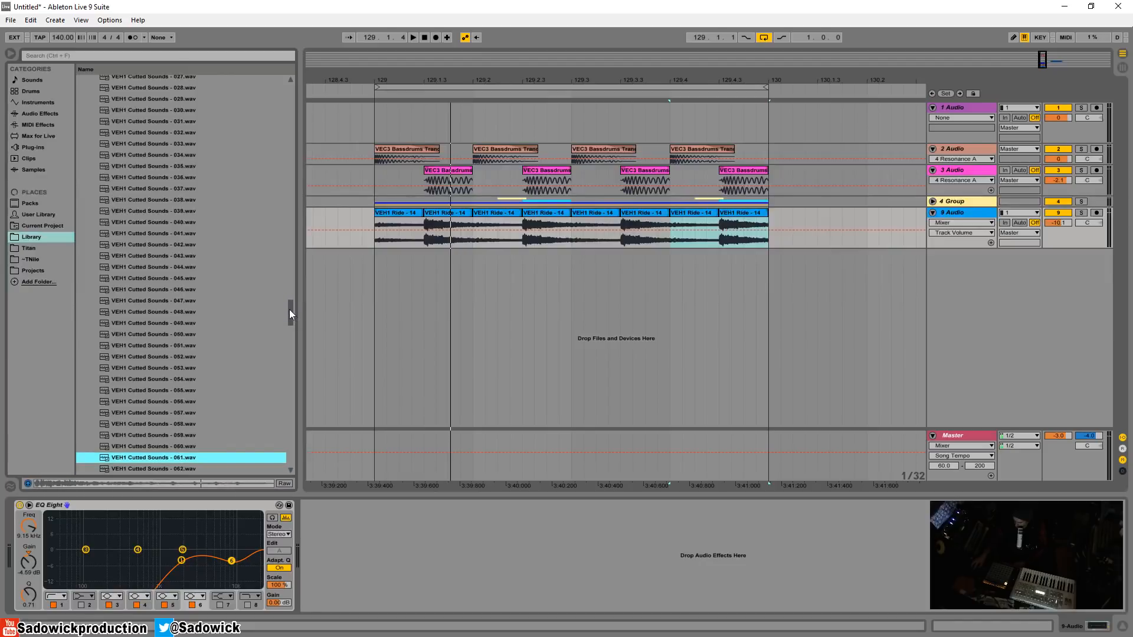
key(Down)
key(Down)
key(Down)
key(Down)
key(Down)
key(Down)
key(Down)
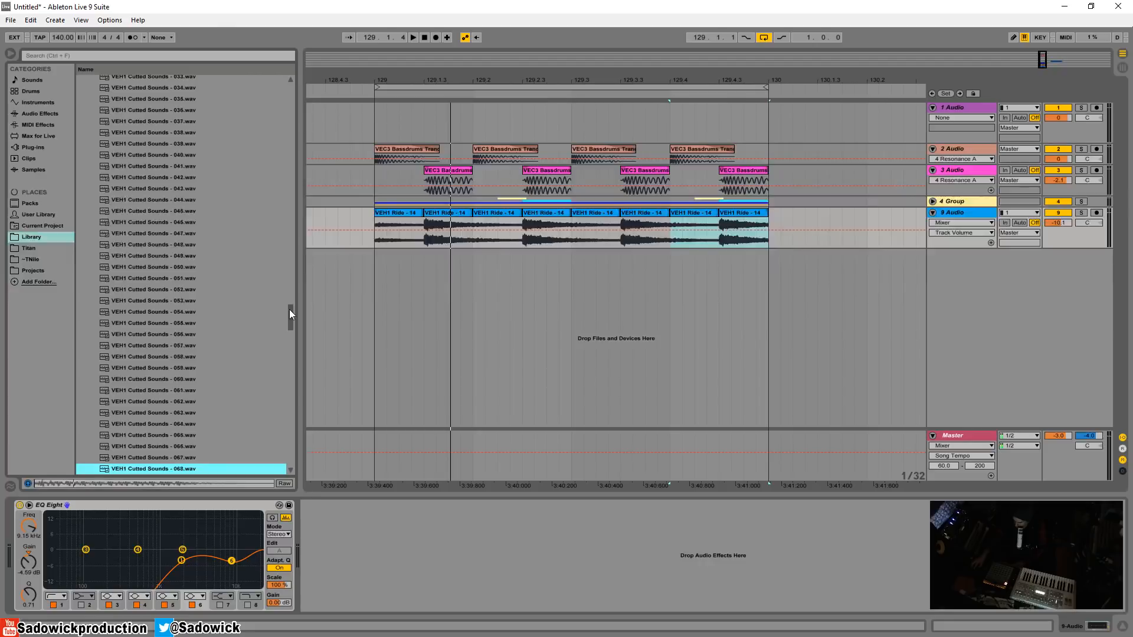
key(Up)
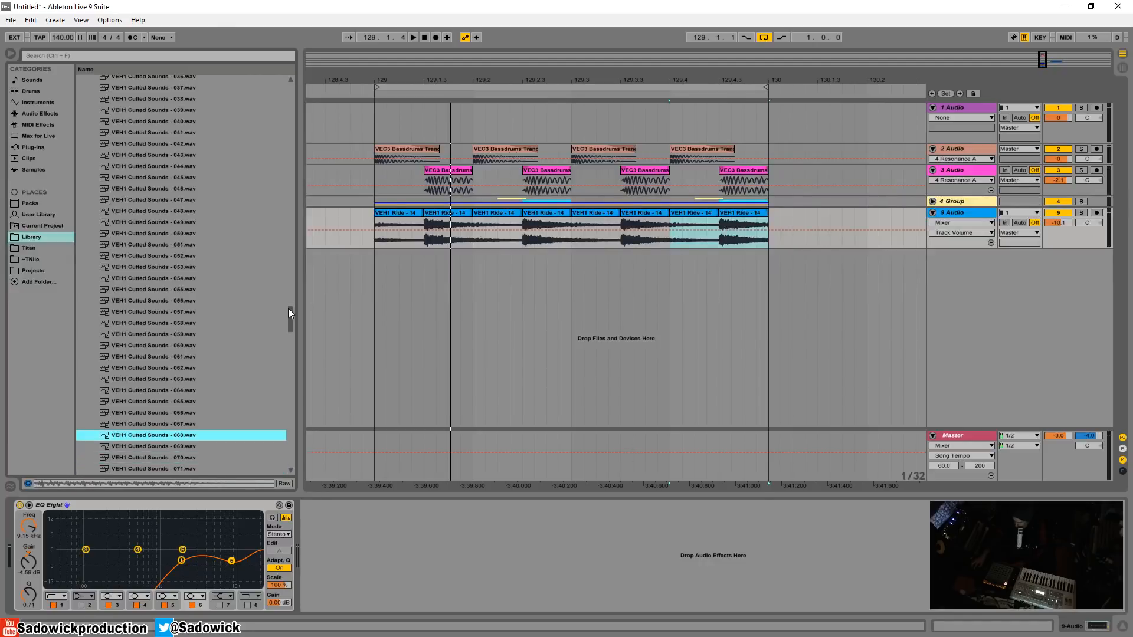
Insert a MIDI track below 9 Audio and load VEH1 Cutted Sounds - 068.wav onto it as its instrument
right_click(919, 284)
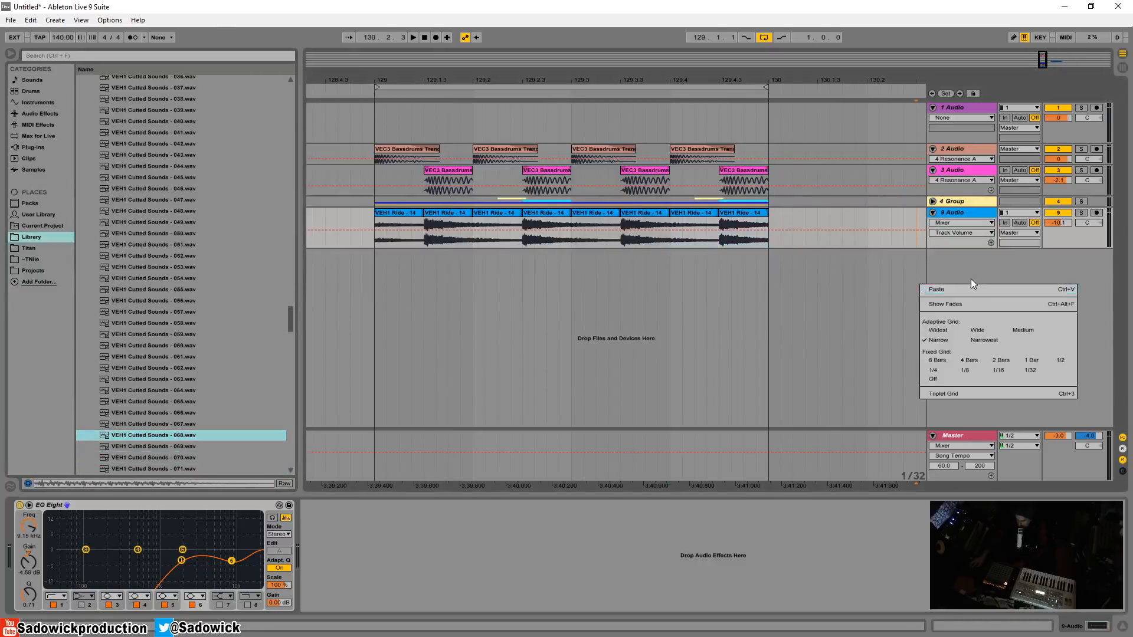
right_click(975, 277)
click(1007, 290)
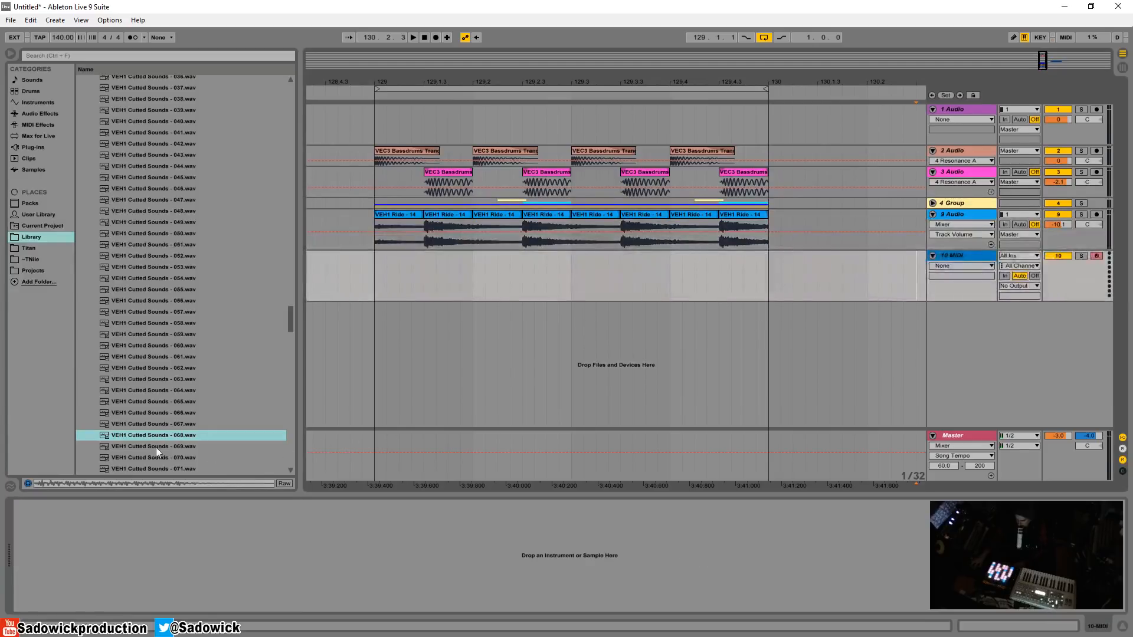
drag(311, 412, 649, 549)
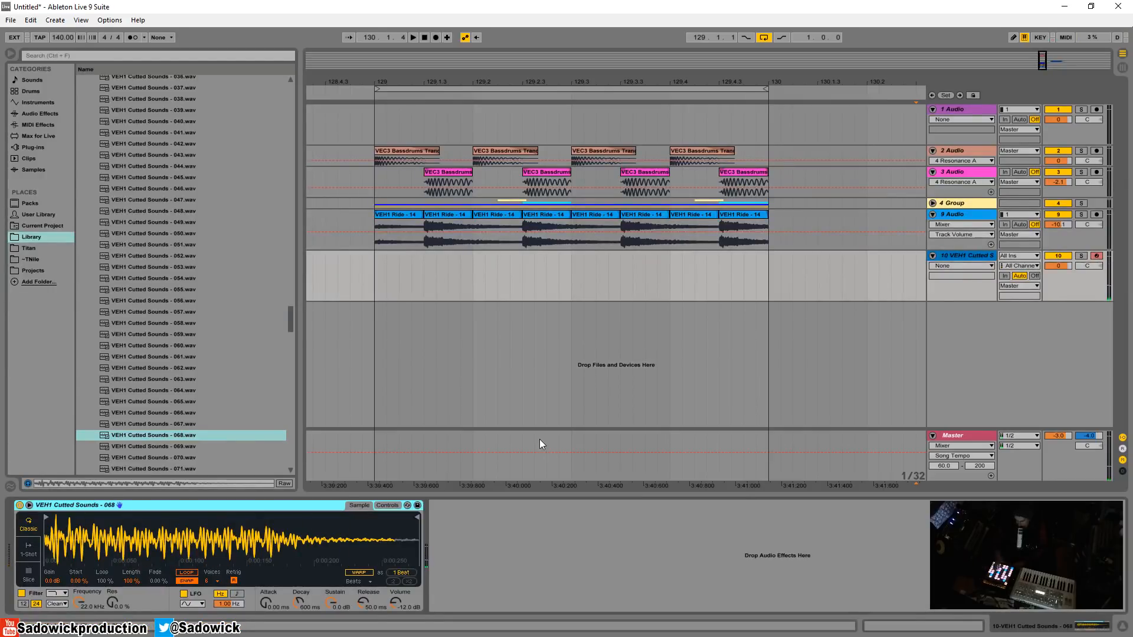
Insert an empty one-bar MIDI clip on the VEH1 Cutted Sounds track from bar 129 to 130 and open its notes
click(412, 238)
drag(380, 267, 768, 296)
right_click(417, 261)
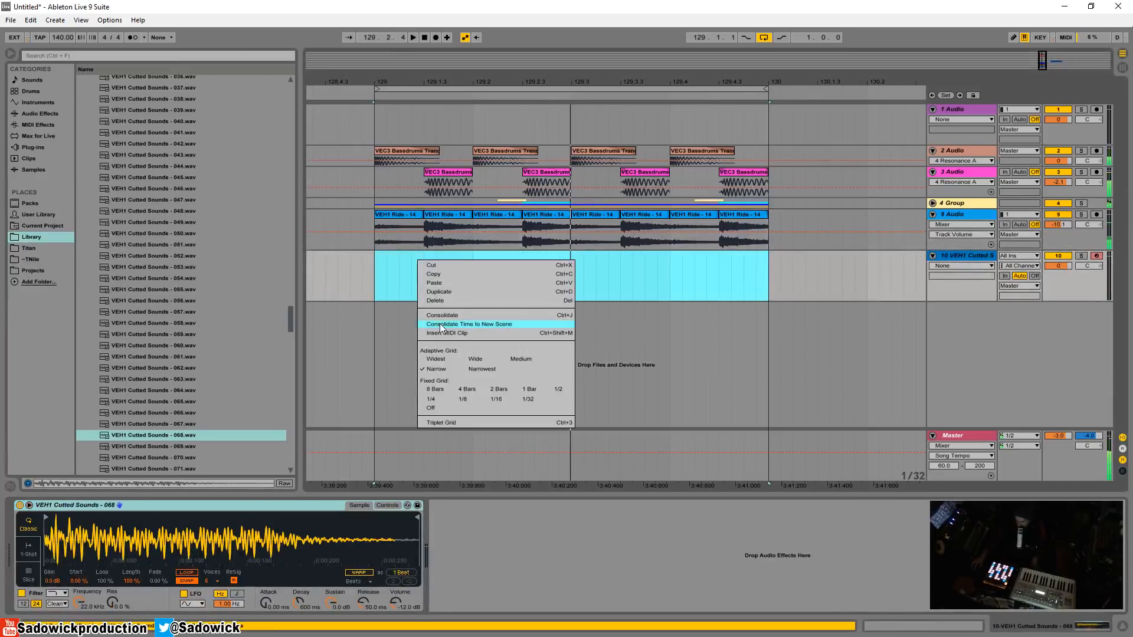
click(444, 332)
click(399, 260)
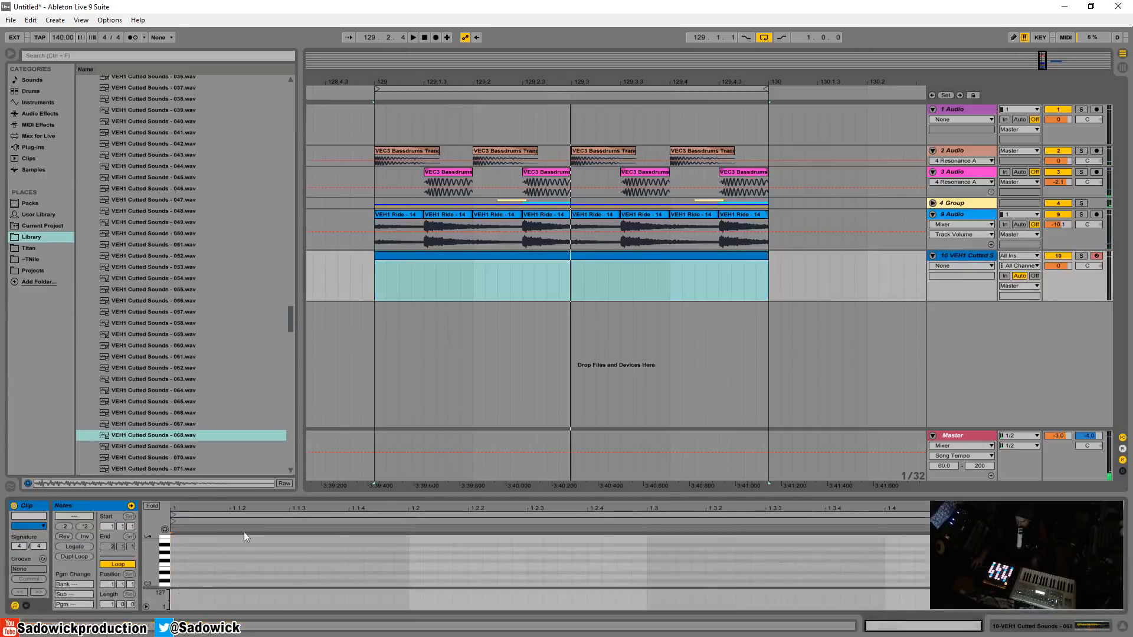
Enter a D#3 note from the clip's start to 1.1.3 and a second D#3 note at 1.1.3, enlarging the note editor
double_click(175, 573)
drag(182, 573, 290, 578)
click(282, 558)
click(275, 573)
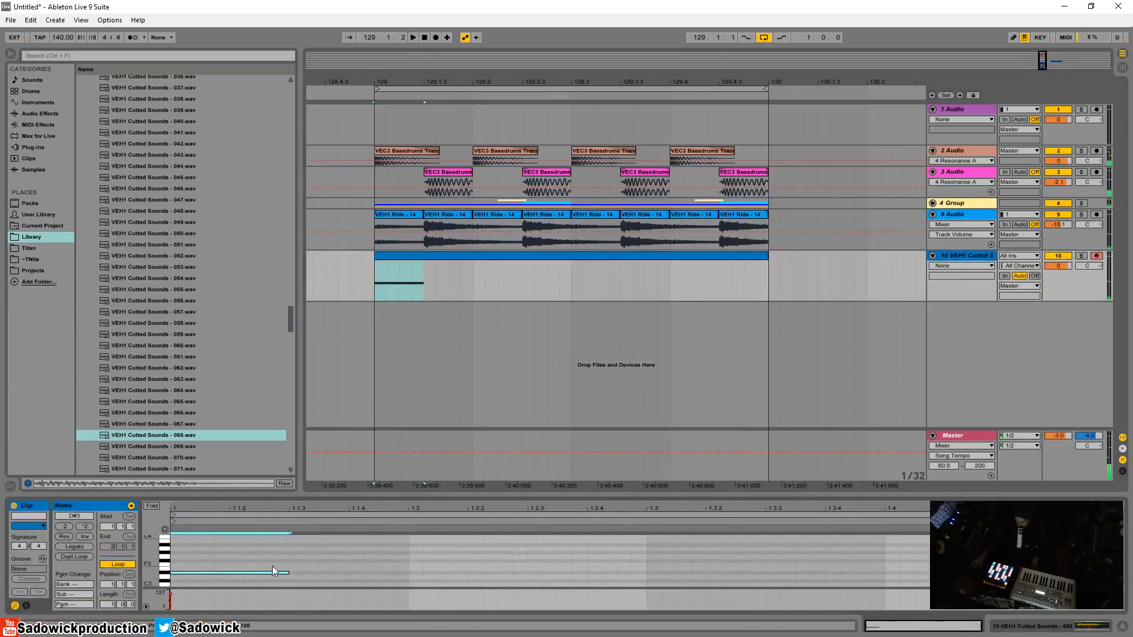
right_click(380, 569)
click(451, 506)
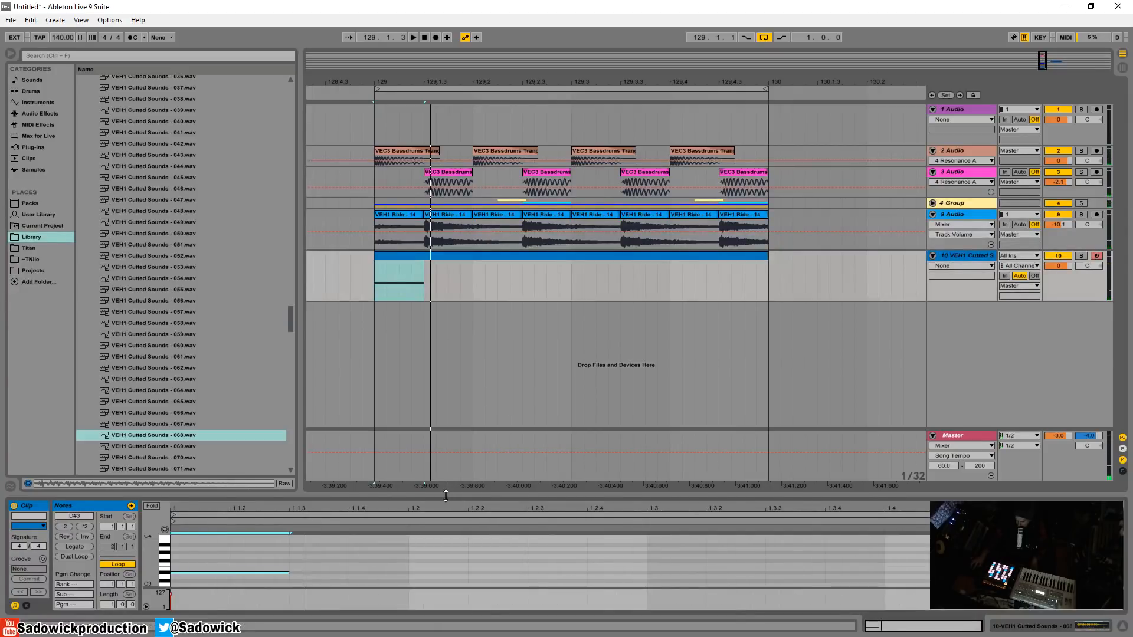
drag(445, 496, 445, 401)
double_click(317, 478)
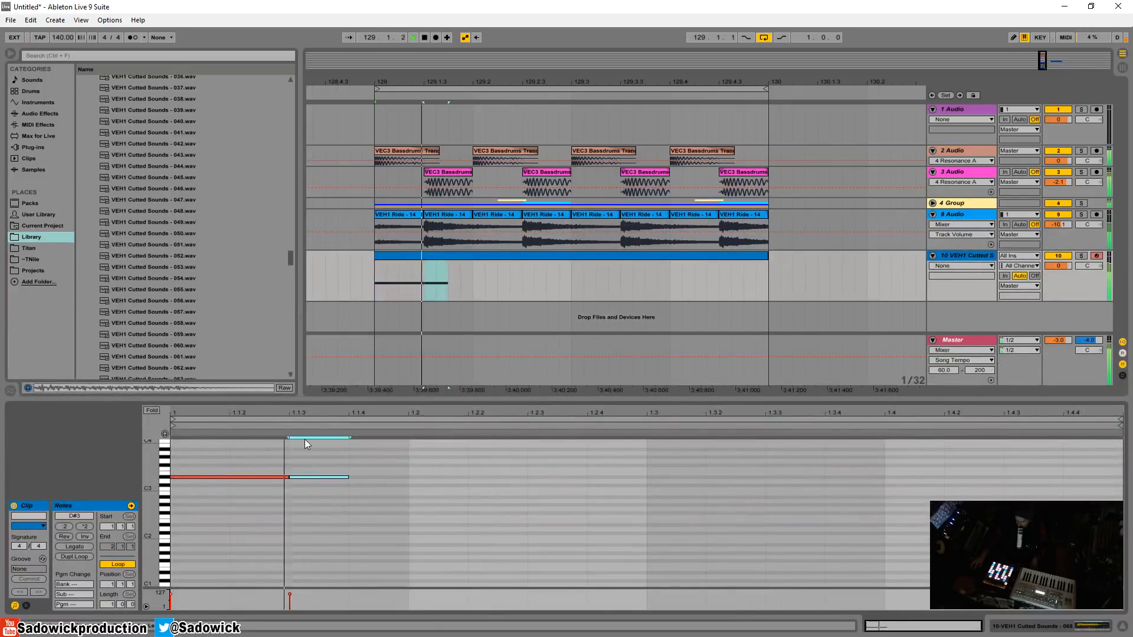
Extend the second D#3 note to beat 1.2 and shorten the first one to leave a small gap, checking by playback
key(space)
key(ctrl+a)
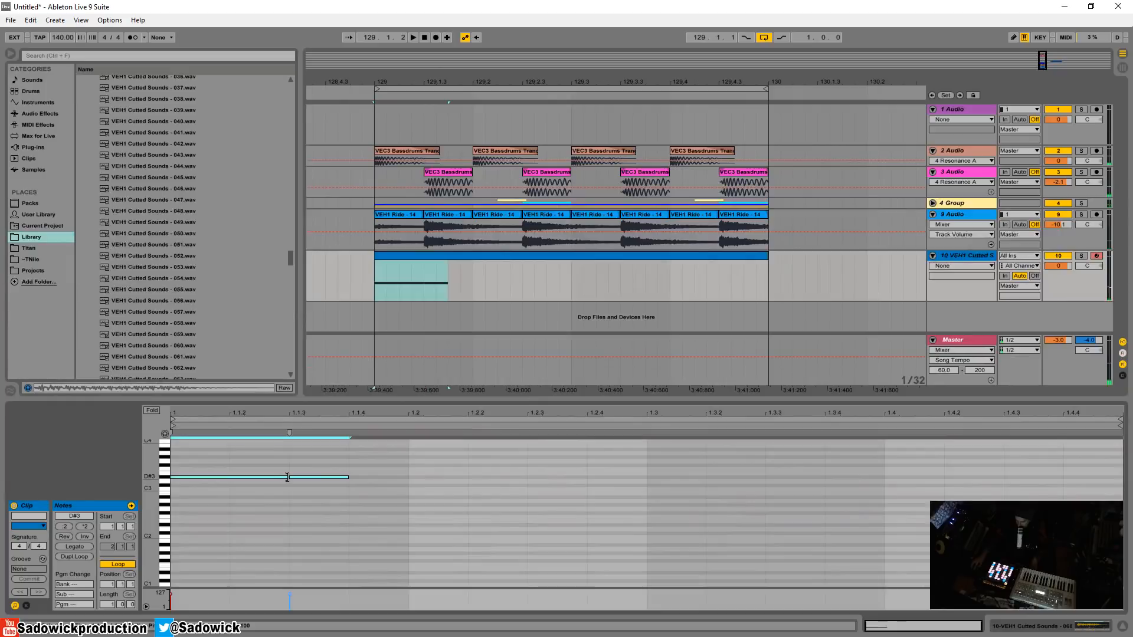
drag(287, 477, 408, 477)
key(space)
click(342, 472)
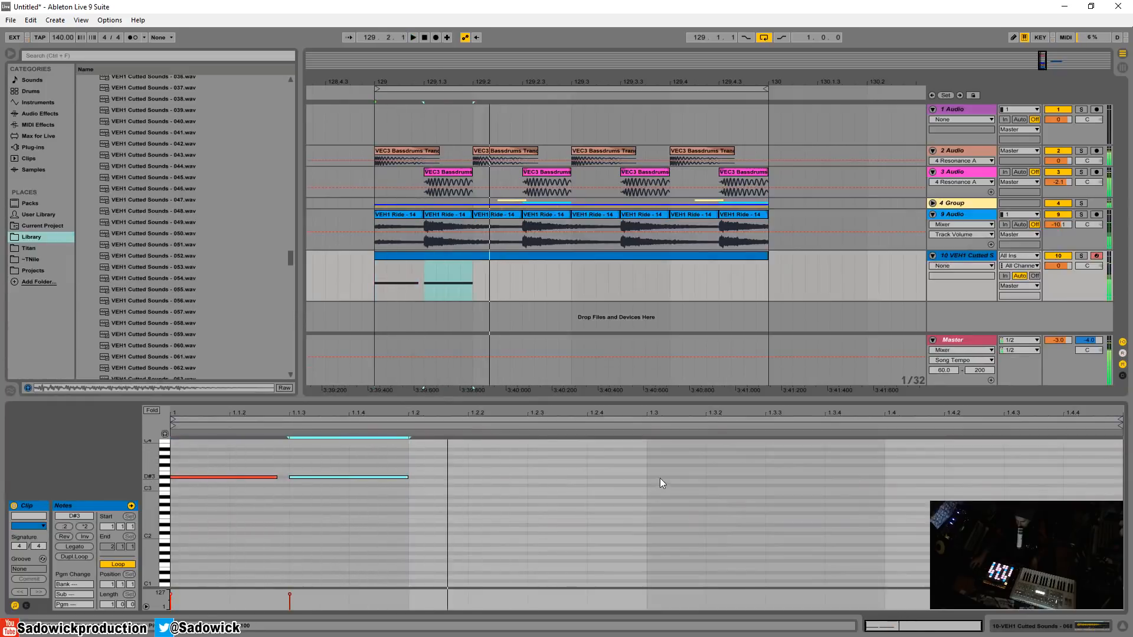
Fold the note editor to used pitches, add a third D#3 note and place it at 1.2.4 during playback
click(153, 411)
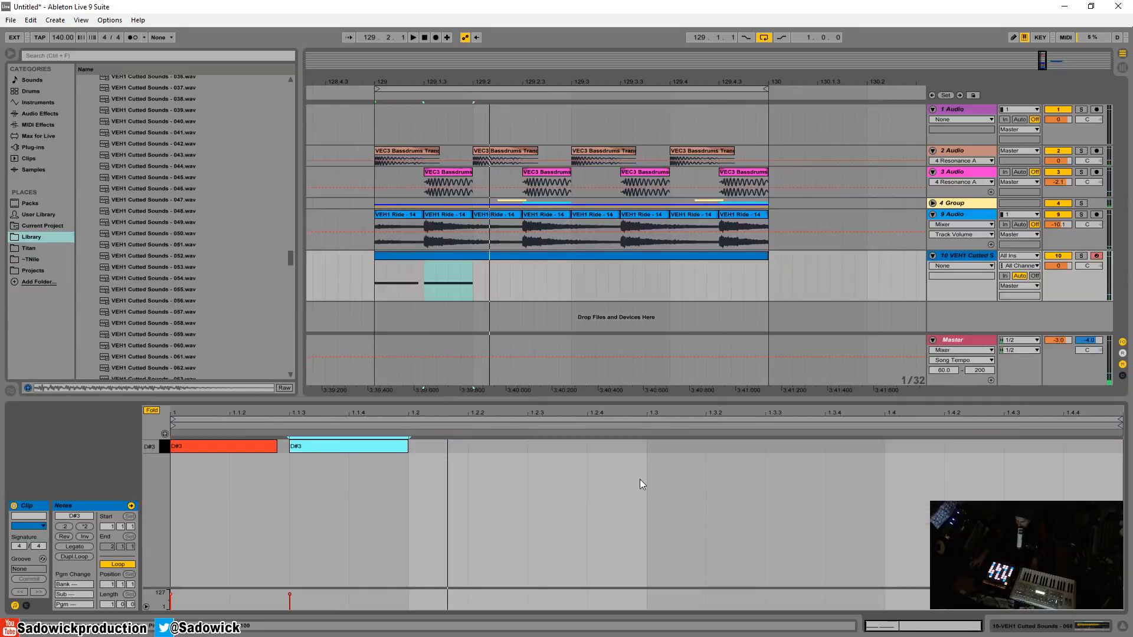
double_click(661, 446)
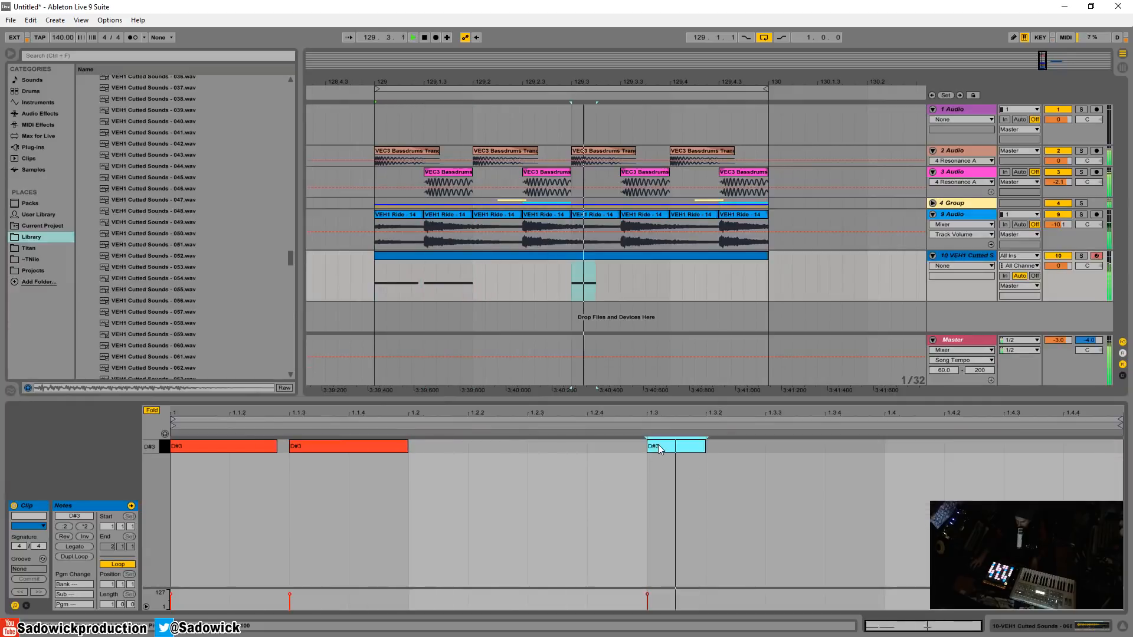
drag(661, 446, 621, 450)
key(space)
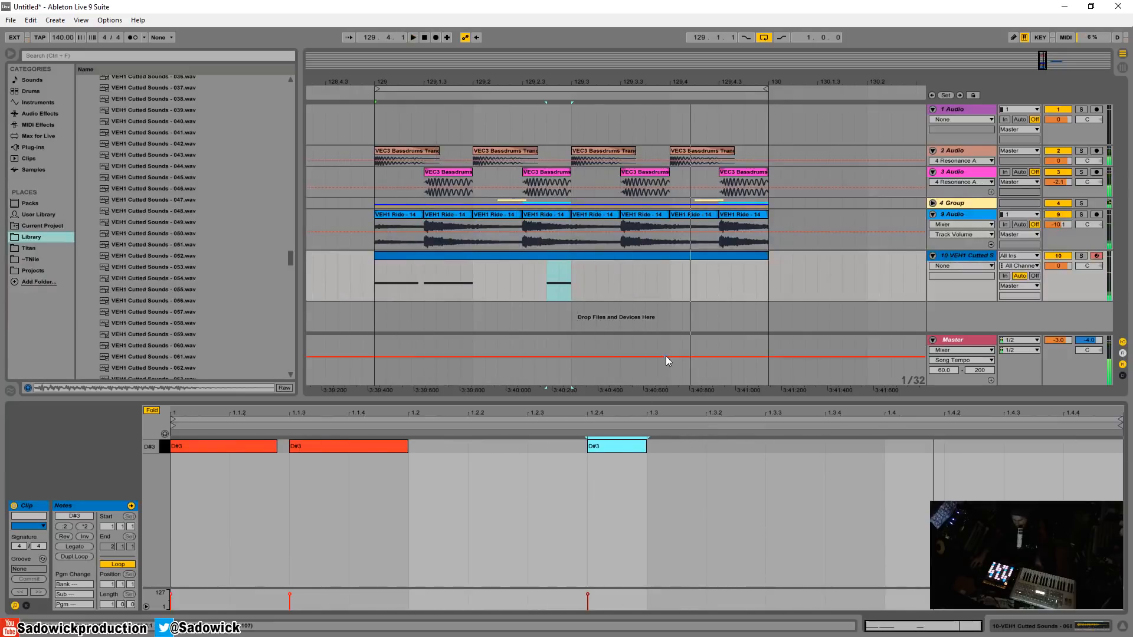
Add Ping Pong Delay after the sample instrument and lower its Dry/Wet to about 29% during playback
click(1093, 628)
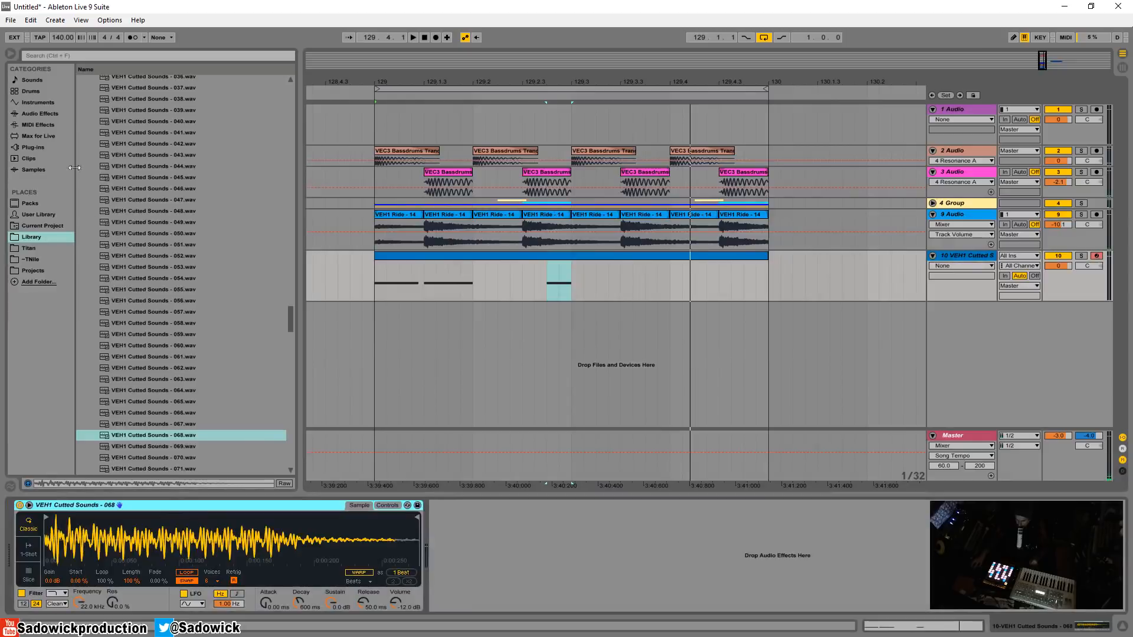
click(36, 113)
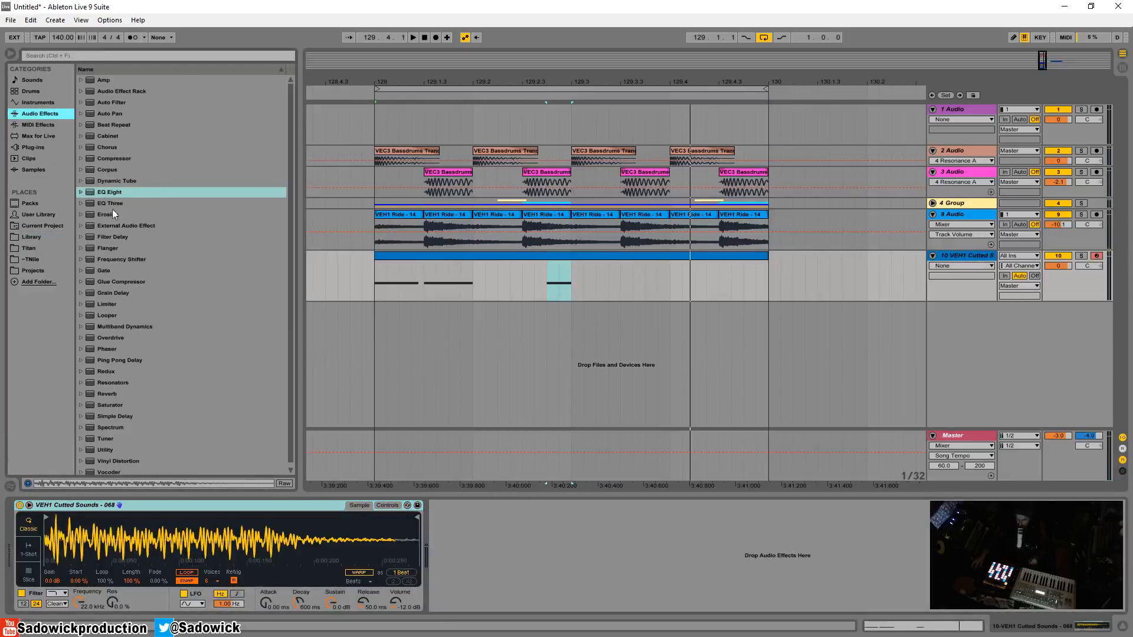
drag(110, 360, 502, 511)
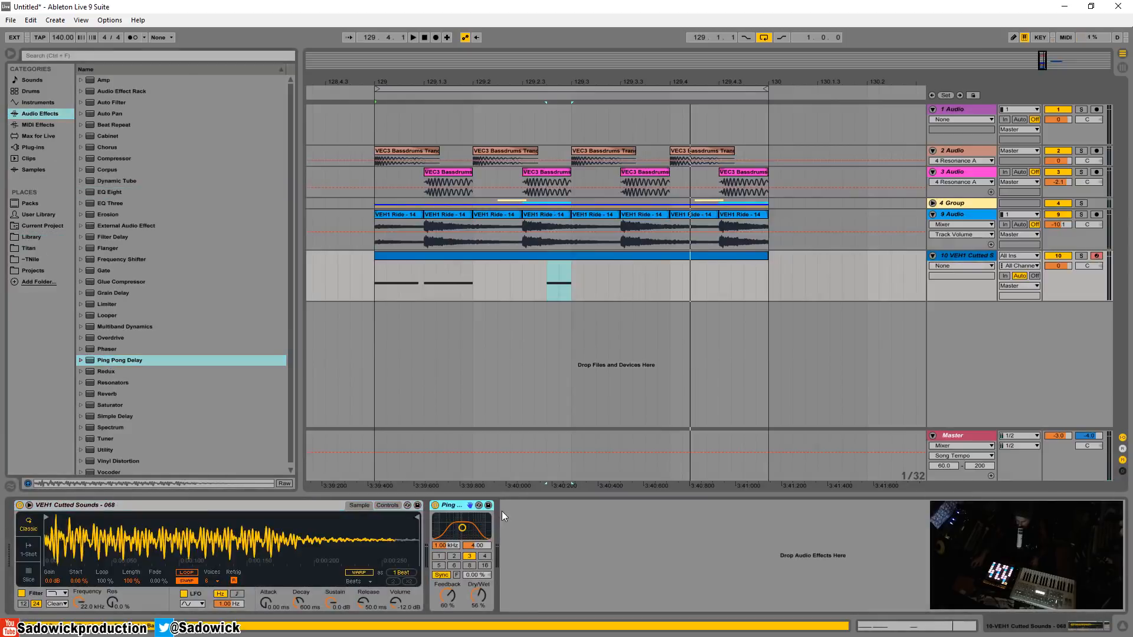
click(477, 592)
key(space)
drag(477, 592, 477, 610)
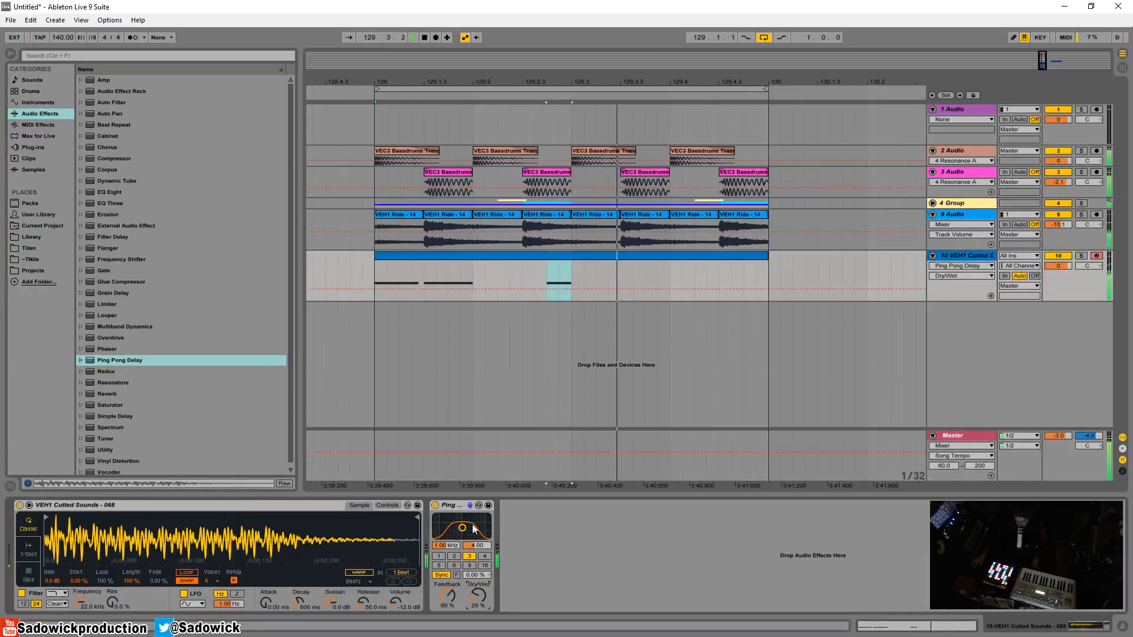
Collapse the sample instrument in the device chain and reduce the 9 Audio track's height, leaving 4 Group folded
double_click(278, 509)
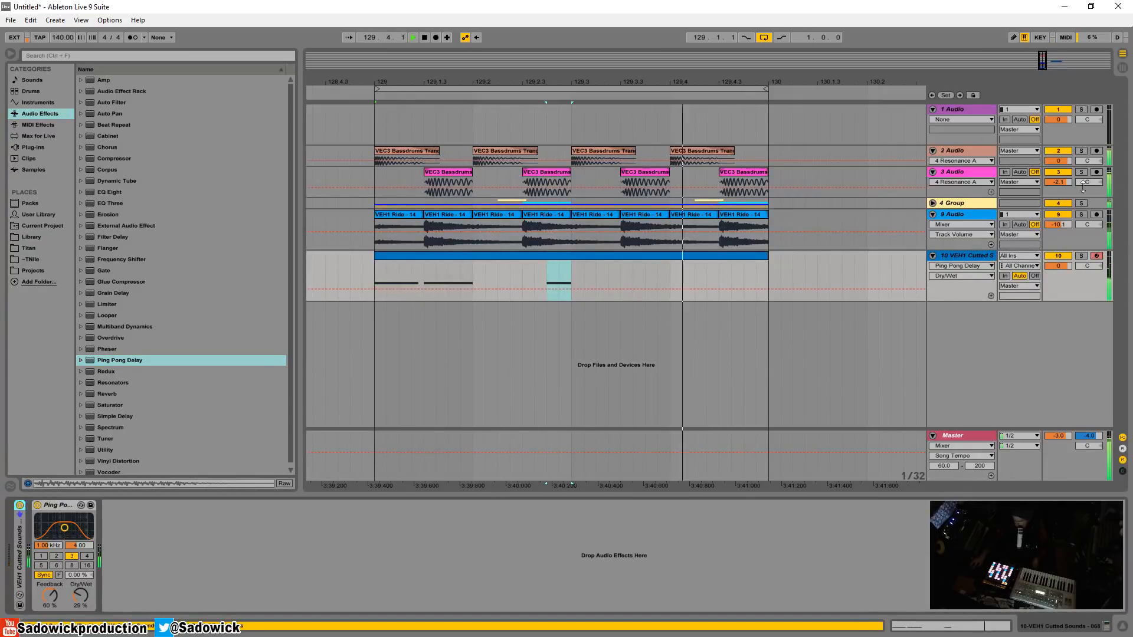
click(932, 203)
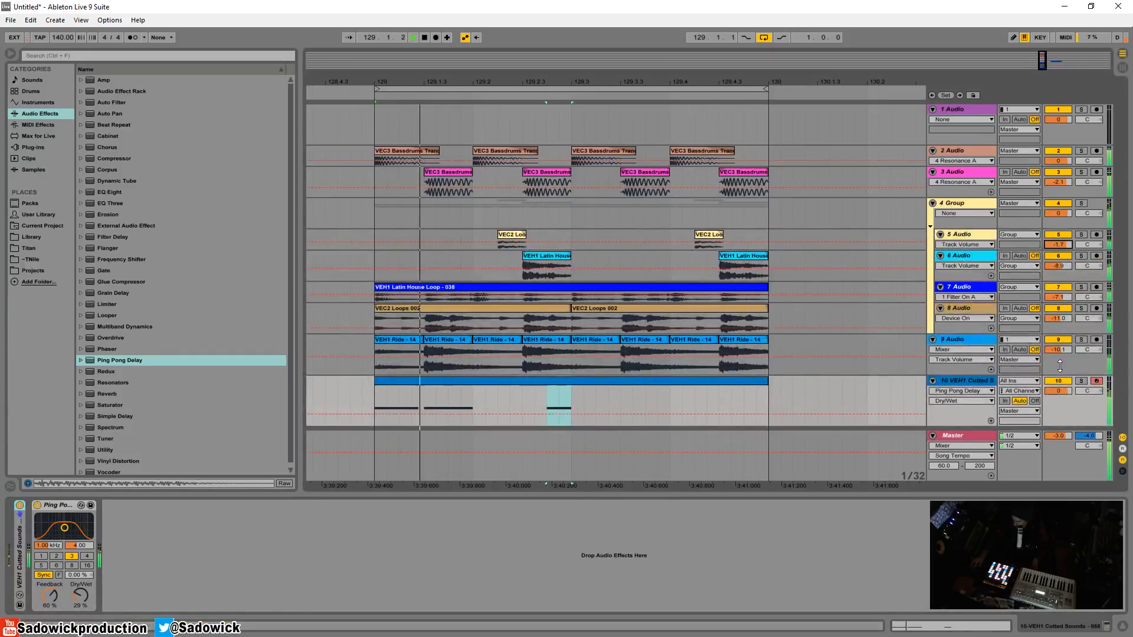
drag(968, 375, 968, 365)
click(933, 203)
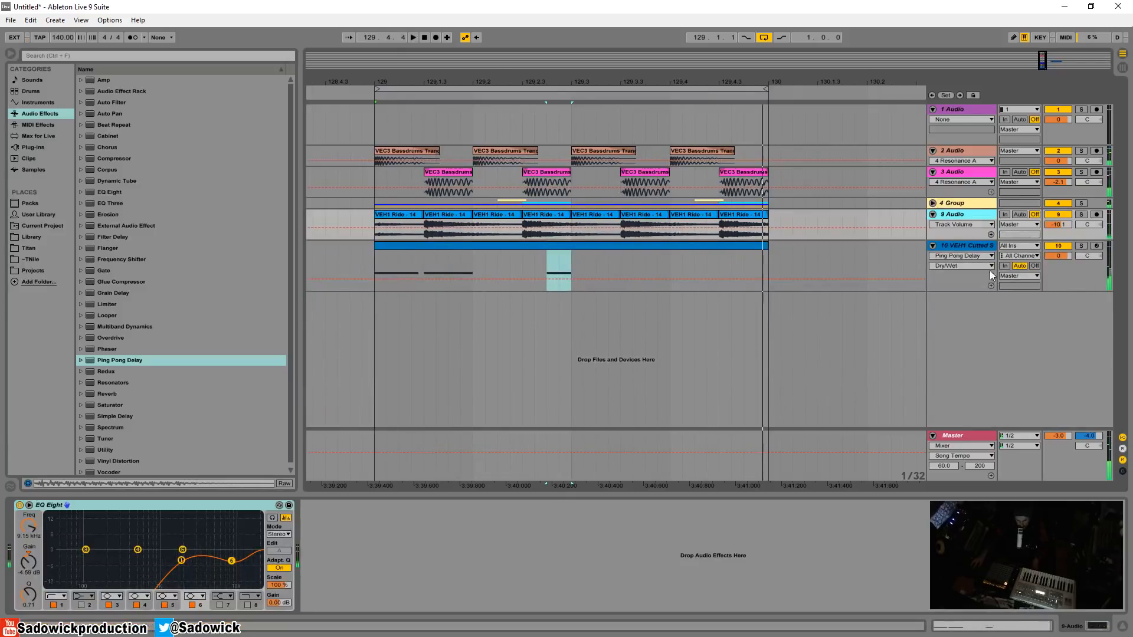
Lower the VEH1 Cutted Sounds MIDI track's volume to -1.4 while listening to the loop
click(1082, 272)
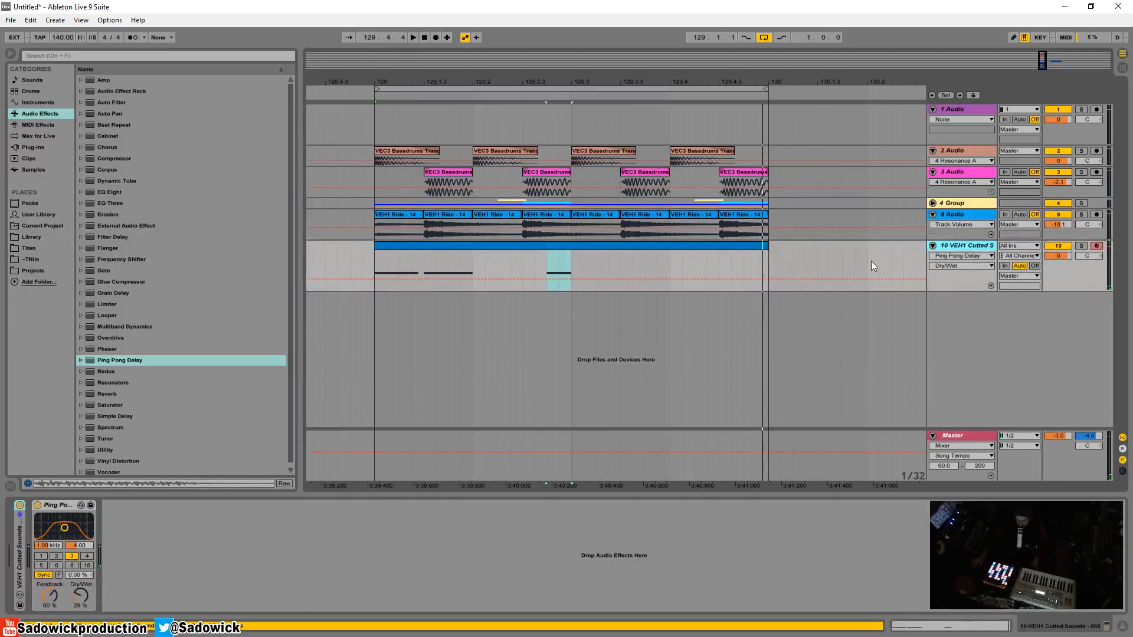
click(682, 246)
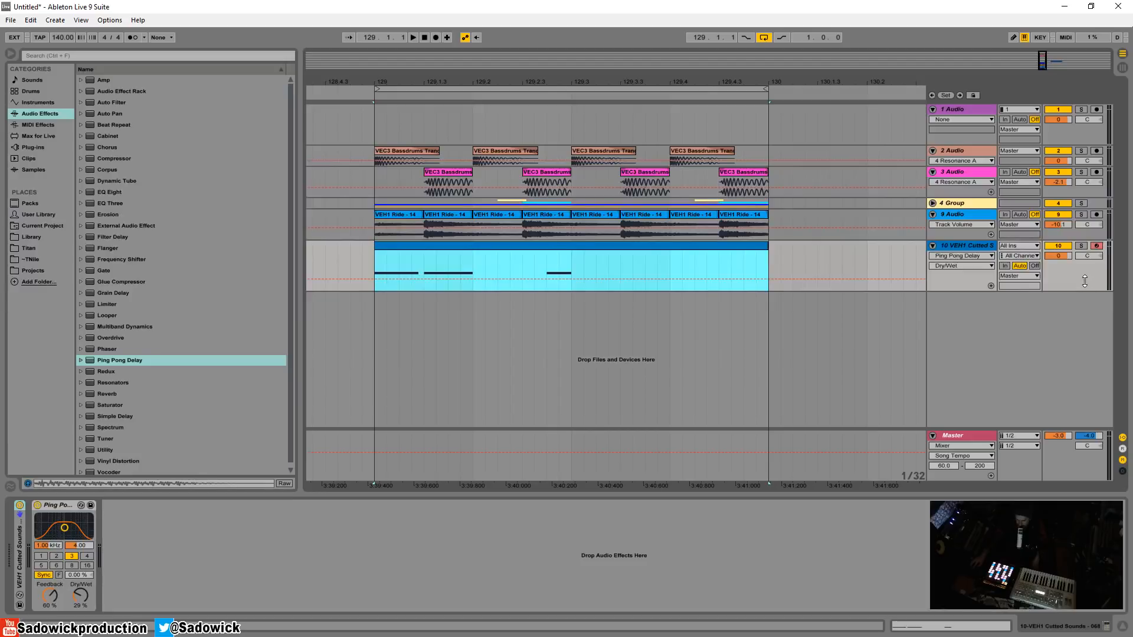
click(413, 150)
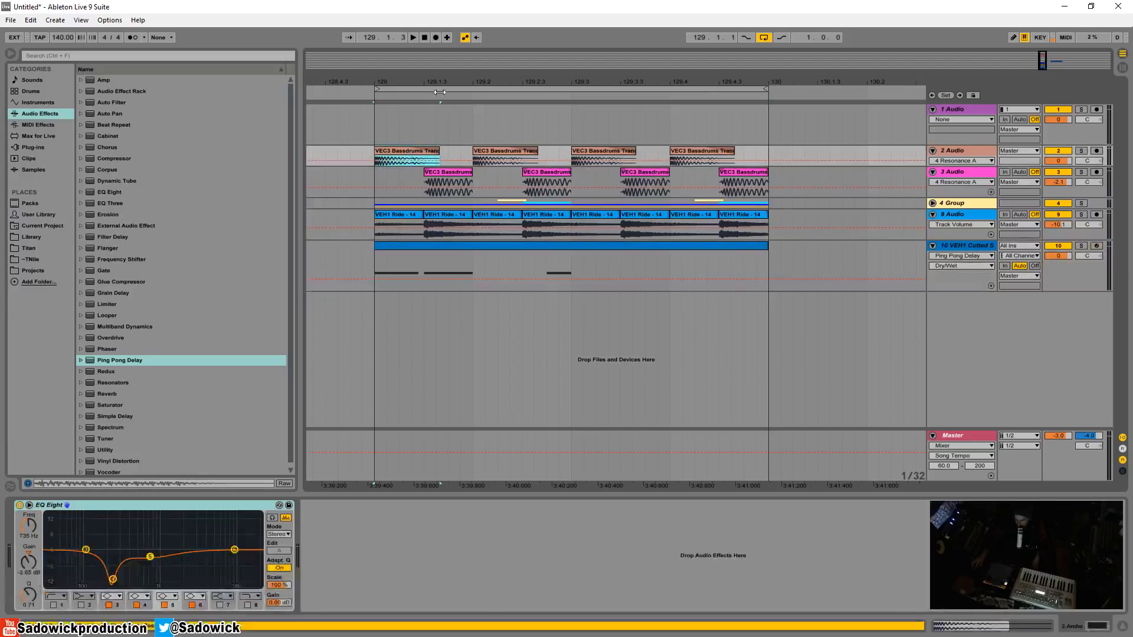
drag(444, 82, 444, 62)
key(plus)
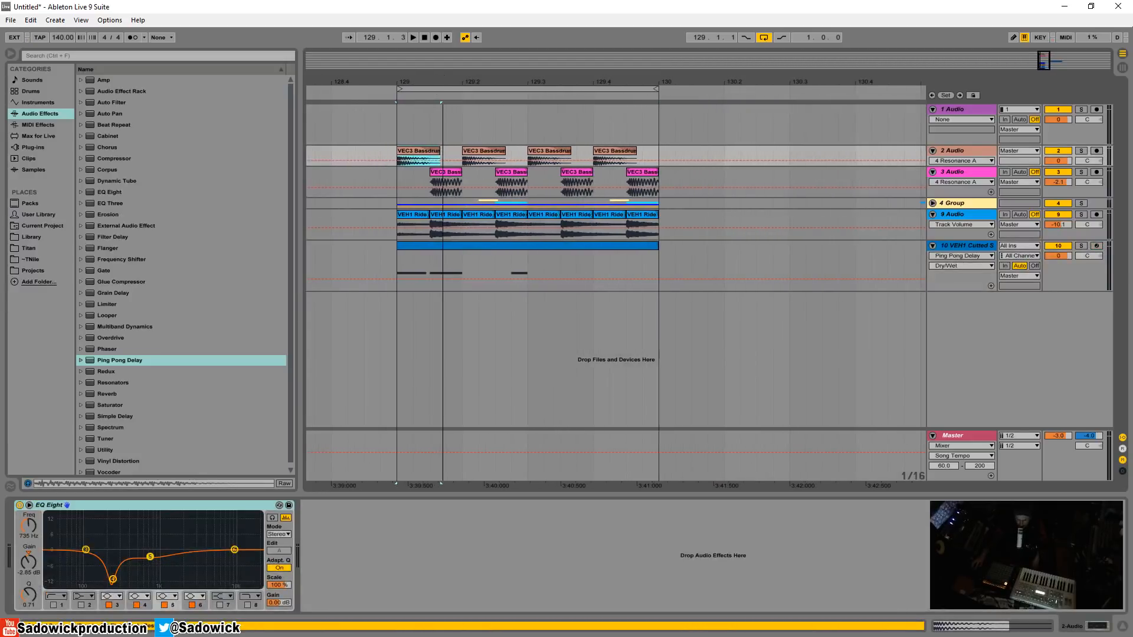
key(space)
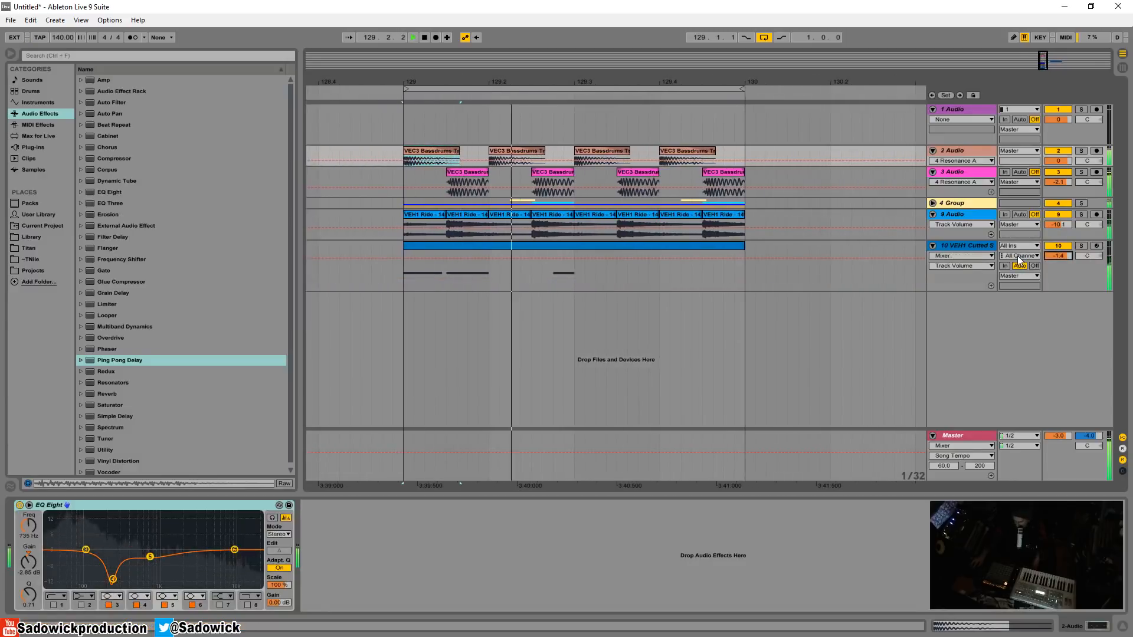
key(space)
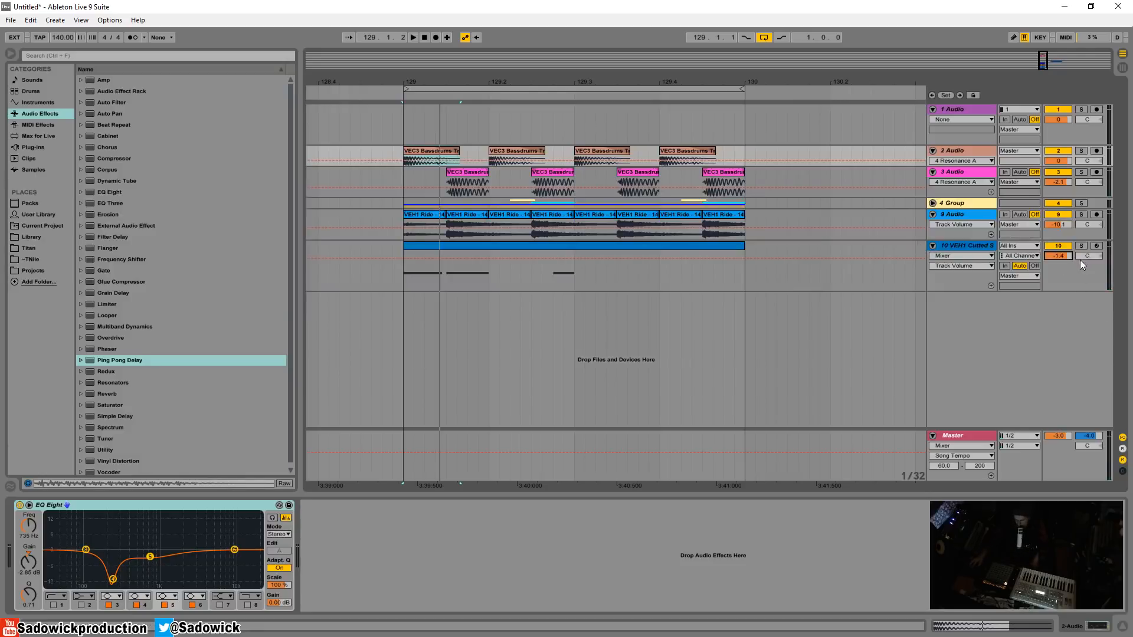
Reduce the VEH1 Cutted Sounds MIDI track's height and play back the bar 129 loop across all tracks
drag(1072, 283, 1071, 272)
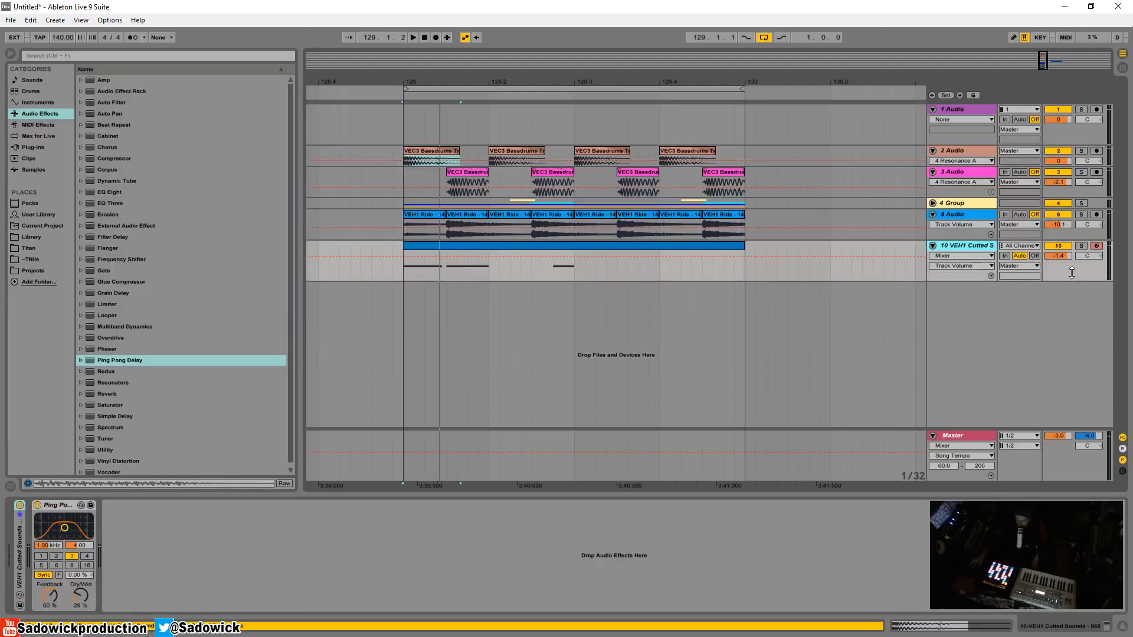
drag(622, 87, 620, 74)
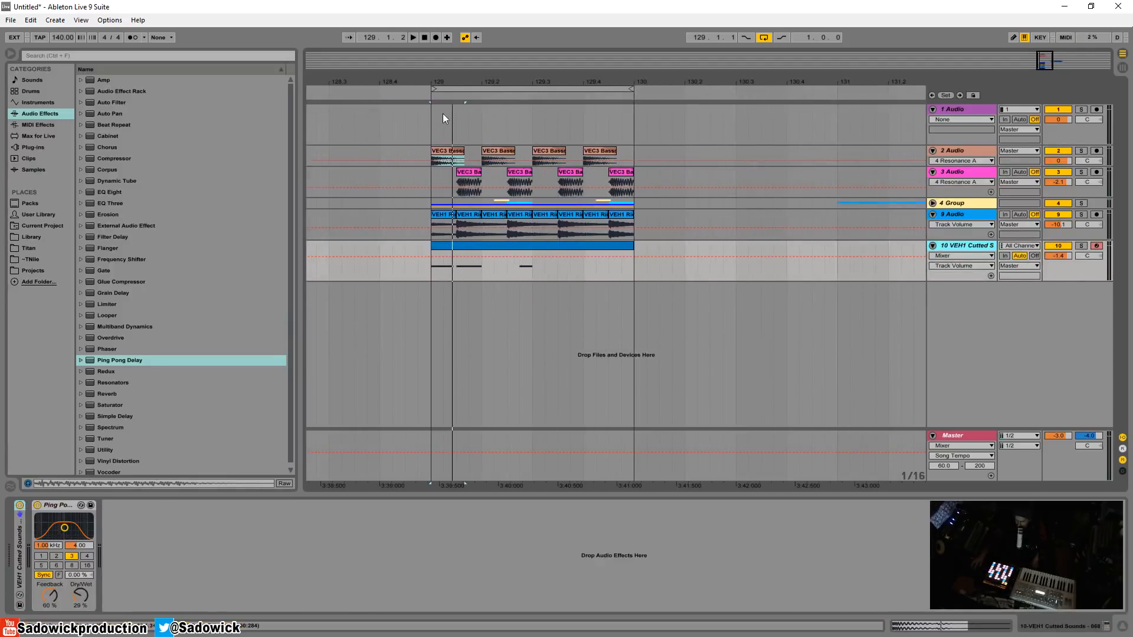
drag(437, 125, 634, 256)
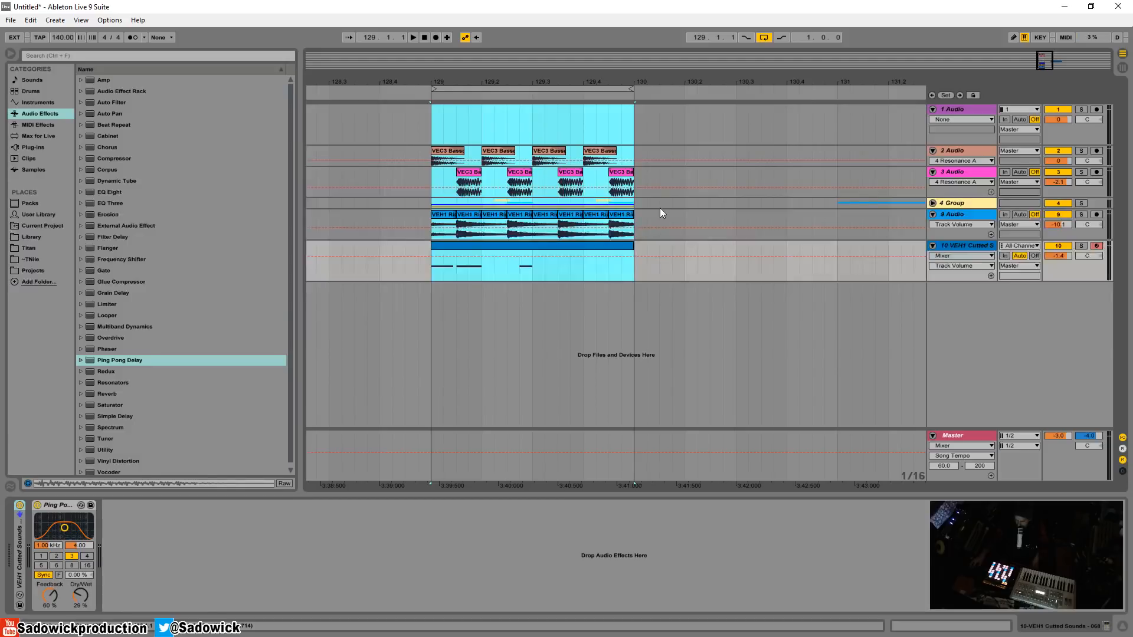
drag(558, 80, 614, 72)
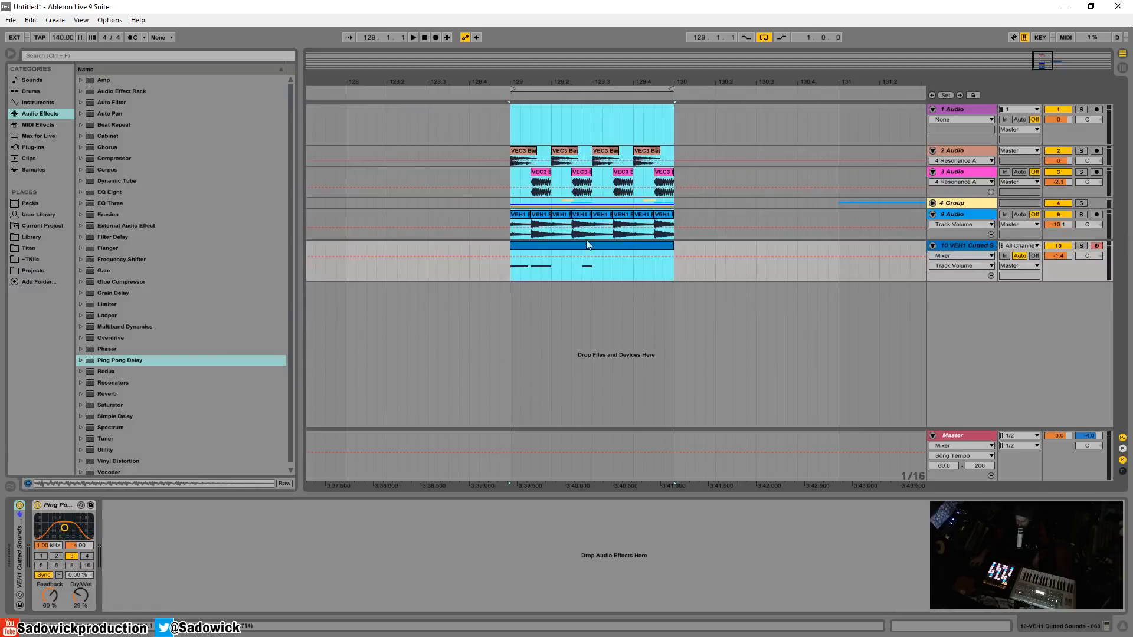
click(531, 152)
key(space)
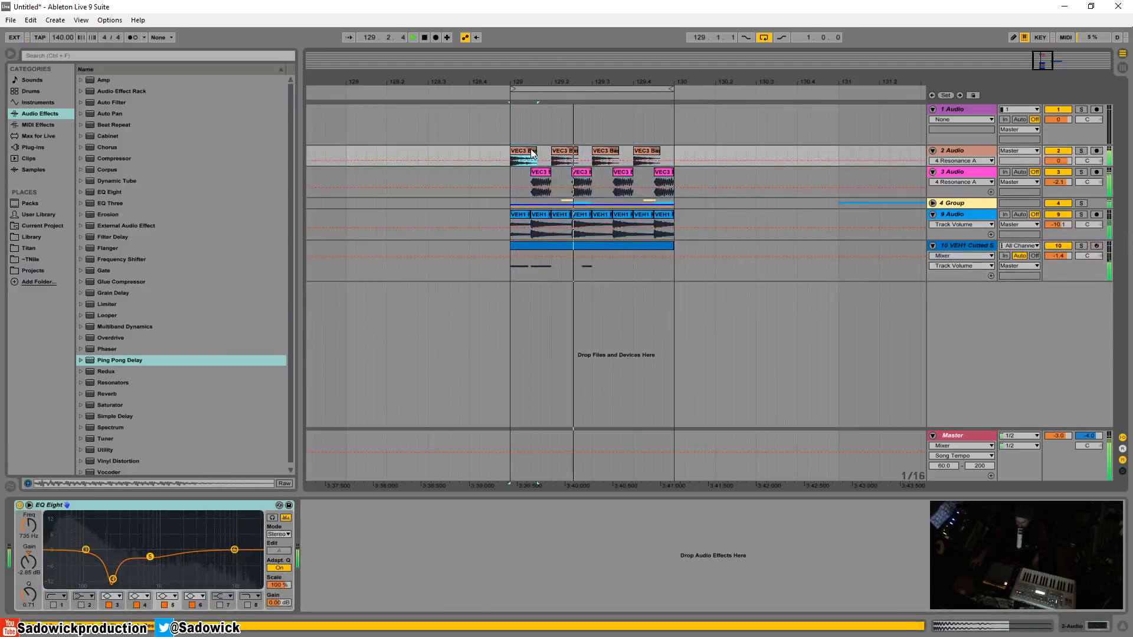
click(637, 245)
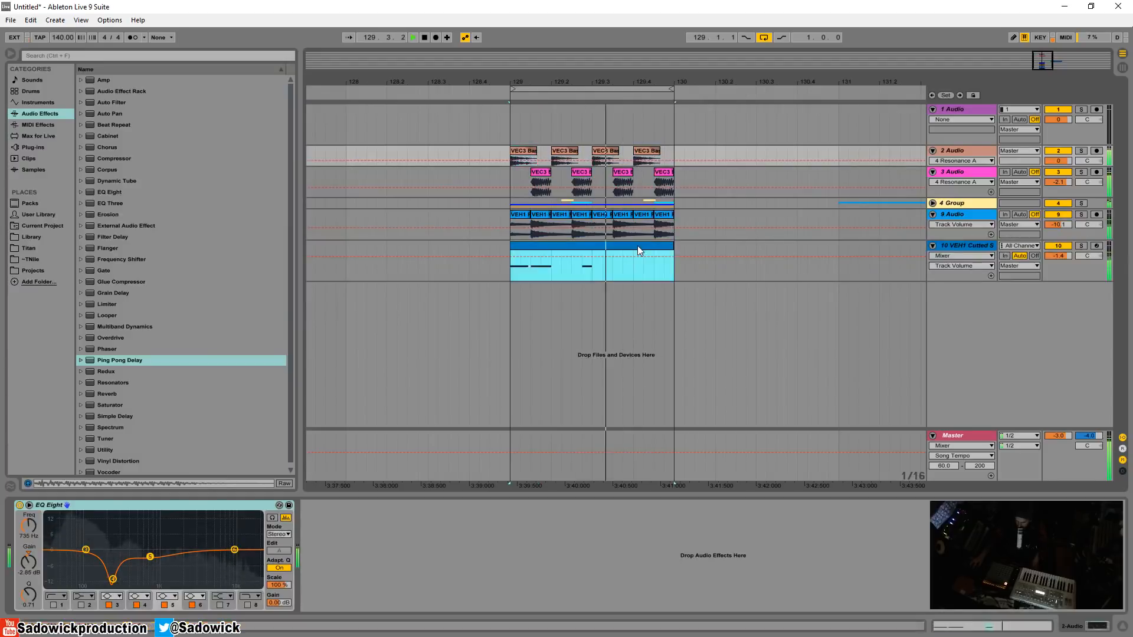
click(1048, 277)
key(space)
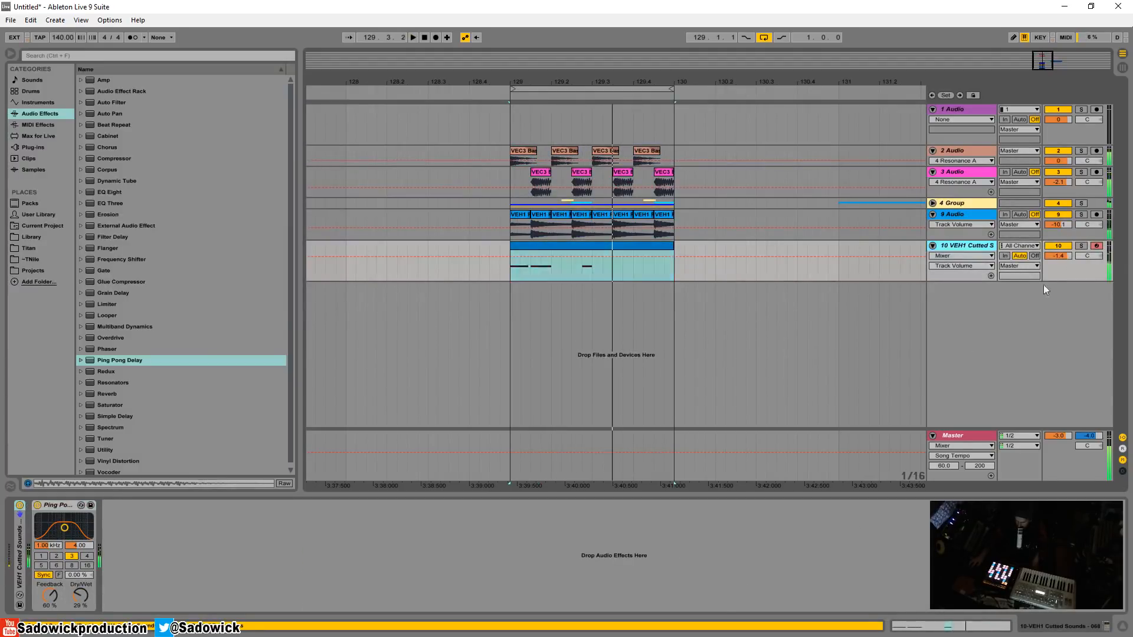
right_click(1043, 293)
click(1037, 314)
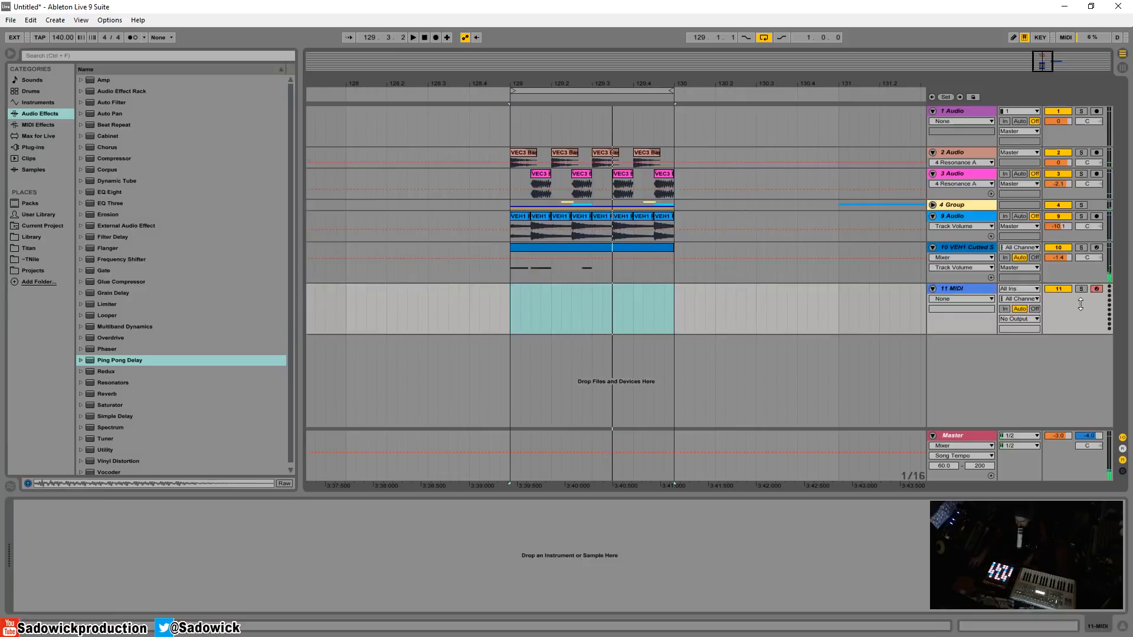
key(ctrl+z)
Audition VEH1 Cutted Sounds samples from the library and place 084 on a new audio track at 129.3.3, lowering its volume to -11.7
click(29, 238)
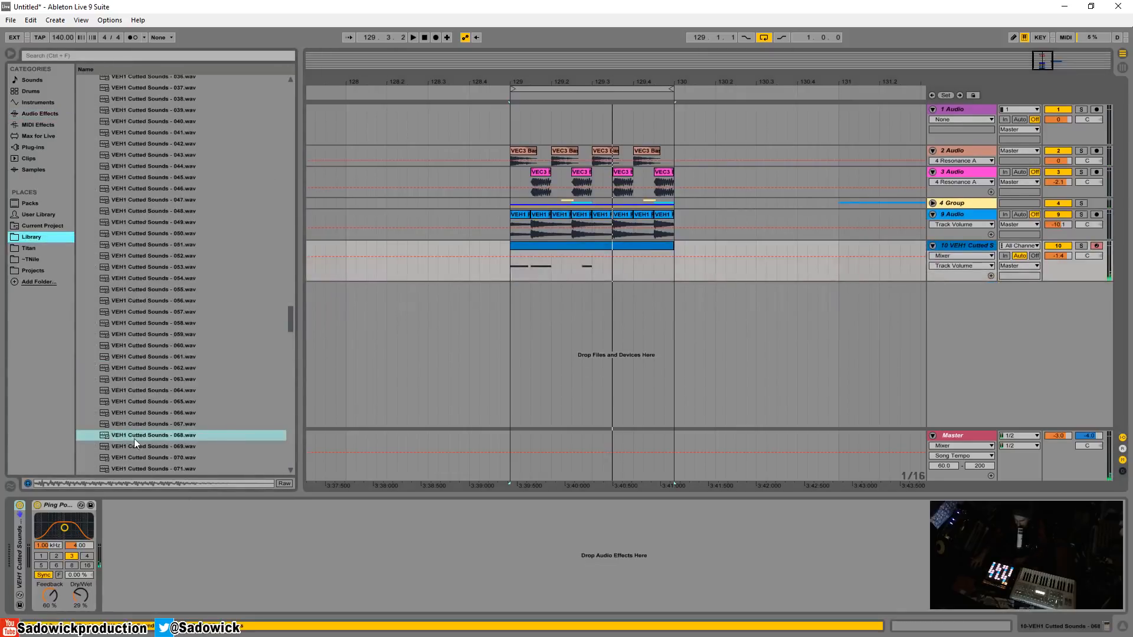
scroll(133, 438, down, 4)
click(169, 393)
key(Down)
key(Down)
key(Down)
key(Down)
key(Down)
key(Down)
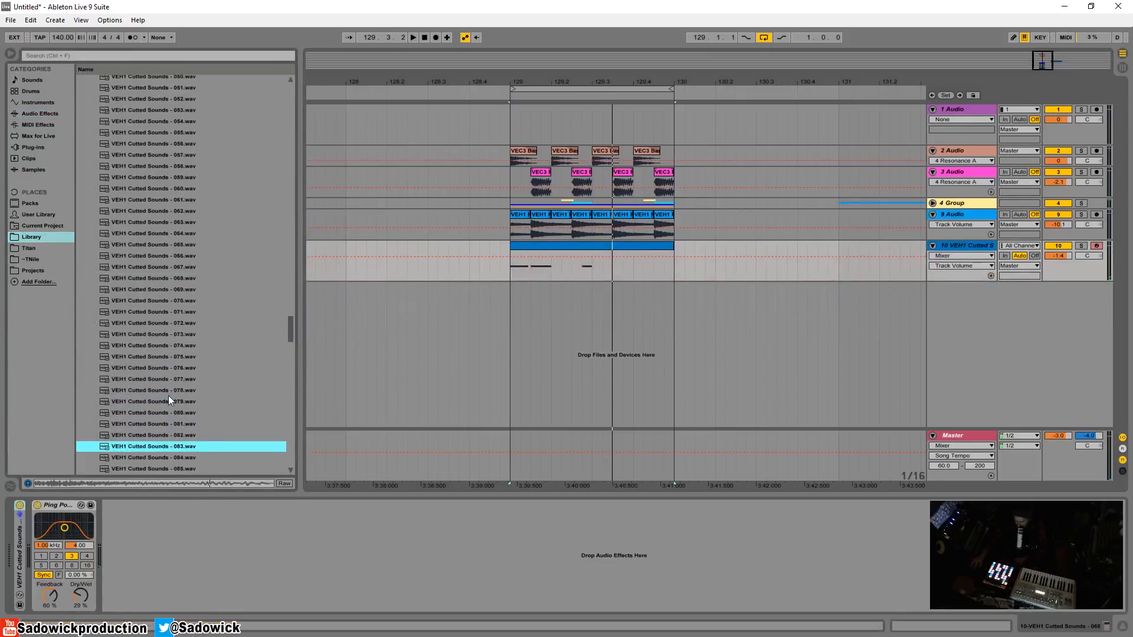
drag(165, 458, 613, 295)
key(space)
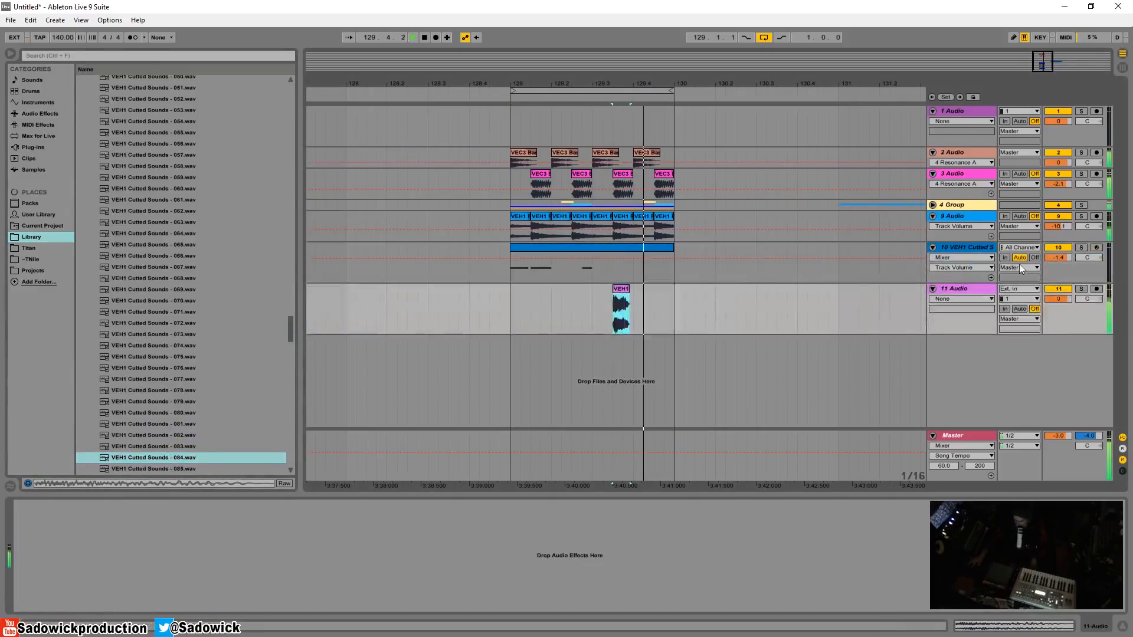
mouse_move(1064, 299)
mouse_down()
mouse_move(1064, 319)
mouse_move(1059, 308)
mouse_up()
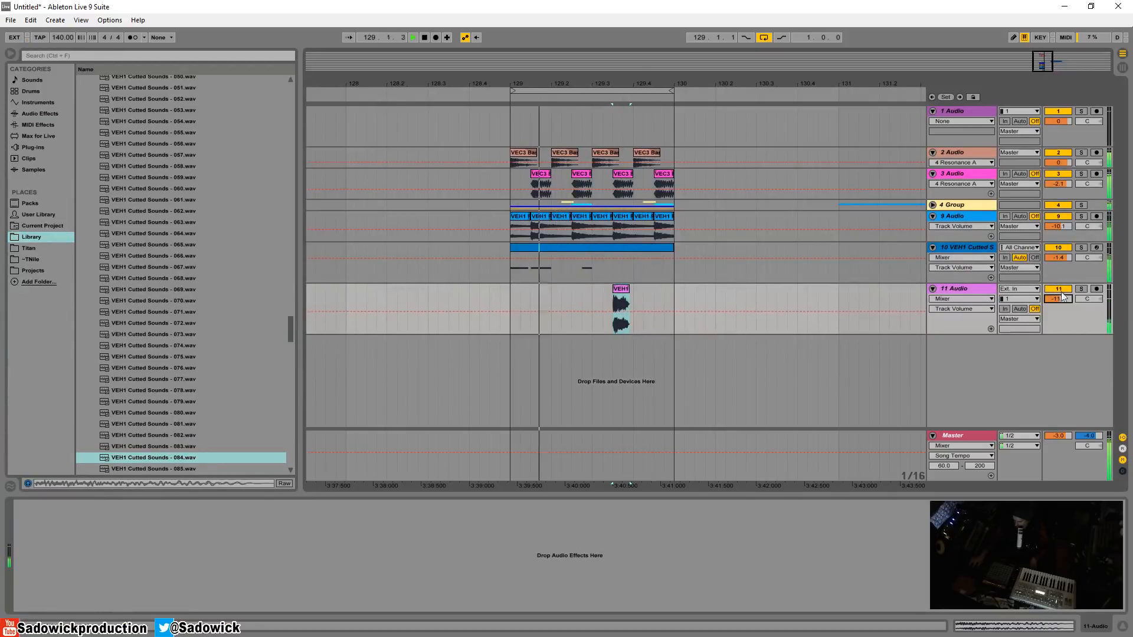
Replace the sample clip with VEH1 Cutted Sounds 085, trim it to end at bar 130 and set its track volume to -8.8
click(175, 468)
drag(172, 458, 618, 295)
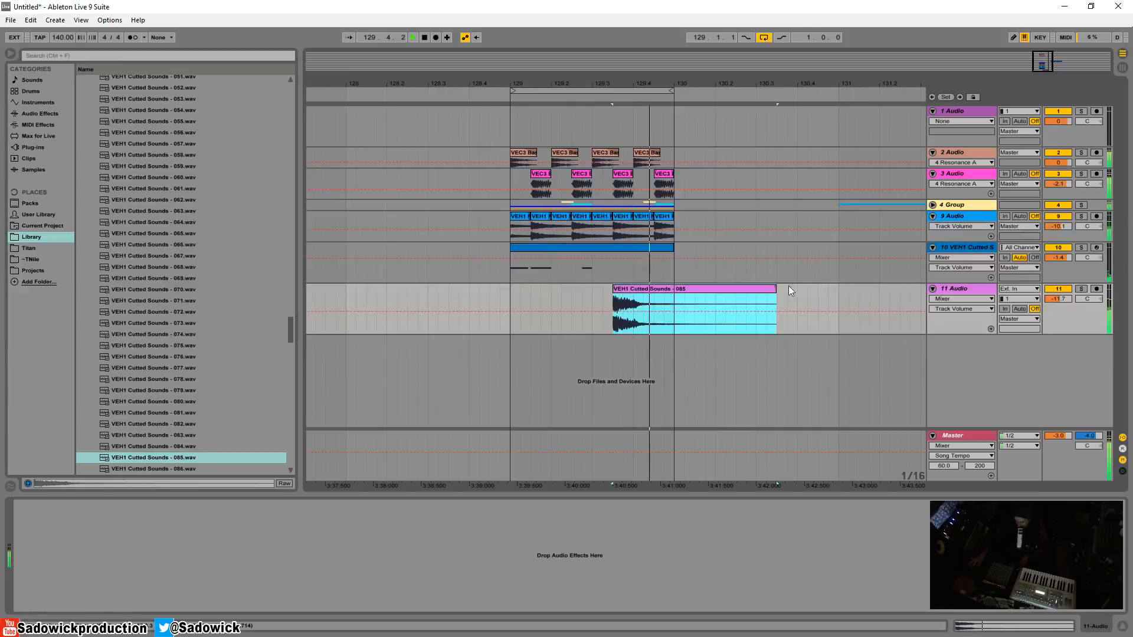
drag(776, 302, 678, 304)
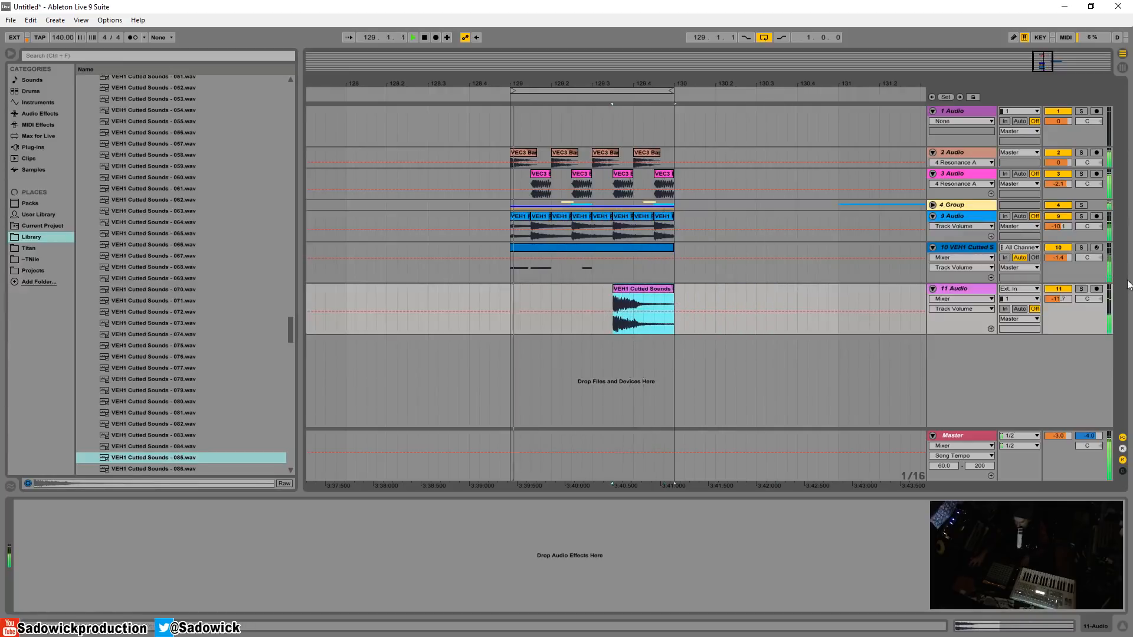
drag(1053, 300, 1044, 270)
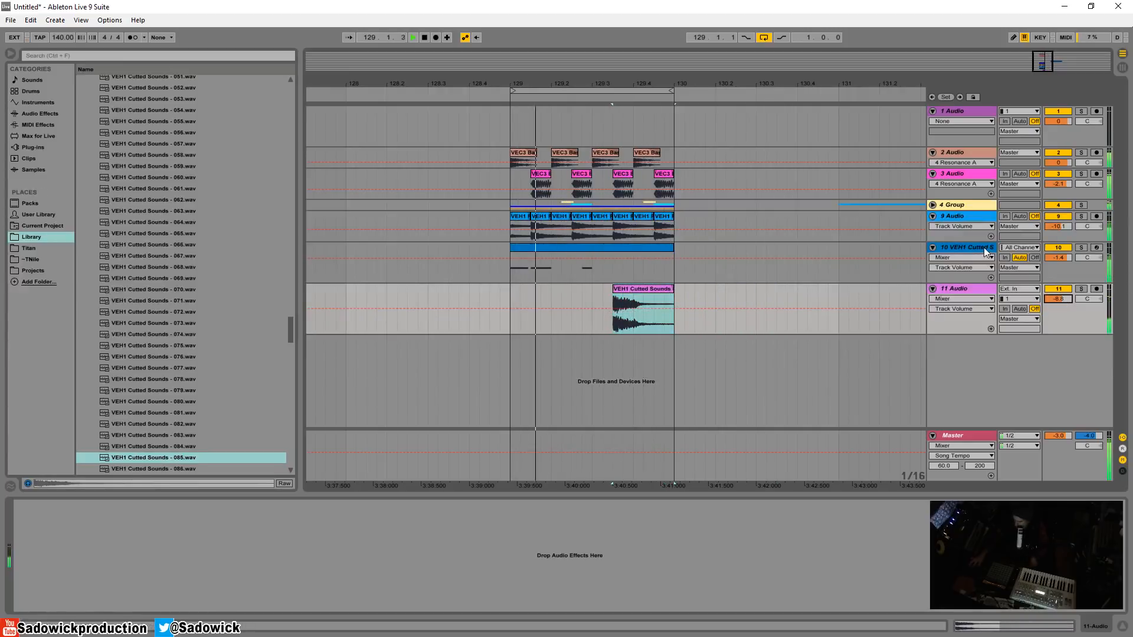
Group the VEH1 Cutted Sounds MIDI track with the 11 Audio track and mute the MIDI track
right_click(977, 286)
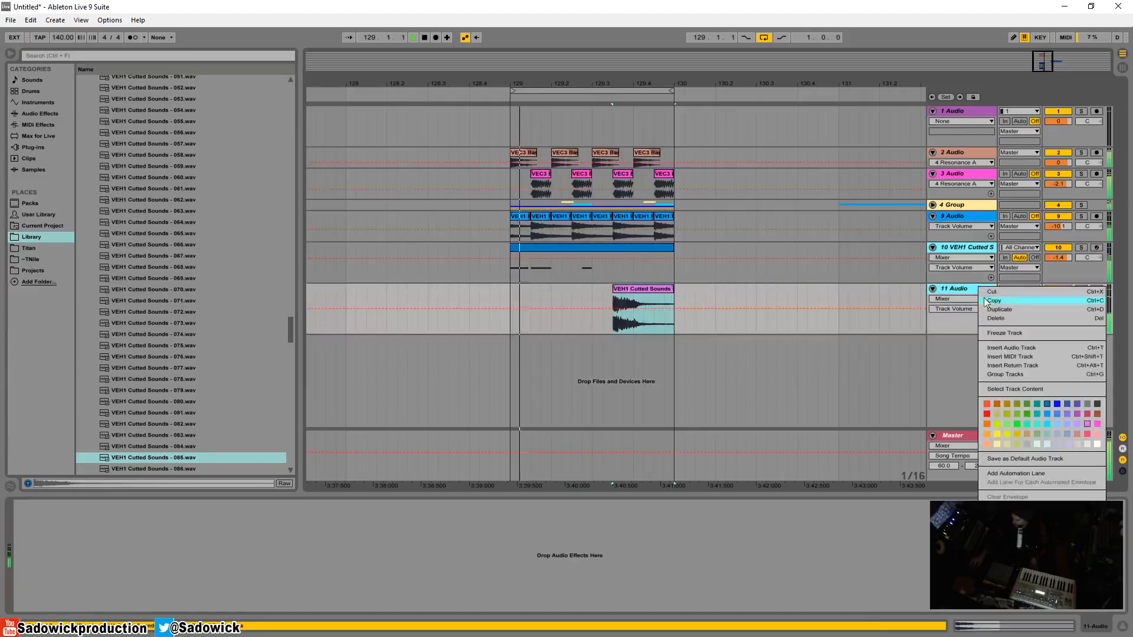
click(1006, 374)
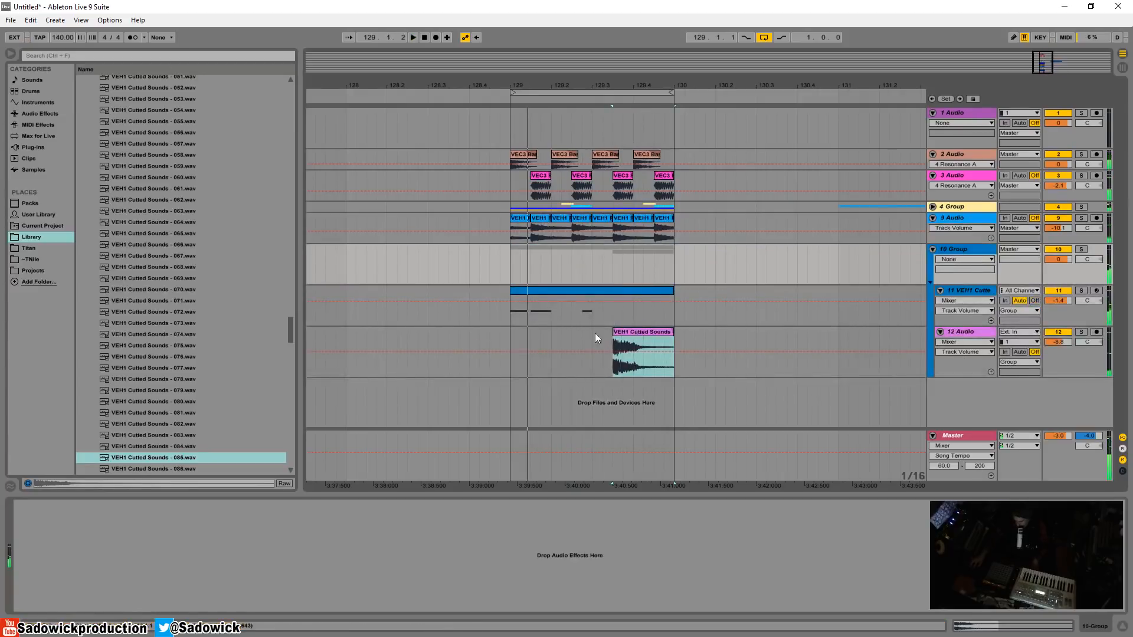
click(1058, 290)
Copy the 085 sample clip to two beats earlier on its track, at 129.1.3, and play back the loop
drag(587, 339, 673, 335)
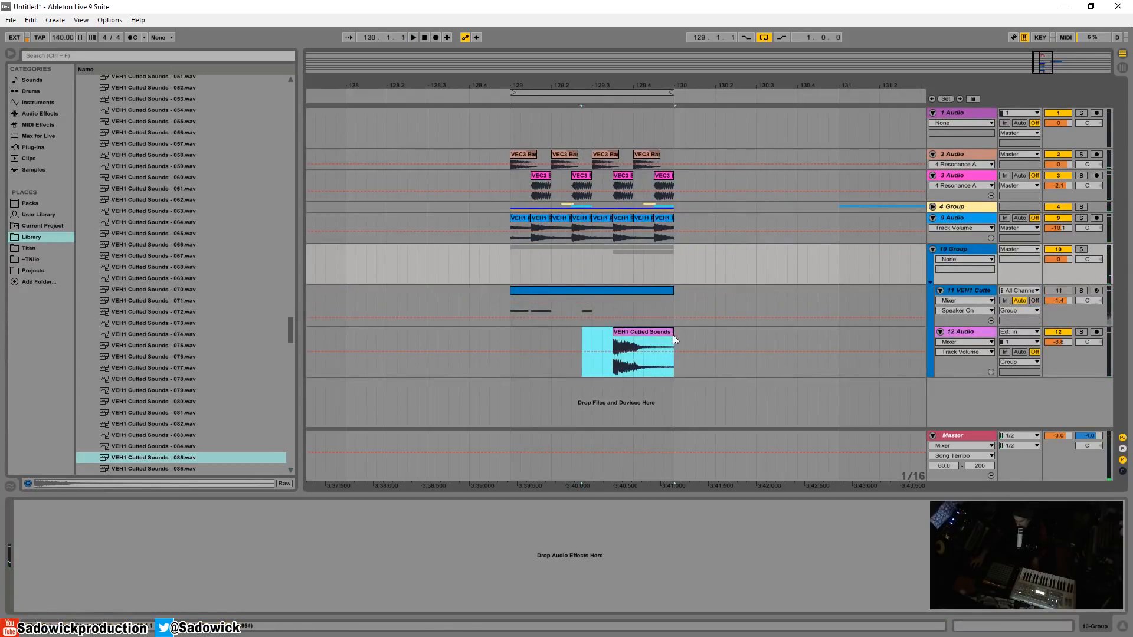
key(ctrl+c)
click(503, 340)
key(ctrl+v)
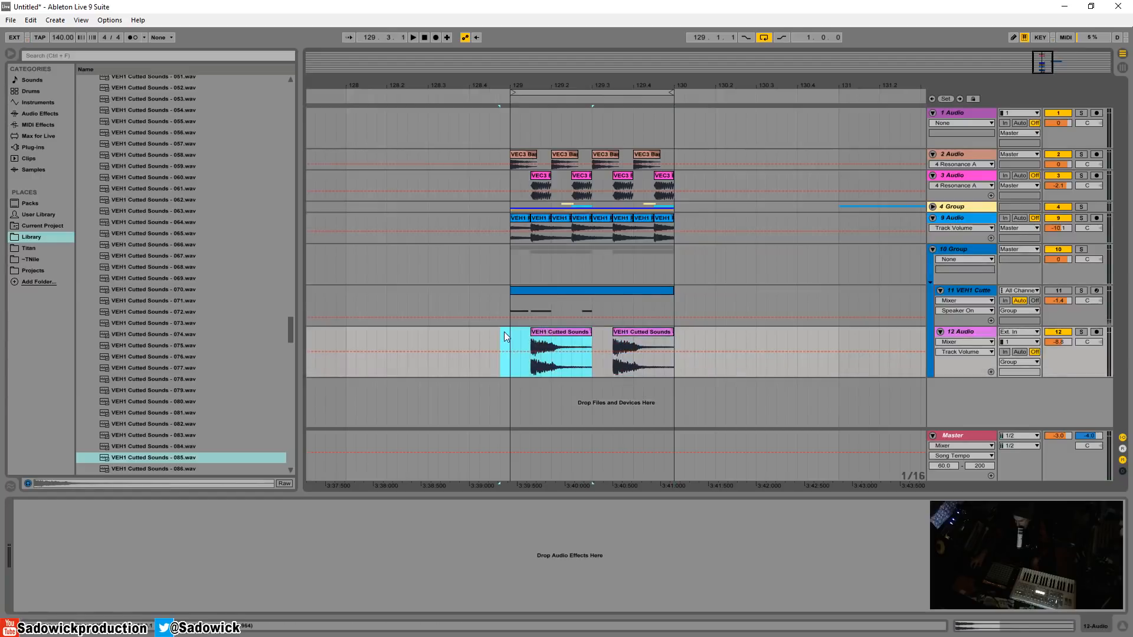
click(512, 335)
key(space)
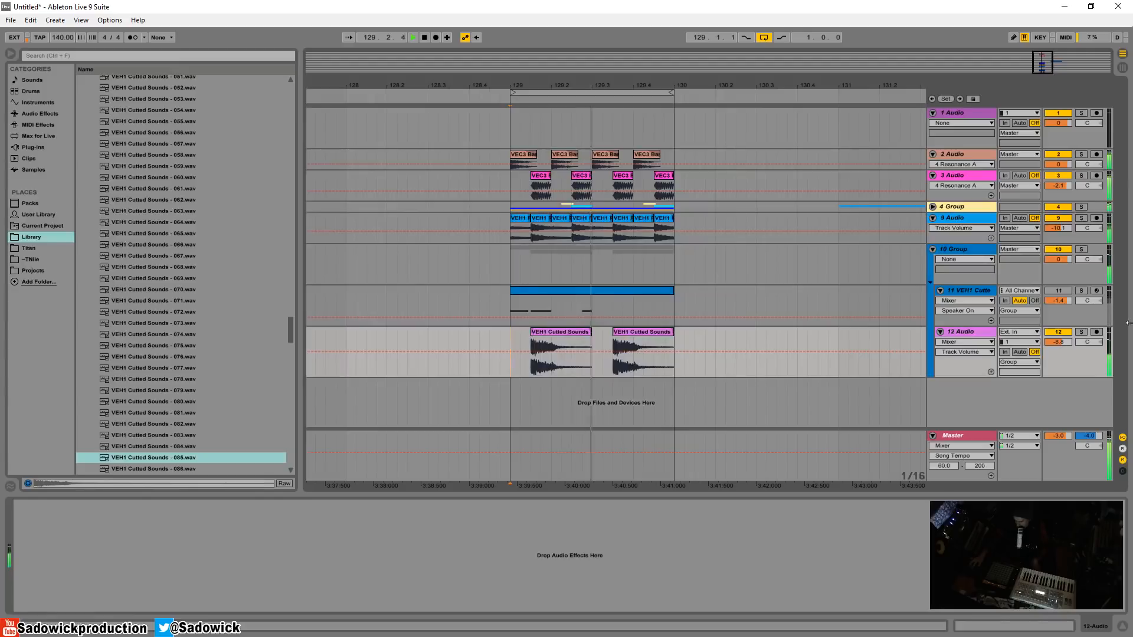
Raise the 085 sample track's volume to -7.7 and remove the VEH1 Cutted Sounds MIDI track from the group
drag(1064, 341, 1065, 335)
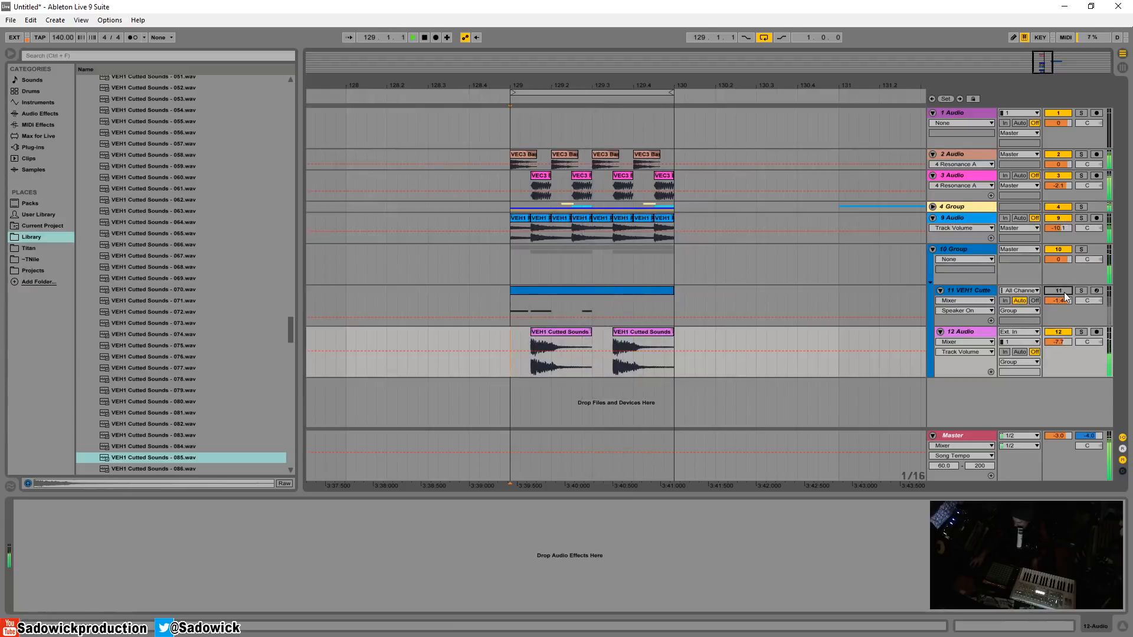
right_click(971, 288)
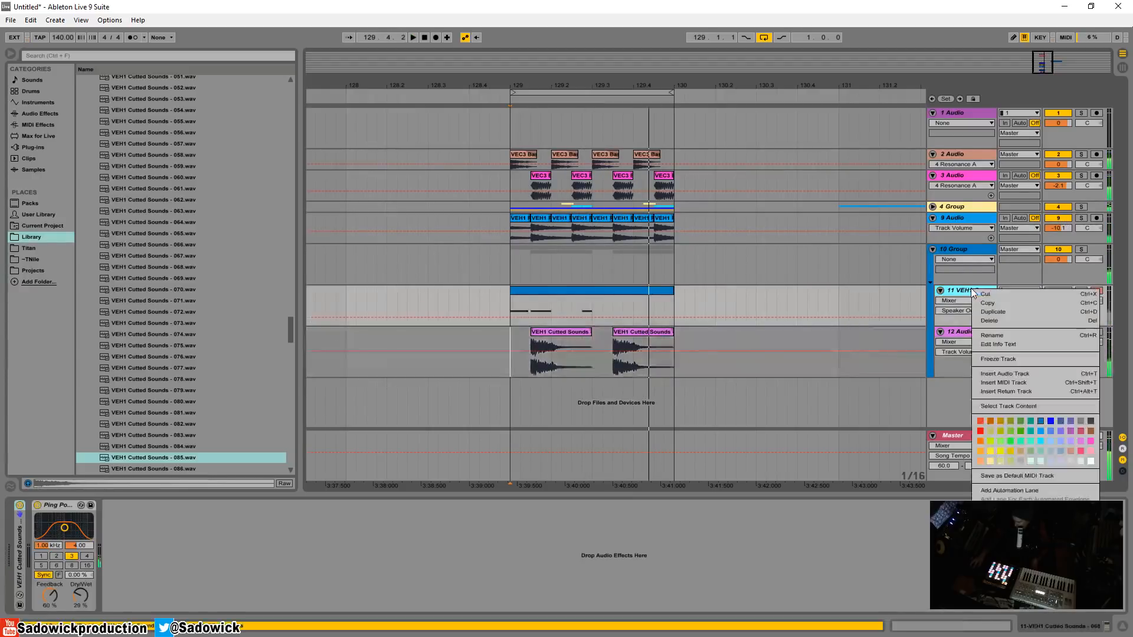
click(982, 295)
Audition more library samples, try VEH1 Cutted Sounds 092 on a new audio track at bar 129, and delete that track
scroll(168, 336, down, 5)
click(128, 334)
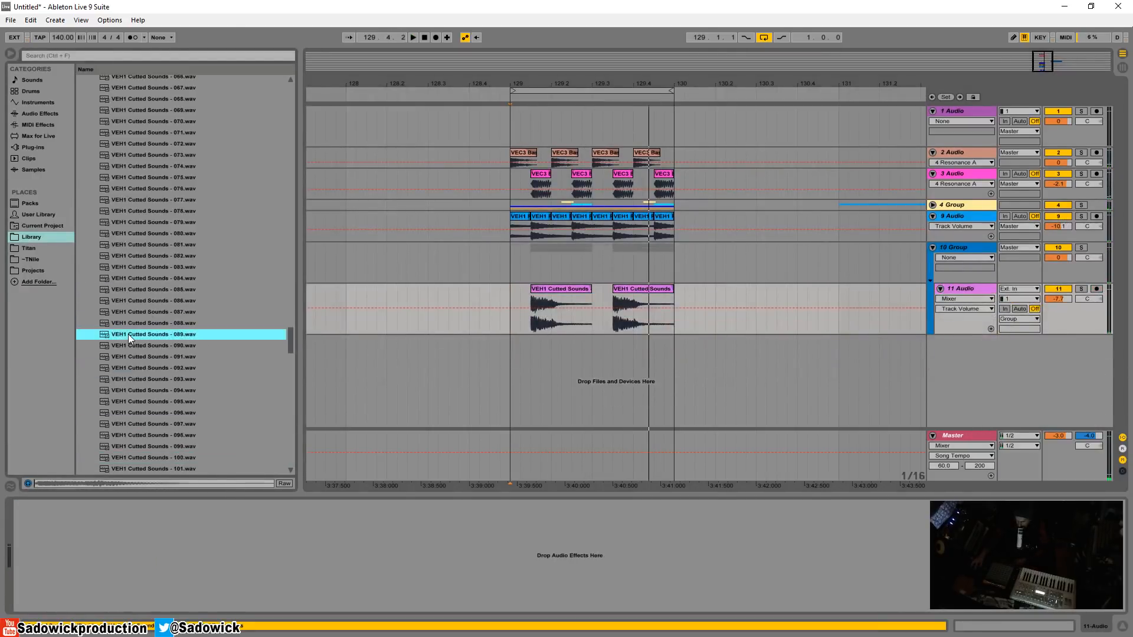
key(Down)
key(Down)
key(Down)
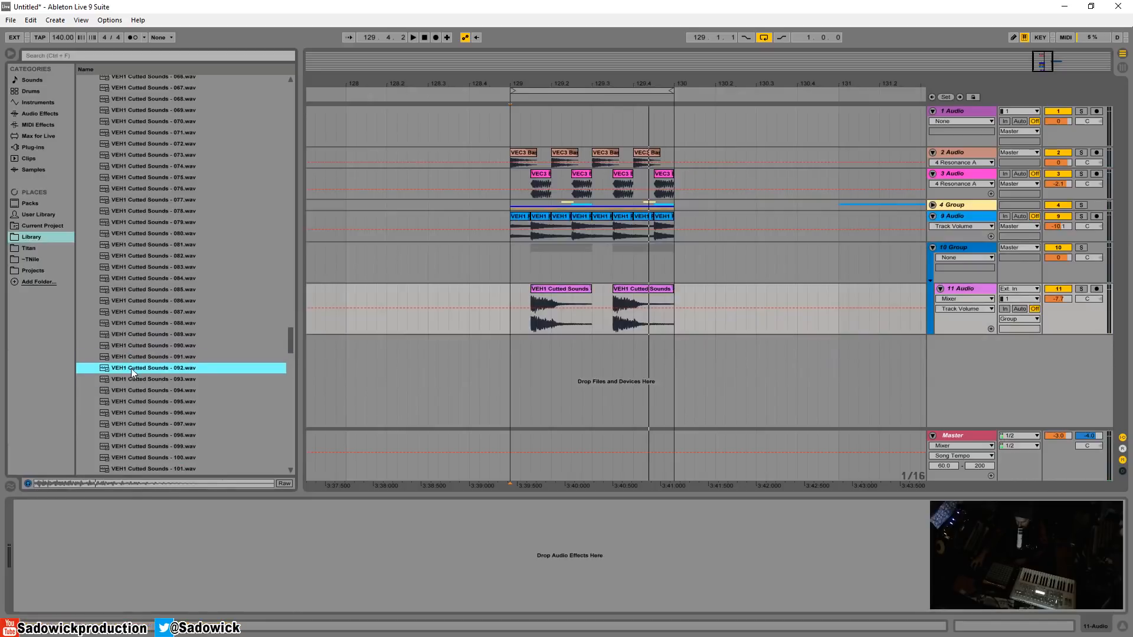
drag(131, 368, 508, 345)
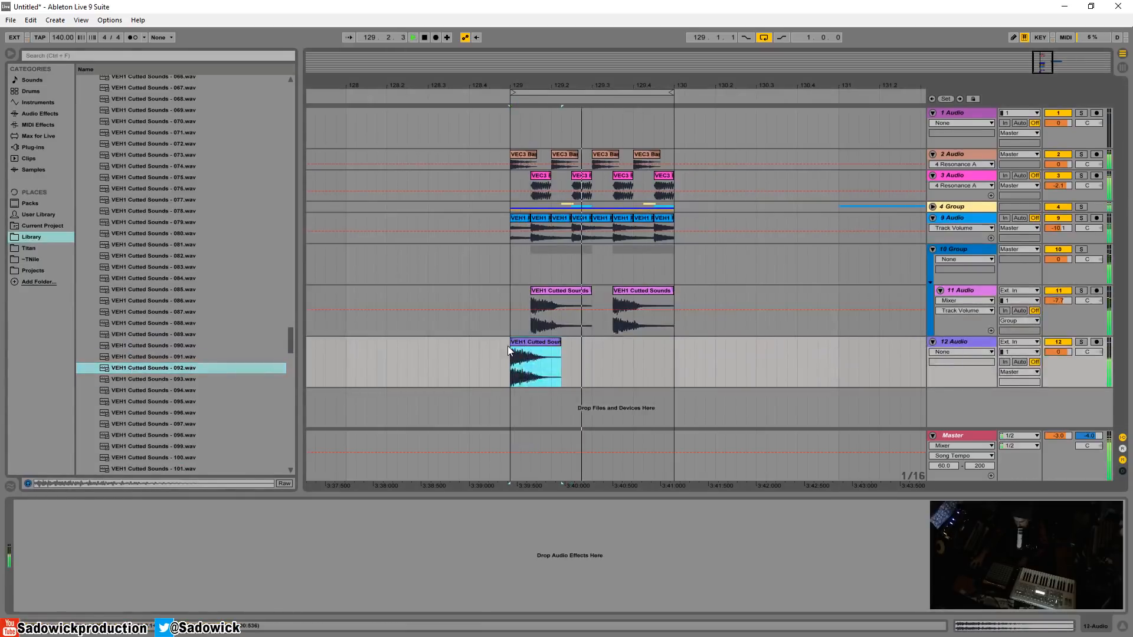
click(1086, 370)
key(Delete)
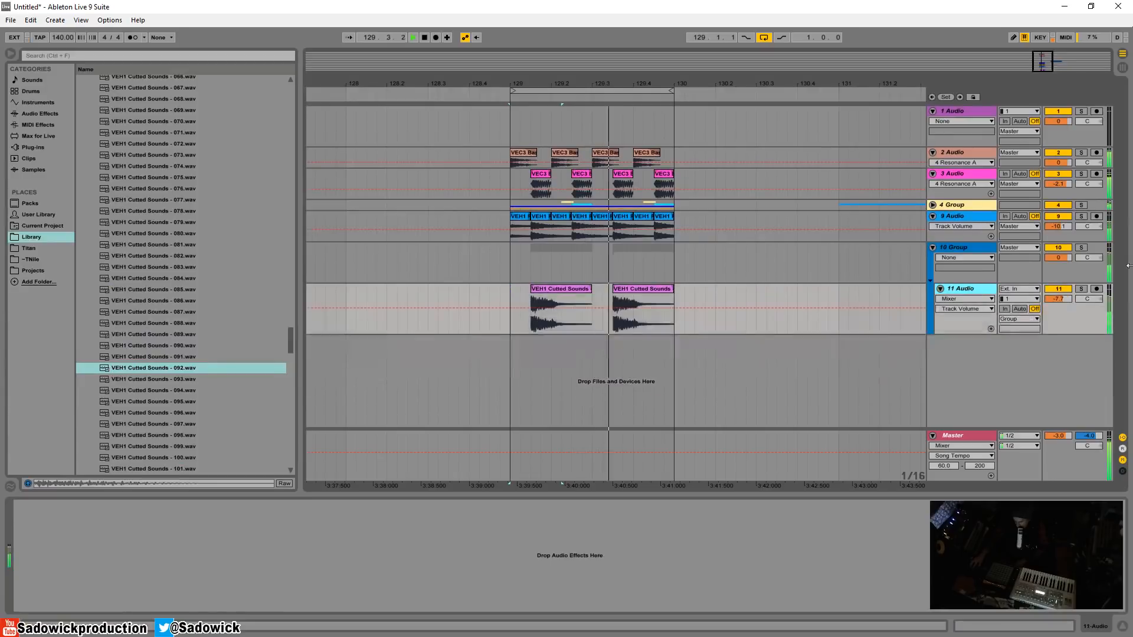
Clear the arrangement by deleting every track except the empty 1 Audio track
click(1090, 269)
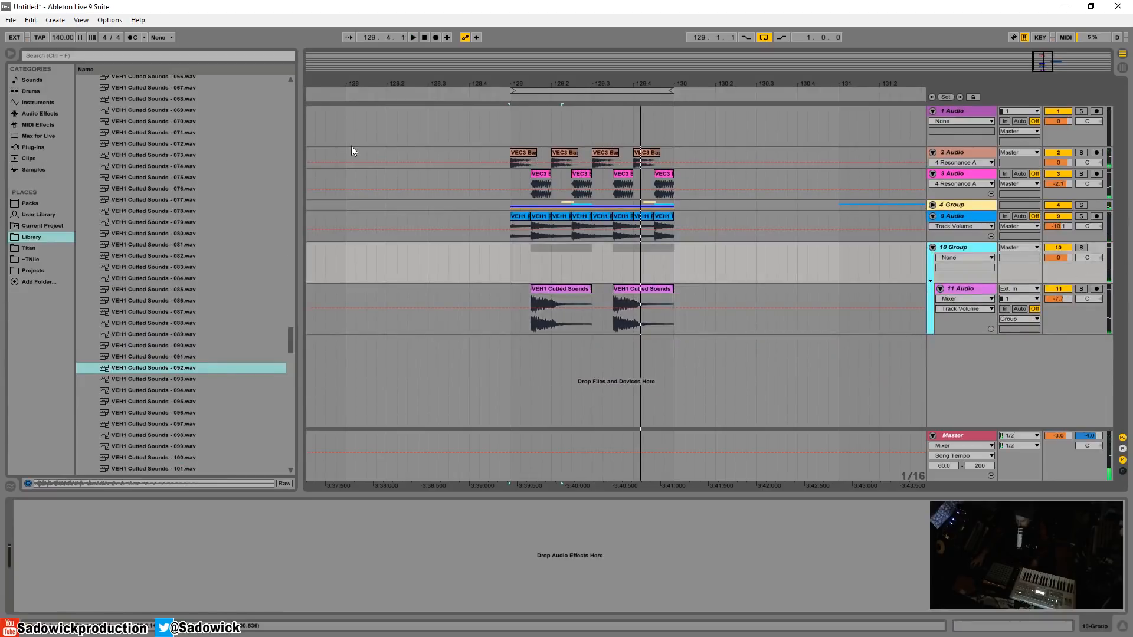
drag(856, 82, 812, 62)
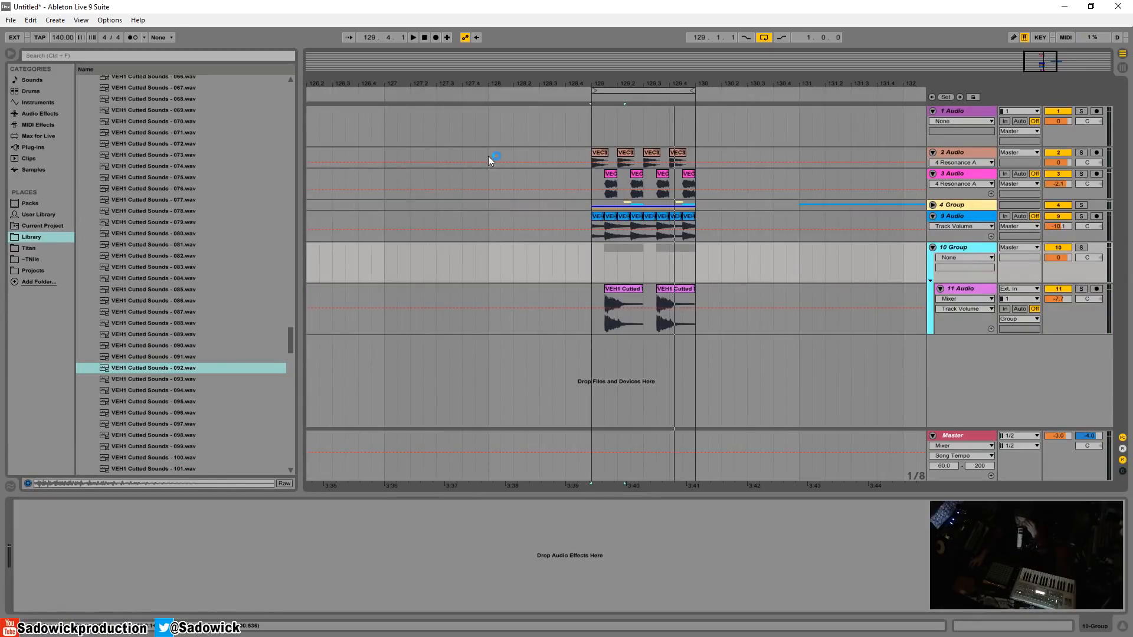
click(13, 21)
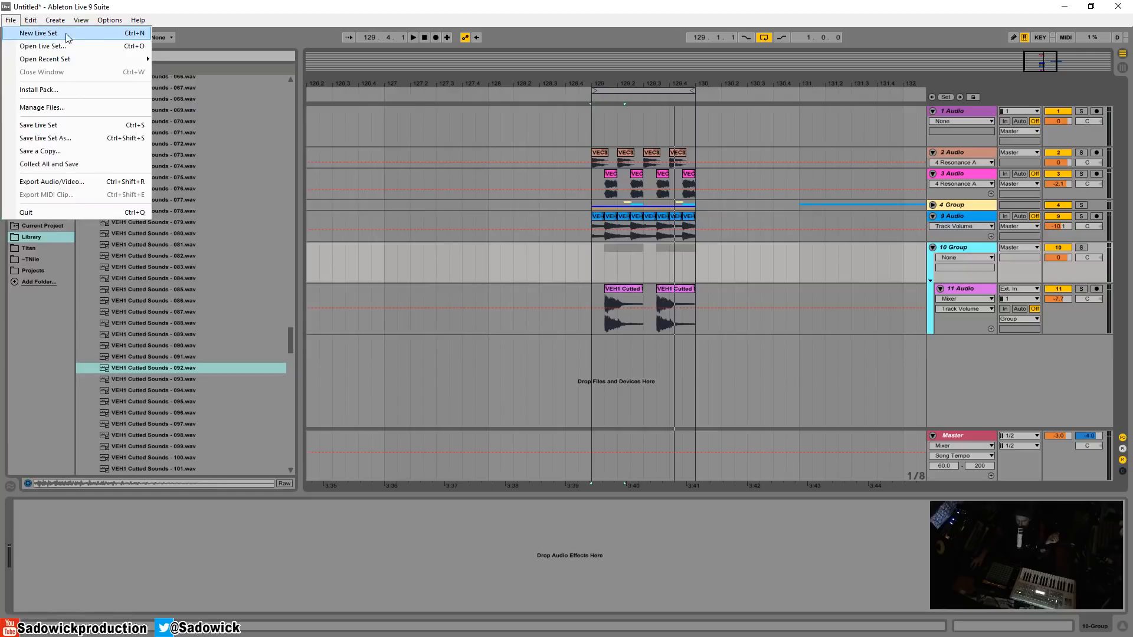
click(959, 216)
click(961, 246)
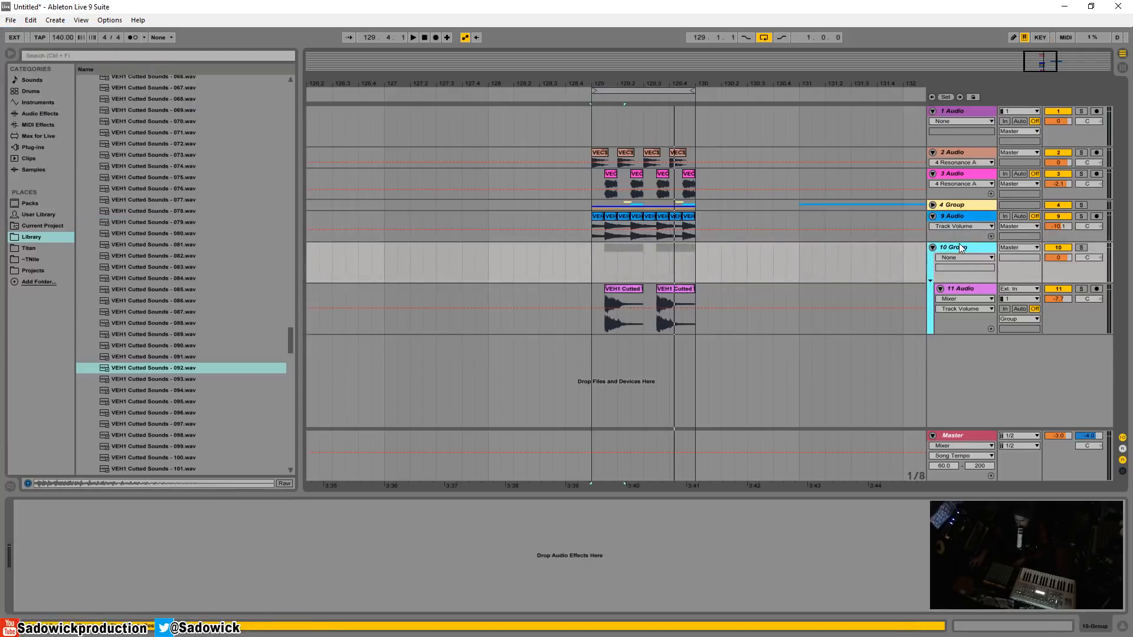
key(Delete)
key(Delete)
key(Delete)
key(Delete)
key(Delete)
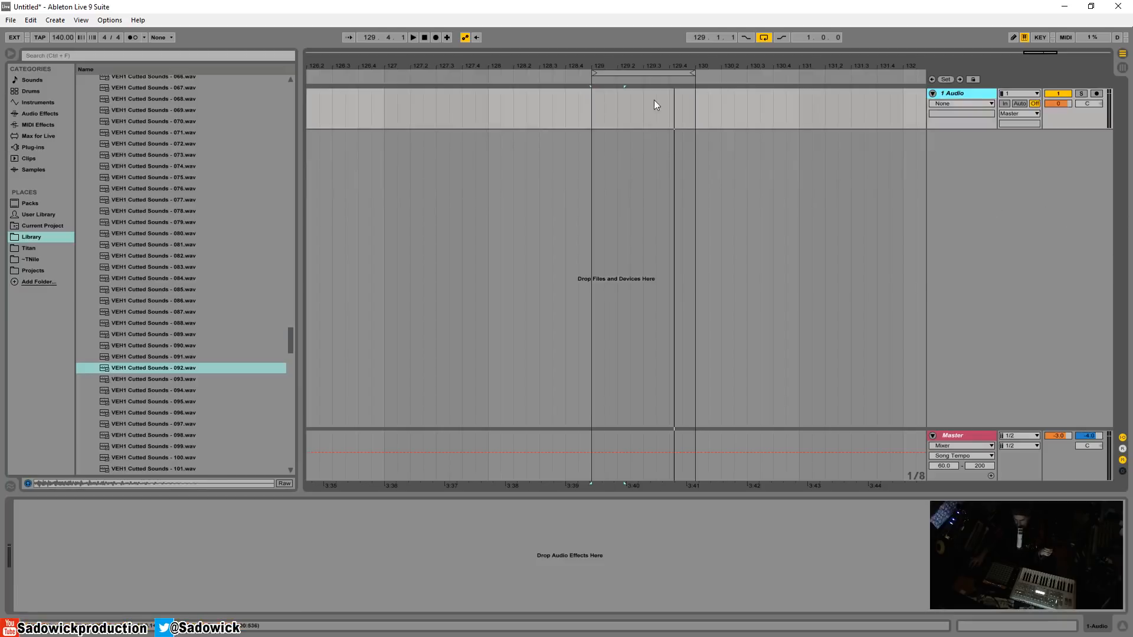
Move the one-bar loop one bar earlier so it starts at 128.1.1
drag(644, 67, 575, 94)
key(space)
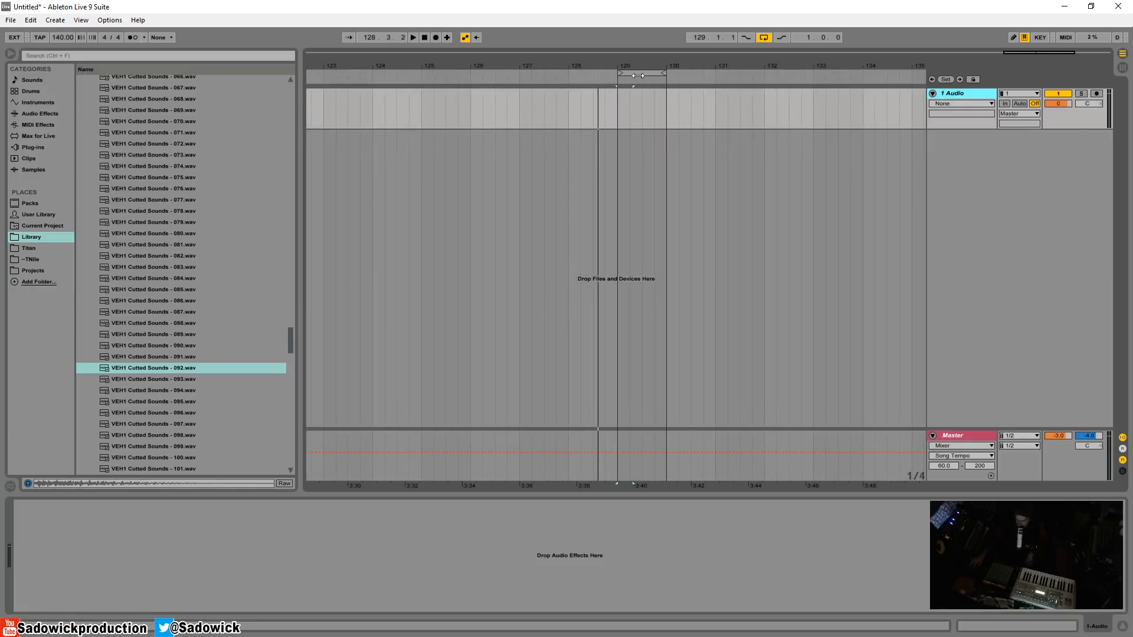
drag(644, 73, 595, 73)
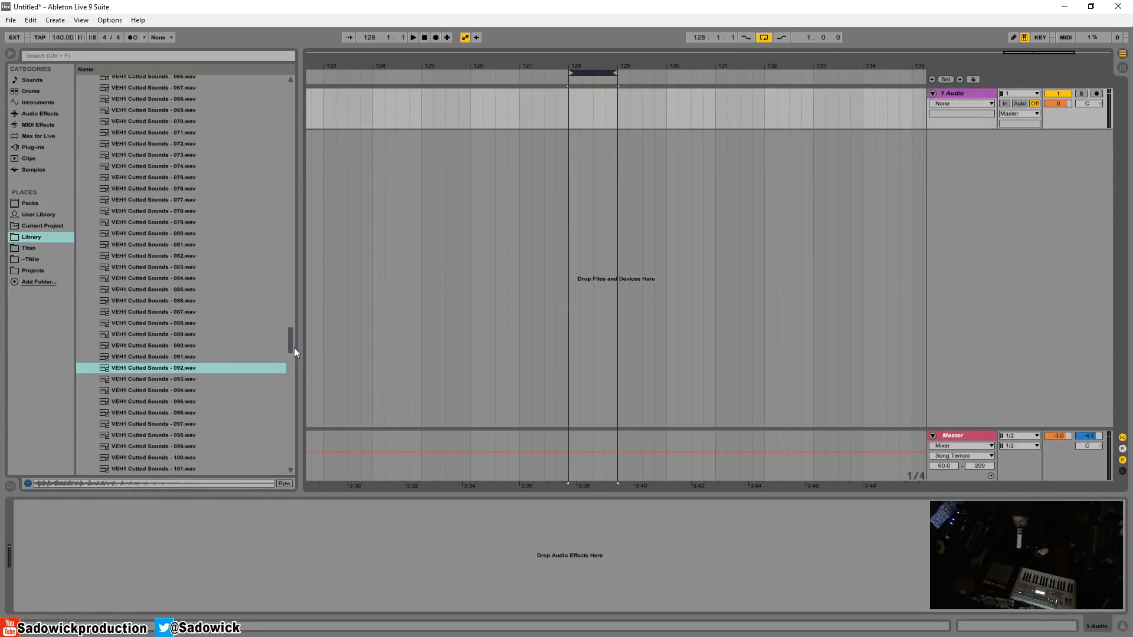
Collapse the Vengeance - Essential House 1 folder and preview THELMA HOUSTON-DON'T LEAVE ME THIS WAY.mp3 at the end of the Library
drag(292, 342, 291, 277)
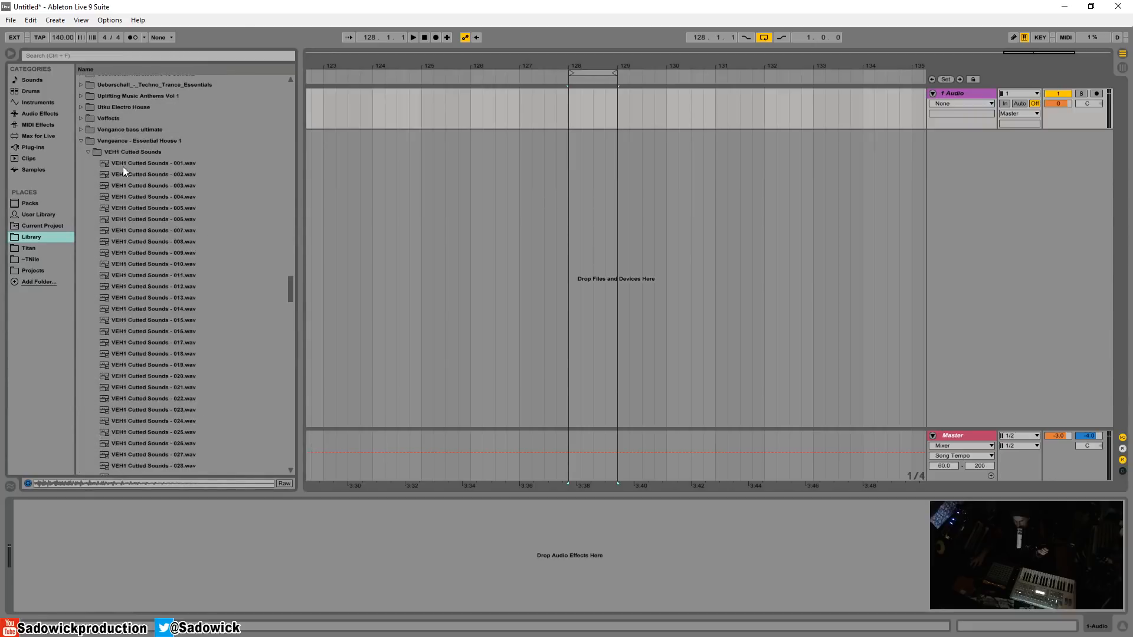
click(81, 140)
scroll(158, 296, down, 1)
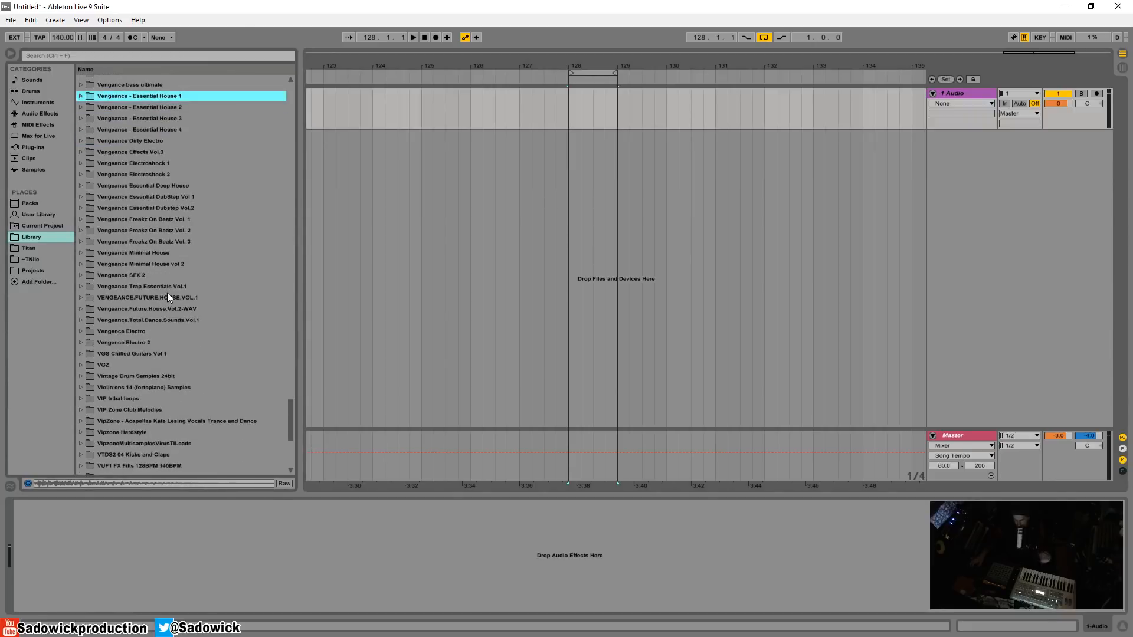
scroll(189, 316, down, 5)
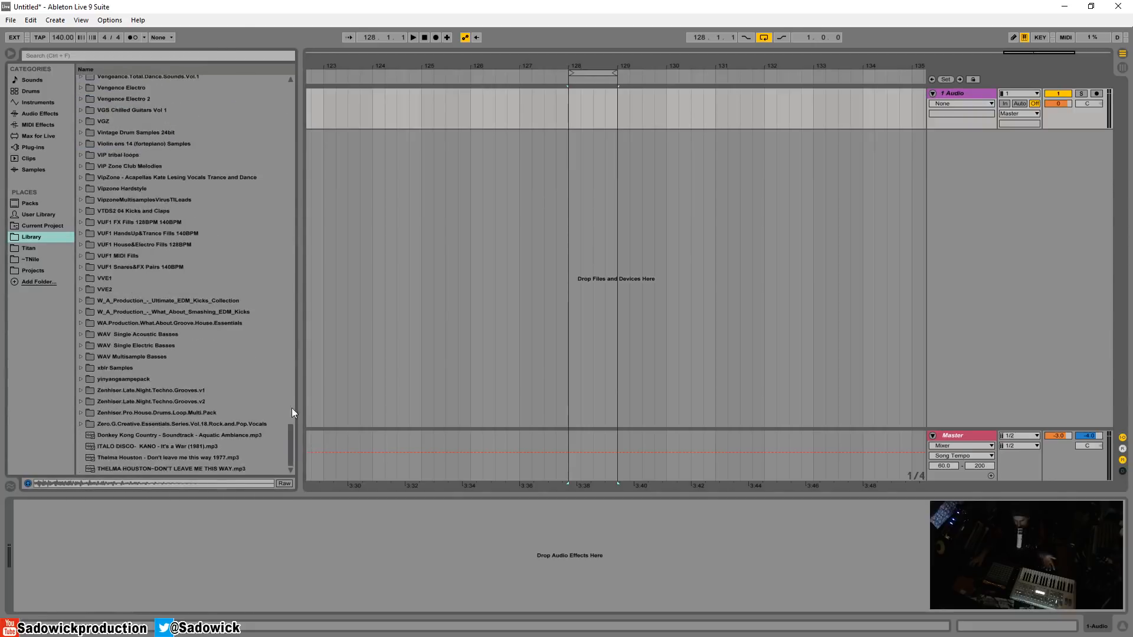
mouse_move(288, 453)
mouse_down()
mouse_move(289, 401)
mouse_move(290, 463)
mouse_up()
click(176, 469)
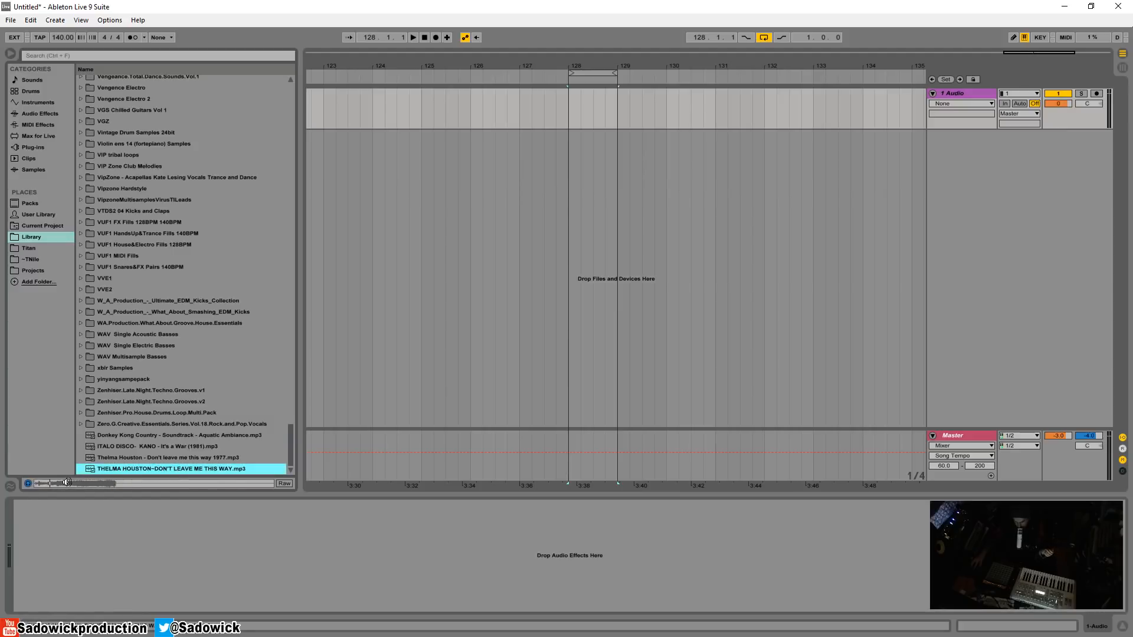
Place THELMA HOUSTON-DON'T LEAVE ME THIS WAY.mp3 on a new audio track and loop the two beats from 145.1.1
drag(161, 470, 568, 210)
drag(663, 68, 574, 126)
key(space)
mouse_move(556, 67)
mouse_down()
mouse_move(556, 118)
mouse_move(556, 73)
mouse_move(583, 75)
mouse_move(544, 80)
mouse_up()
key(space)
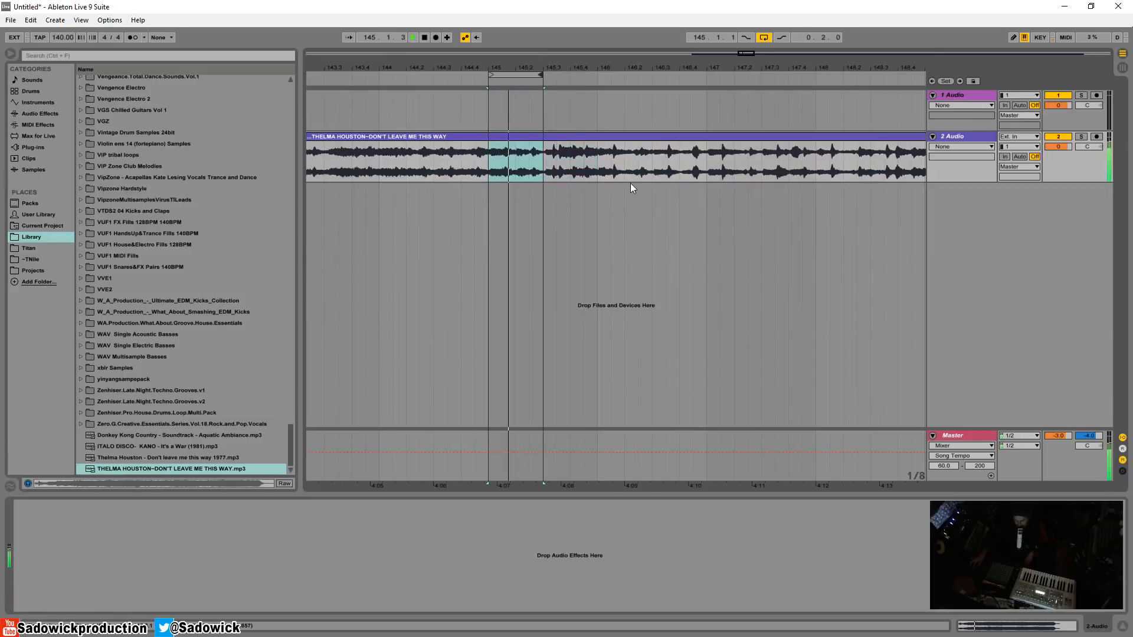
drag(498, 68, 497, 106)
key(space)
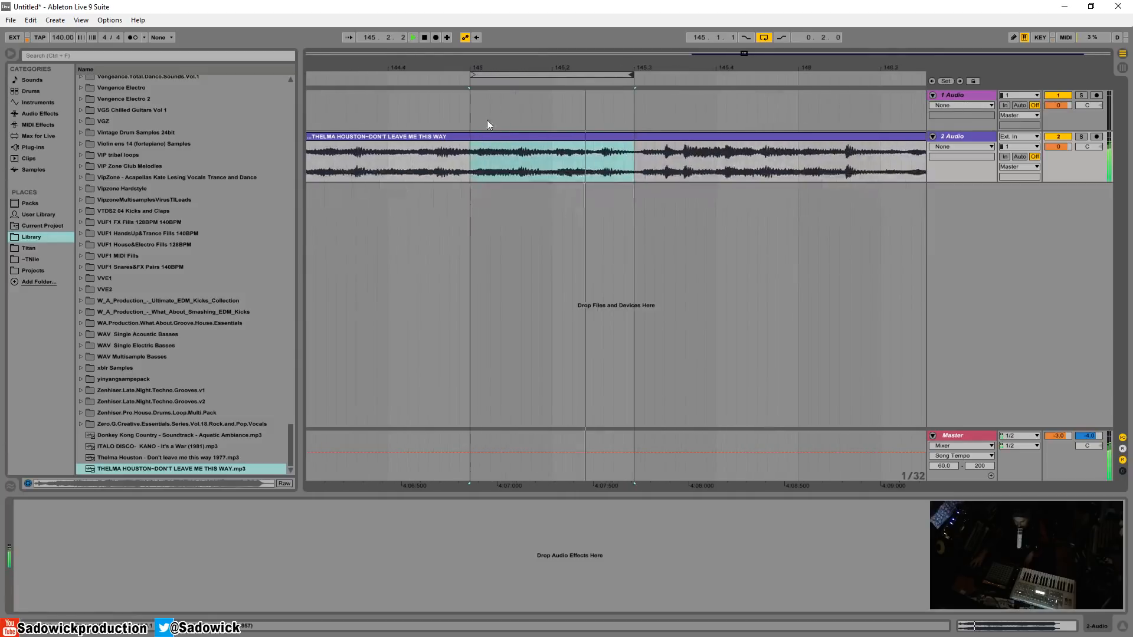
Delete the song audio before and after the loop, keeping only the two-beat clip from 145.1 to 145.3
drag(470, 157, 419, 158)
key(Delete)
drag(639, 162, 763, 158)
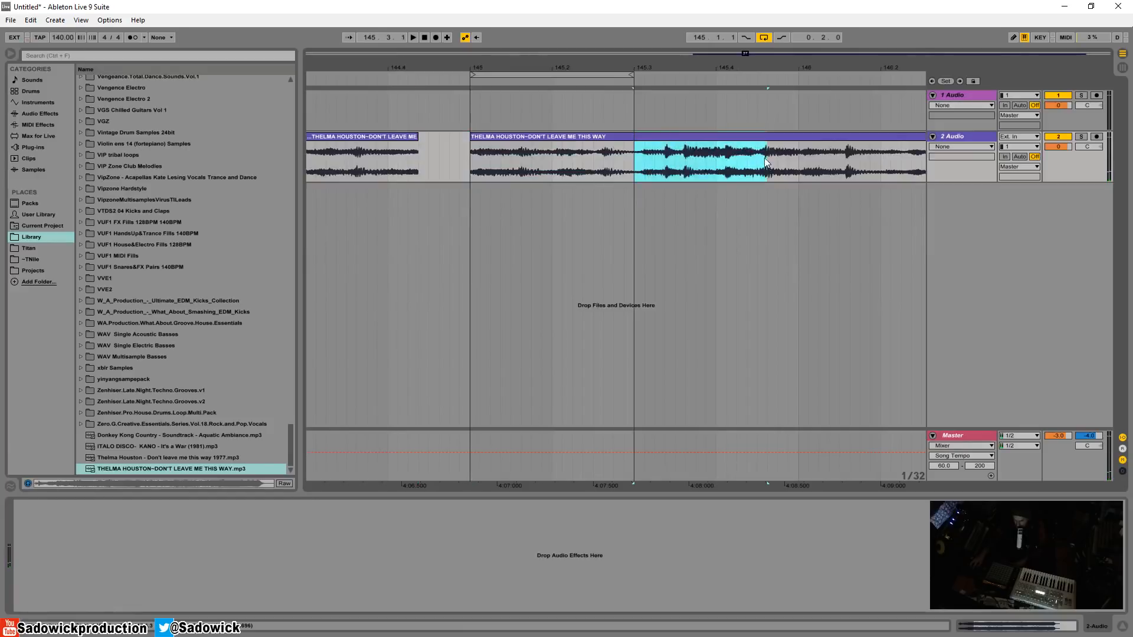
key(Delete)
click(381, 134)
key(Delete)
click(823, 136)
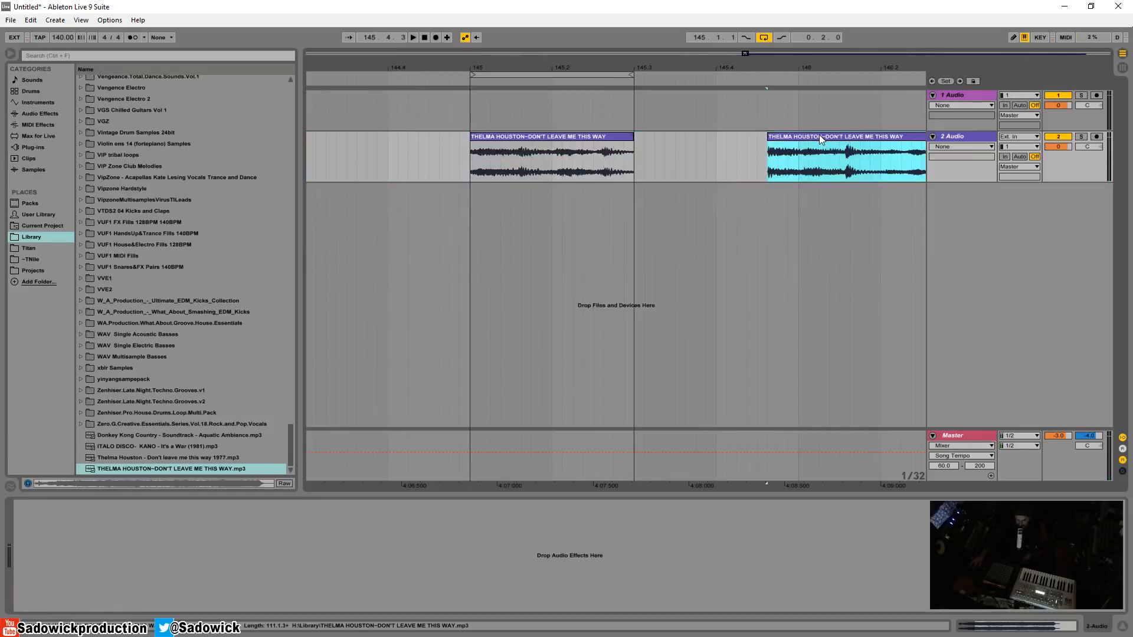
key(Delete)
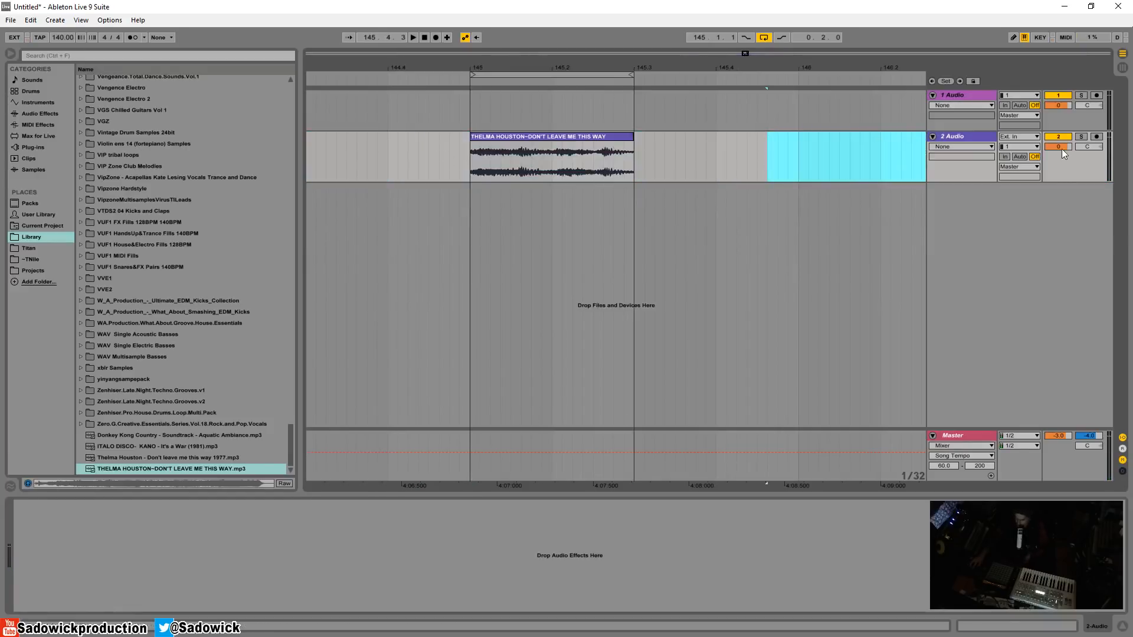
Open the two-beat clip's sample and add warp markers at 18 and 18.3, pulling the audio slightly earlier onto the grid
drag(1065, 181, 1056, 223)
double_click(536, 137)
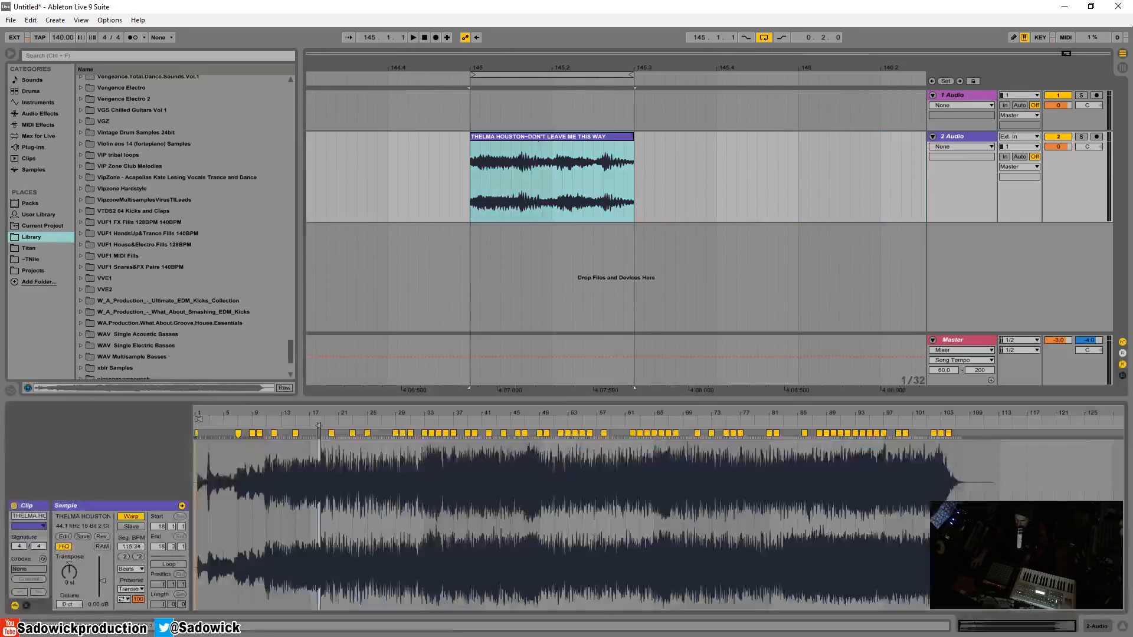
drag(315, 412, 328, 401)
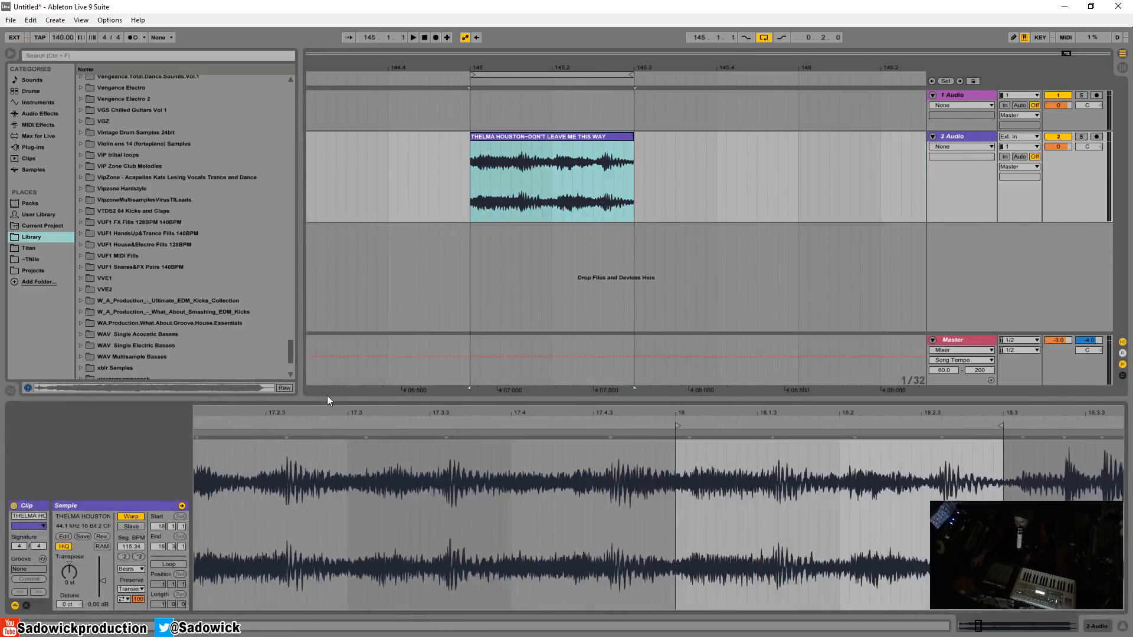
drag(689, 435, 677, 434)
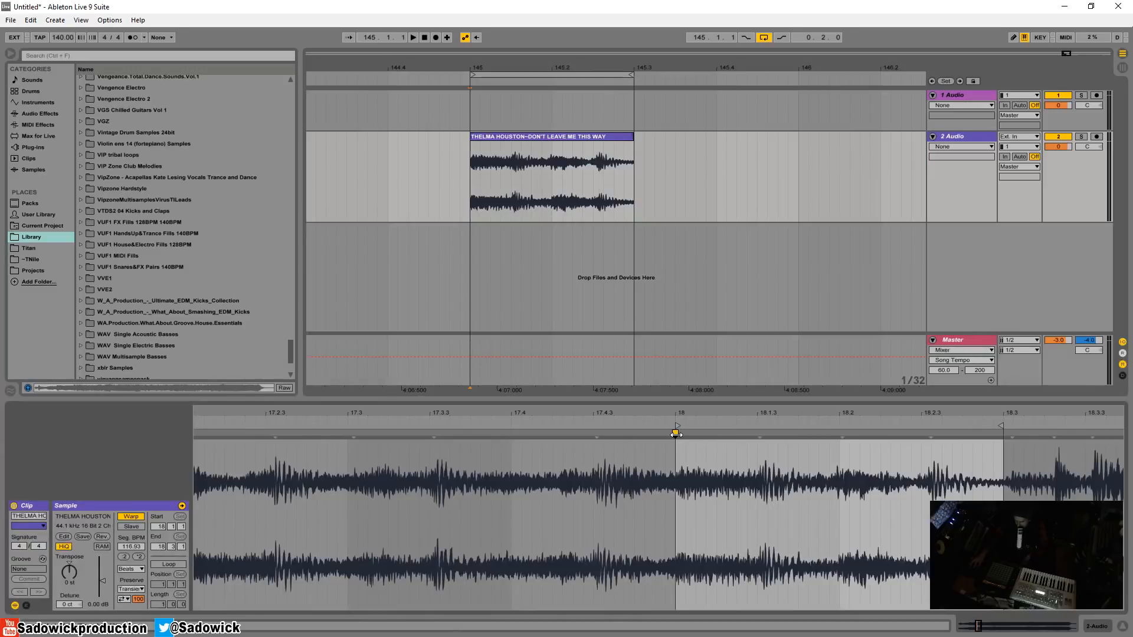
drag(1011, 435, 1000, 435)
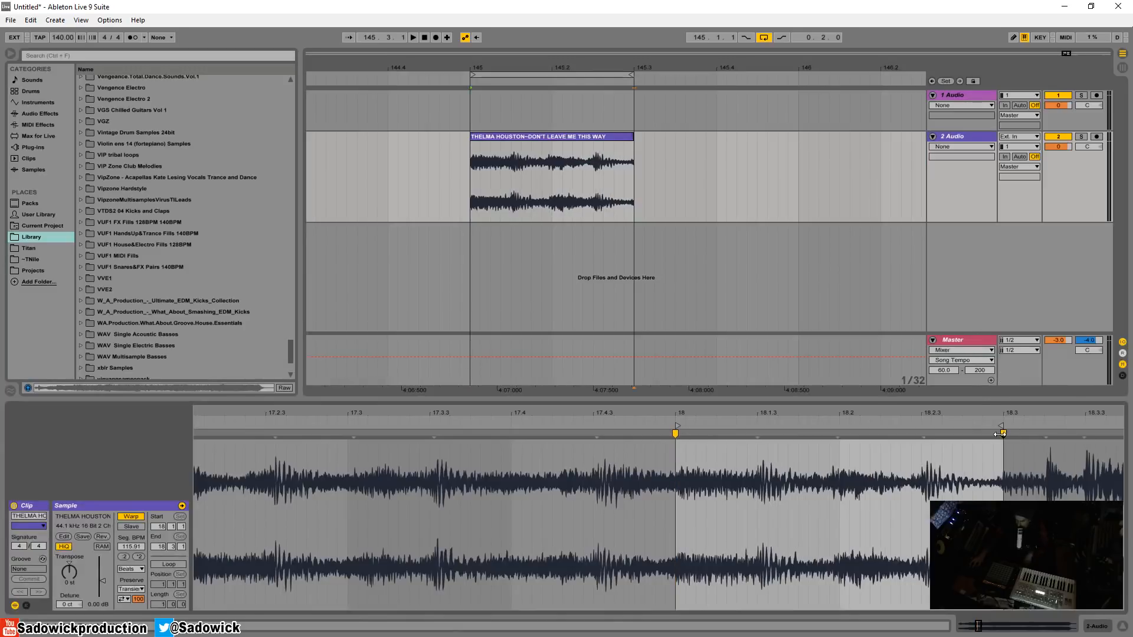
Set the playing clip's warp mode to Re-Pitch and the song tempo to 126 BPM
key(space)
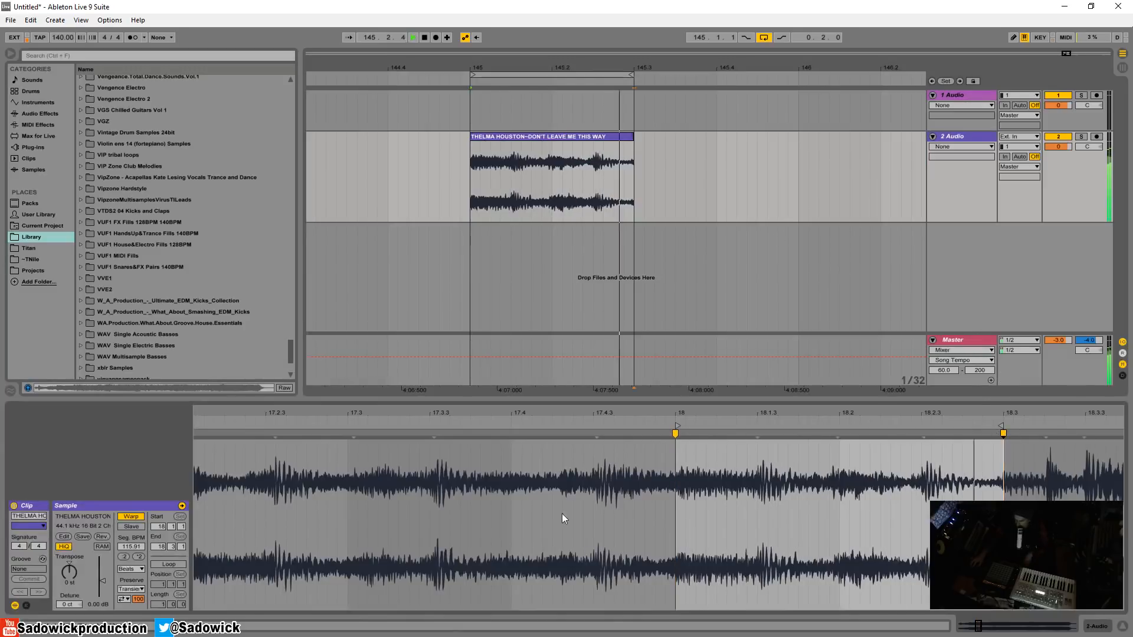
click(130, 569)
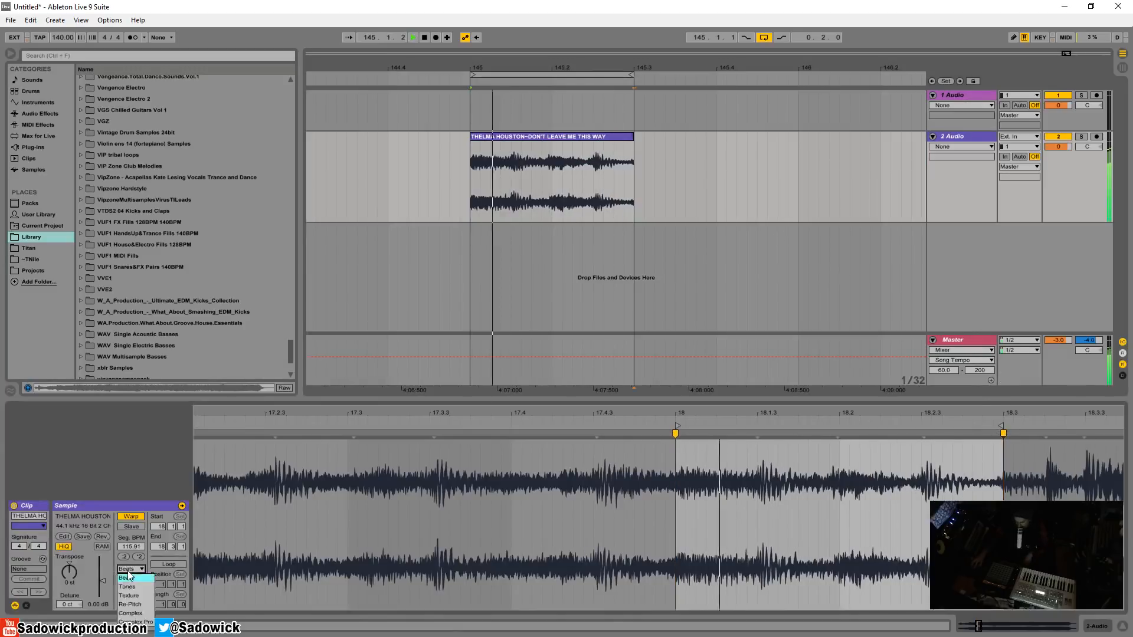
click(130, 604)
drag(64, 39, 63, 56)
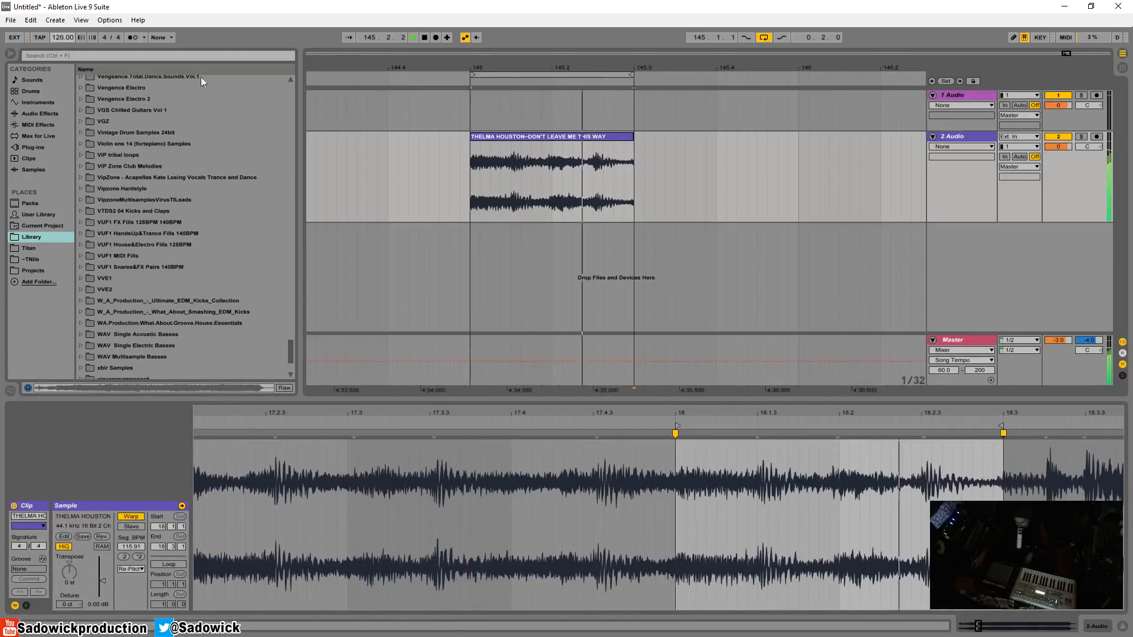
click(1058, 146)
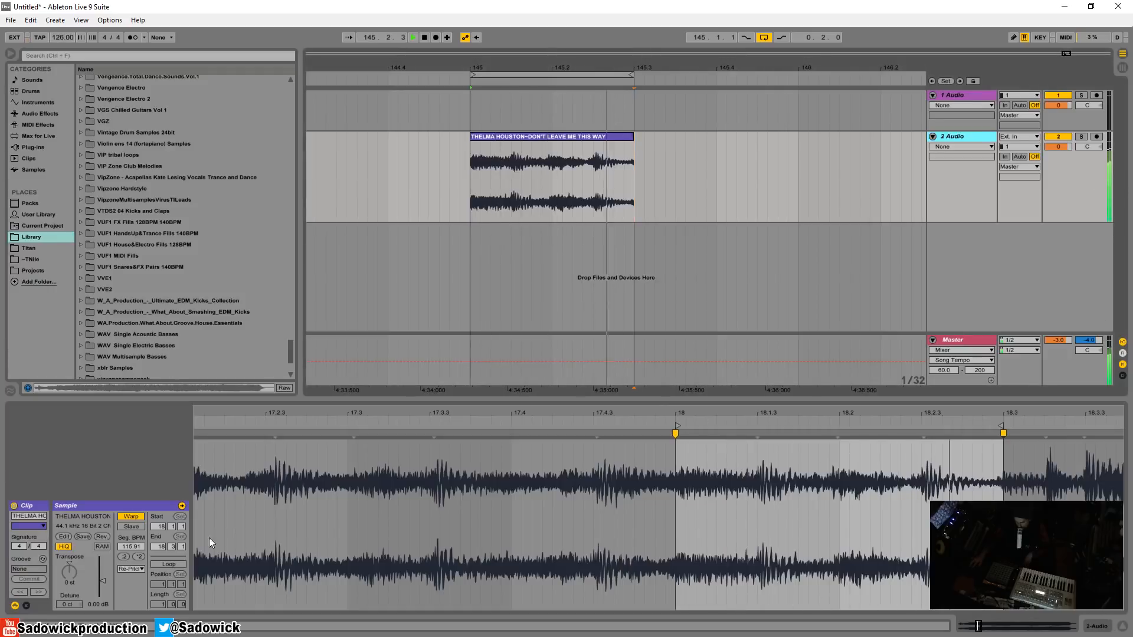
Extend the clip to span 144.3 to 146.1, moving the two-beat loop to 144.3.1 for playback
drag(589, 69, 589, 94)
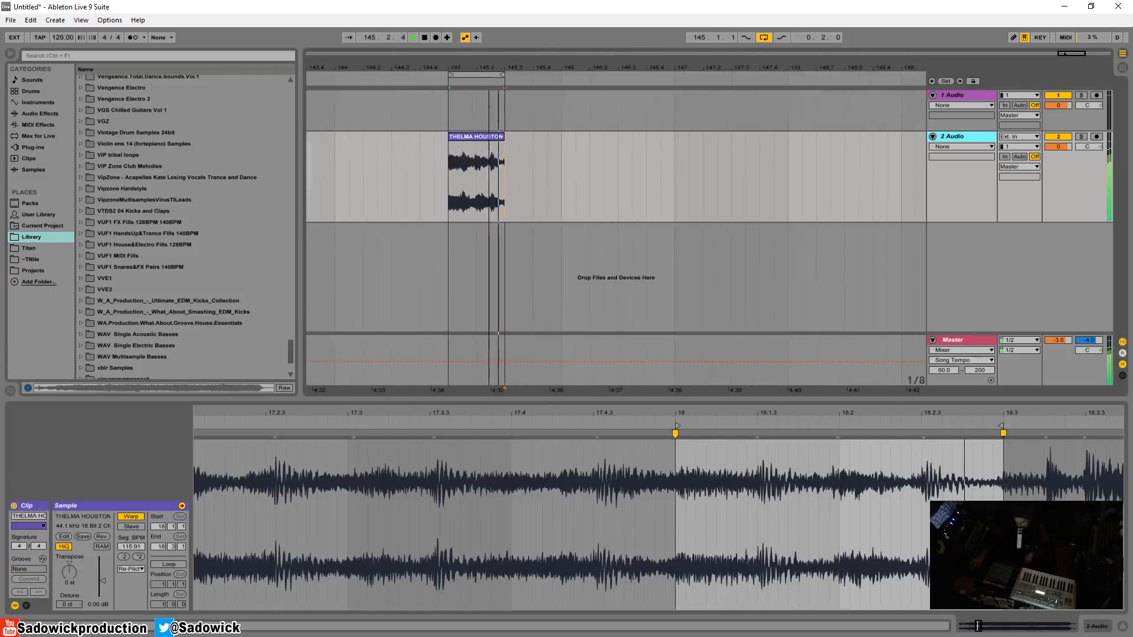
drag(451, 140, 410, 140)
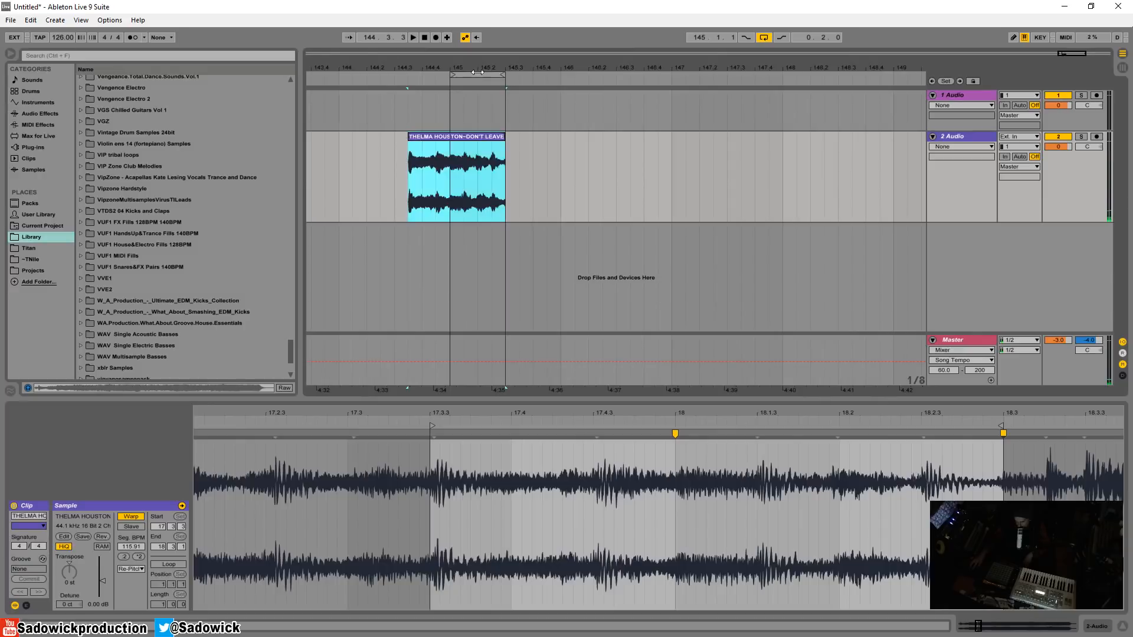
drag(478, 73, 422, 73)
key(space)
drag(409, 138, 397, 139)
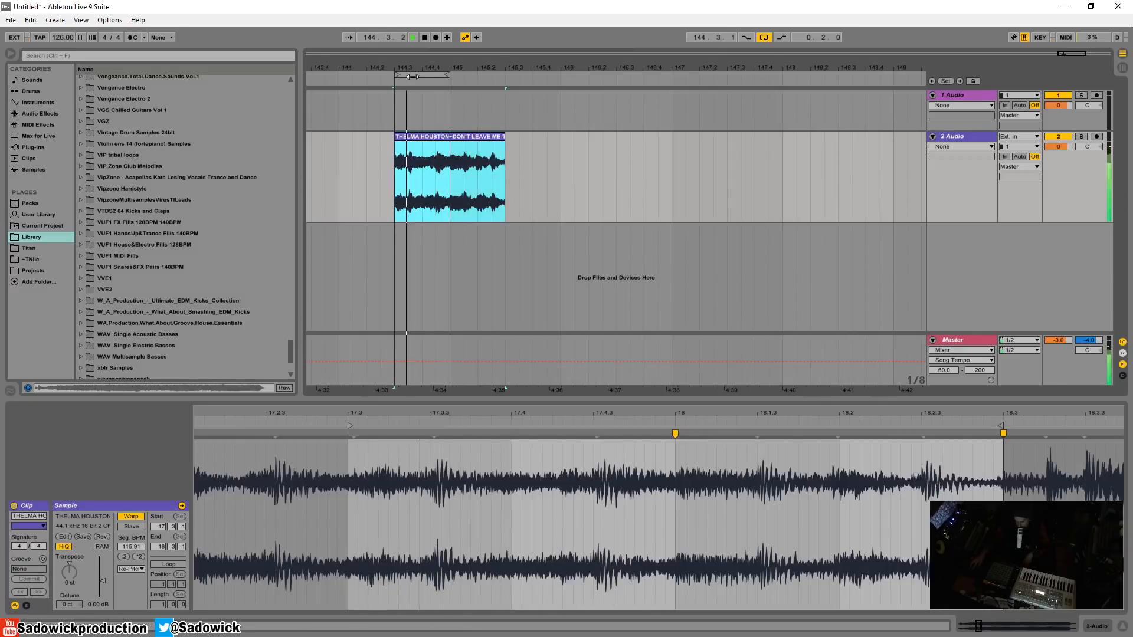
key(space)
drag(505, 136, 560, 139)
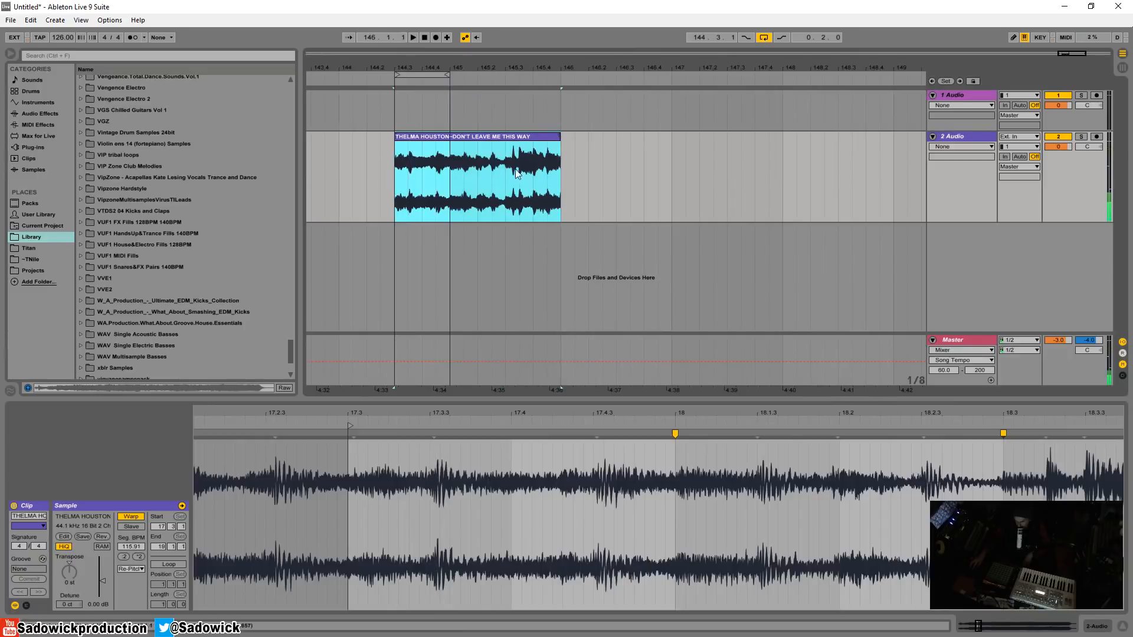
Audition the clip's later part, move the loop to 145.4.3, and extend the clip's end to the end of the loop
click(510, 169)
key(space)
key(space)
key(space)
key(space)
drag(439, 74, 589, 137)
click(552, 164)
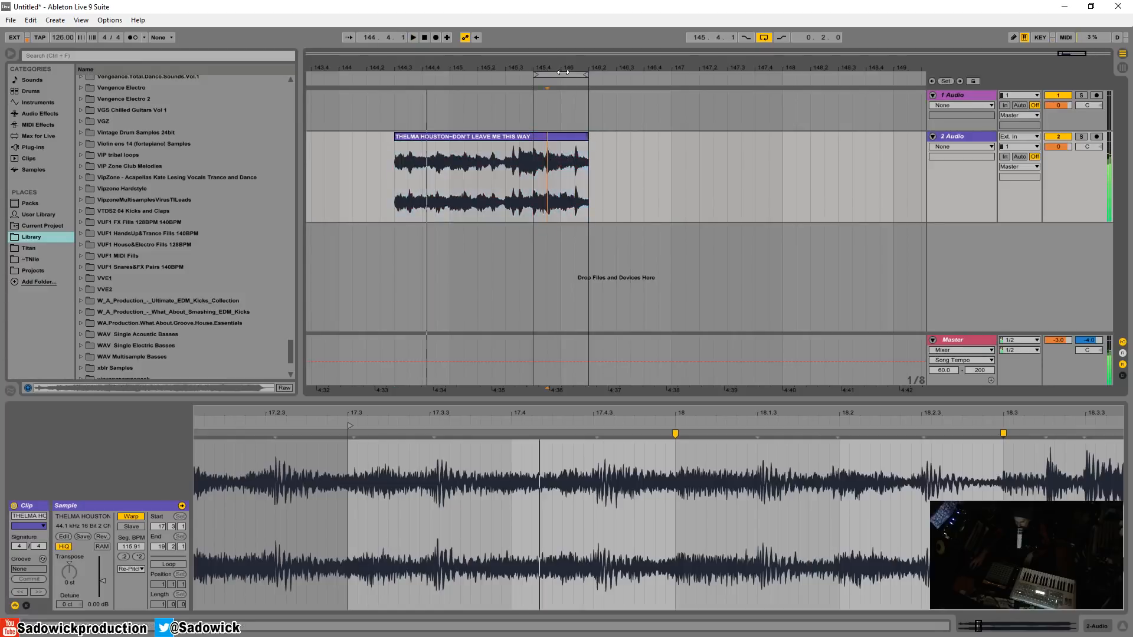
drag(563, 75, 578, 76)
drag(585, 136, 602, 136)
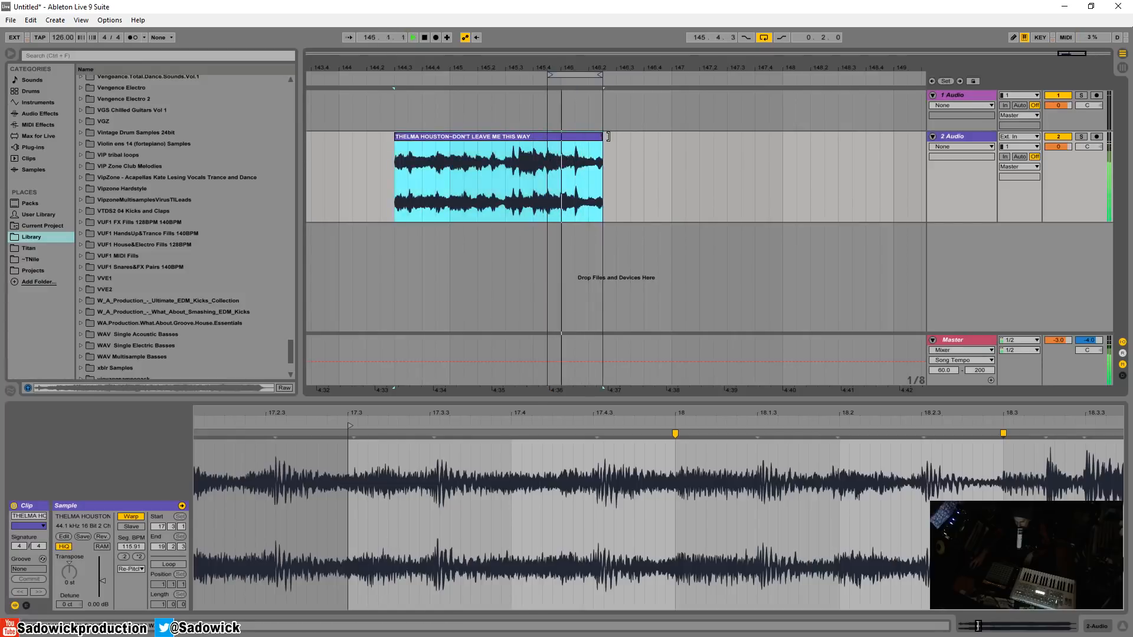
Cut out the audio between 145.3 and 145.4.3, shift the remaining two-beat slice and loop to 146.1.1, and duplicate the slice twice
drag(549, 177, 505, 177)
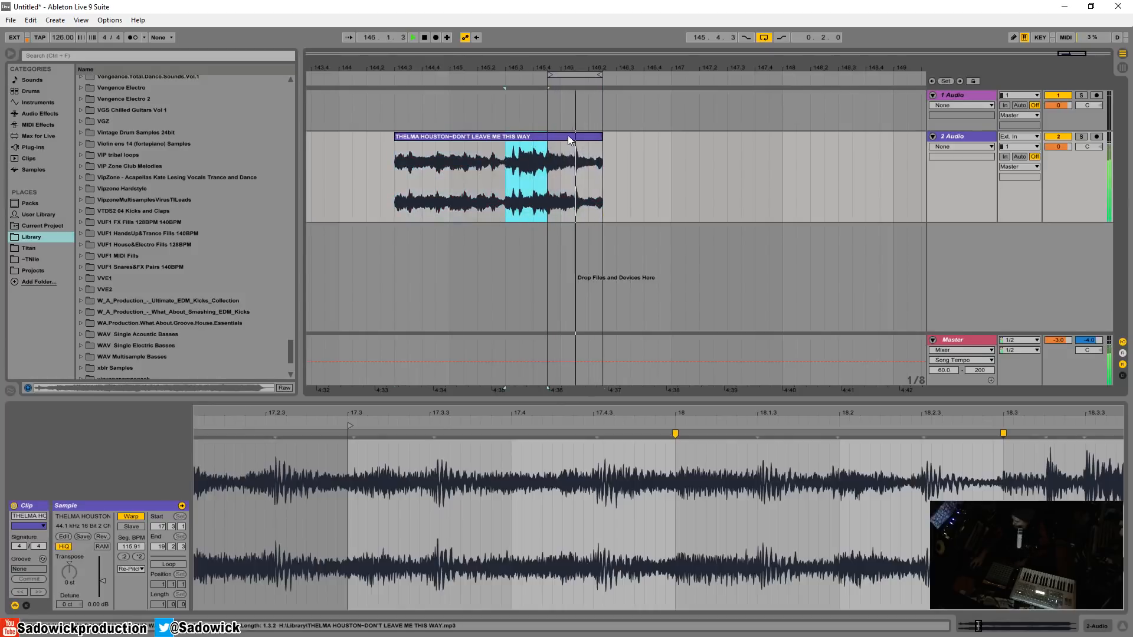
key(Delete)
drag(568, 136, 581, 139)
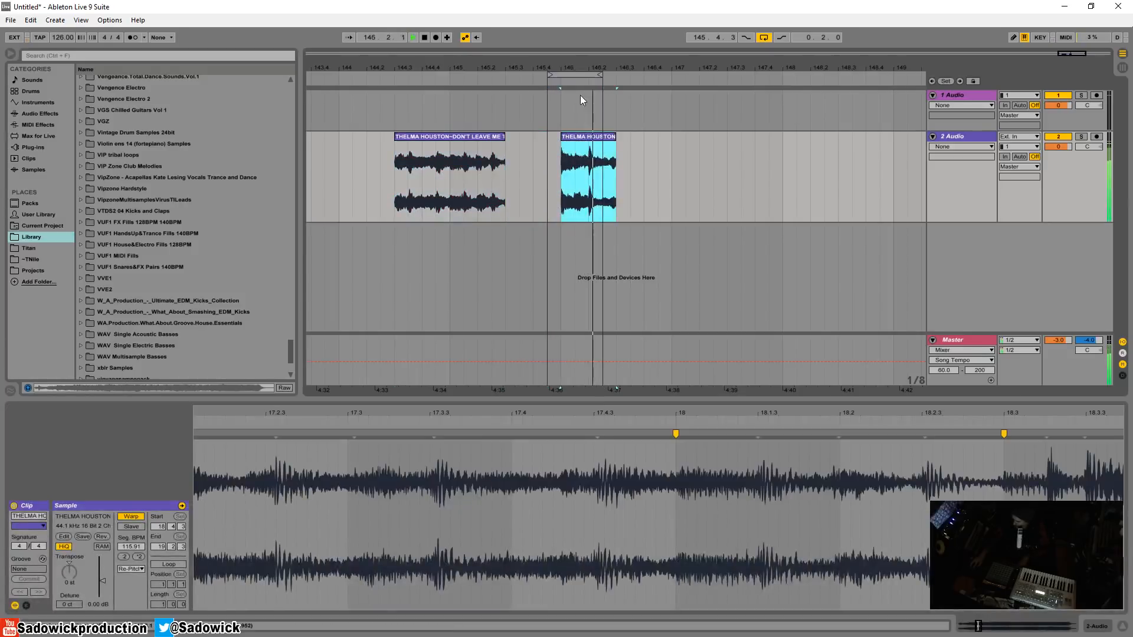
drag(584, 75, 597, 77)
click(601, 153)
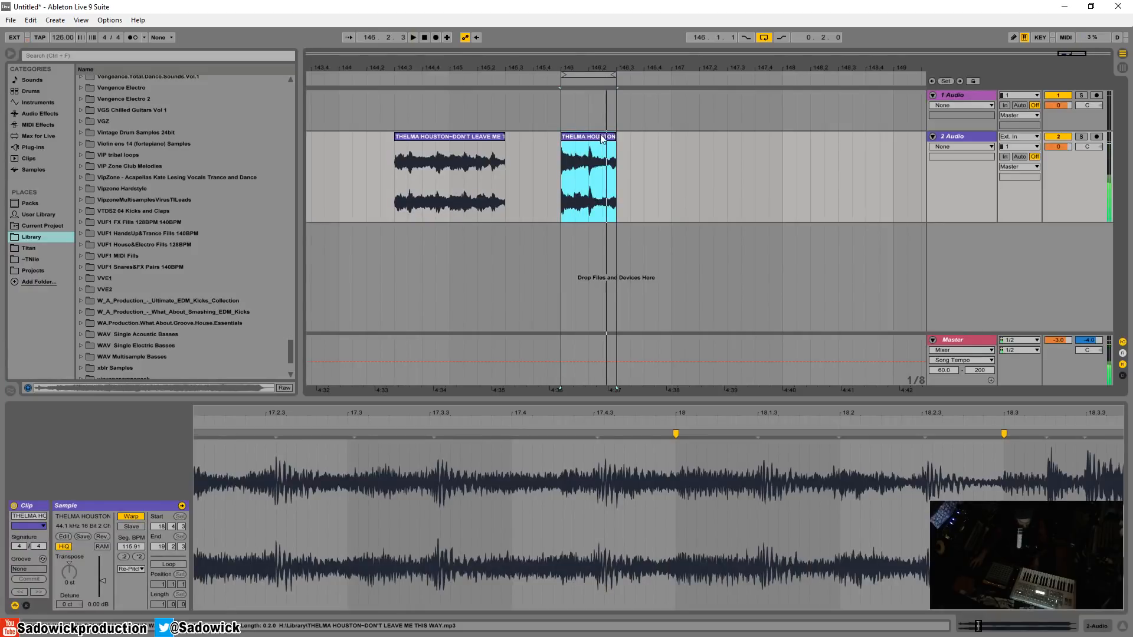
key(ctrl+d)
key(ctrl+d)
Copy the one-beat slice at 145.1 from the first clip to 147.3 and 147.4, directly after the duplicated slices
click(452, 158)
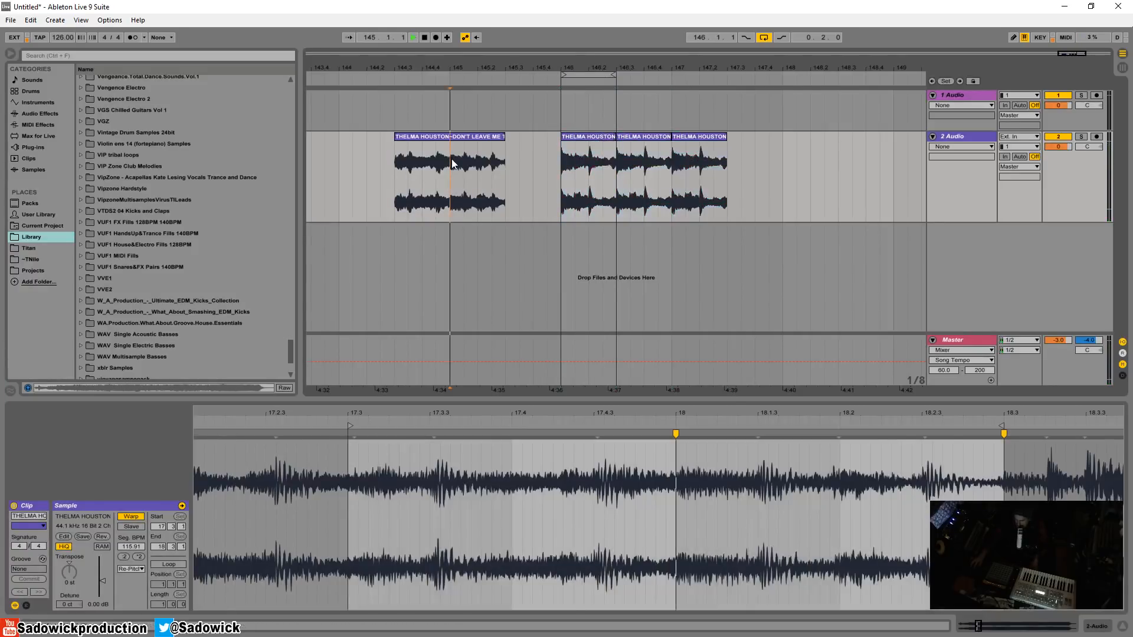
key(space)
drag(451, 159, 479, 165)
drag(727, 155, 700, 156)
key(ctrl+d)
key(ctrl+d)
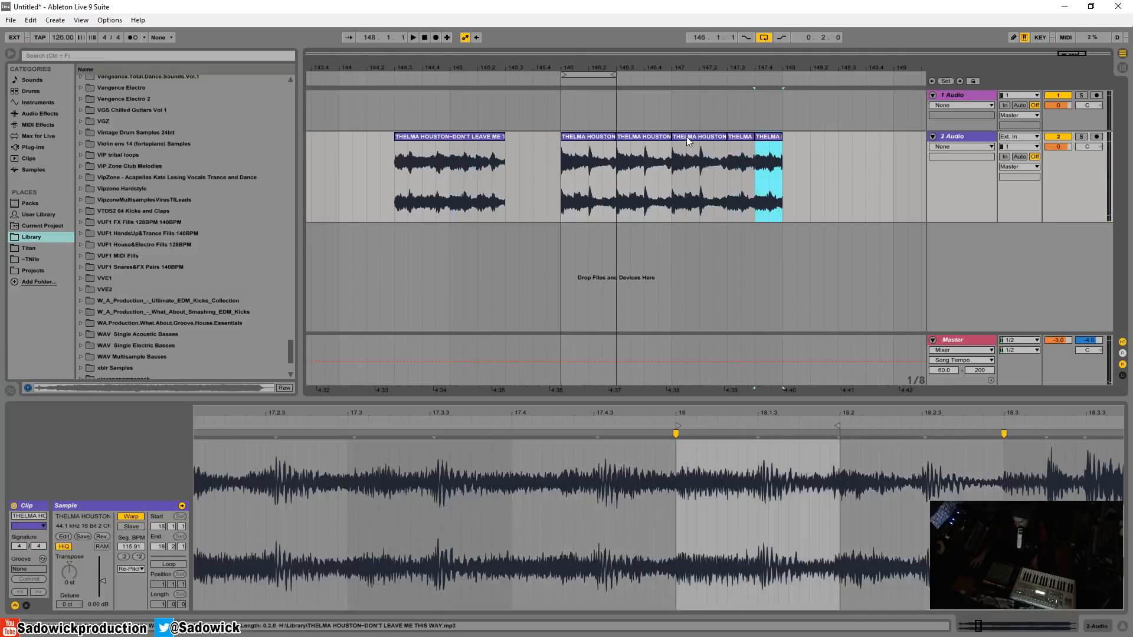
Set a two-bar loop from 146.1.1 to 148.1.1 over the slices and audition it, including from 147.3
drag(617, 76, 785, 92)
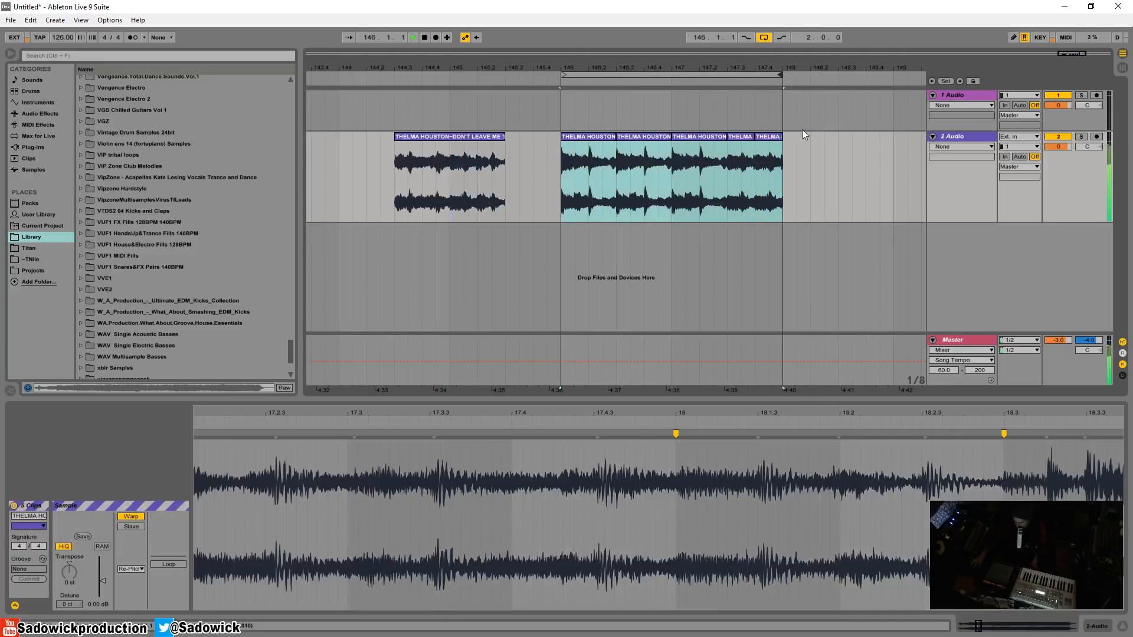
key(space)
click(736, 169)
key(space)
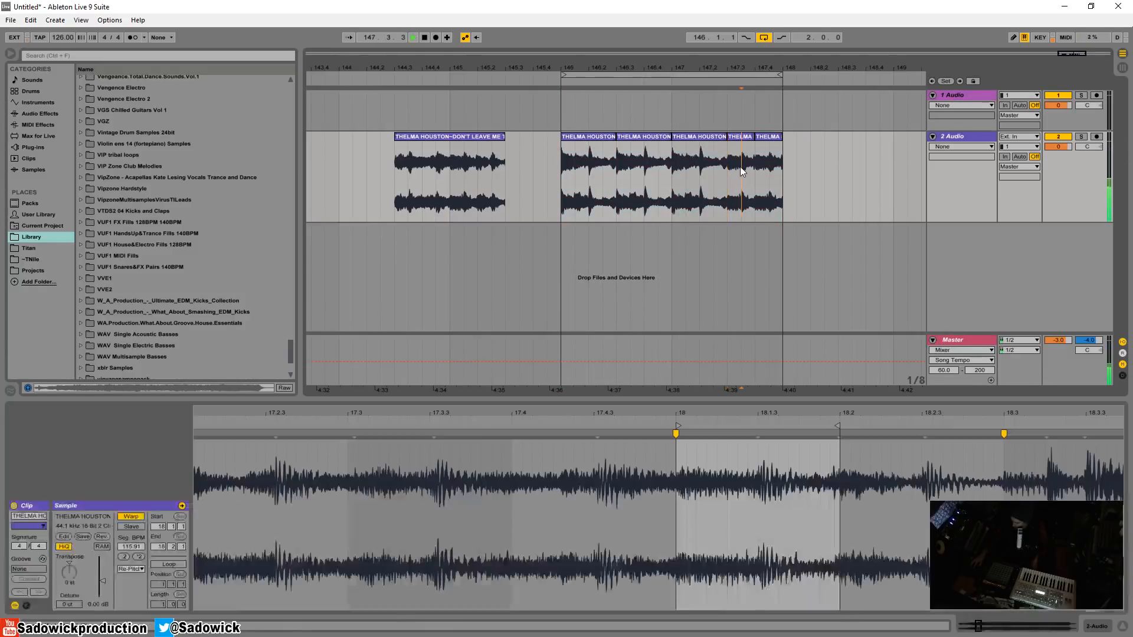
key(space)
key(space)
Extend the slice at 147.3 to the end of the loop, replacing the one-beat slice at 147.4
drag(729, 137, 754, 137)
key(space)
key(space)
key(space)
click(760, 137)
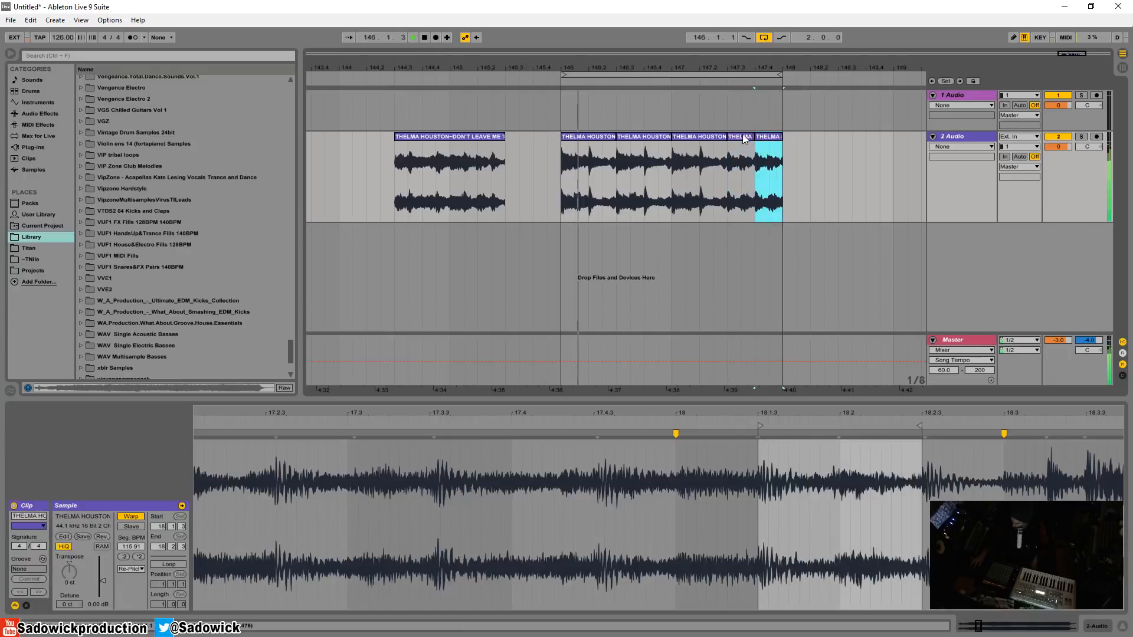
click(750, 136)
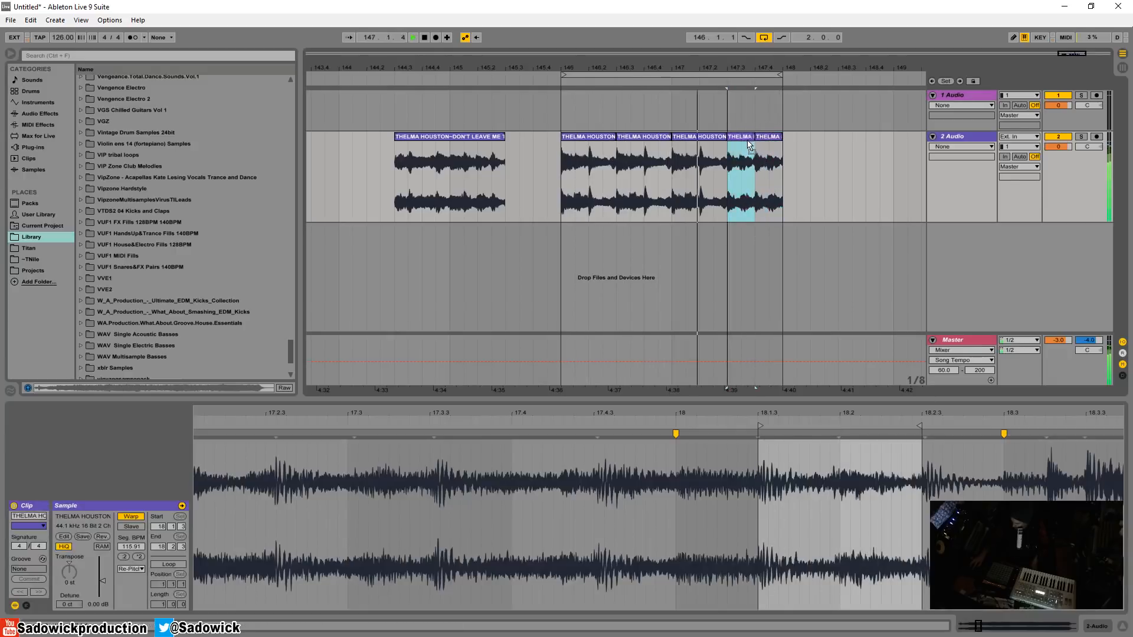
drag(754, 137, 520, 177)
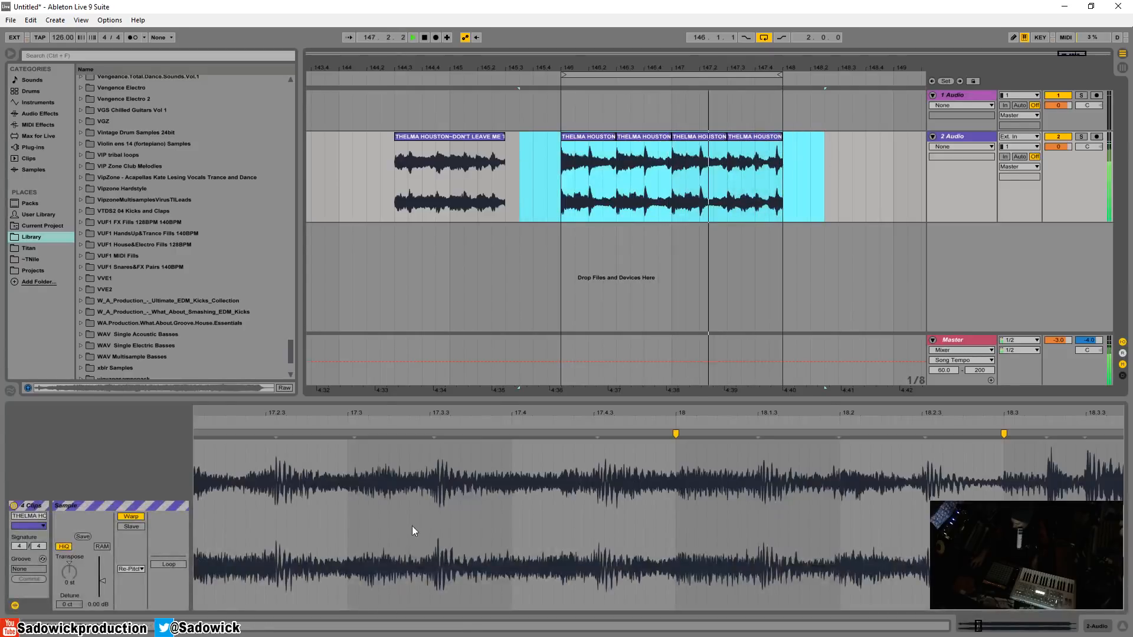
Change the warp mode of all four slices in the loop to Complex and play the loop
click(753, 136)
drag(826, 171, 559, 178)
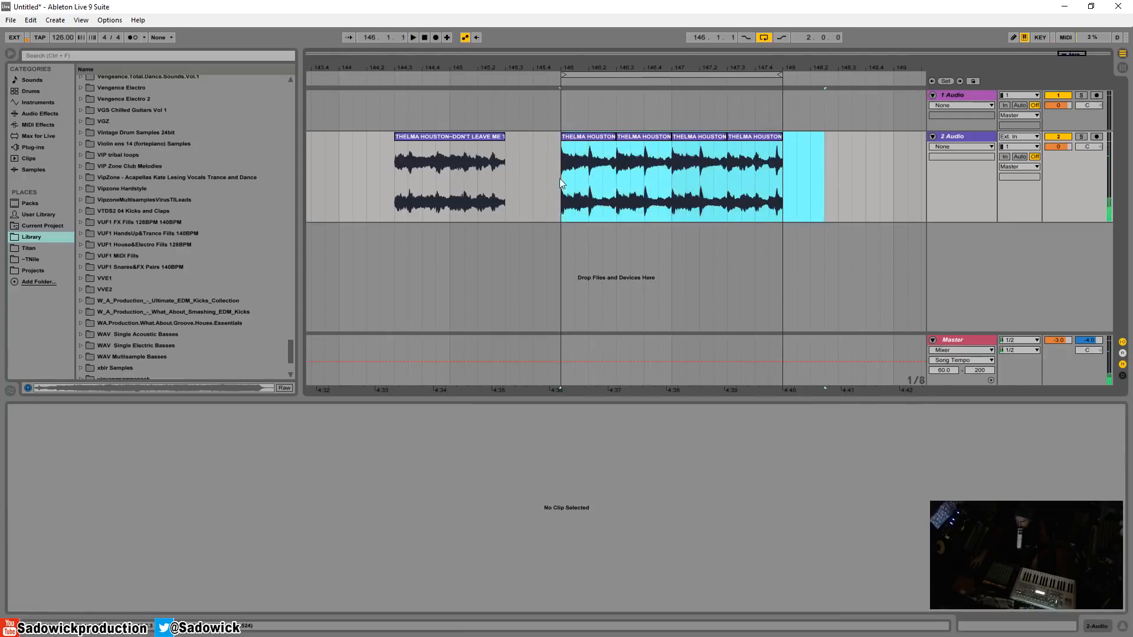
click(131, 569)
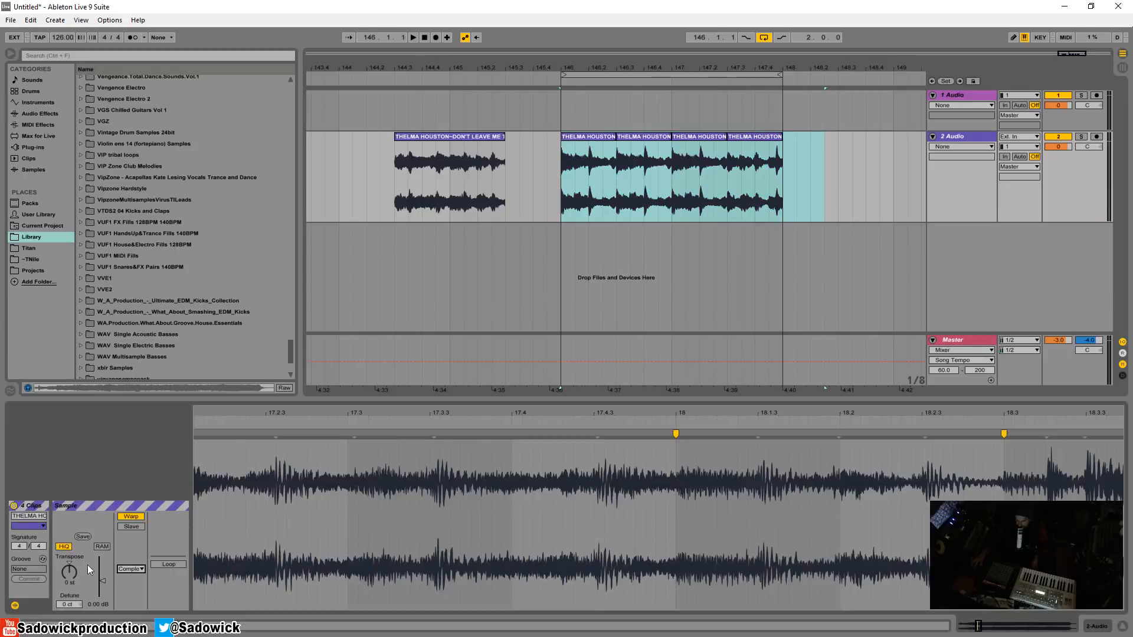
key(space)
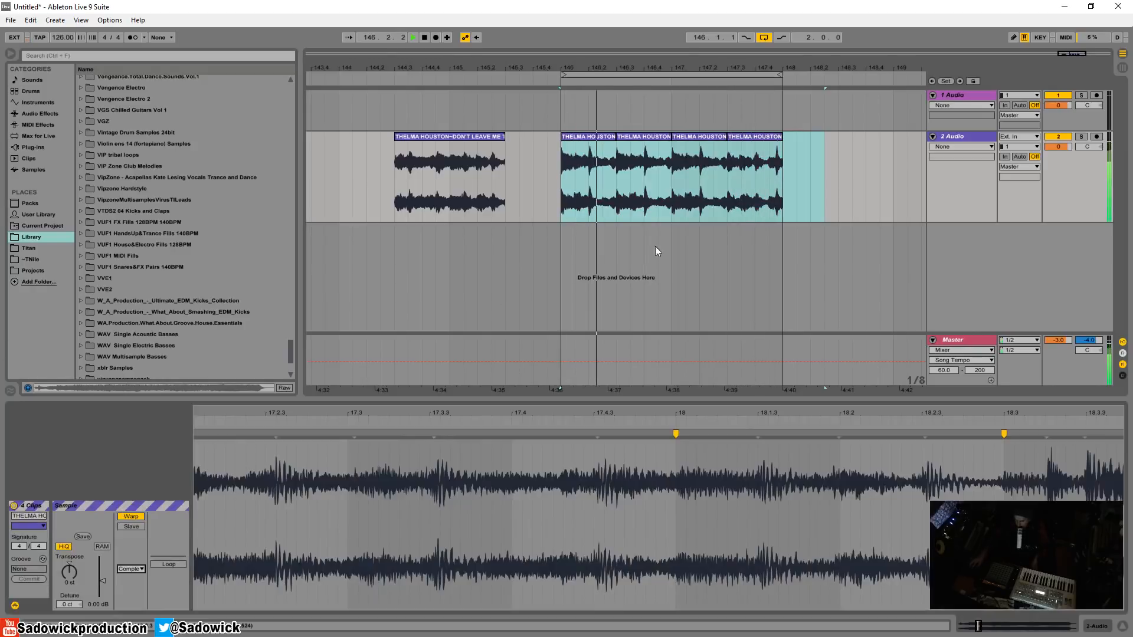
Try copying the first half beat of the slice at 147.3 to 147.4.3, and undo the paste
drag(754, 69, 596, 63)
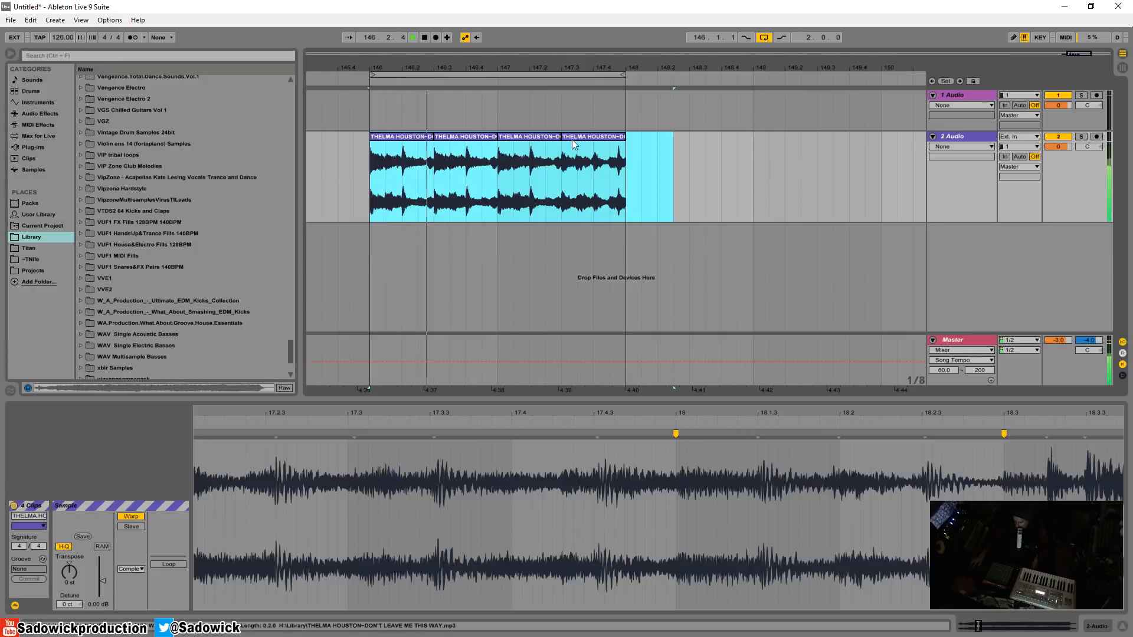
drag(567, 169, 579, 164)
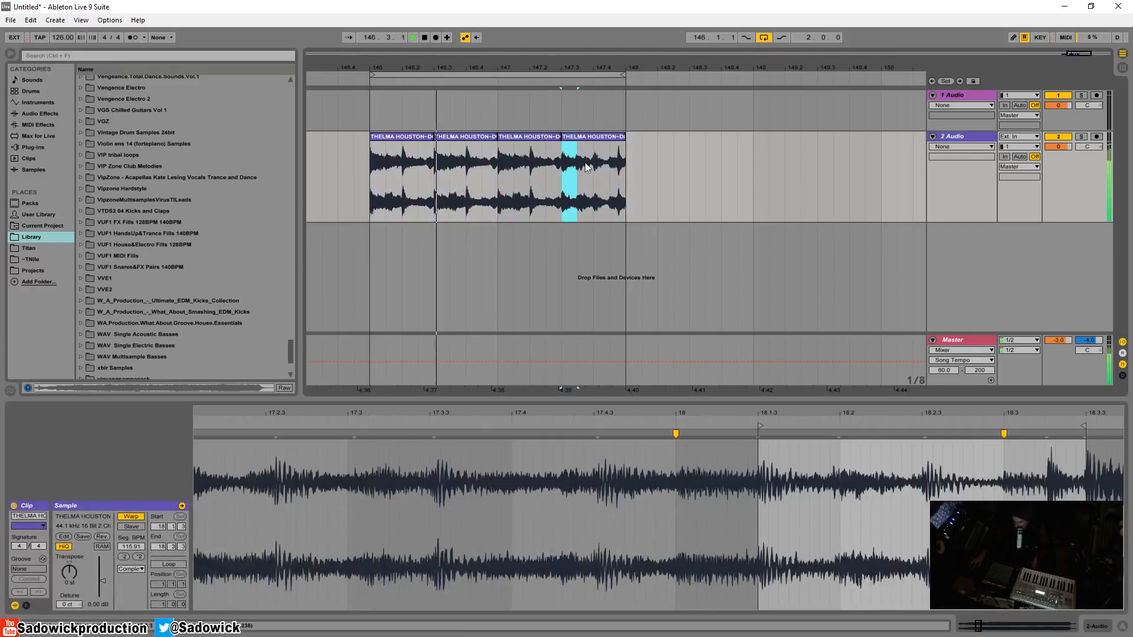
key(ctrl+c)
click(610, 158)
key(ctrl+v)
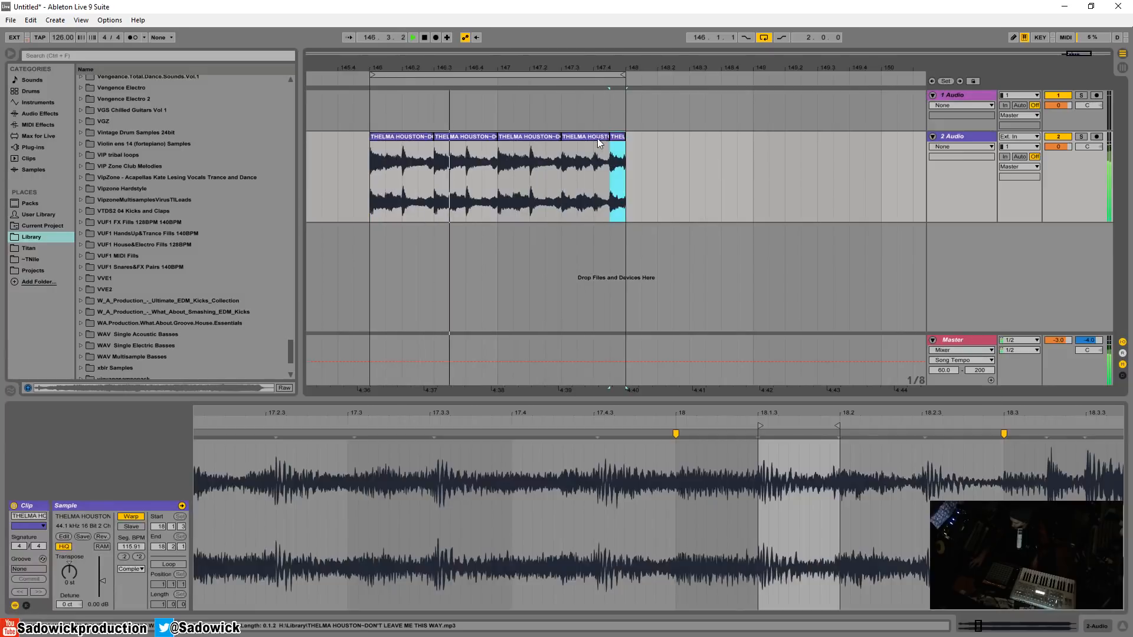
key(space)
key(ctrl+z)
Try extending the first slice's end to 146.4, and undo the extension
drag(431, 135, 460, 134)
key(space)
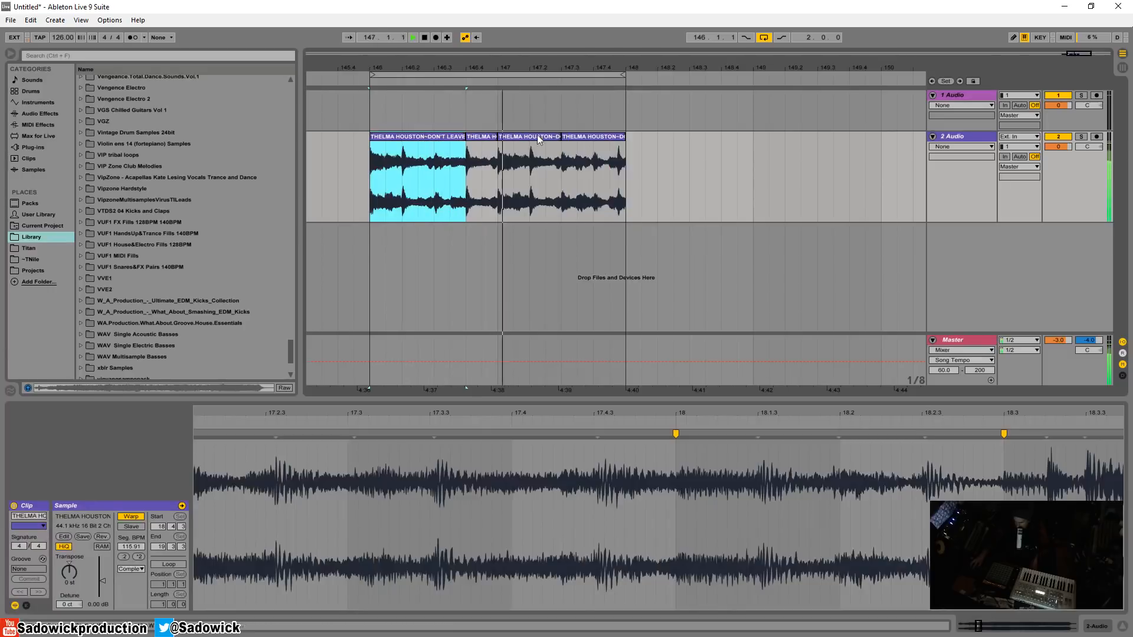
key(ctrl+z)
key(space)
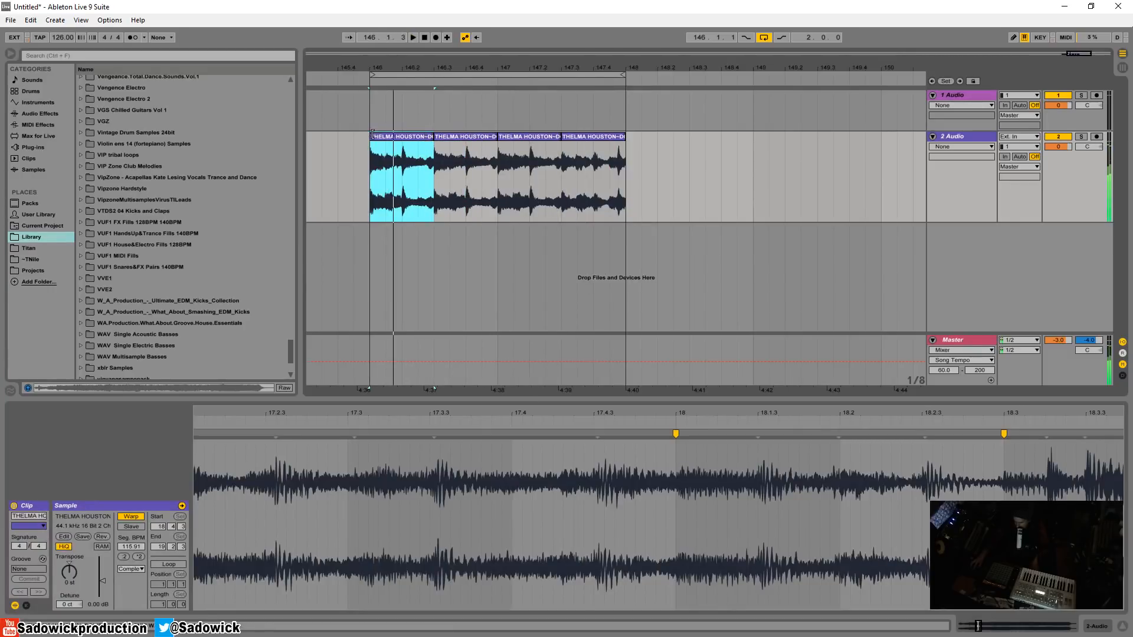
Extend the first slice's start back to 145.4, copy the added beat to 147.4, and play the loop
key(space)
mouse_move(372, 136)
mouse_down()
mouse_move(339, 136)
mouse_move(366, 153)
mouse_up()
key(space)
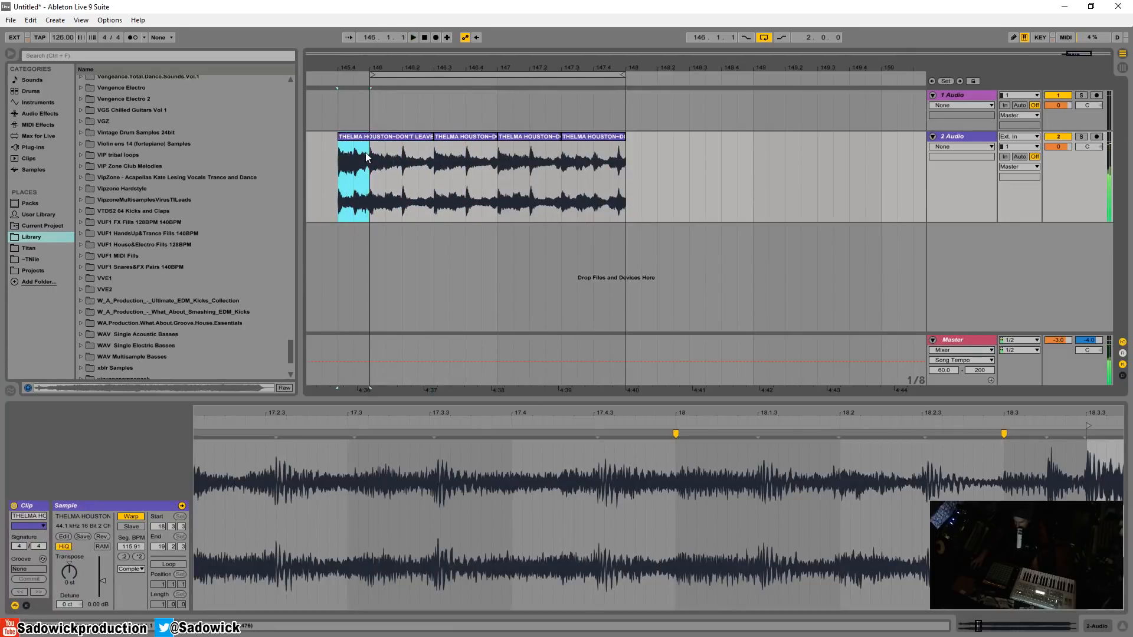
click(567, 160)
click(595, 163)
key(ctrl+v)
click(544, 137)
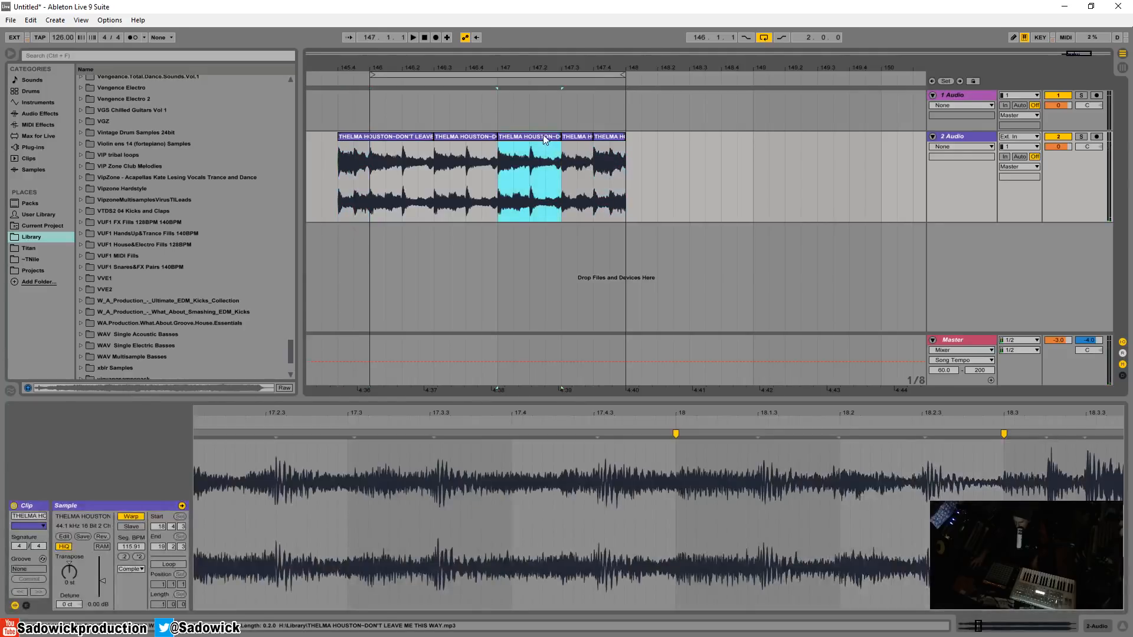
key(space)
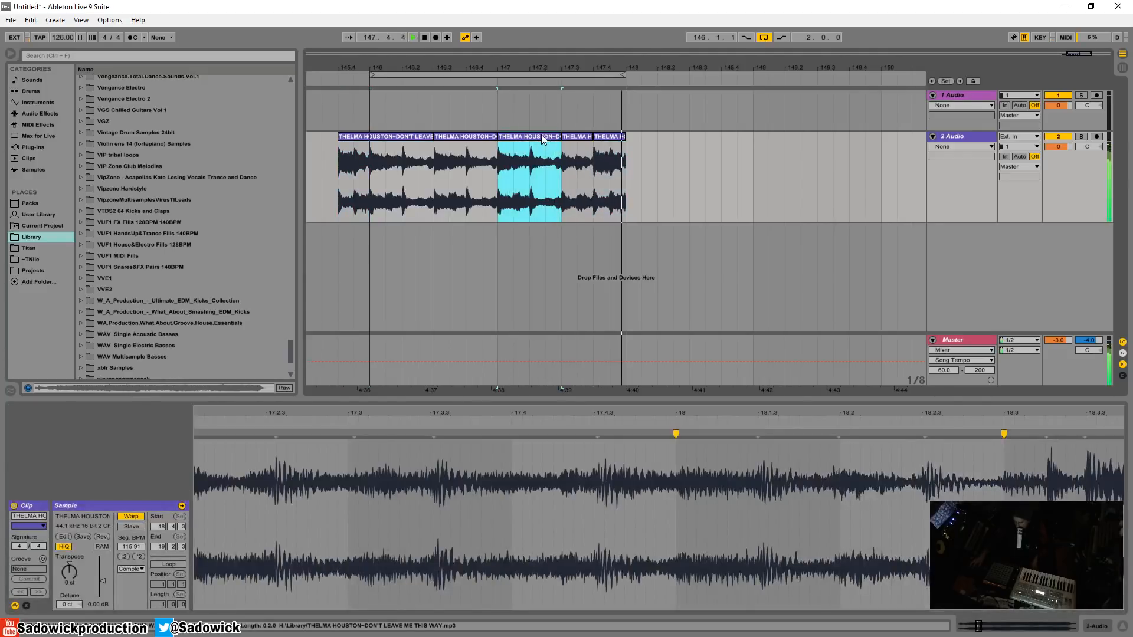
Trim the first slice's start back to 146.1 and insert an empty audio track below the sample track
drag(351, 143, 375, 136)
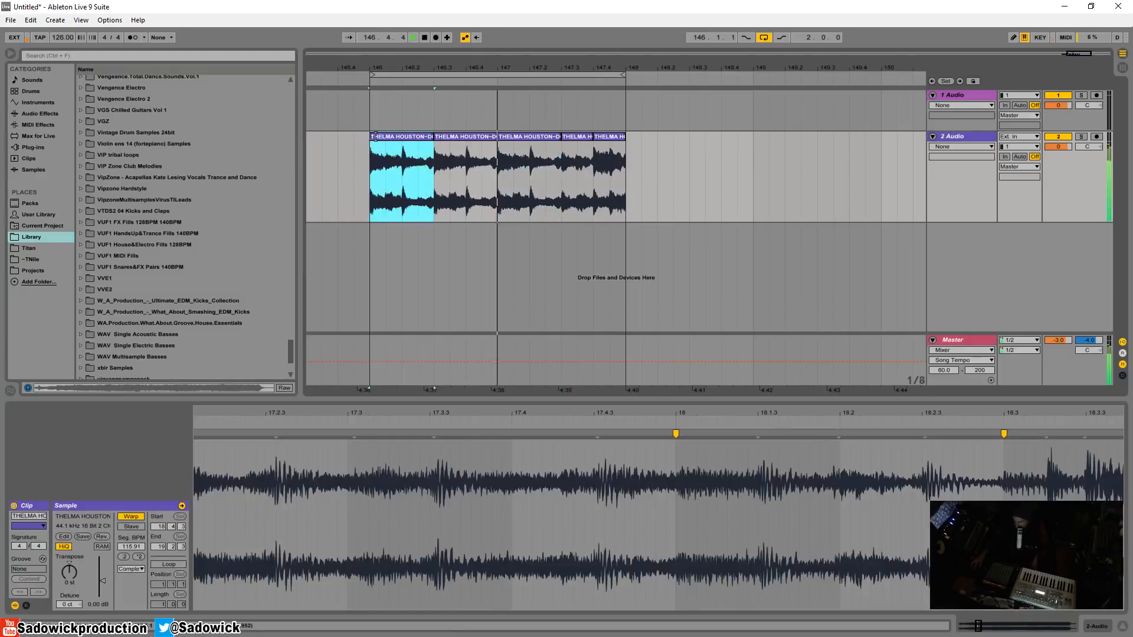
mouse_move(1067, 175)
mouse_down()
mouse_move(1073, 145)
mouse_move(1073, 165)
mouse_up()
key(space)
right_click(1029, 247)
click(1057, 254)
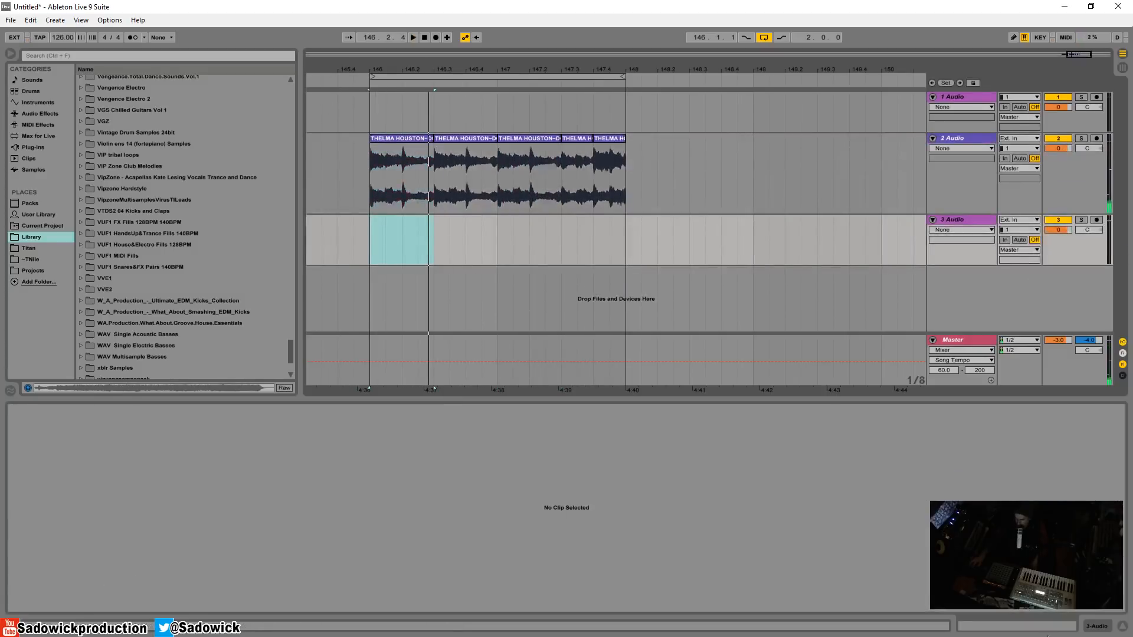
Add an Auto Filter to the sample track and set its frequency to 326 Hz and resonance to 33%
click(1086, 628)
click(40, 114)
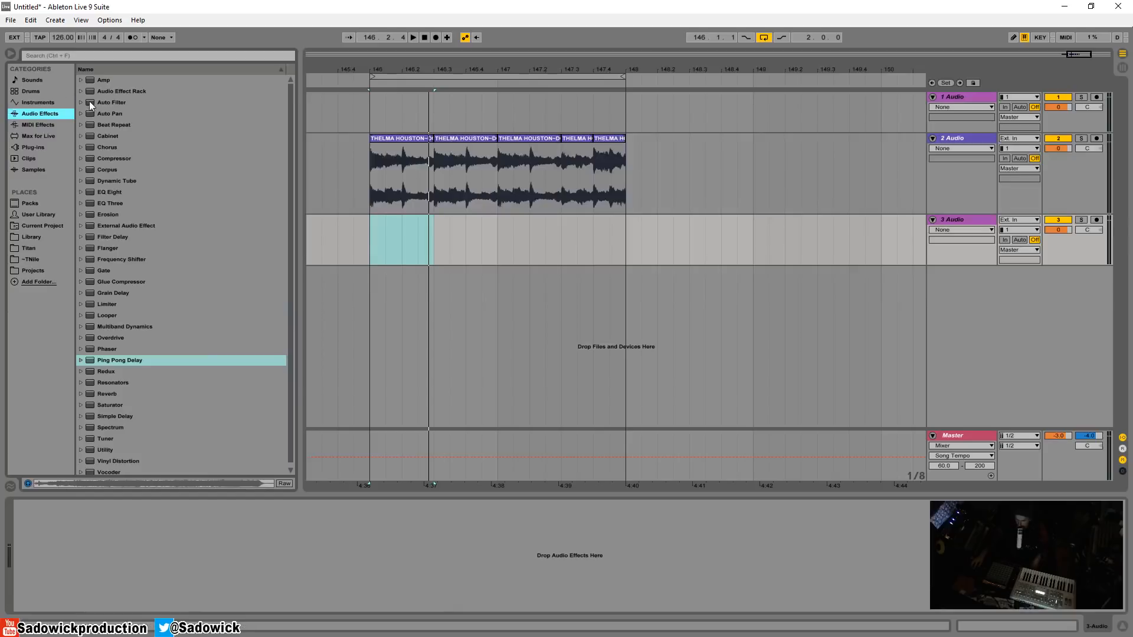
drag(90, 102, 474, 186)
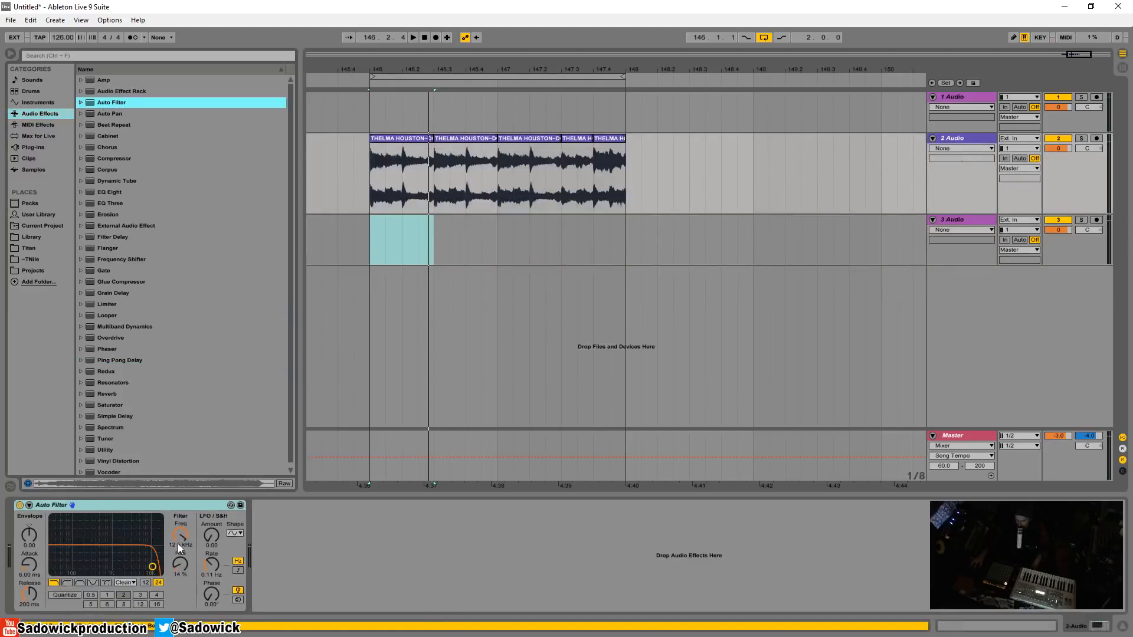
key(space)
mouse_move(179, 542)
mouse_down()
mouse_move(178, 566)
mouse_move(179, 535)
mouse_up()
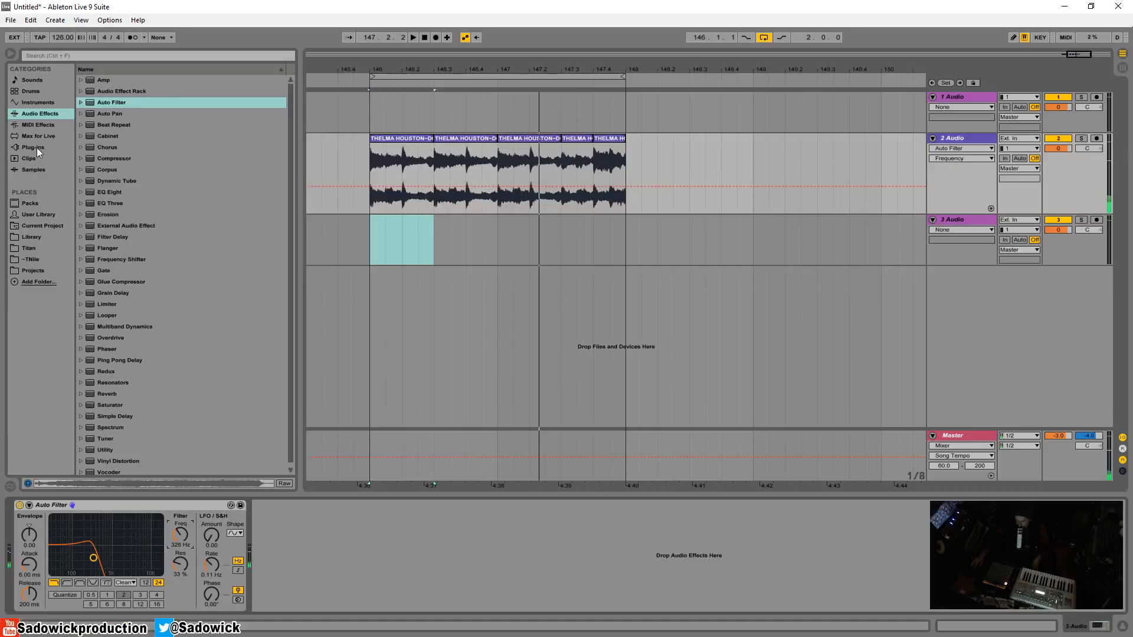
Add a Compressor after the Auto Filter with a threshold of -20.7 dB and show its Output Gain automation
drag(124, 159, 426, 607)
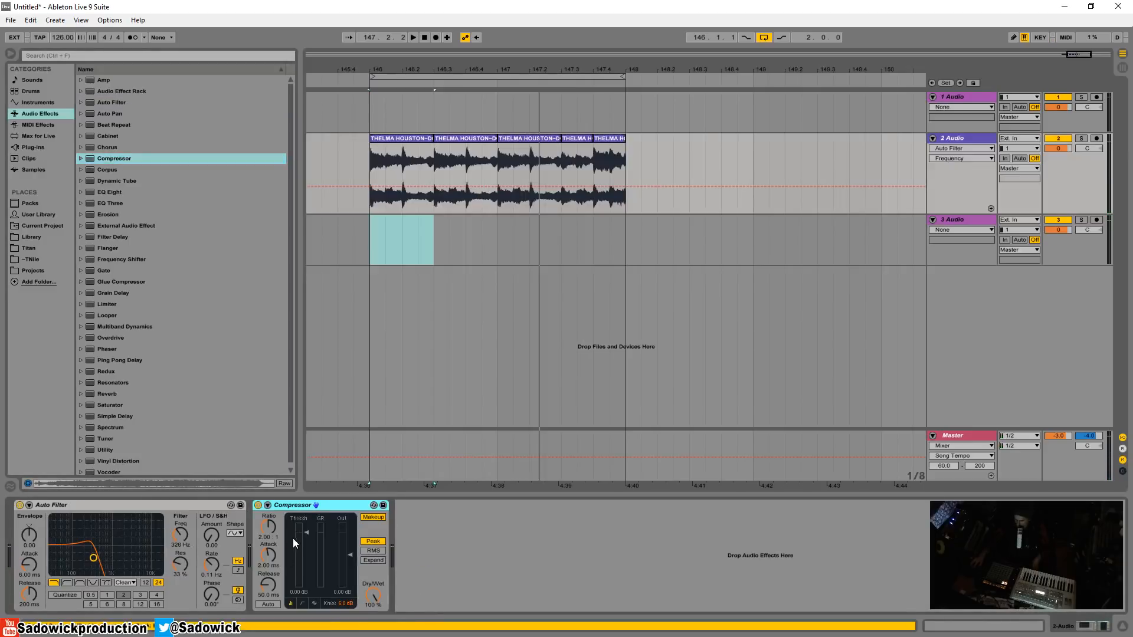
drag(294, 542, 294, 576)
key(space)
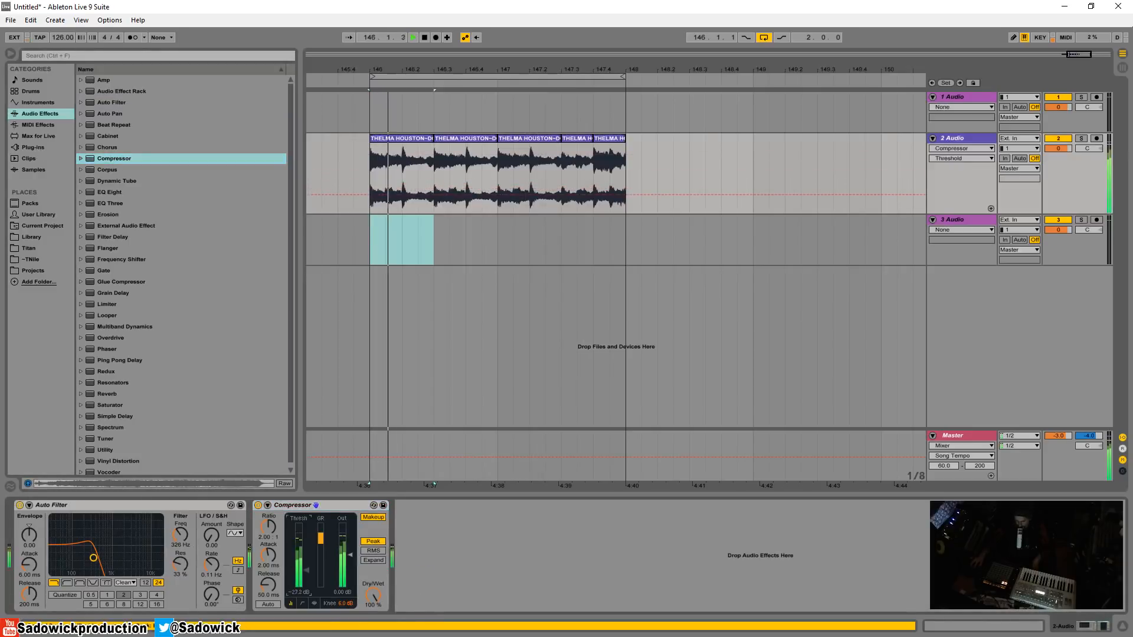
click(348, 594)
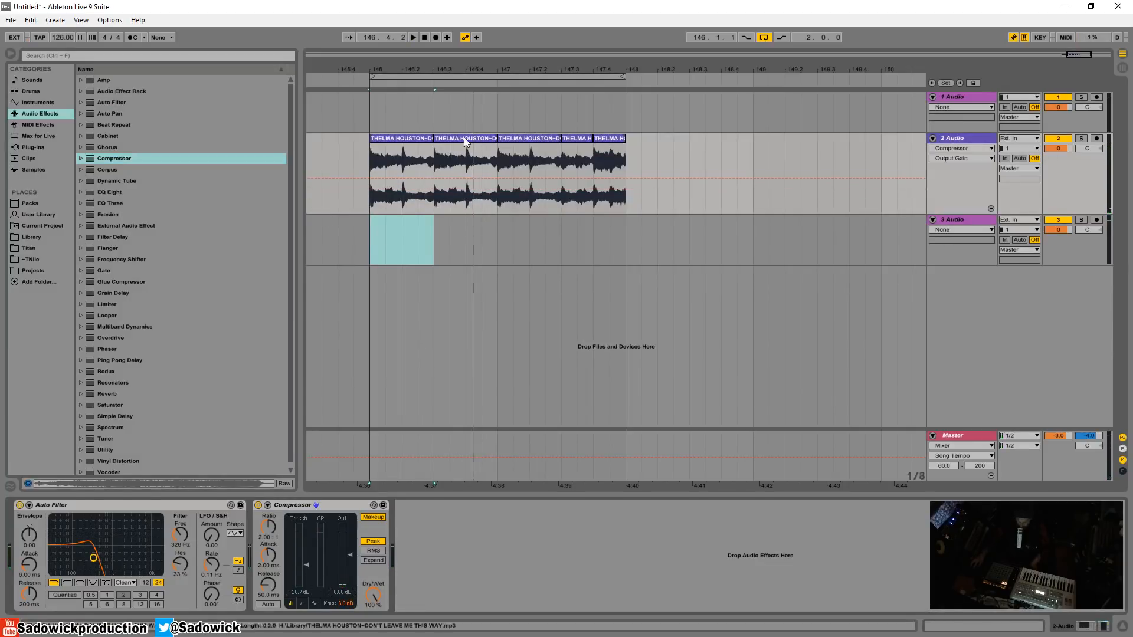
Draw a one-beat Output Gain dip at 146.1, reshape it into a rising ramp, and duplicate the two-beat section through the loop
key(b)
drag(384, 195, 396, 229)
click(401, 214)
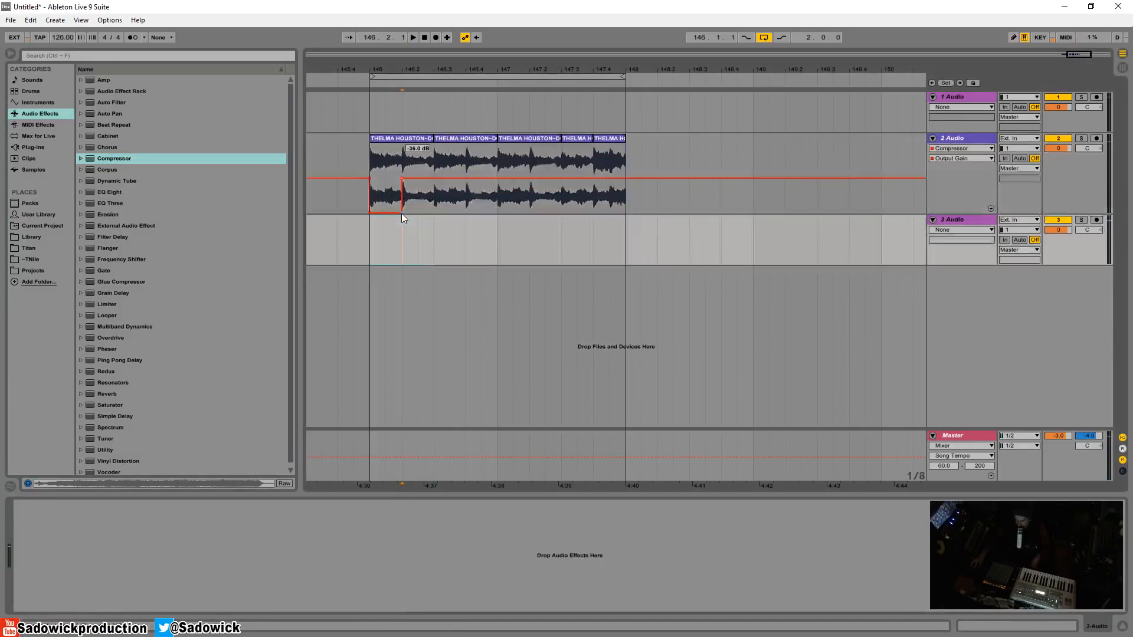
click(401, 213)
click(366, 211)
drag(367, 211, 435, 169)
key(ctrl+d)
key(ctrl+d)
key(ctrl+d)
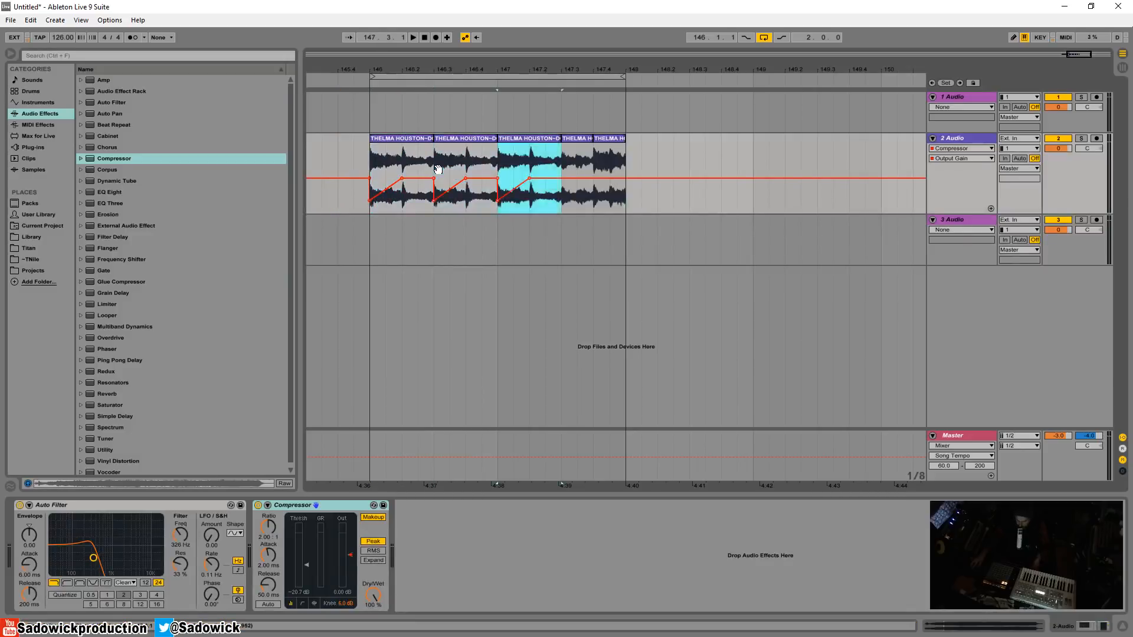
click(406, 138)
key(space)
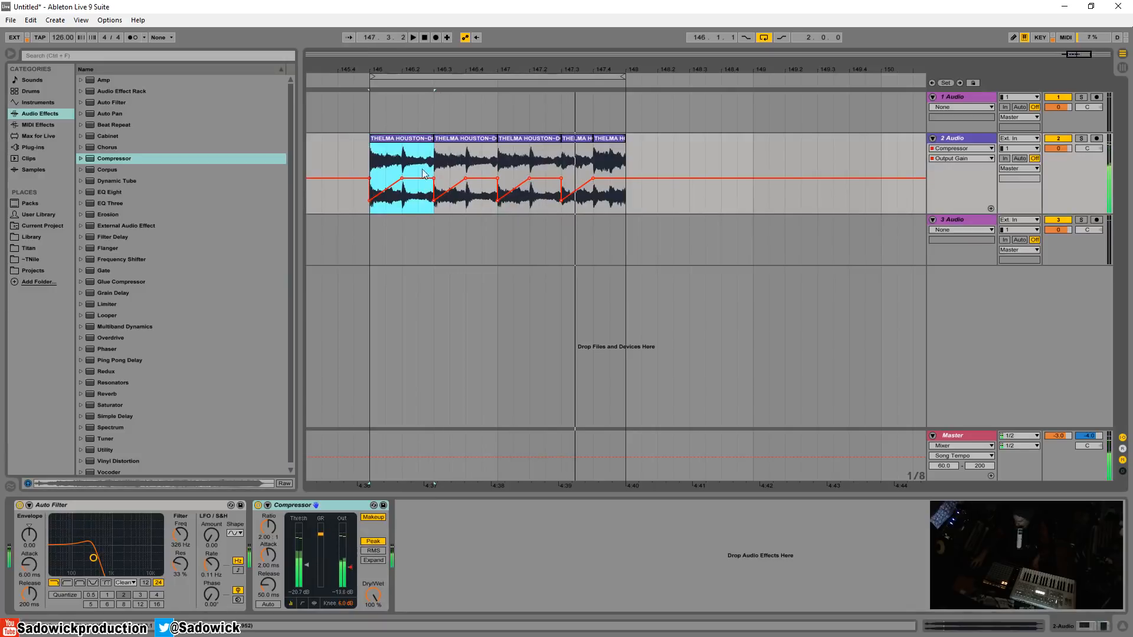
Undo the duplicated Output Gain ramps and the drawn dip
key(ctrl+z)
key(ctrl+z)
key(ctrl+z)
key(ctrl+z)
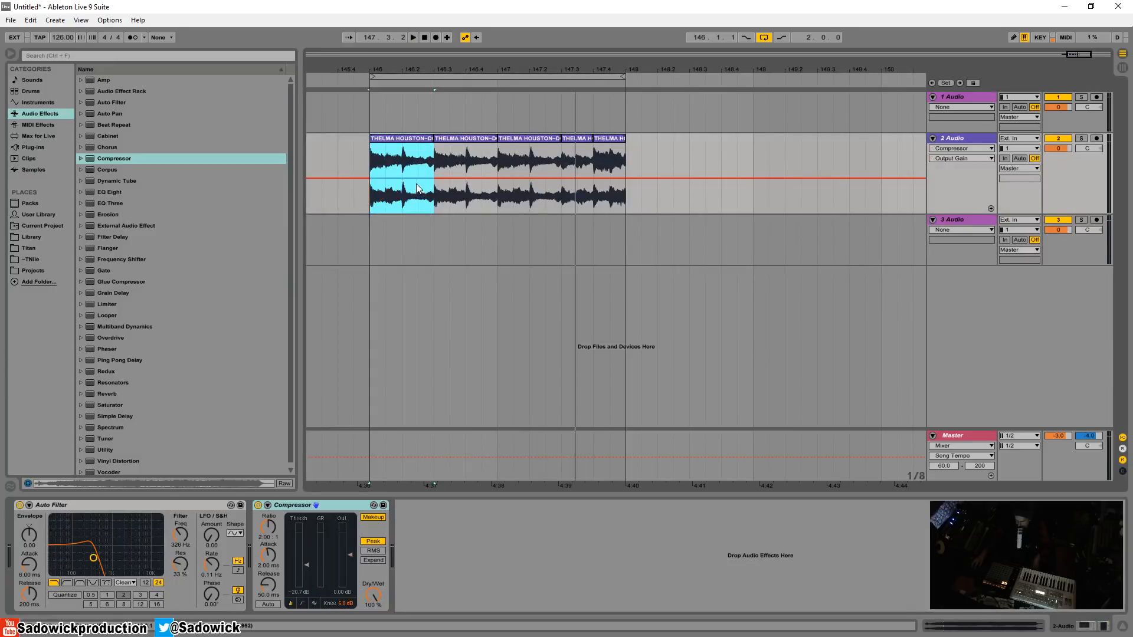
With the metronome on, draw a half-beat Output Gain dip to -36.0 dB at 146.1 and reshape it into a rising ramp
key(b)
drag(380, 195, 380, 213)
click(131, 37)
key(space)
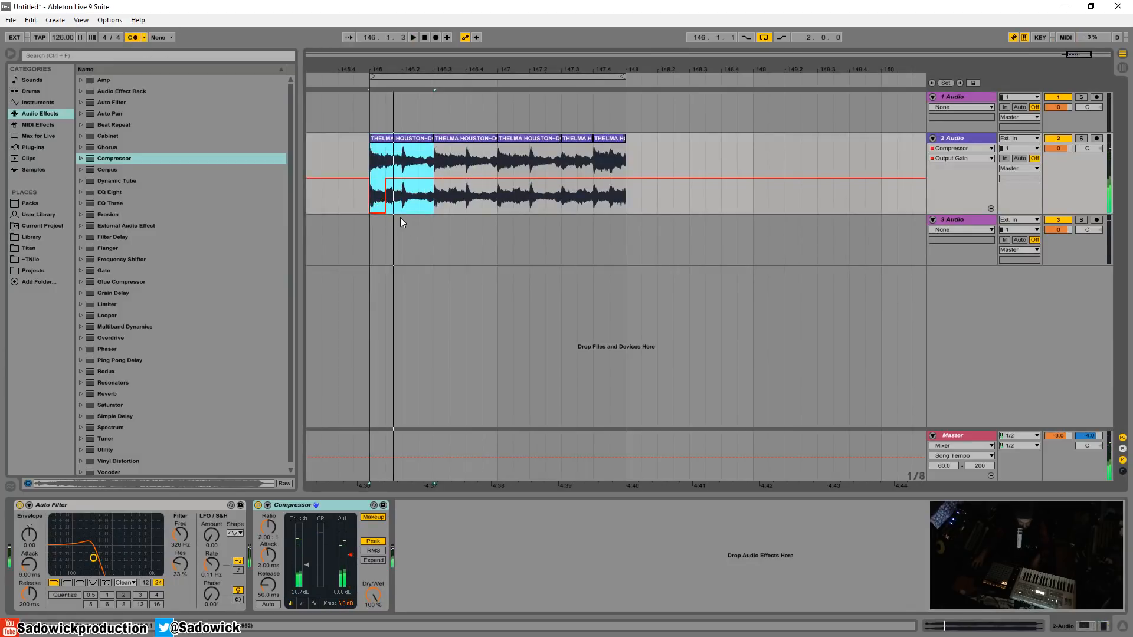
key(b)
drag(385, 212, 369, 213)
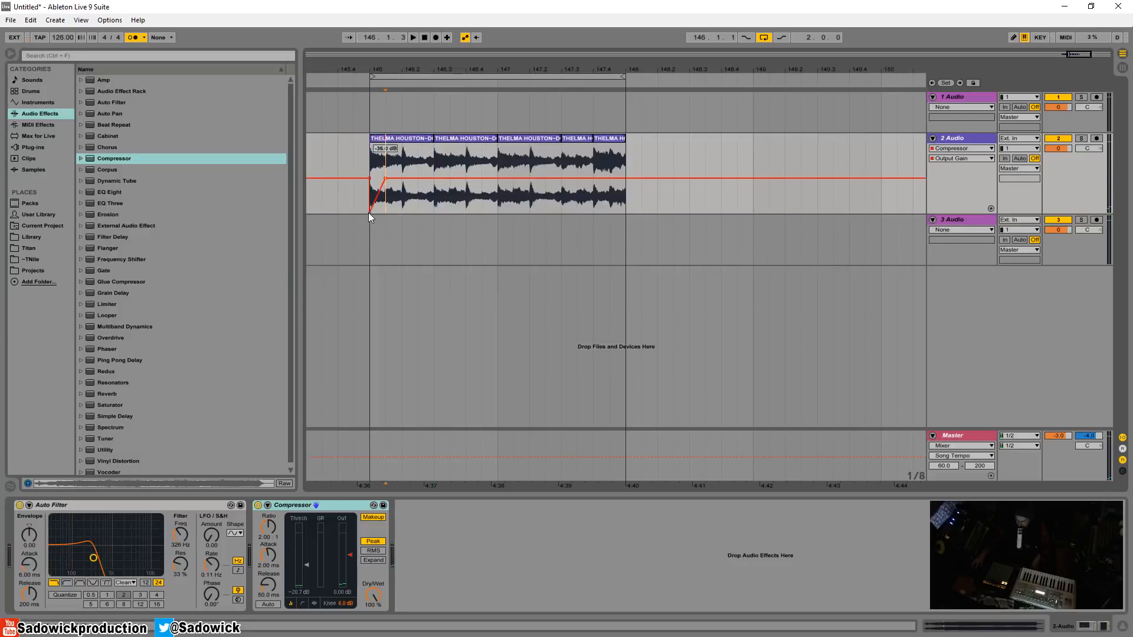
Duplicate the first beat with its Output Gain ramp across every beat up to the loop's end at 148
drag(371, 158, 404, 158)
key(ctrl+d)
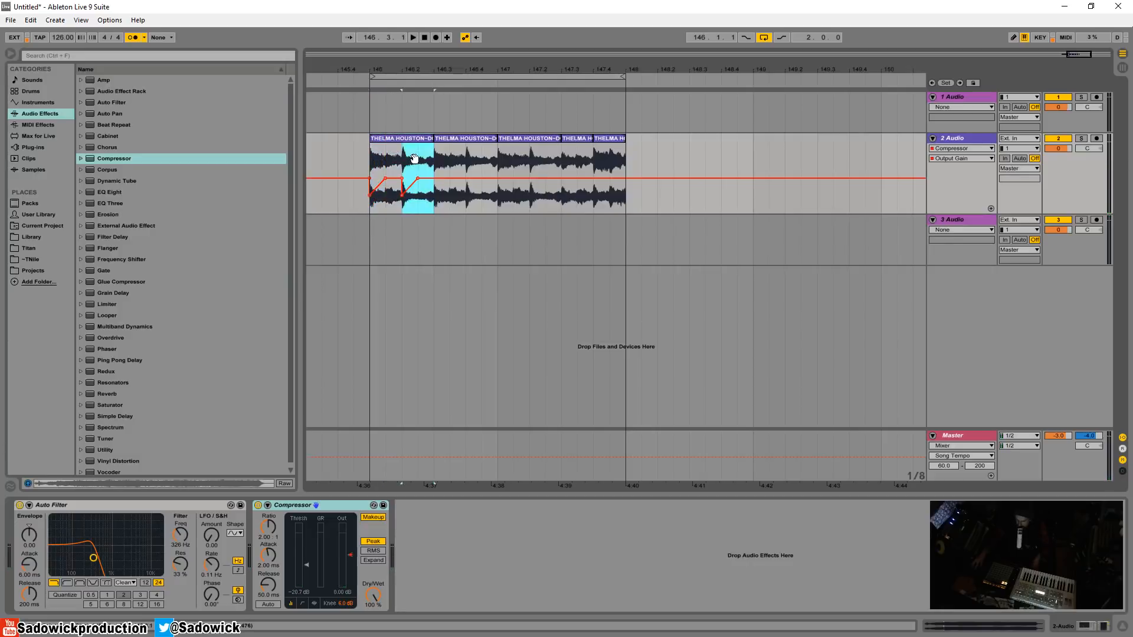
key(ctrl+d)
key(ctrl+d)
key(ctrl+d)
key(ctrl+d)
key(ctrl+d)
key(ctrl+d)
Raise the Auto Filter frequency to 1.43 kHz during playback and turn the metronome off
click(402, 142)
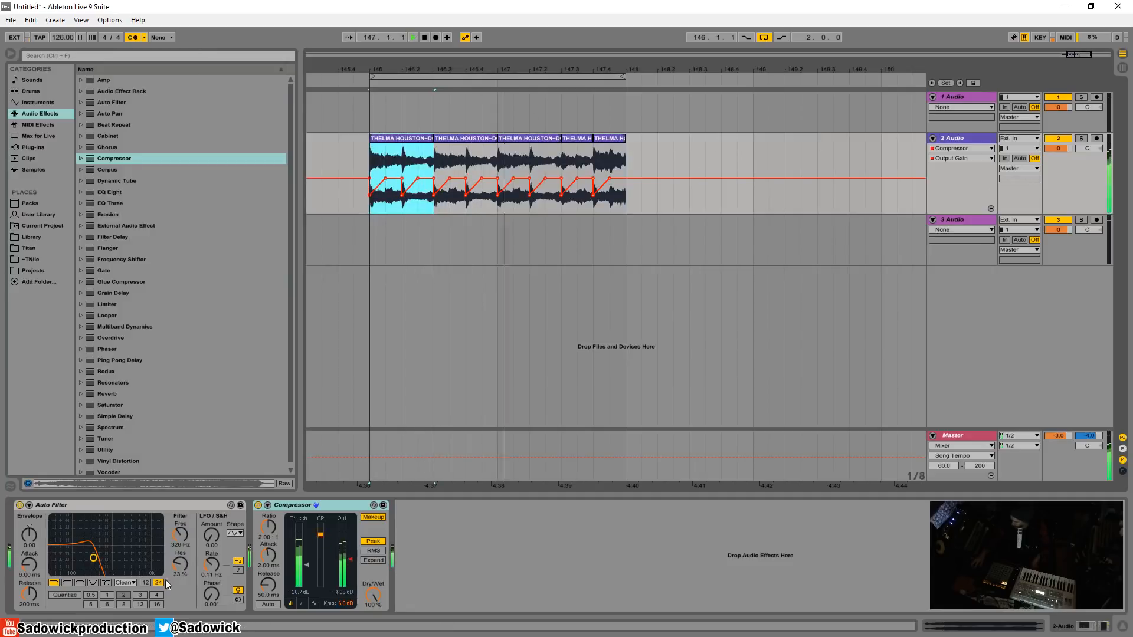
drag(180, 535, 180, 515)
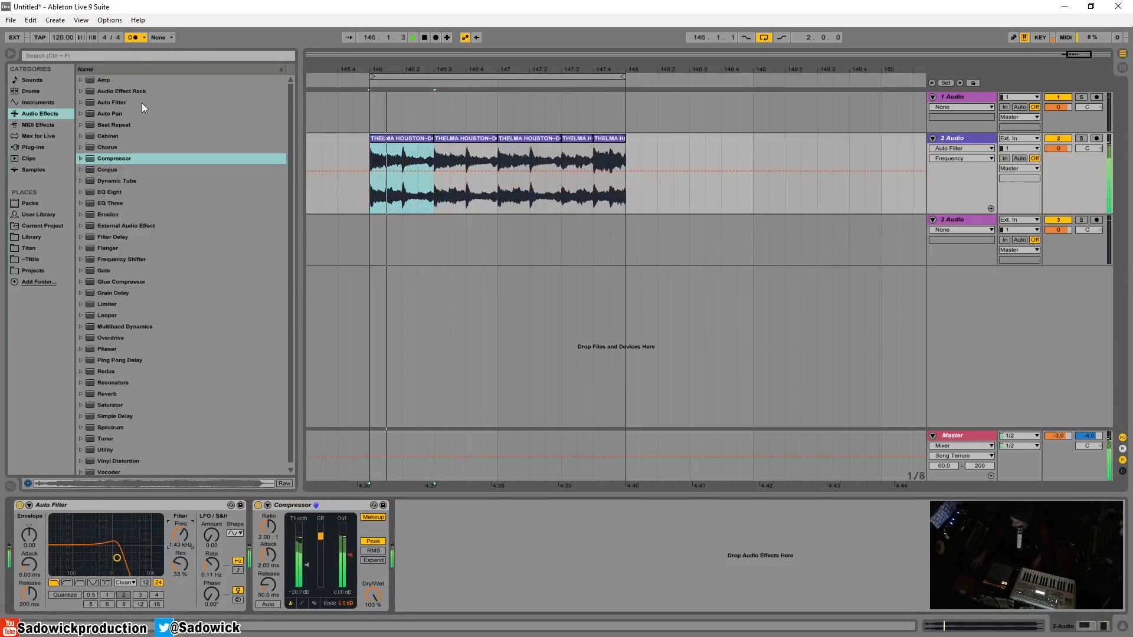
click(127, 37)
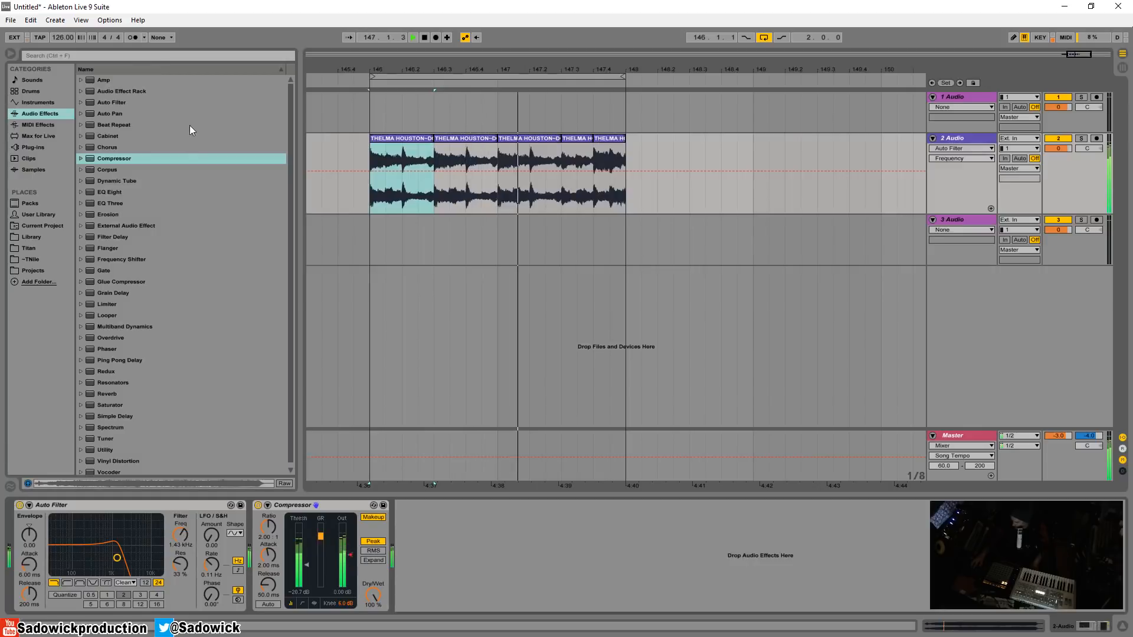
Browse the Library place to Vengeance - Essential House 2, VEH2 Loops, and open the VEH2 Housebeats 128BPM folder
click(33, 247)
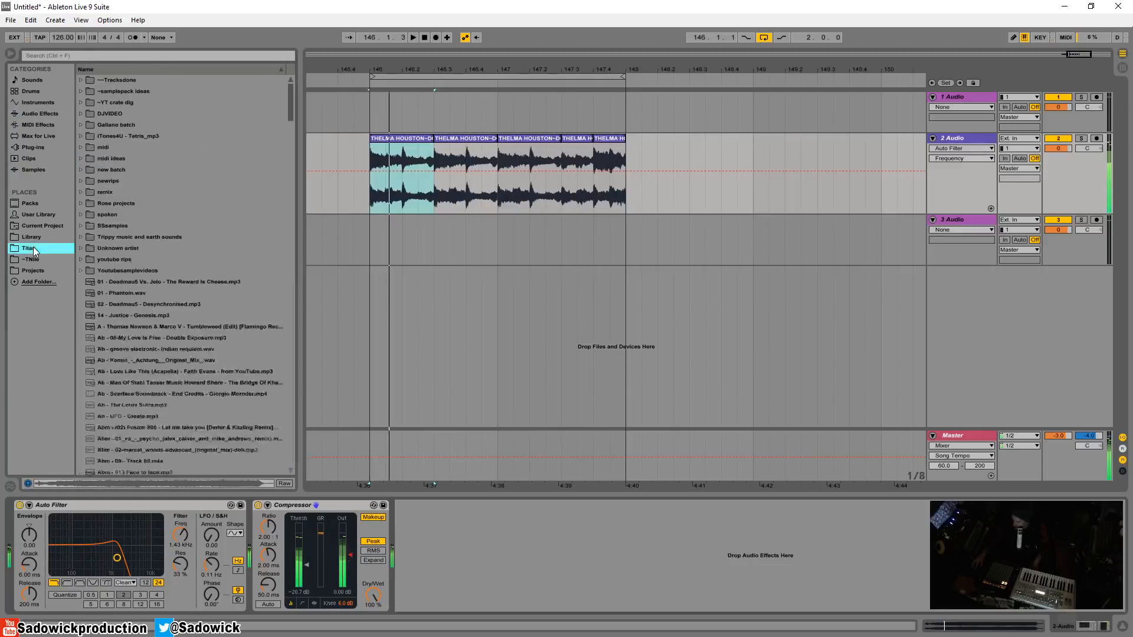
click(34, 238)
drag(291, 436, 286, 398)
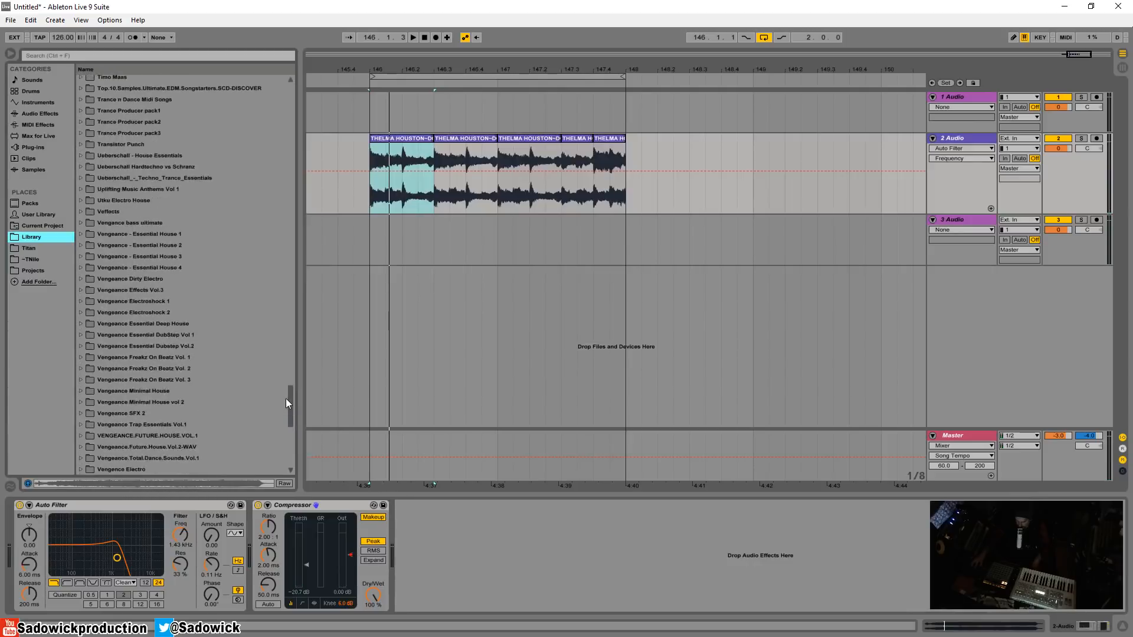
click(81, 234)
click(81, 234)
click(81, 246)
click(102, 312)
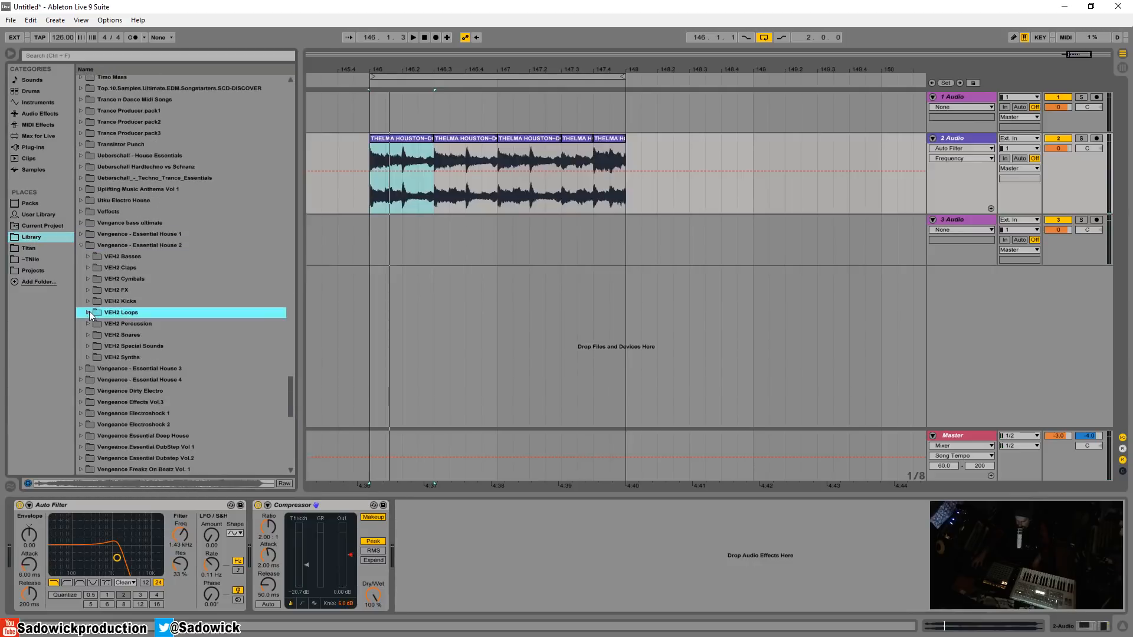
click(93, 345)
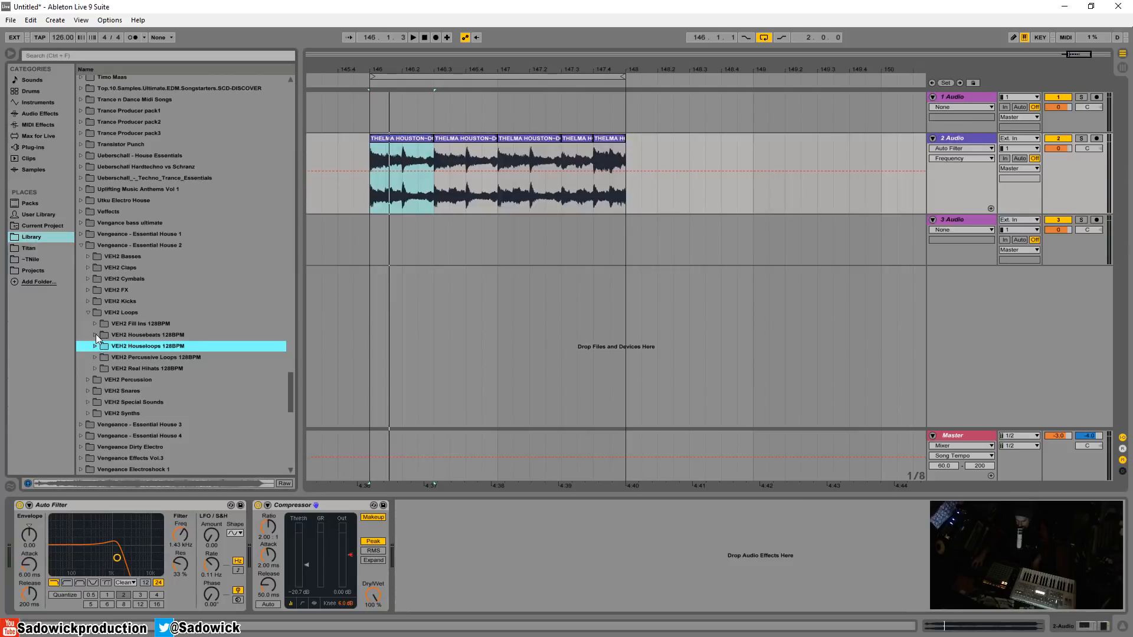
click(96, 334)
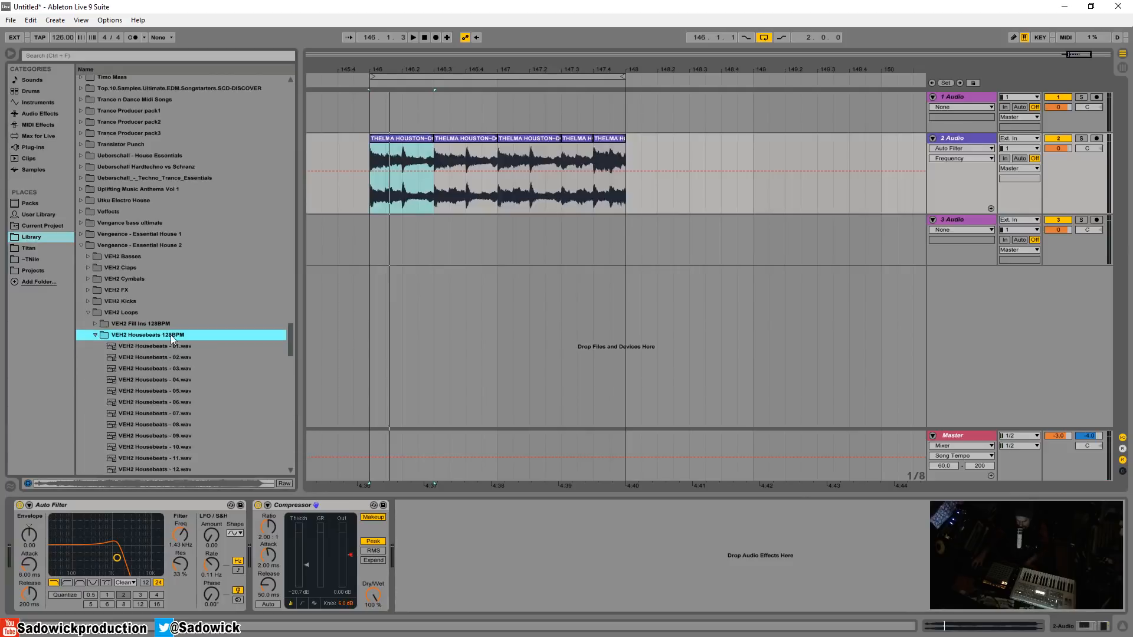
Audition the first few house beats and place VEH2 Housebeats - 07.wav on the 3 Audio track at bar 146
click(174, 369)
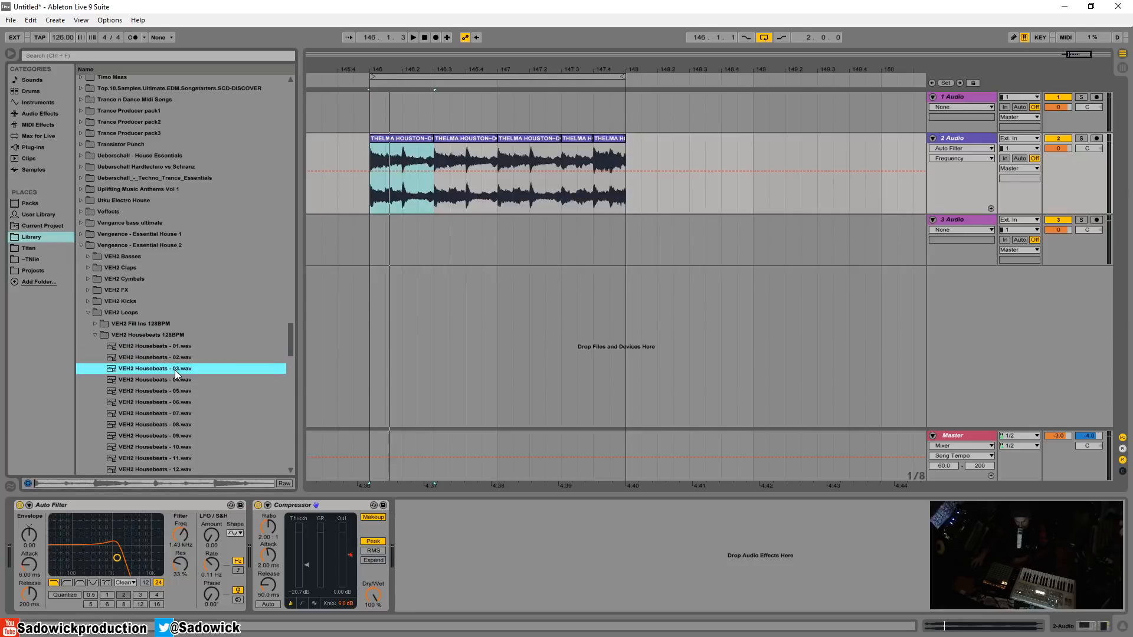
key(Up)
key(Up)
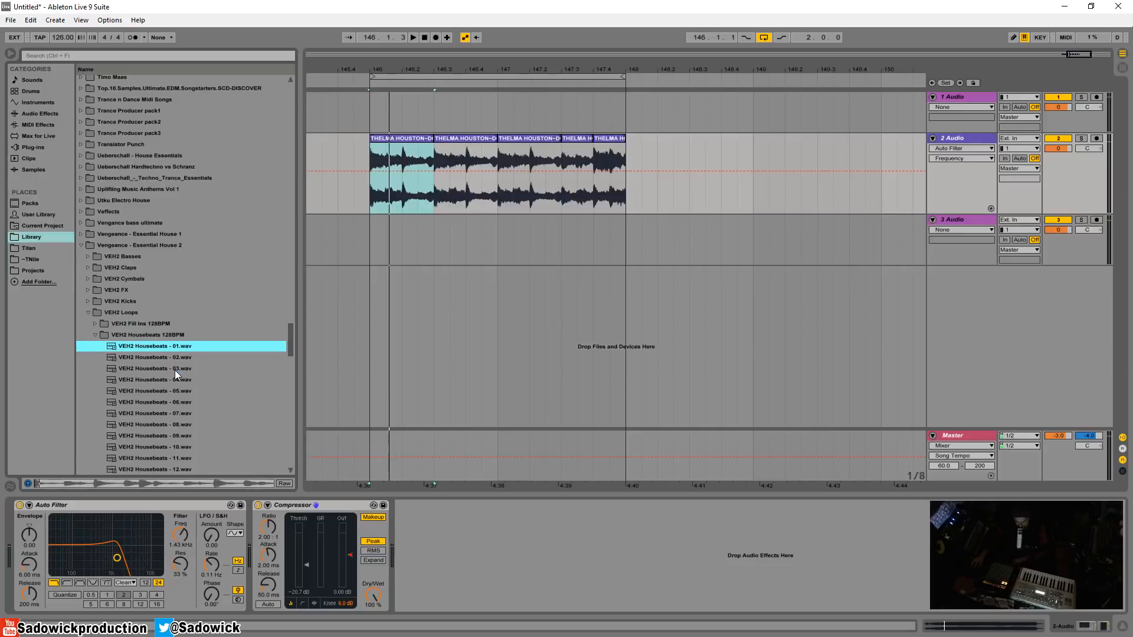
key(Down)
key(Down)
key(Down)
key(Down)
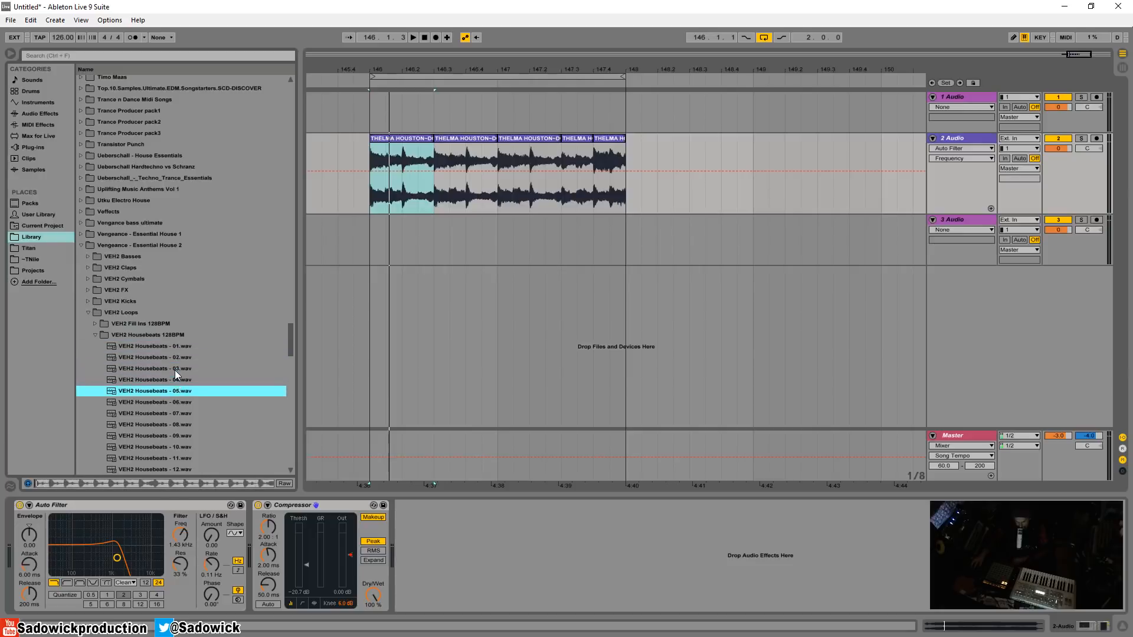
key(Down)
key(Down)
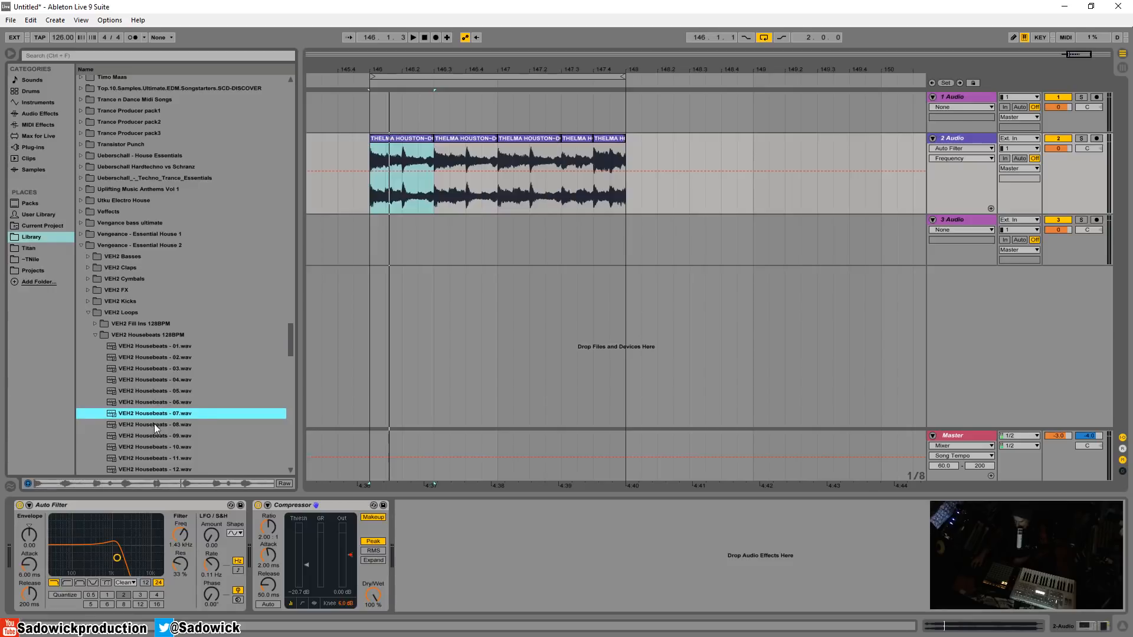
drag(152, 415, 371, 236)
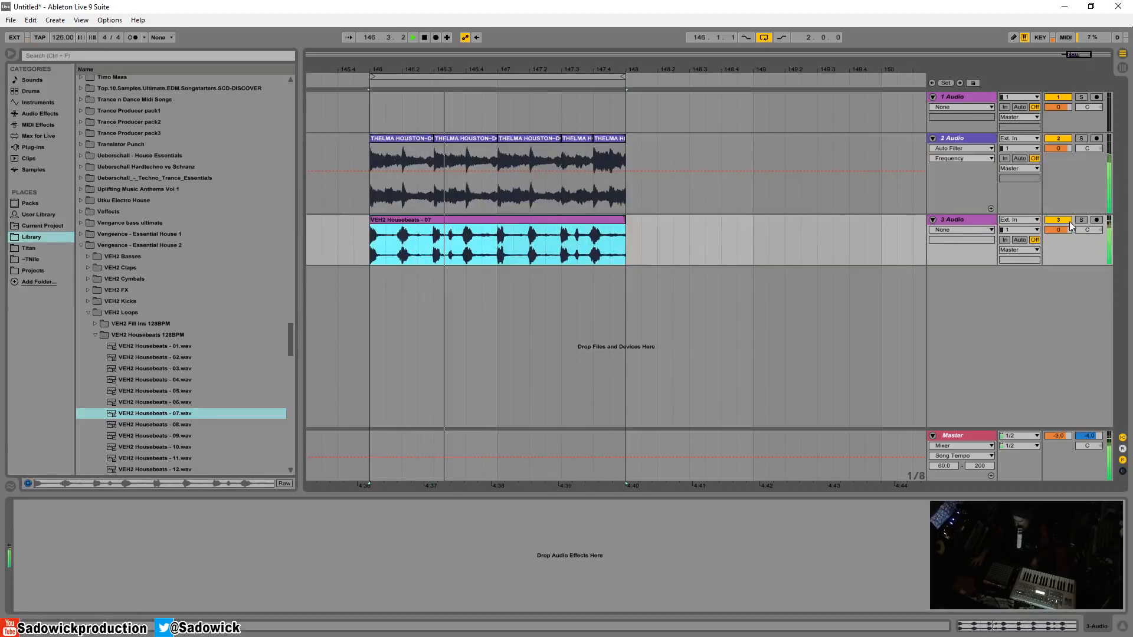
Audition more house beats, place VEH2 Housebeats - 27.wav on the 3 Audio track at bar 146, and play it
click(168, 425)
key(Down)
key(Down)
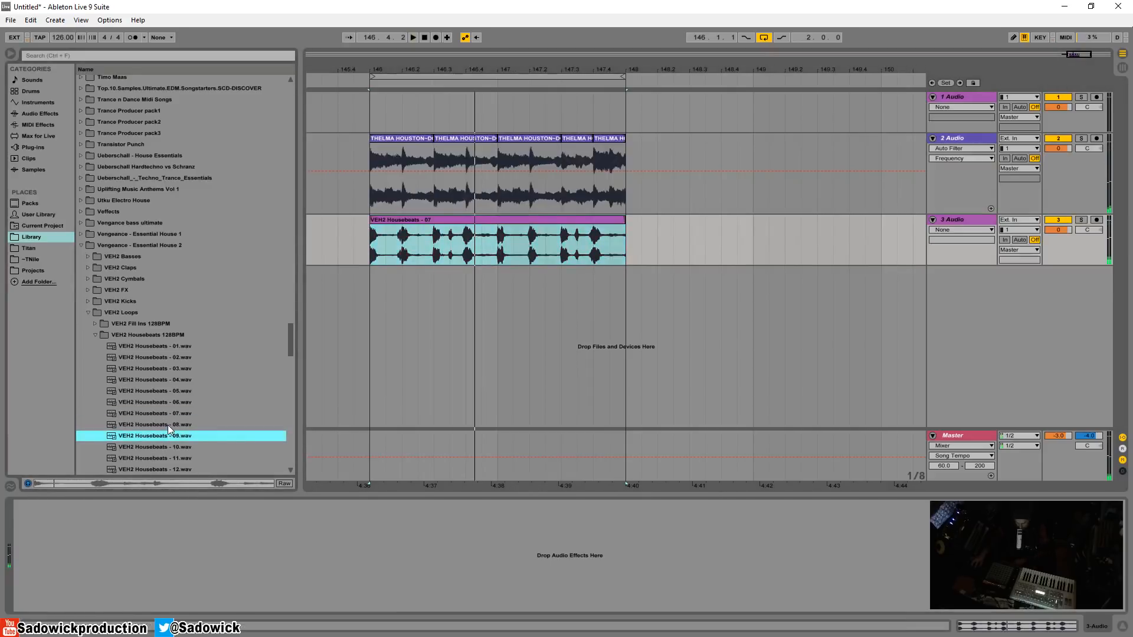
key(Down)
key(Up)
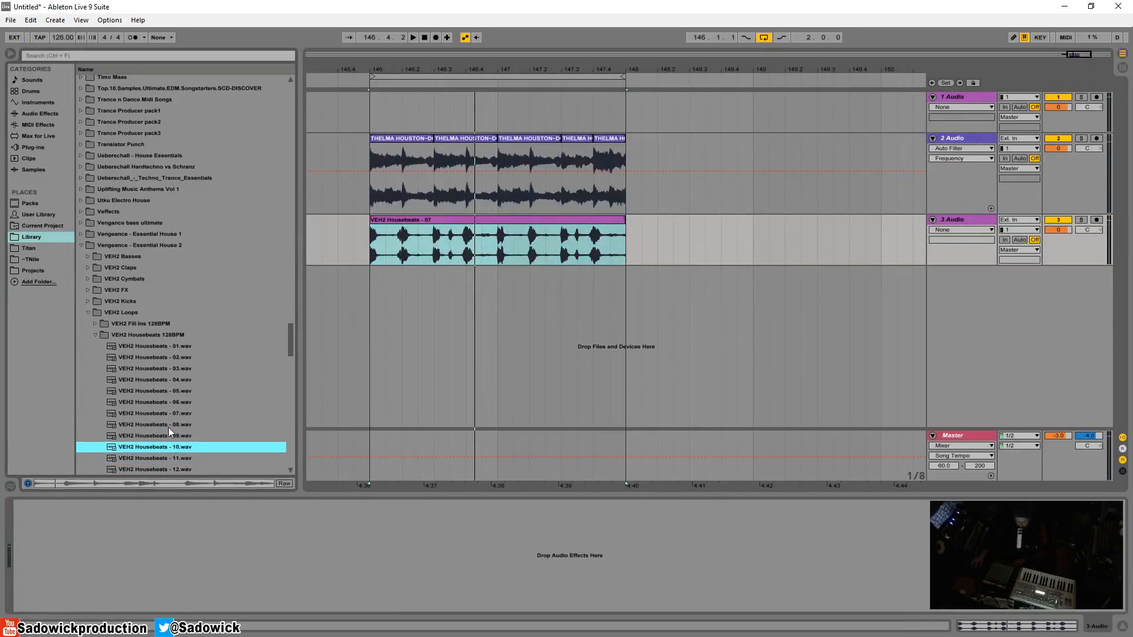
key(Down)
key(Down)
key(Down)
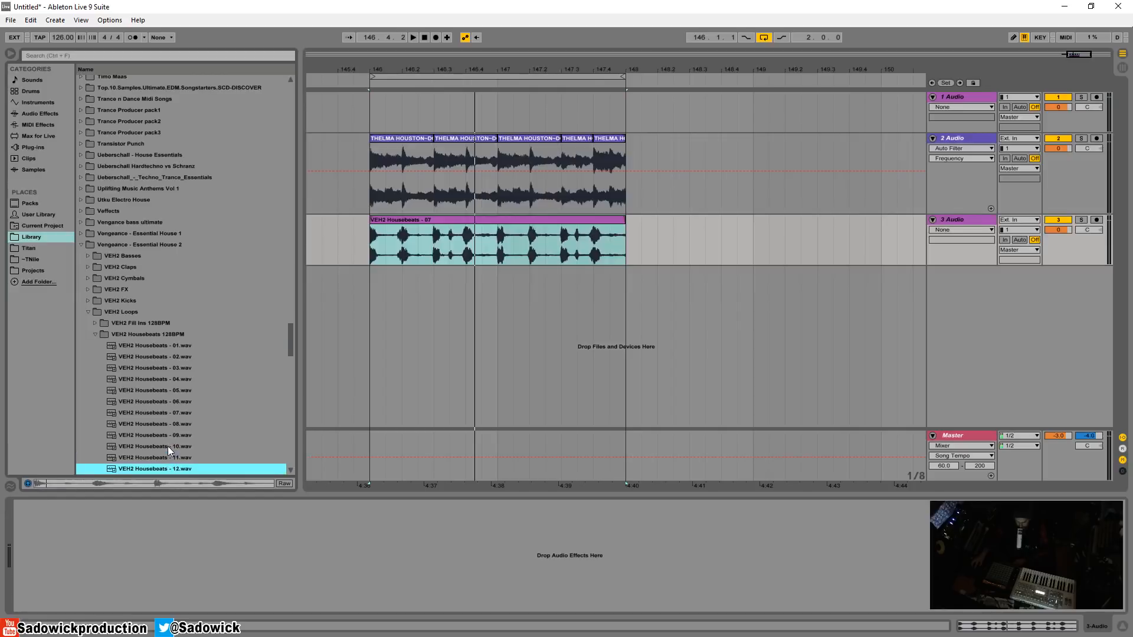
key(Down)
key(Down)
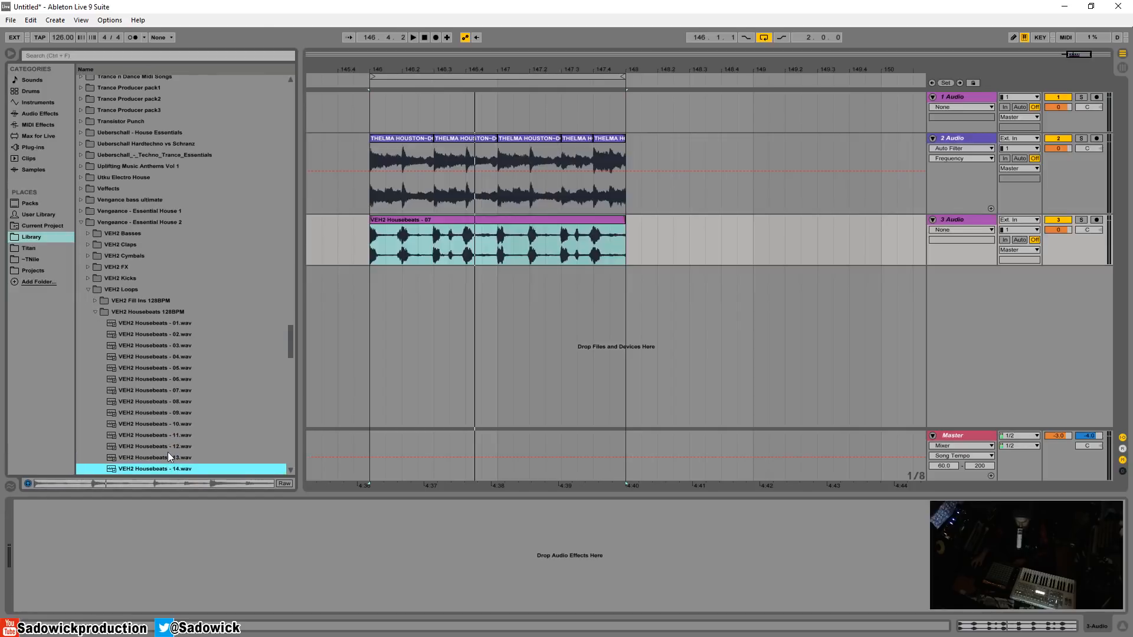
key(Down)
key(Down)
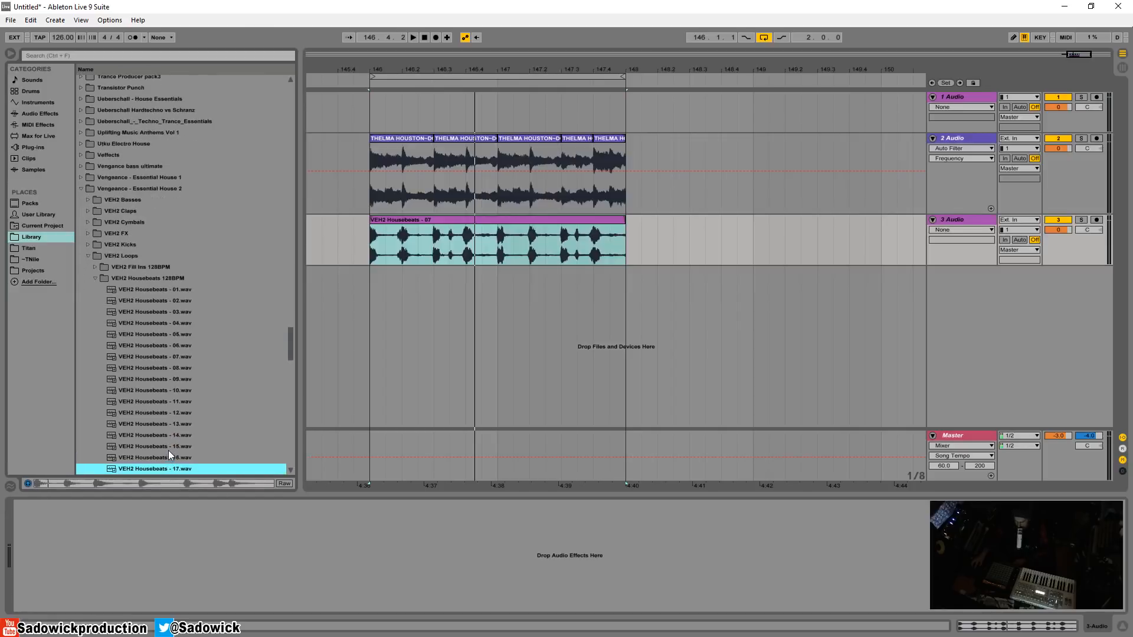
key(Down)
key(Down)
key(Down)
key(Down)
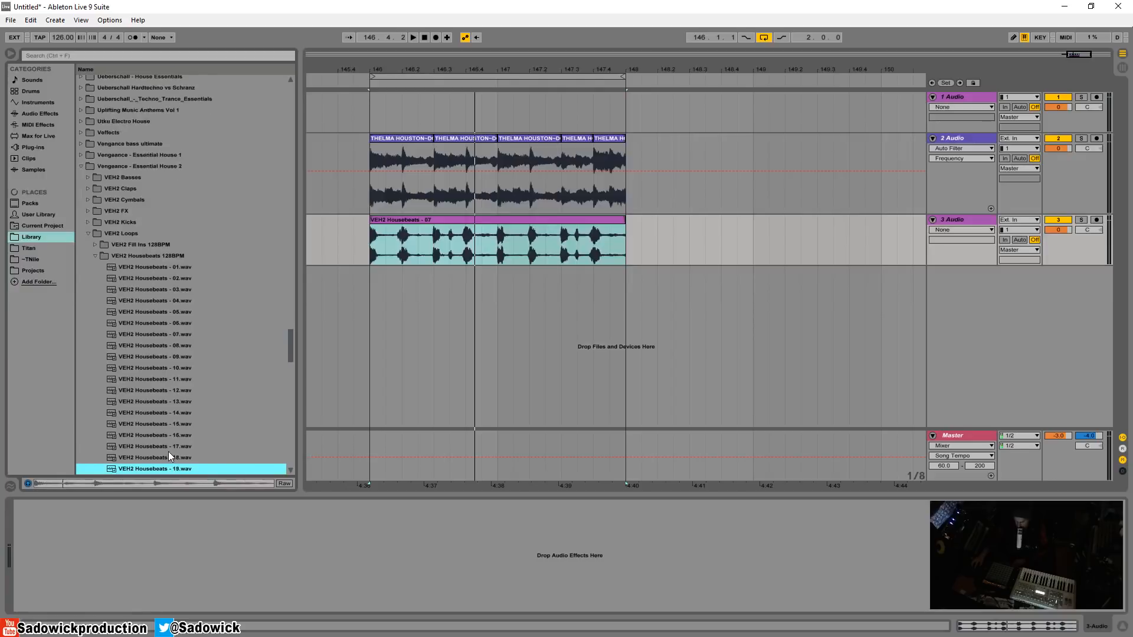
key(Down)
key(Down)
key(Down)
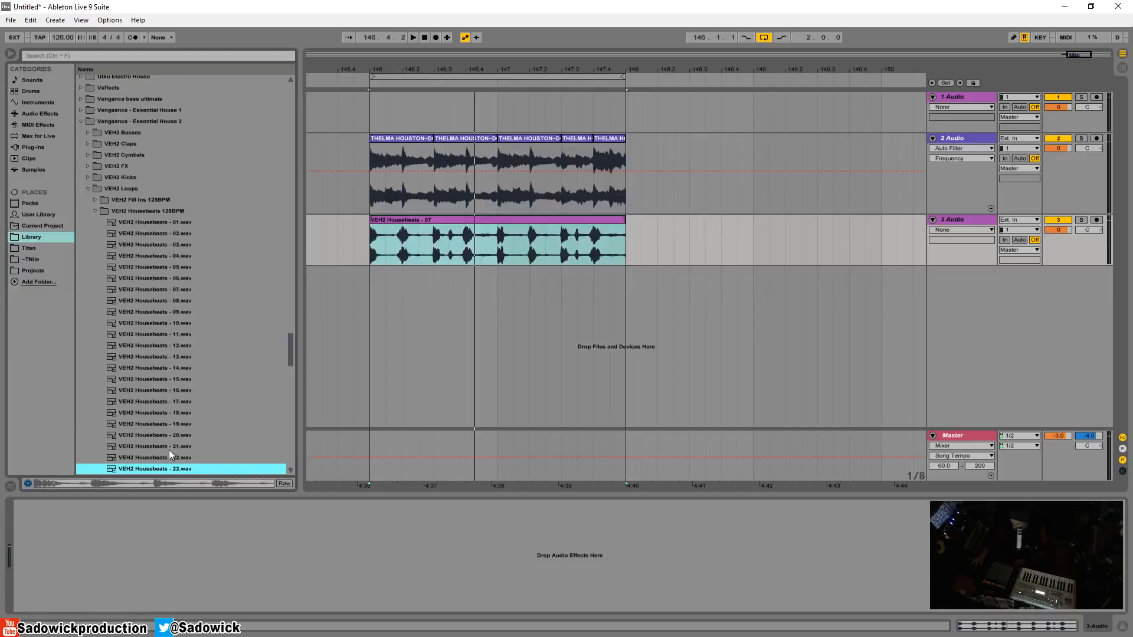
key(Down)
key(Down)
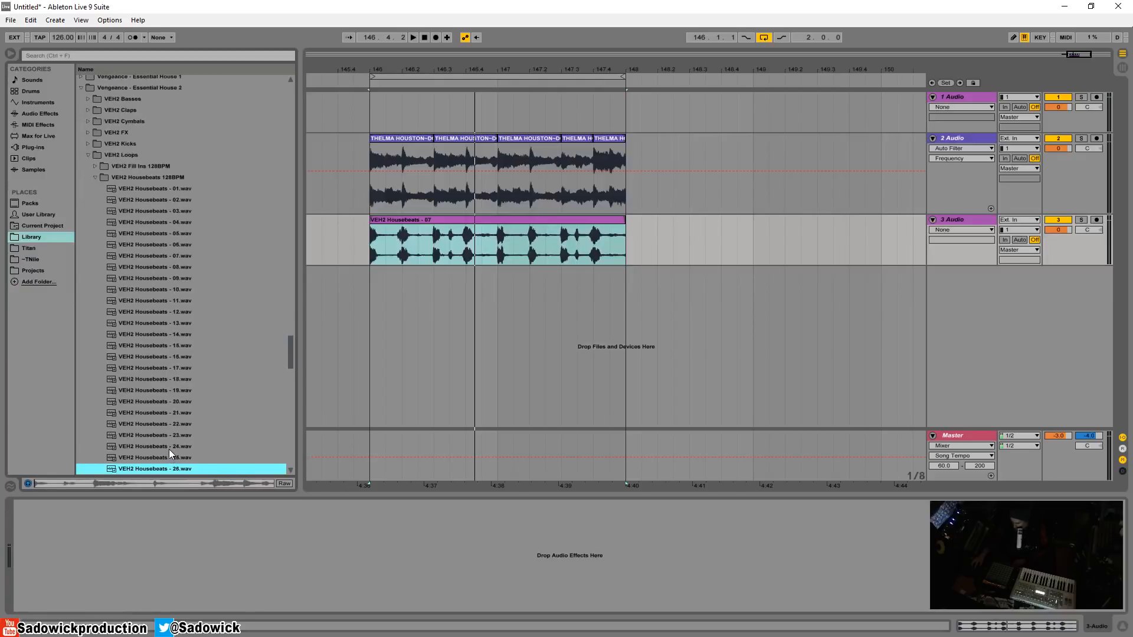
drag(149, 470, 378, 242)
key(space)
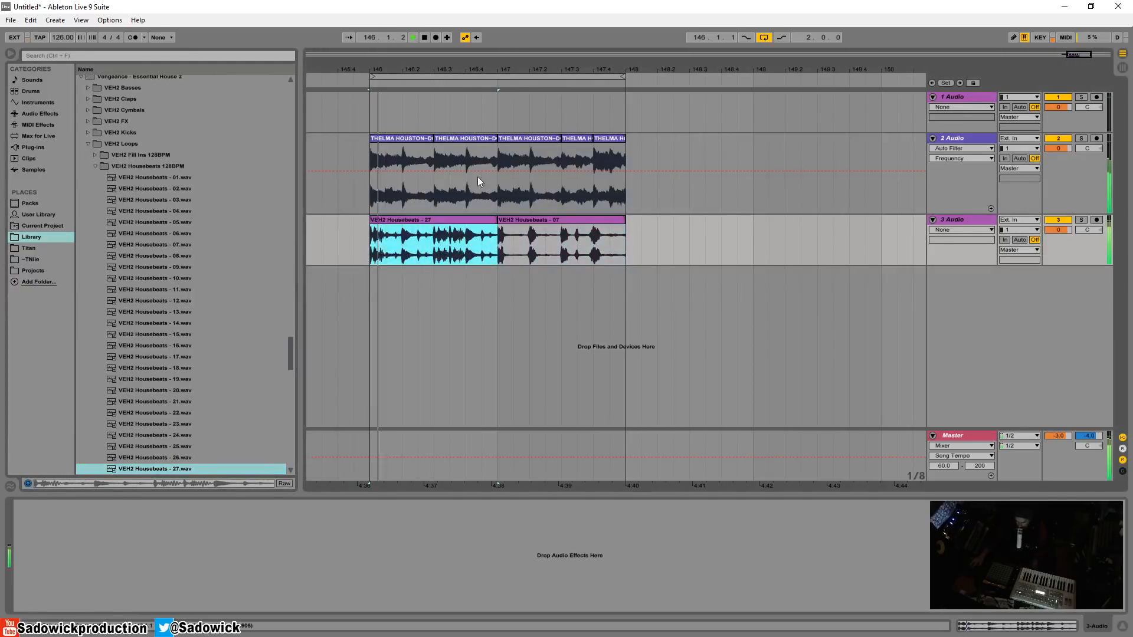
Duplicate the first two beats of the Housebeats - 27 clip three times to fill the loop up to bar 148
click(422, 251)
drag(423, 251, 371, 251)
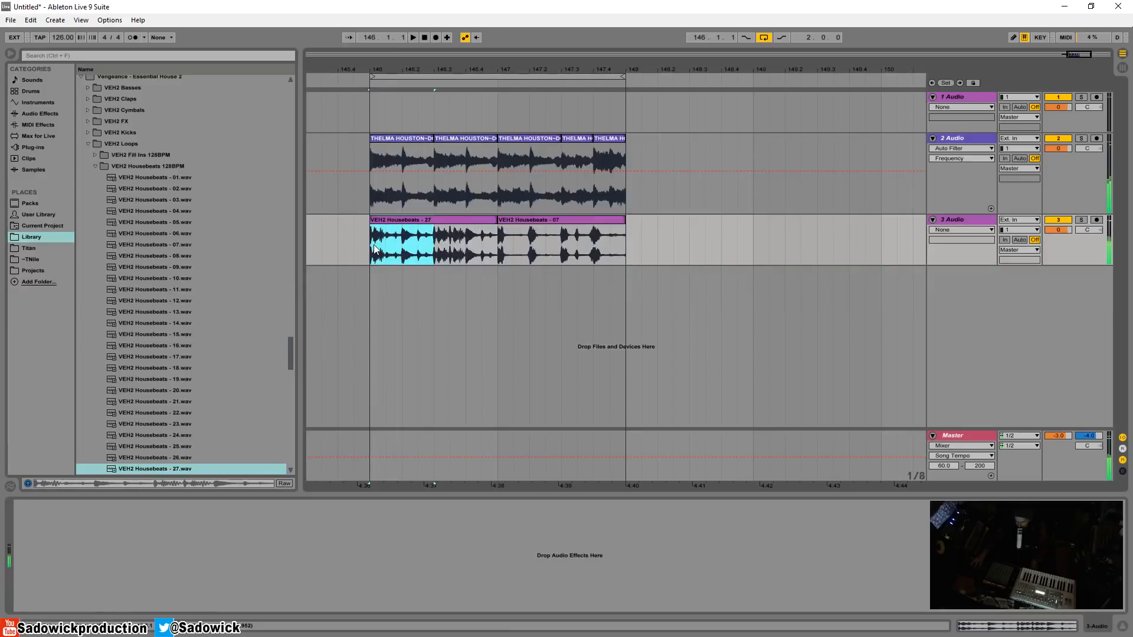
key(ctrl+d)
key(ctrl+d)
key(ctrl+d)
Solo the 3 Audio track, show the fades on its drum clips, and play from the first clip
click(1081, 220)
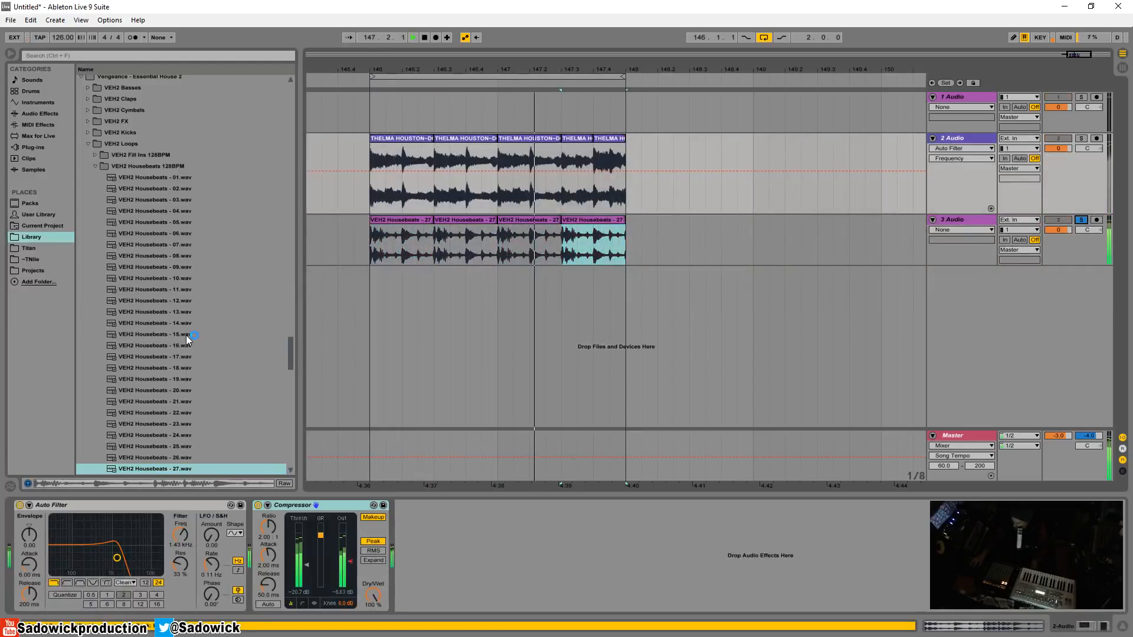
scroll(379, 183, up, 2)
scroll(381, 236, down, 2)
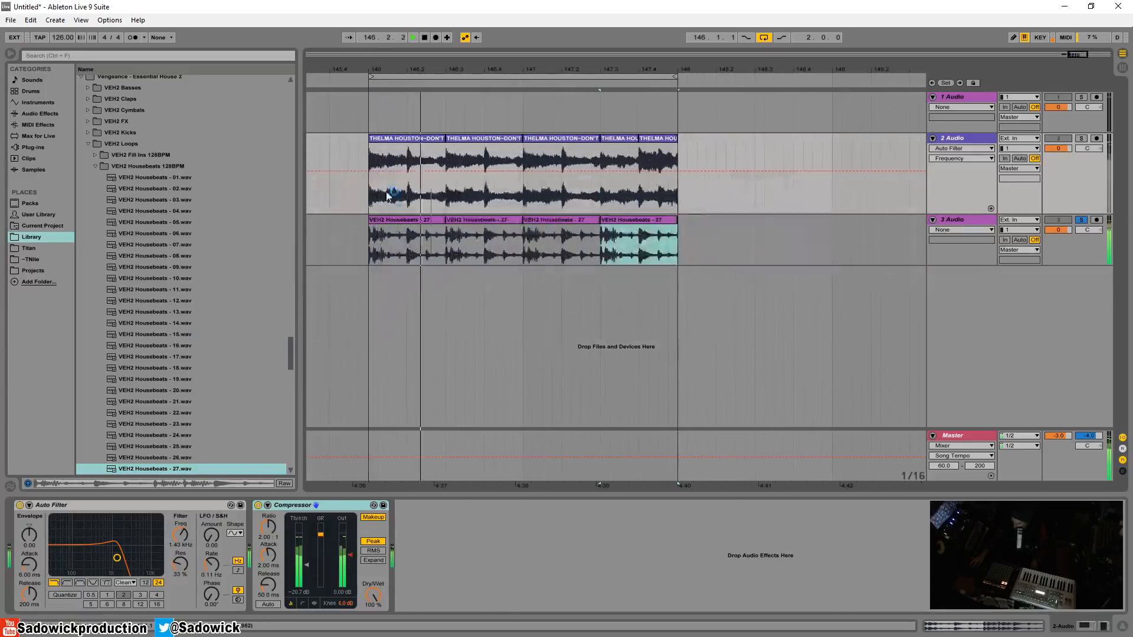
key(space)
right_click(374, 235)
click(400, 303)
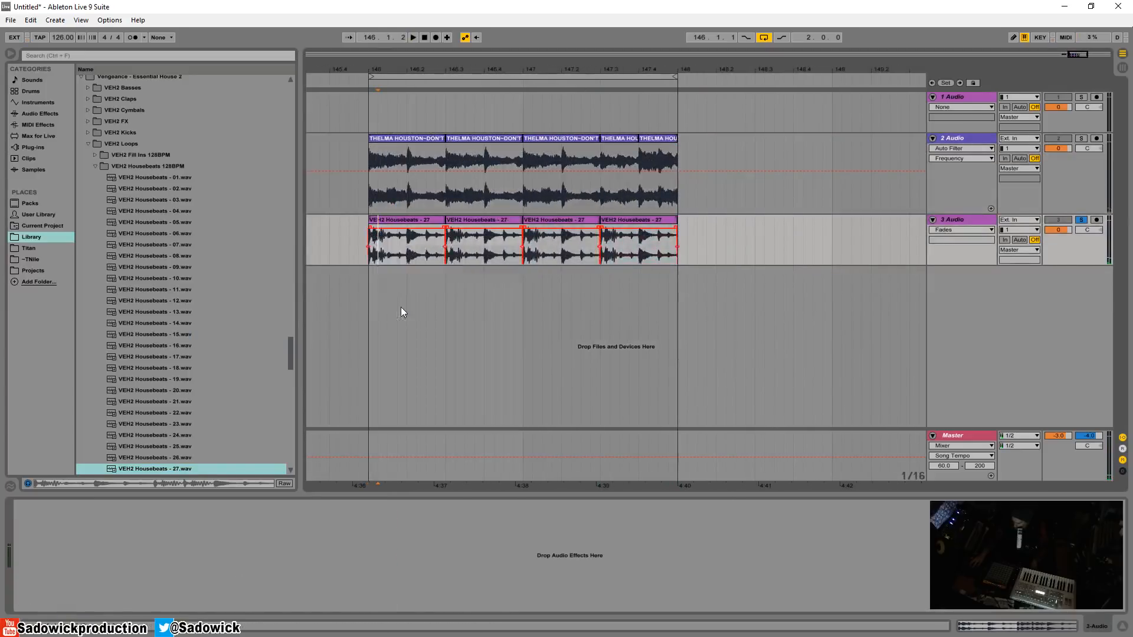
click(391, 221)
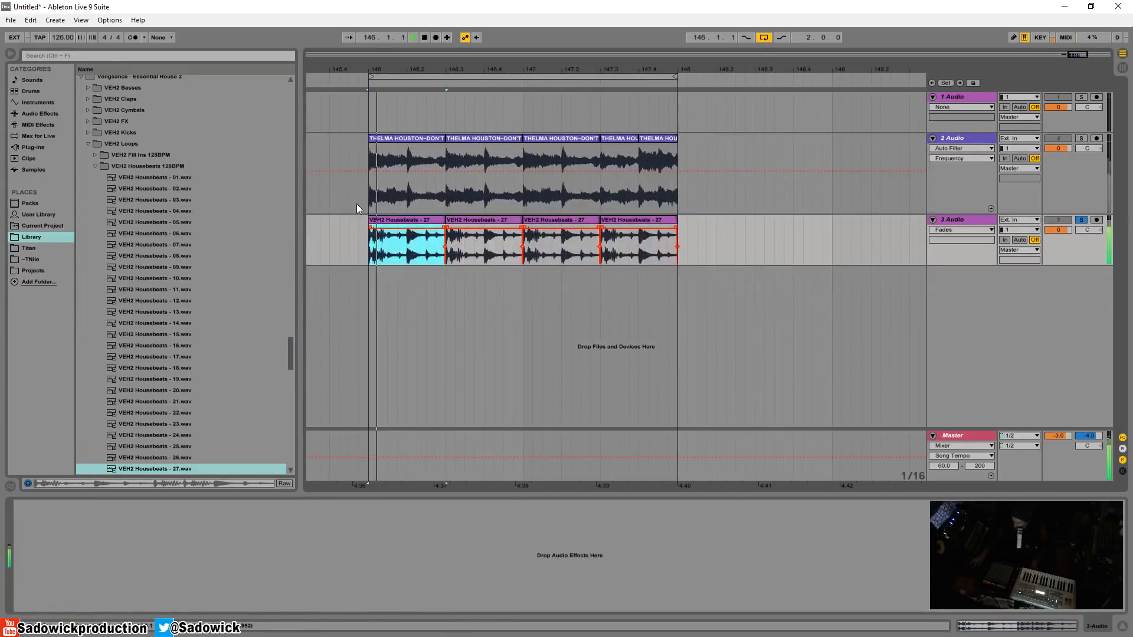
Open the VEH2 Houseloops 128BPM folder, audition its loops, and place VEH2 Houseloops - 062.wav on a new audio track at bar 146
click(95, 166)
click(98, 175)
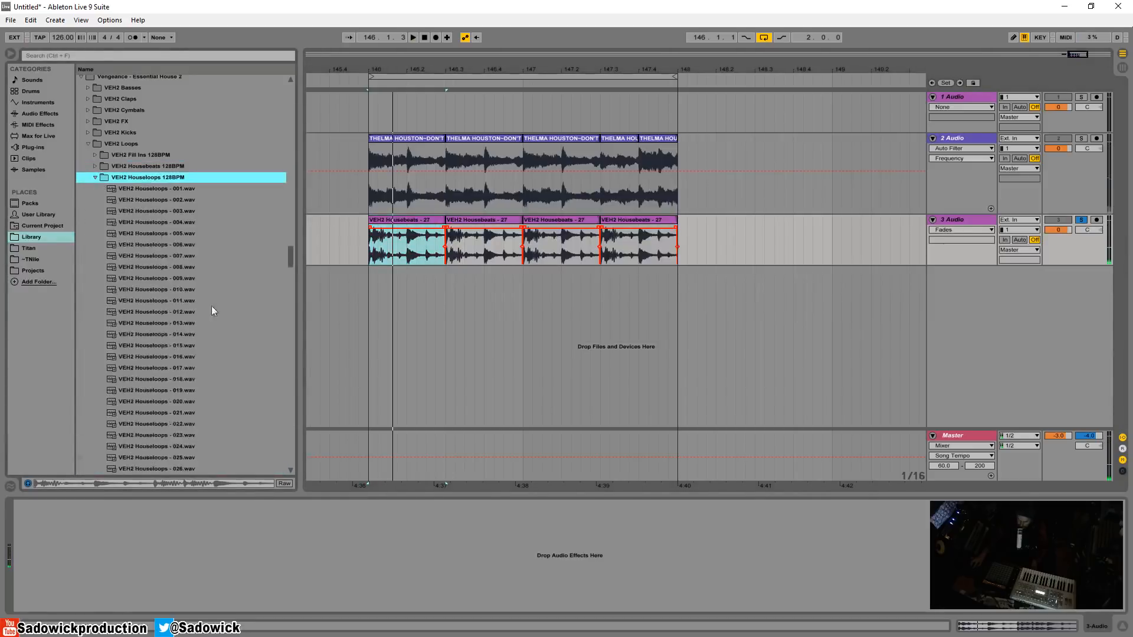
scroll(200, 301, down, 5)
click(178, 312)
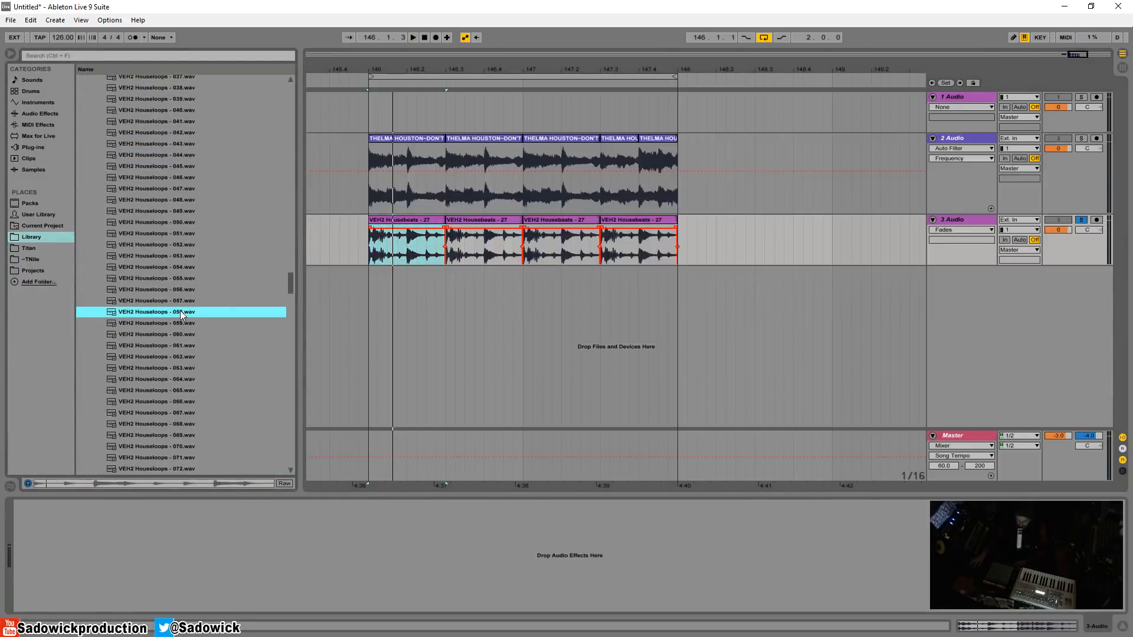
key(Down)
key(Down)
key(Down)
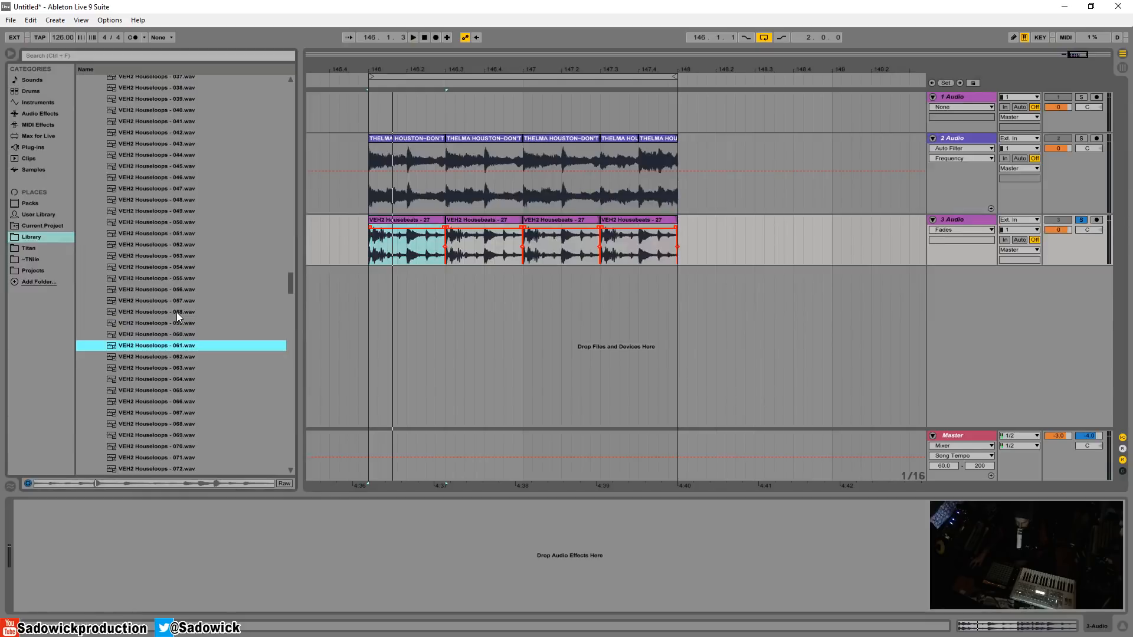
key(Down)
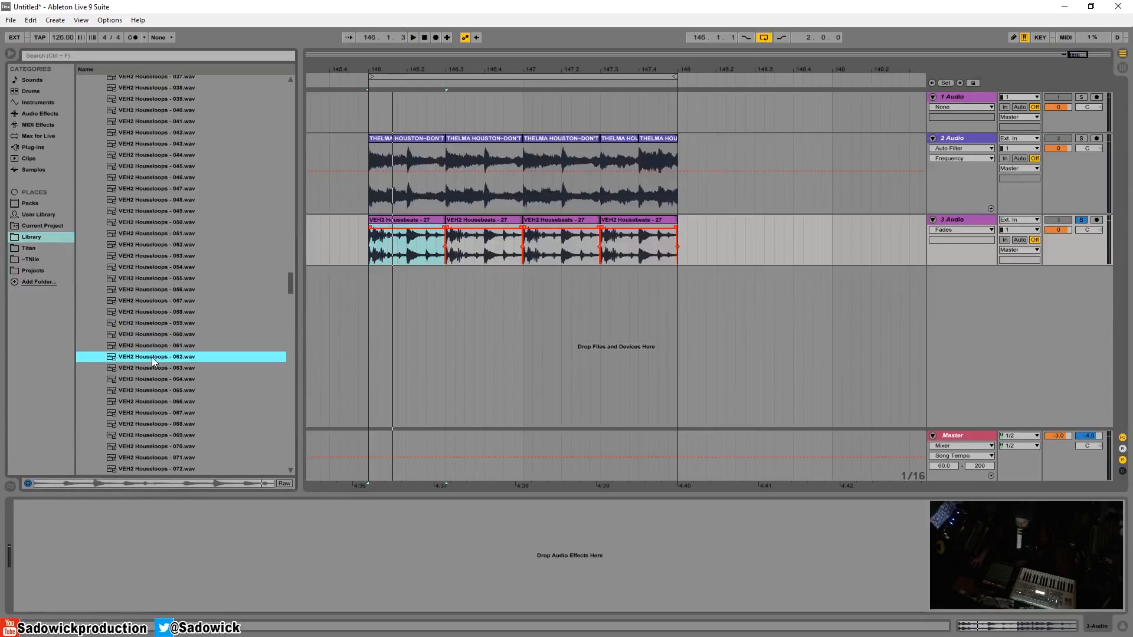
drag(151, 356, 428, 277)
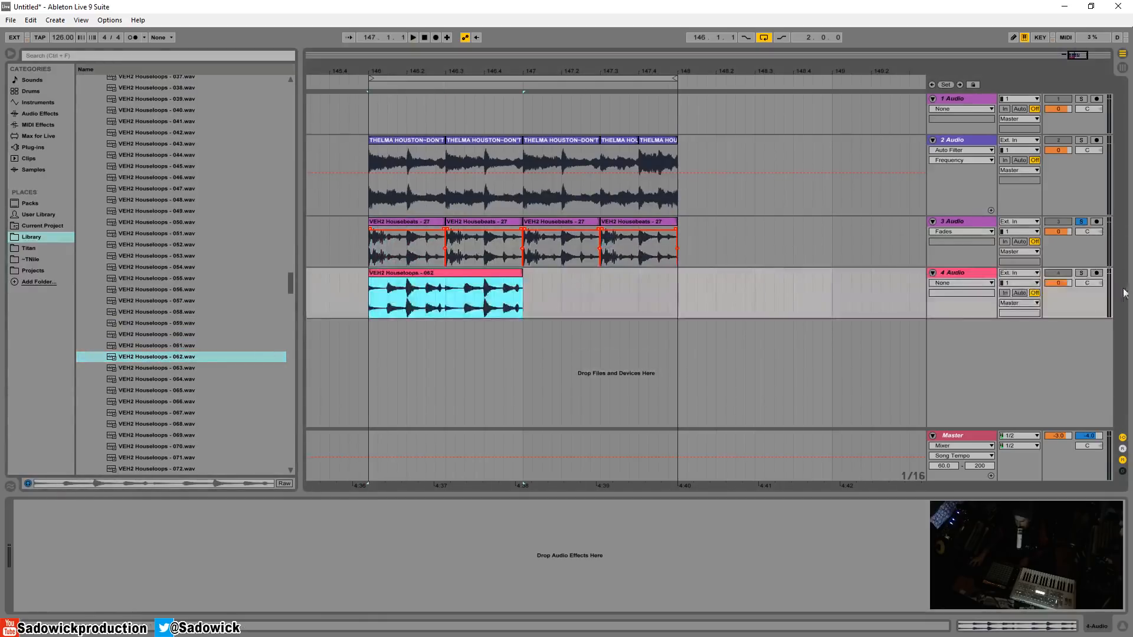
Unsolo the 3 Audio track, mute the disco sample track, and play the two drum loops together
click(1082, 223)
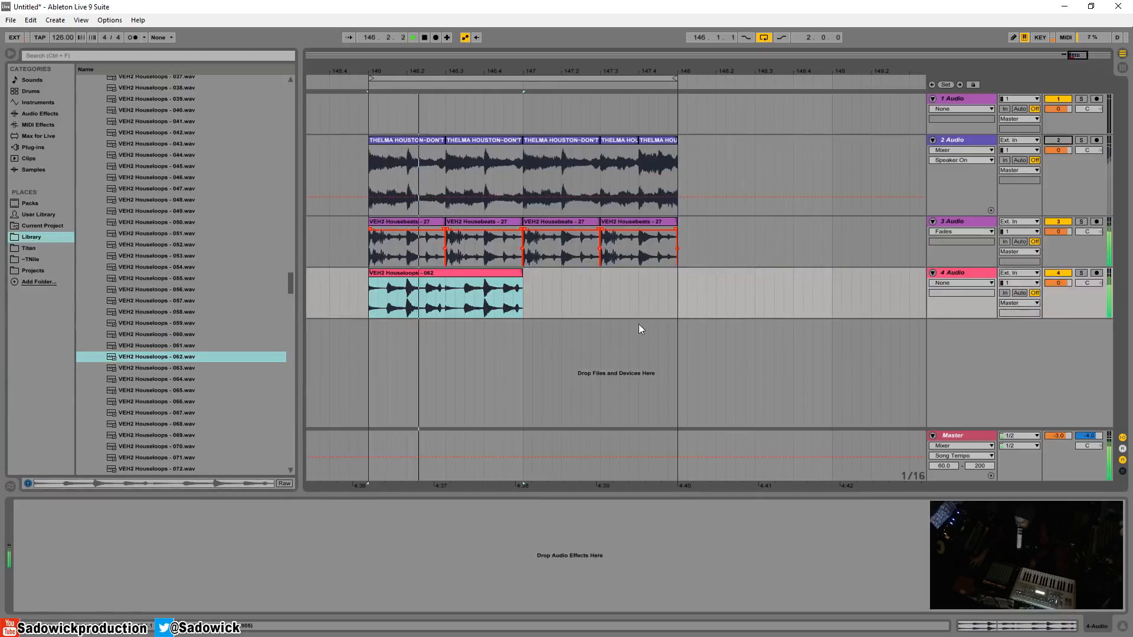
key(space)
key(space)
key(space)
key(space)
key(space)
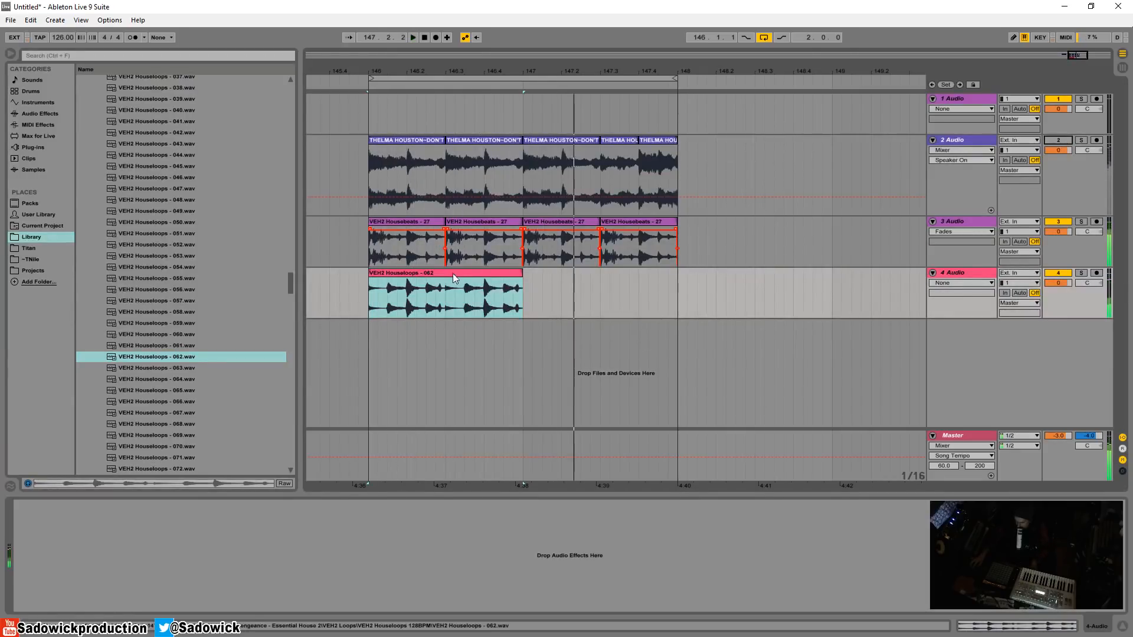
Listen to the Houseloops - 062 track in solo, and unsolo it again
click(1081, 273)
key(space)
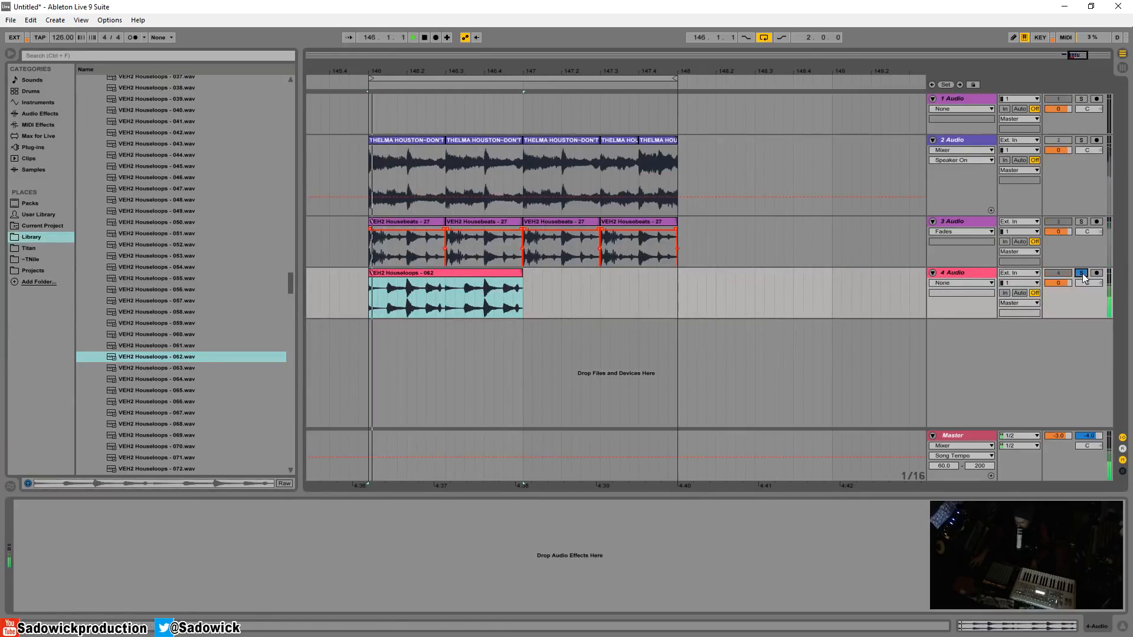
click(1082, 274)
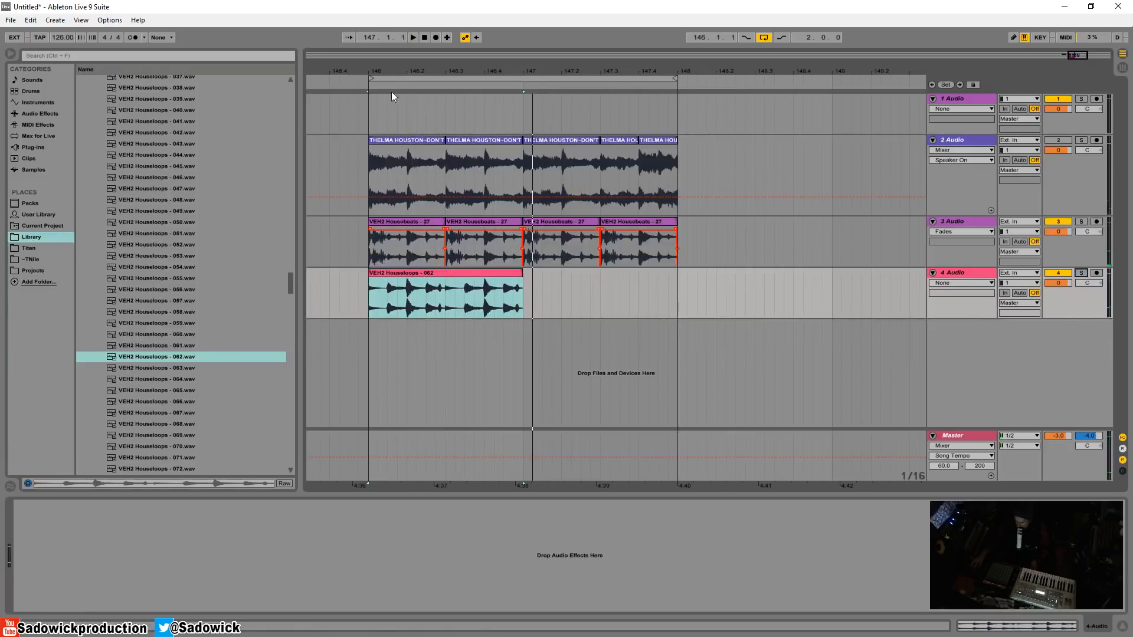
Delete the half beat after the first kick in the Housebeats - 27 clip, from 146.1.3 to 146.2, and play the result
drag(390, 65, 345, 245)
key(Delete)
click(390, 236)
key(space)
key(space)
key(space)
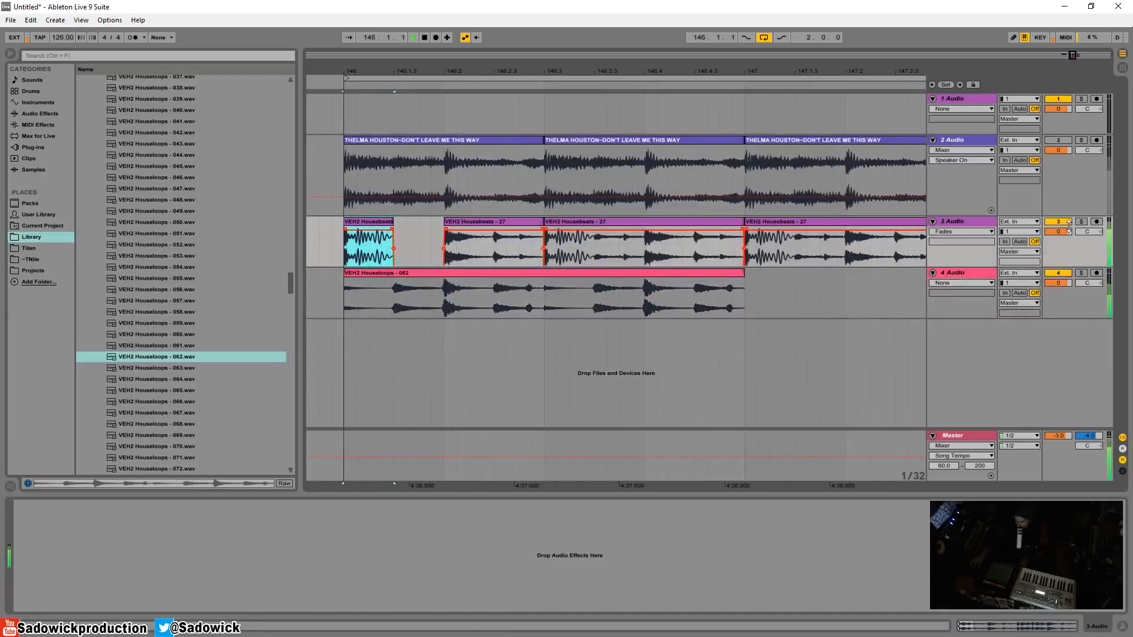
key(space)
key(space)
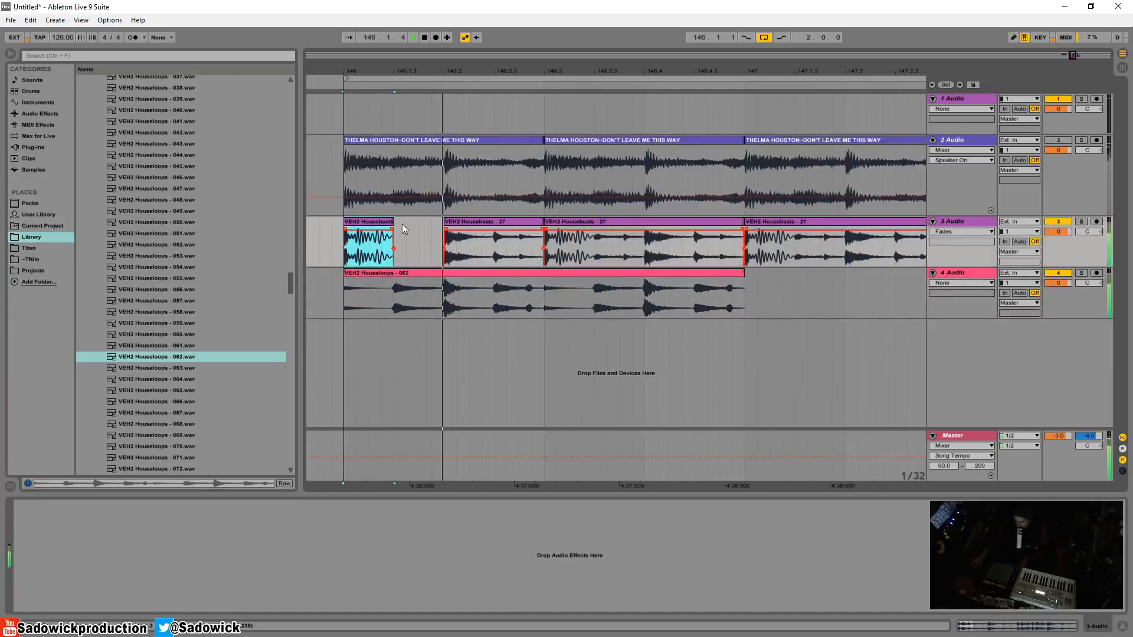
Replace the Housebeats - 27 clip on beat 146.2 with a duplicate of the half-beat kick from 146
click(439, 240)
click(497, 222)
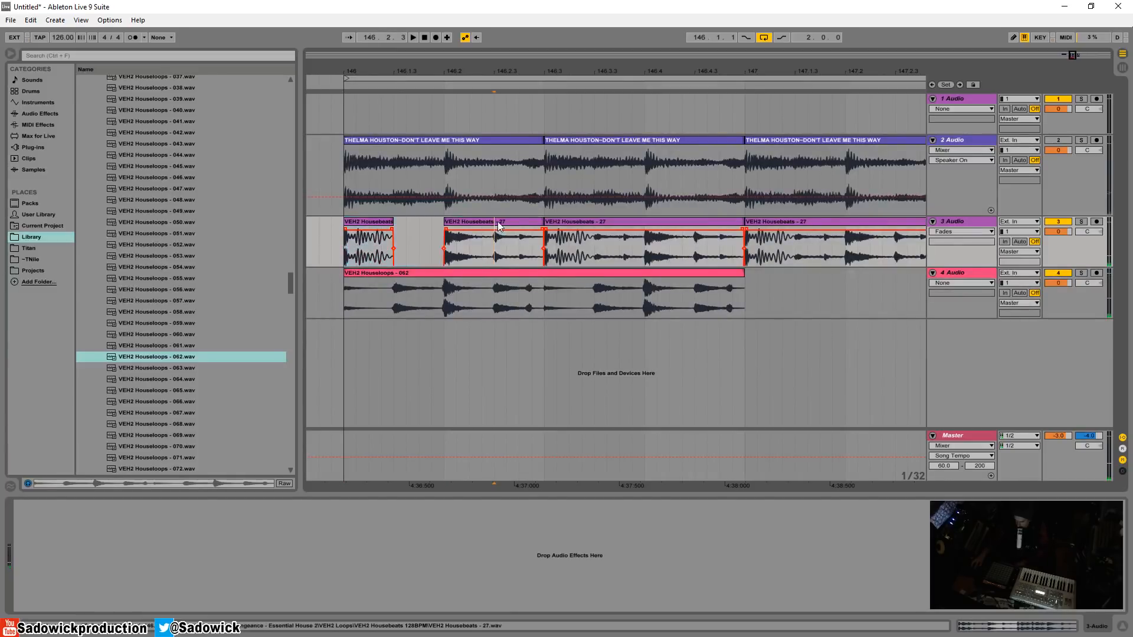
key(Delete)
click(444, 239)
key(ctrl+d)
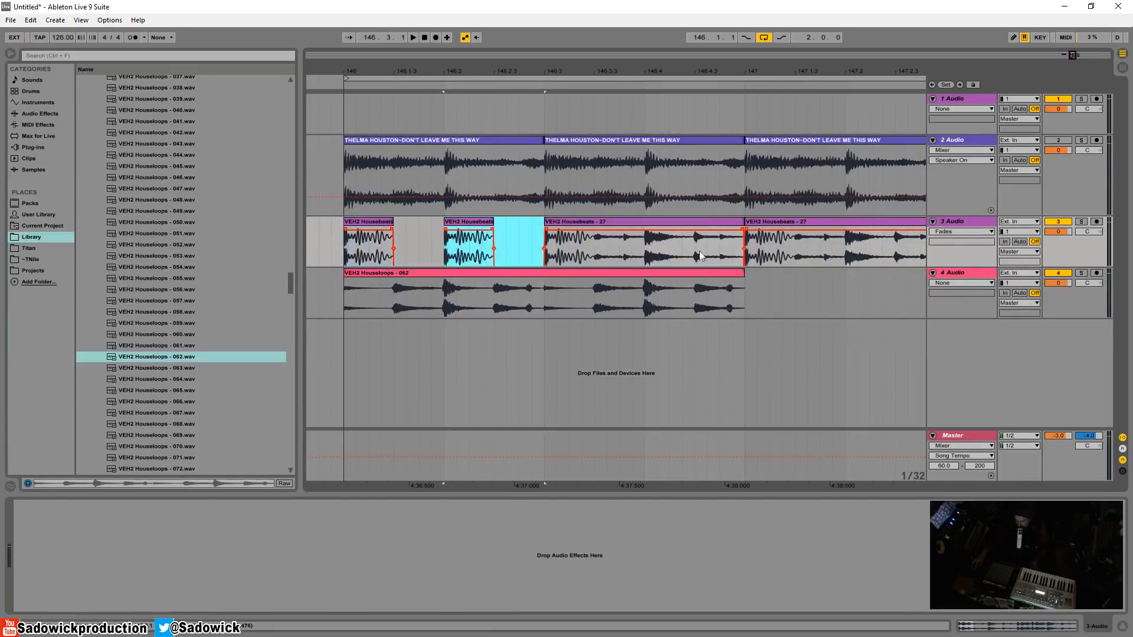
Delete the Housebeats - 27 clip from 146.3 to 147, duplicate the two preceding kicks into the gap, and play the result
click(611, 222)
key(Delete)
drag(533, 229, 360, 236)
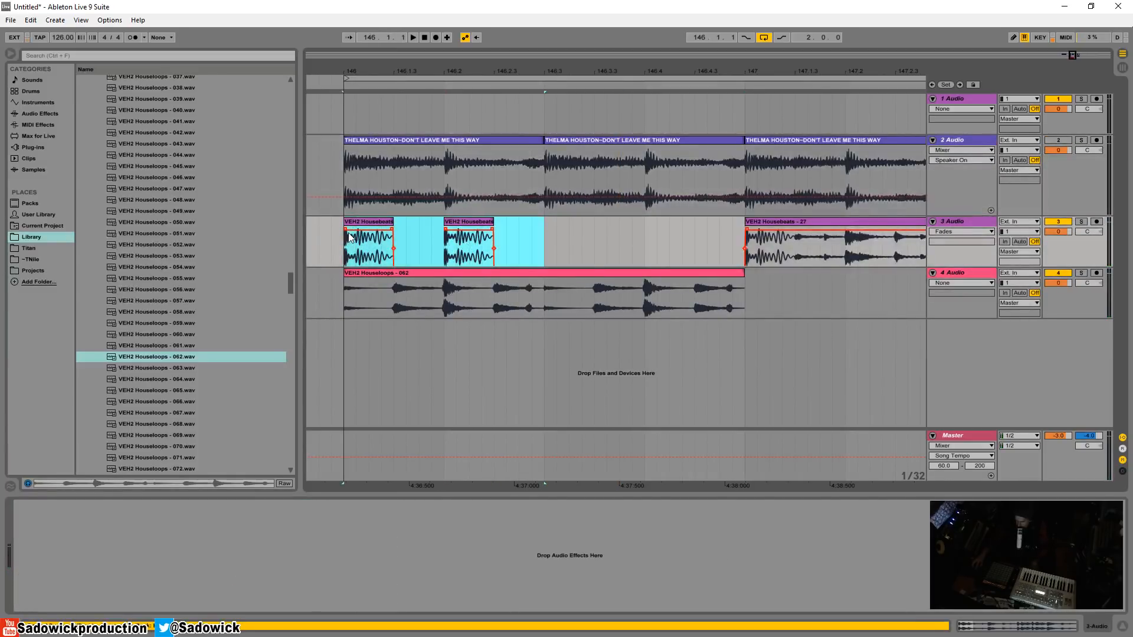
key(ctrl+d)
click(354, 239)
key(space)
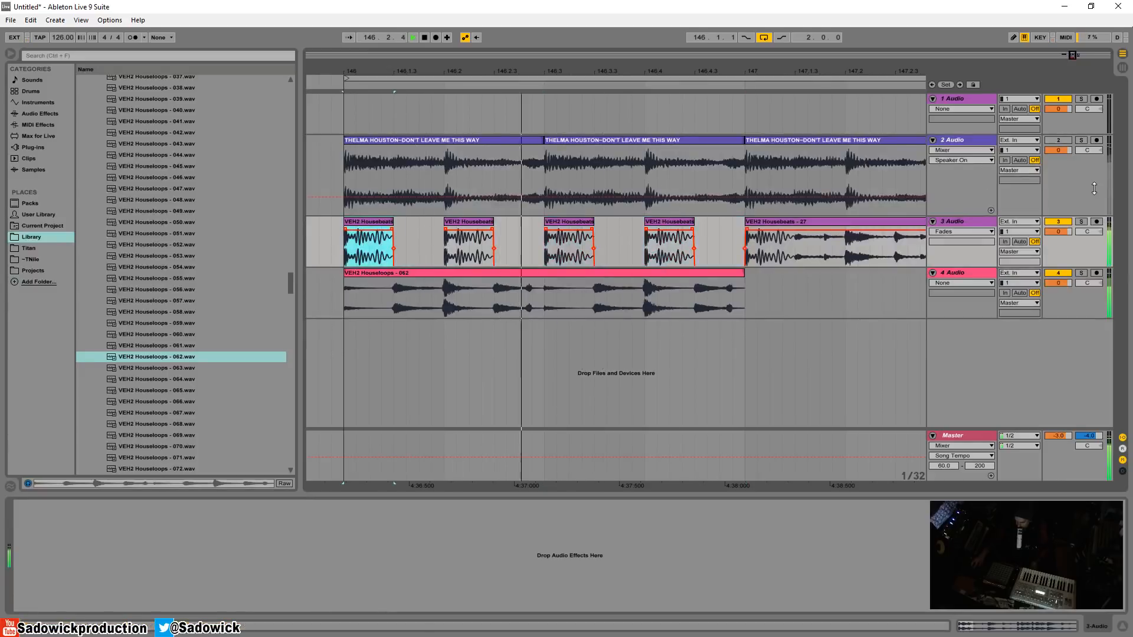
Replace the two Housebeats - 27 clips in bar 147 with a duplicate of bar 146's four-kick pattern
mouse_move(721, 69)
mouse_down()
mouse_move(530, 42)
mouse_move(530, 24)
mouse_up()
key(space)
click(554, 234)
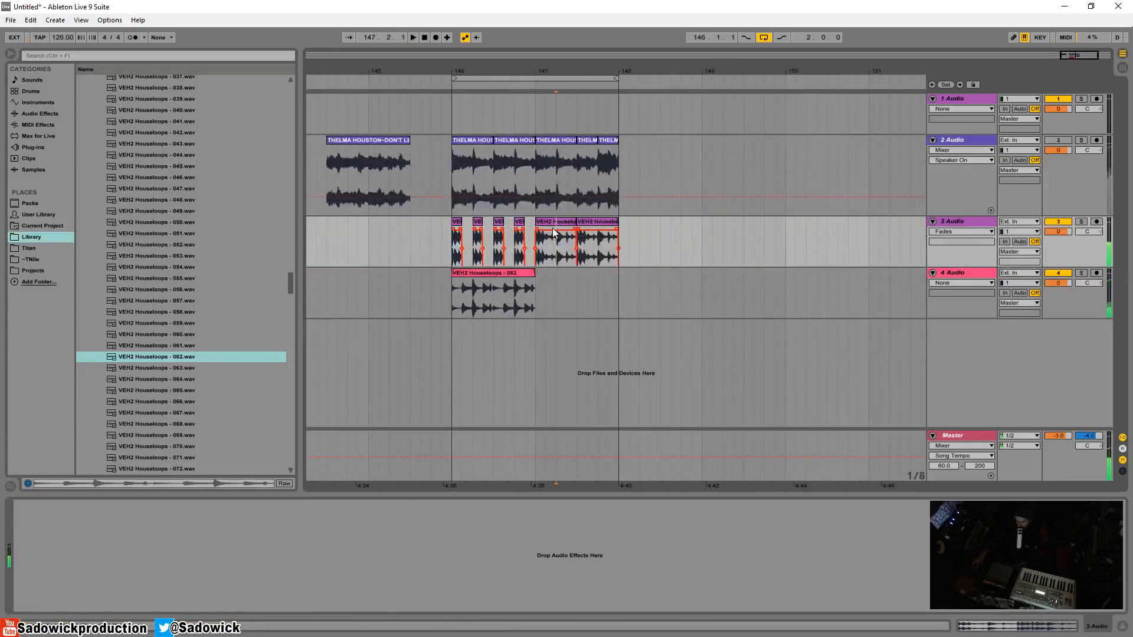
click(555, 233)
key(Delete)
click(598, 232)
key(Delete)
drag(539, 235, 445, 237)
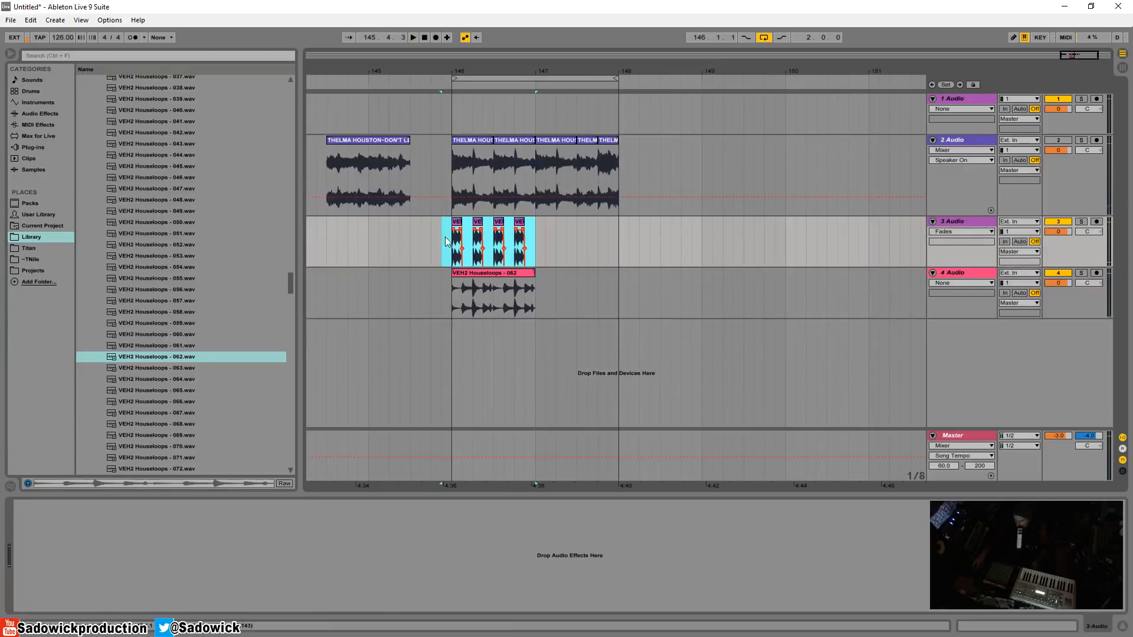
key(ctrl+d)
Duplicate the Houseloops - 062 clip into bar 147 and play the loop
click(512, 269)
key(ctrl+d)
key(space)
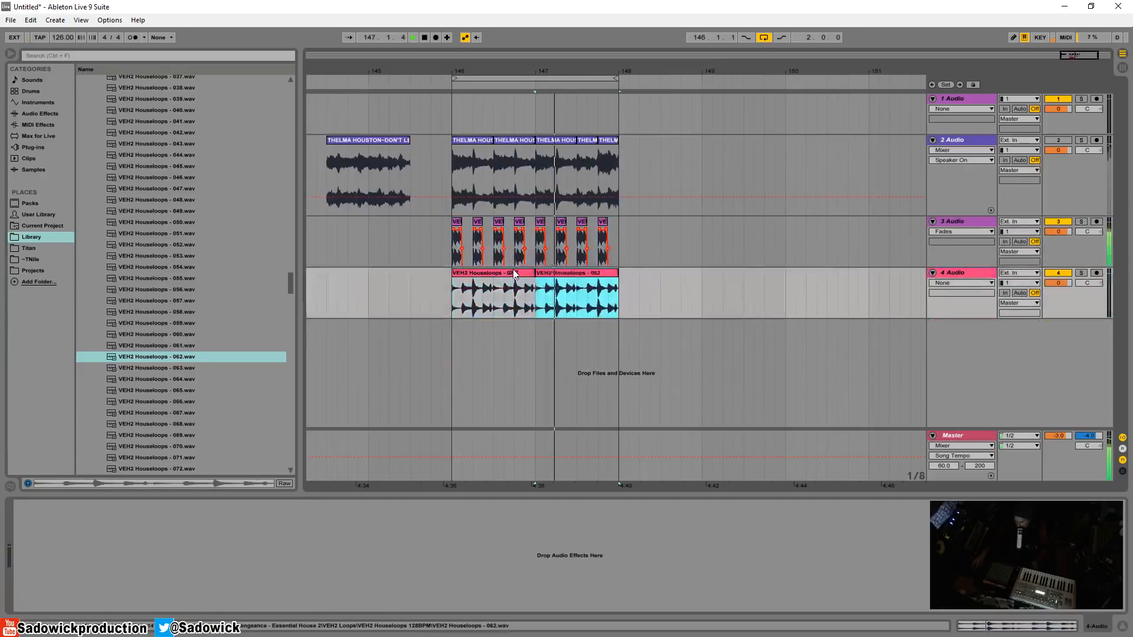
Solo the Houseloops - 062 track and set the warp mode of both its clips to Re-Pitch
click(1081, 273)
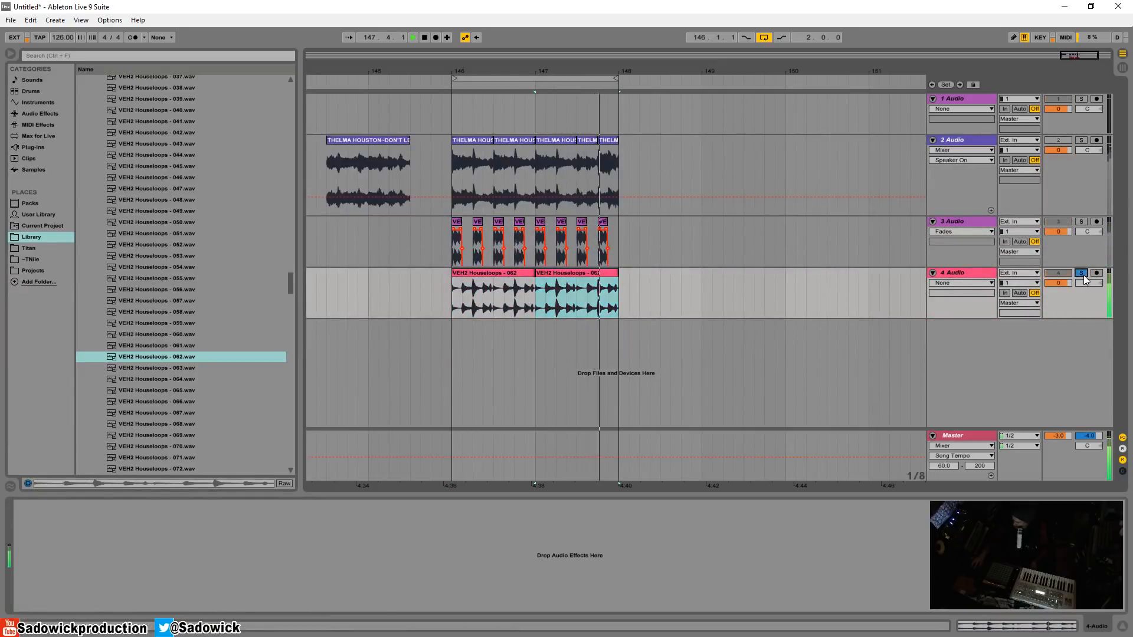
drag(669, 312, 357, 313)
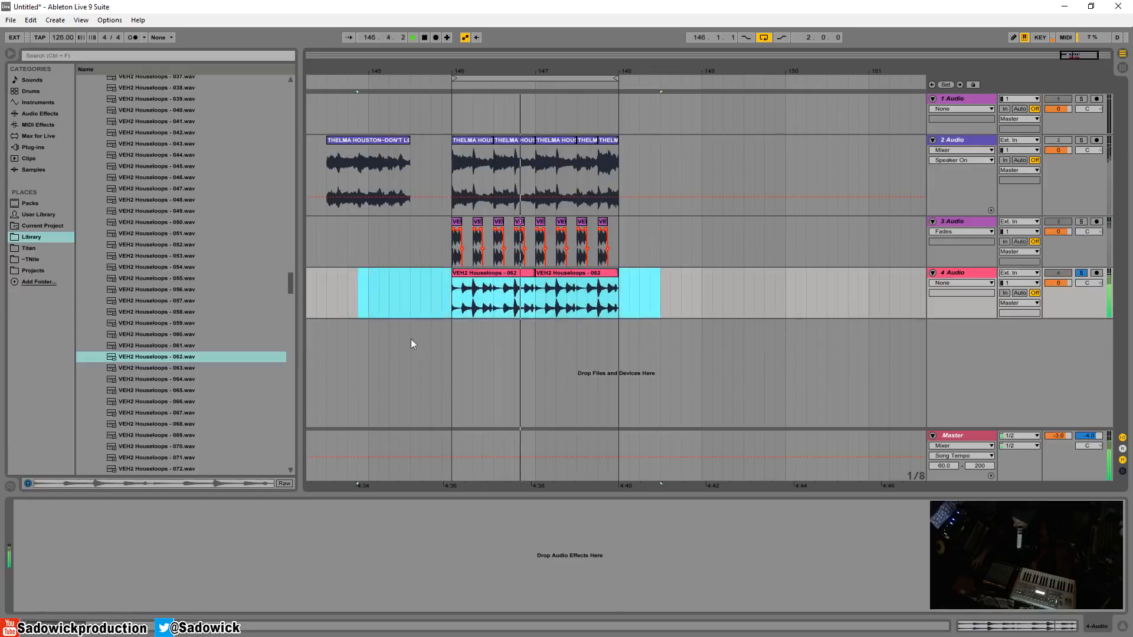
key(shift+Tab)
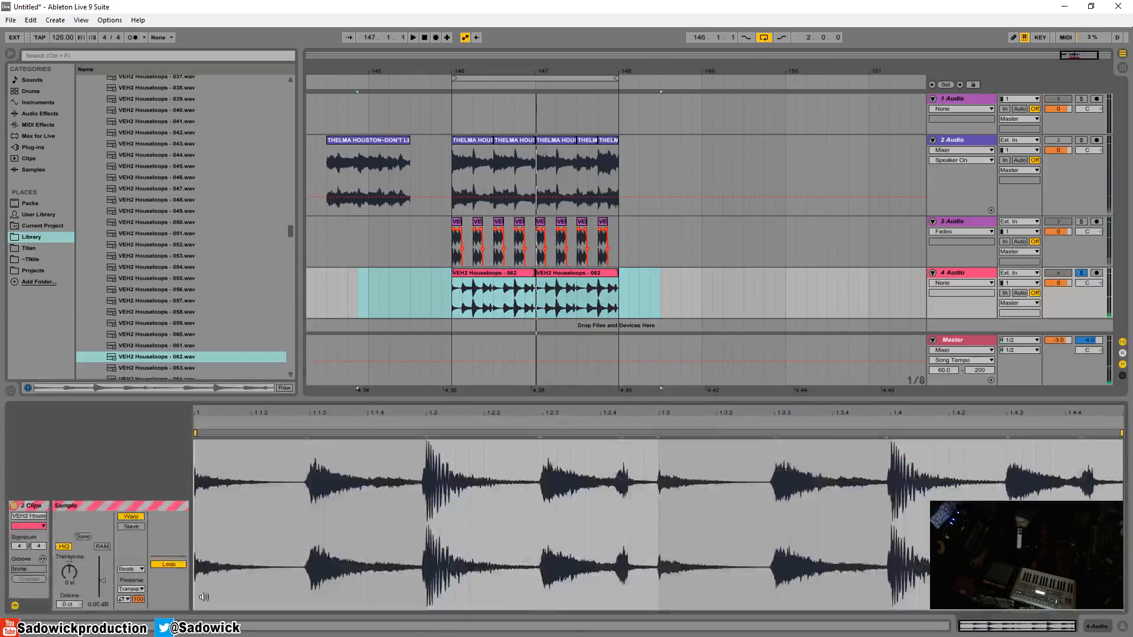
click(131, 569)
click(131, 599)
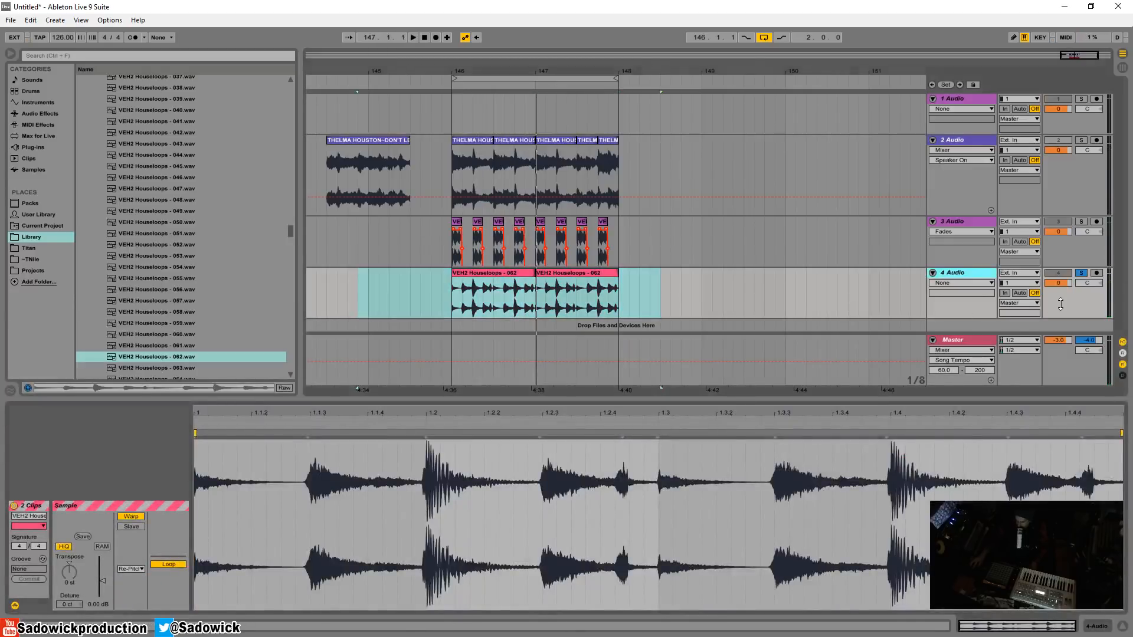
Reduce the height of the kick track and insert a new audio track below the Houseloops - 062 track
drag(1060, 304, 1061, 300)
drag(1064, 267, 1073, 196)
right_click(1074, 284)
click(1037, 289)
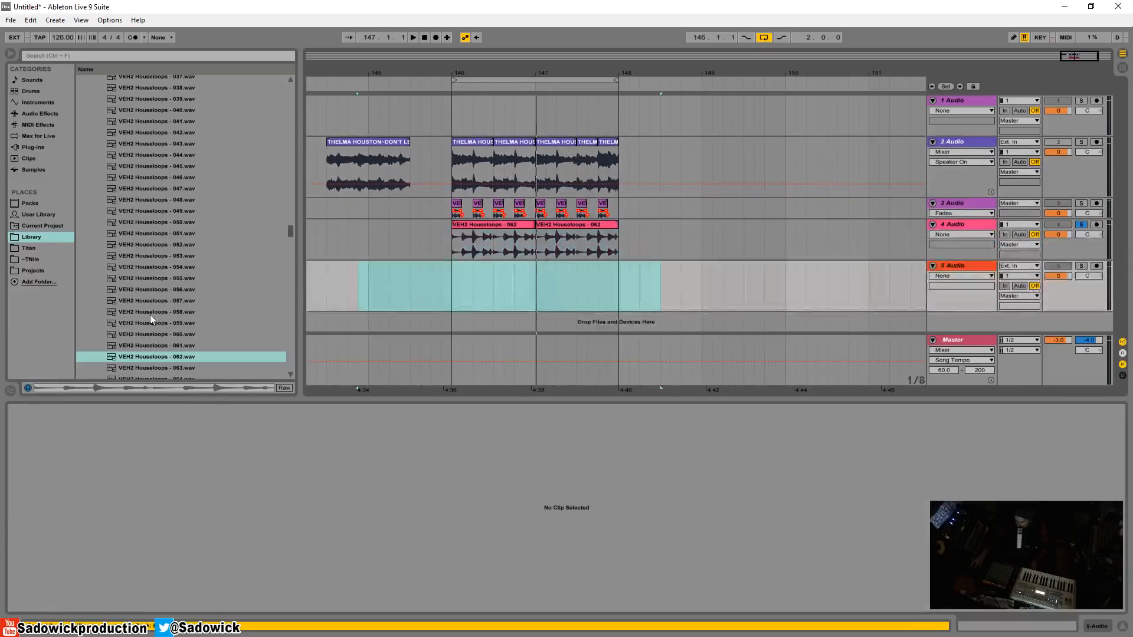
Audition the VEH2 Houseloops files after 062, place VEH2 Houseloops - 072.wav on the new track at bar 146, and play it
click(171, 369)
key(Down)
key(Down)
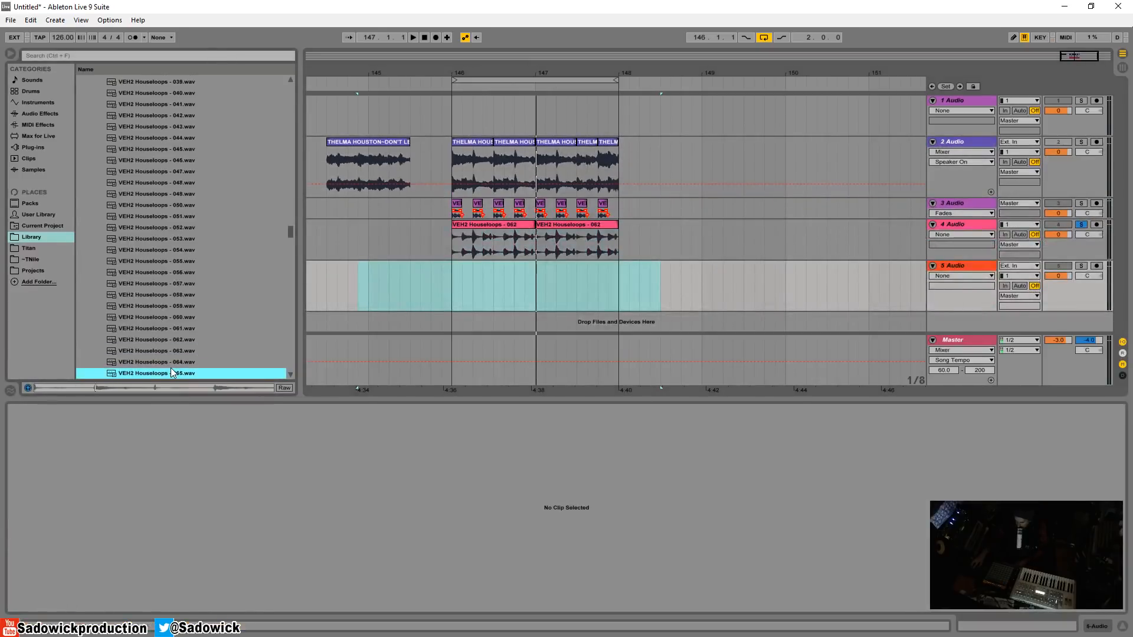
key(Down)
key(Down)
key(Down)
key(Down)
scroll(175, 370, down, 2)
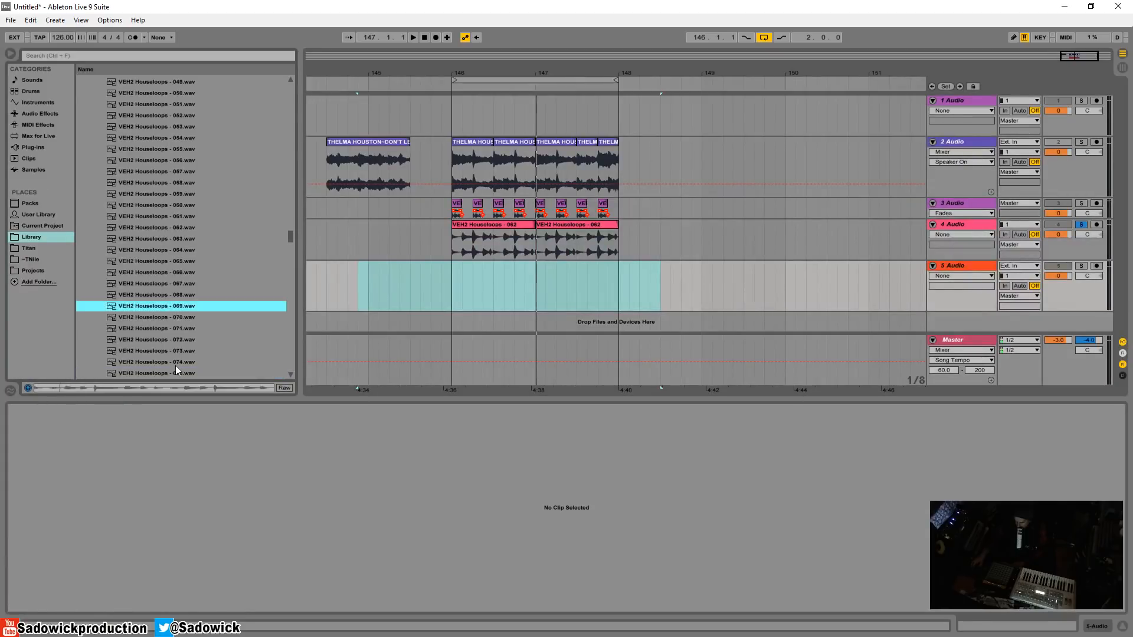
key(Down)
key(Down)
key(Down)
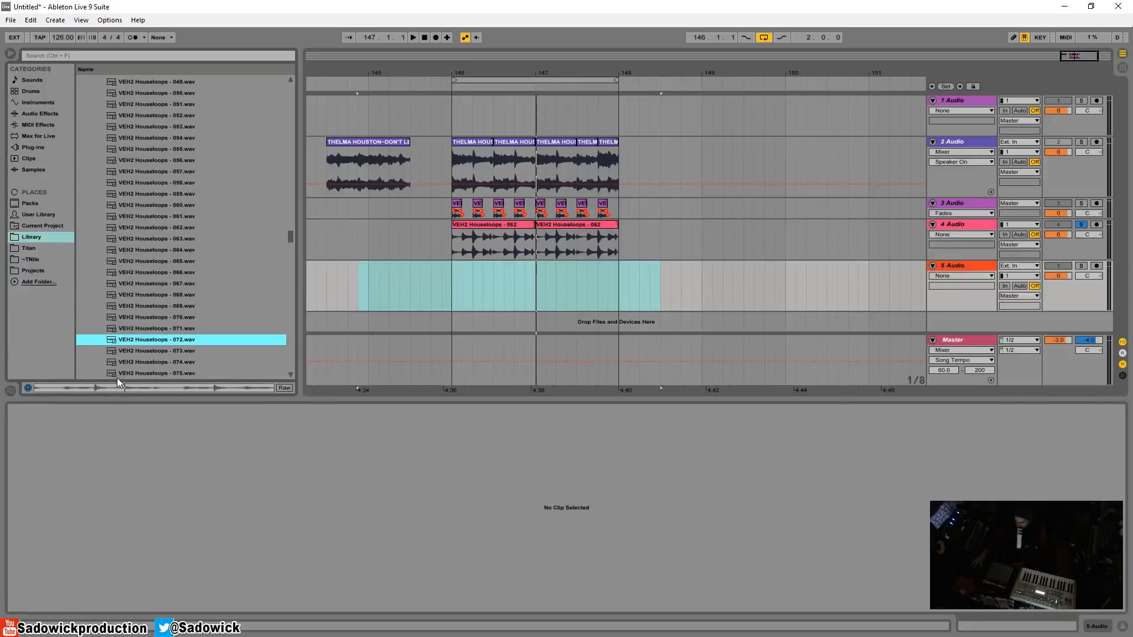
drag(146, 338, 450, 280)
key(space)
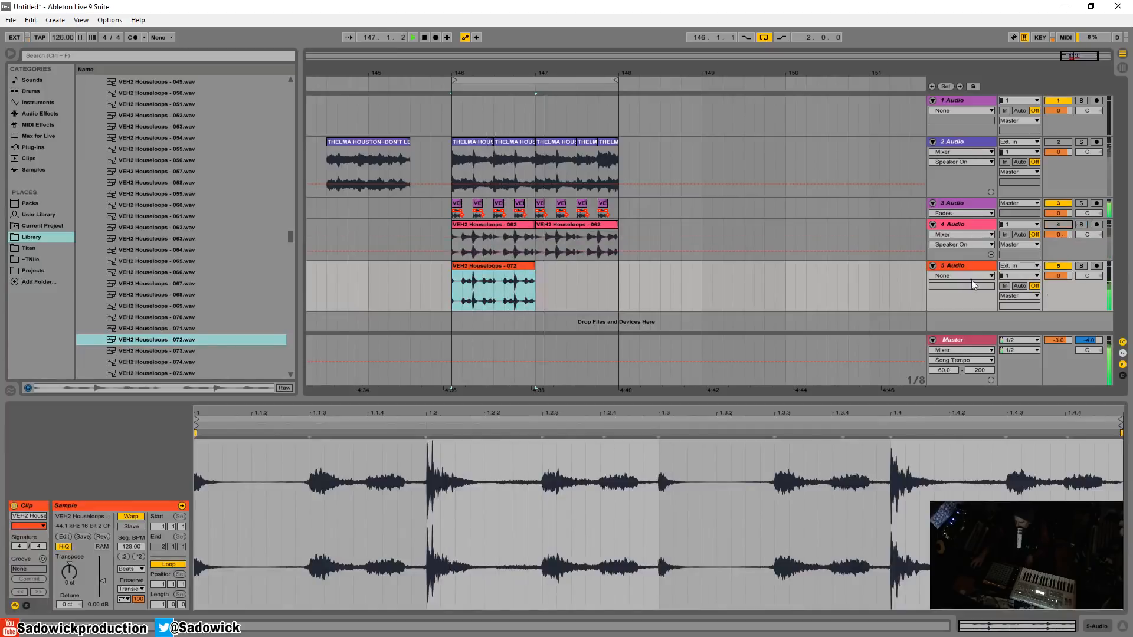
Extend the Houseloops - 072 clip to bar 148 and move its track above the Houseloops - 062 track
drag(532, 269, 630, 273)
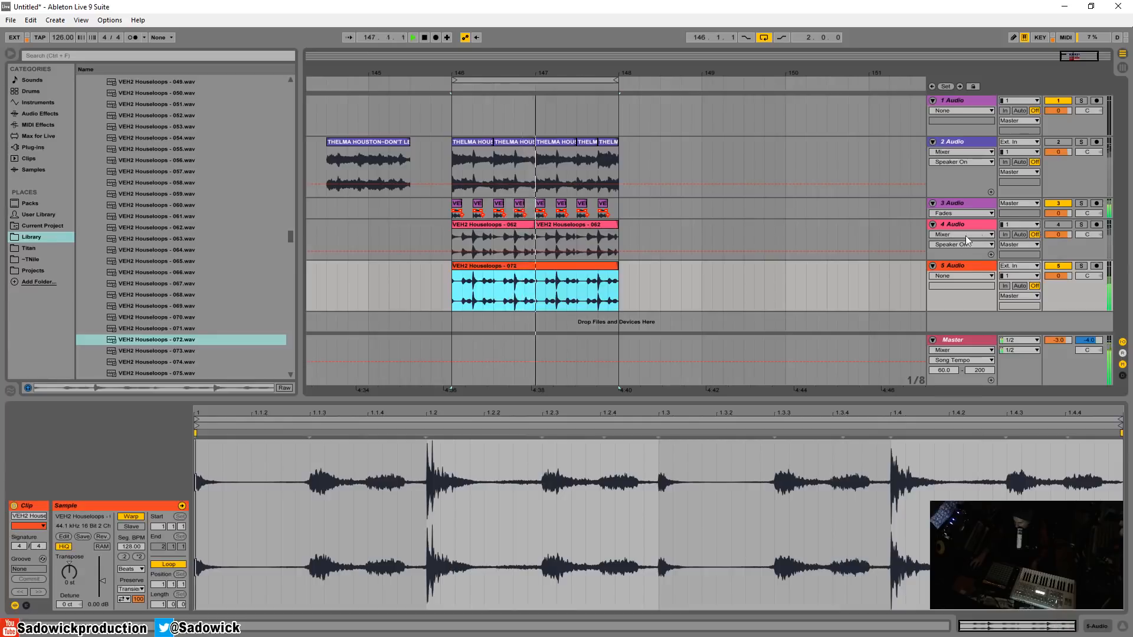
drag(951, 266, 951, 227)
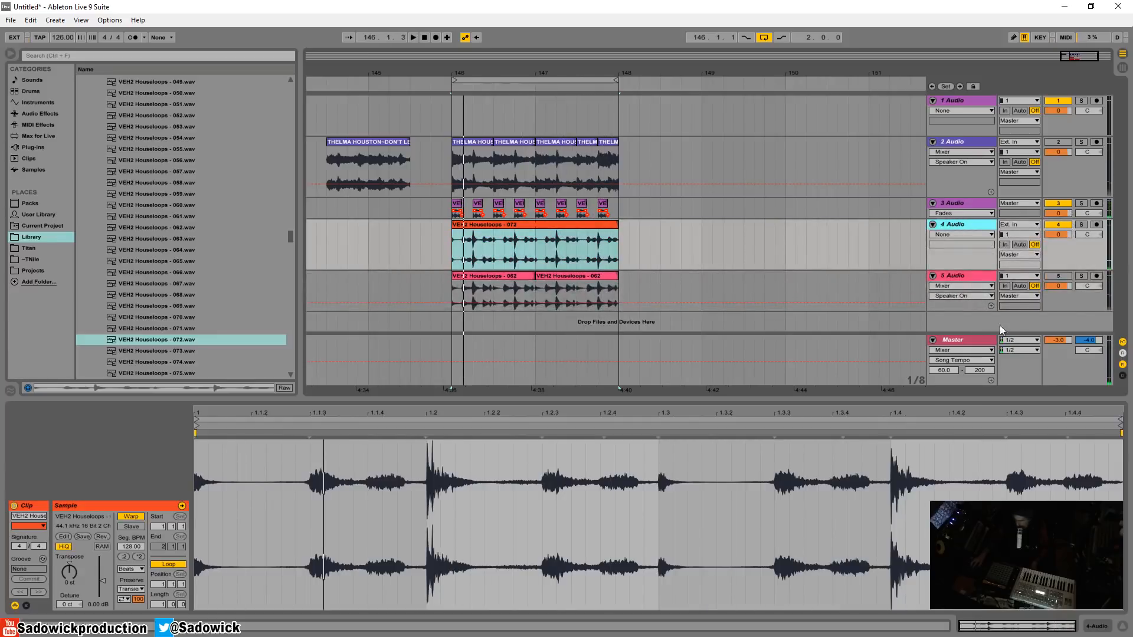
key(space)
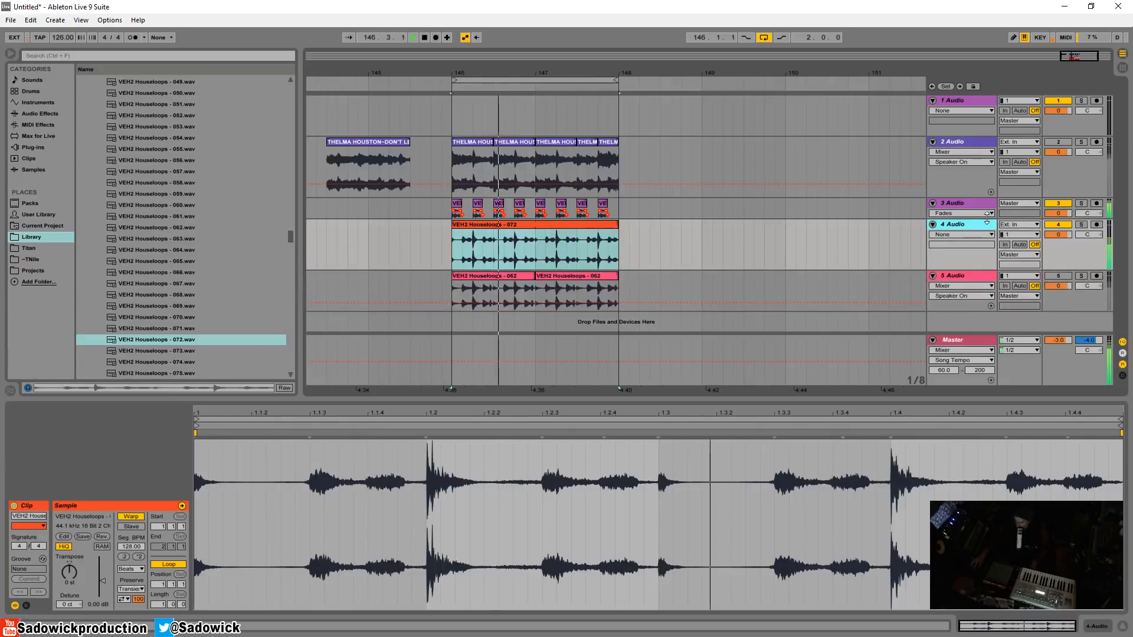
Group the Housebeats kick track with the Houseloops - 072 track
drag(1058, 220, 1058, 250)
shift+click(957, 203)
right_click(962, 245)
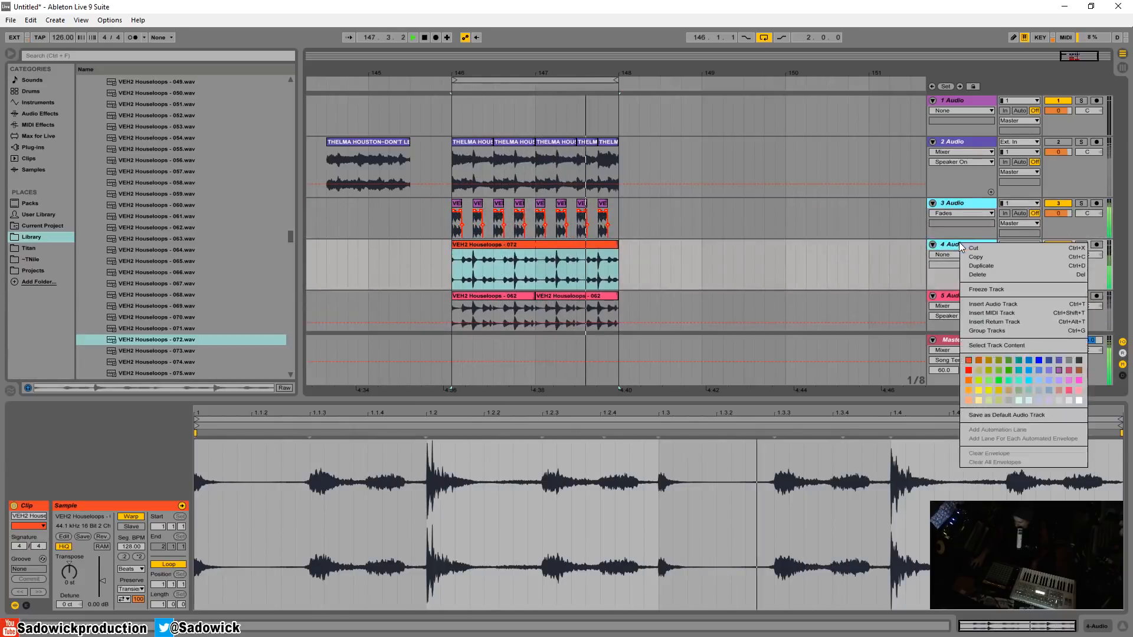
click(987, 331)
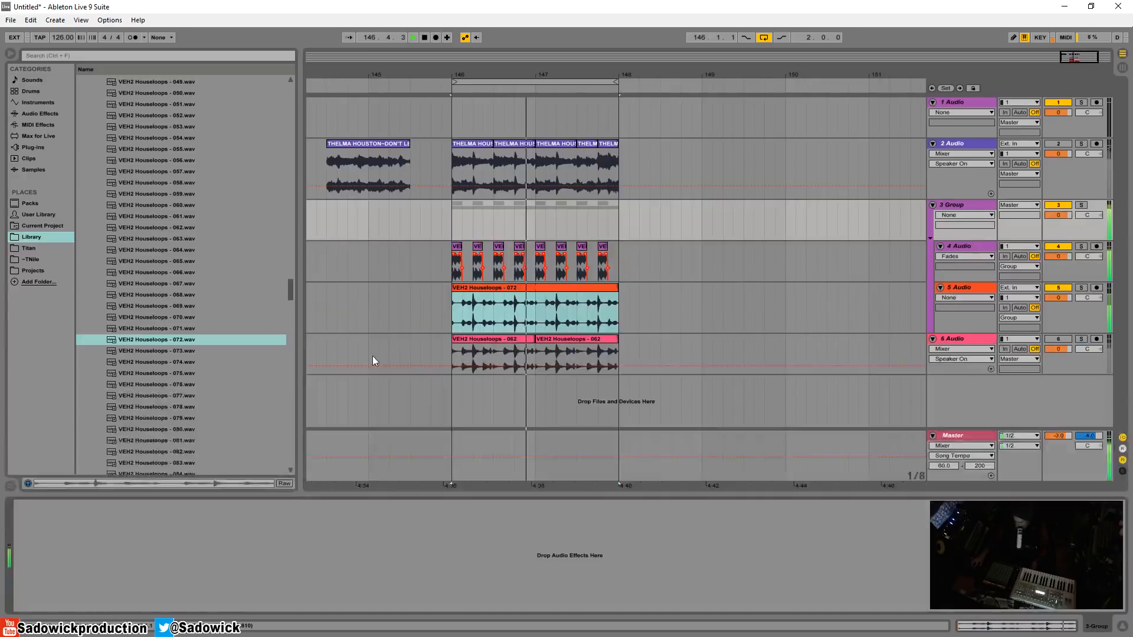
Add an Auto Filter to the drum group and set it to high-pass at 362 Hz with raised resonance
click(40, 113)
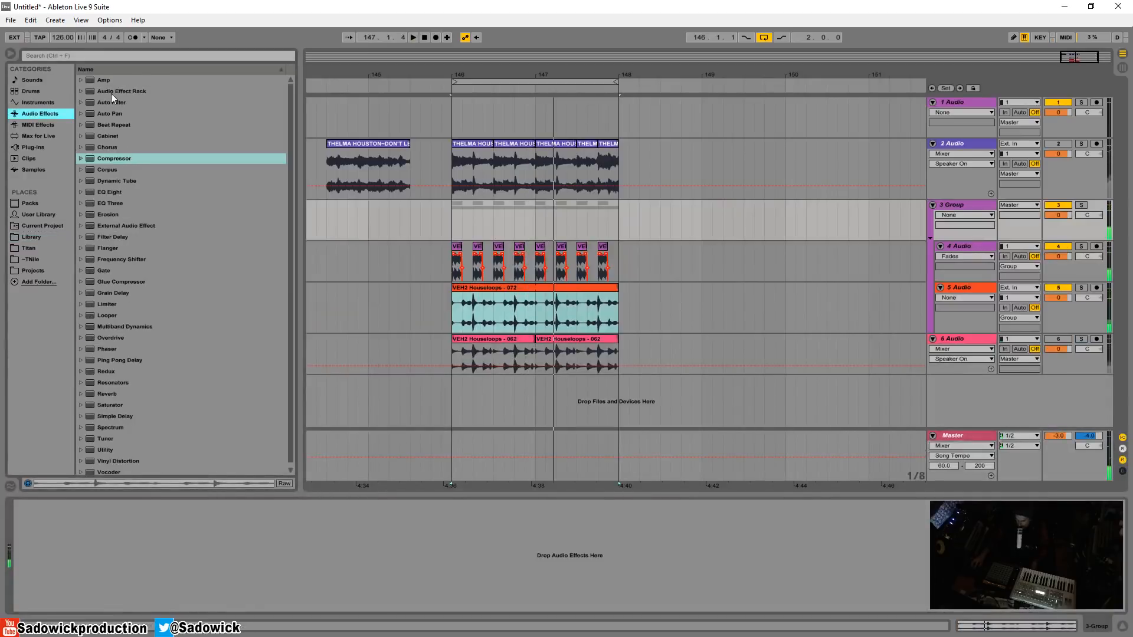
drag(111, 101, 390, 199)
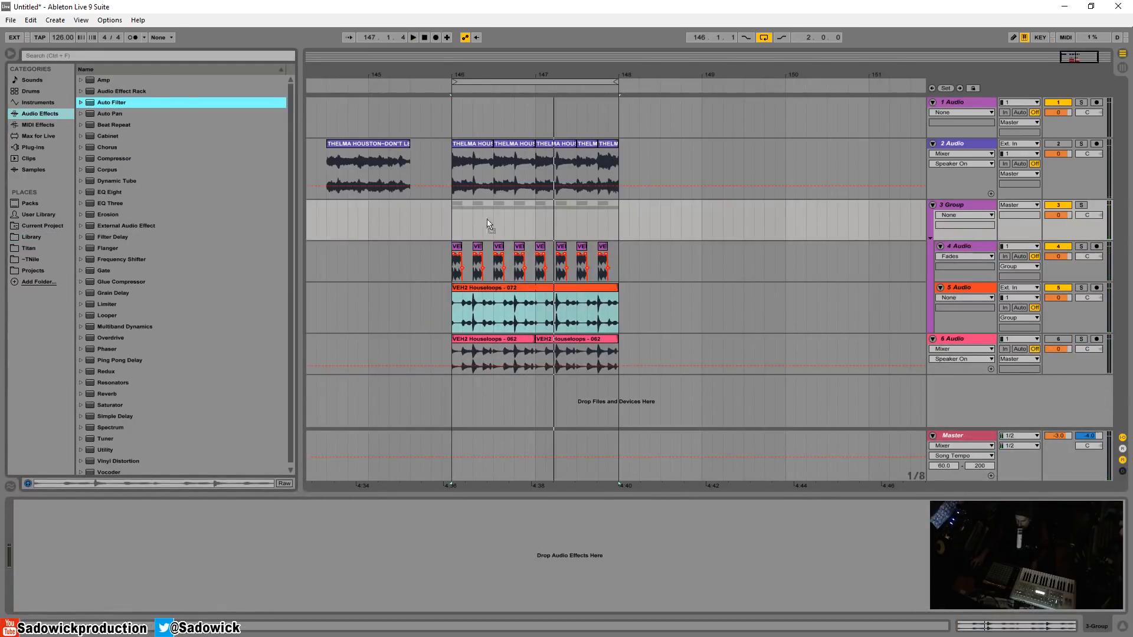
drag(460, 247, 506, 231)
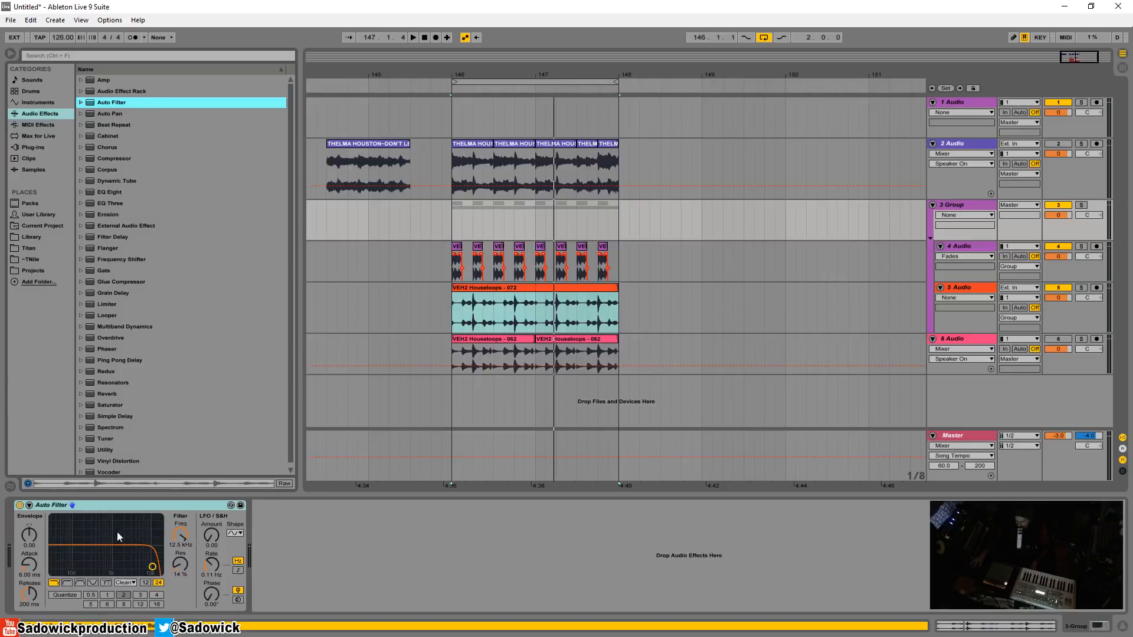
drag(152, 566, 77, 572)
key(space)
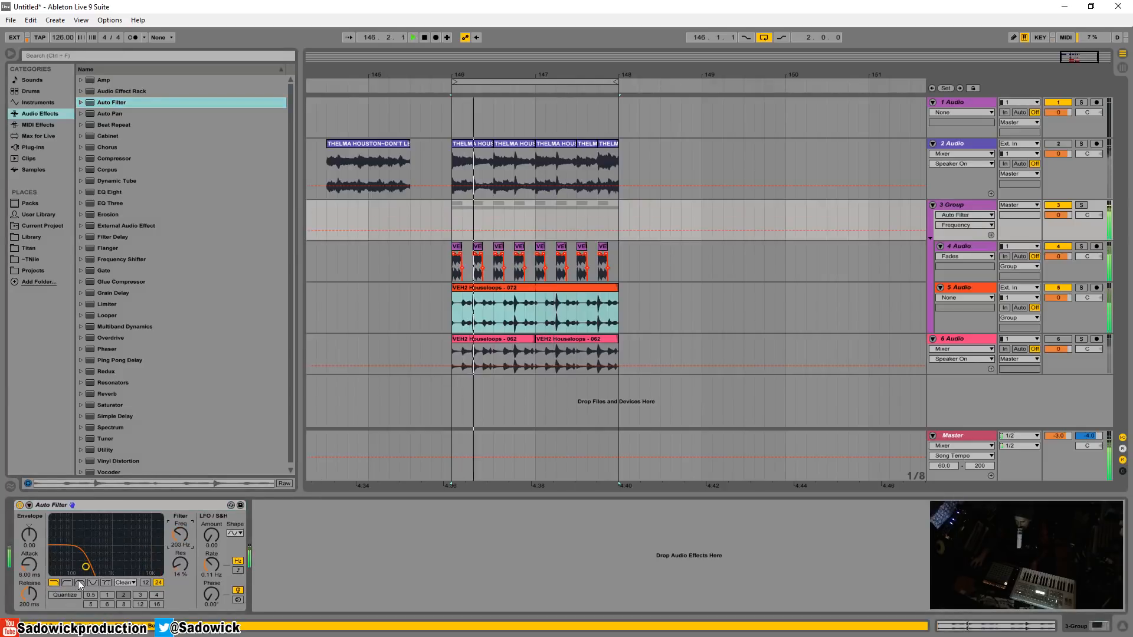
click(67, 583)
drag(181, 535, 181, 521)
drag(178, 564, 187, 550)
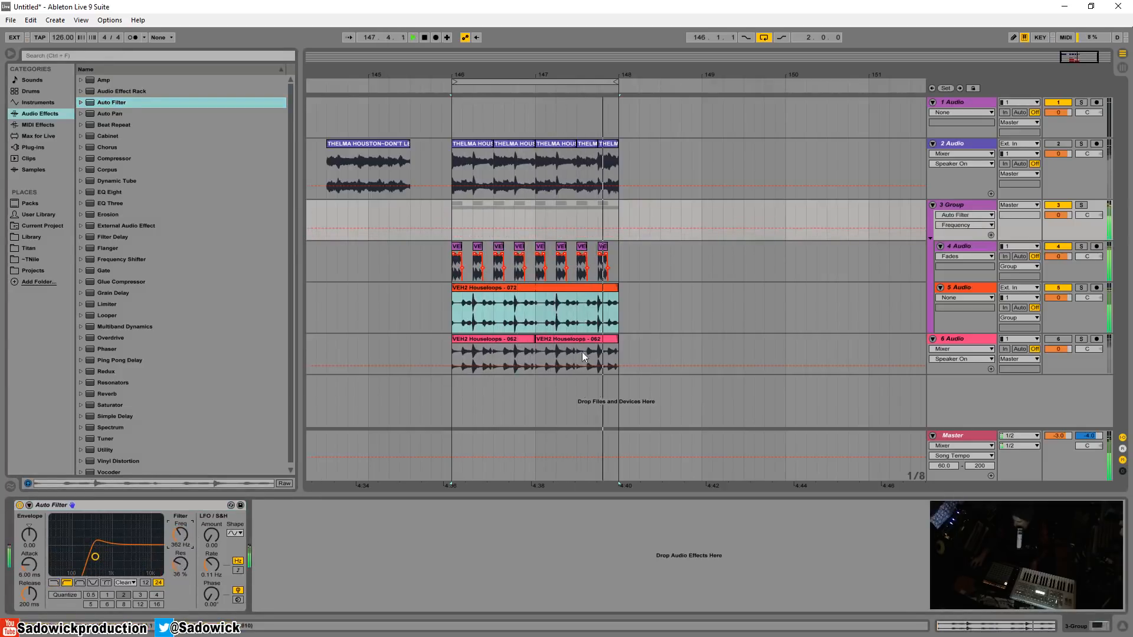
Unmute the disco sample track and add an EQ Eight with a low boost of about 12.5 dB after its Compressor
click(1066, 143)
click(1066, 165)
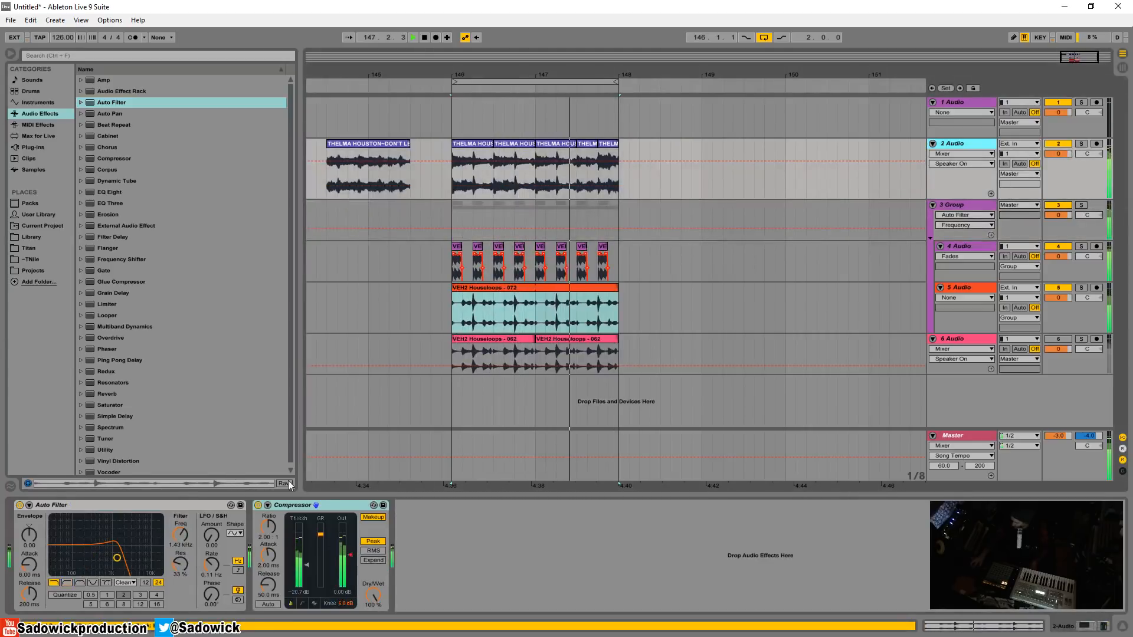
drag(101, 193, 456, 517)
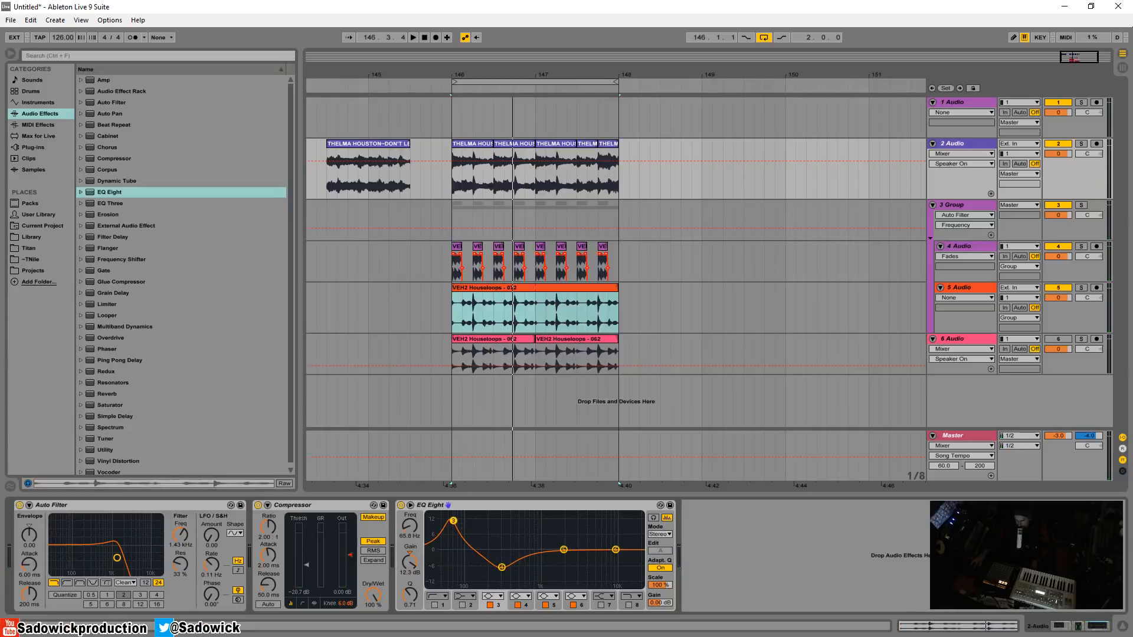
drag(453, 521, 463, 520)
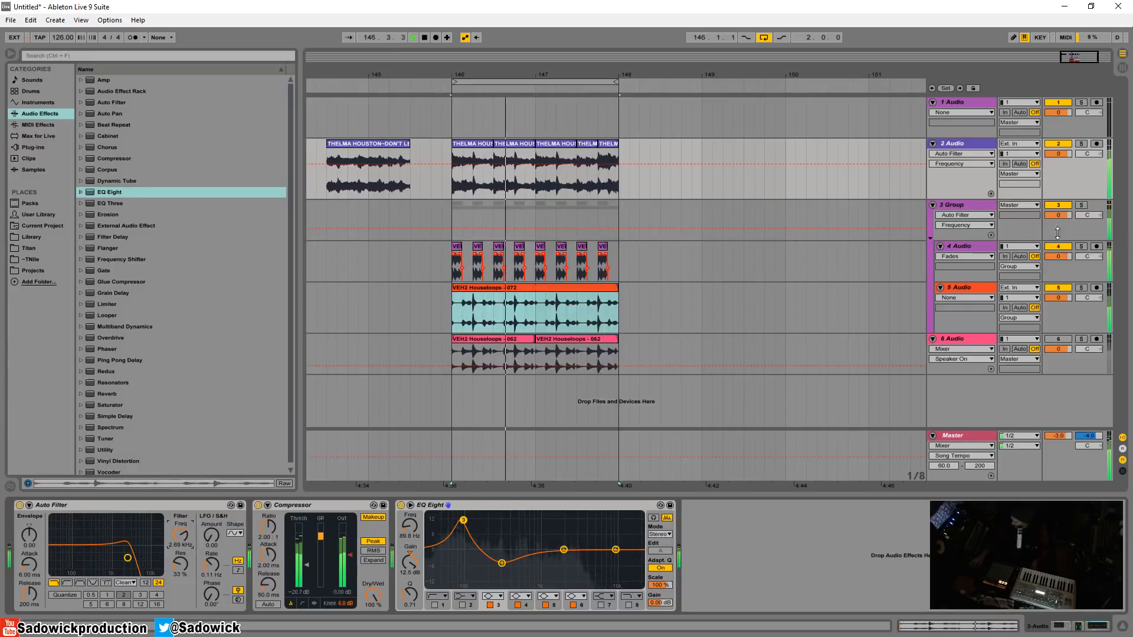
Bypass the Auto Filter on the drum group and add a Limiter after it
click(972, 206)
drag(42, 506, 31, 513)
click(19, 505)
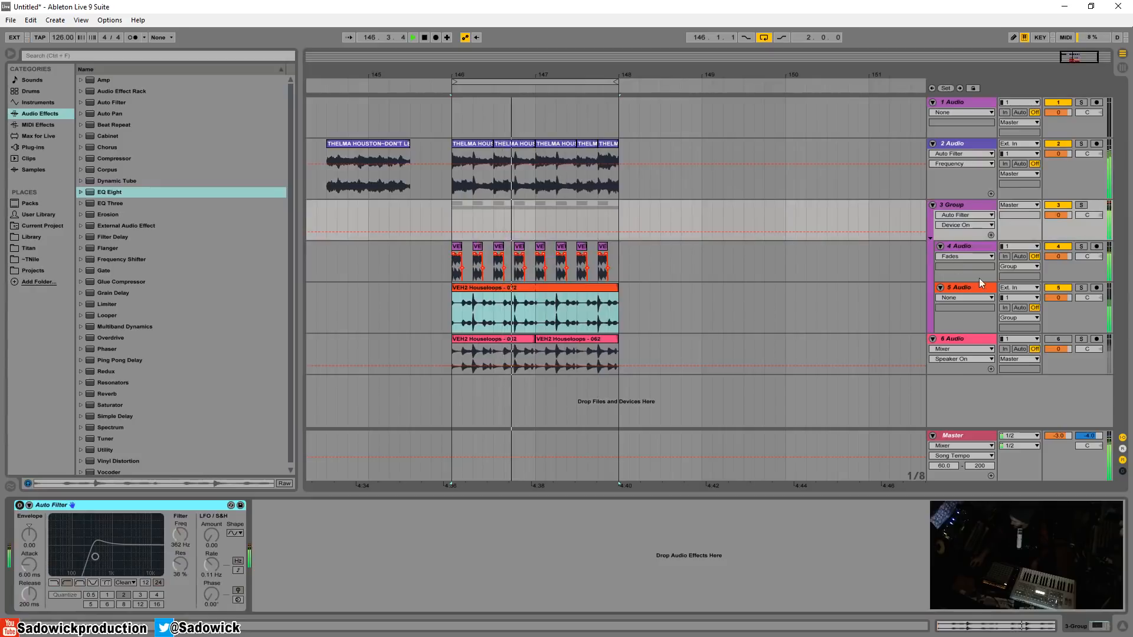
scroll(113, 465, down, 1)
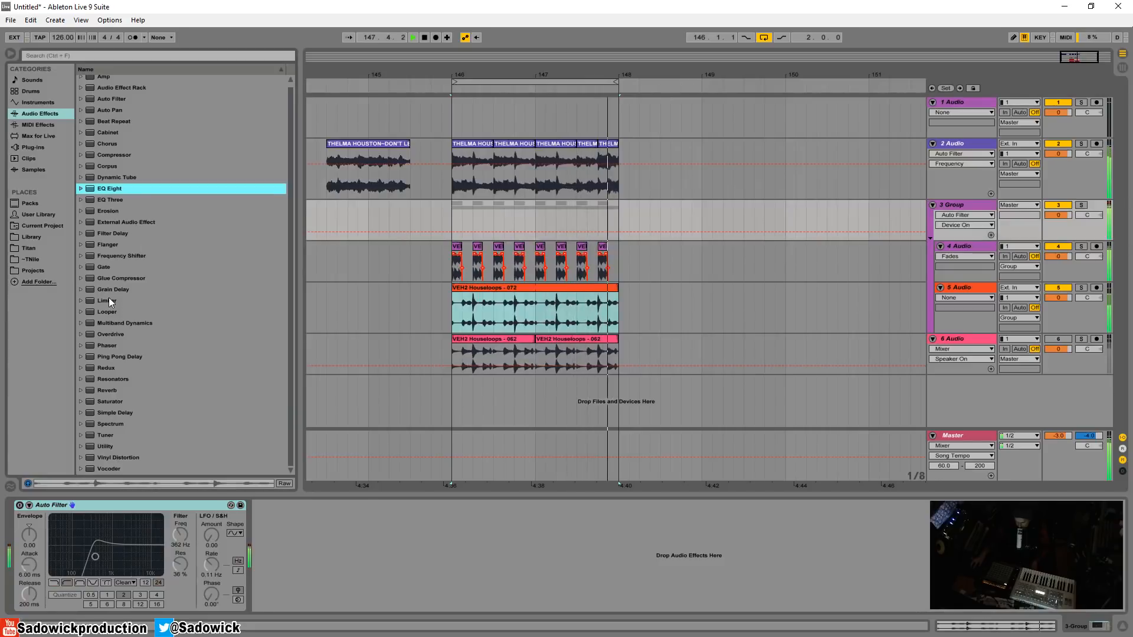
drag(107, 300, 394, 525)
drag(1064, 269, 1052, 158)
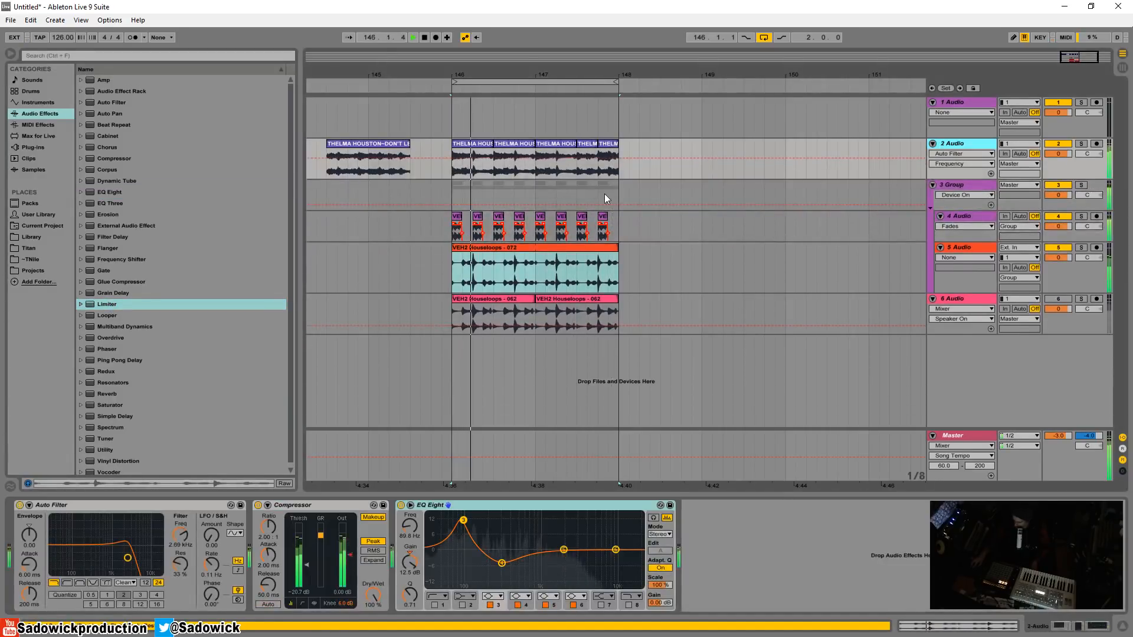
Solo the Houseloops - 062 track, cut the hit at beat 146.2 and clear everything from 146.3 onward
click(1082, 300)
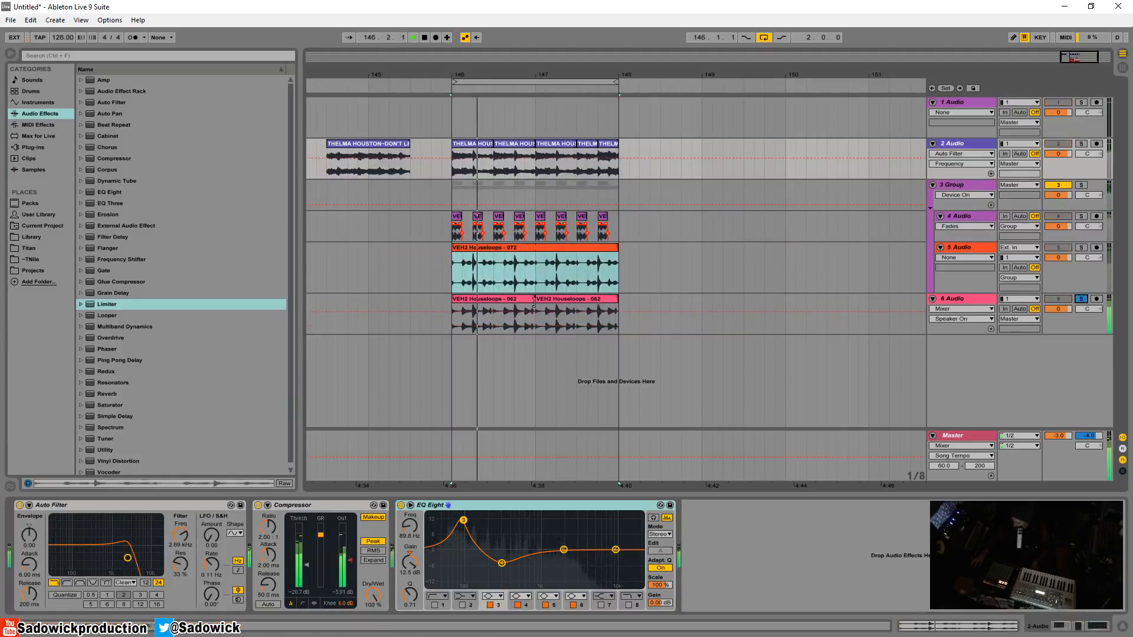
key(space)
drag(522, 75, 591, 151)
drag(435, 325, 537, 324)
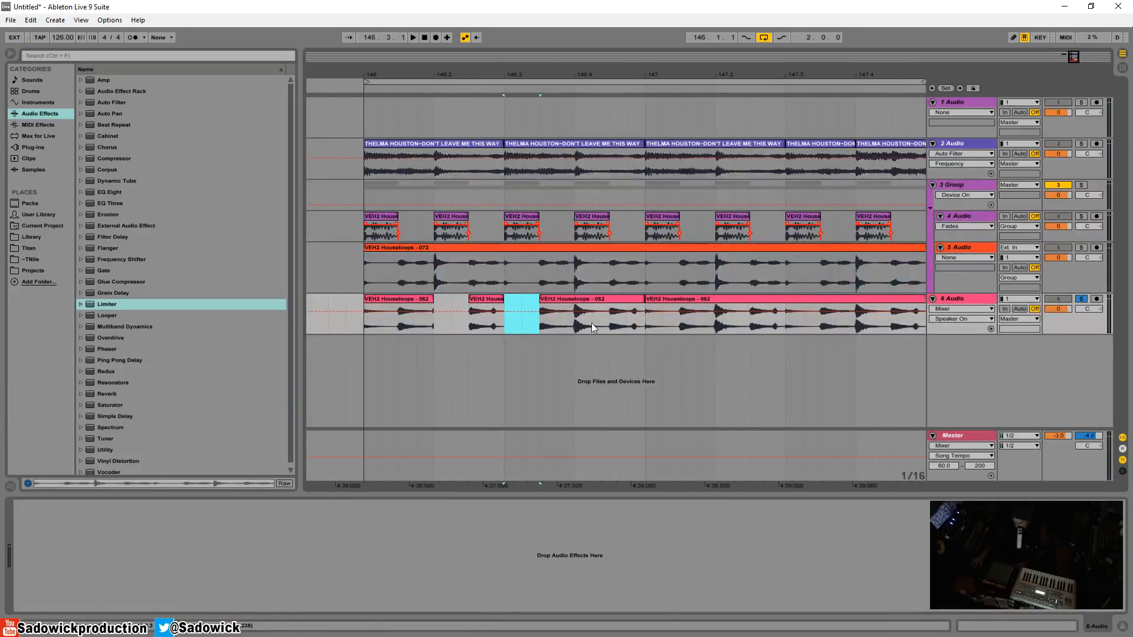
drag(520, 326, 640, 312)
key(Delete)
click(667, 299)
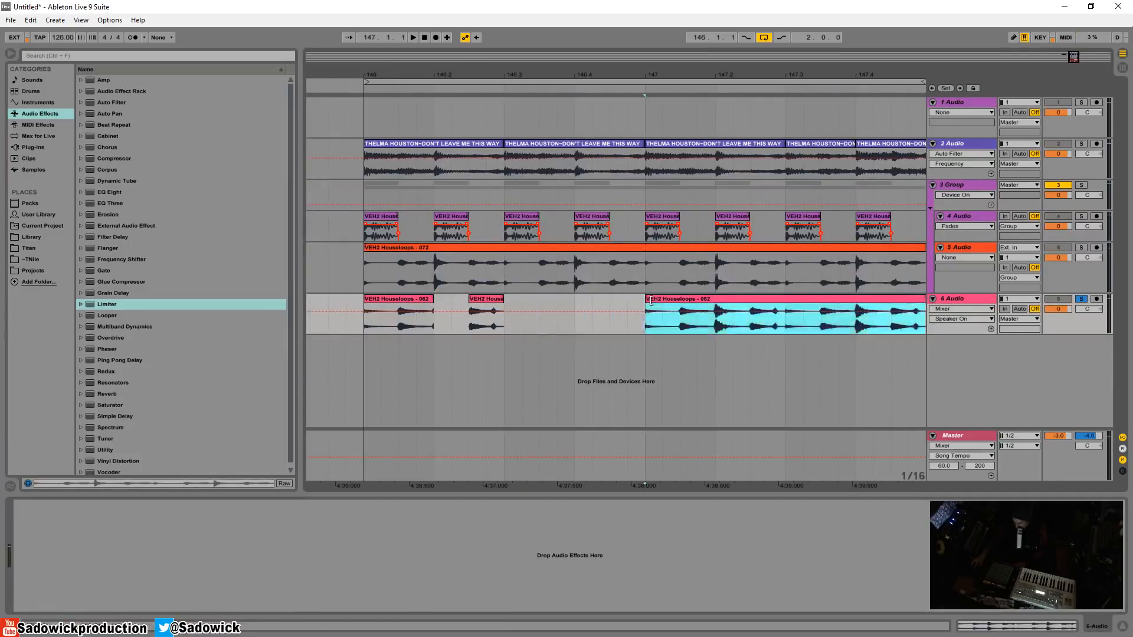
key(Delete)
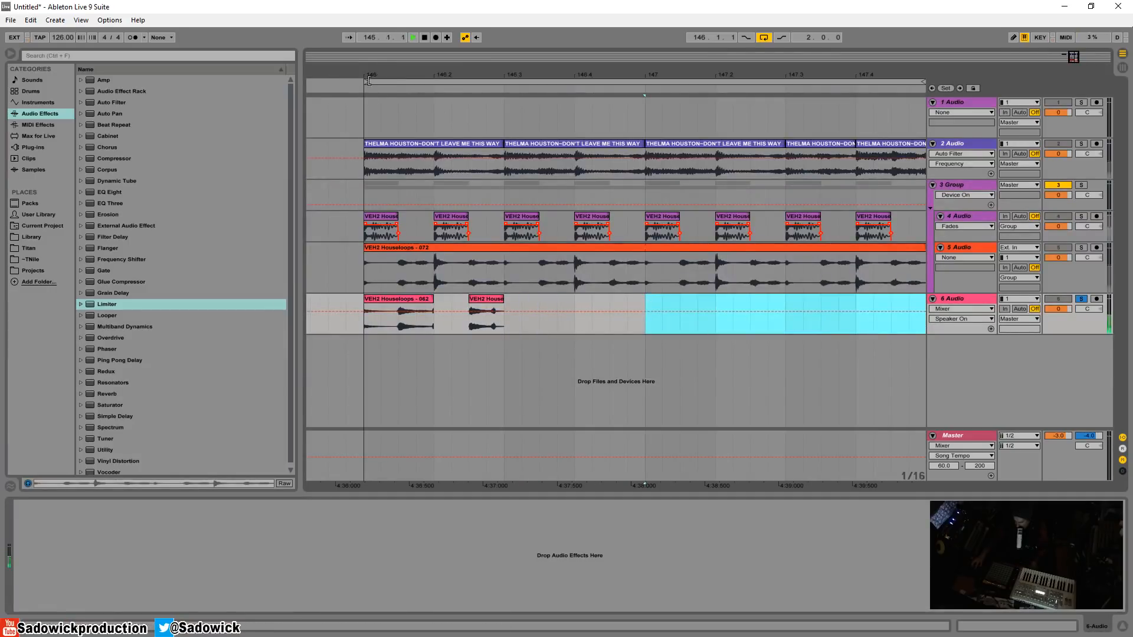
Trim the end of the first Houseloops - 062 clip slightly before 146.2 to remove the leftover transient
drag(369, 81, 370, 118)
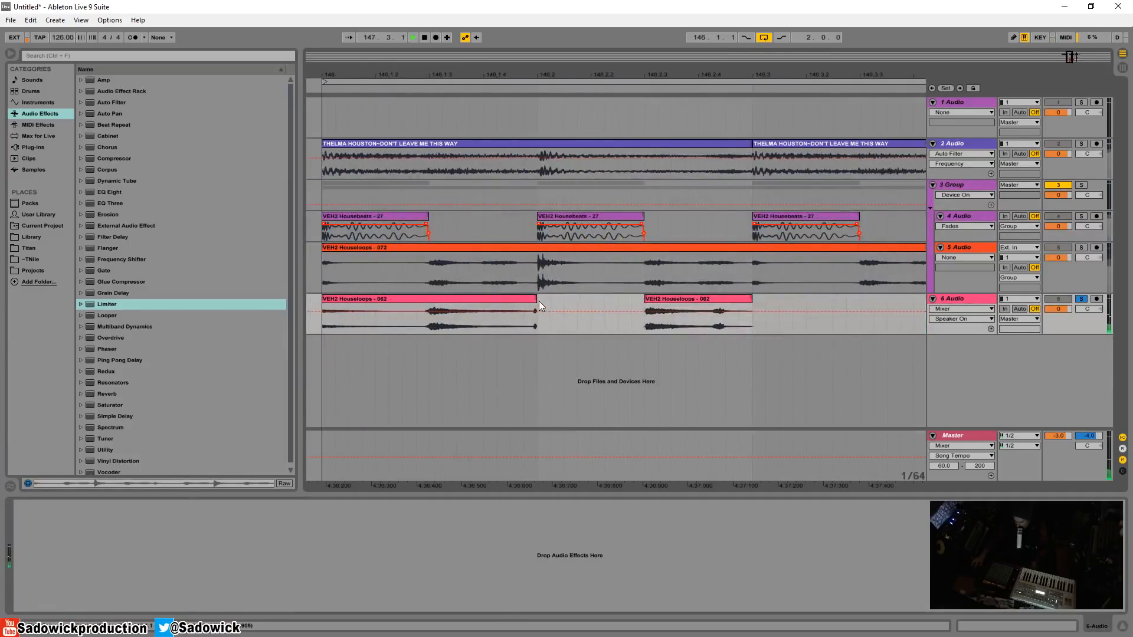
drag(538, 301, 526, 302)
key(space)
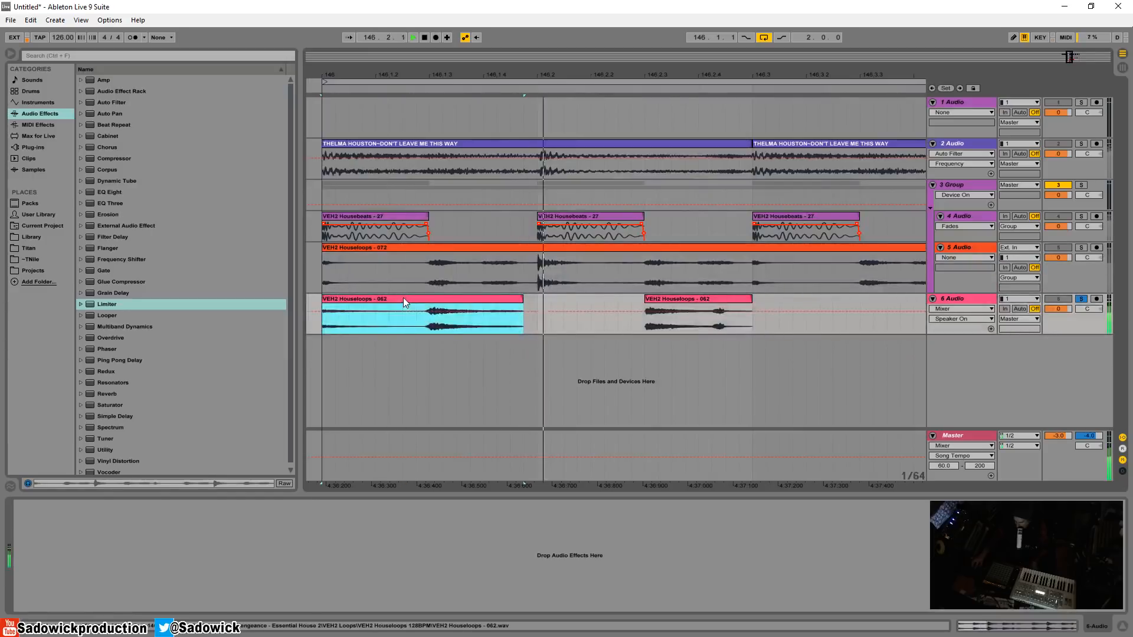
drag(642, 77, 534, 43)
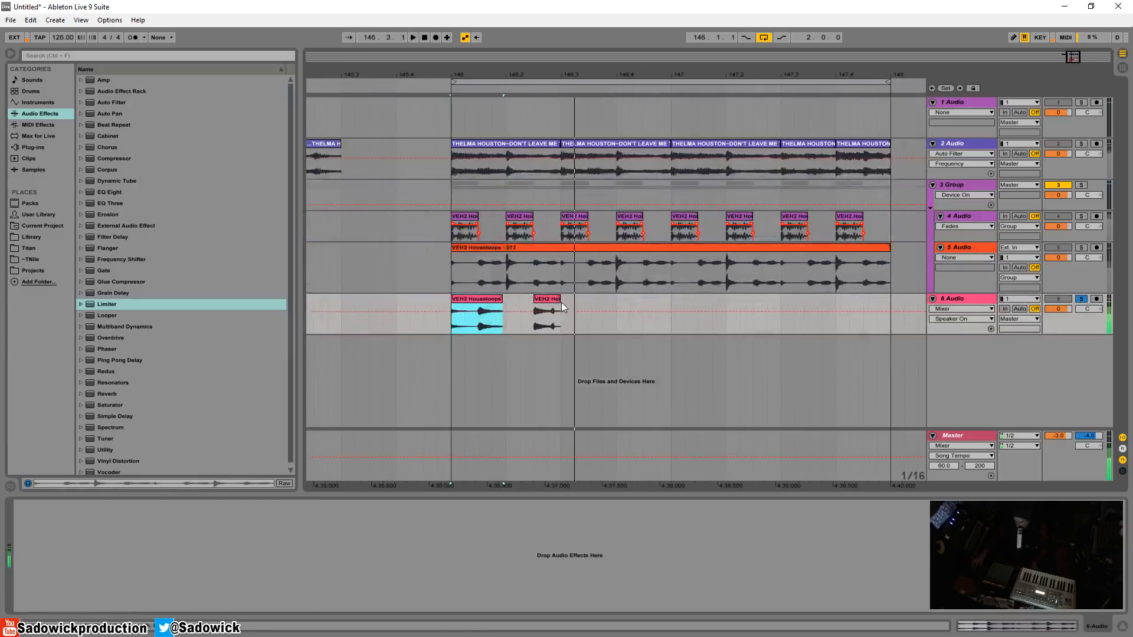
Duplicate the edited half-bar Houseloops - 062 pattern three times to fill both bars, and unsolo its track
drag(561, 303, 424, 305)
key(ctrl+d)
key(ctrl+d)
key(ctrl+d)
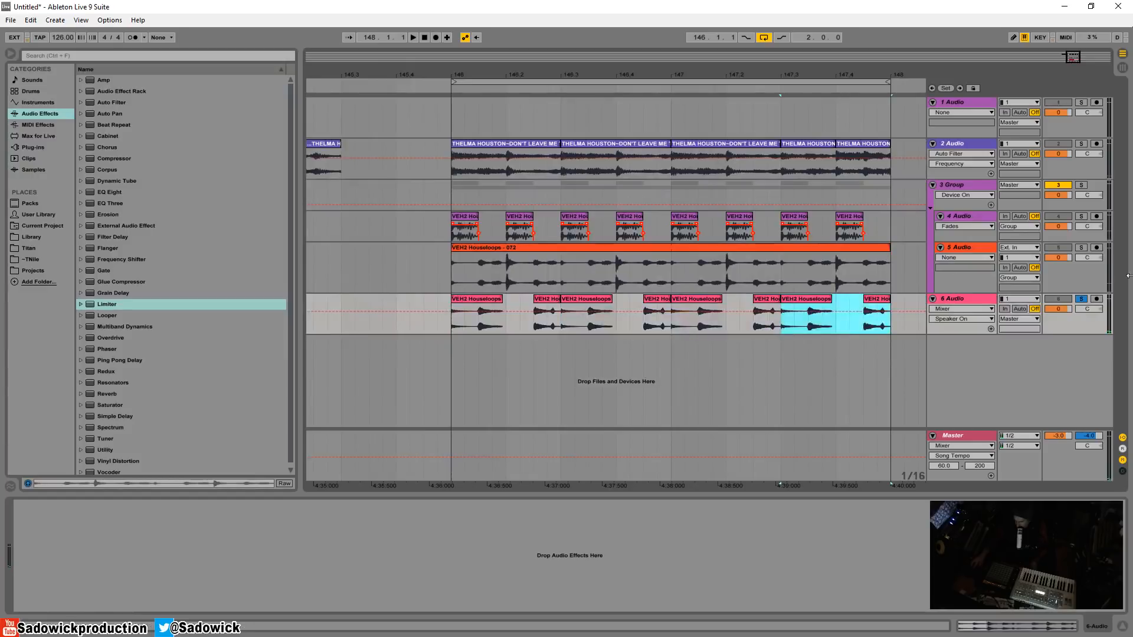
click(1080, 300)
drag(1081, 293, 1081, 252)
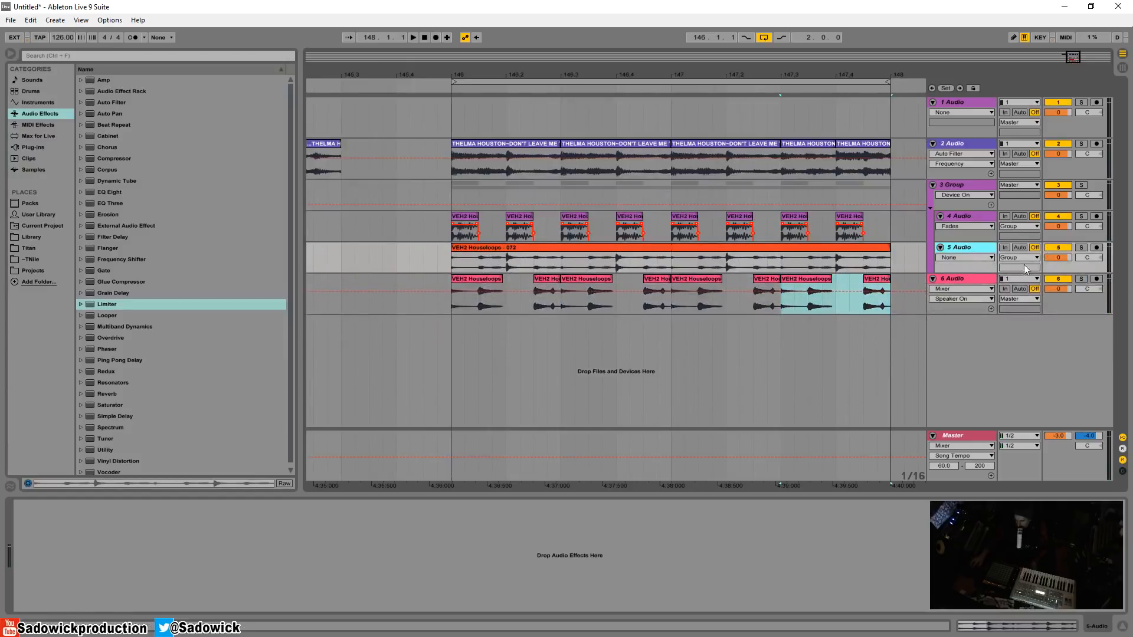
Solo the disco sample track and open up its Auto Filter frequency to 19.9 kHz
drag(777, 75, 657, 53)
drag(708, 156, 530, 159)
key(shift+Tab)
click(66, 574)
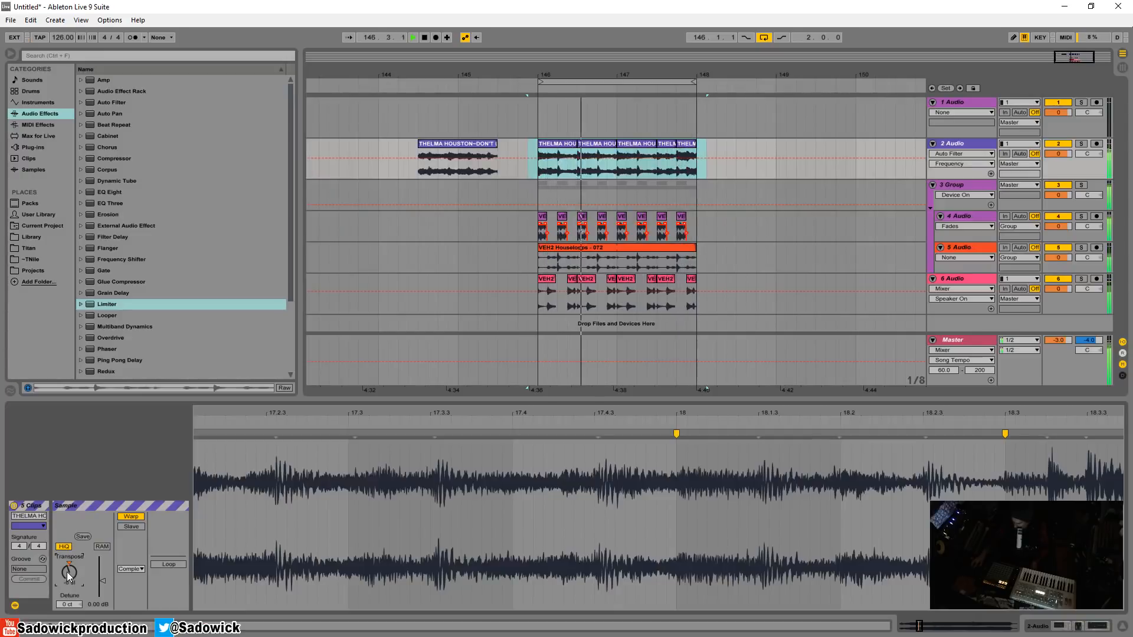
click(1082, 144)
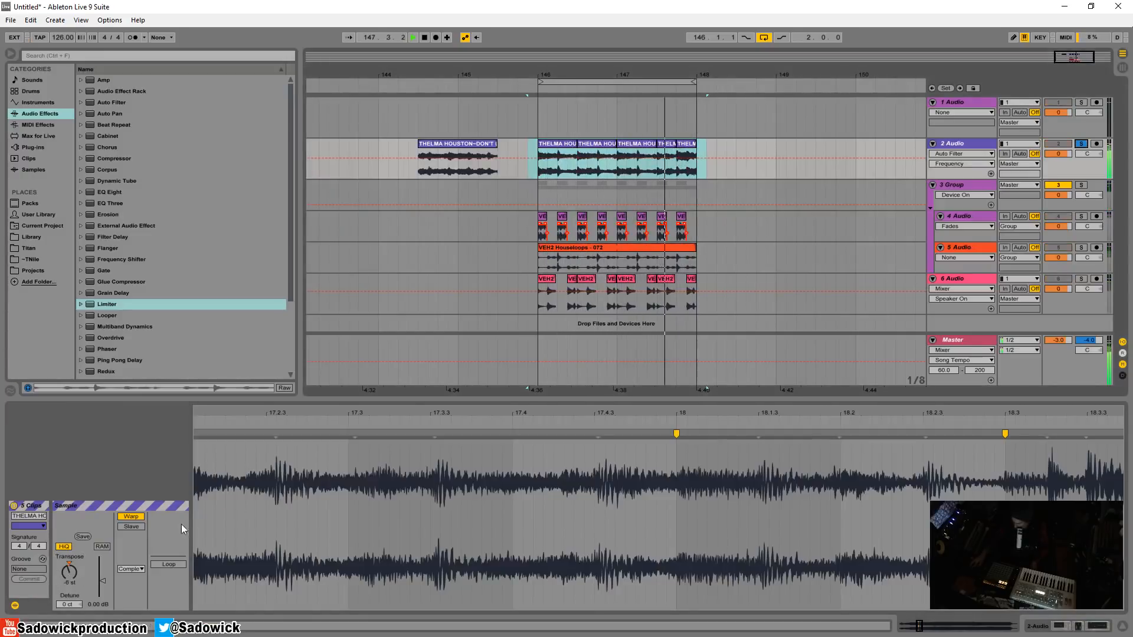
click(1098, 627)
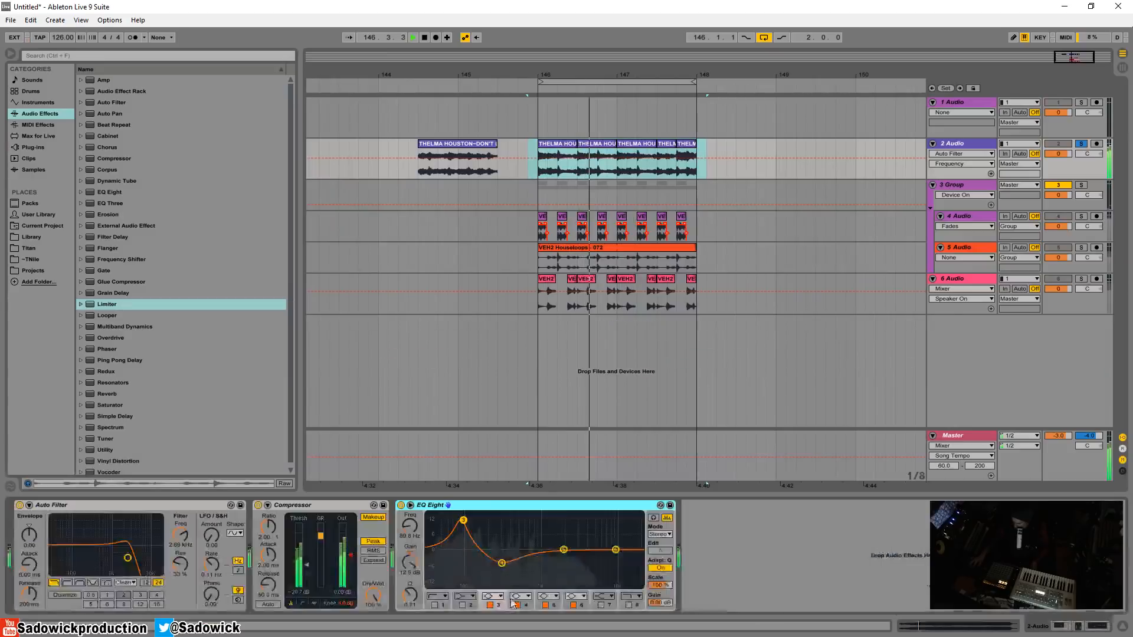
drag(180, 536, 180, 499)
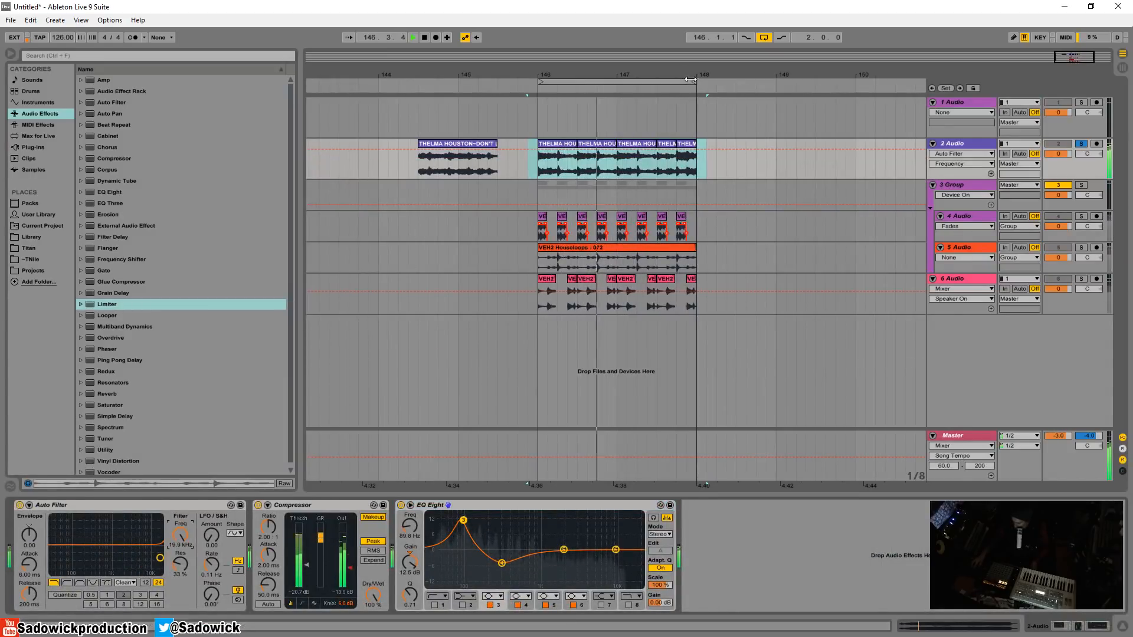
Shorten the loop region to the half bar starting at 146.1.1
drag(696, 82, 567, 118)
key(space)
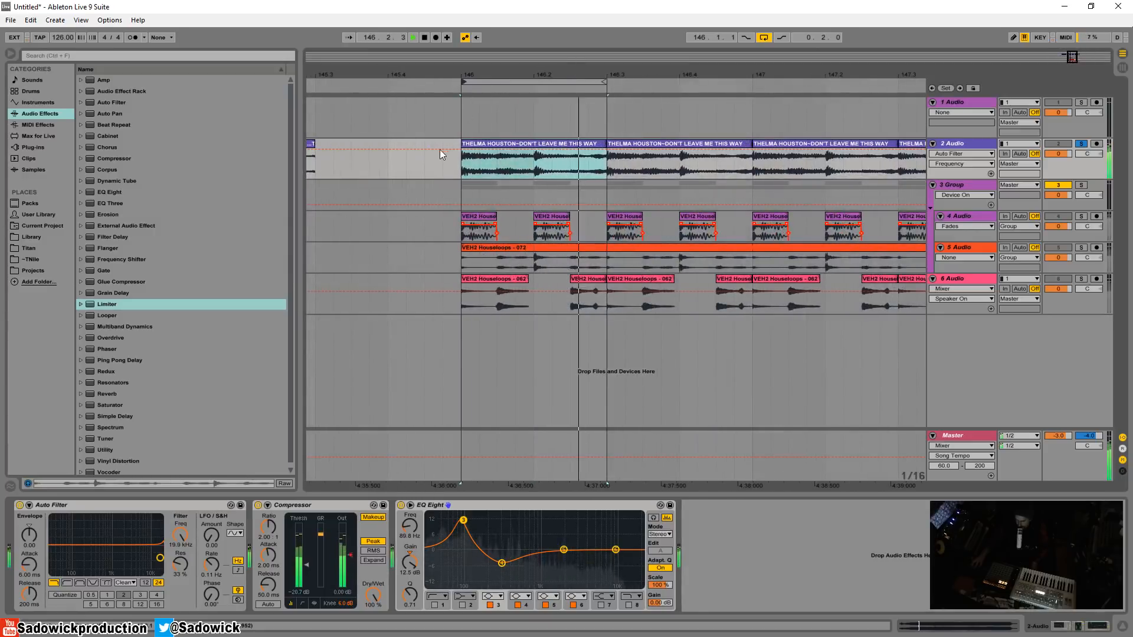
key(space)
drag(462, 147, 317, 148)
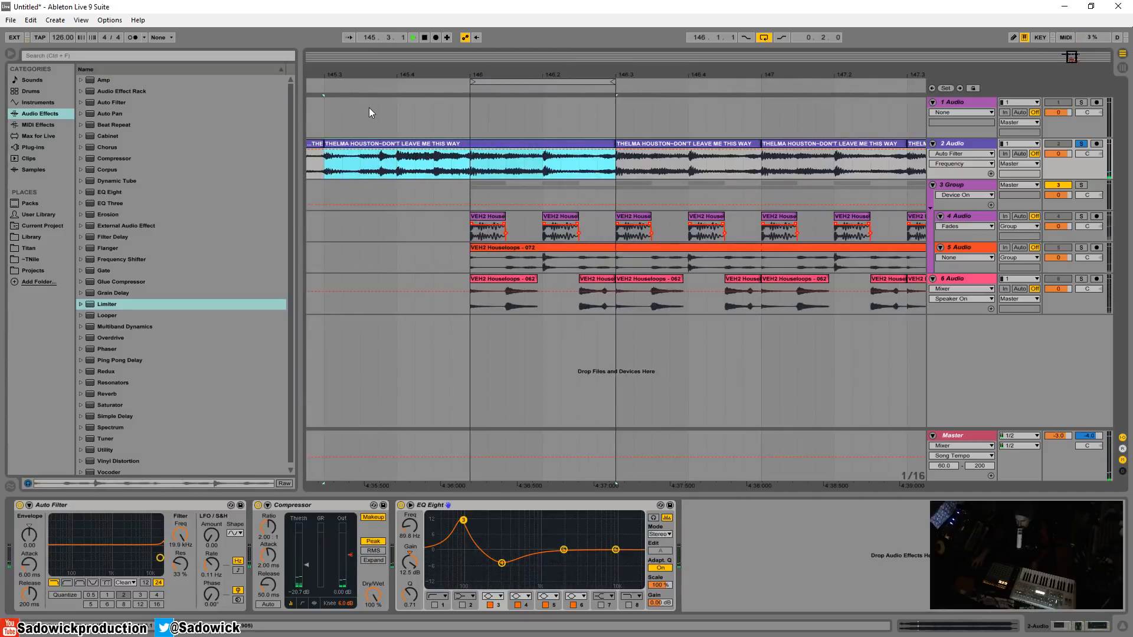
key(space)
drag(323, 145, 471, 145)
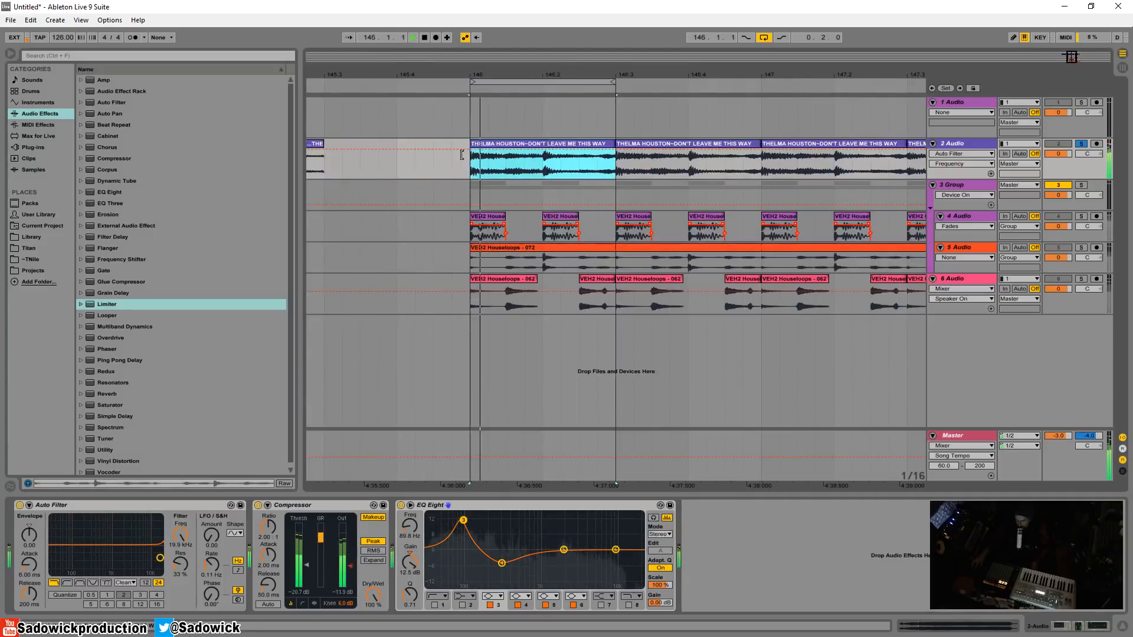
Extend the first disco sample clip to bar 147 so it replaces the second clip
click(617, 145)
drag(617, 145, 761, 144)
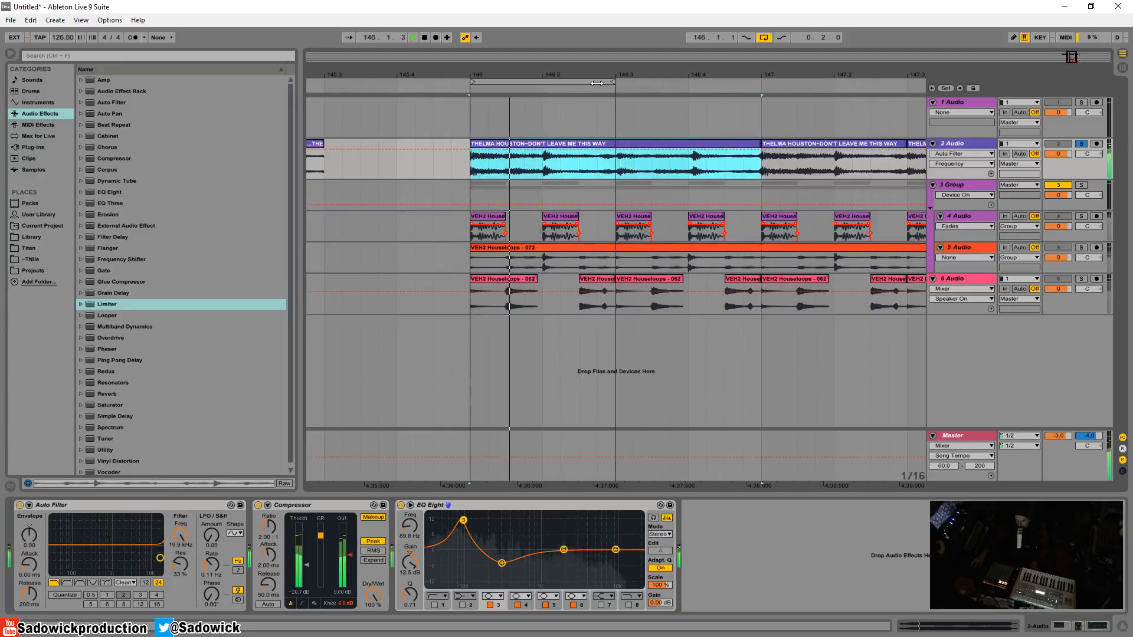
Audition the disco sample with the half-bar loop region shifted to 146.2, and return the loop to 146.1
mouse_move(602, 83)
mouse_down()
mouse_move(749, 93)
mouse_move(584, 96)
mouse_move(621, 96)
mouse_up()
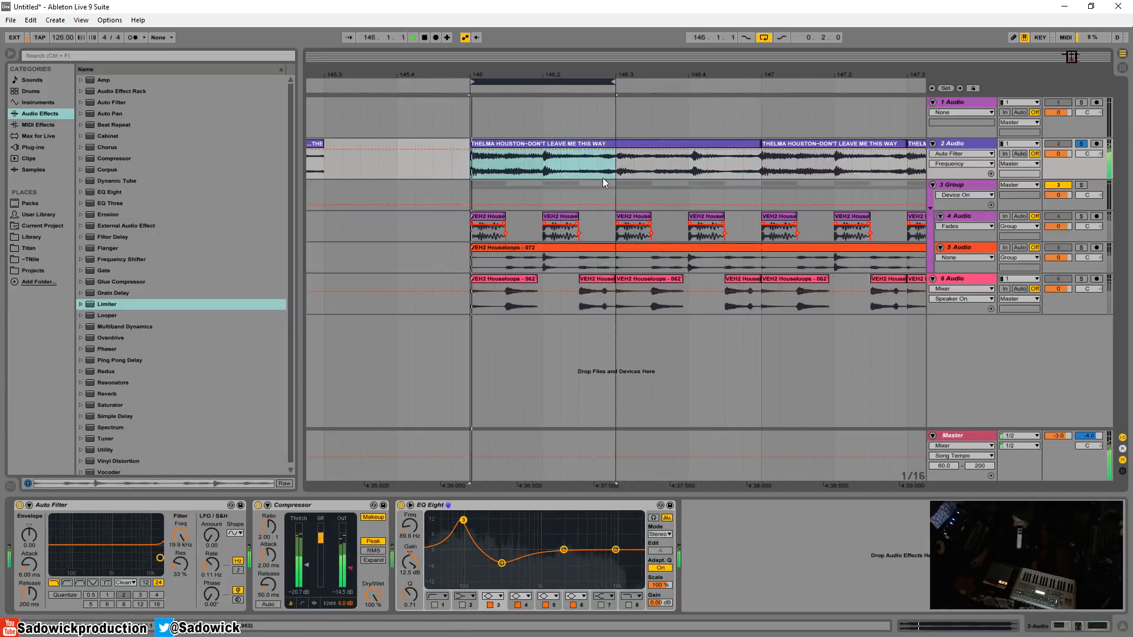
drag(615, 158, 549, 165)
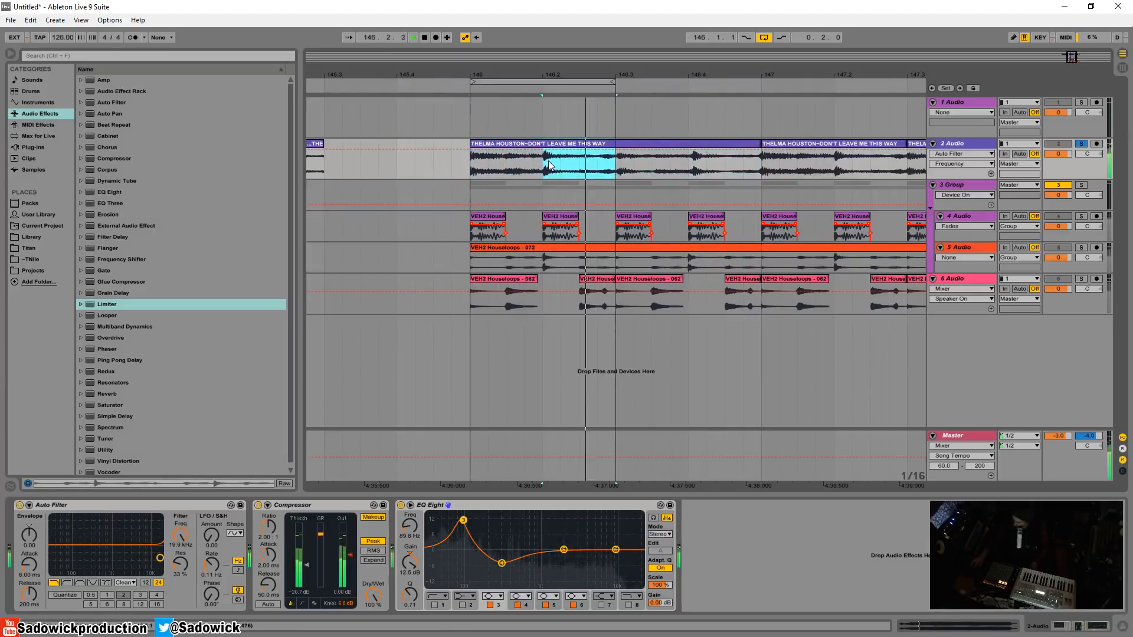
drag(560, 83, 633, 97)
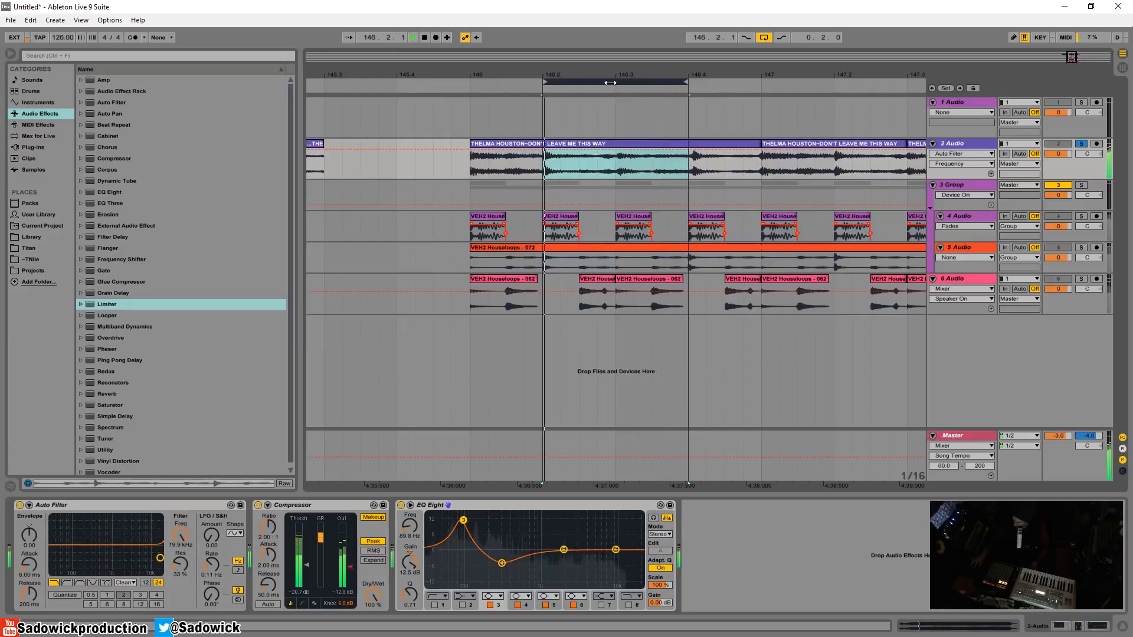
drag(607, 82, 535, 85)
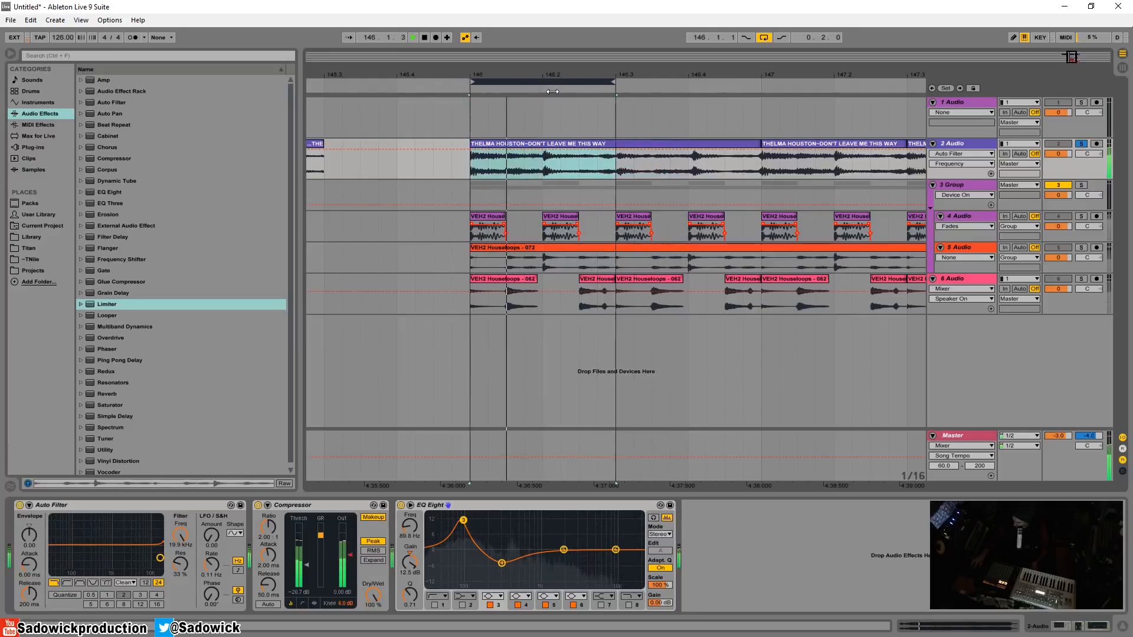
Unsolo the disco sample track, lower the drum group's volume to -1.5 dB and compare the mix with the sample muted
click(1082, 144)
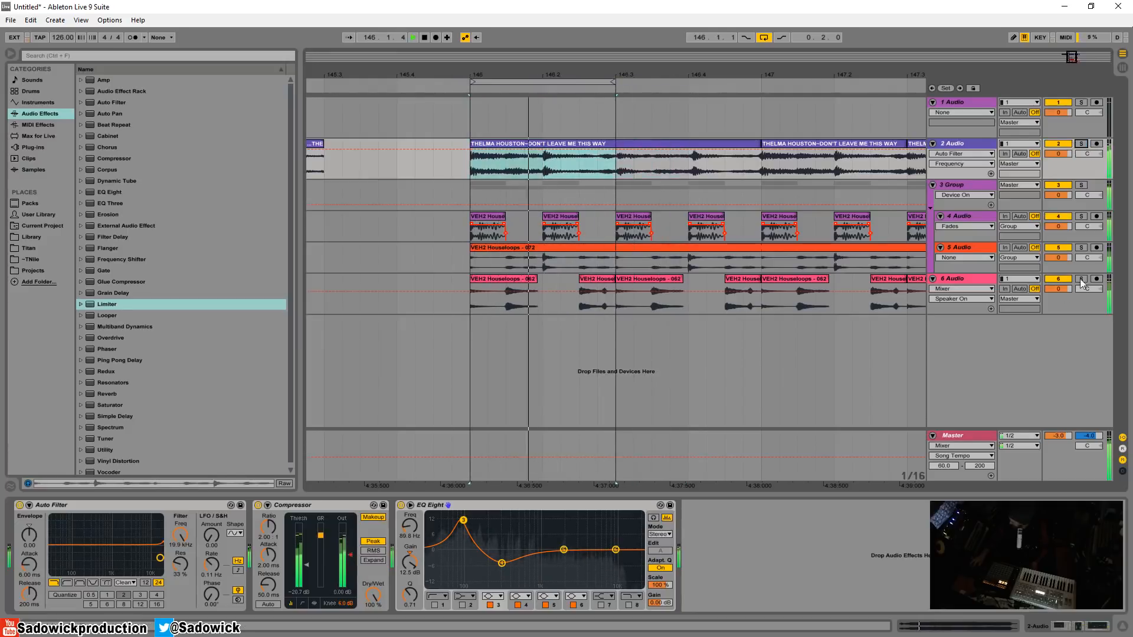
click(1083, 185)
click(1082, 184)
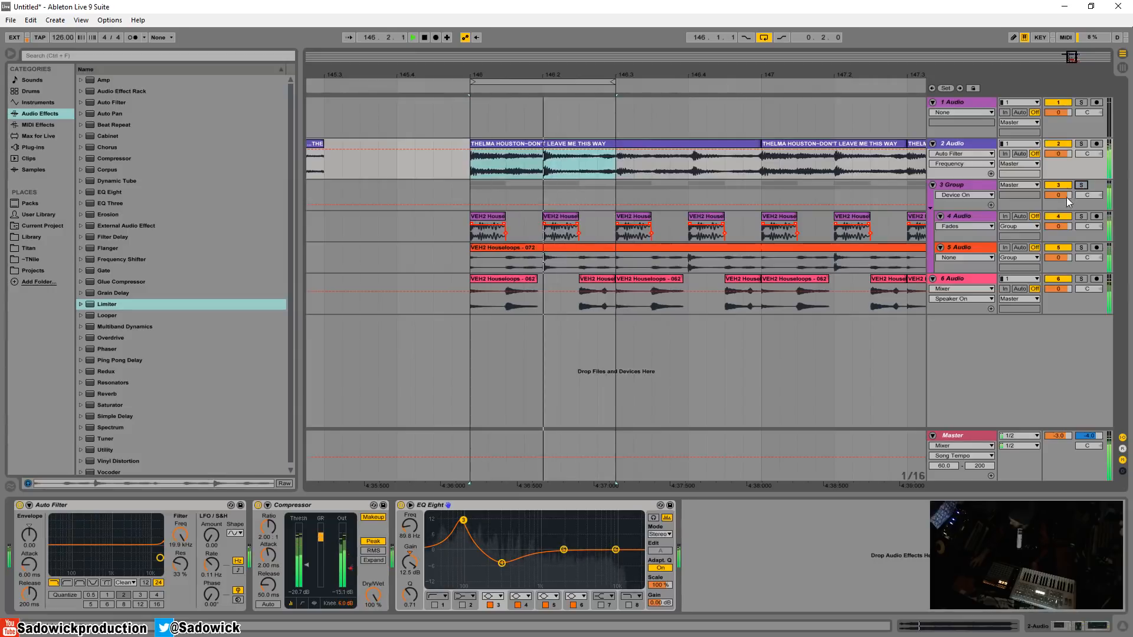
drag(1067, 196, 1067, 202)
click(1064, 145)
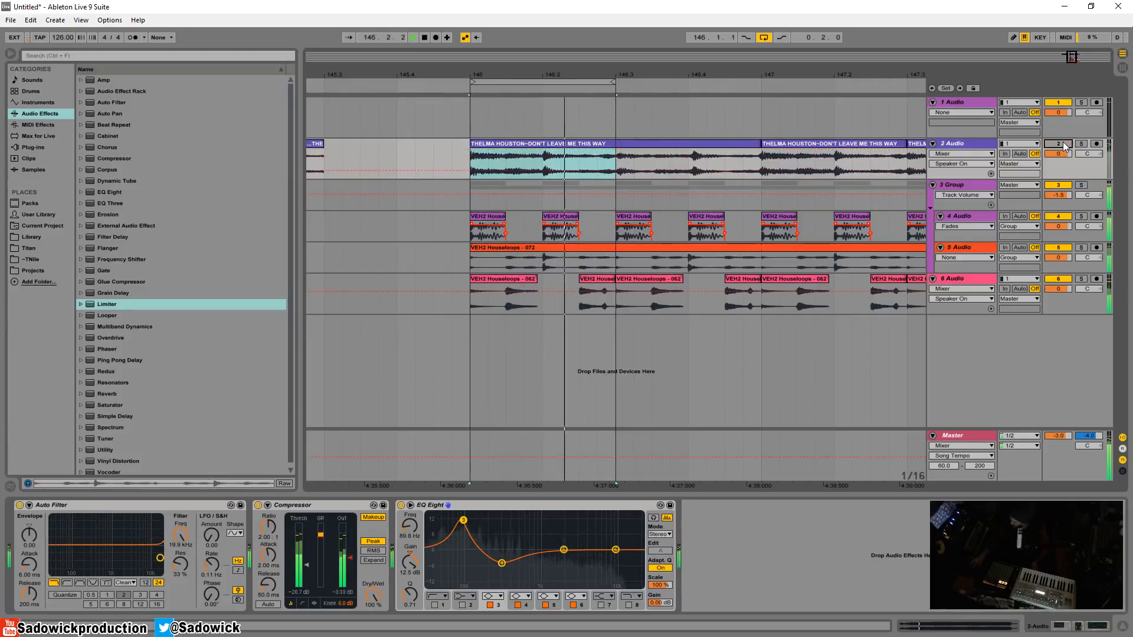
click(1066, 146)
Add an Auto Filter first on the Master as a 382 Hz high-pass with 54% resonance and an LFO amount of 16.4
click(838, 472)
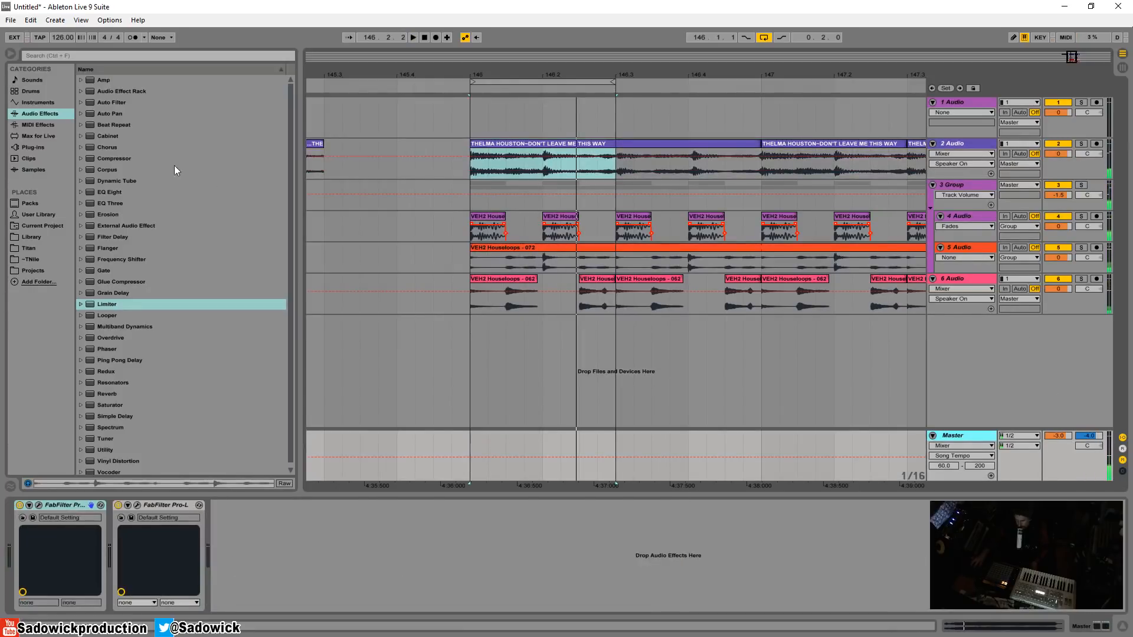
drag(100, 104, 36, 526)
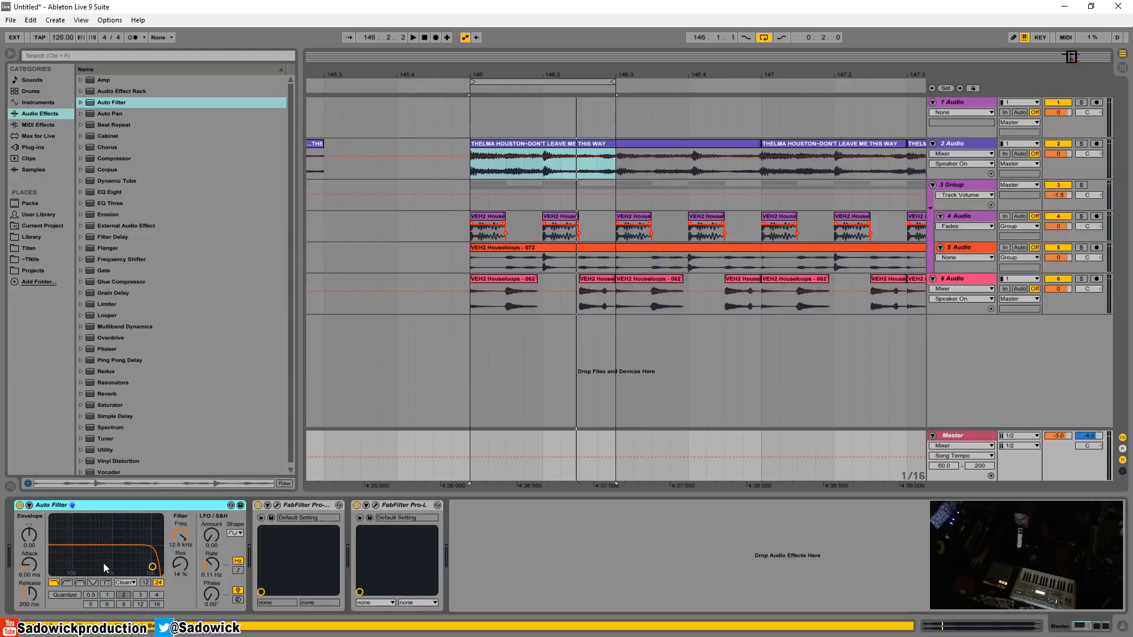
click(70, 582)
drag(153, 567, 101, 549)
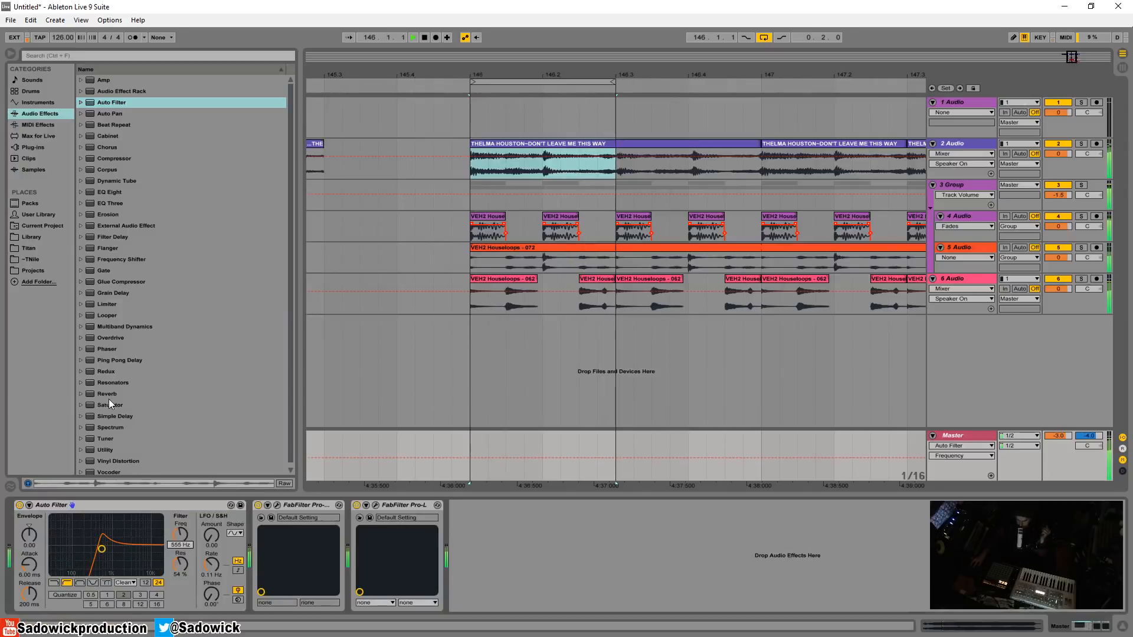
mouse_move(182, 536)
mouse_down()
mouse_move(182, 511)
mouse_move(183, 532)
mouse_up()
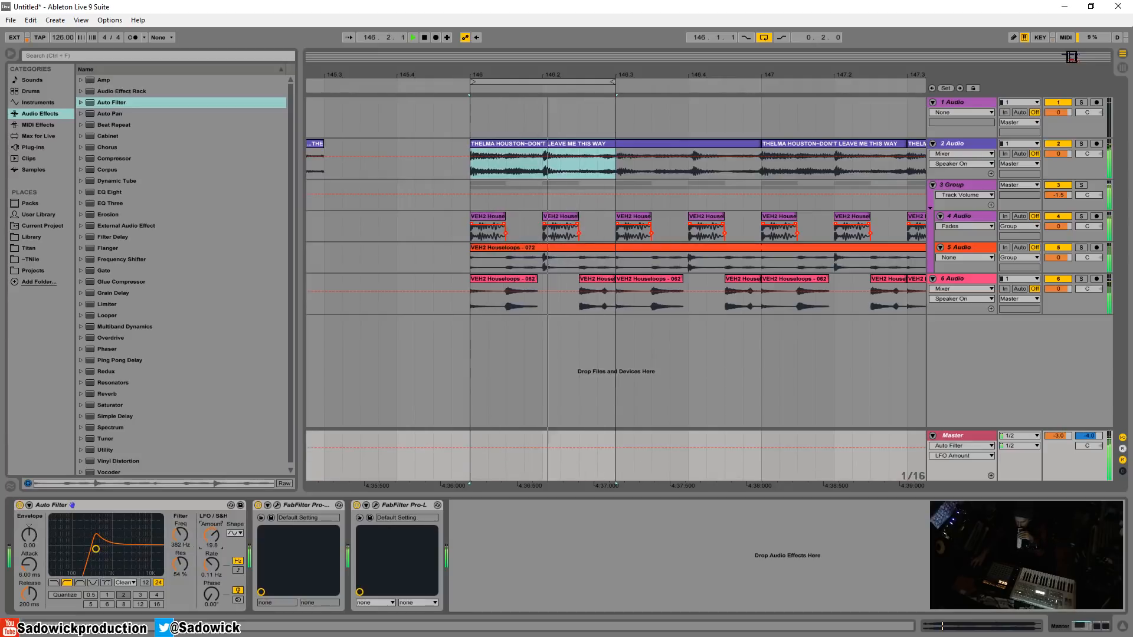
drag(211, 535, 212, 526)
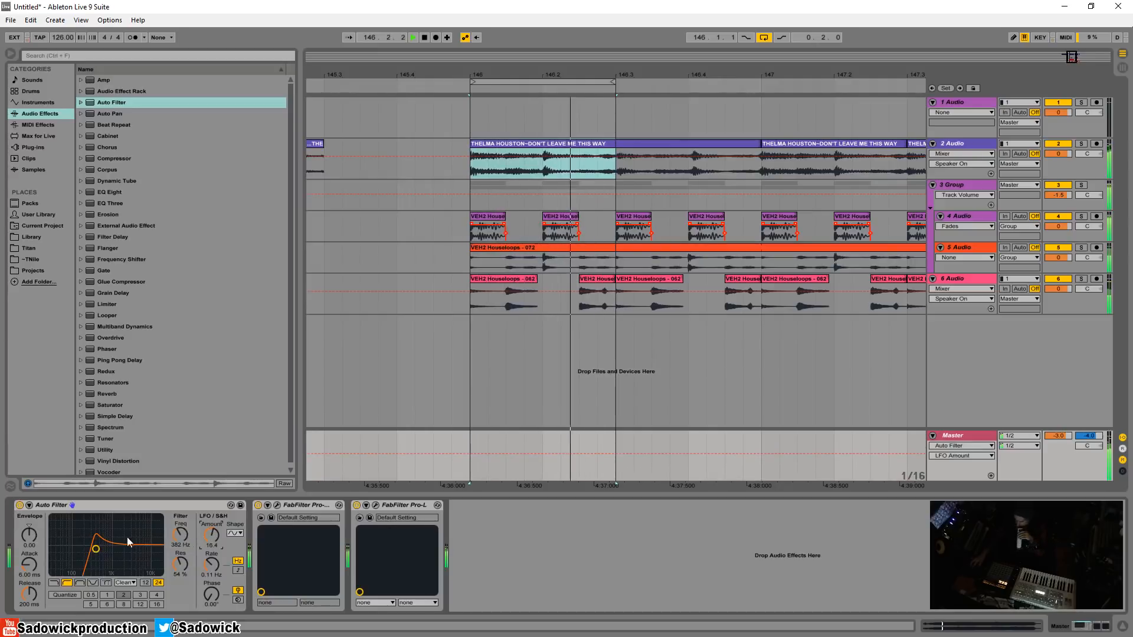
Bypass the Auto Filter on the Master, stop playback and select the first half bar of the disco sample
click(20, 506)
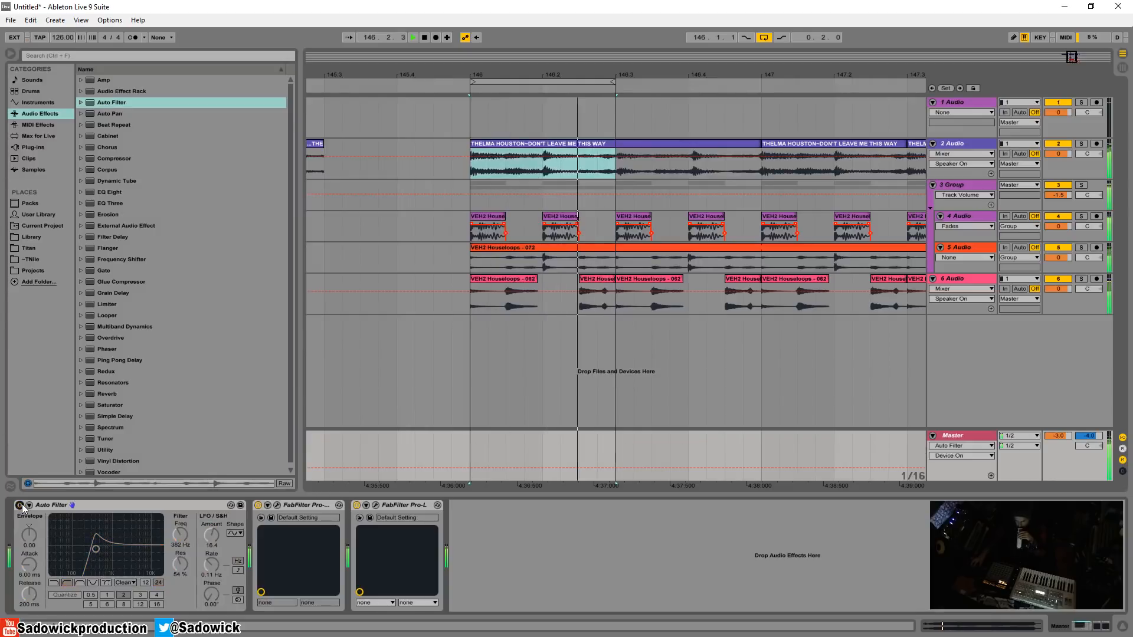
key(space)
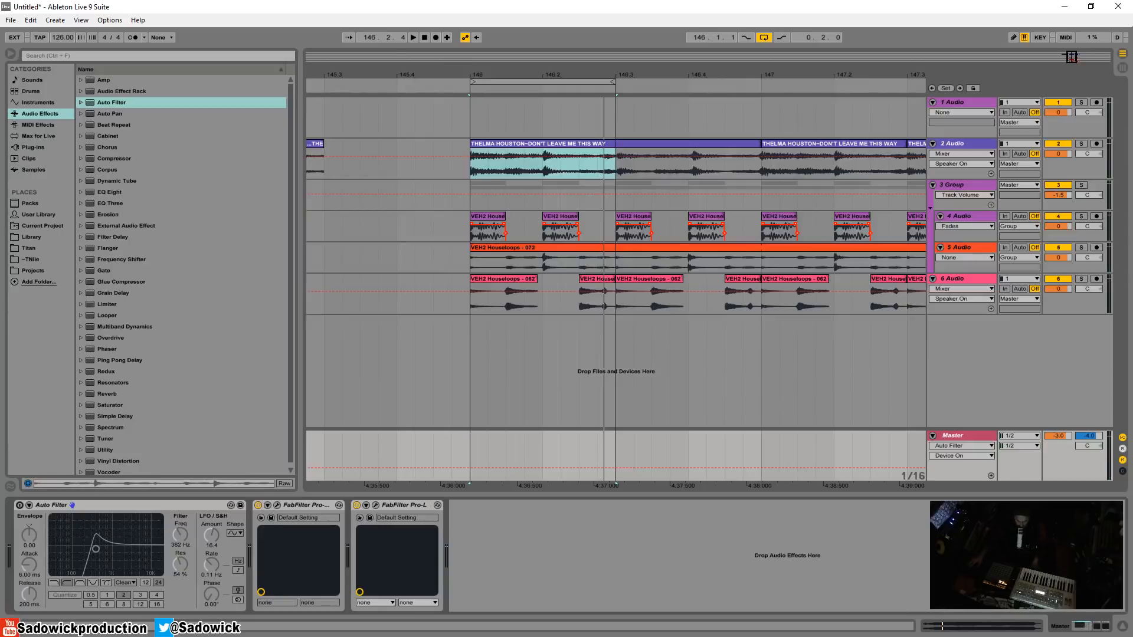
drag(471, 174, 617, 175)
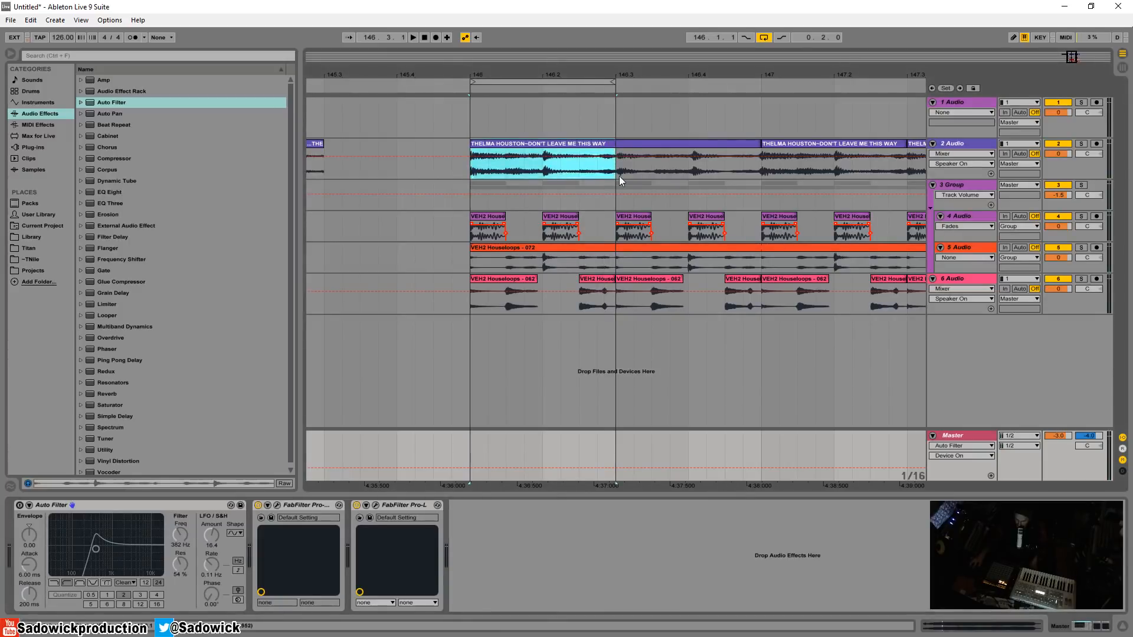